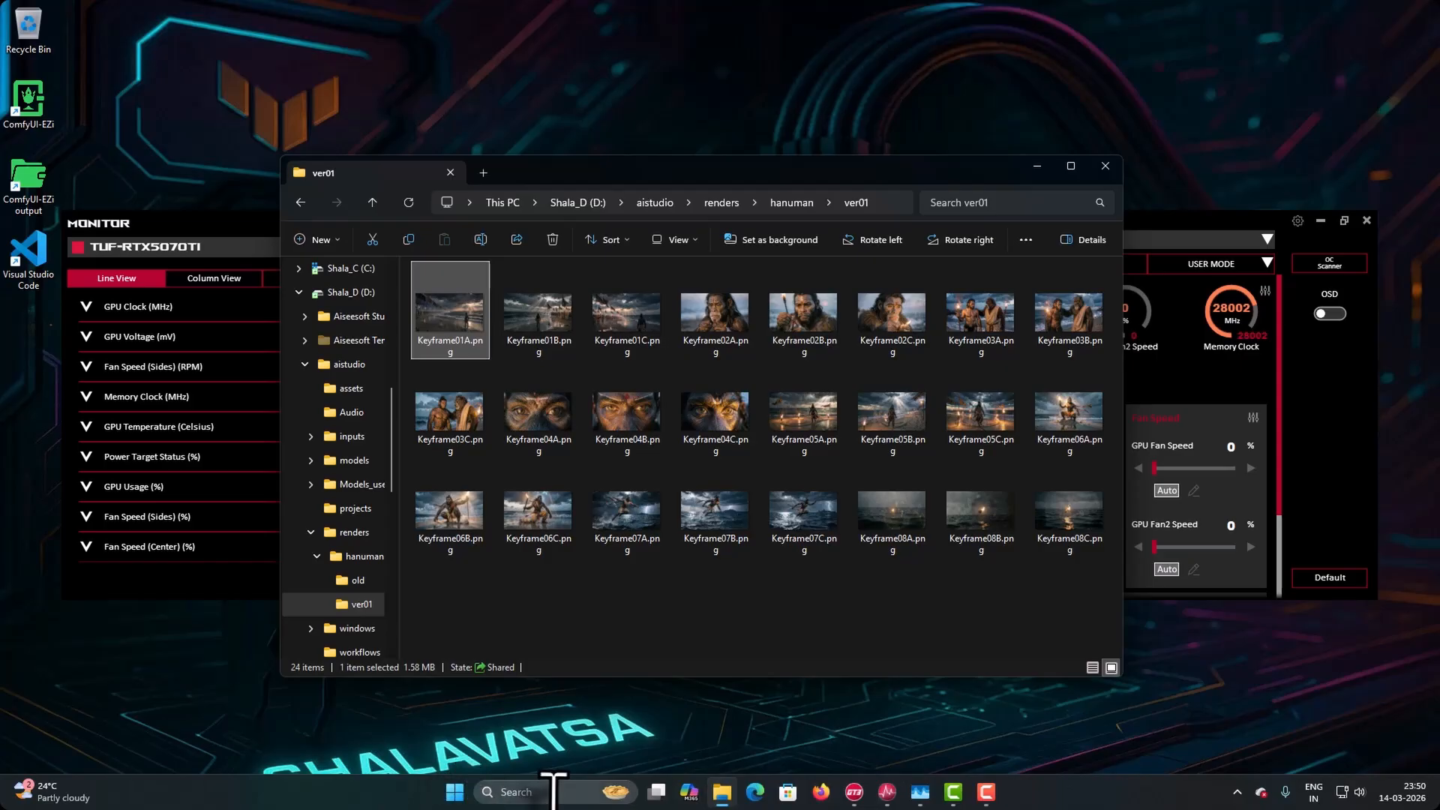
- Switch to Chrome with the Work profile and open the Patreon resource link from the Hanuman video's description
click(679, 354)
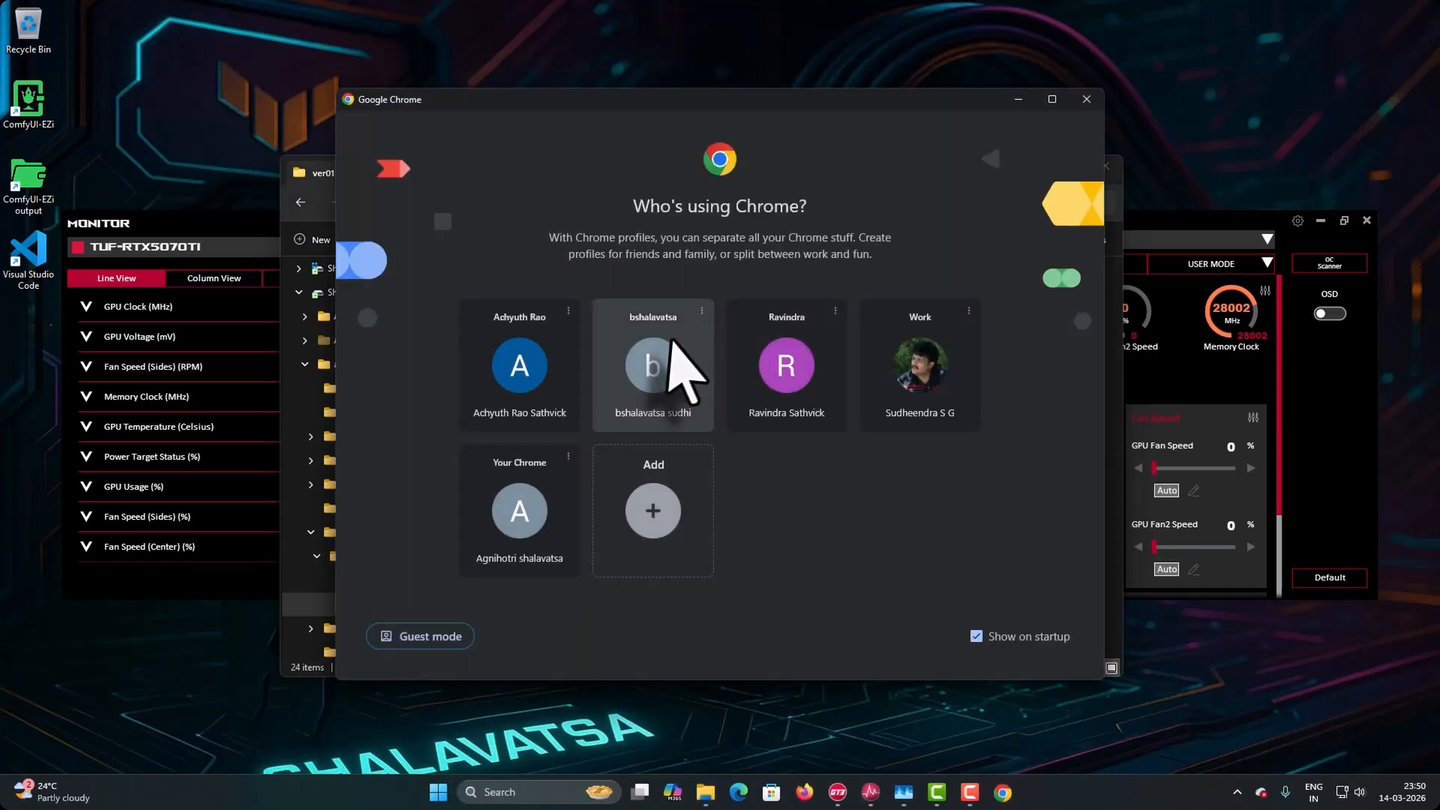
click(928, 390)
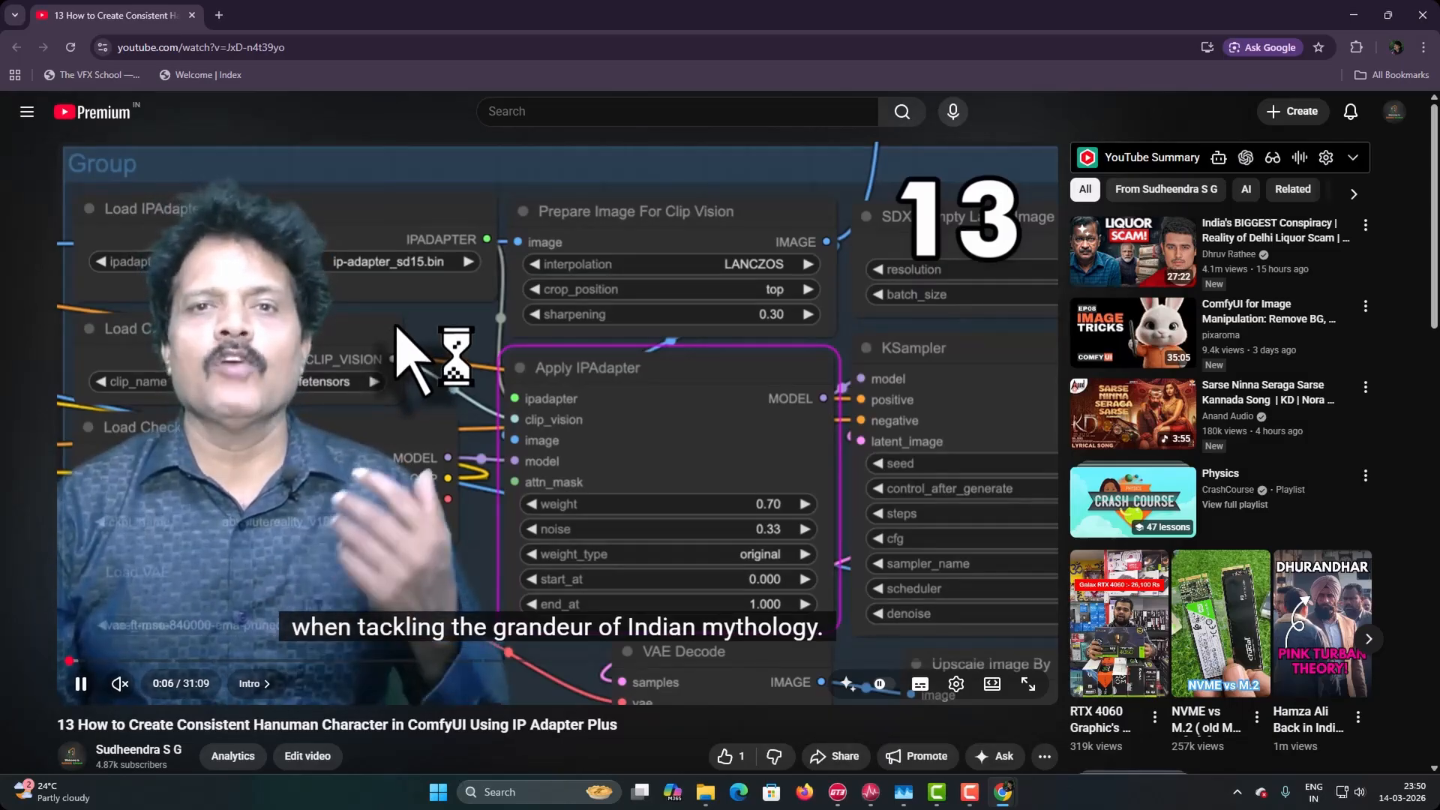
scroll(405, 342, down, 2)
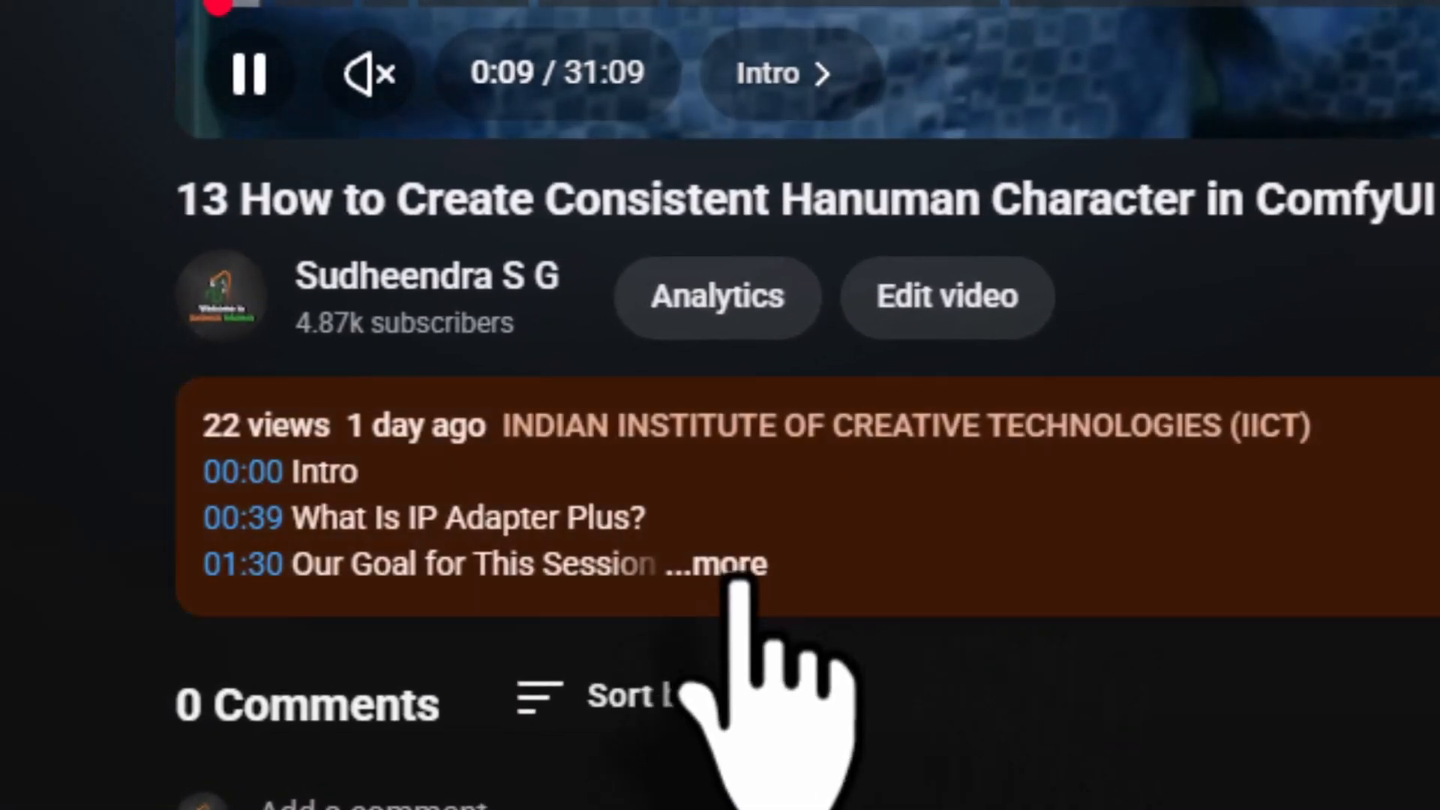
click(732, 568)
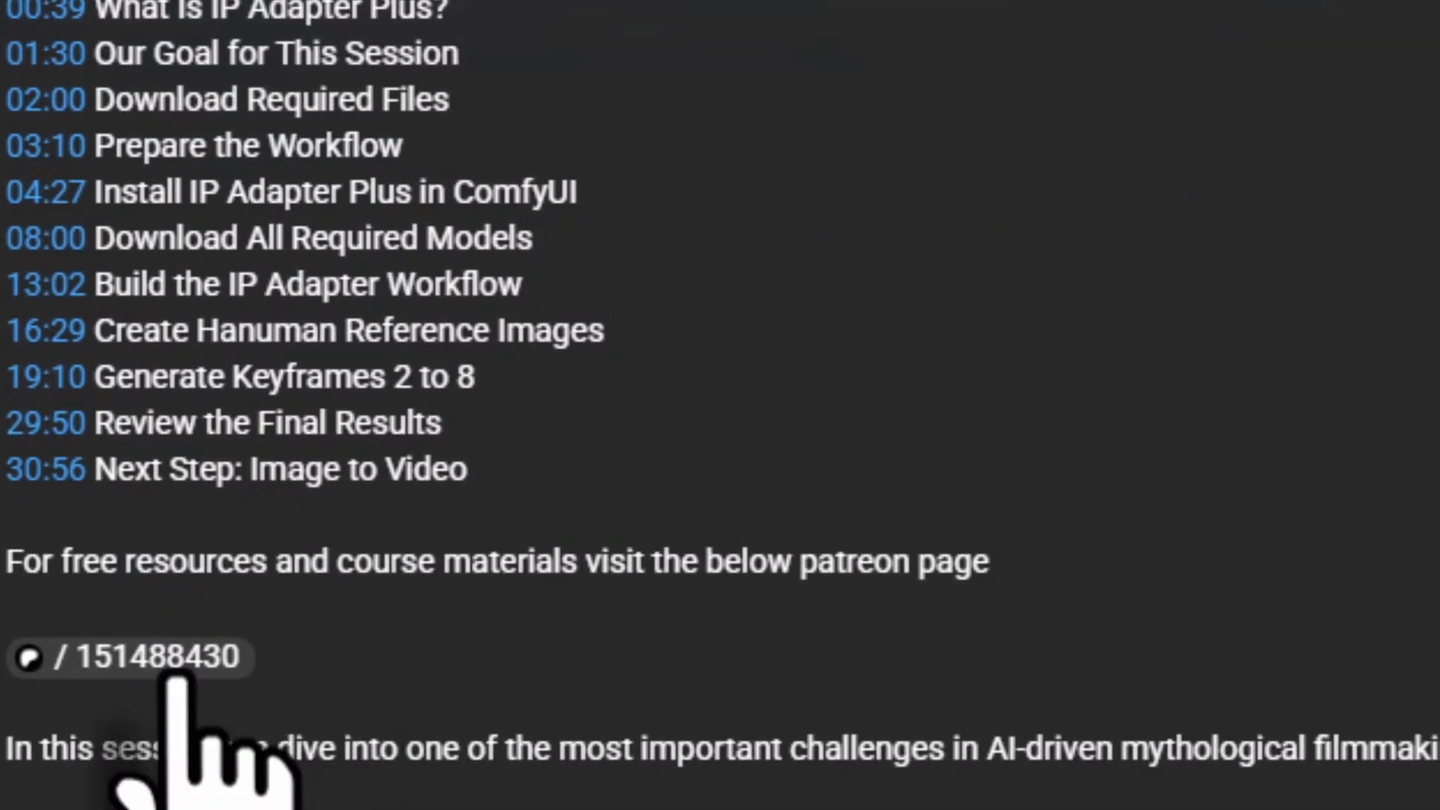
scroll(300, 675, down, 3)
click(324, 209)
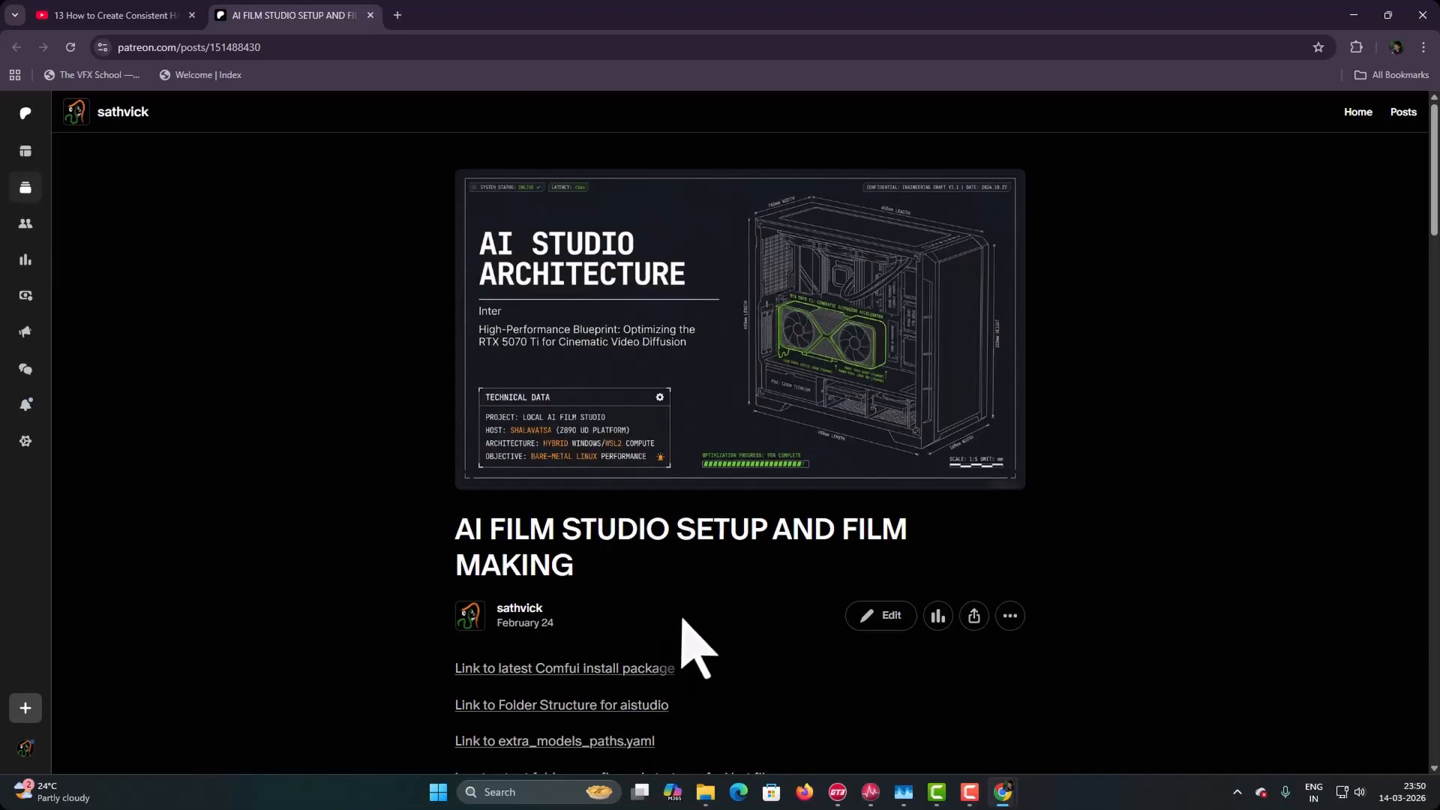
- Download 11_keyframes_generation_prompts_updated.pdf from the Patreon post's attachments and open the downloaded file
scroll(693, 638, down, 15)
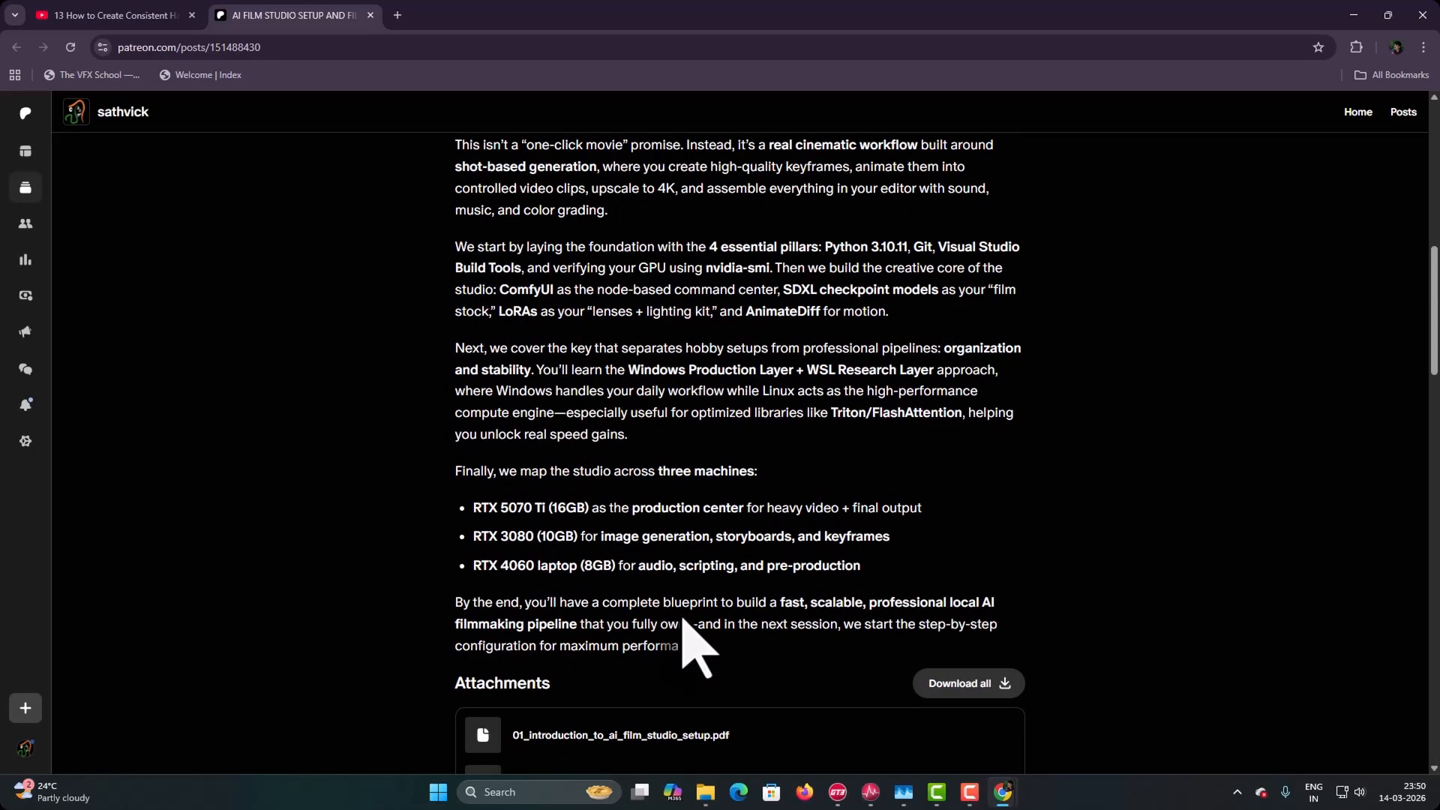
scroll(682, 615, down, 4)
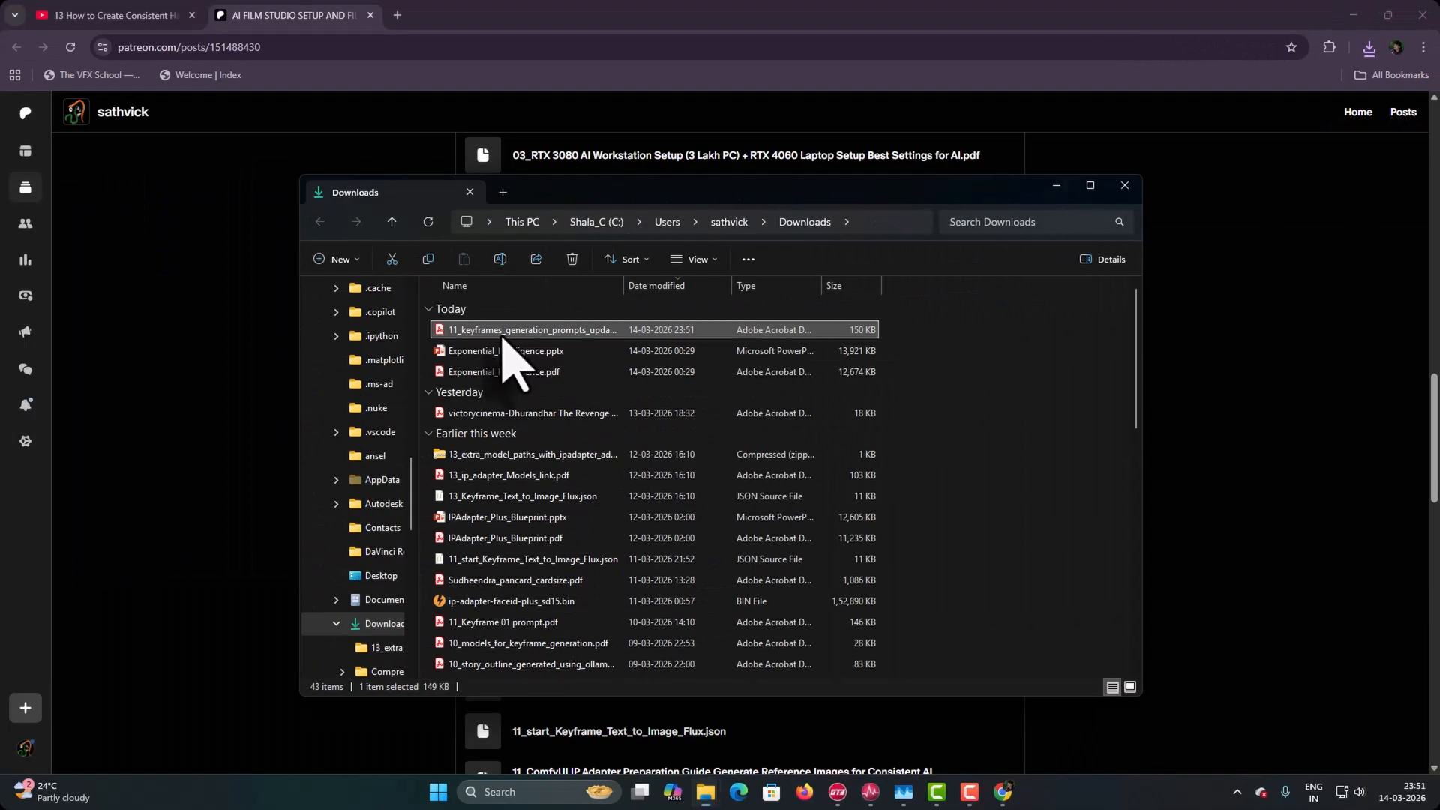
double_click(501, 331)
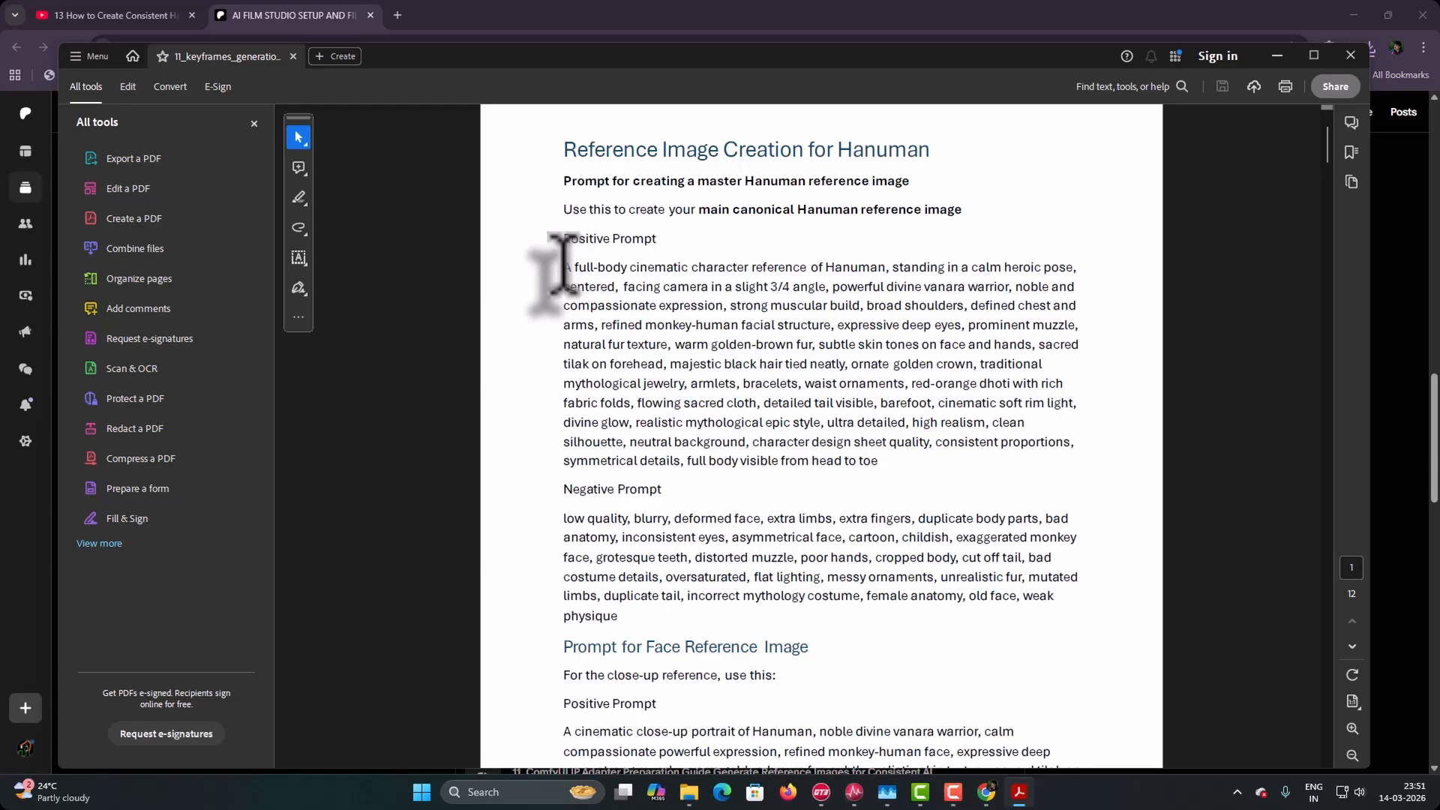
- Review the Hanuman reference image prompts, Keyframe 01 prompts and IPAdapter settings for Shot 1, and close the PDF
scroll(592, 300, down, 5)
scroll(690, 562, down, 7)
scroll(698, 540, up, 4)
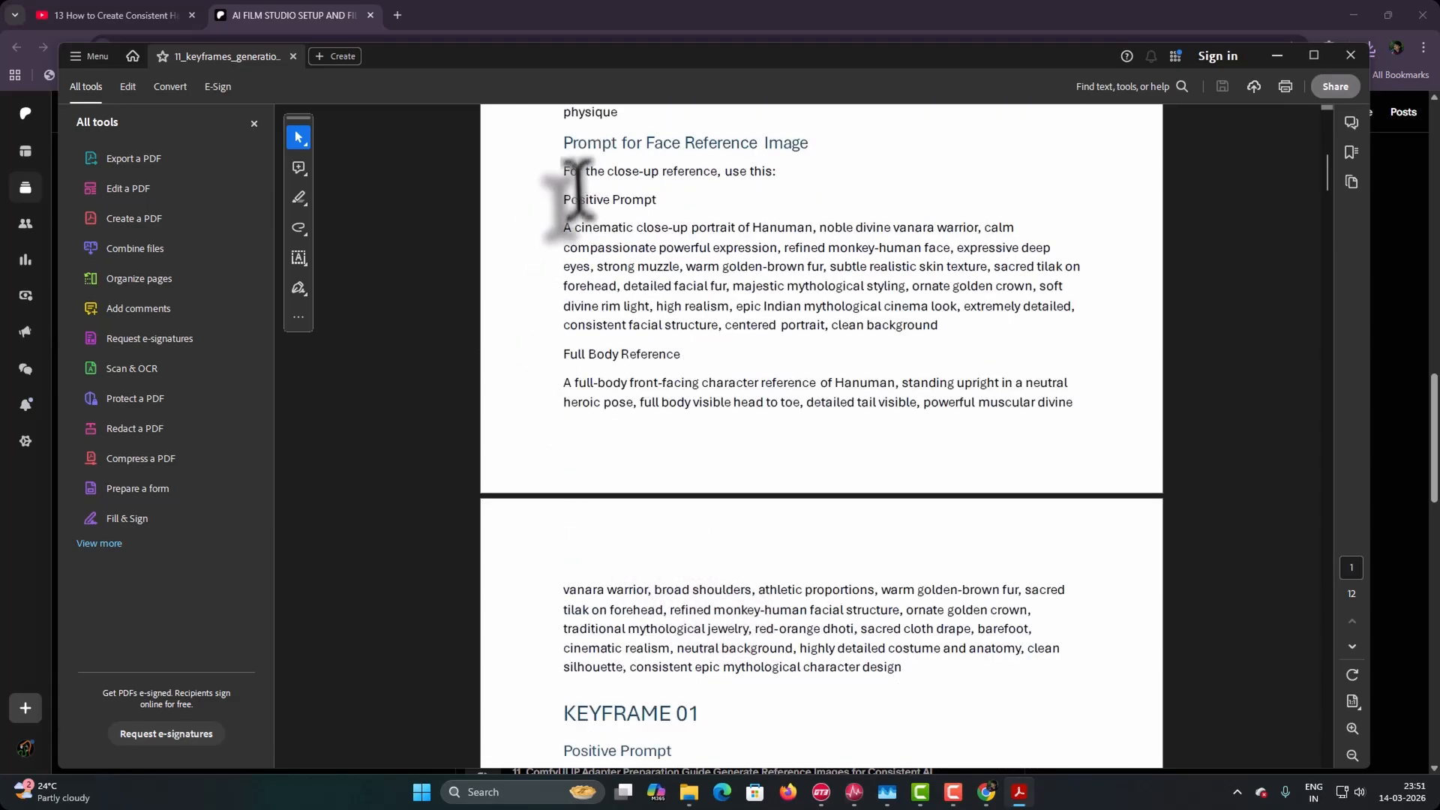
scroll(675, 436, down, 5)
scroll(698, 420, down, 3)
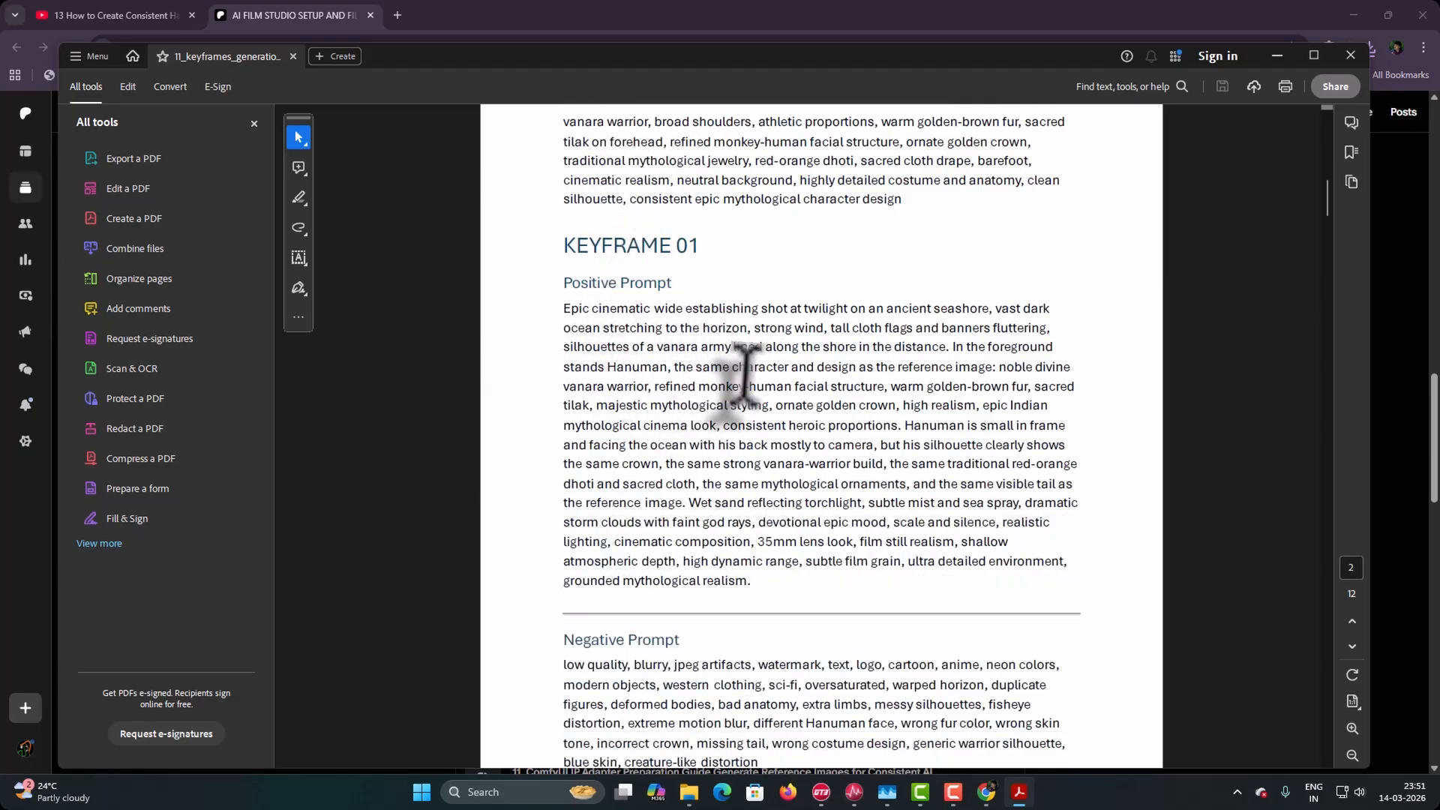
scroll(742, 386, down, 5)
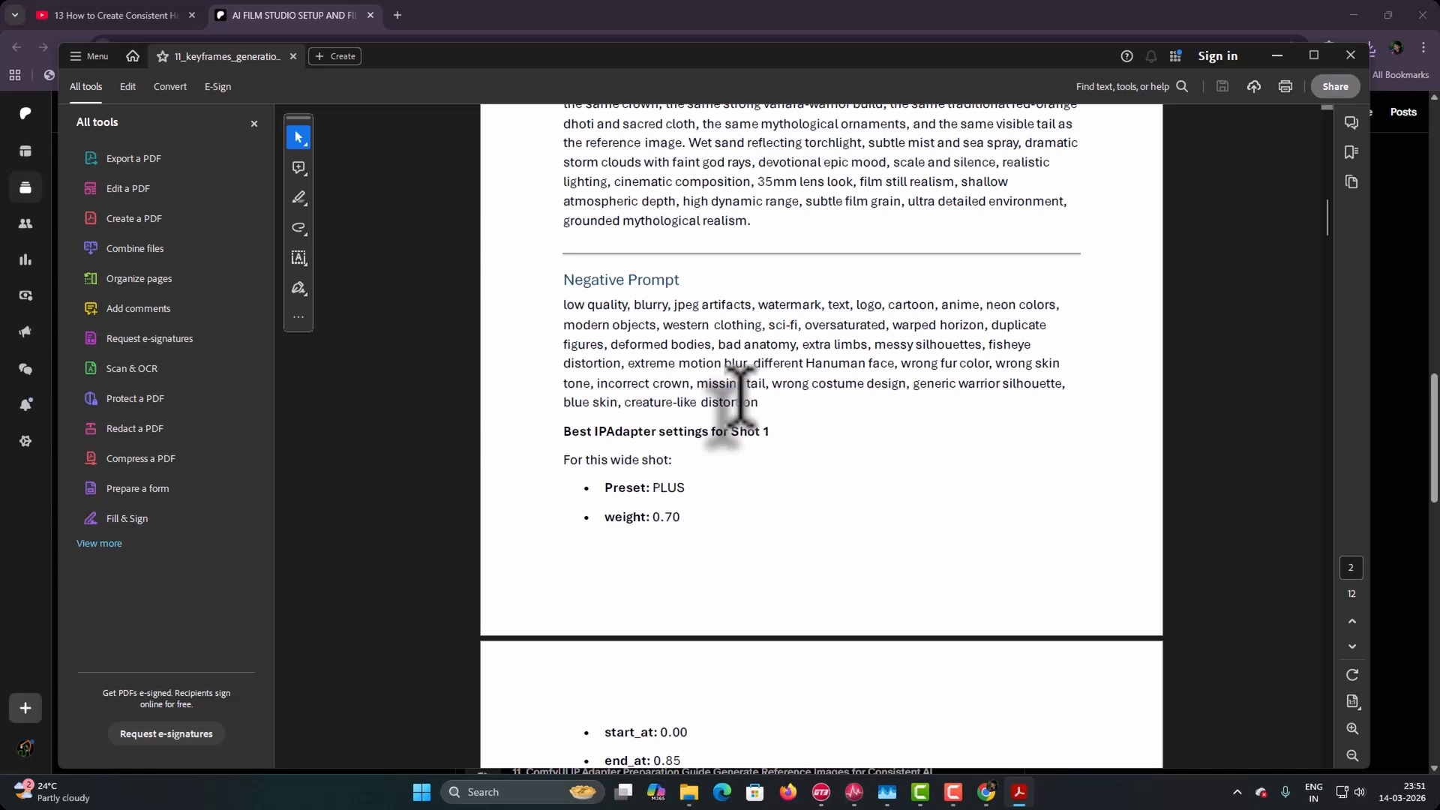
scroll(769, 428, down, 5)
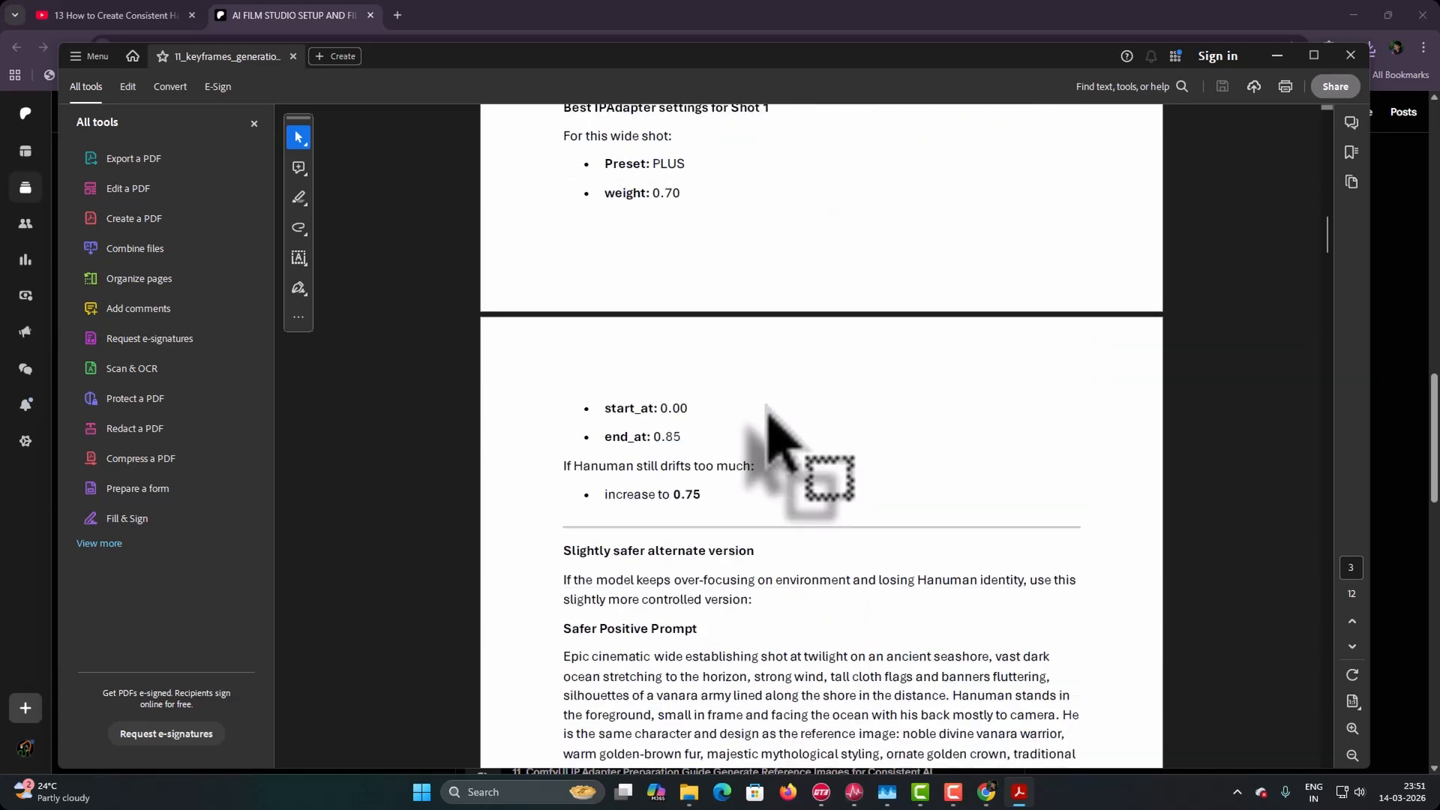
click(1351, 54)
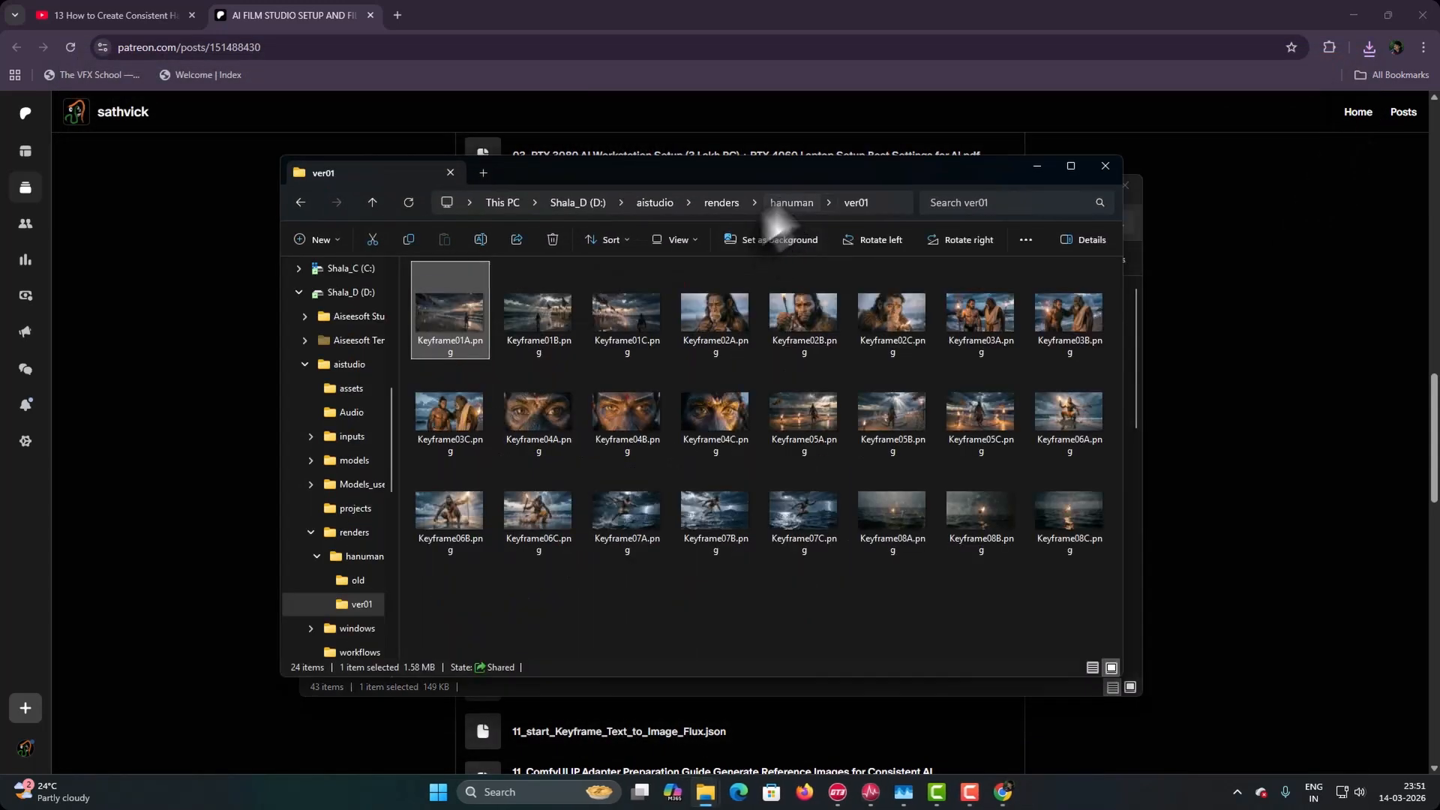
- View the keyframe images in the renders > hanuman folder one after another, starting with Keyframe01A.png
click(780, 204)
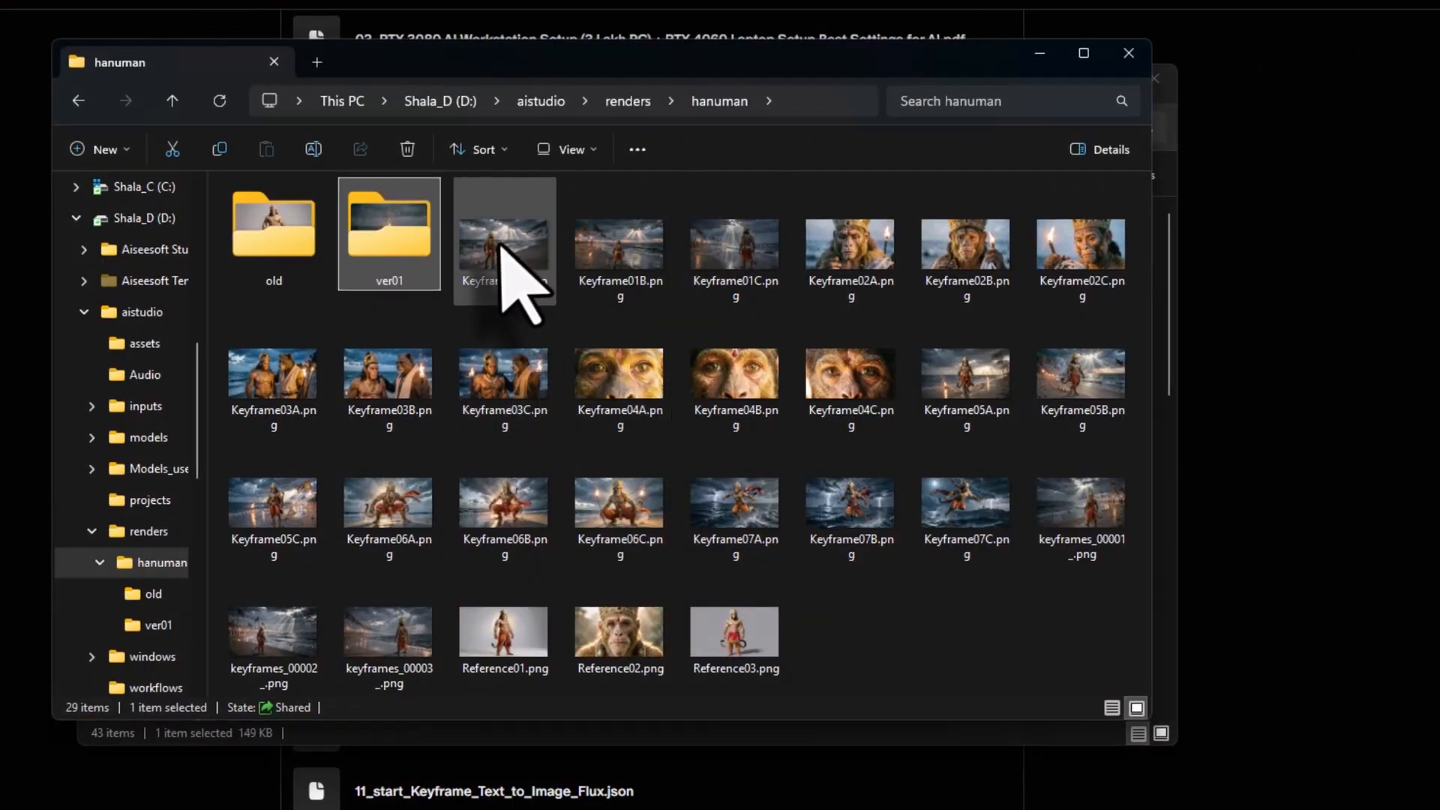
double_click(500, 246)
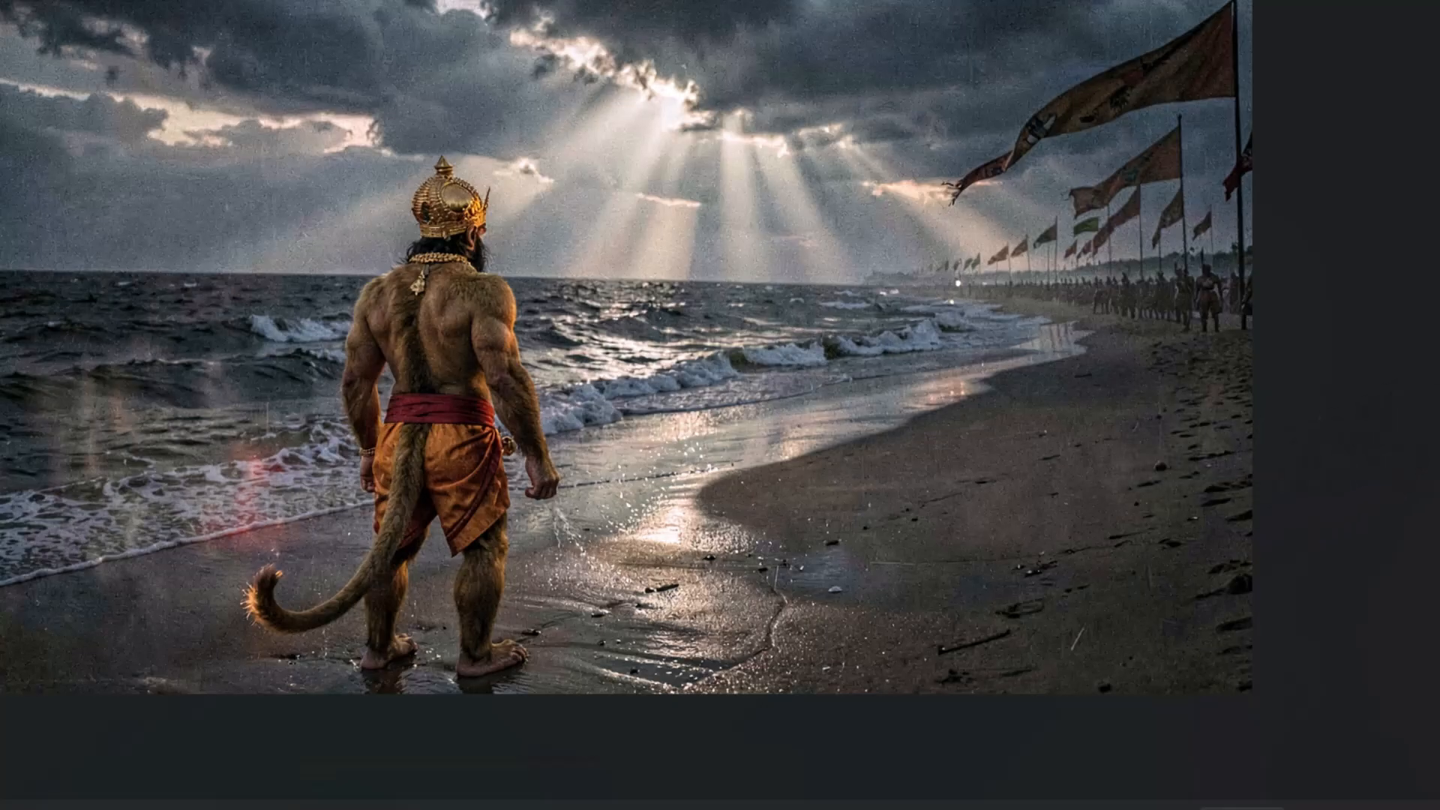
key(Right)
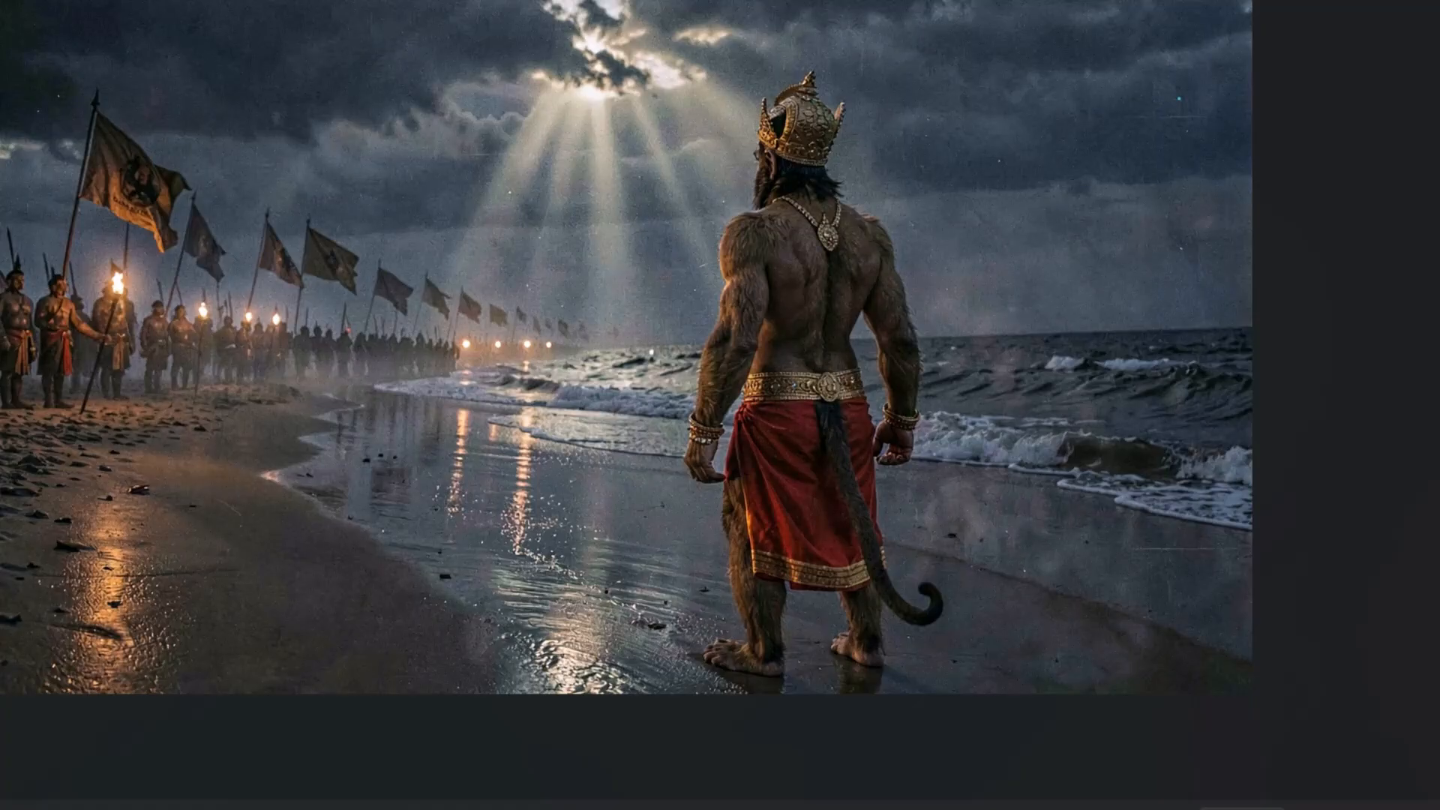
key(Right)
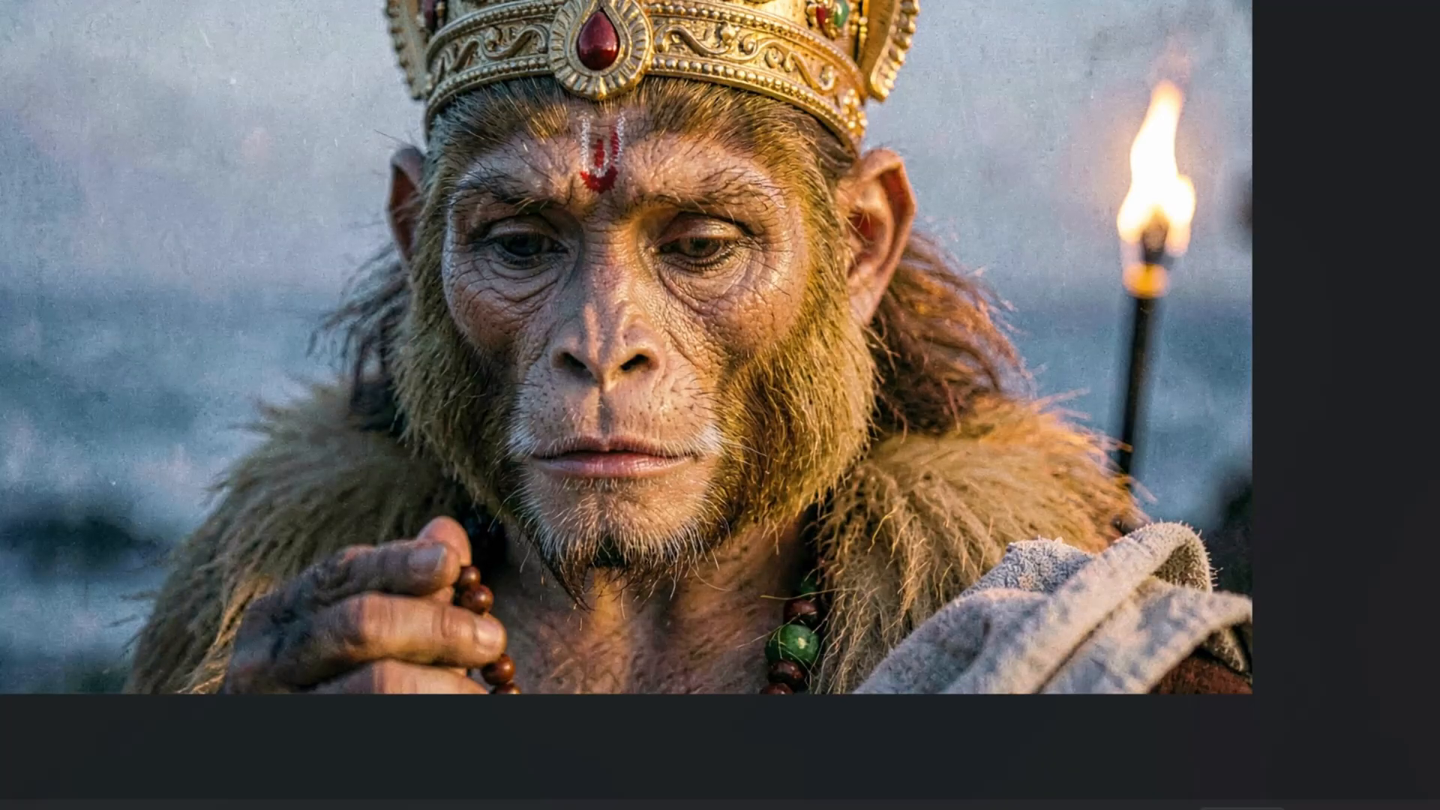
key(Right)
key(Right)
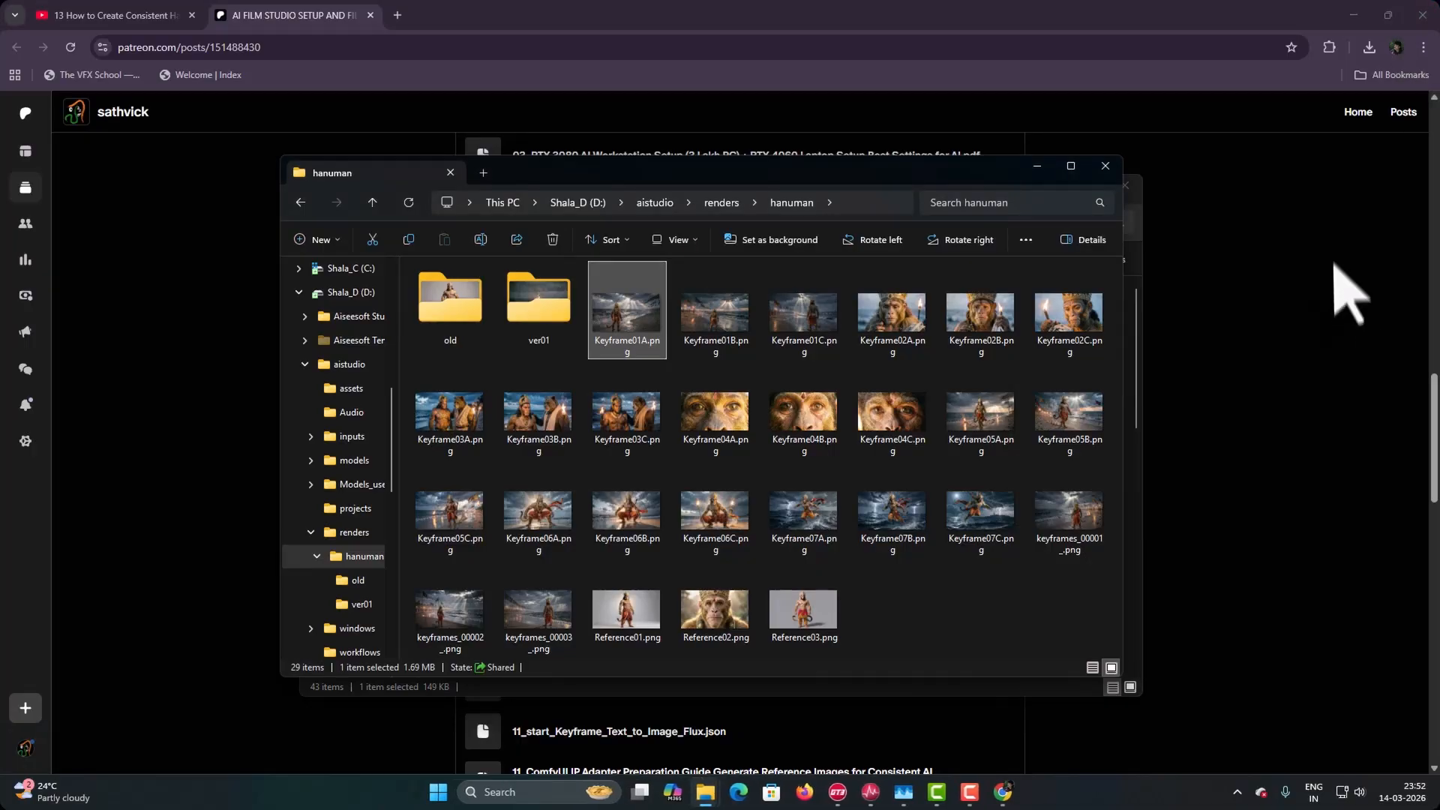
- Return to the Patreon post and download the attachment 14_IPadapter_Keyframe_Text_to_Image_Flux.json
key(alt+Tab)
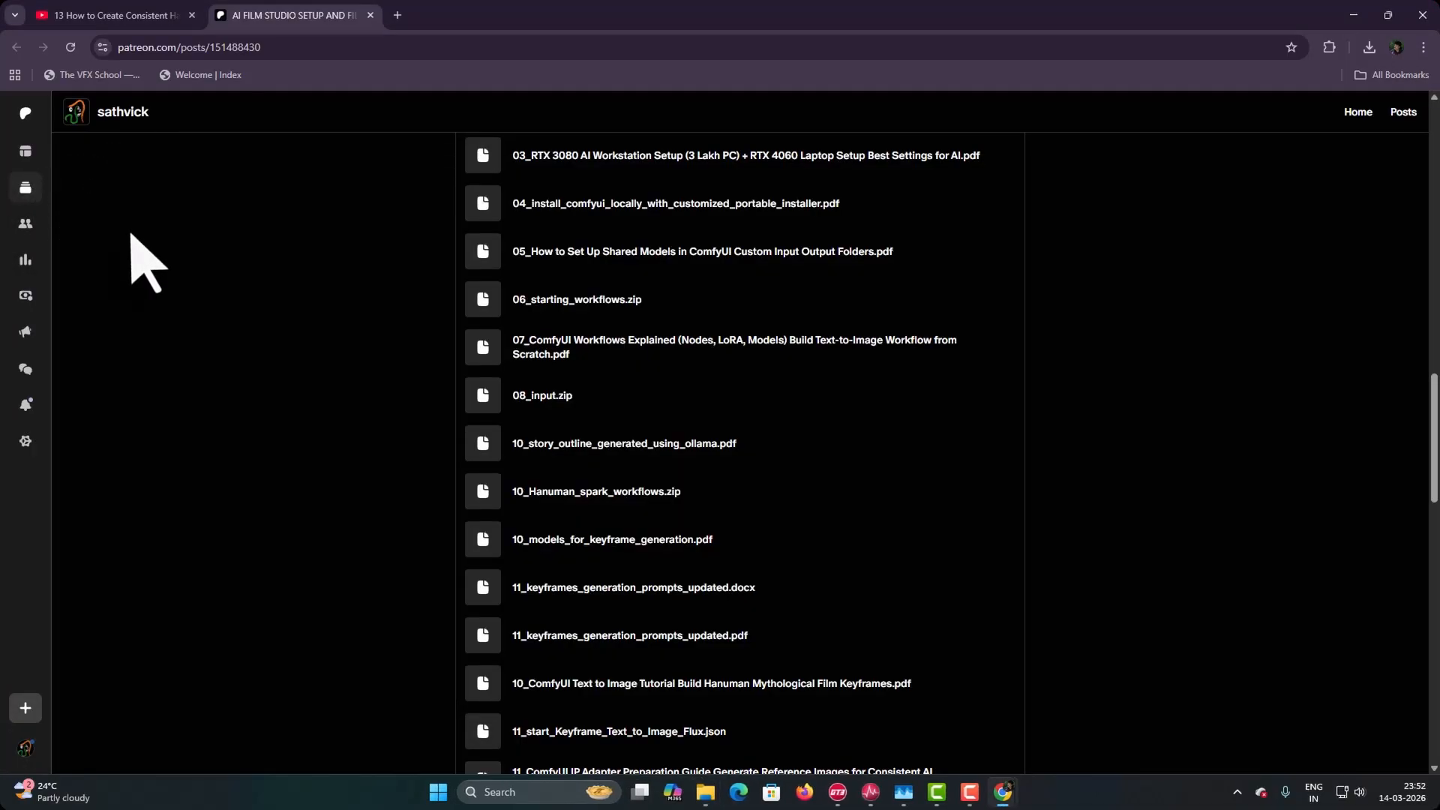
scroll(879, 389, down, 6)
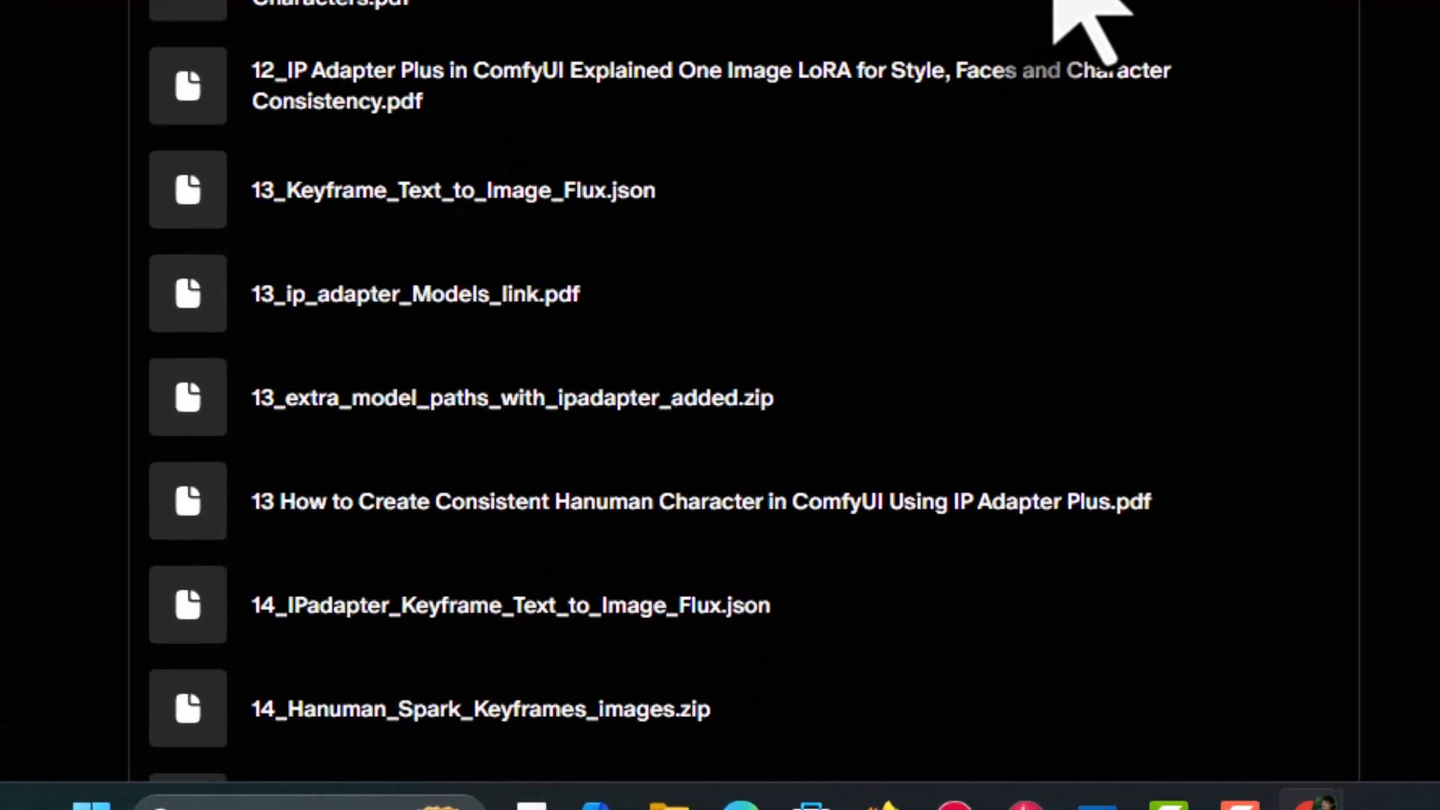
scroll(720, 405, down, 3)
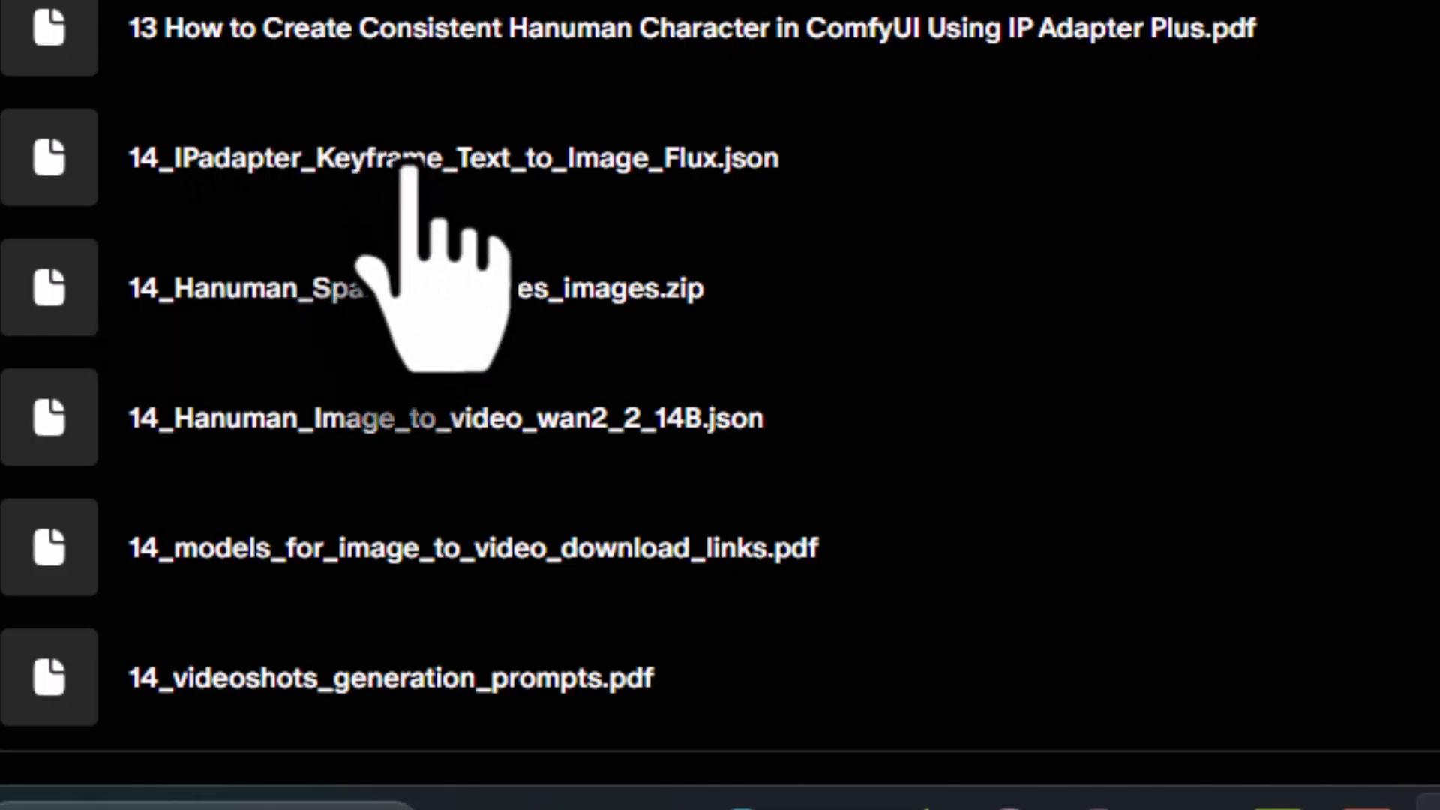
click(393, 159)
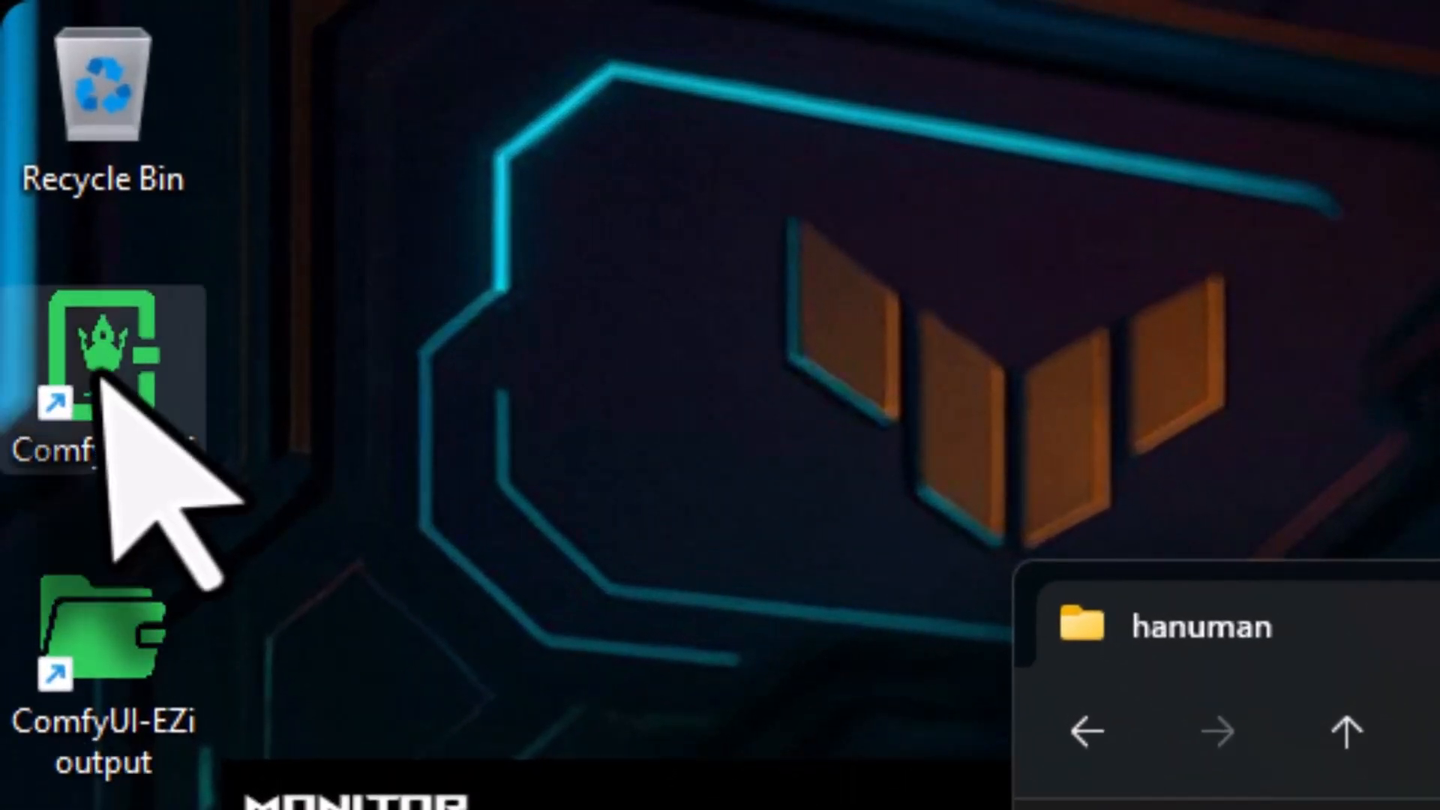
- Launch ComfyUI from the desktop and close the IPadapter_Keyframe_Text_to_Image_Flux workflow without saving its changes
double_click(100, 371)
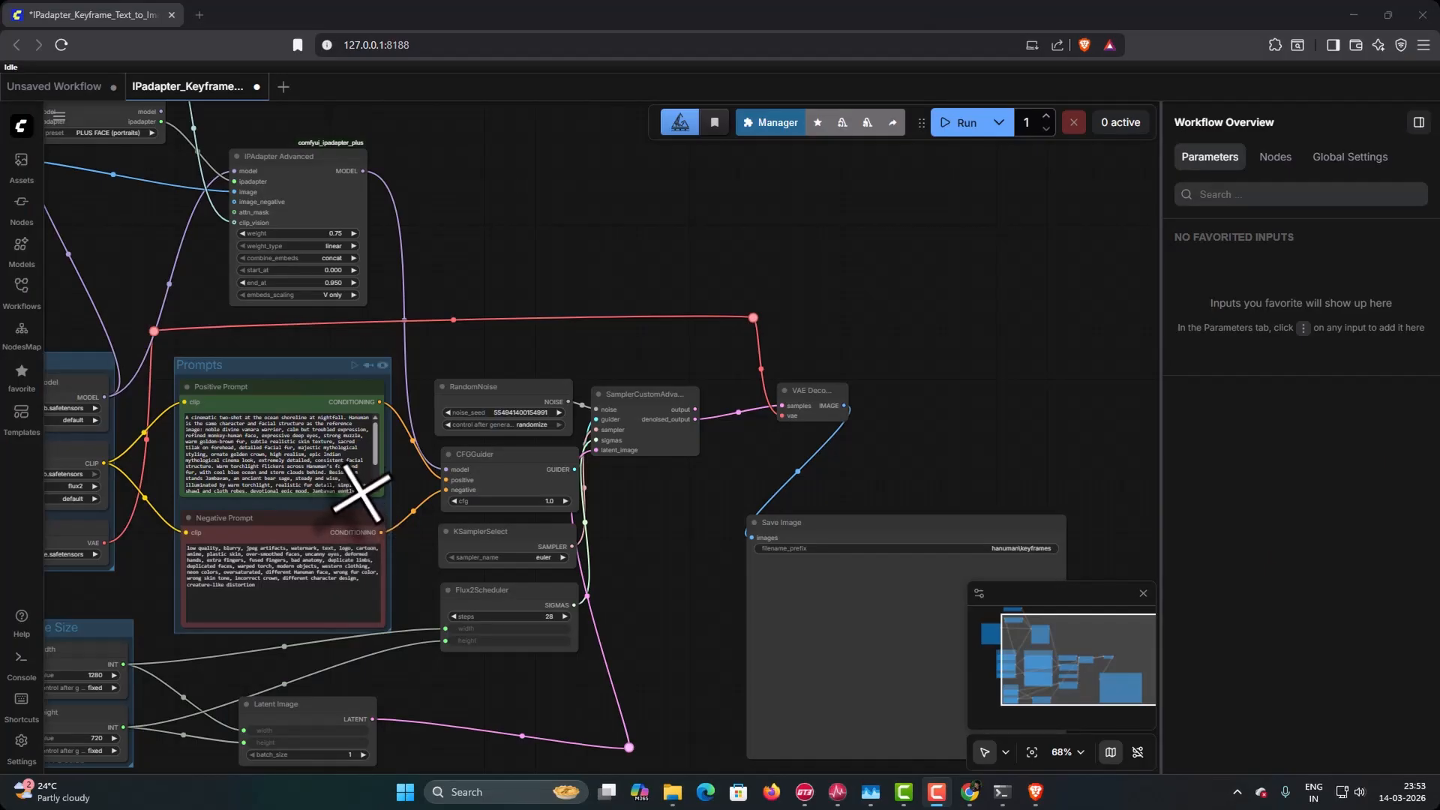
drag(137, 159, 249, 190)
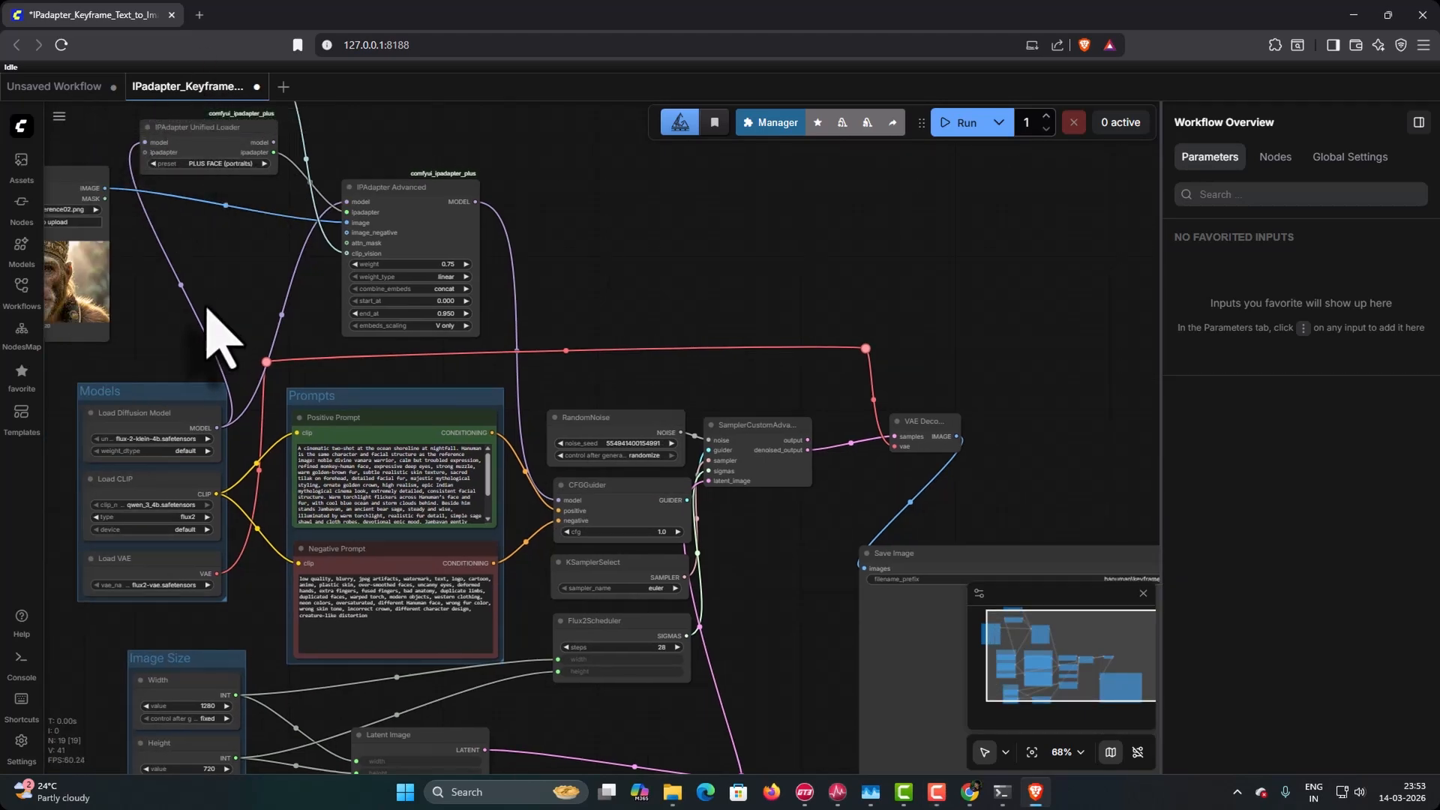
click(257, 87)
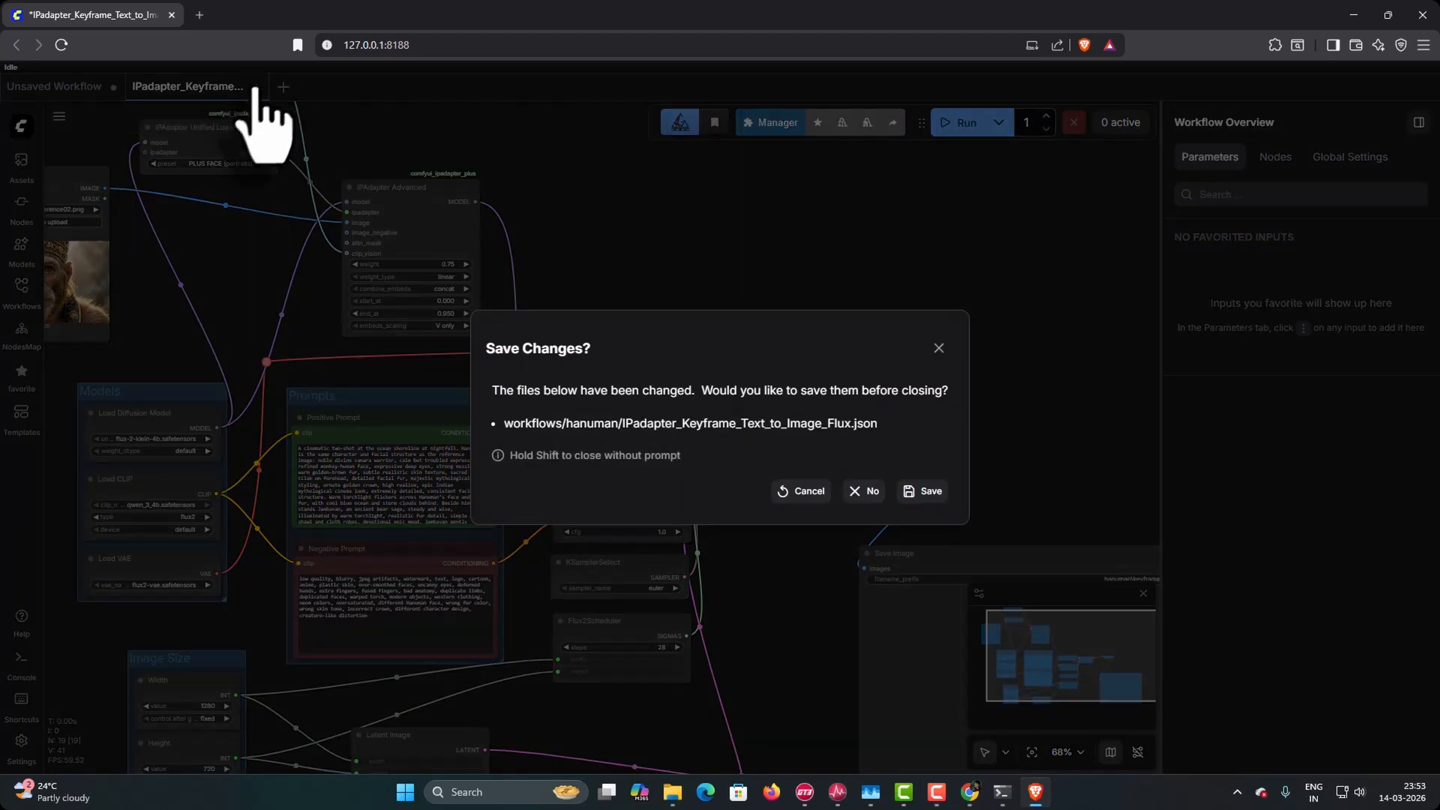
click(871, 501)
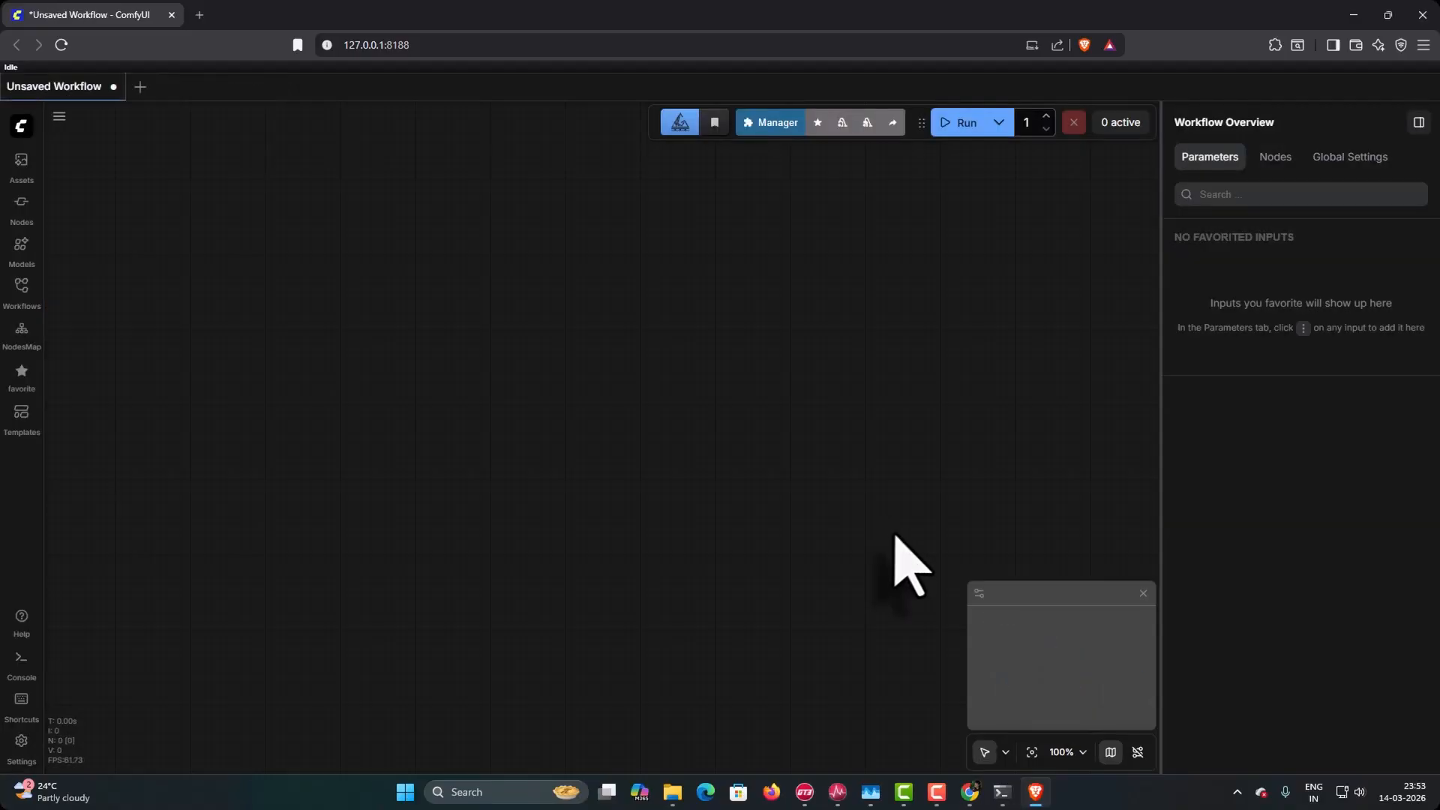
- Open the workflow file 14_IPadapter_Keyframe_Text_to_Image_Flux.json from the Downloads folder
click(21, 126)
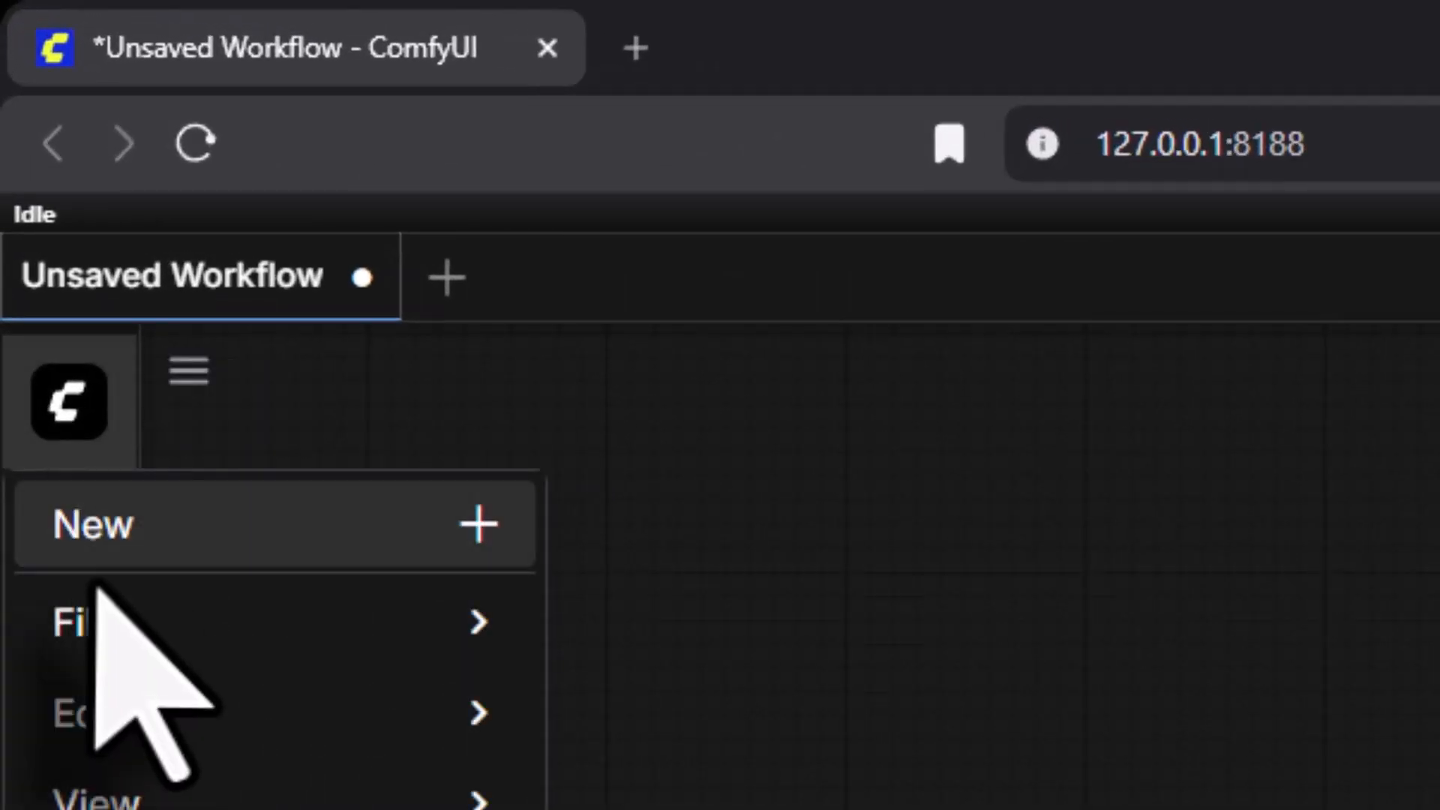
mouse_move(128, 627)
click(784, 660)
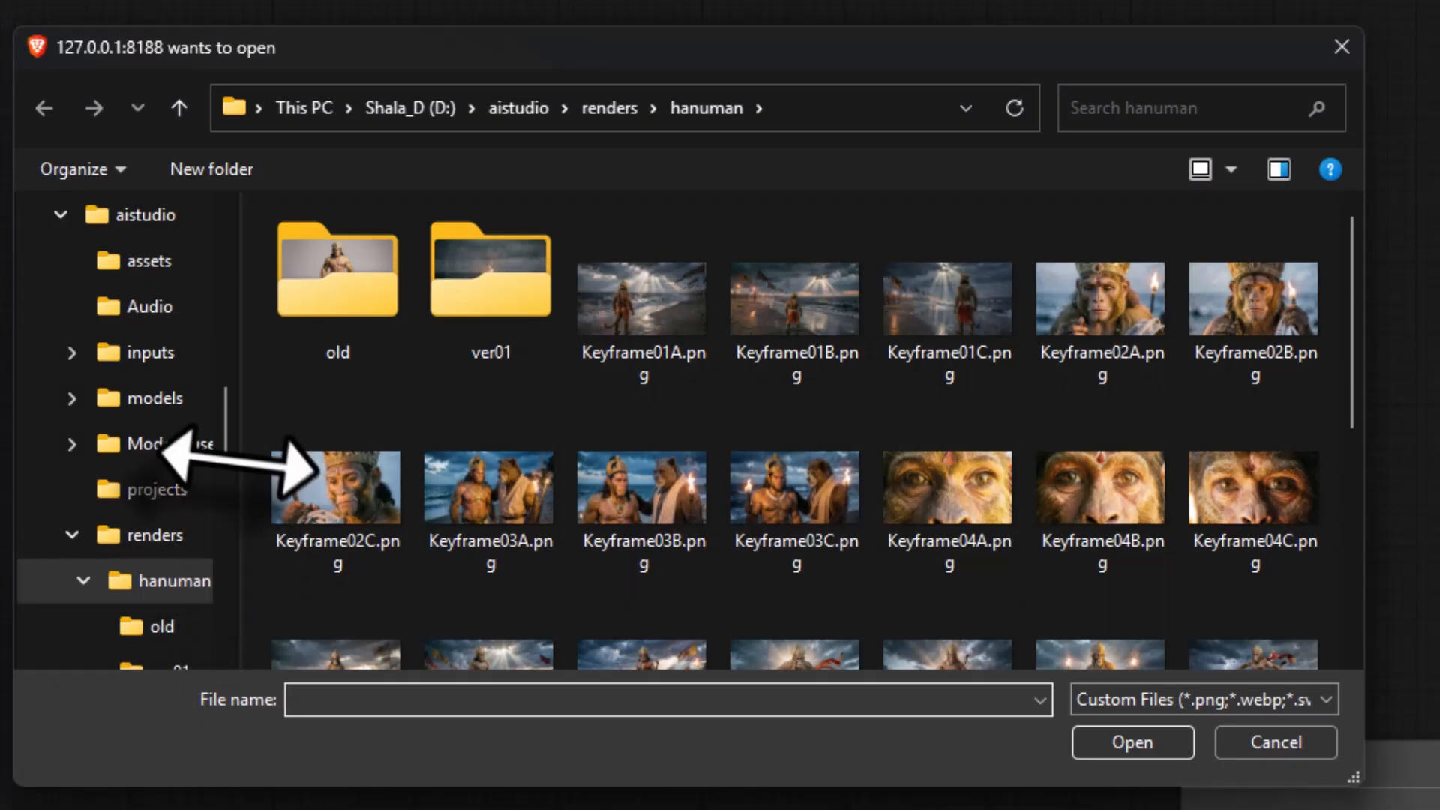
scroll(142, 420, up, 10)
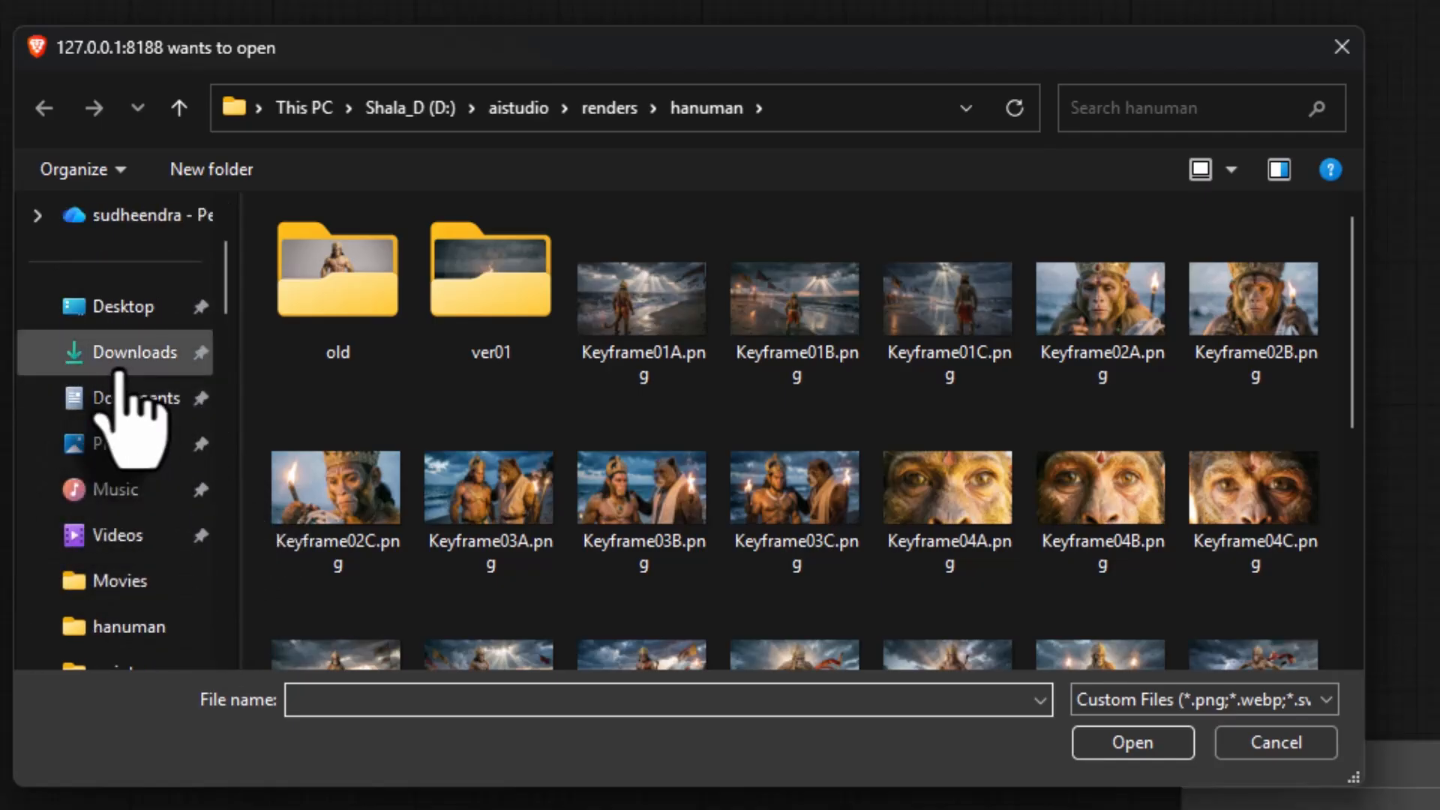
click(75, 354)
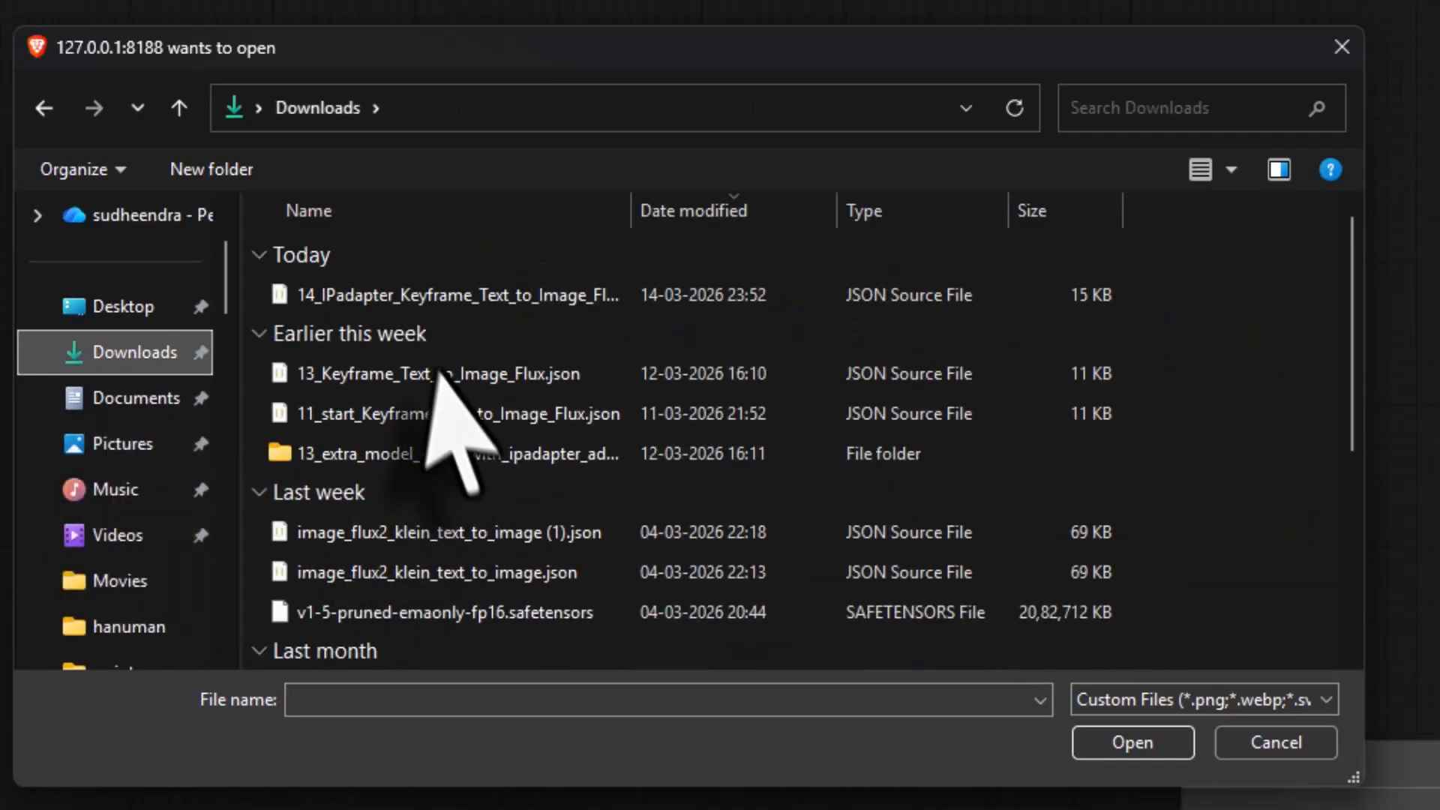
click(441, 294)
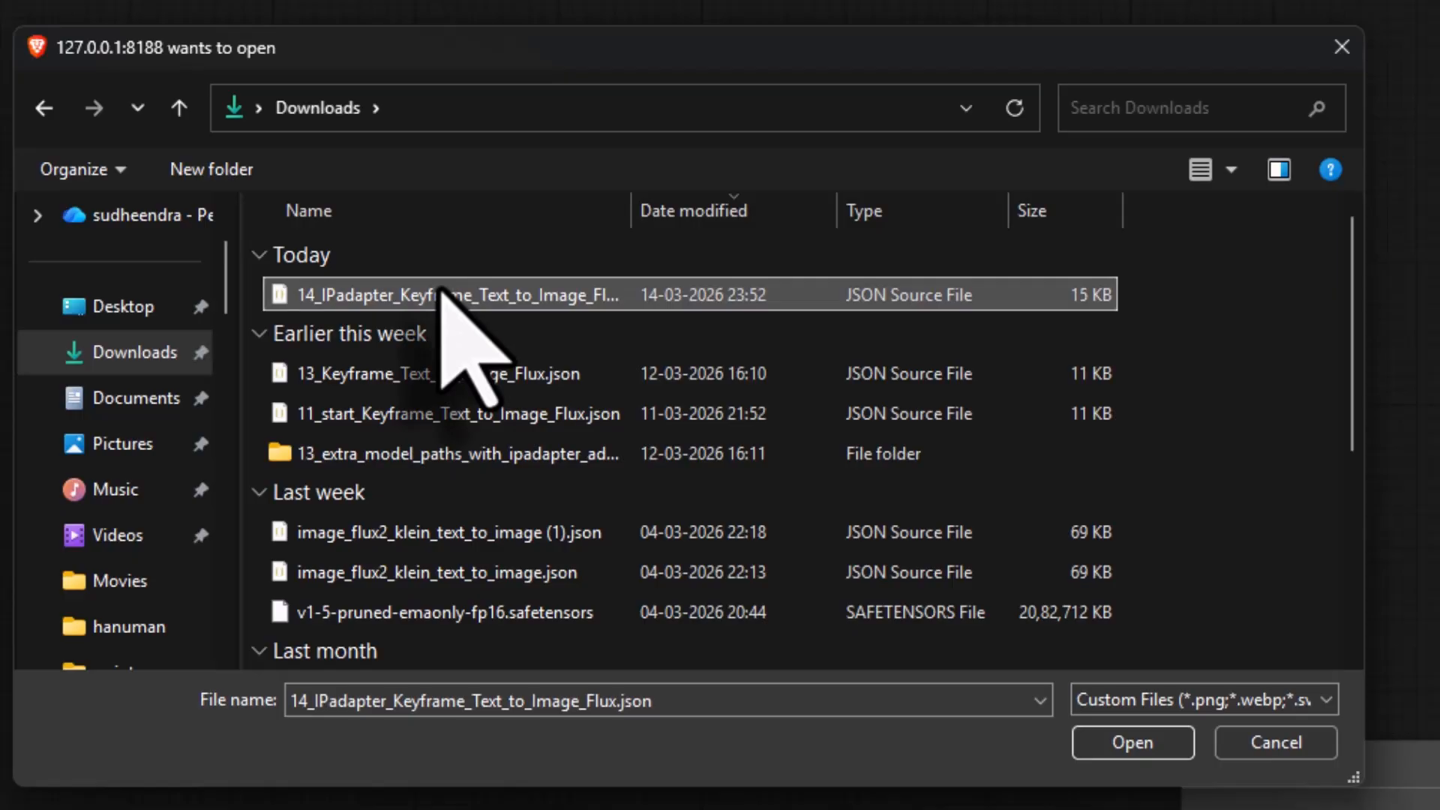
double_click(441, 294)
- Load Reference02.png from the renders > hanuman folder as the workflow's reference image
drag(433, 281, 1021, 250)
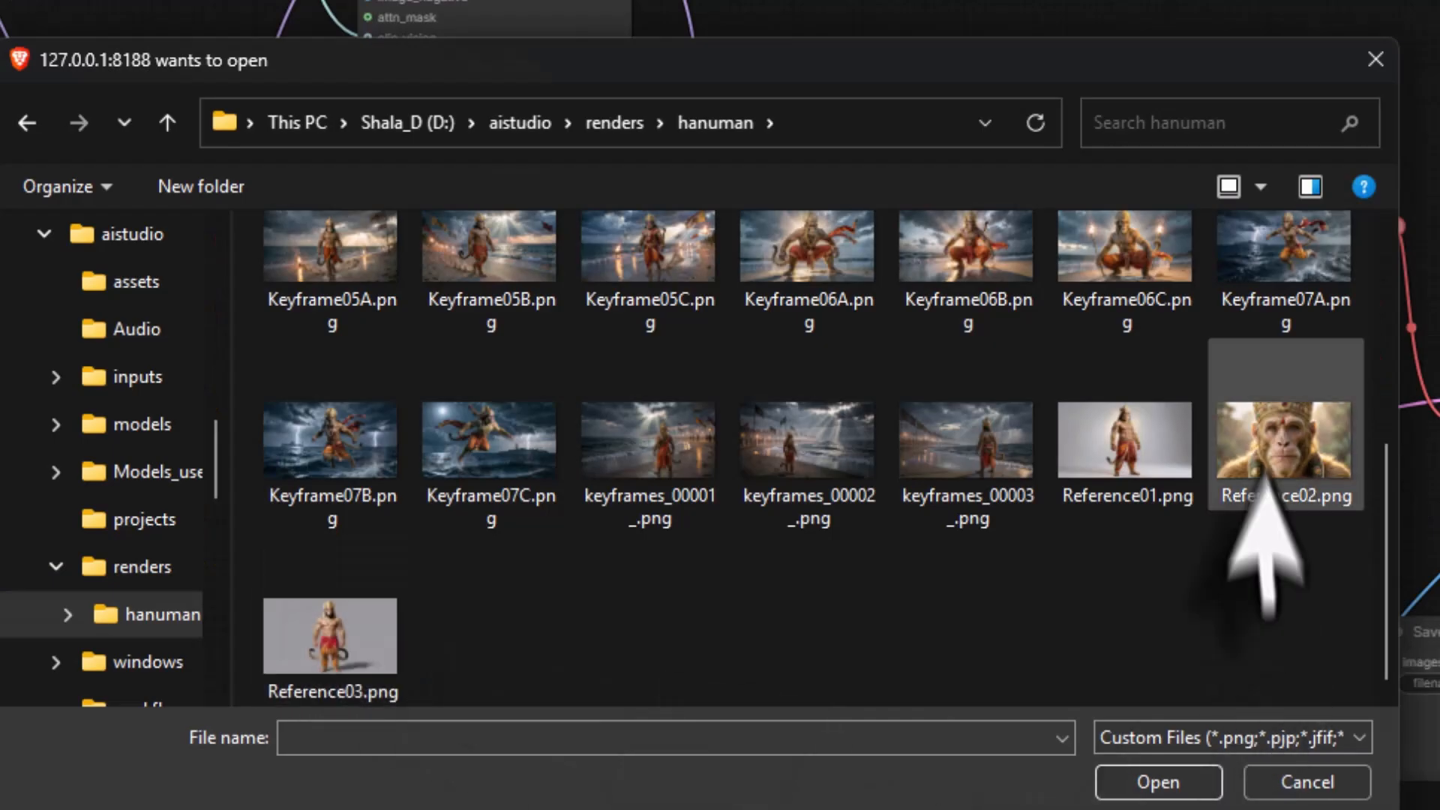
click(1268, 456)
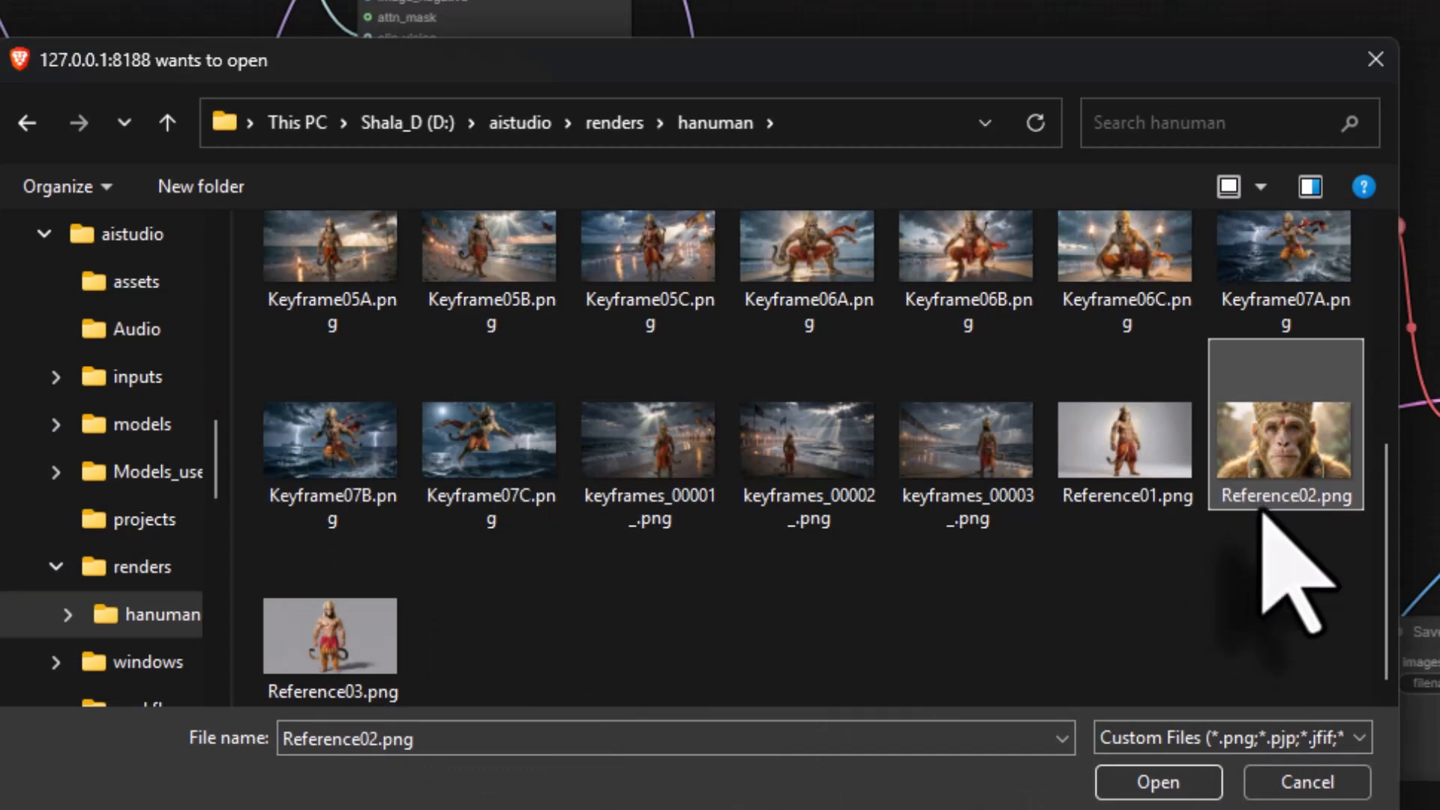
click(1195, 778)
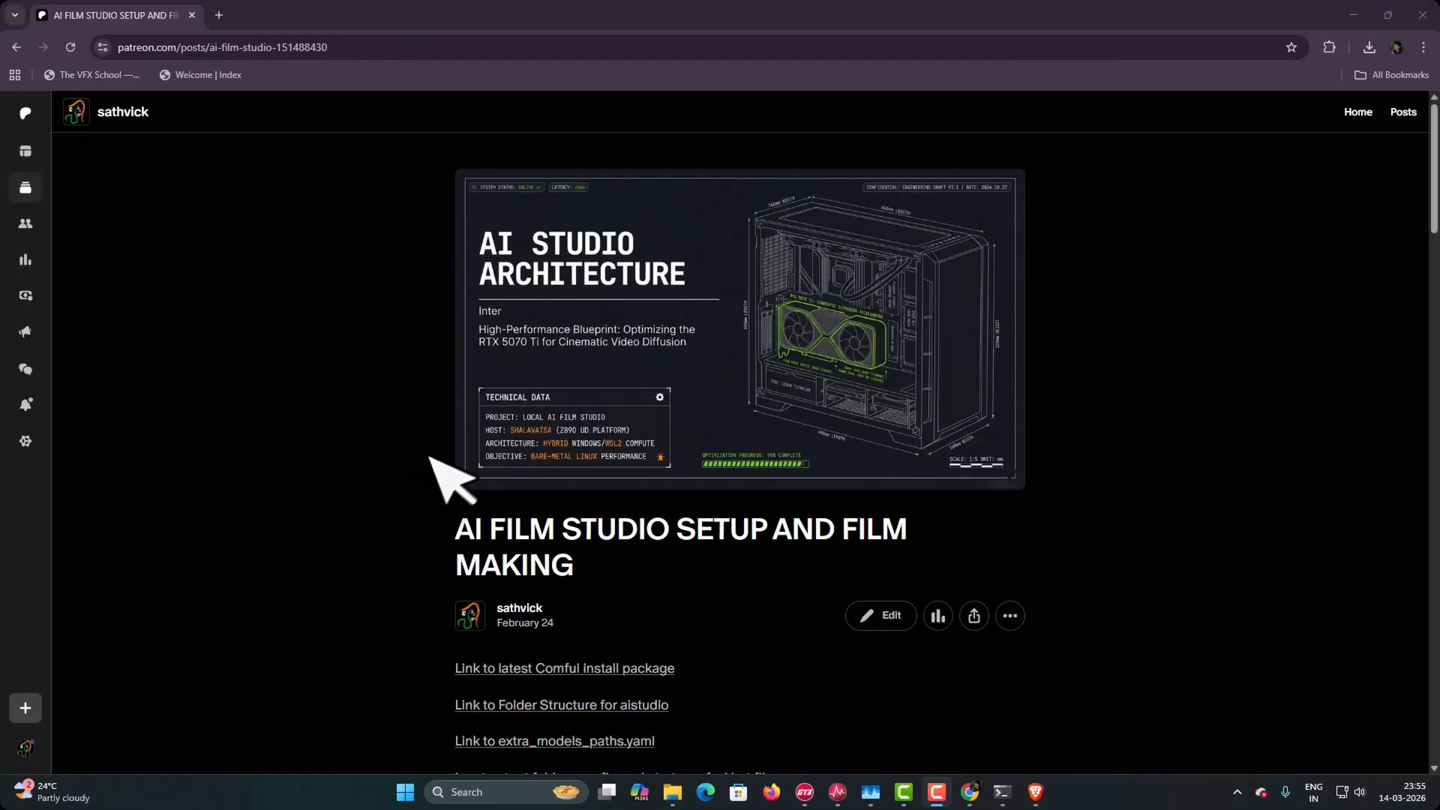
- Download 14_Hanuman_Spark_Keyframes_images.zip from the Patreon post and extract the archive in the Downloads folder
scroll(429, 452, down, 15)
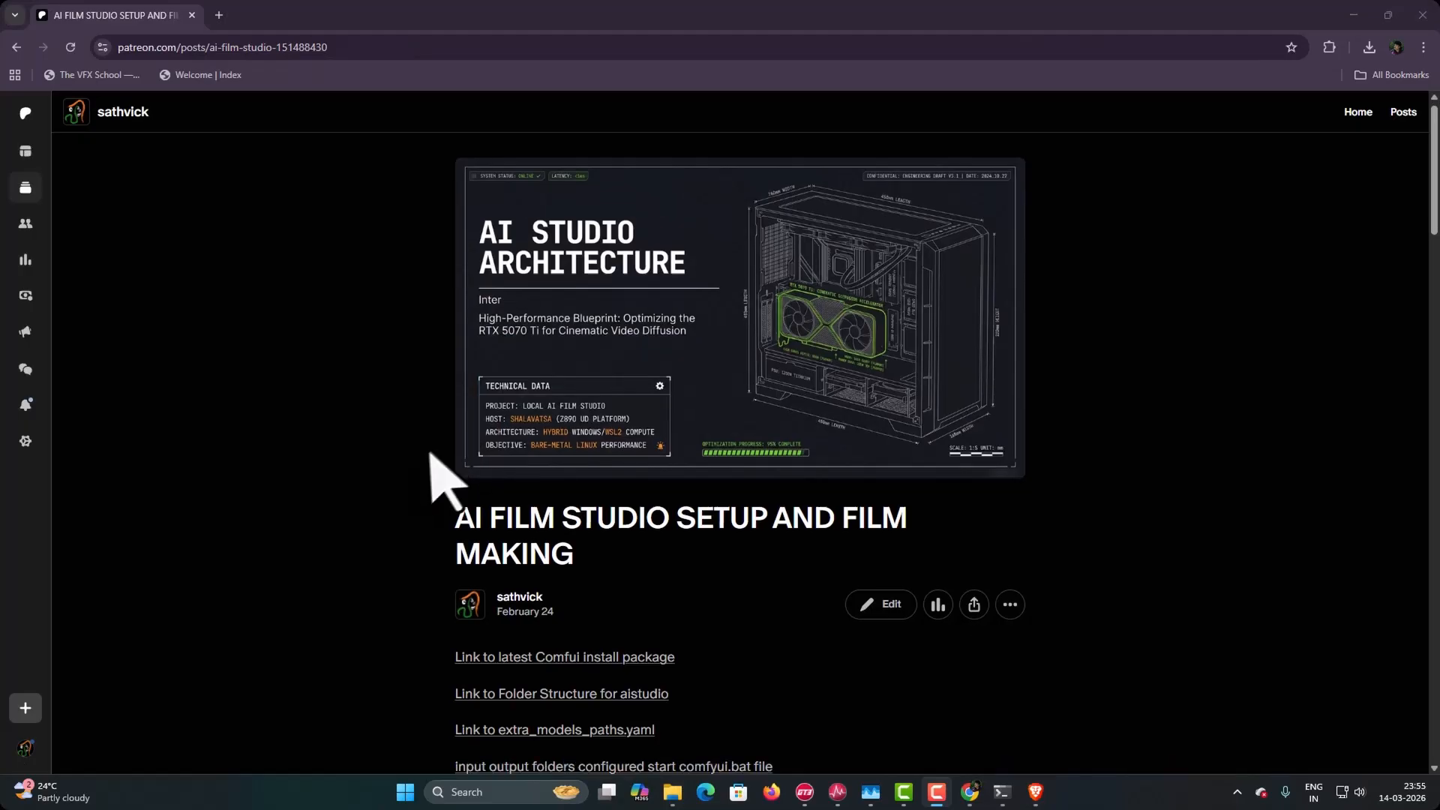
scroll(444, 406, down, 10)
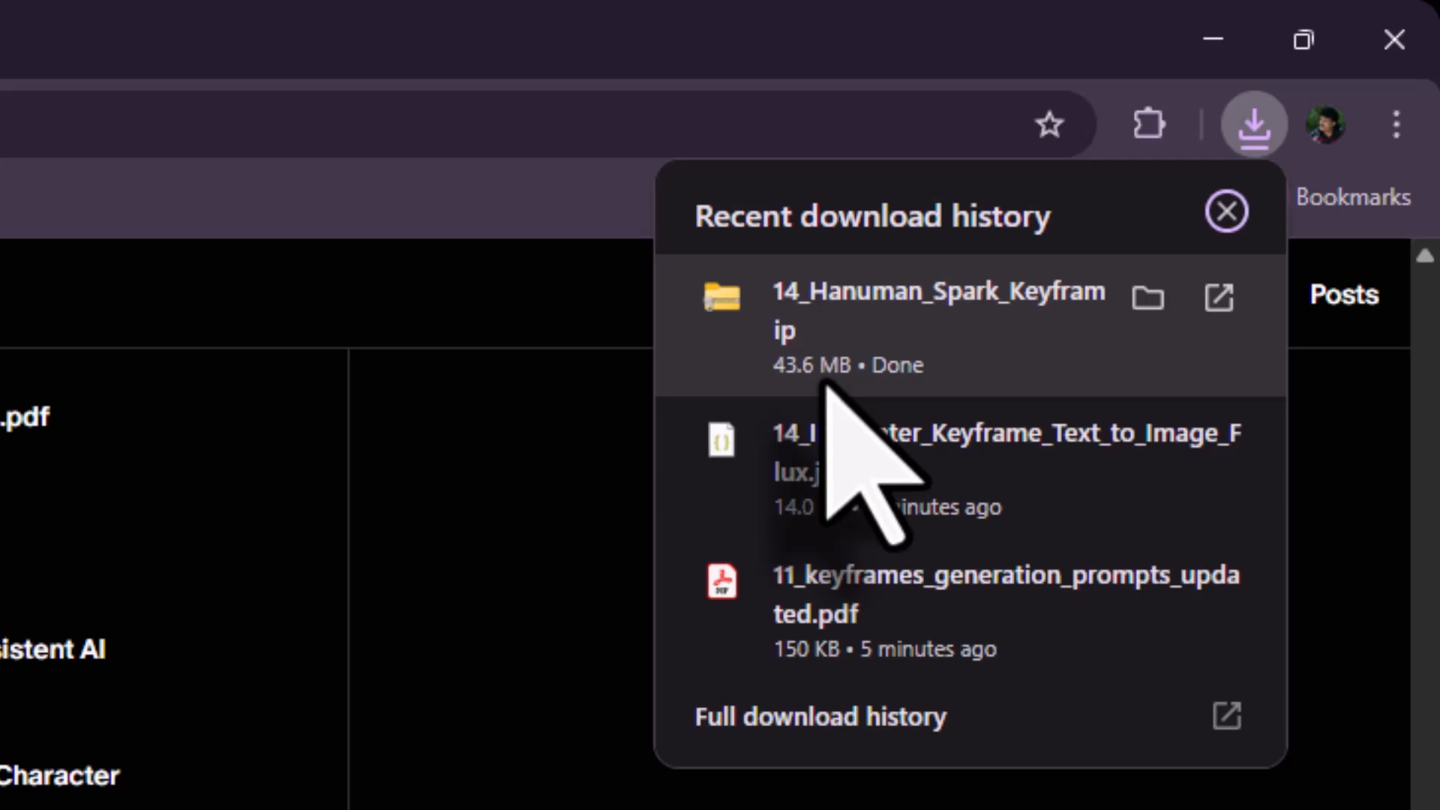
click(1148, 297)
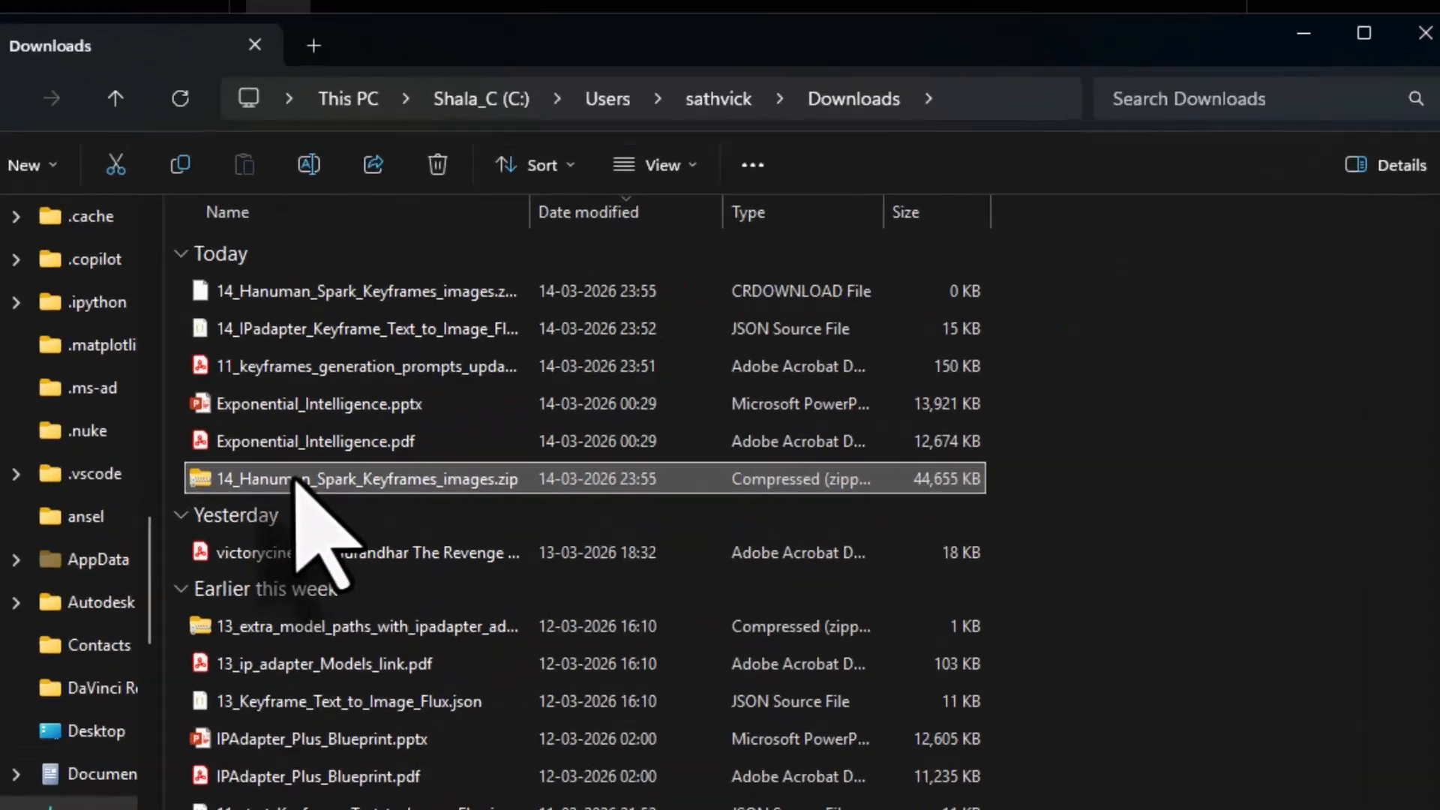
right_click(518, 435)
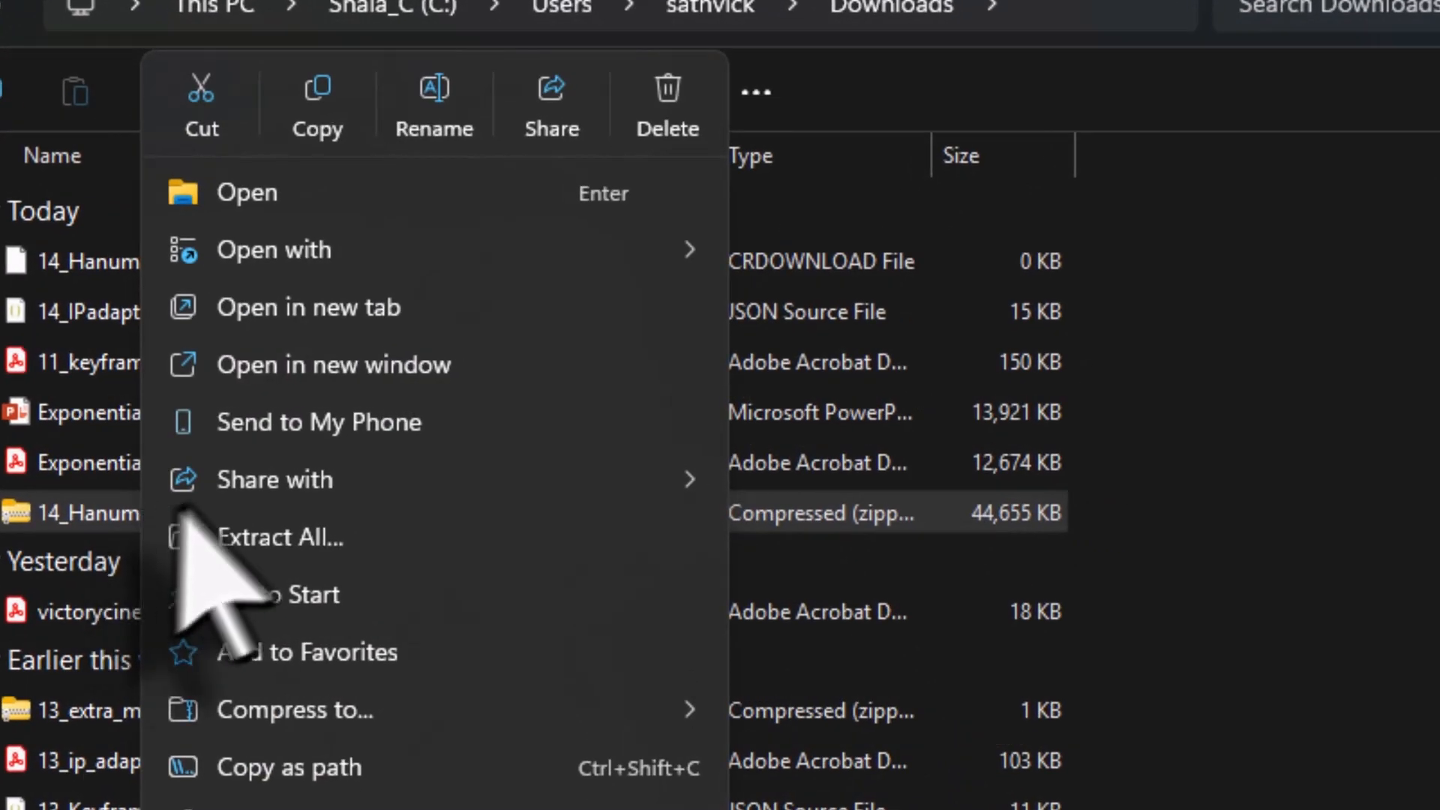
click(212, 539)
click(990, 776)
- Display the files in the extracted 14_Hanuman_Spark_Keyframes_images folder as large thumbnails
right_click(1155, 435)
mouse_move(1176, 451)
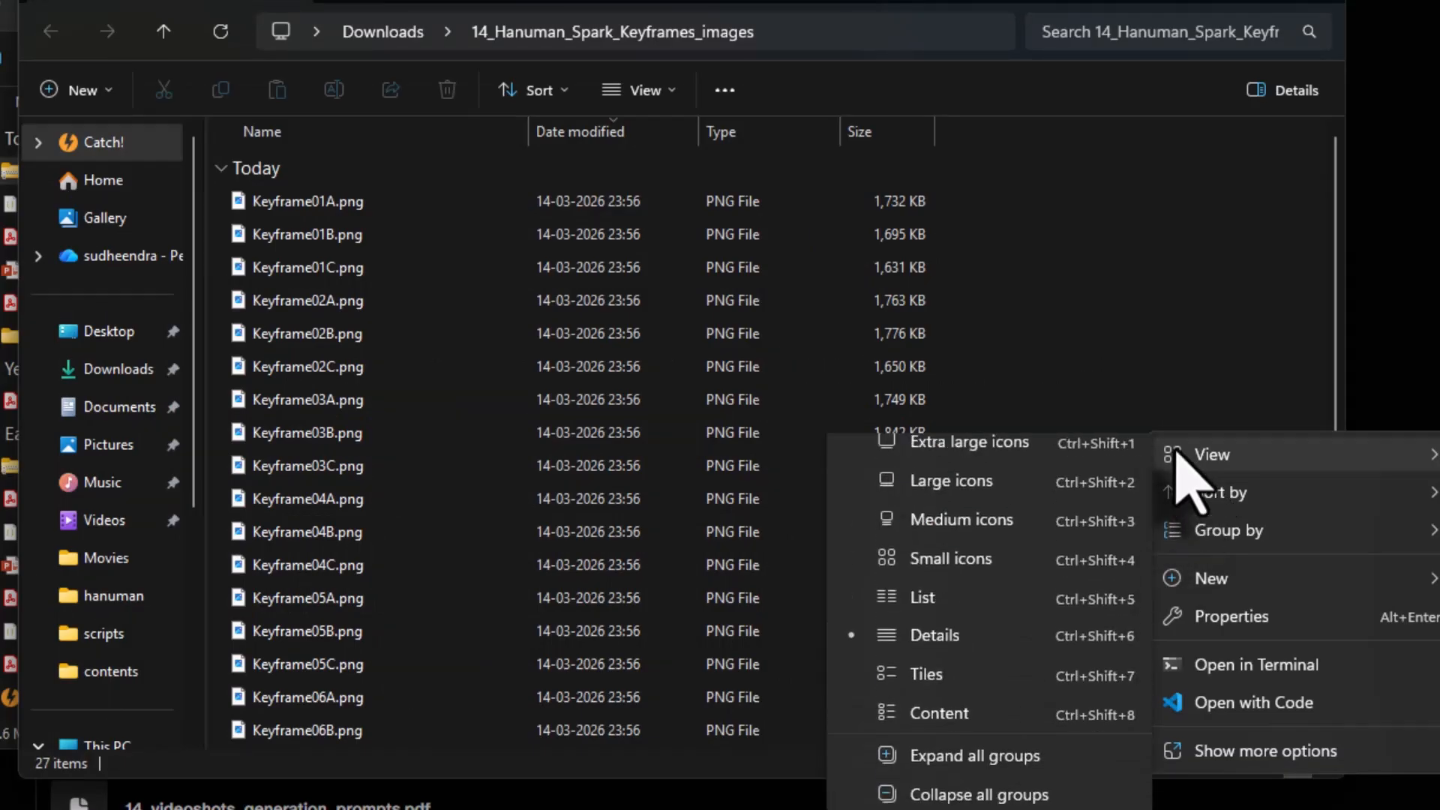
click(1021, 535)
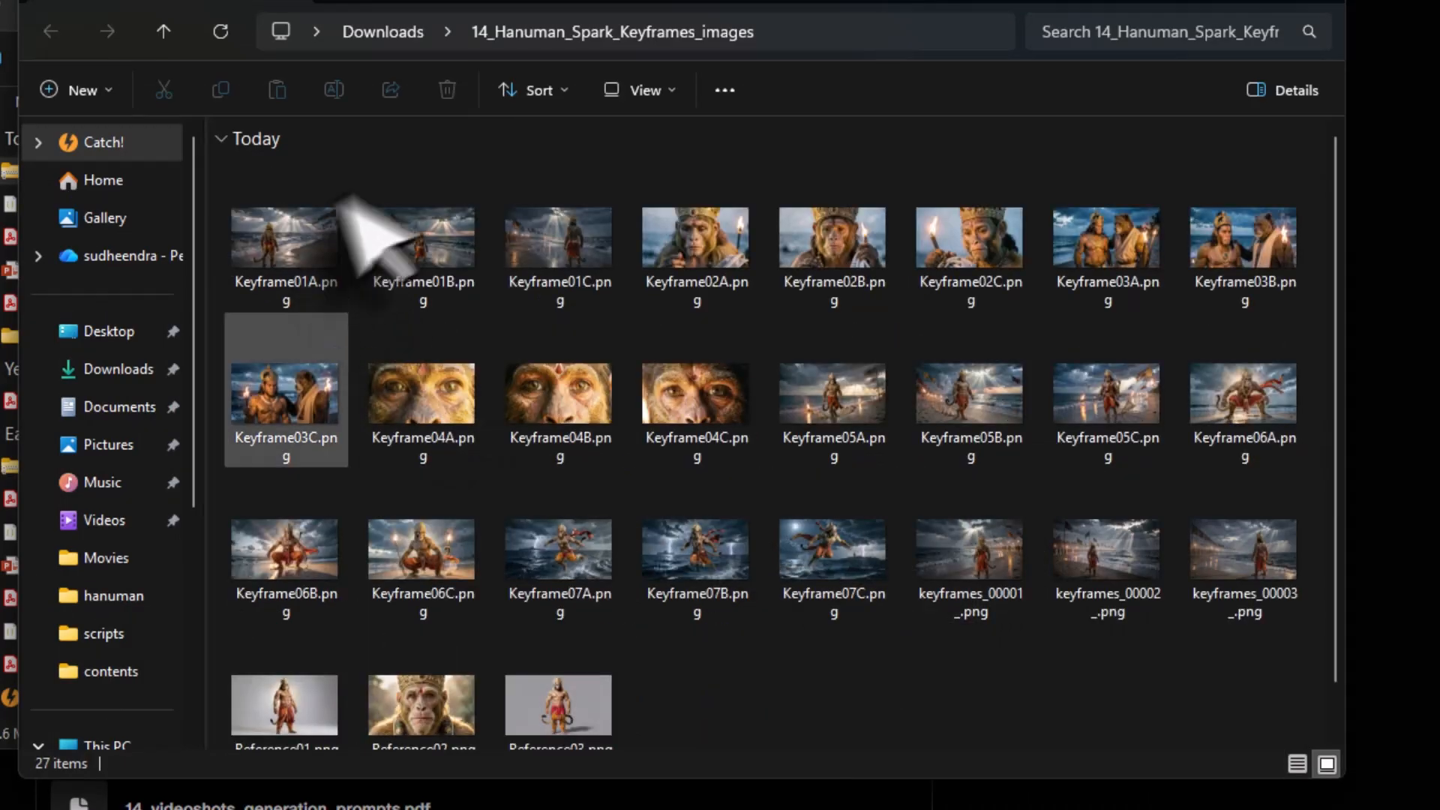
mouse_move(251, 365)
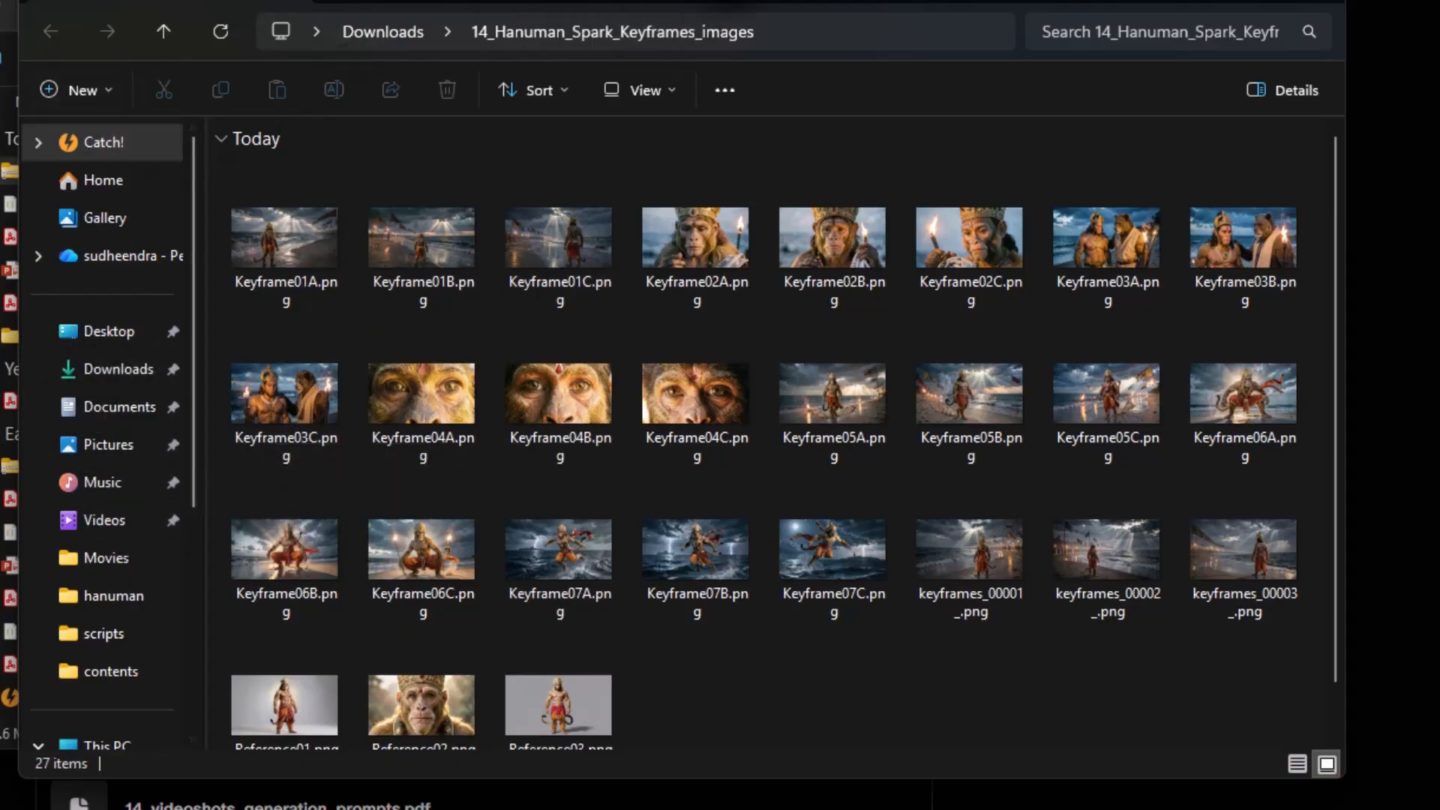
mouse_move(274, 247)
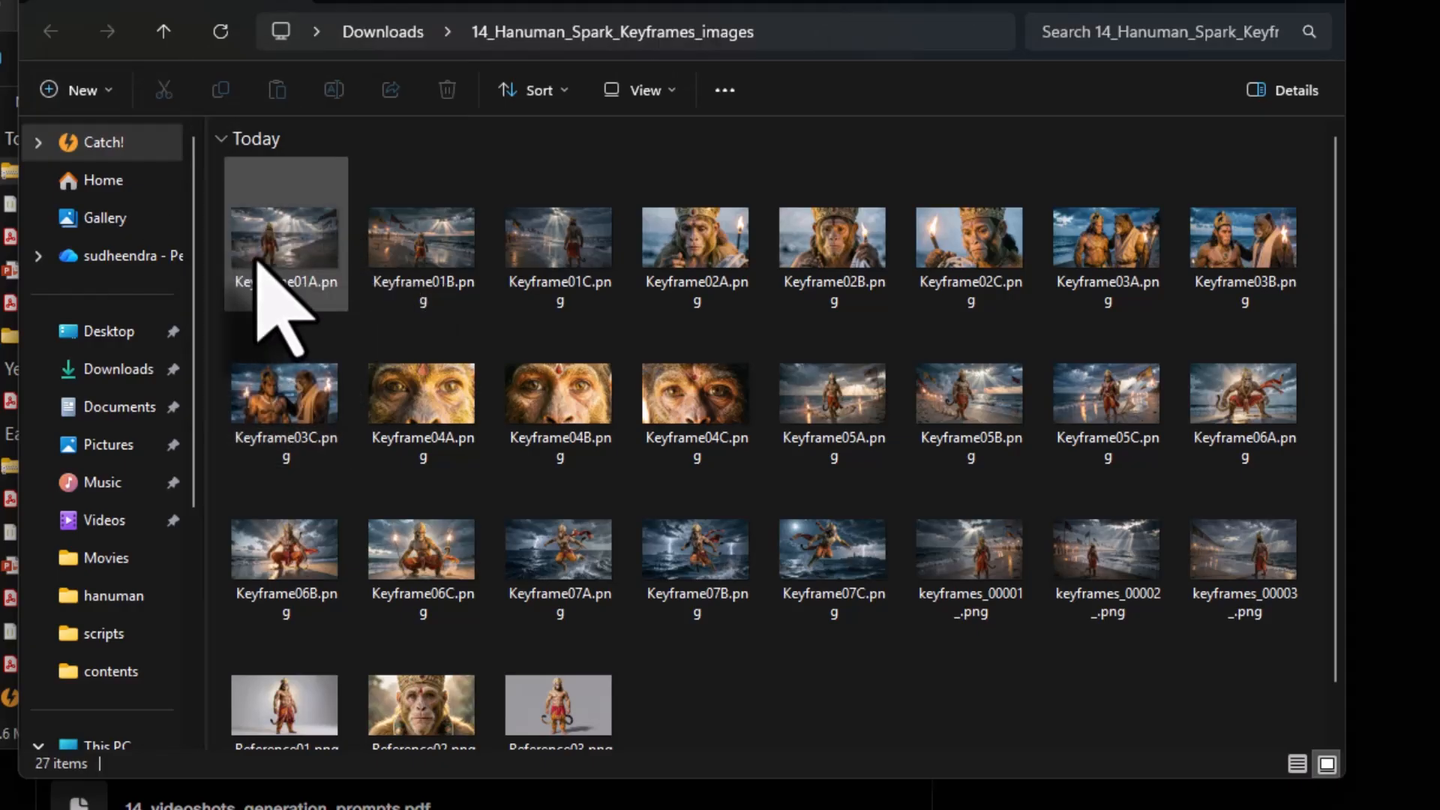
mouse_move(248, 267)
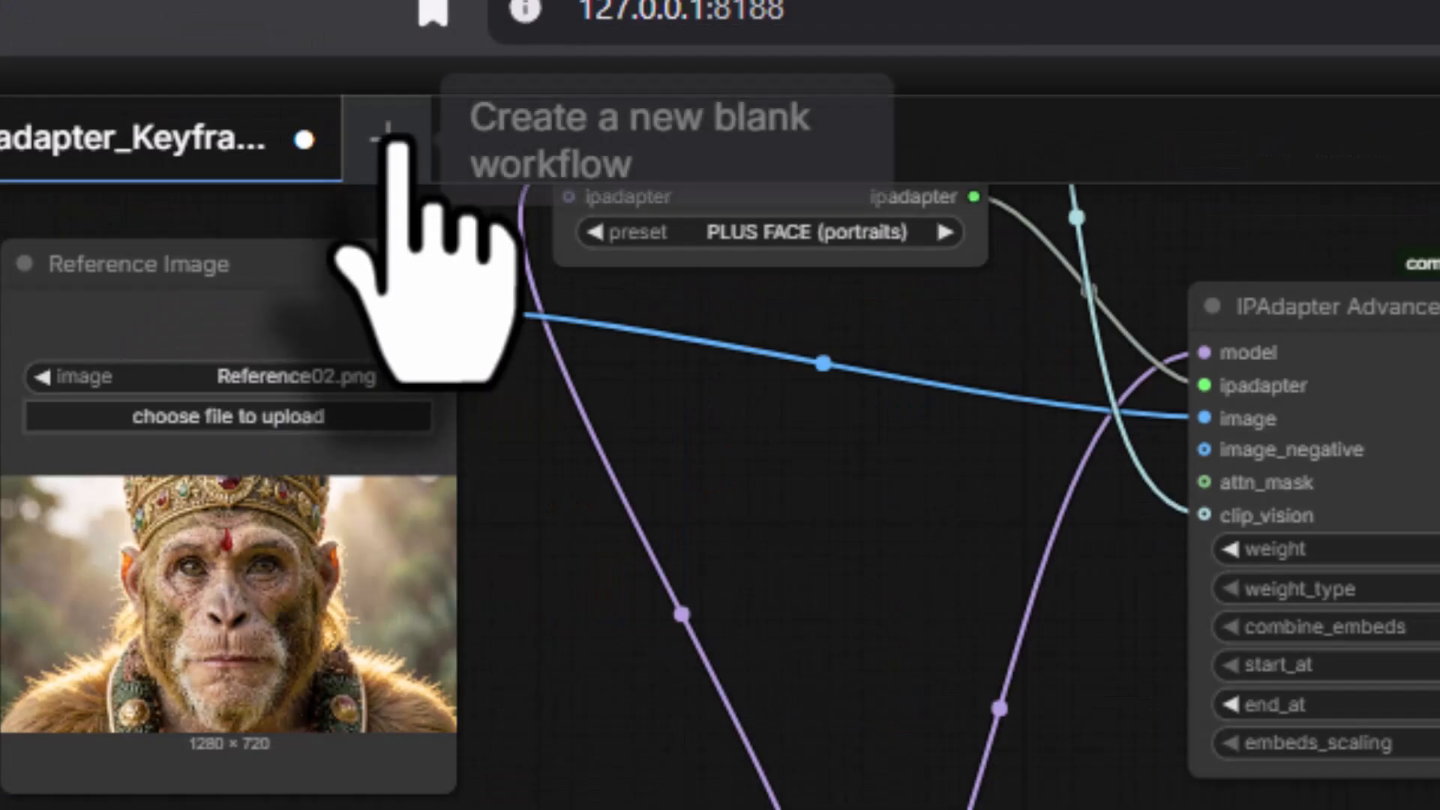
- Create a blank workflow in ComfyUI and load the workflow embedded in Keyframe01A.png from the extracted keyframes folder
click(396, 141)
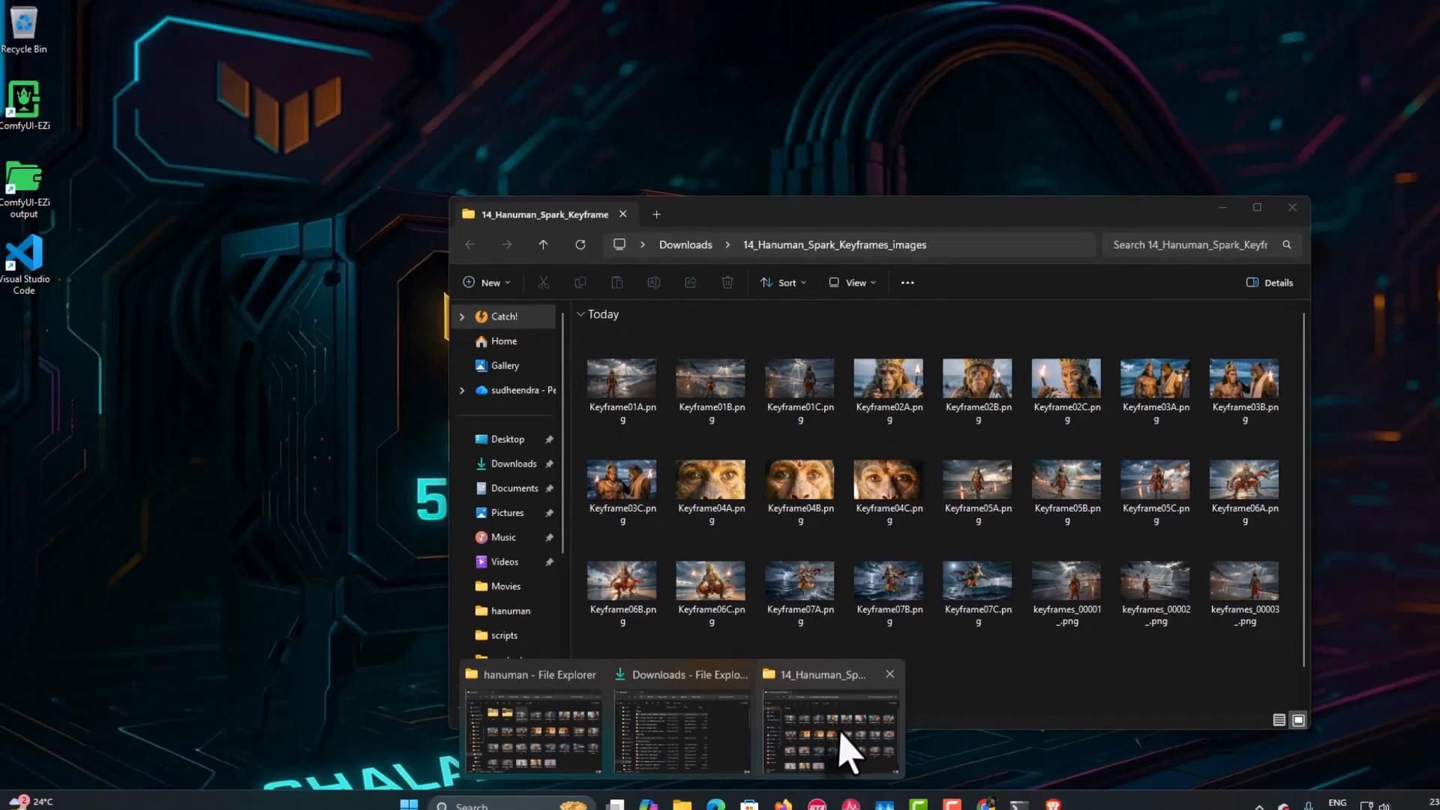
click(852, 749)
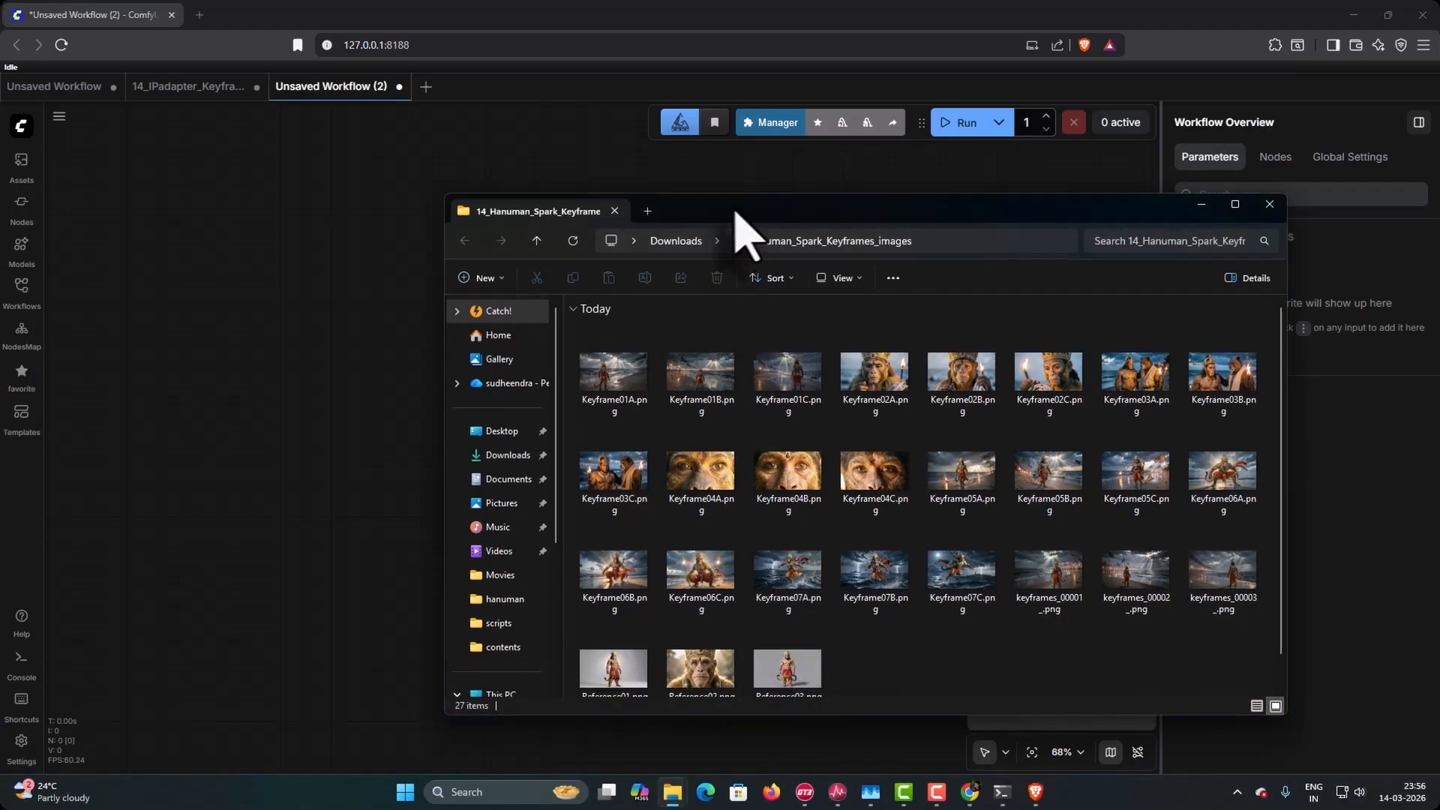
drag(733, 212, 1024, 253)
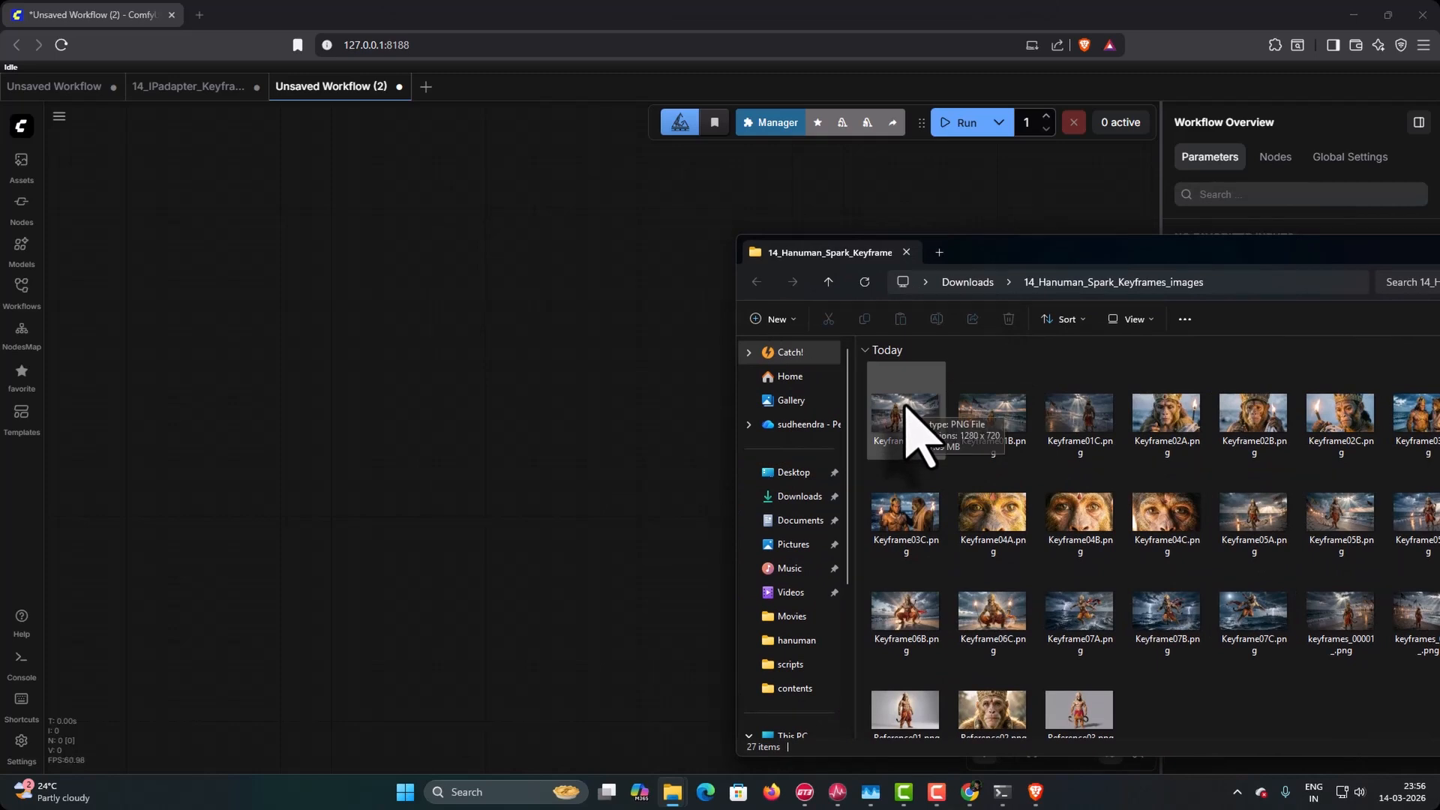
drag(906, 406, 516, 359)
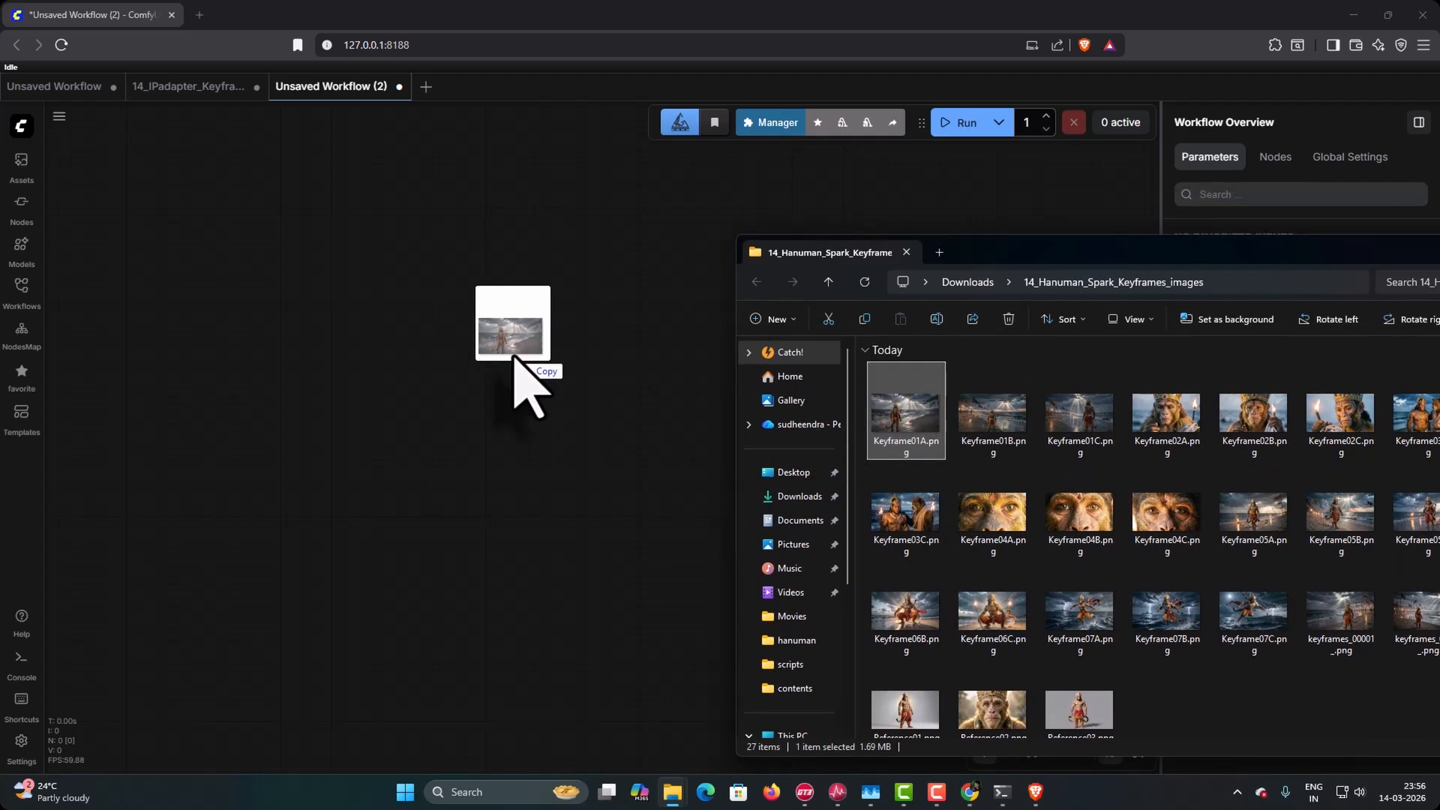
drag(516, 359, 516, 360)
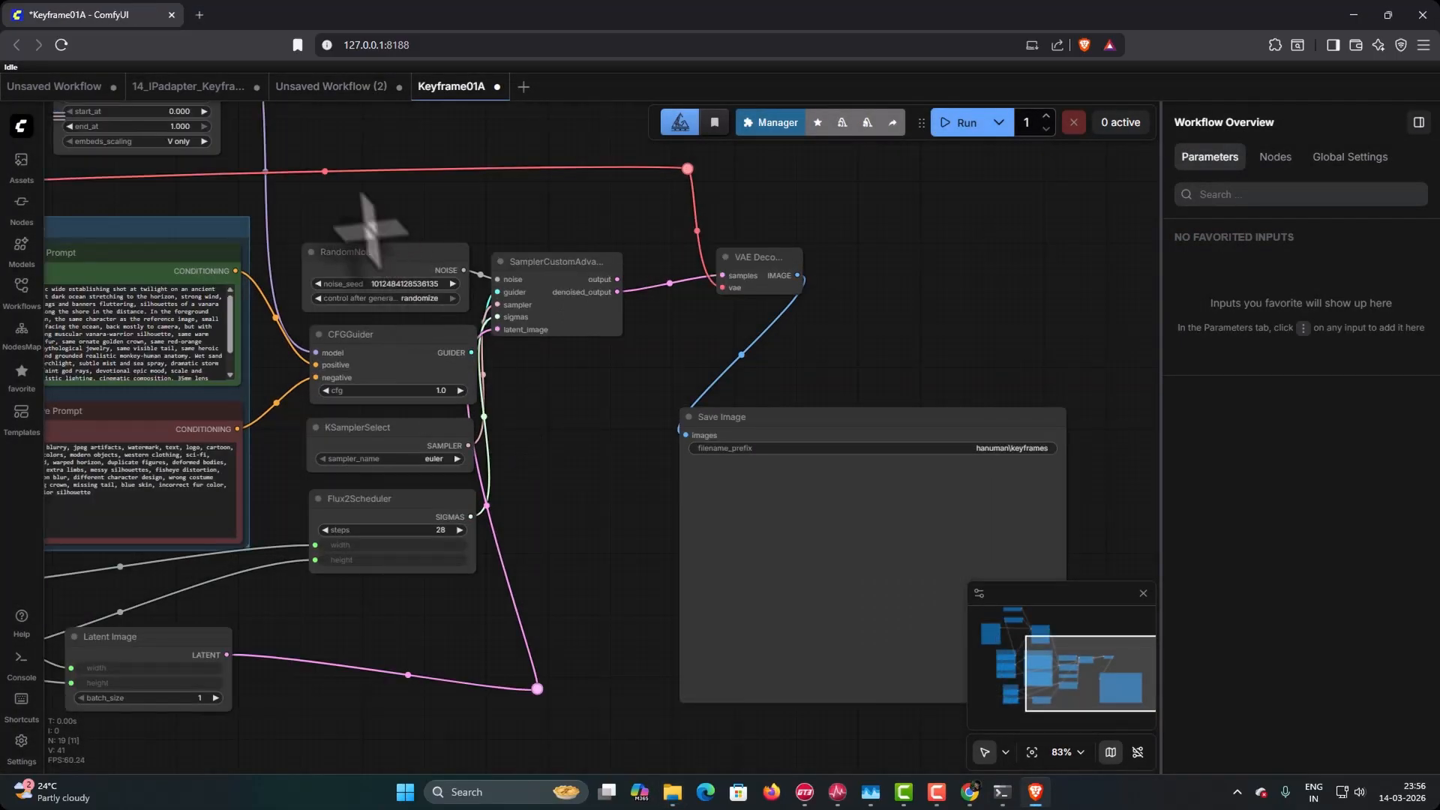
drag(383, 222, 858, 498)
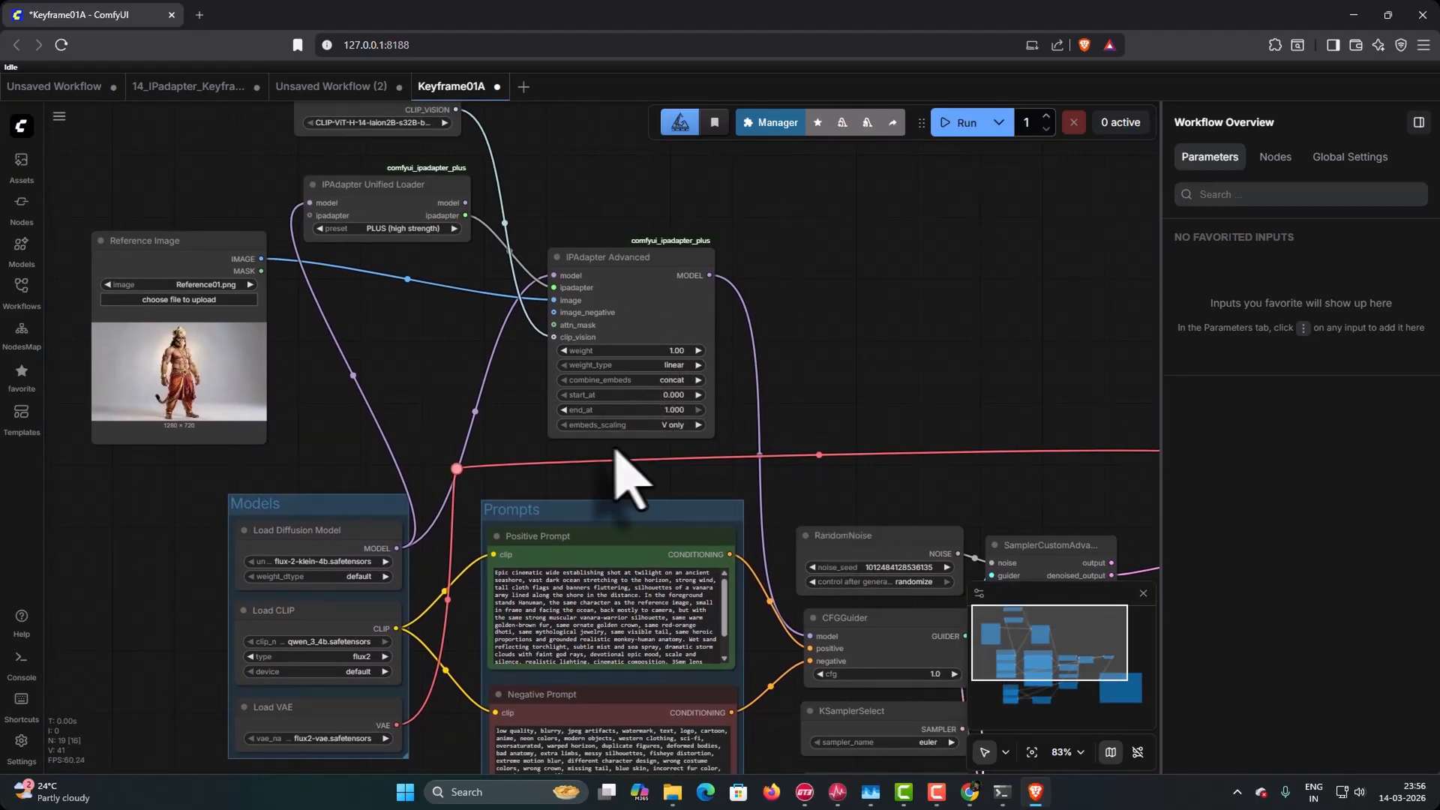
drag(682, 514, 741, 501)
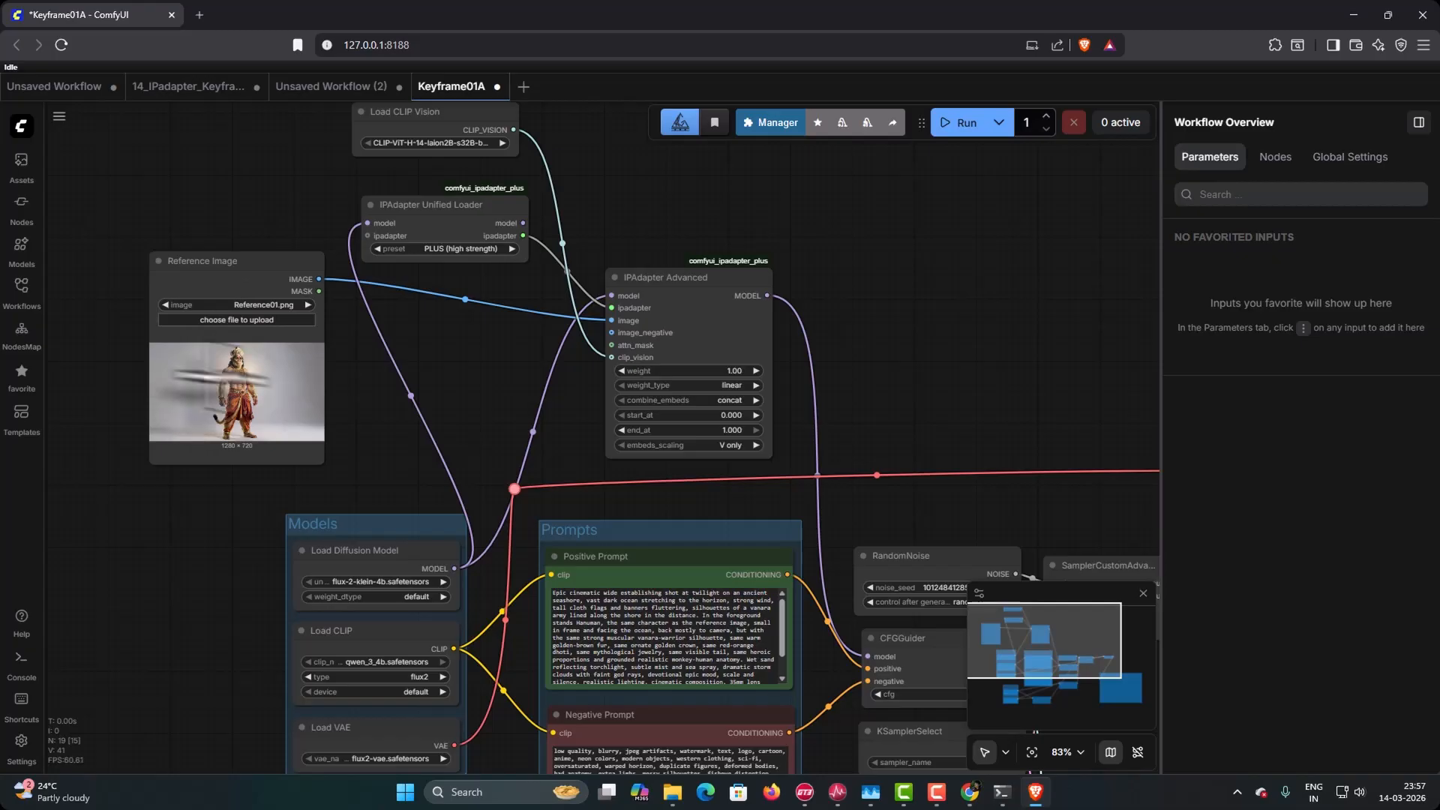
- Open Keyframe01B.png from the extracted keyframes folder as text in Visual Studio Code with word wrap on
mouse_move(672, 793)
click(829, 754)
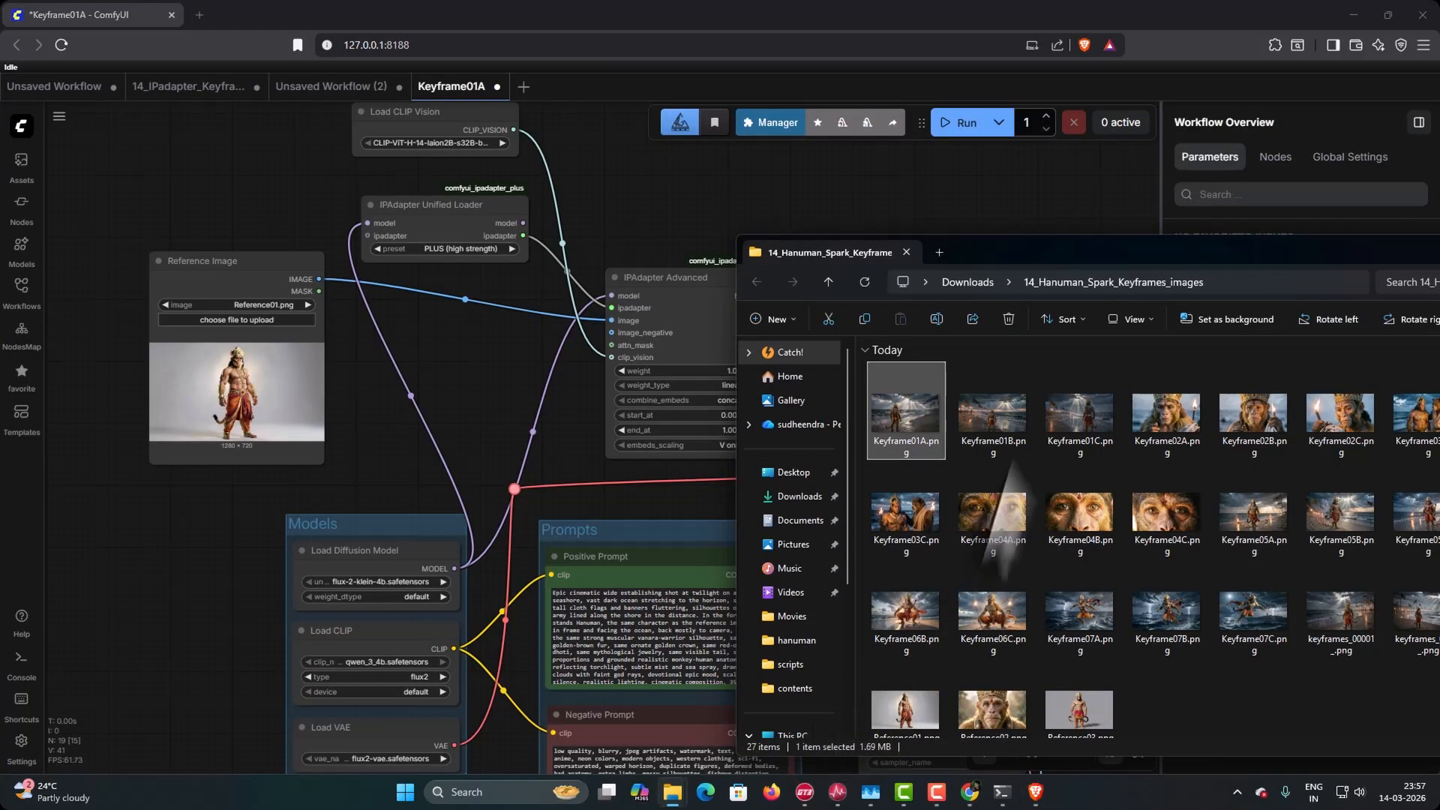
drag(1016, 252, 580, 192)
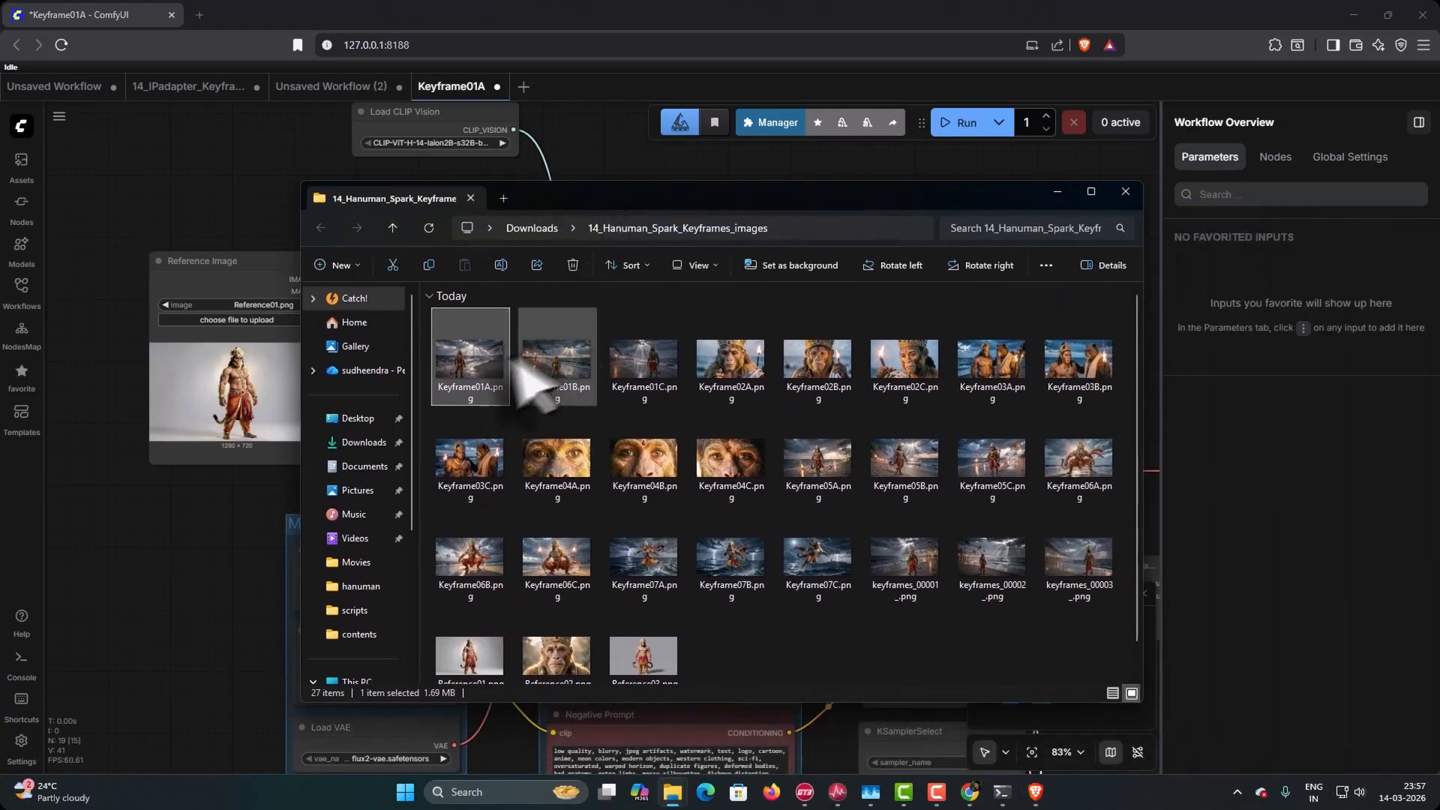
click(552, 378)
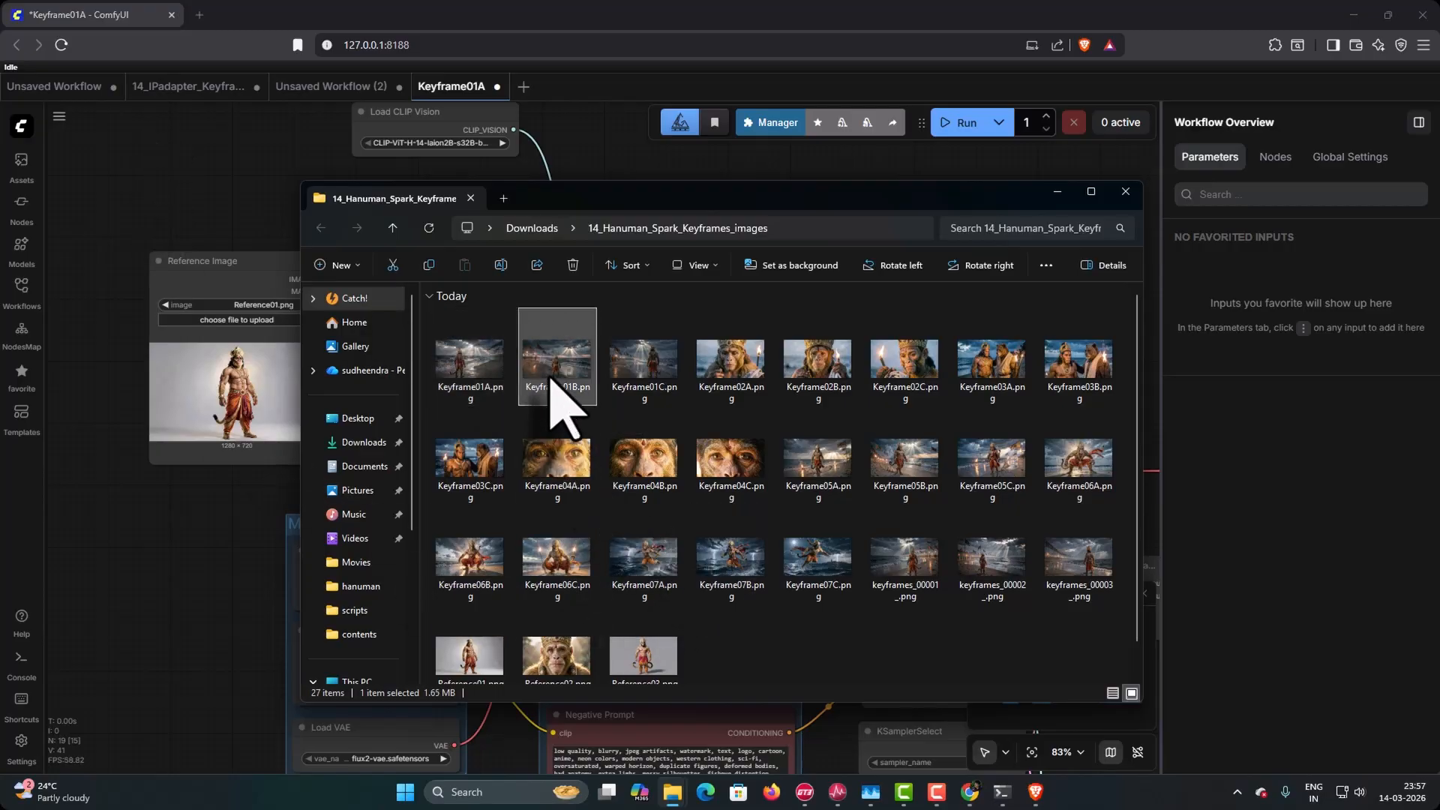
right_click(552, 379)
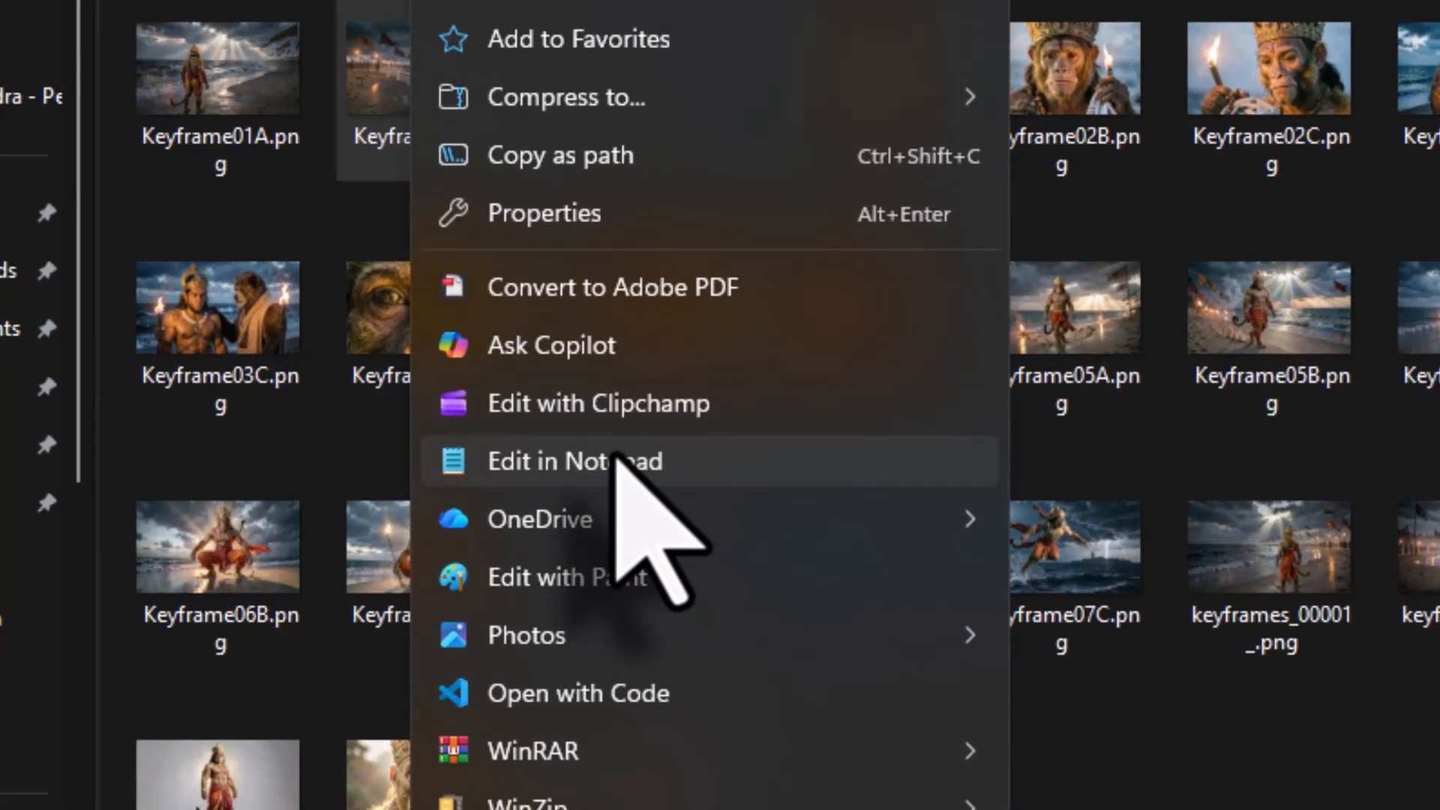
click(594, 696)
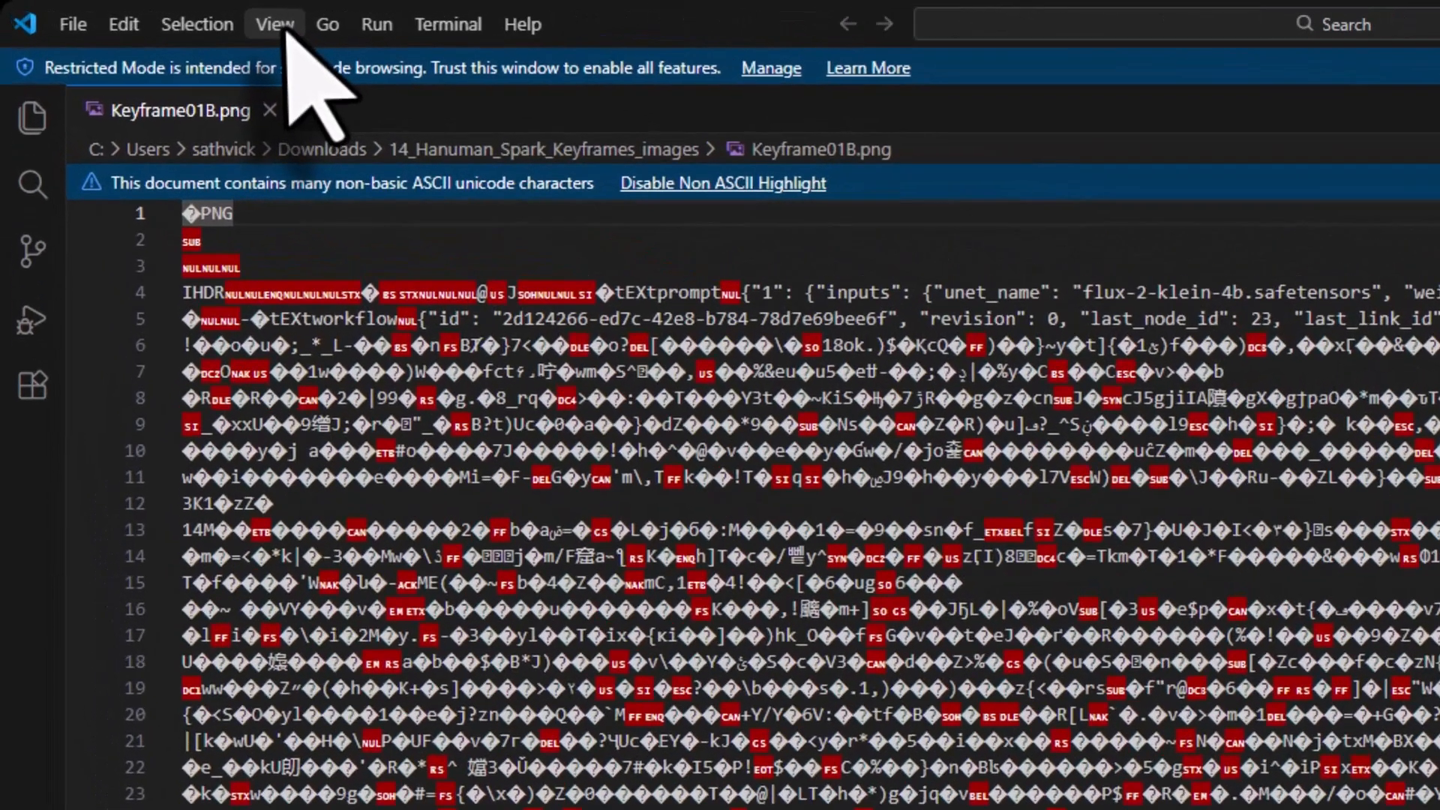
click(288, 27)
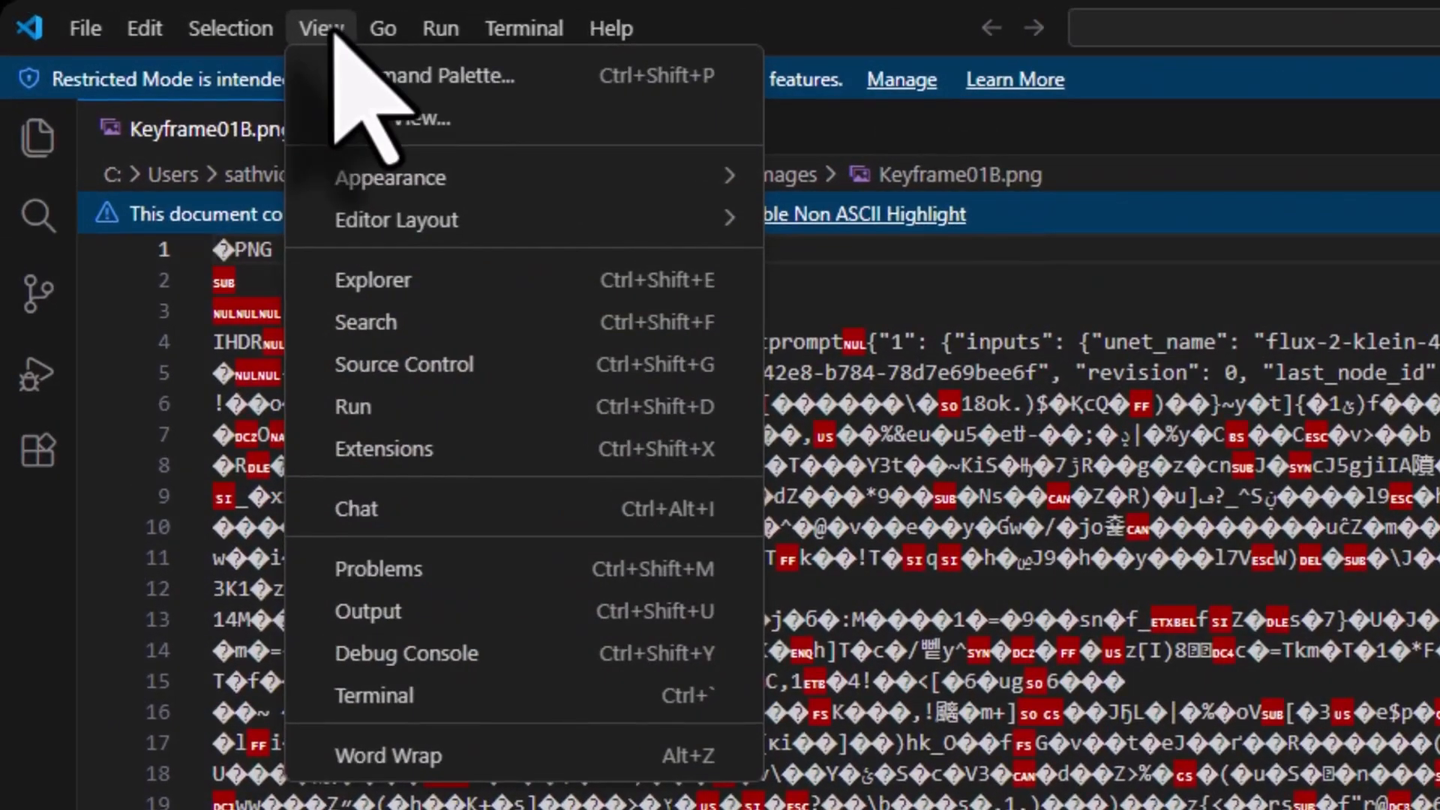
click(477, 758)
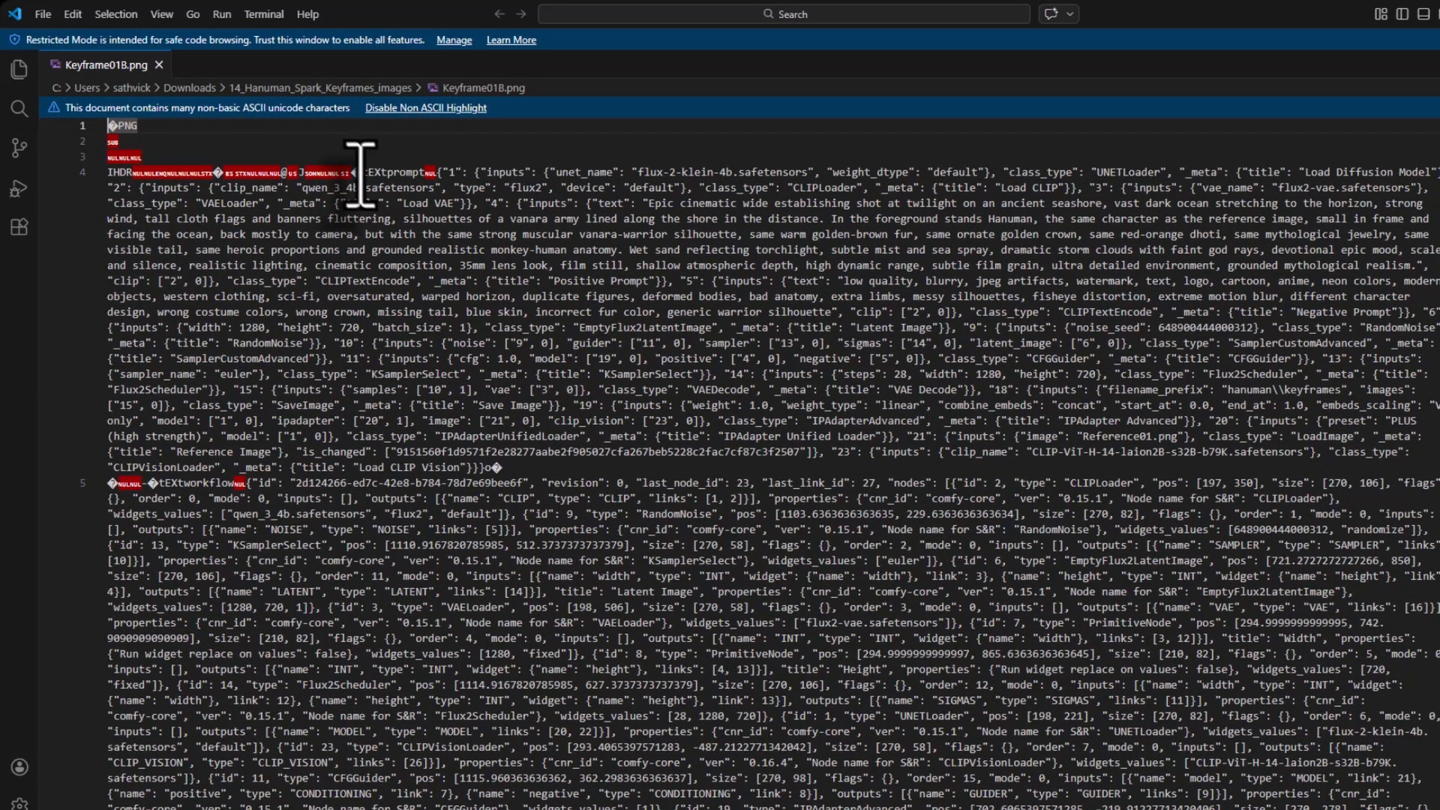
- Examine the prompt and workflow metadata embedded in Keyframe01B.png, and close Visual Studio Code
scroll(429, 484, down, 4)
scroll(430, 484, down, 15)
scroll(430, 446, down, 3)
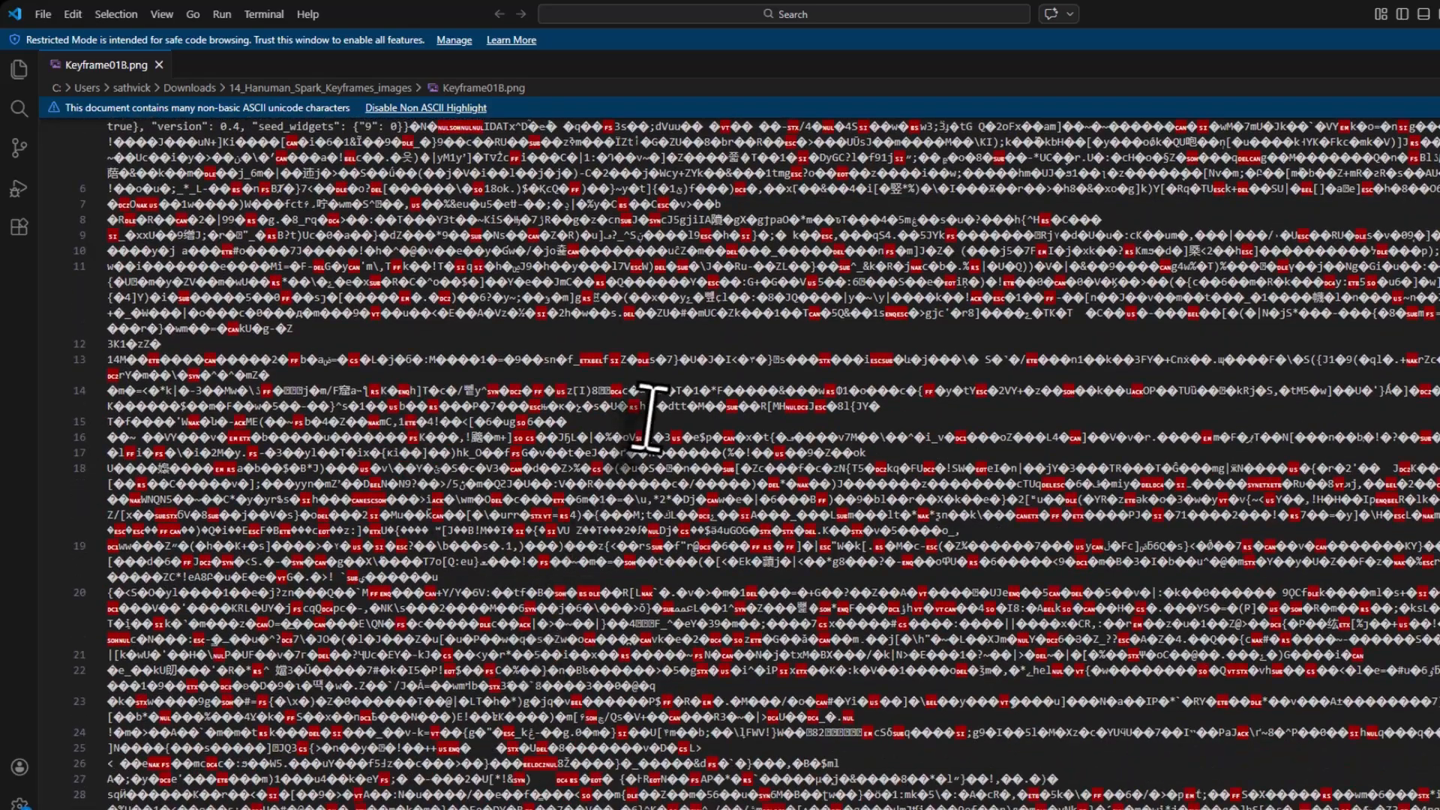
scroll(645, 450, up, 6)
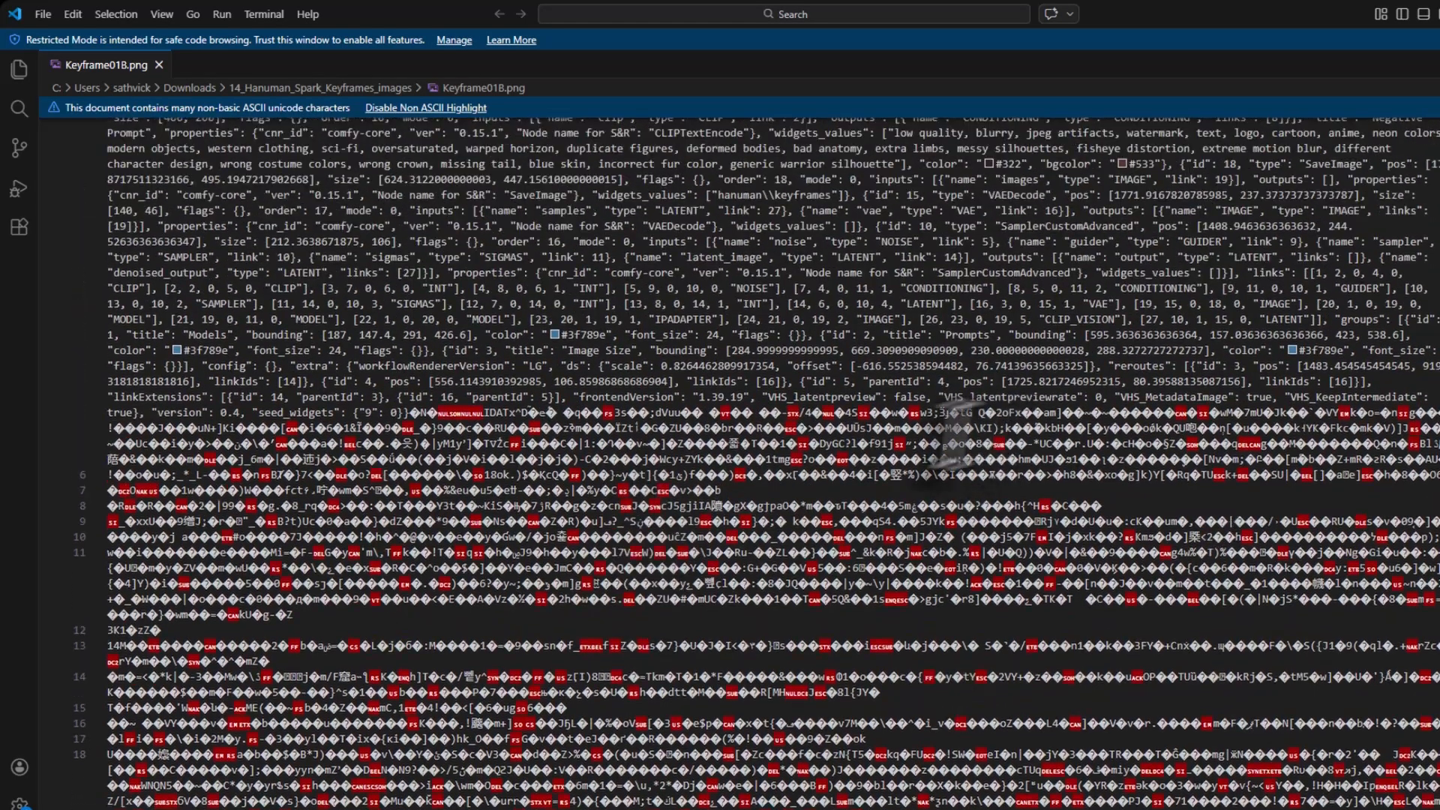
scroll(909, 454, up, 10)
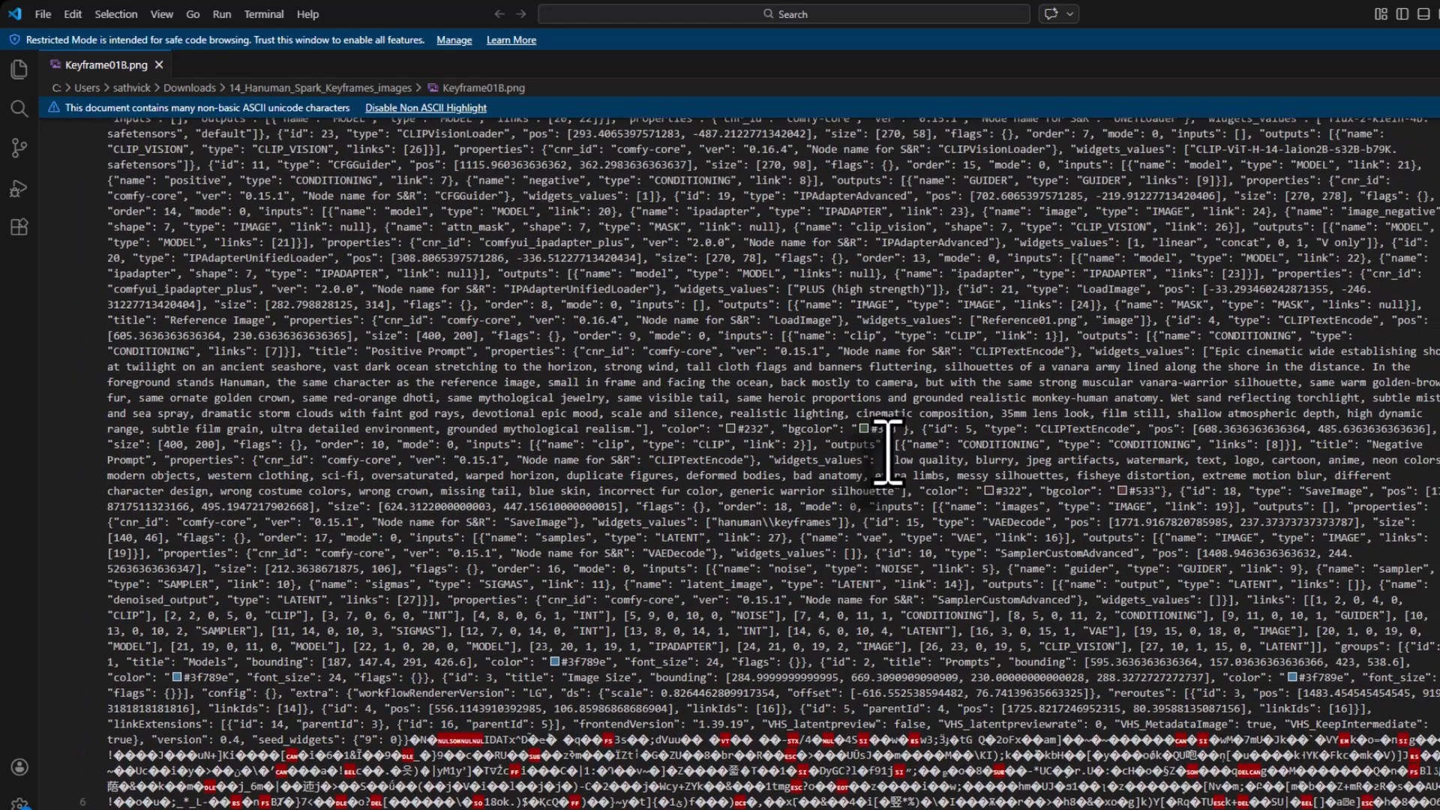
scroll(887, 451, up, 5)
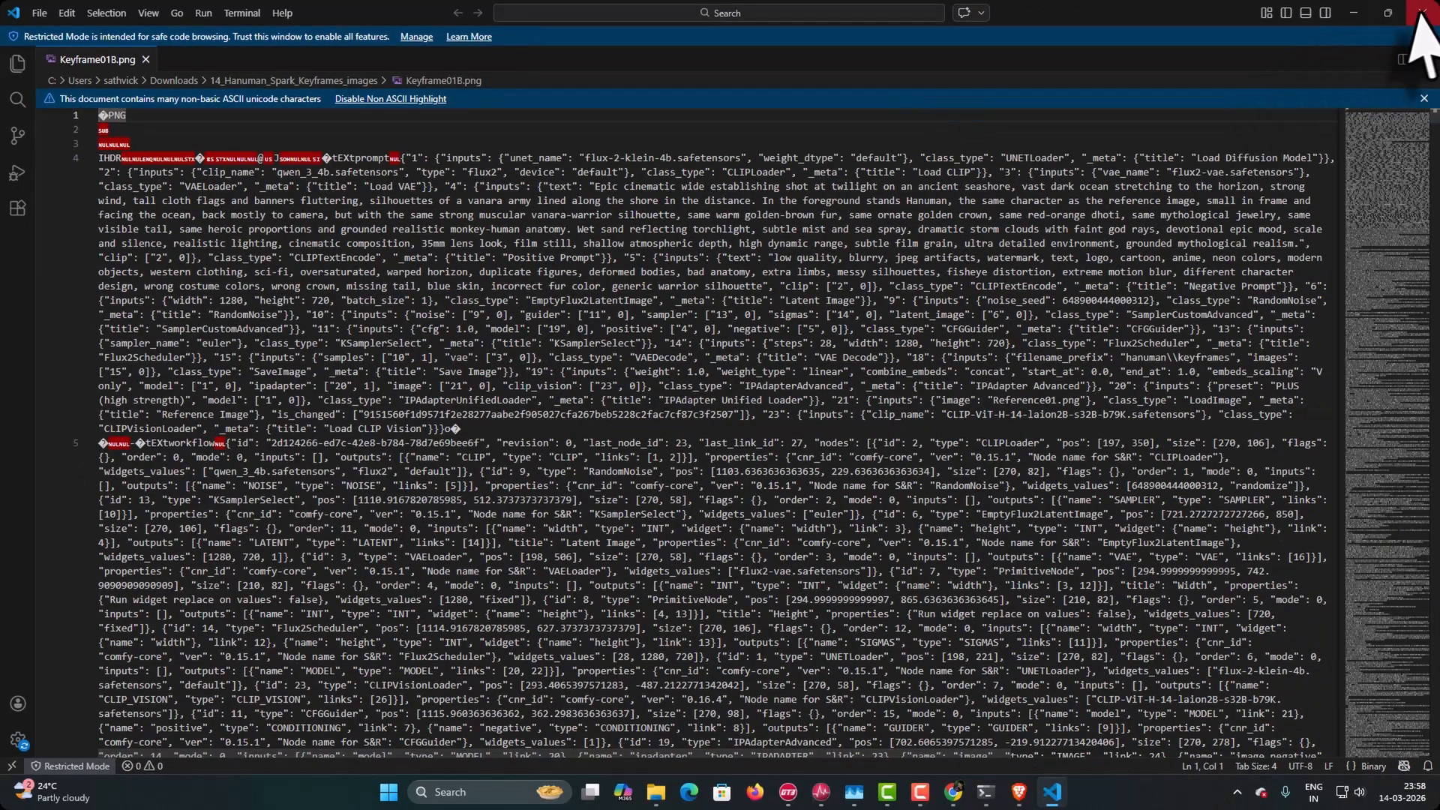
click(1416, 14)
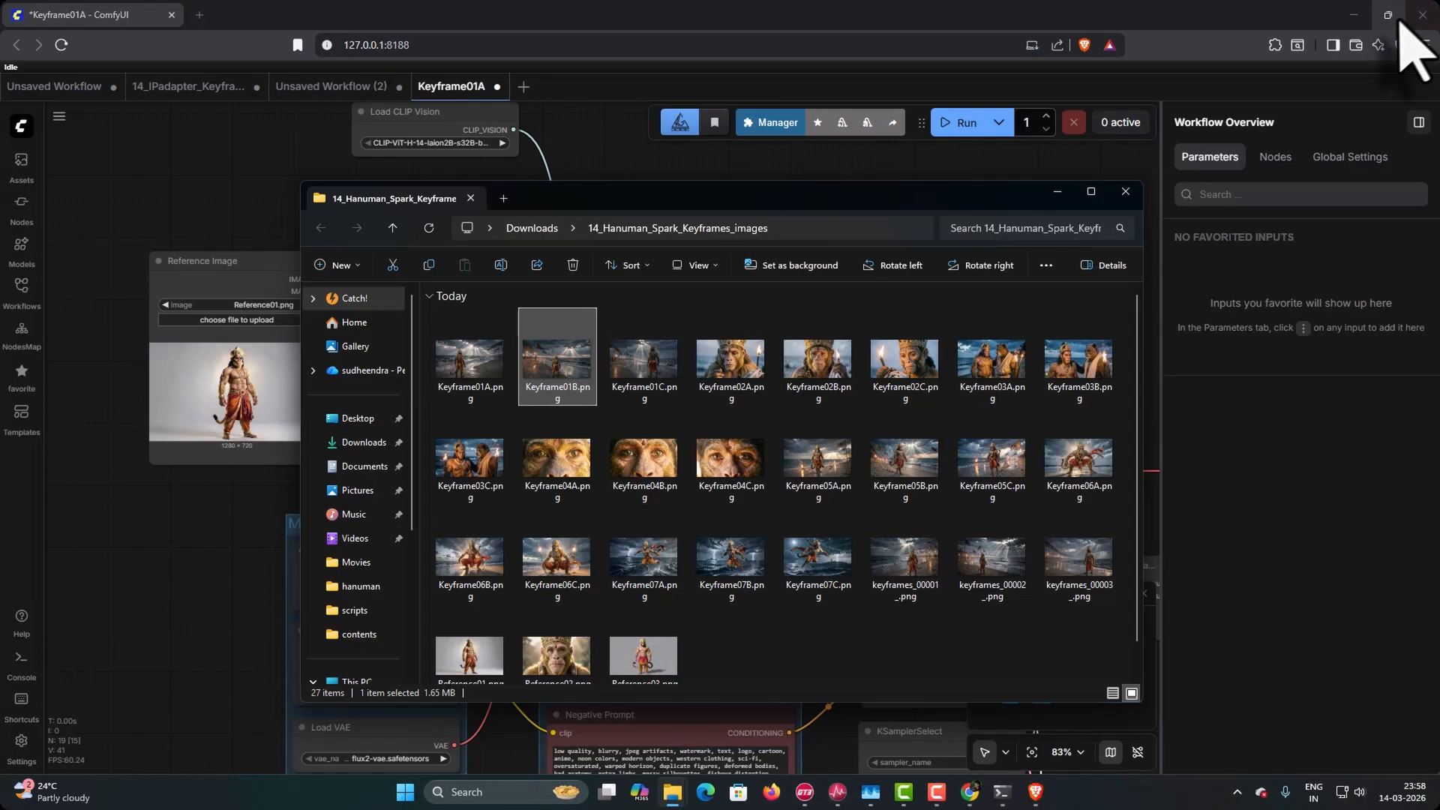
- Return to ComfyUI, move the keyframes folder window aside and close the Keyframe01A workflow
click(905, 6)
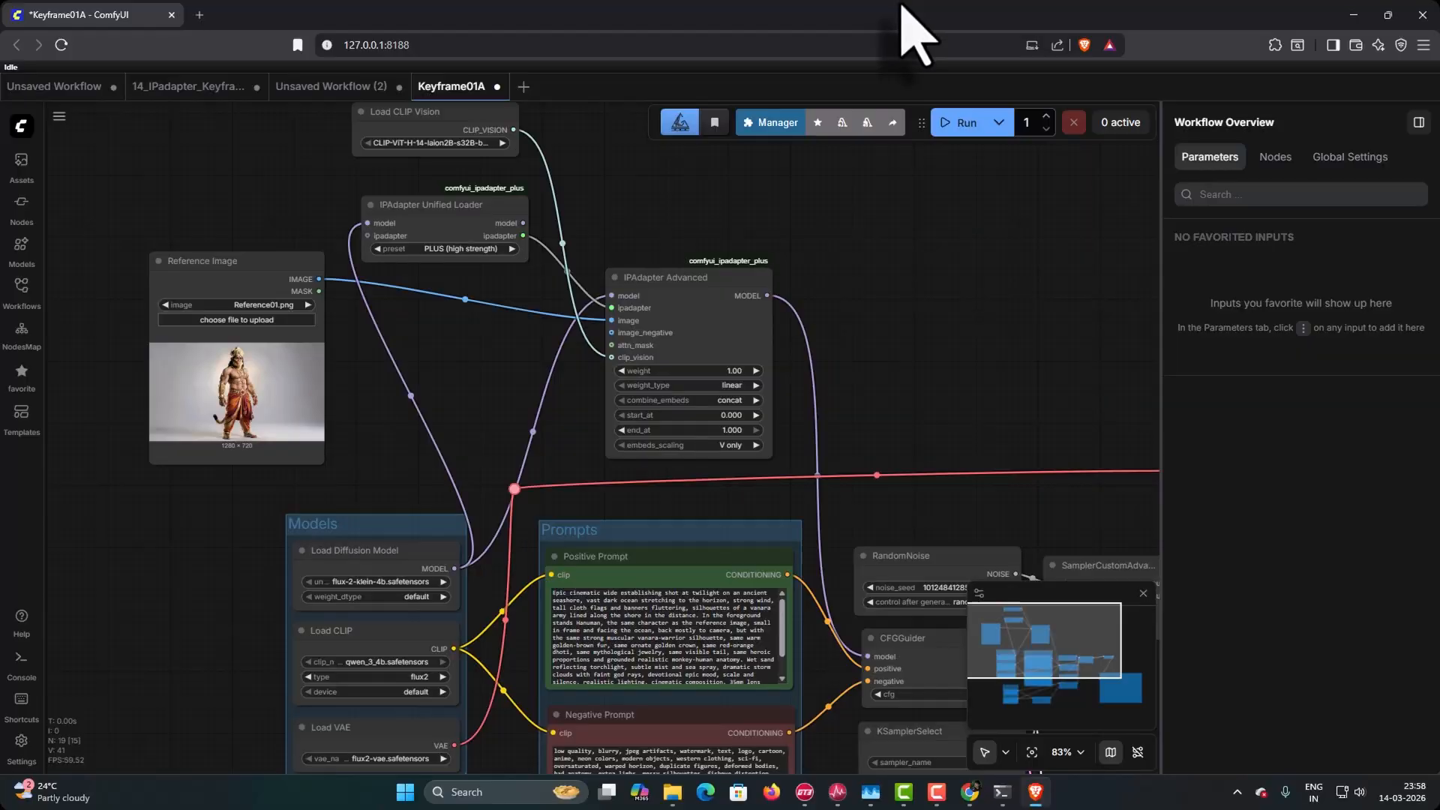
mouse_move(672, 792)
click(822, 743)
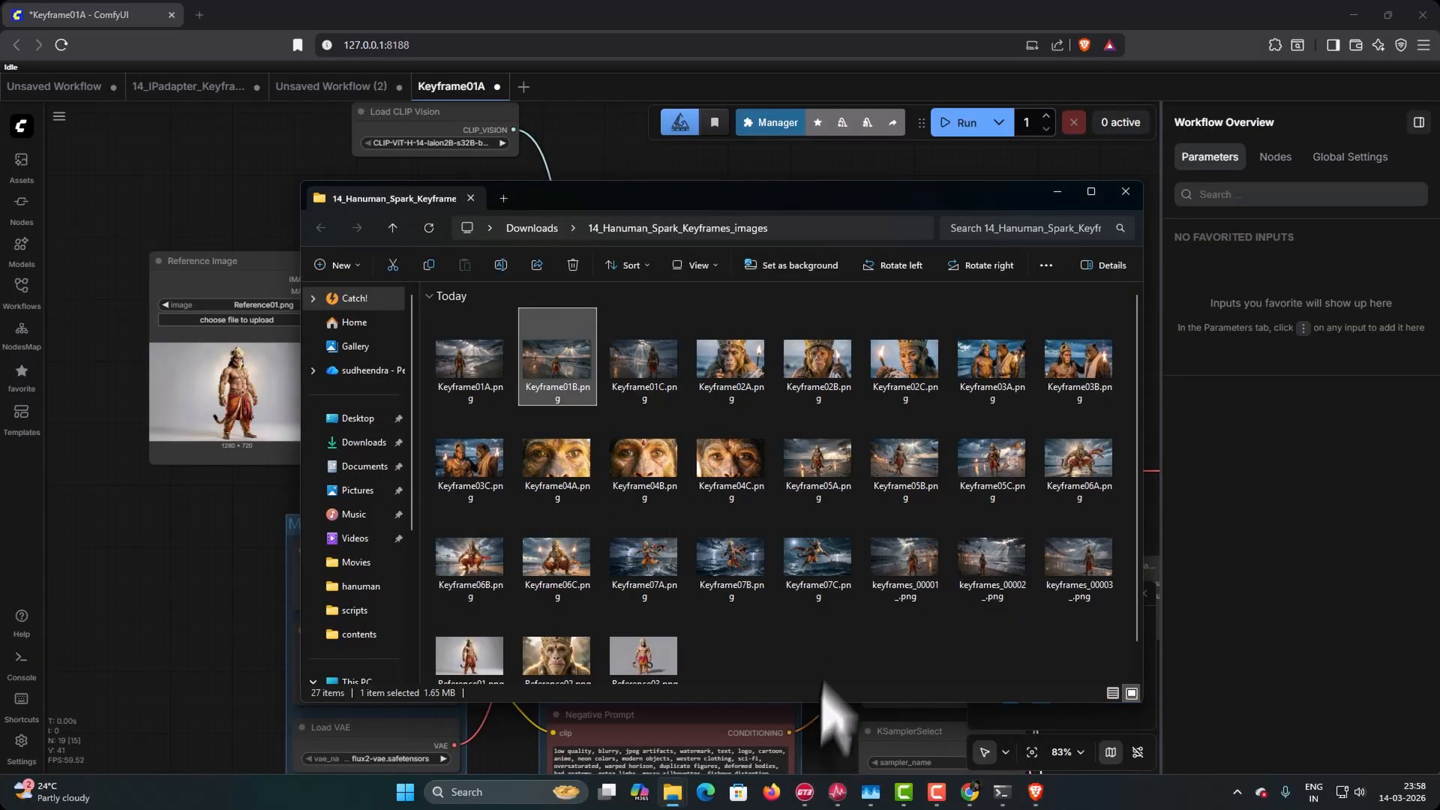
drag(727, 196, 1096, 254)
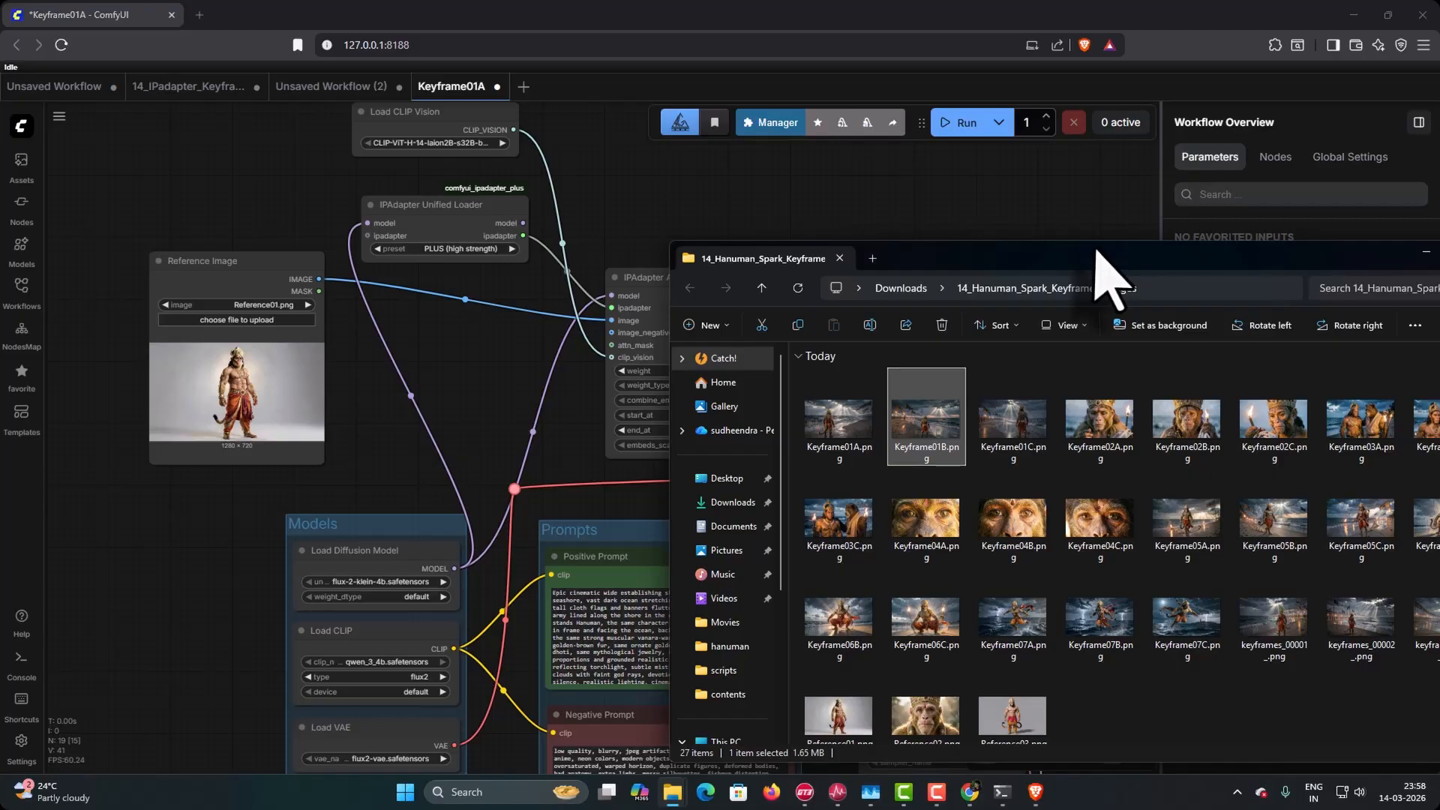
click(435, 87)
click(496, 86)
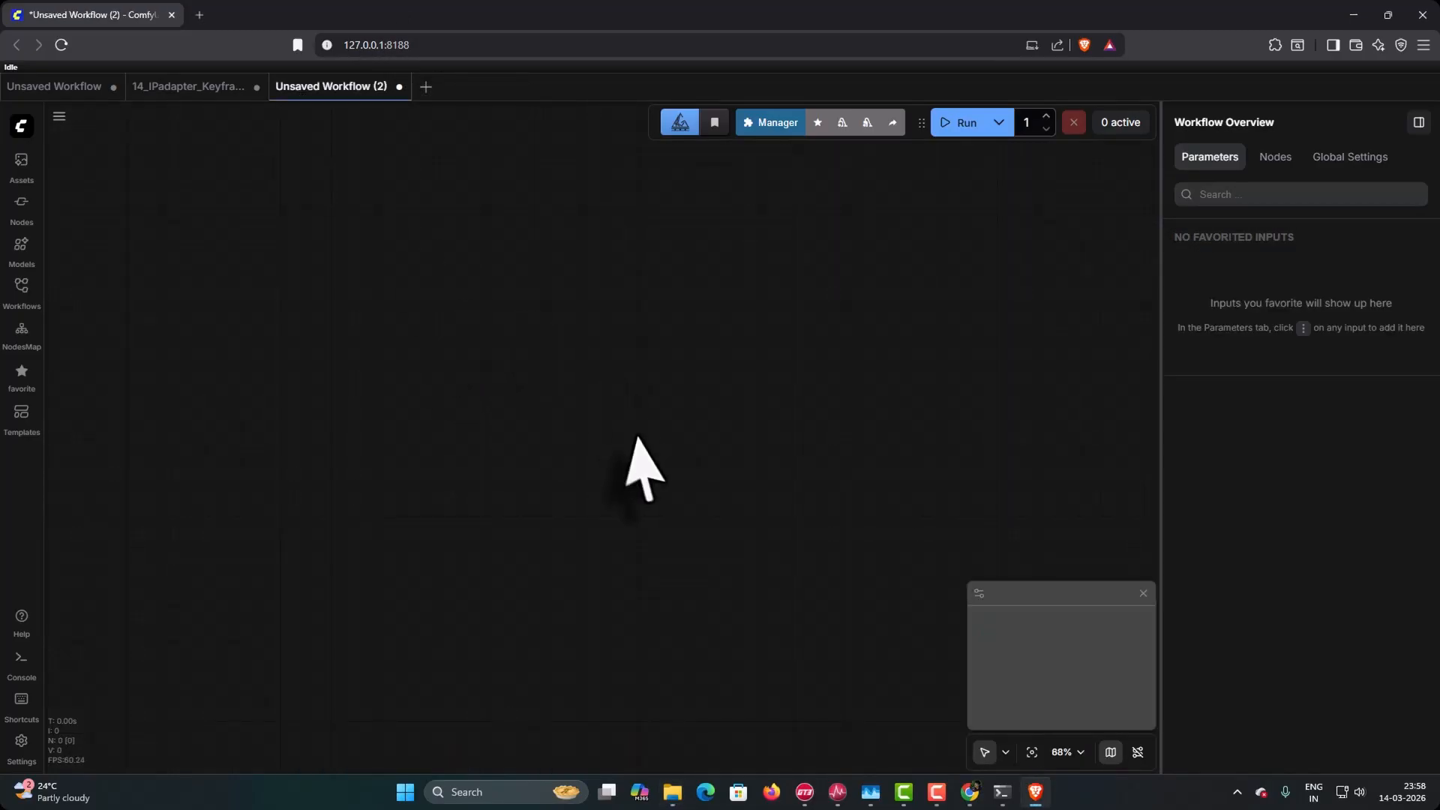
- Load the workflow embedded in Keyframe03A.png from the 14_Hanuman_Spark_Keyframes_images folder into ComfyUI
mouse_move(673, 801)
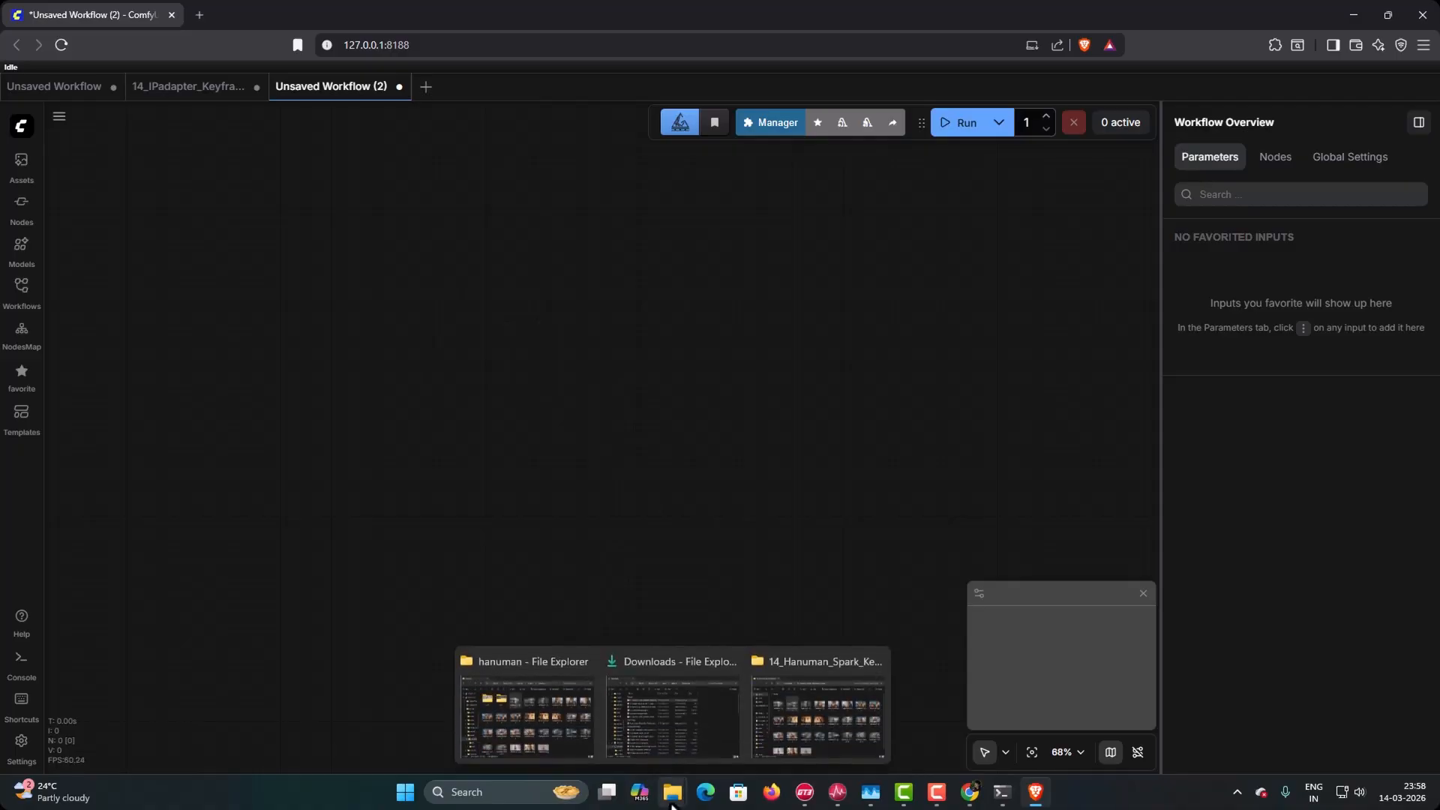
click(796, 729)
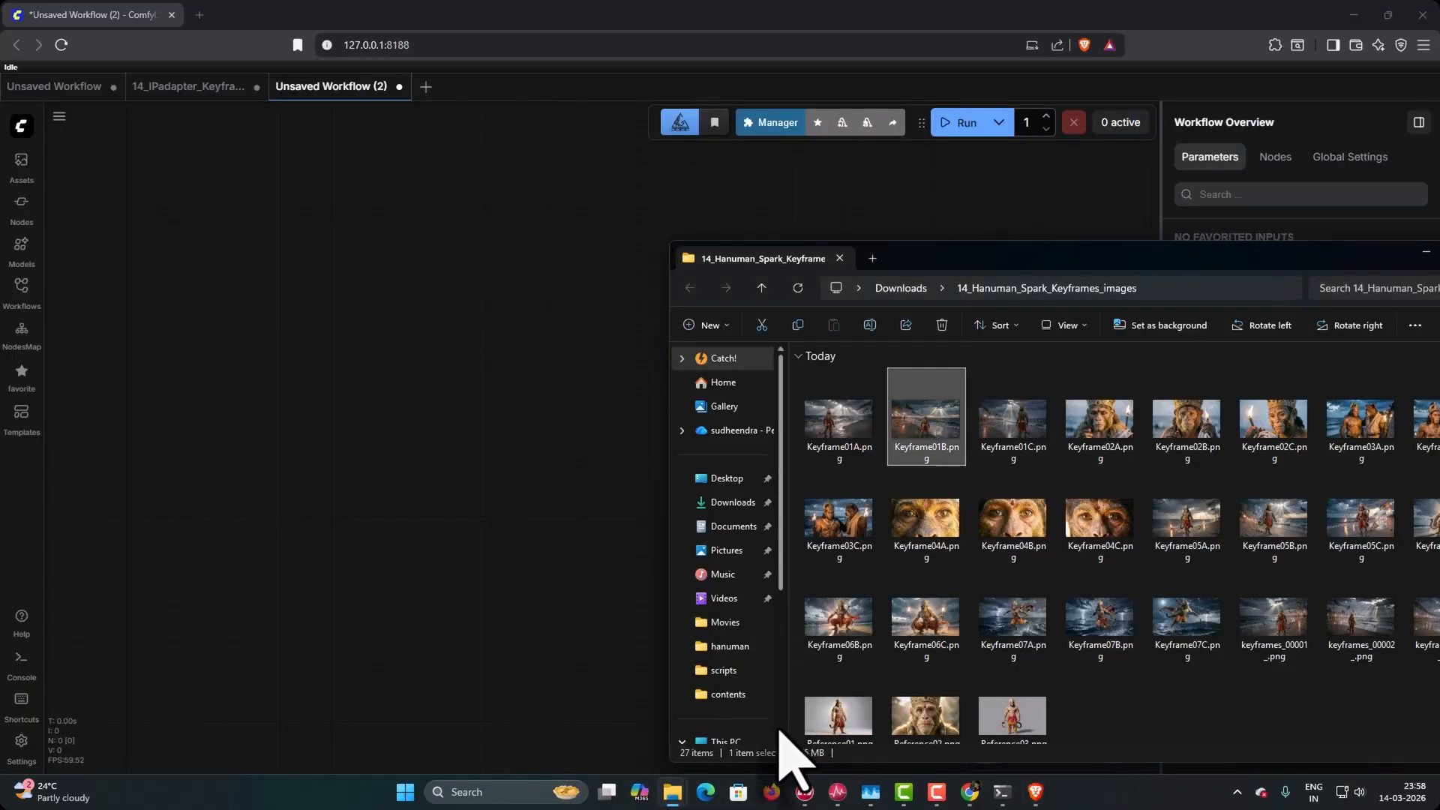
drag(1358, 423, 559, 428)
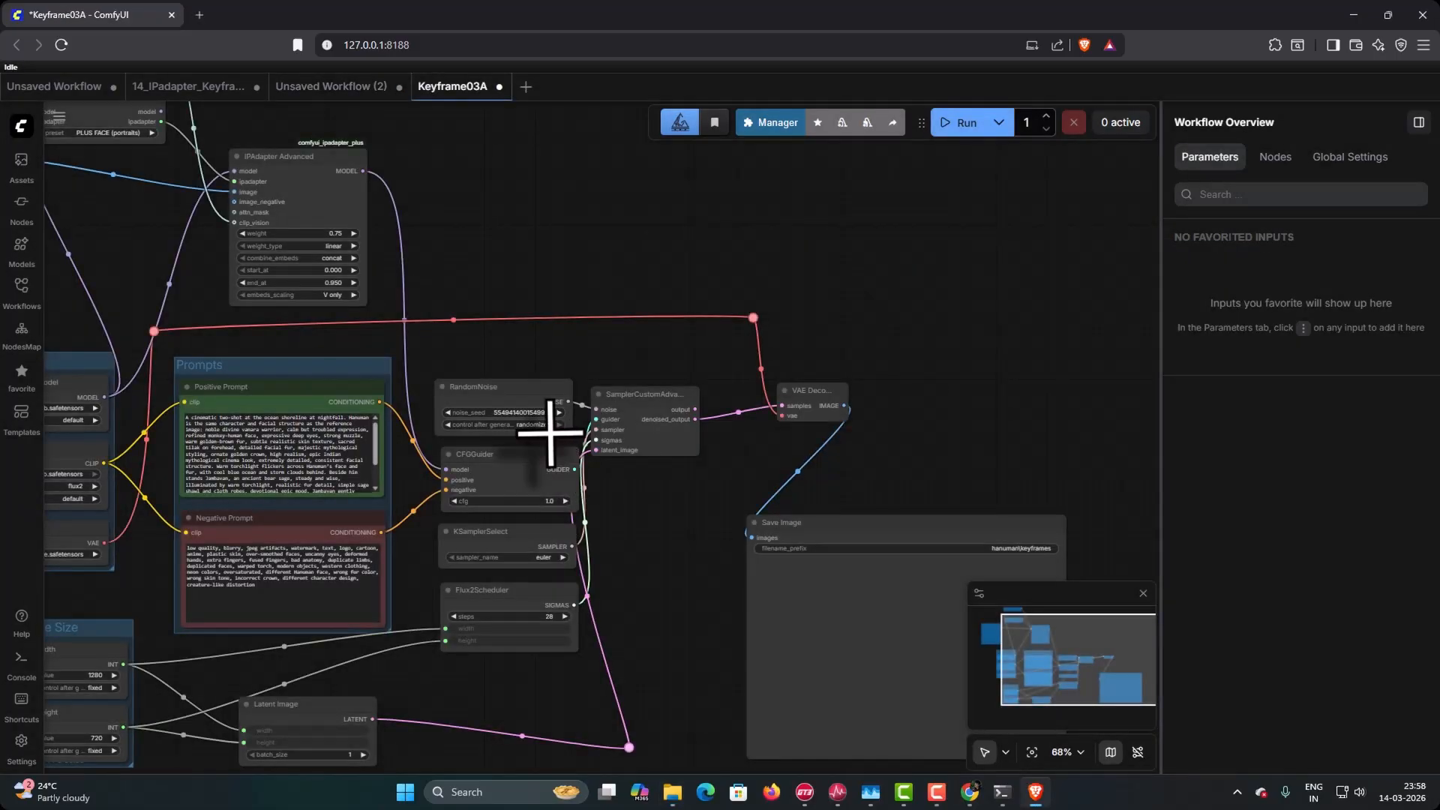
- Close the Keyframe03A workflow in ComfyUI
scroll(467, 299, up, 1)
drag(467, 299, 737, 267)
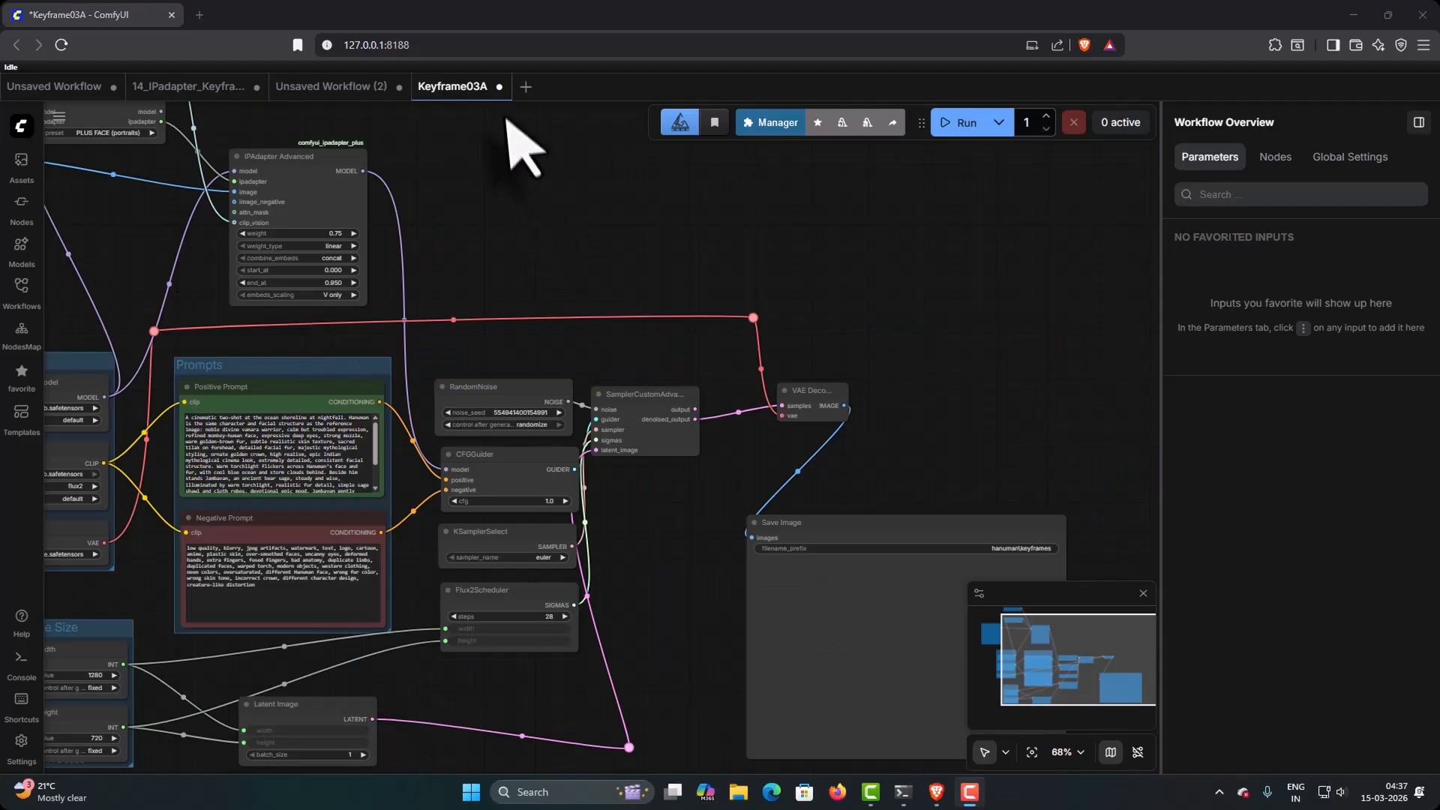
click(499, 87)
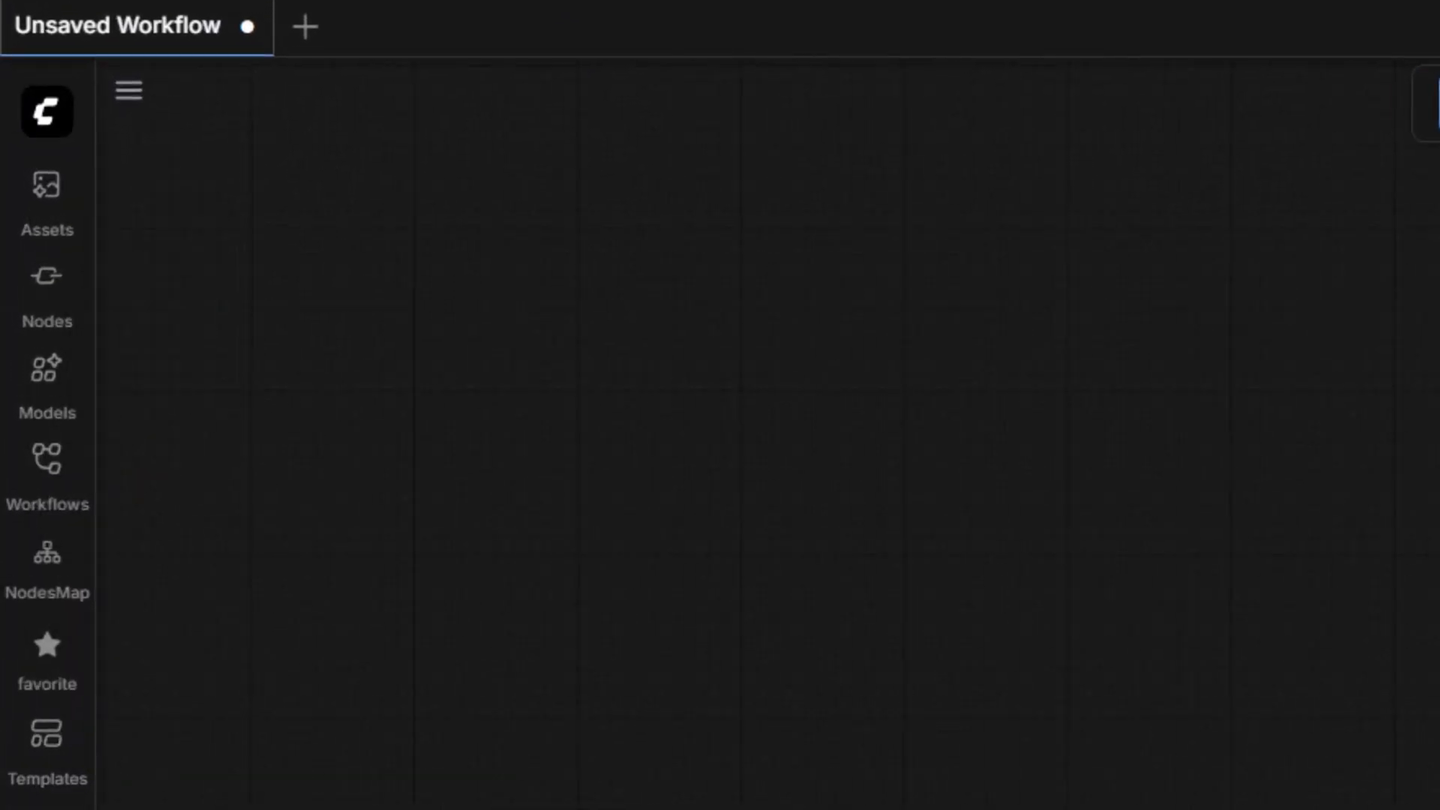
- Browse the video workflow templates and read the tutorial page for the Wan 2.2 14B Image to Video template
click(50, 769)
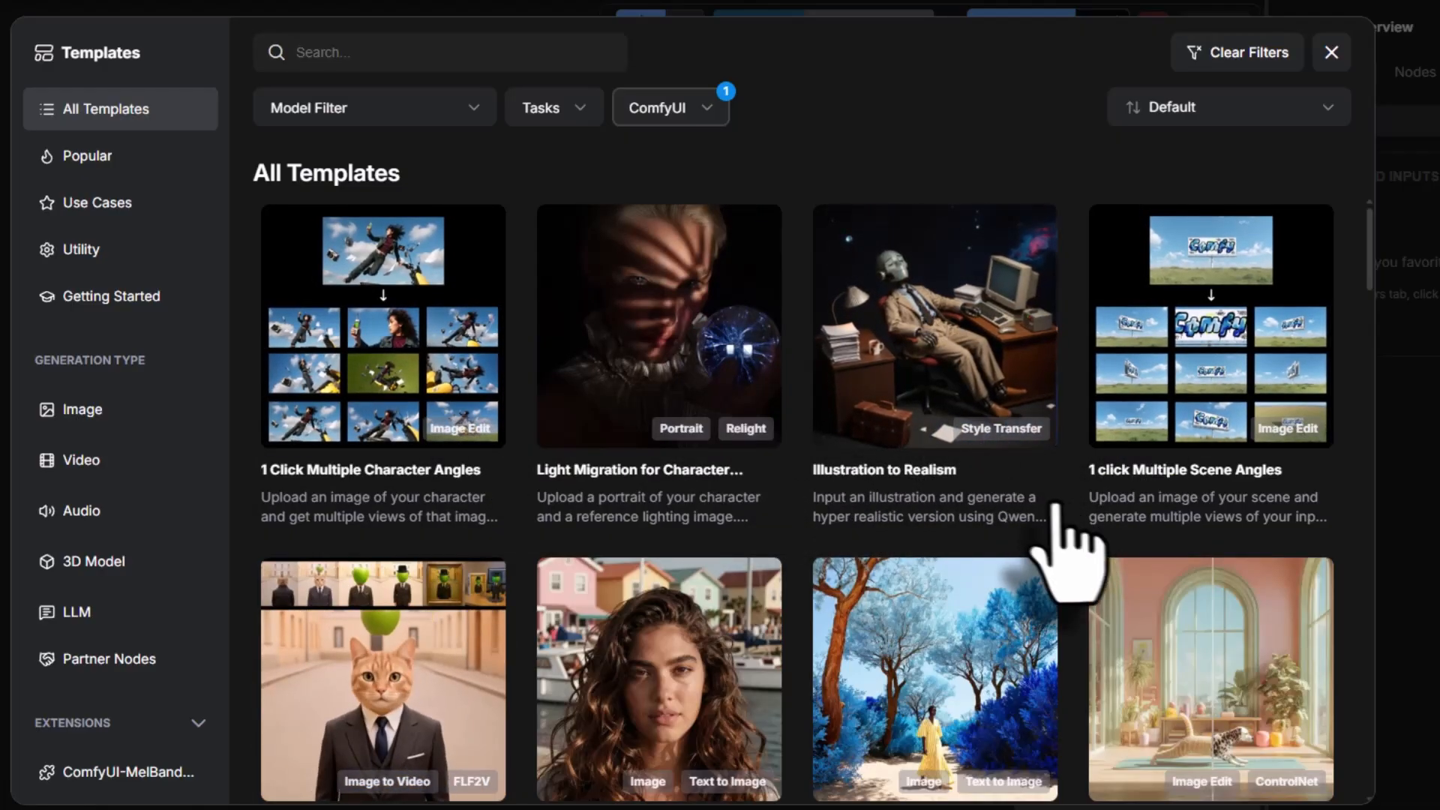
click(78, 462)
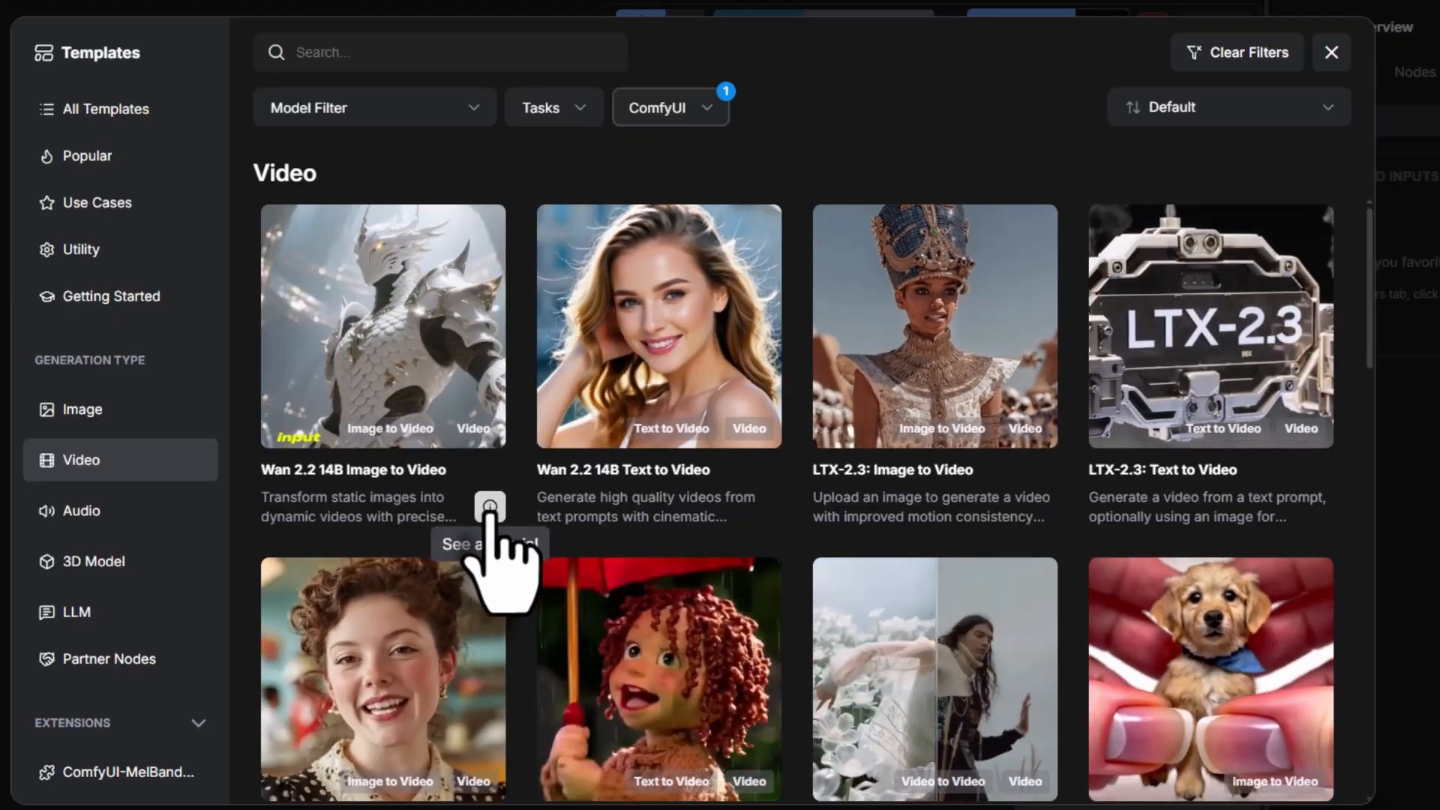
click(489, 513)
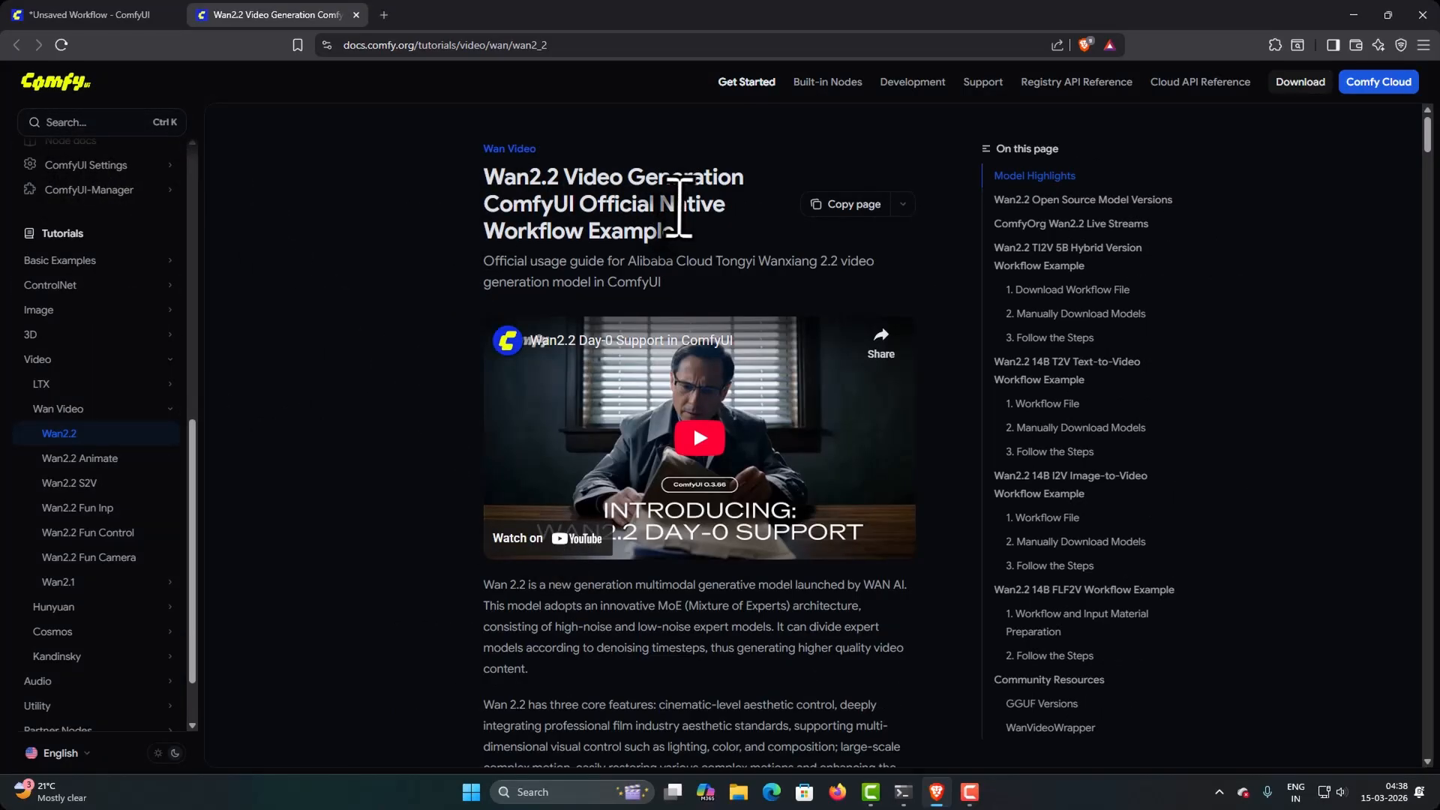
scroll(679, 208, down, 6)
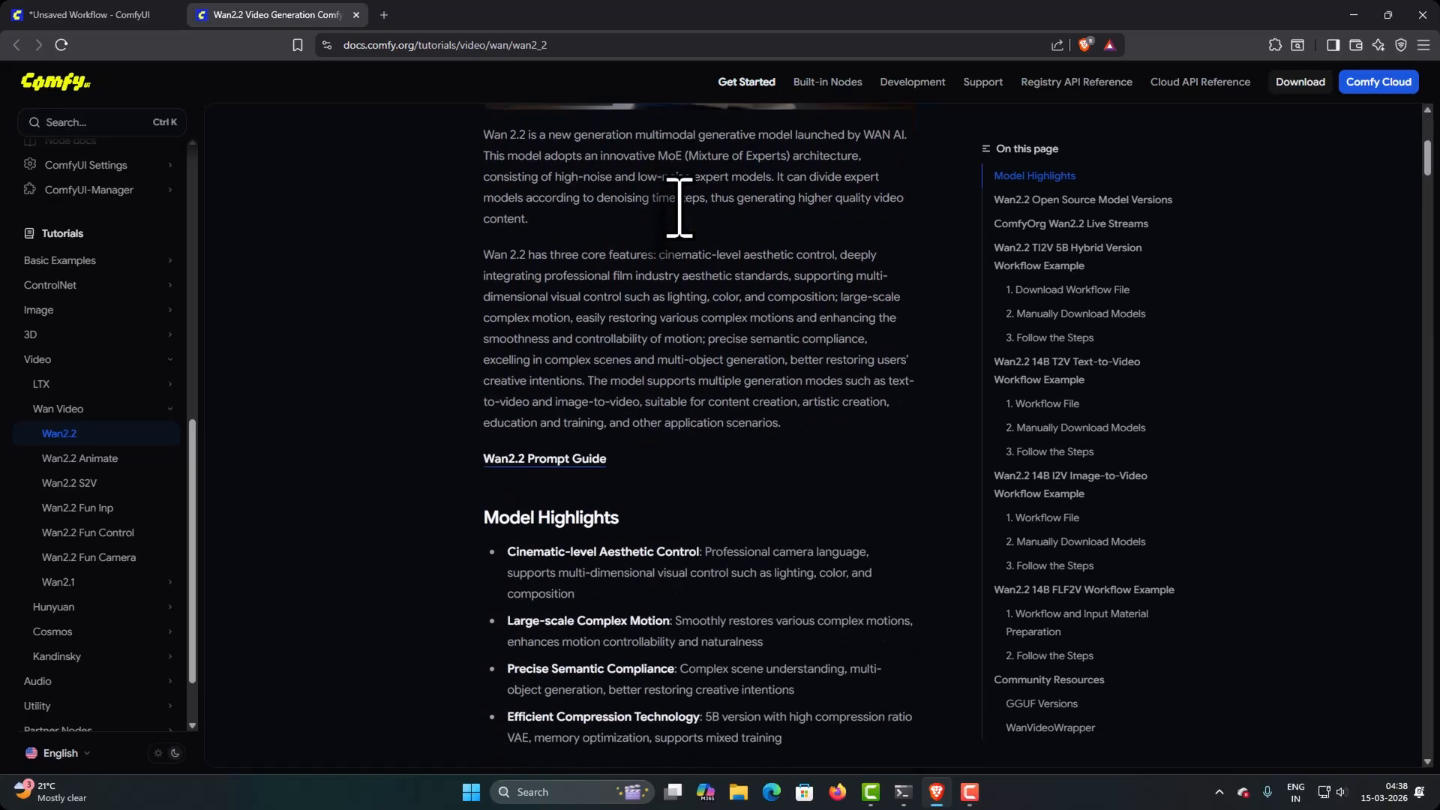
- Return to ComfyUI, load the Wan 2.2 14B Image to Video template and dismiss the missing models notice
click(126, 21)
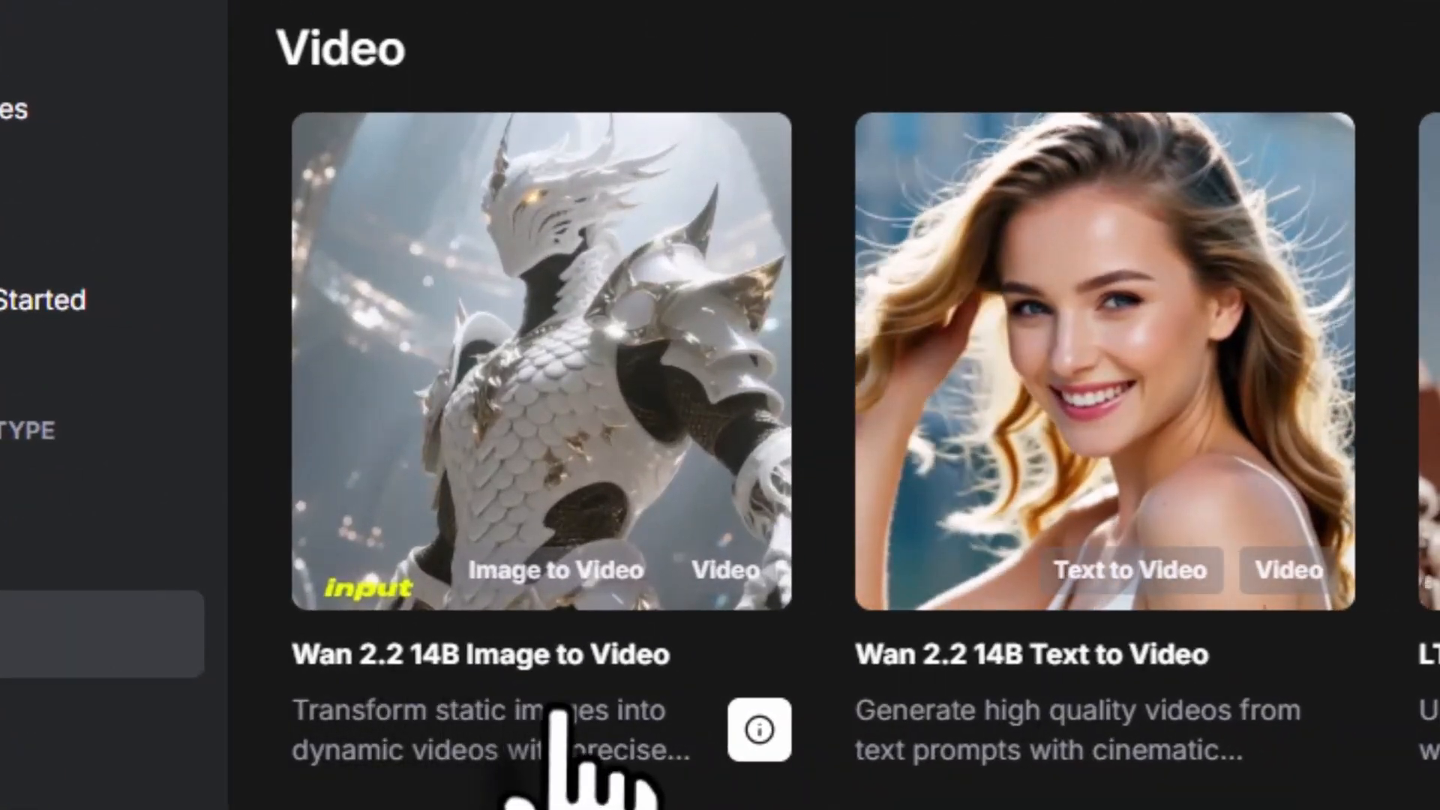
click(571, 432)
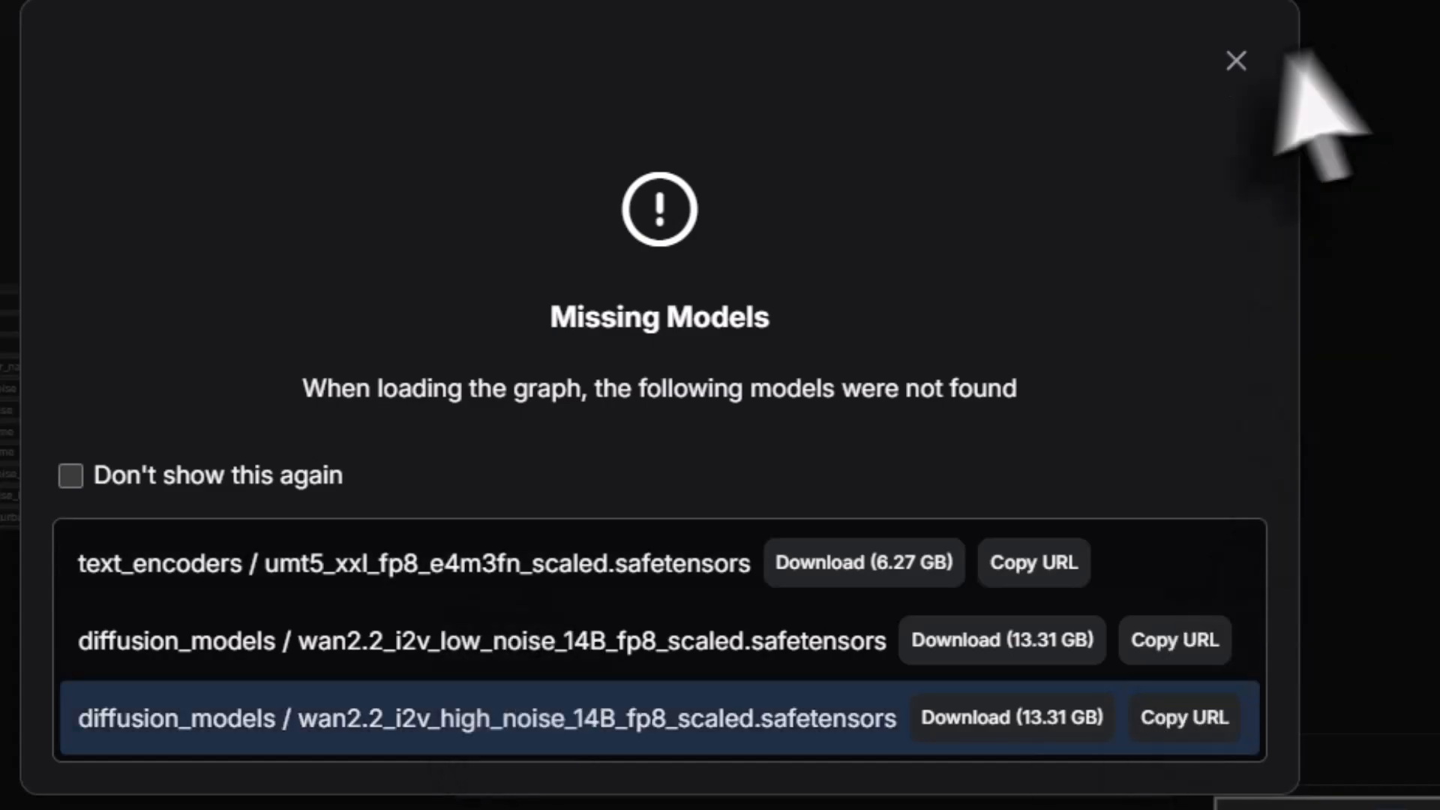
click(1237, 60)
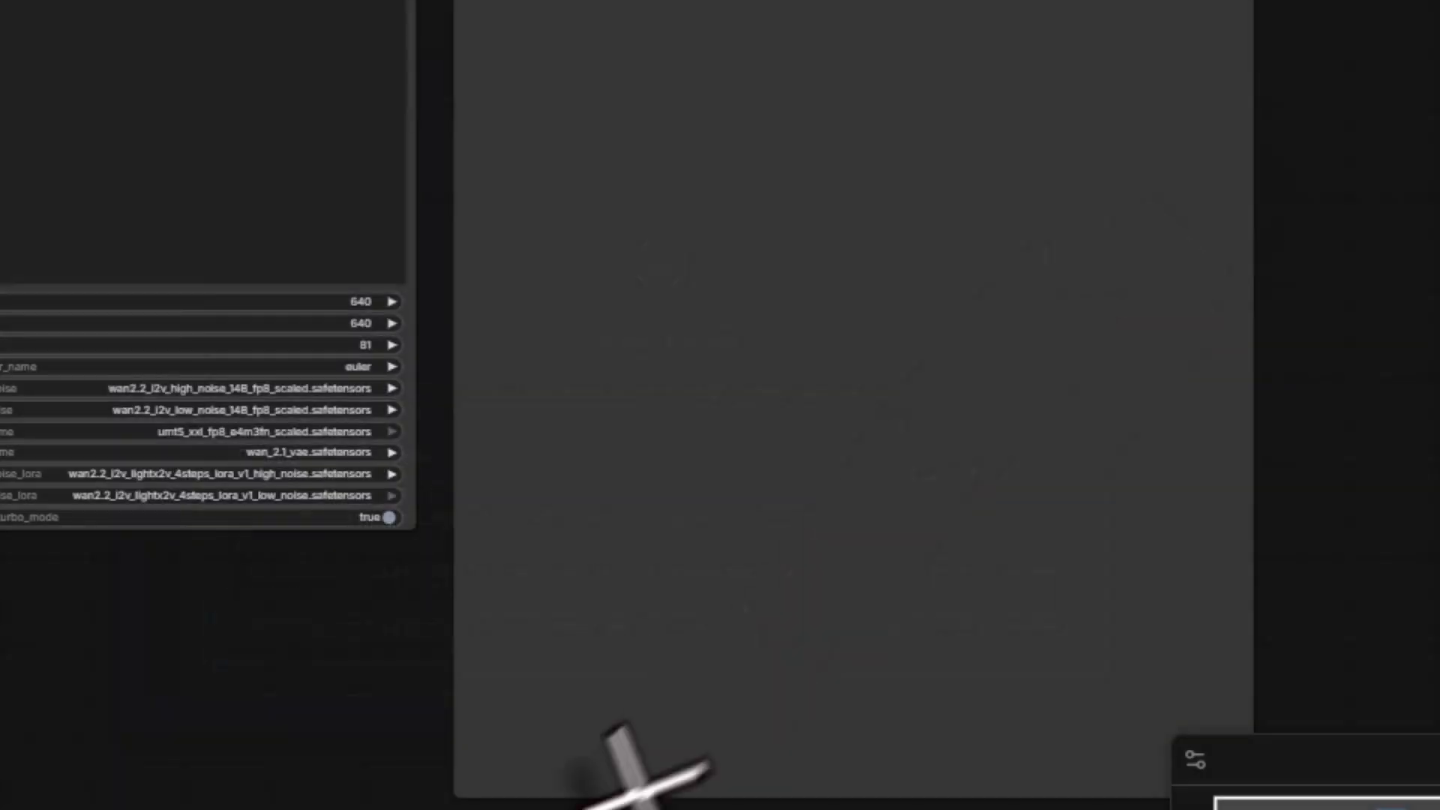
drag(563, 617, 540, 626)
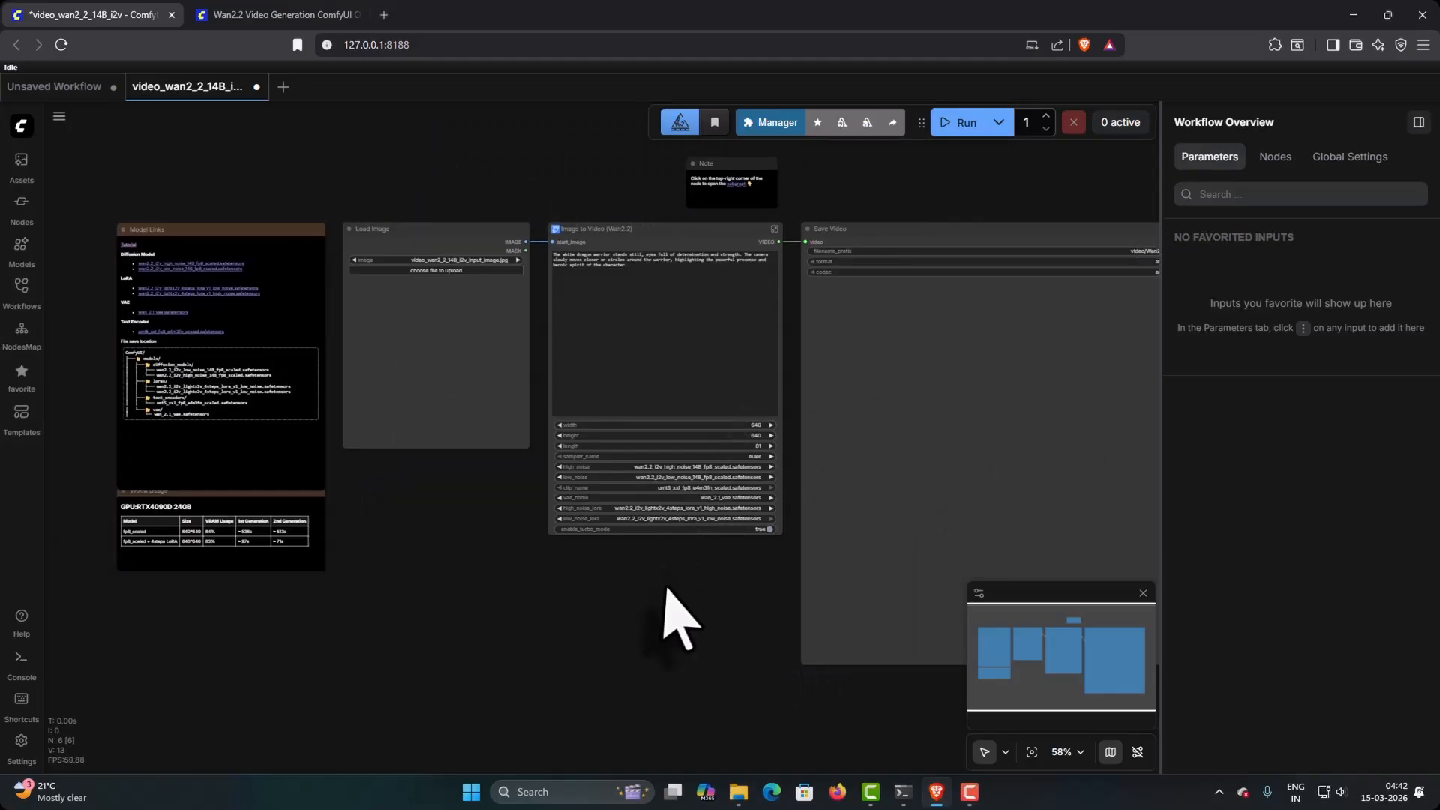
drag(639, 613, 576, 615)
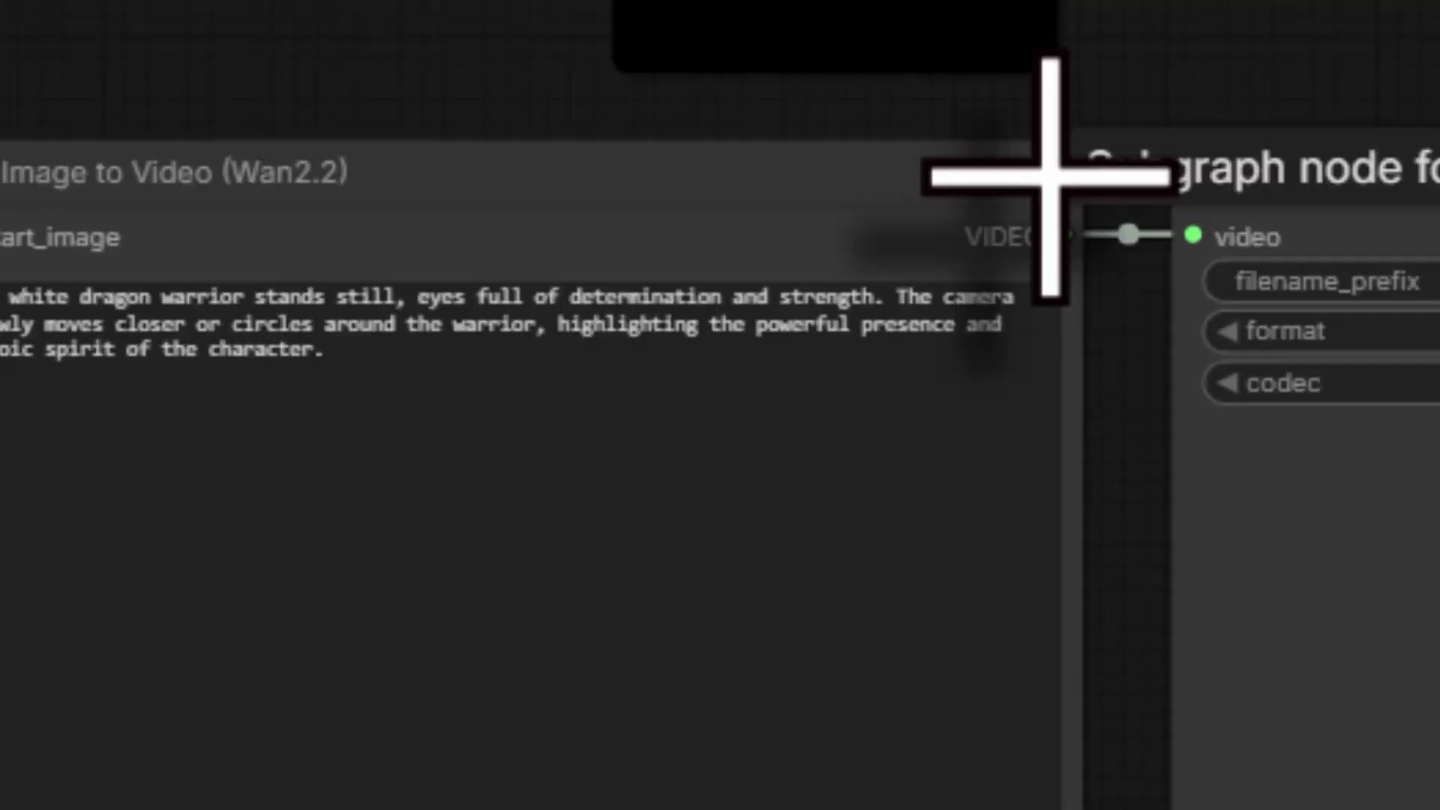
- Examine the nodes inside the Image to Video (Wan2.2) subgraph, including its models and prompts, and return to the parent workflow
click(1051, 176)
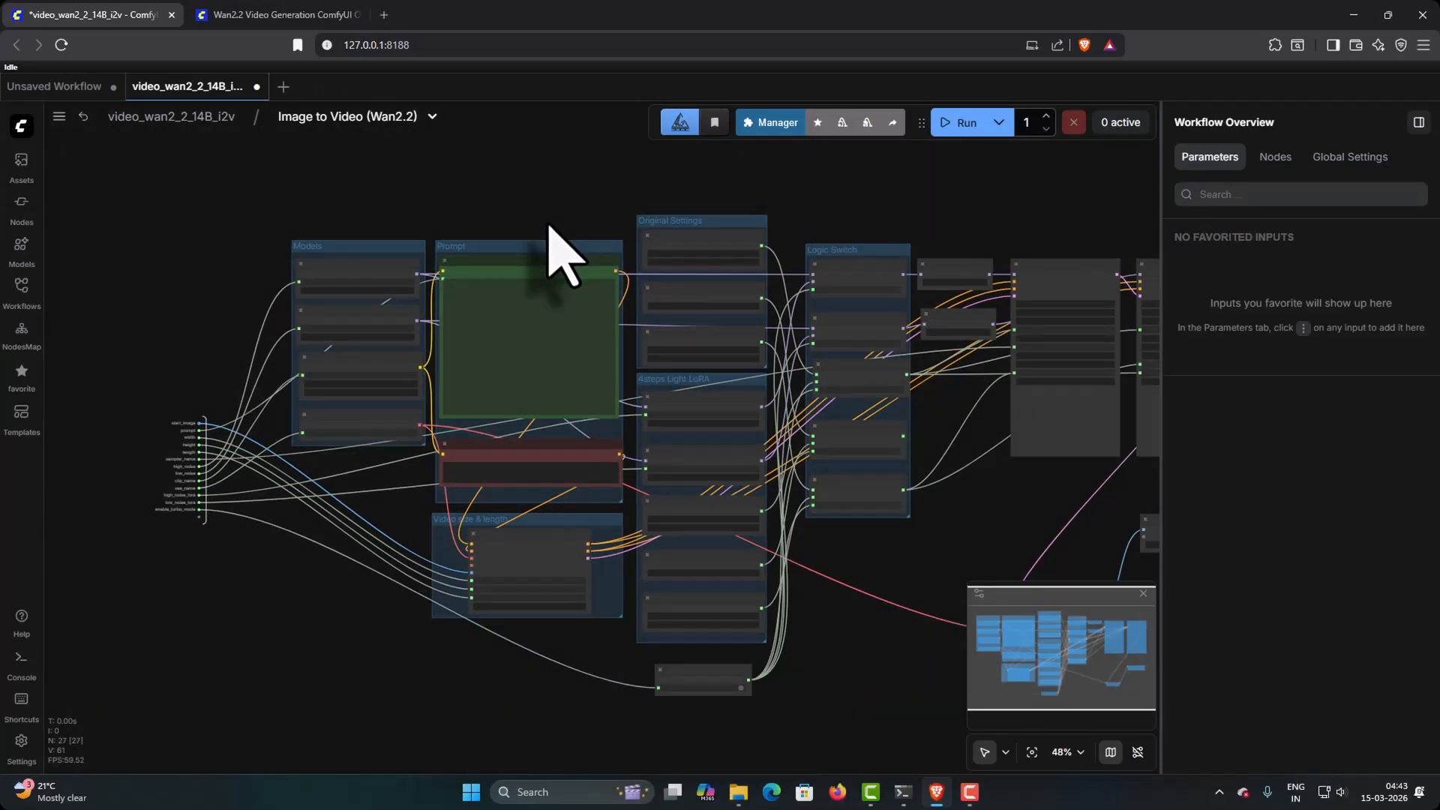
drag(570, 225, 385, 155)
scroll(363, 209, up, 5)
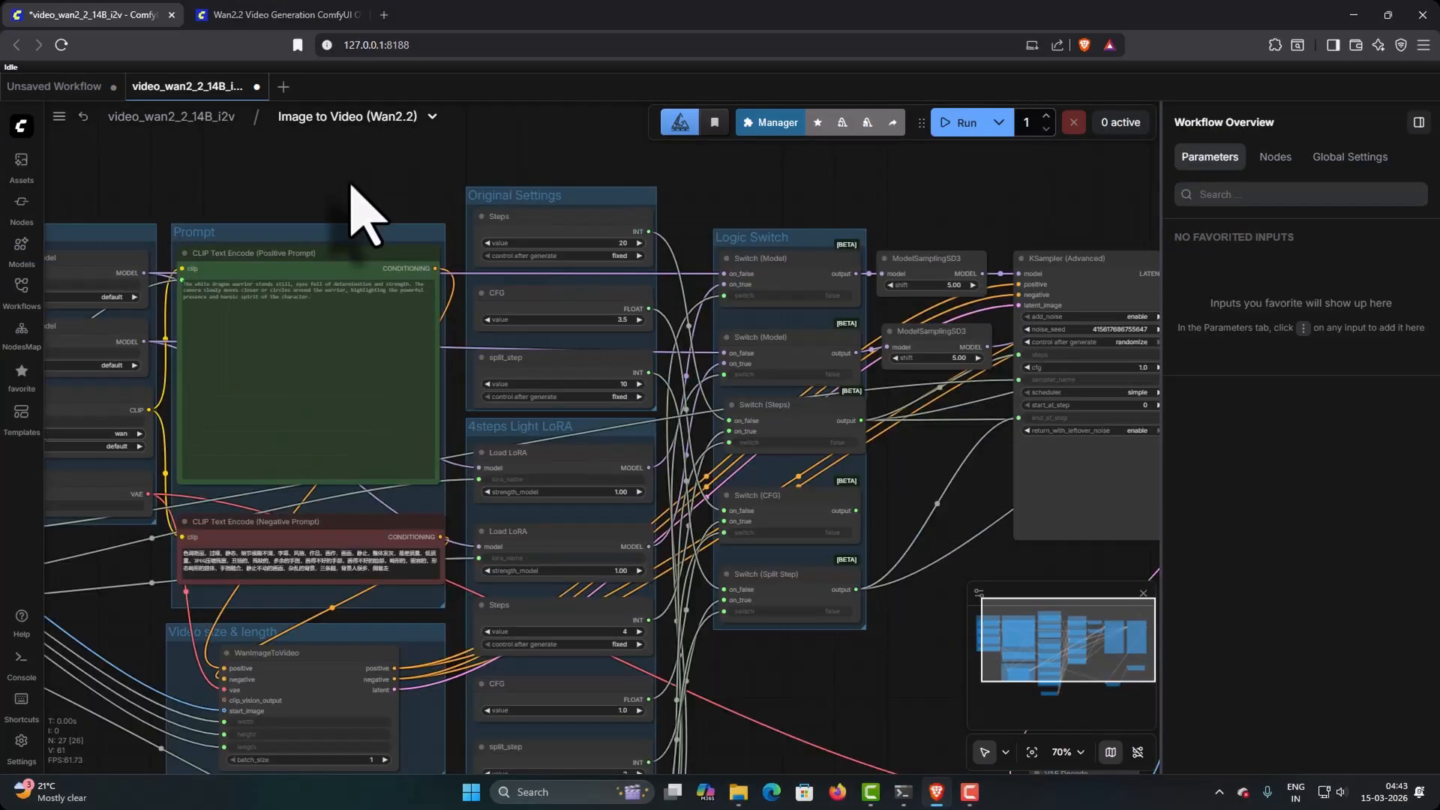
drag(341, 201, 639, 142)
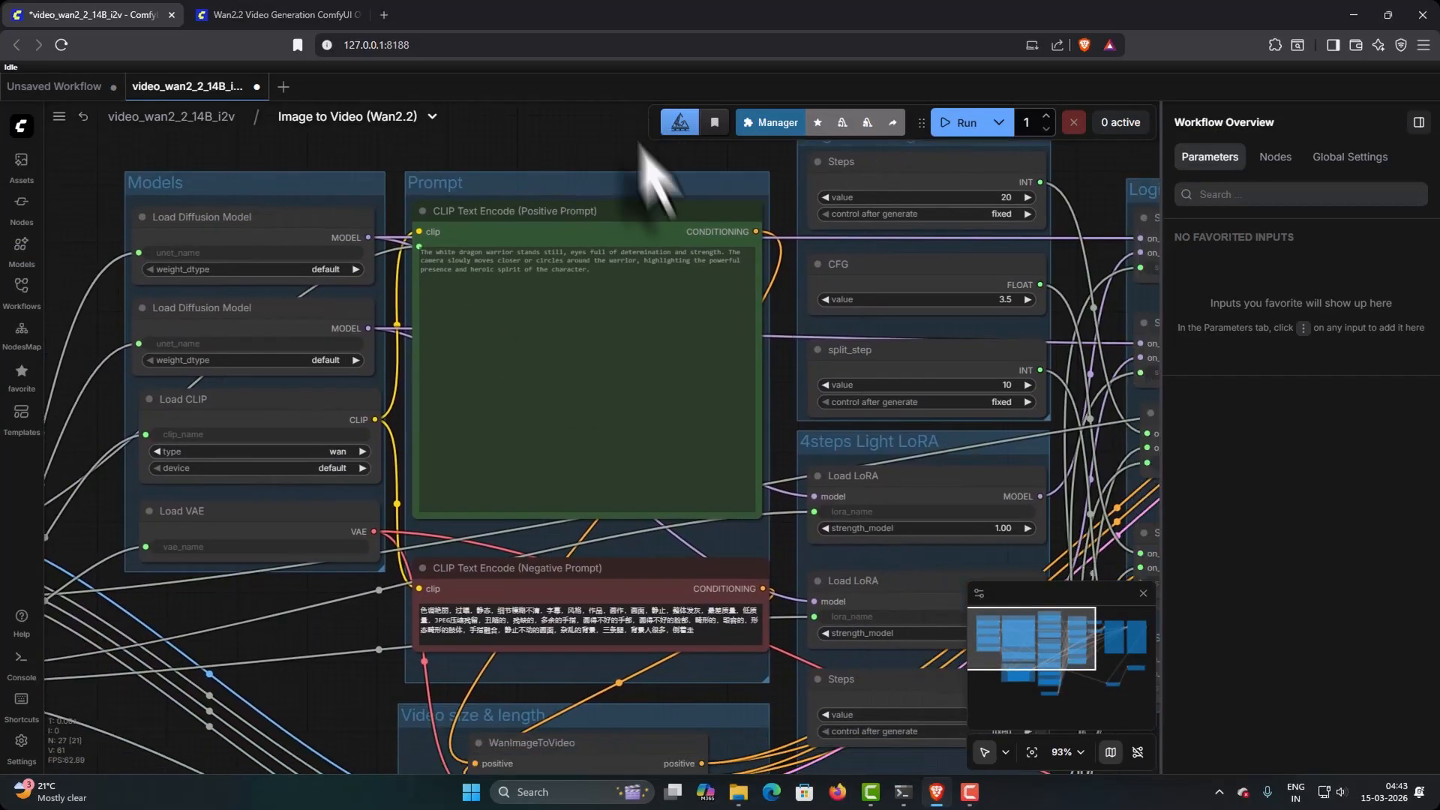
drag(353, 648, 304, 437)
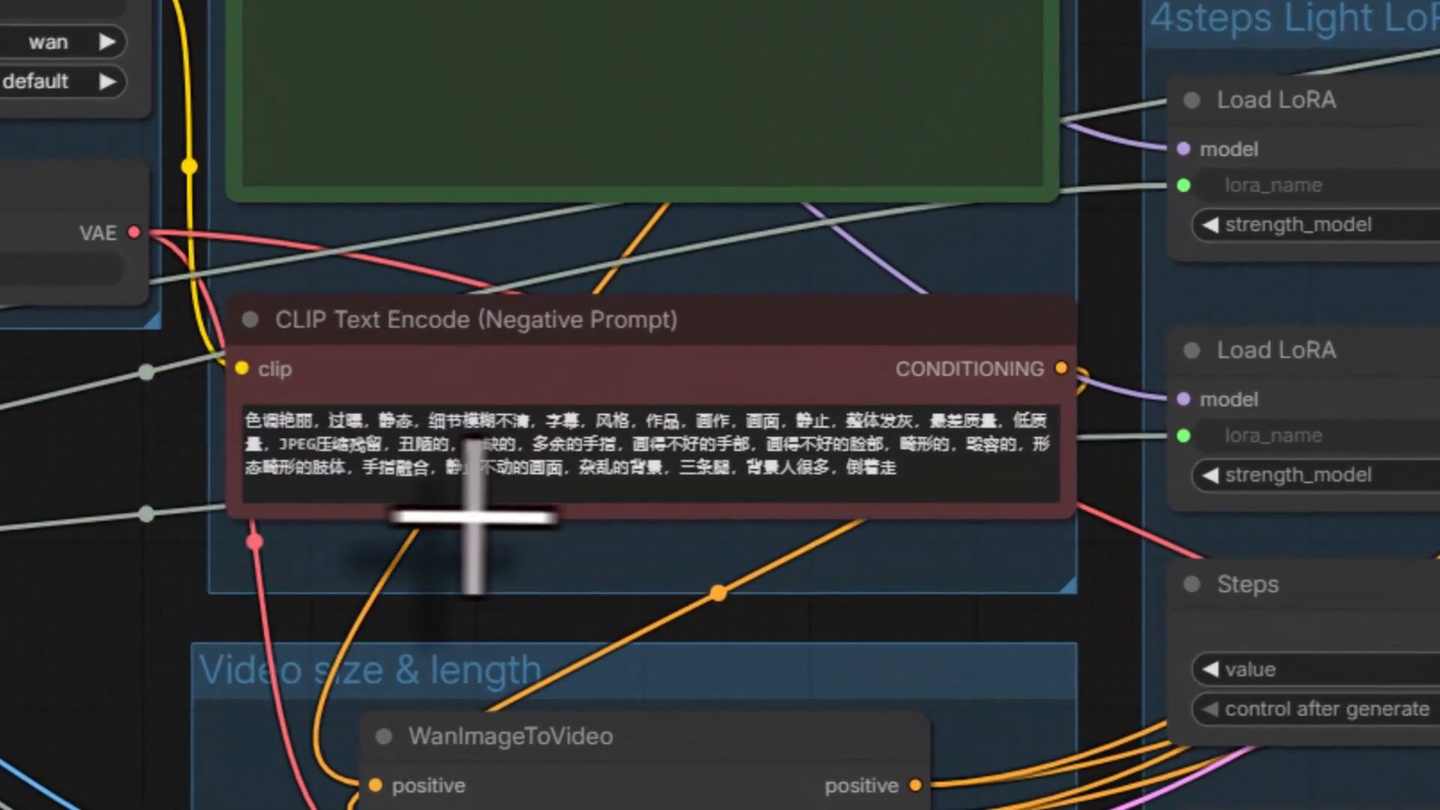
drag(225, 515, 0, 762)
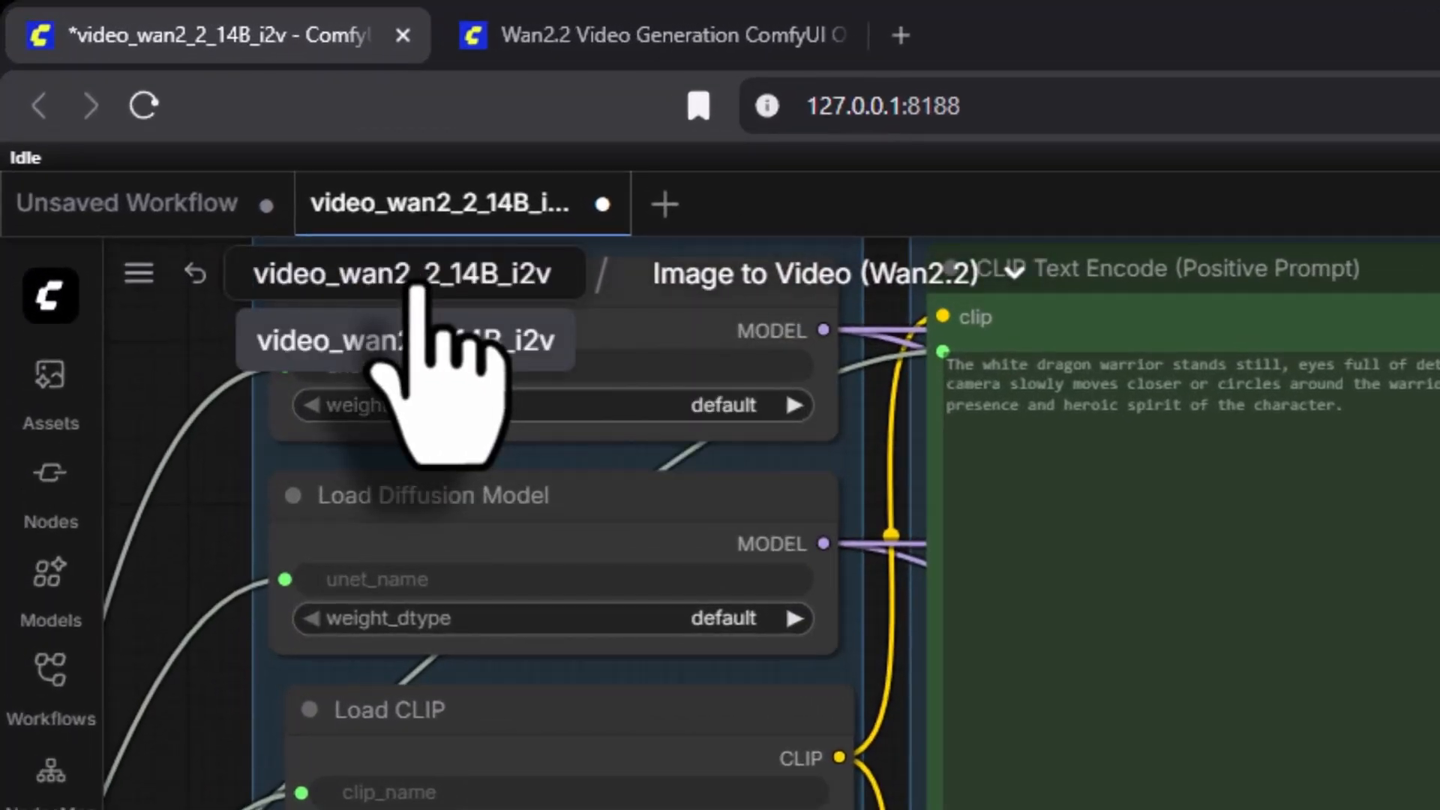
click(415, 289)
drag(193, 218, 276, 163)
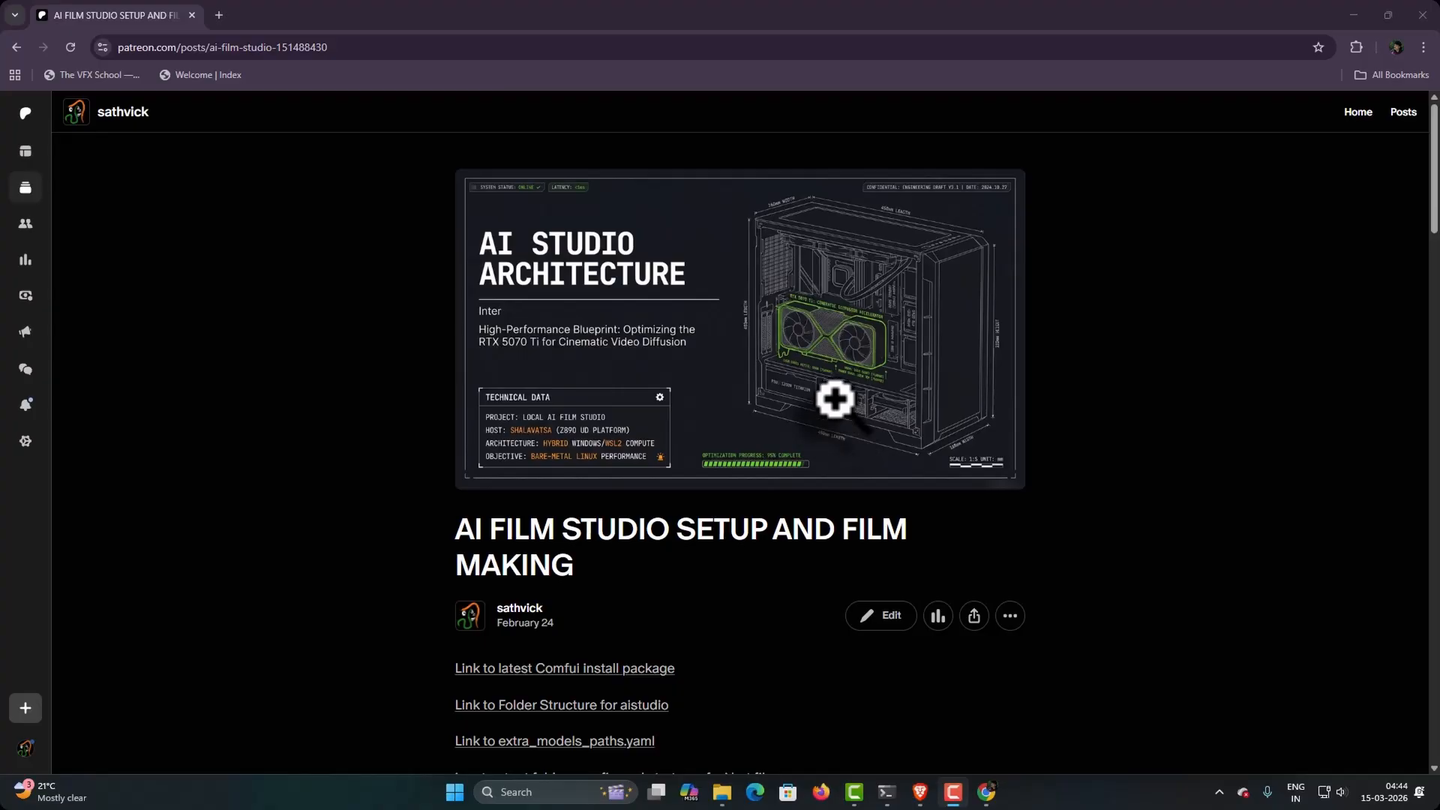
- Download 14_Hanuman_Image_to_video_wan2_2_14B.json from the AI Film Studio post on Patreon and show it in its folder
scroll(832, 391, down, 20)
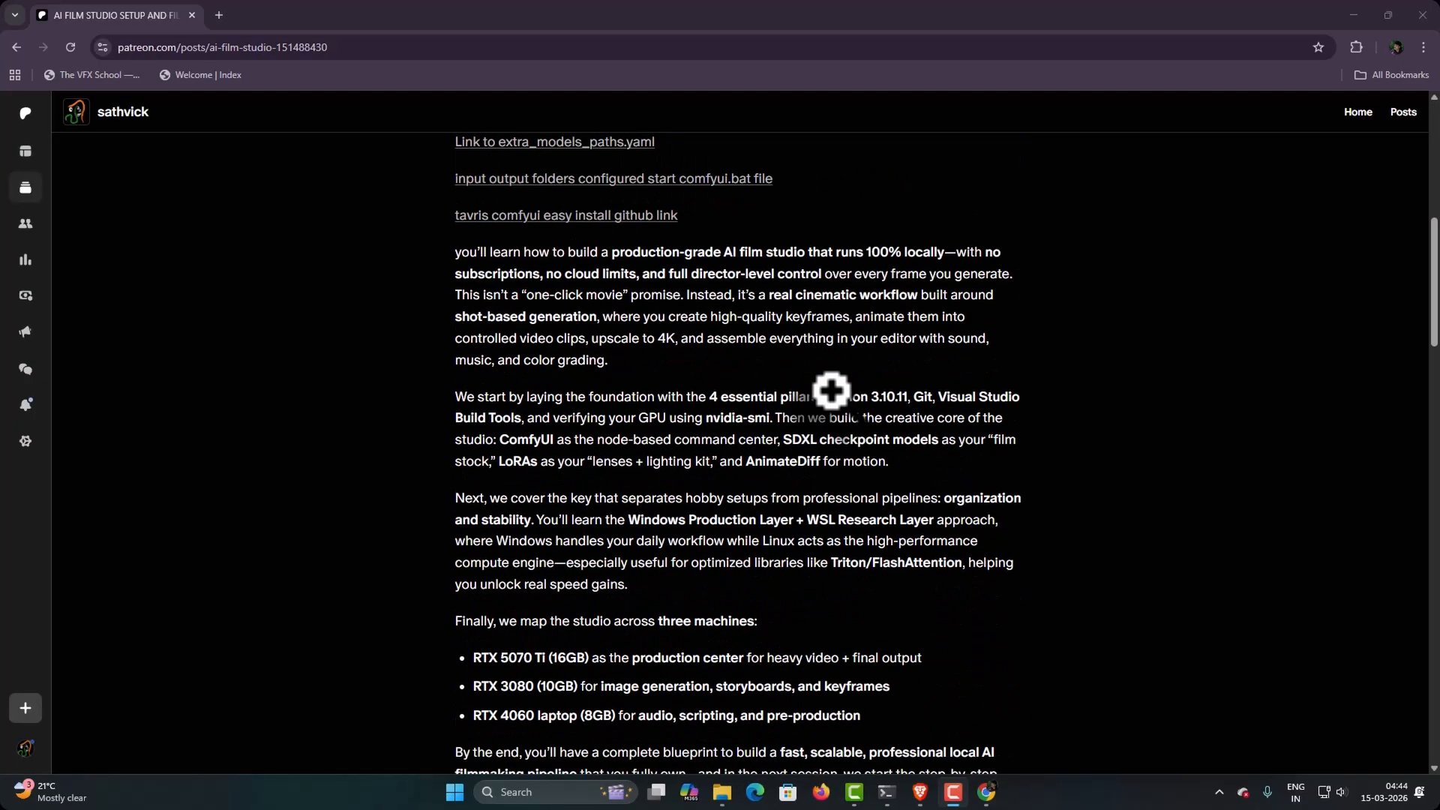
scroll(831, 393, down, 12)
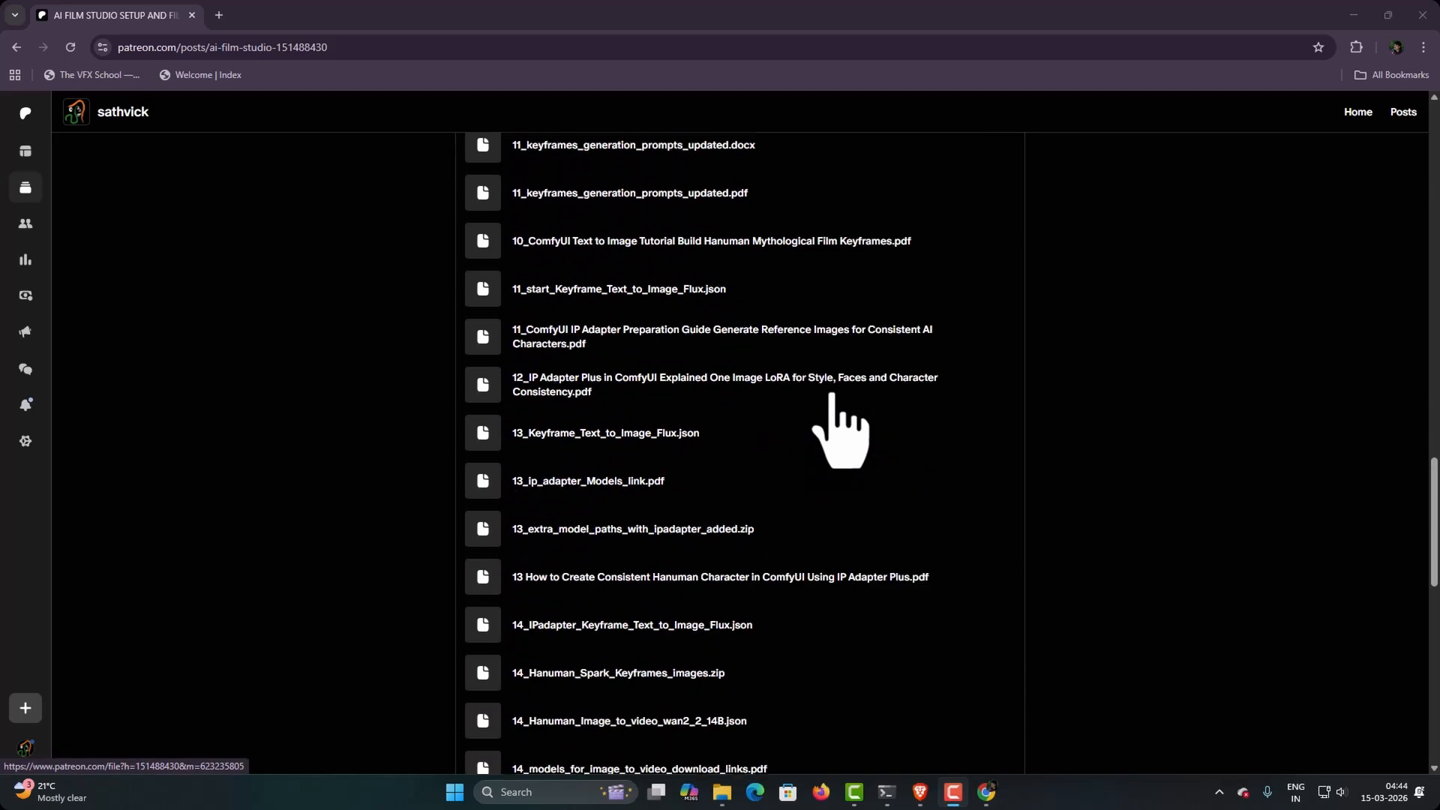
scroll(832, 393, up, 4)
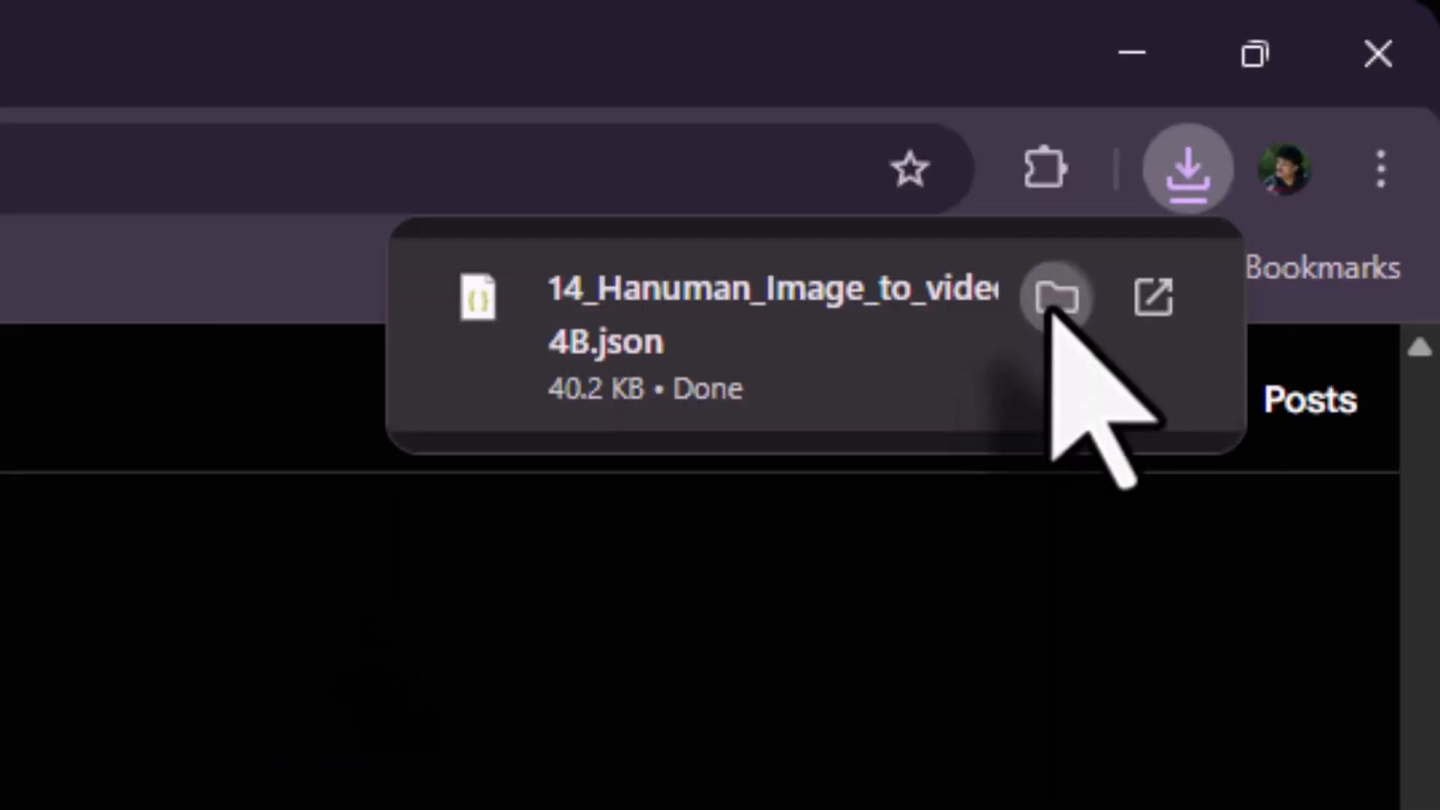
click(1056, 297)
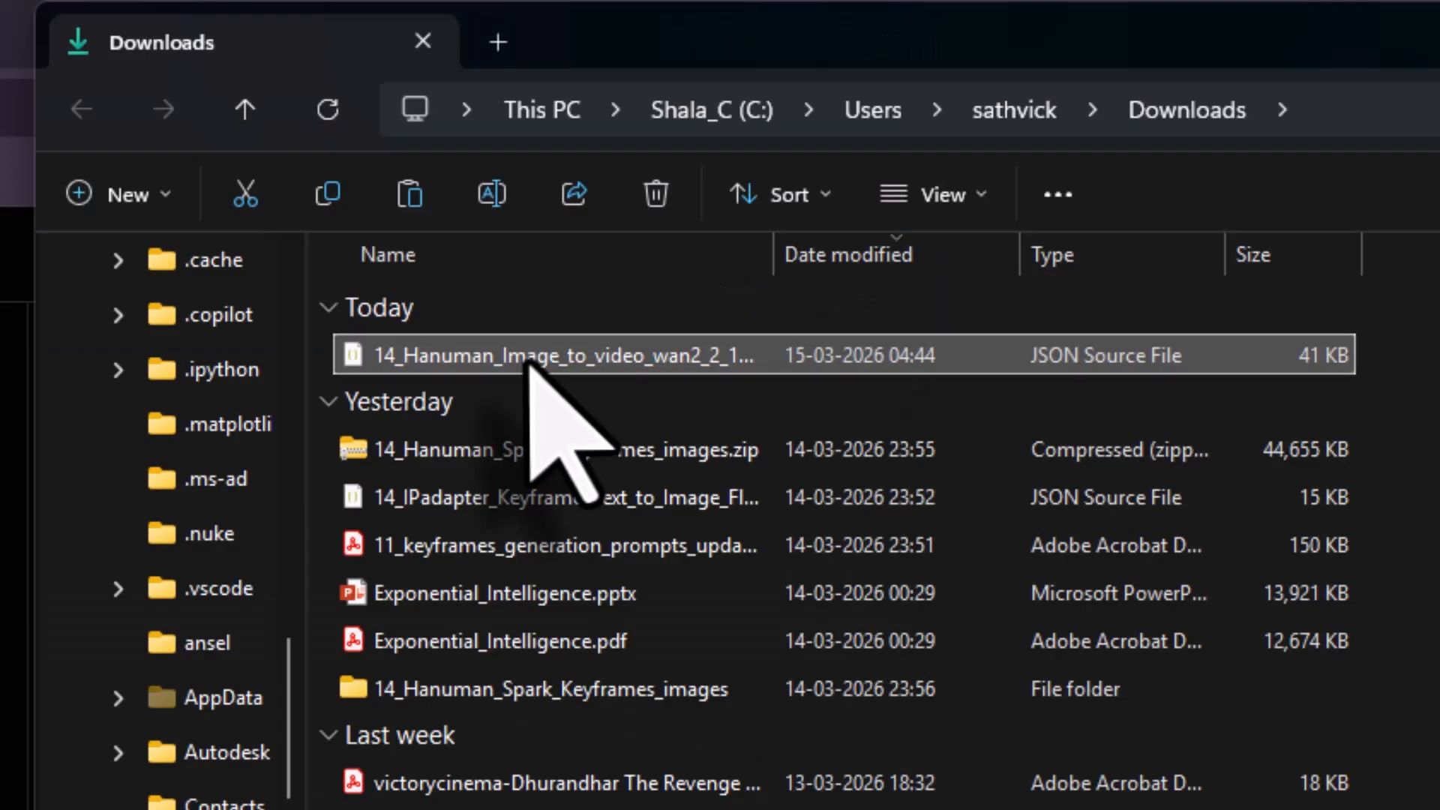
- Copy the downloaded Hanuman image-to-video JSON file and go to aistudio\windows\ComfyUI-Easy-Install\ComfyUI on the D: drive
right_click(533, 358)
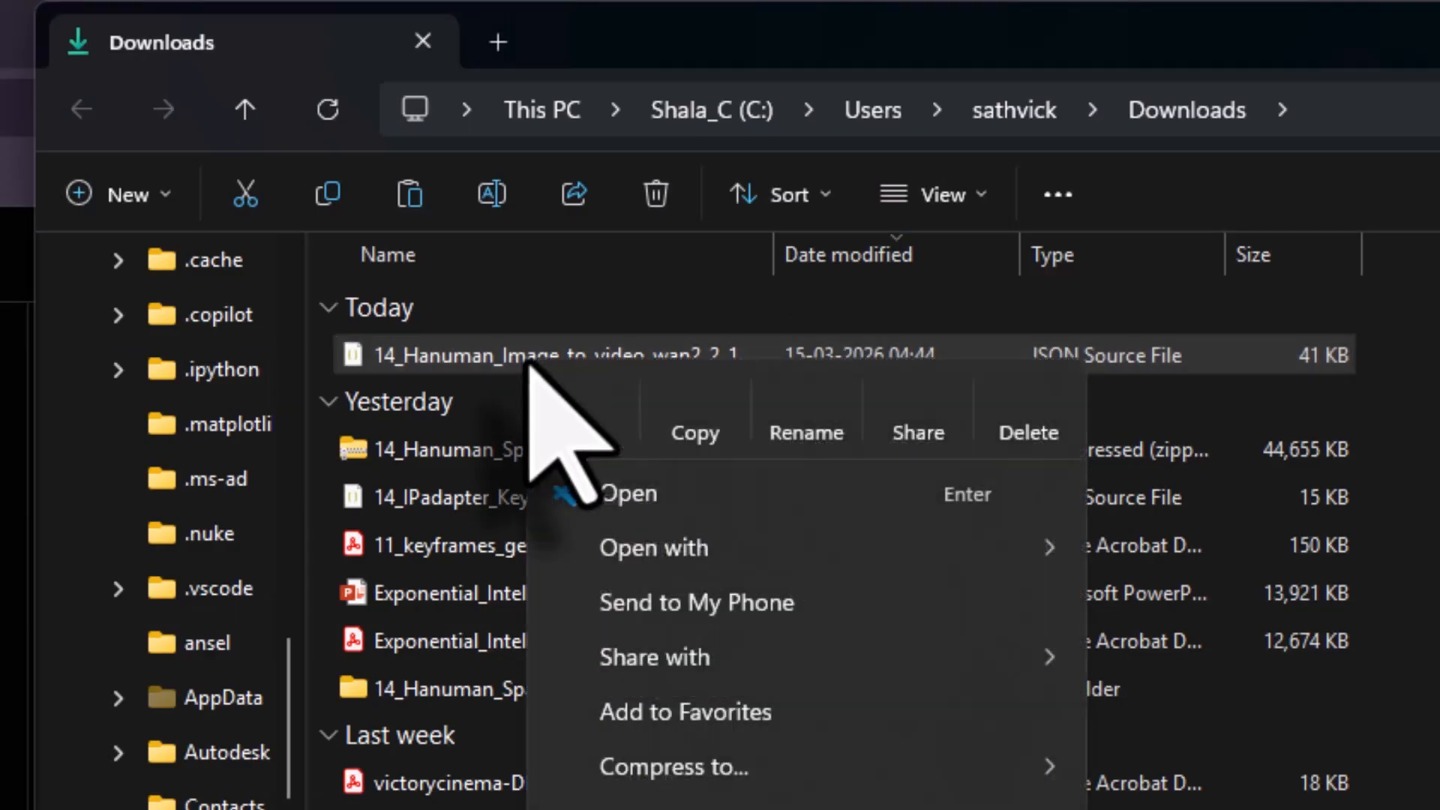
click(589, 405)
click(551, 112)
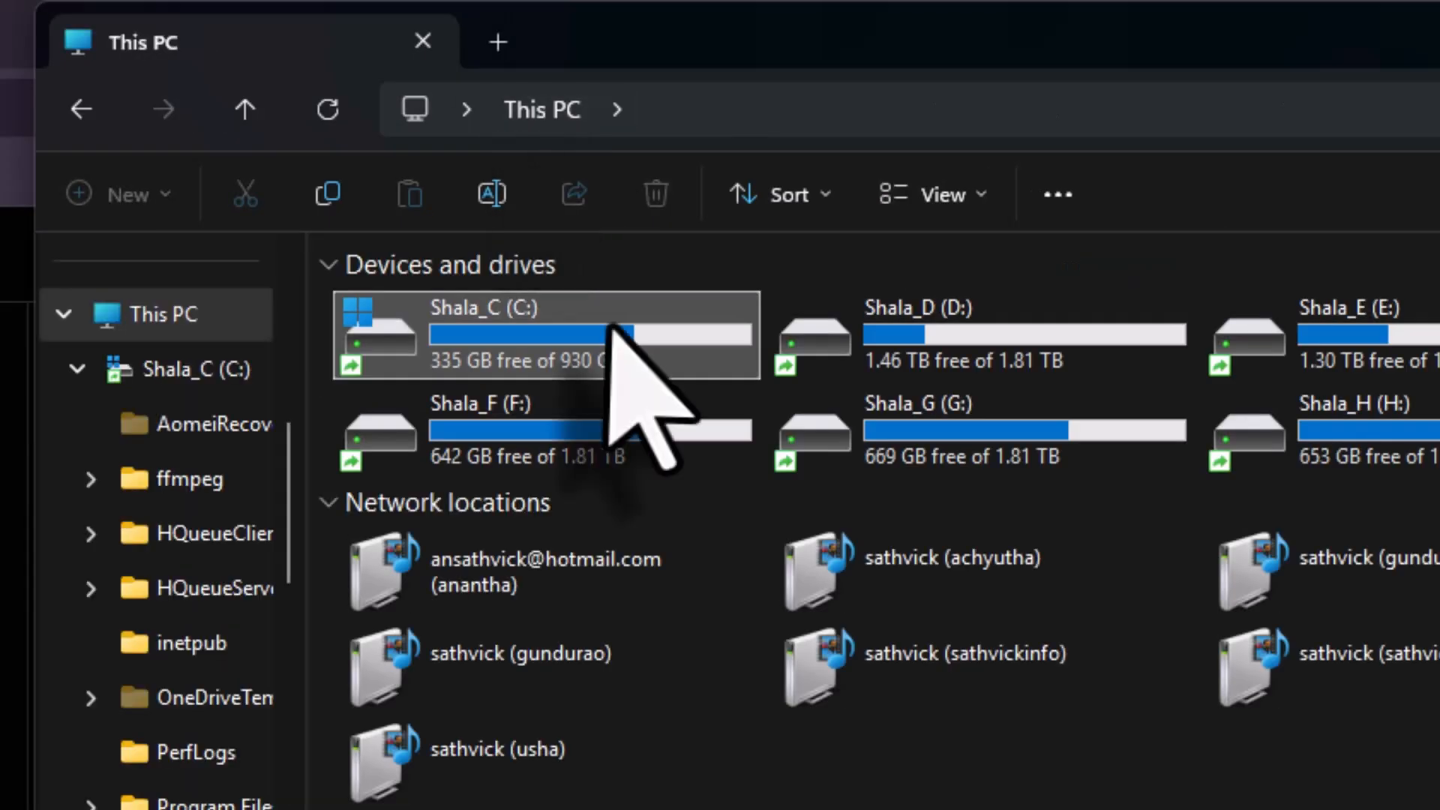
double_click(1009, 353)
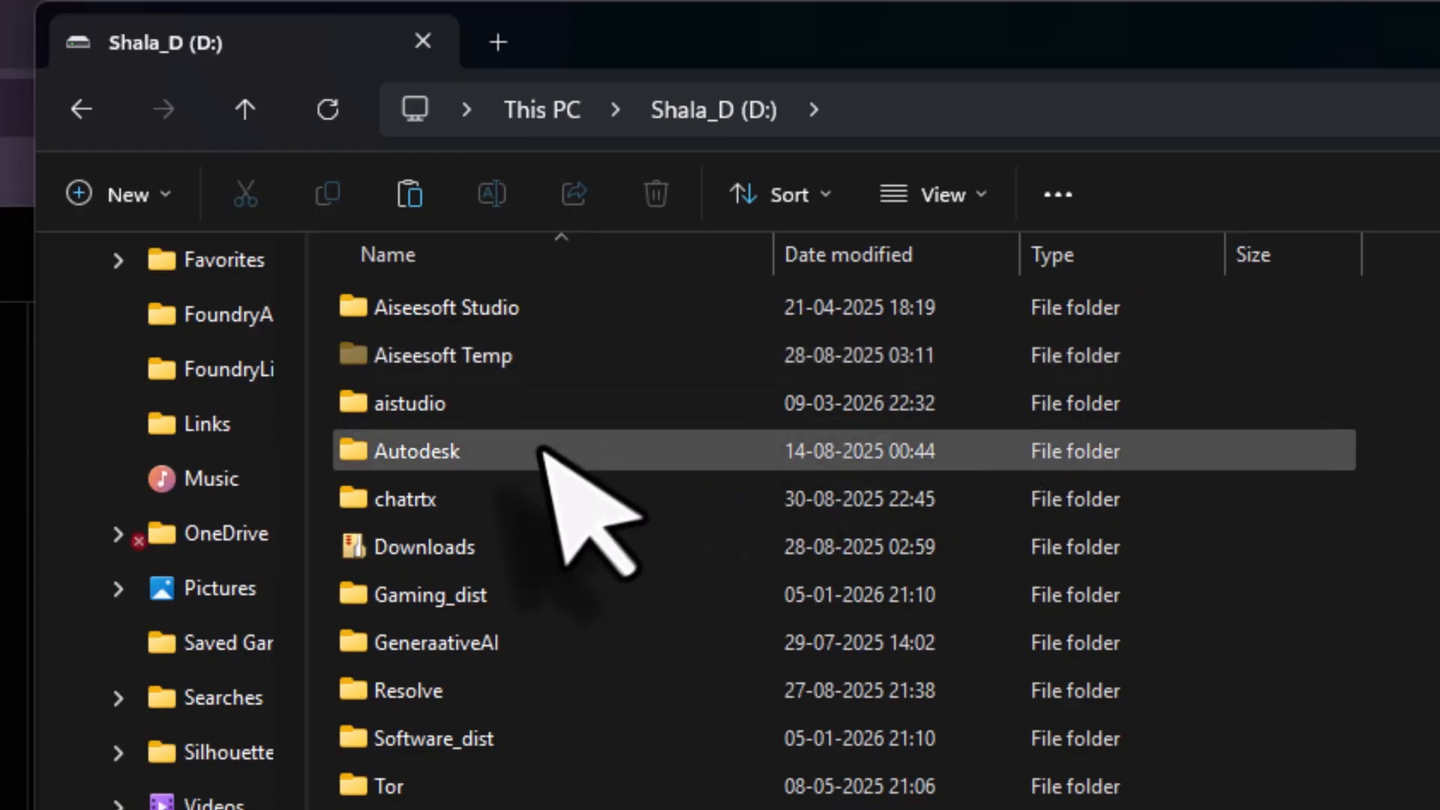
double_click(545, 403)
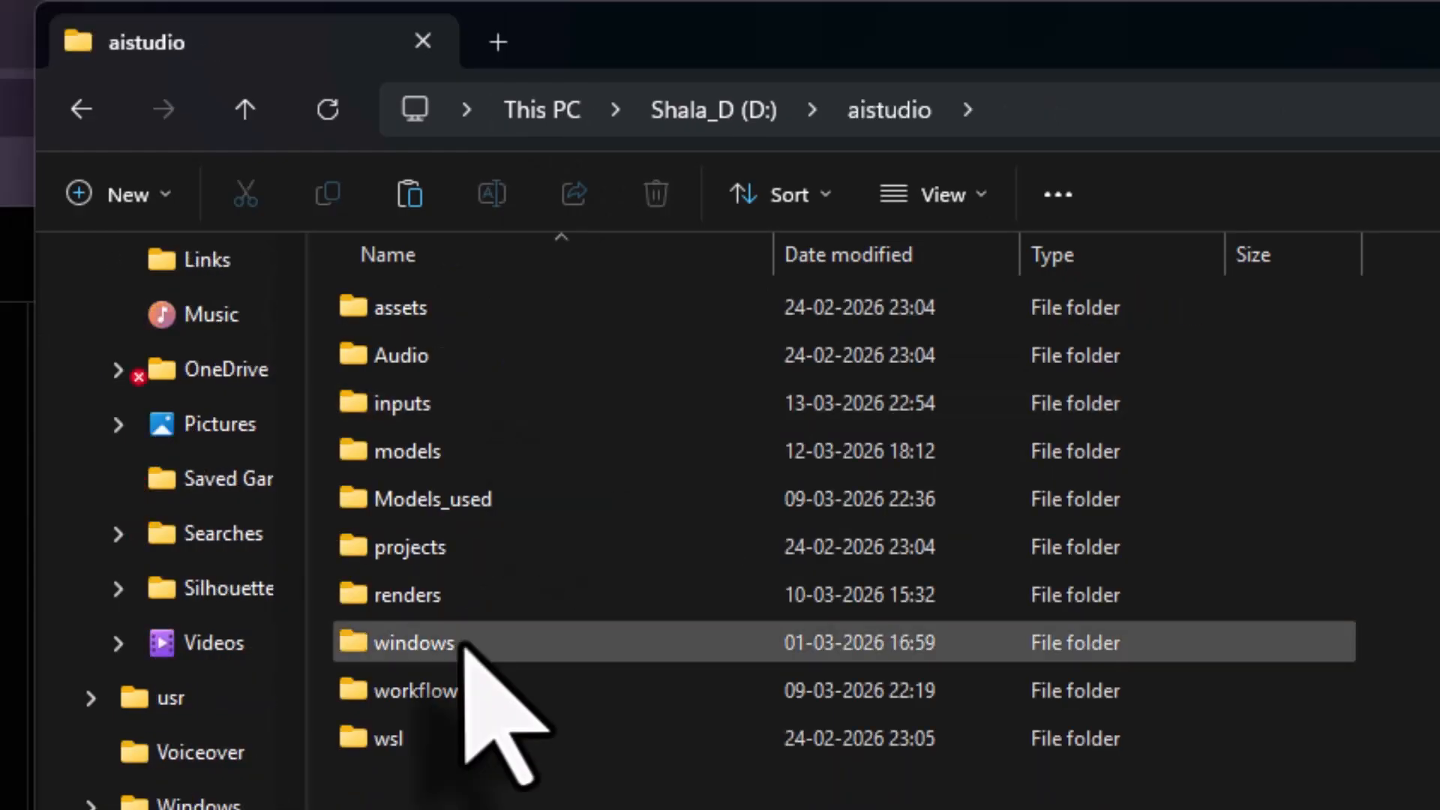
double_click(479, 645)
double_click(499, 307)
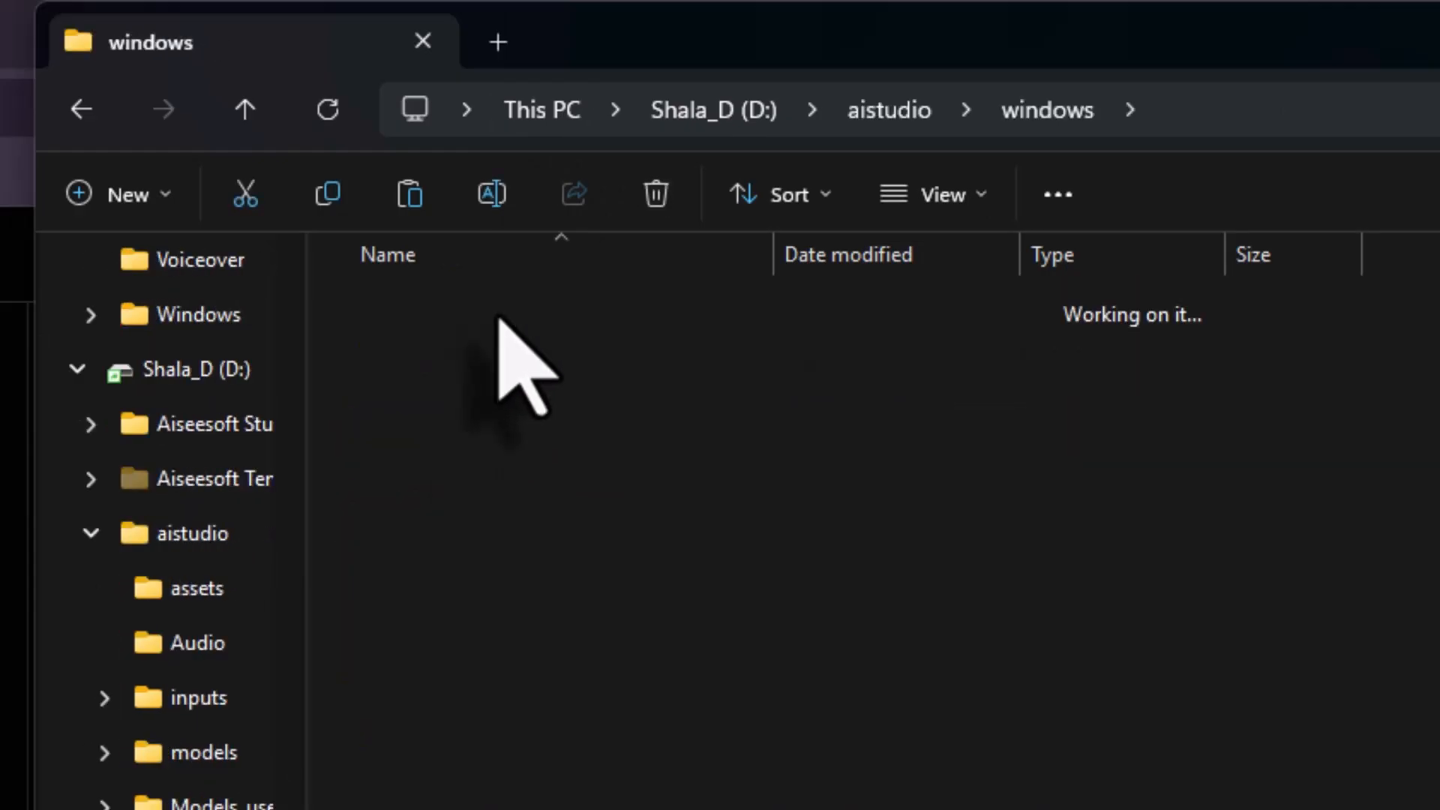
double_click(480, 359)
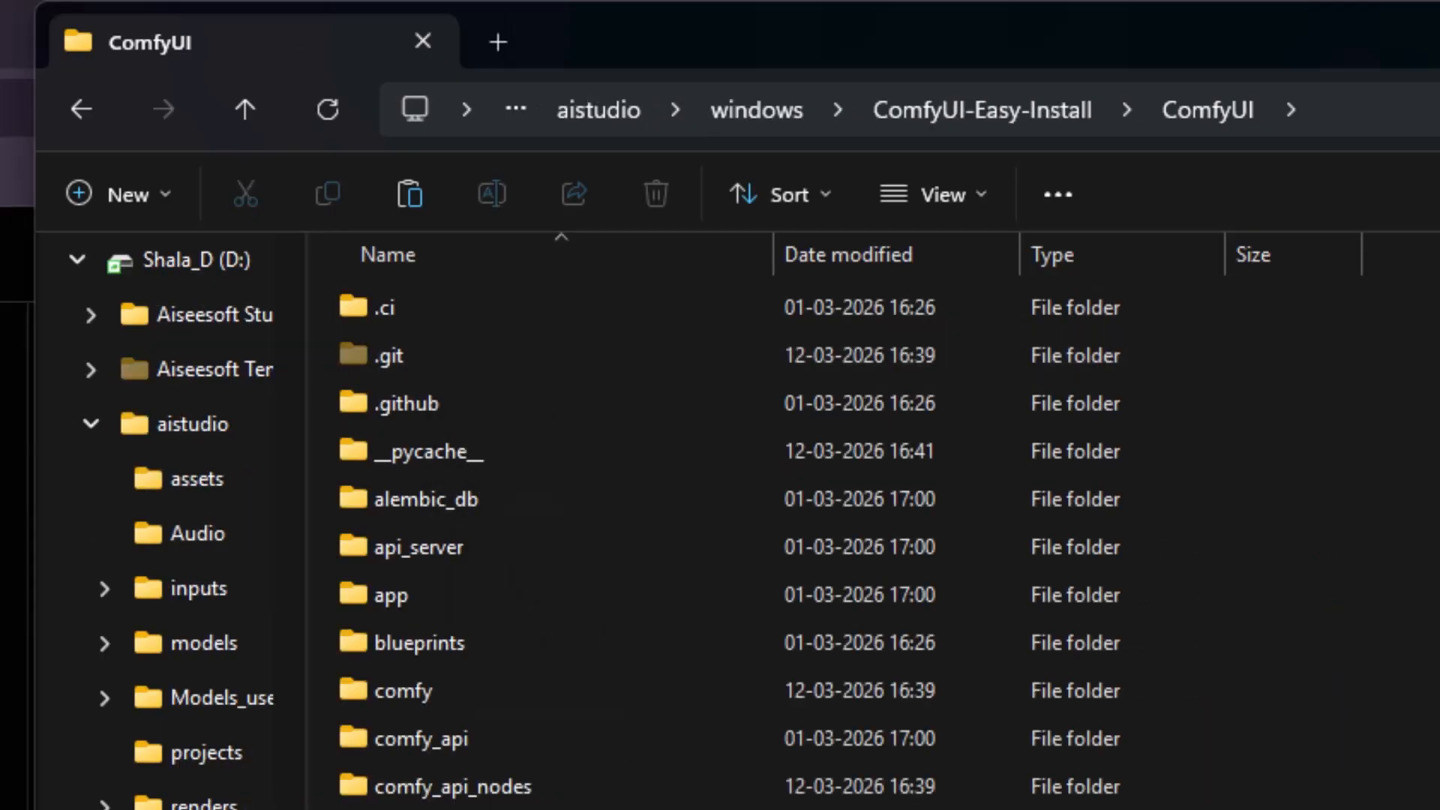
- Paste the copied workflow file into the hanuman folder under user\default\workflows
scroll(483, 420, down, 4)
double_click(539, 605)
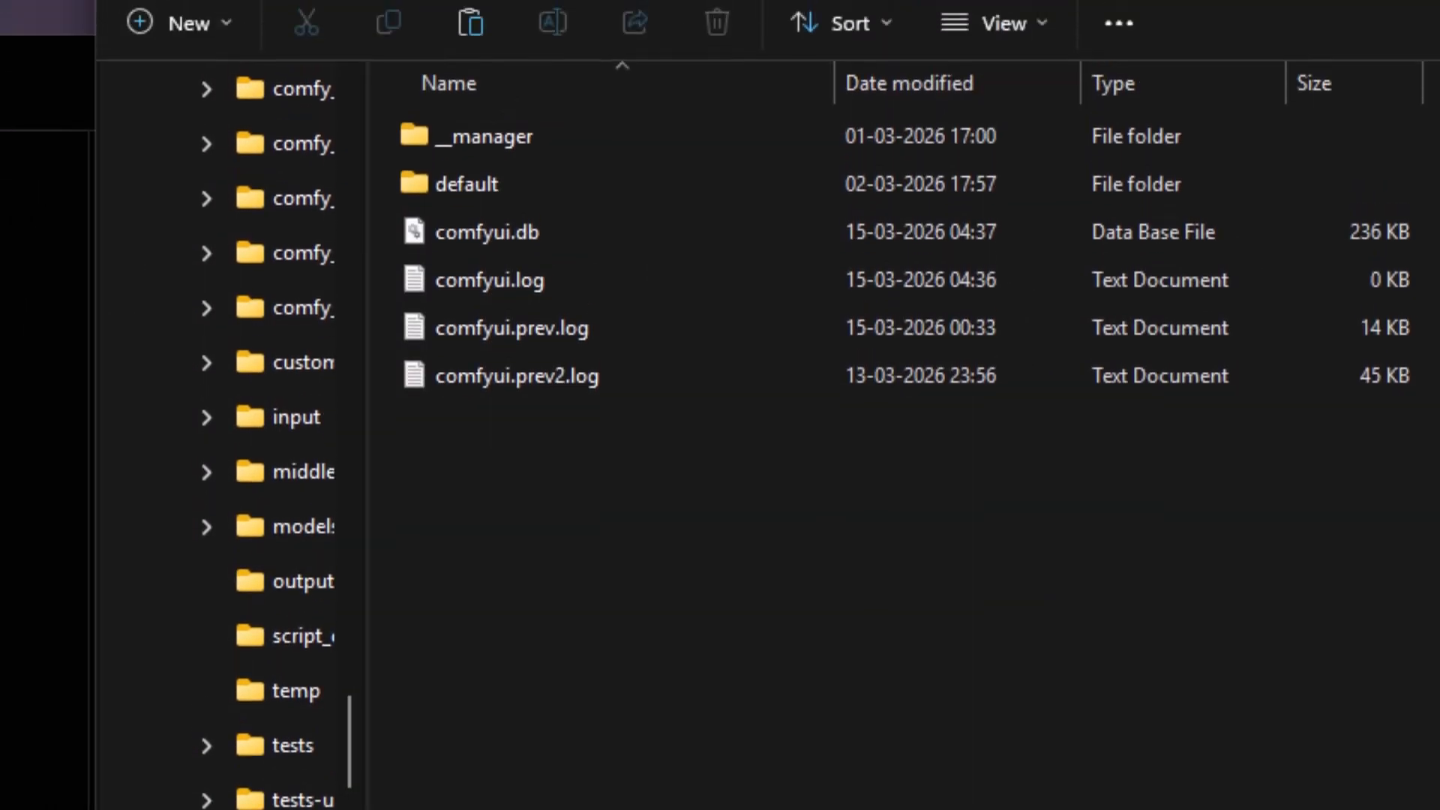
double_click(570, 225)
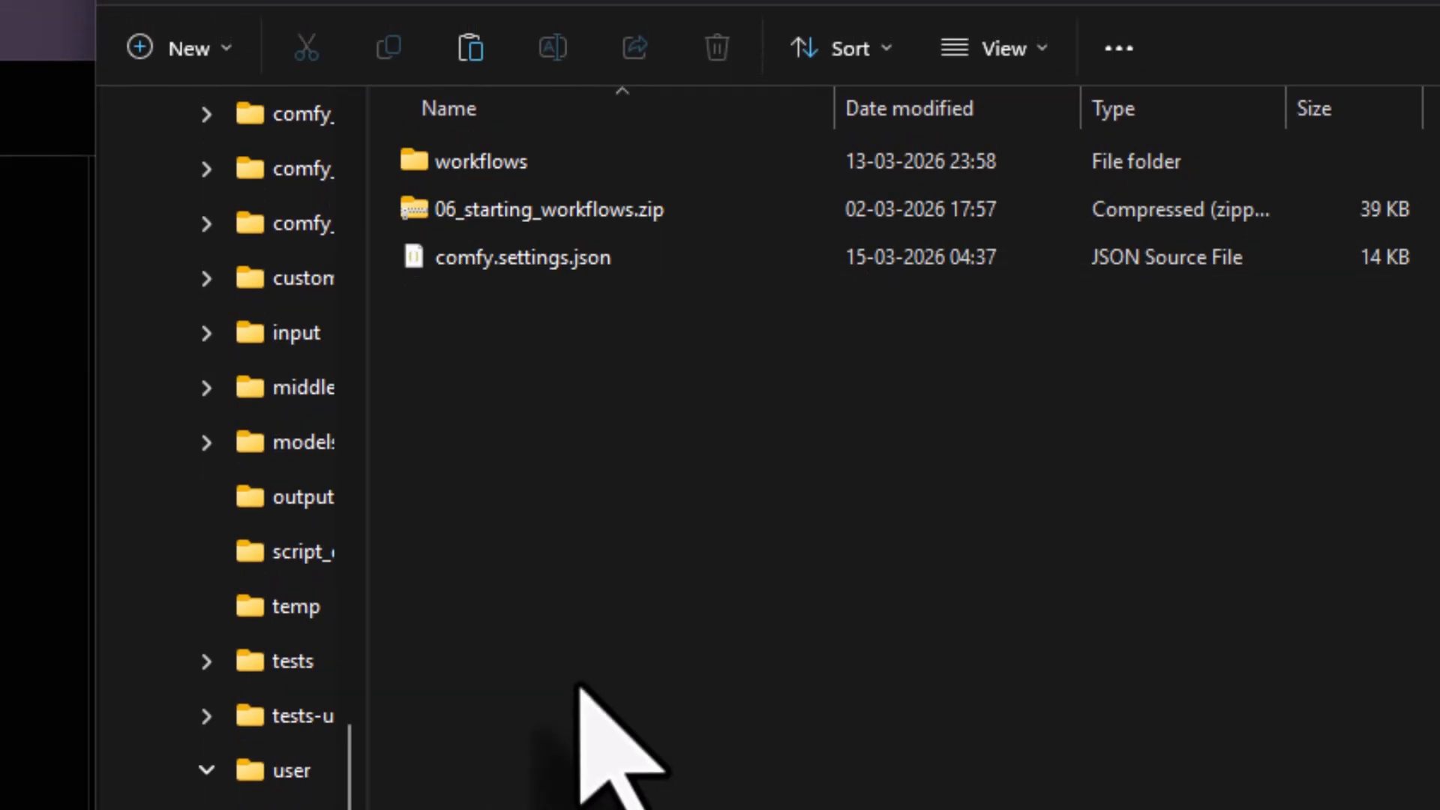
double_click(495, 150)
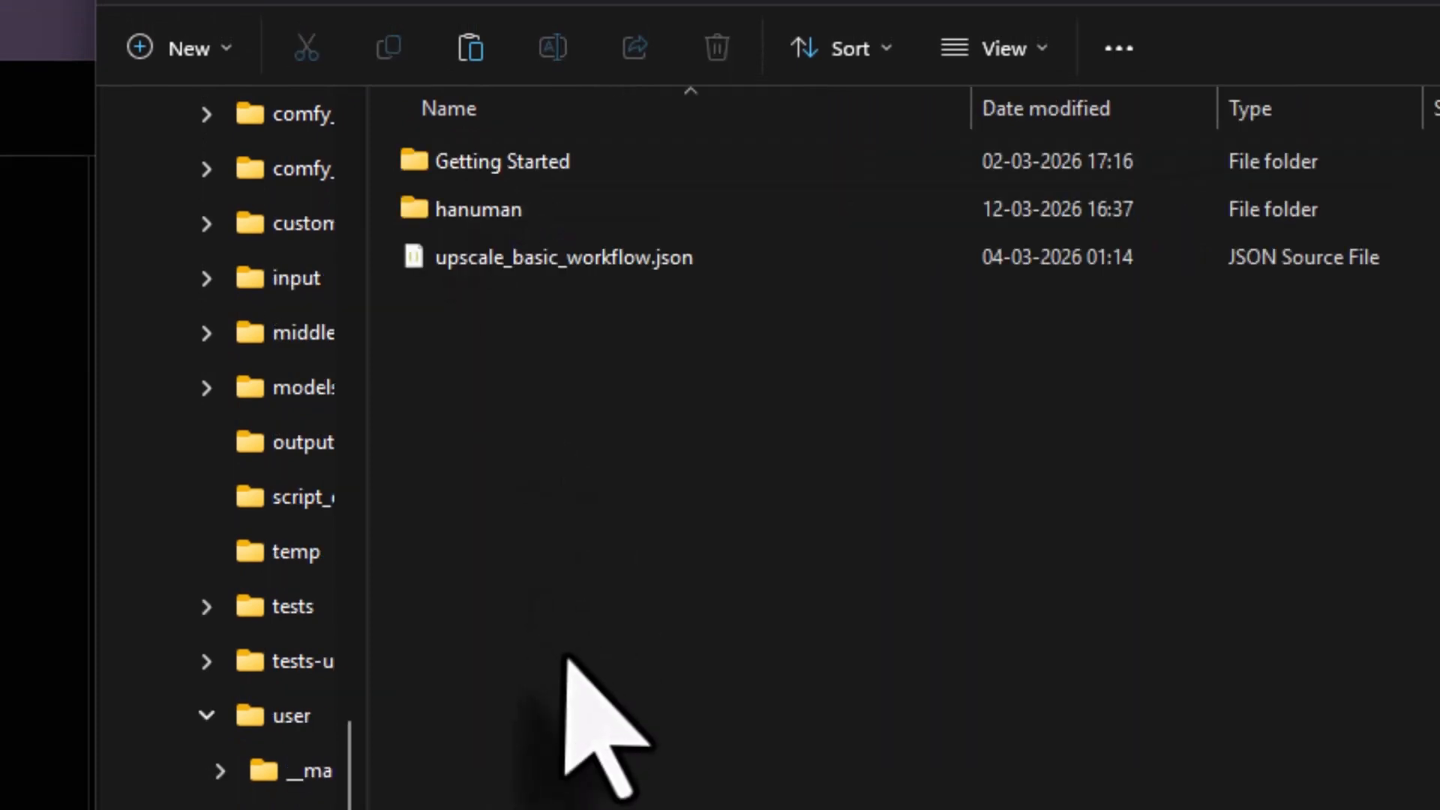
double_click(525, 213)
right_click(546, 433)
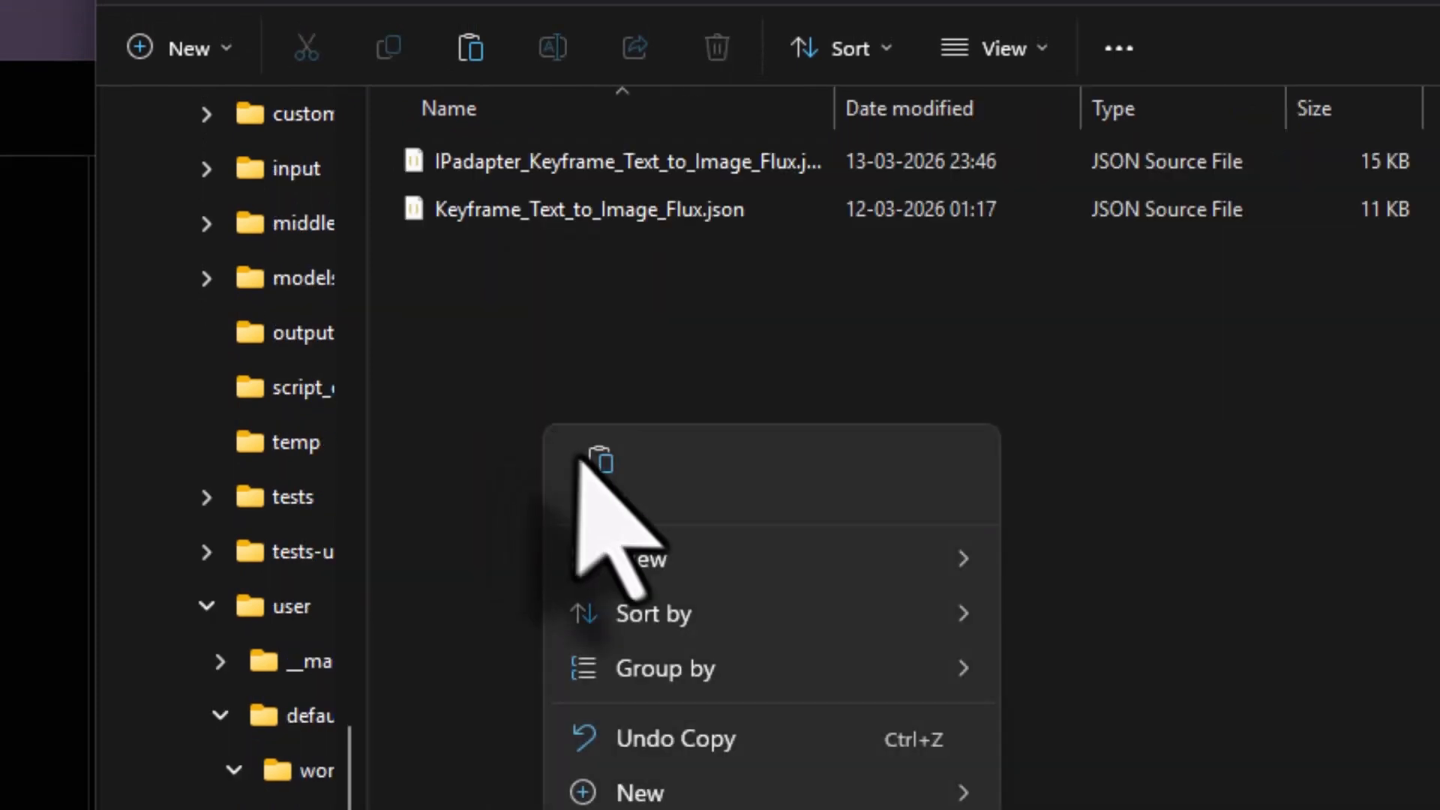
click(596, 459)
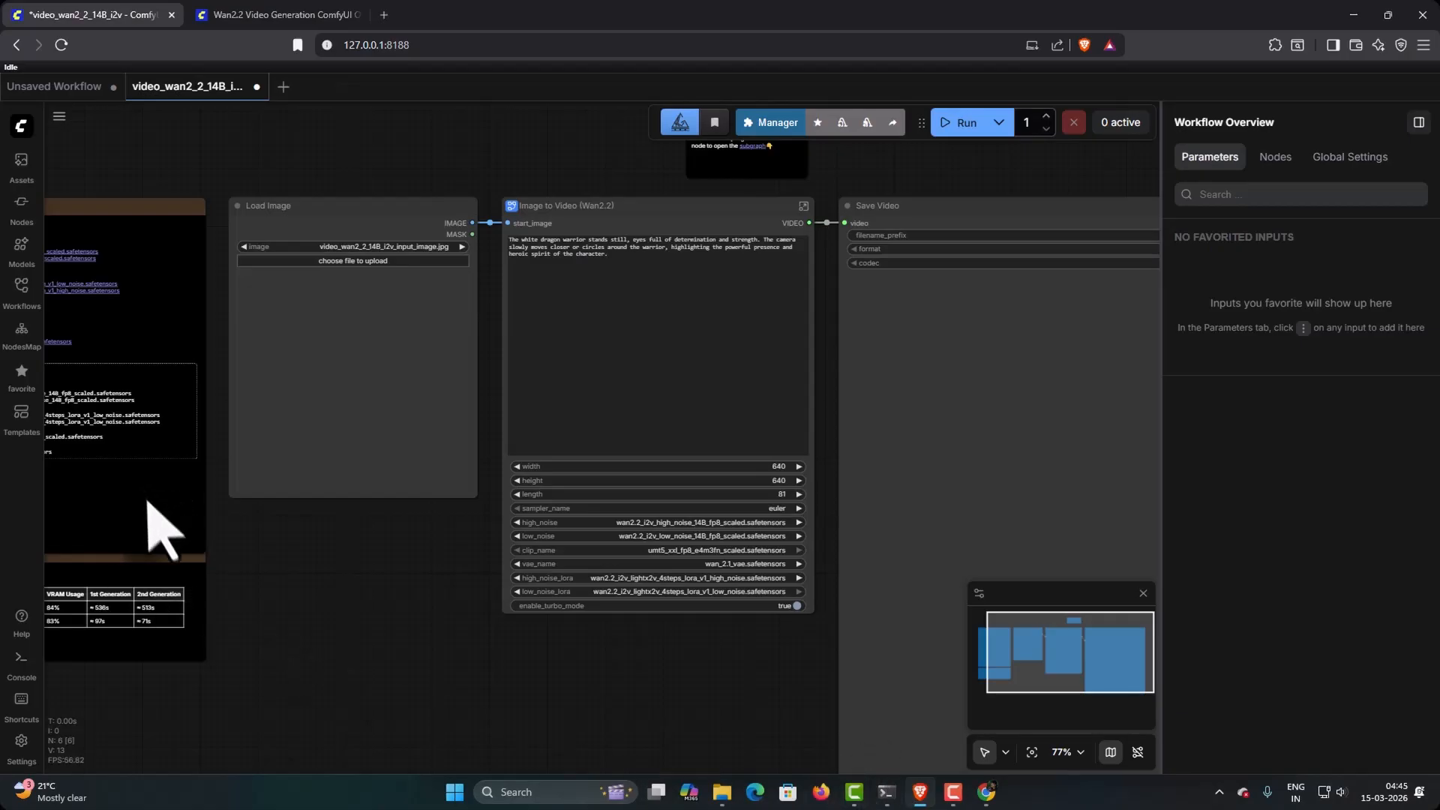
- Close the video_wan2_2_14B_i2v workflow, refresh the saved workflows, and open 14_Hanuman_Image_to_video_wan2_2_14B.json from the hanuman folder
click(256, 86)
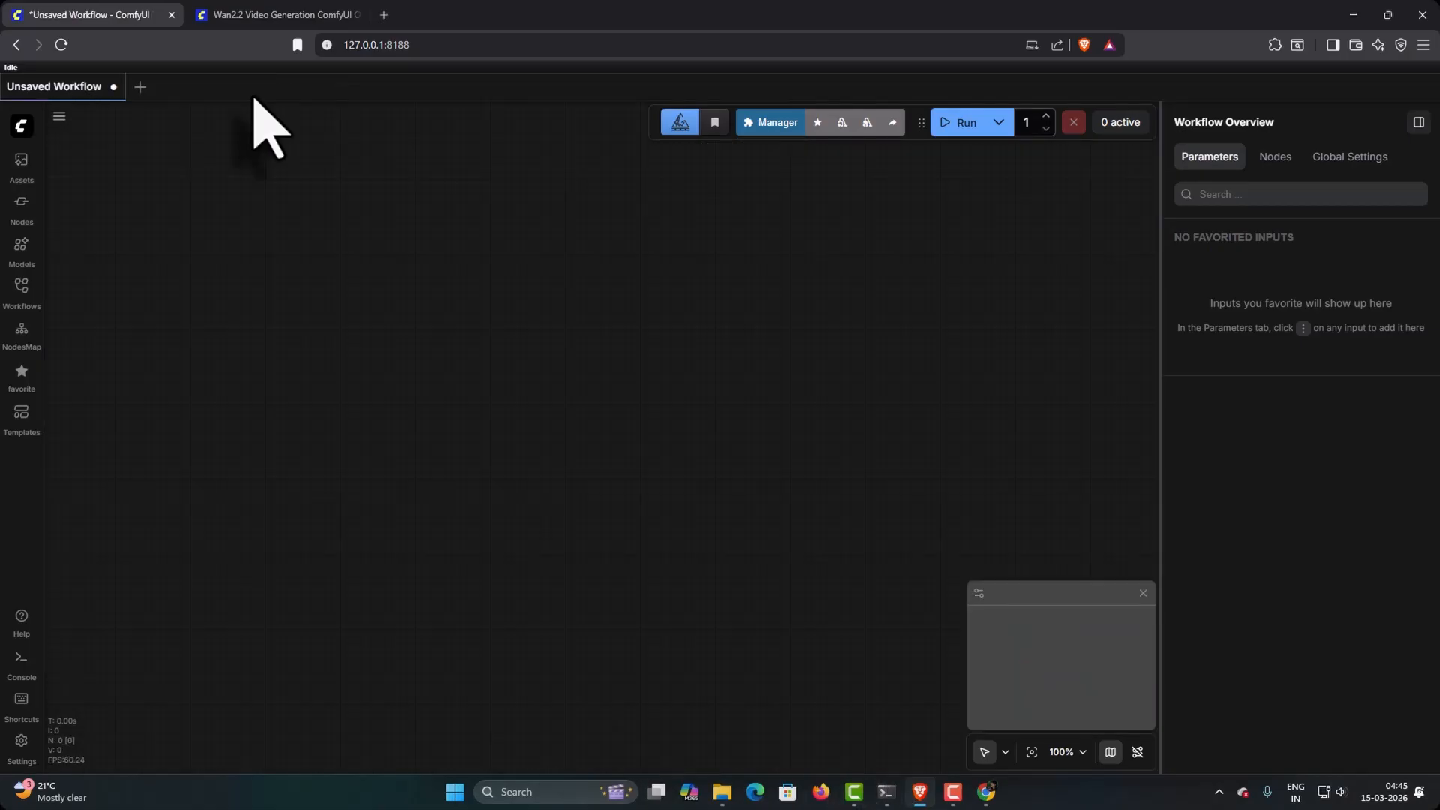
click(21, 284)
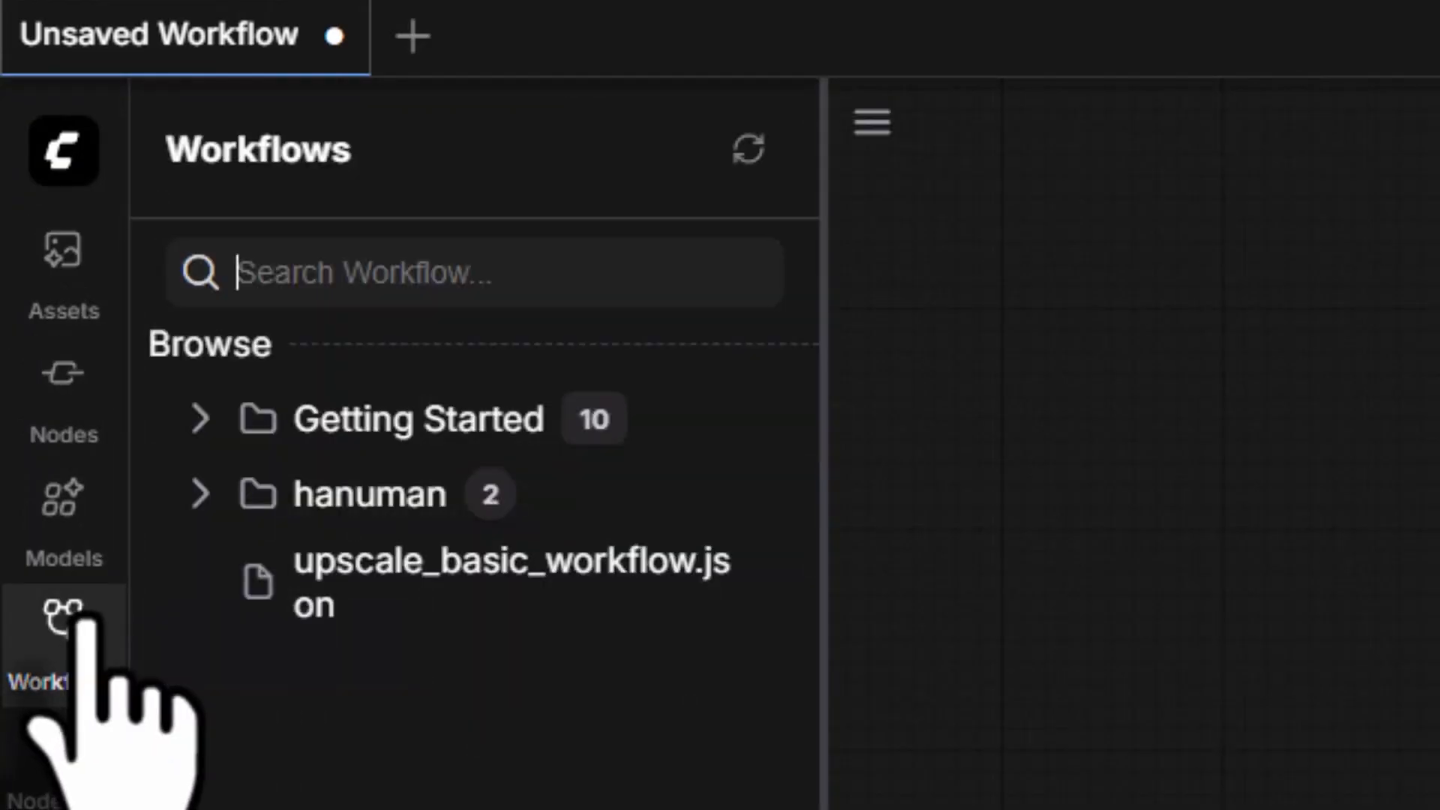
click(194, 508)
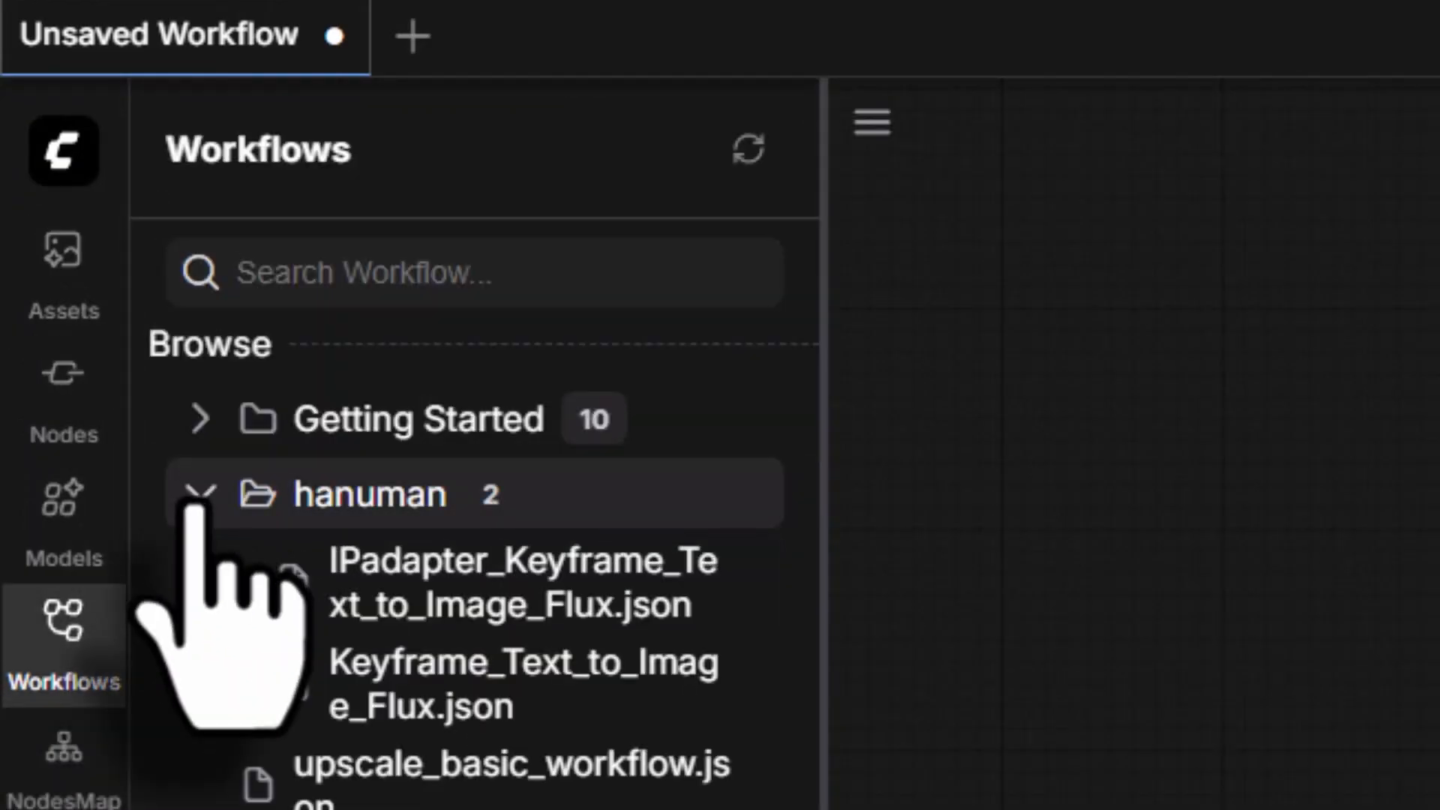
click(746, 150)
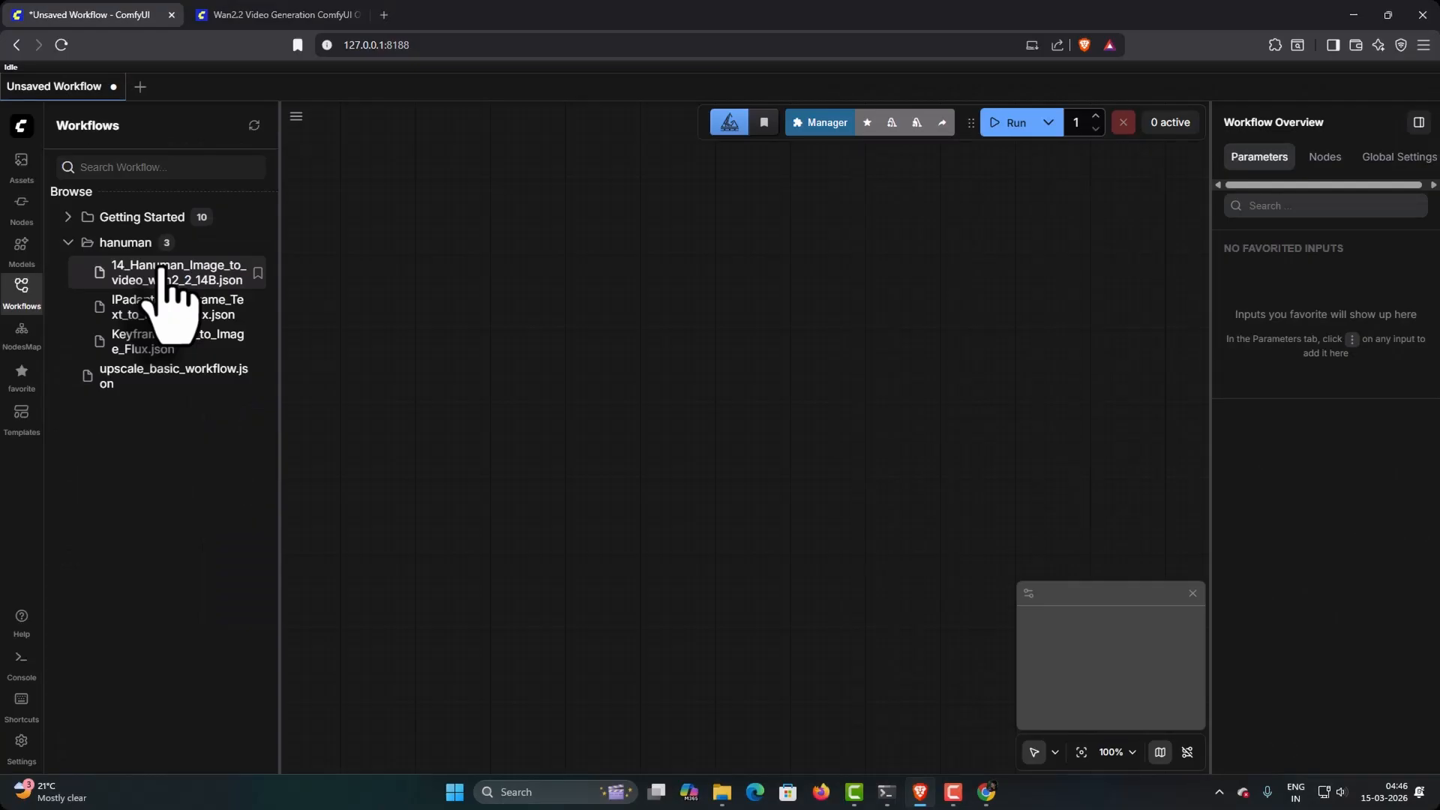
click(162, 269)
- Review the Model Links note and check the Wan 2.2 LoRA files in the aistudio\models\loras folder on the D: drive
drag(353, 510, 742, 499)
scroll(765, 525, up, 6)
drag(787, 564, 941, 717)
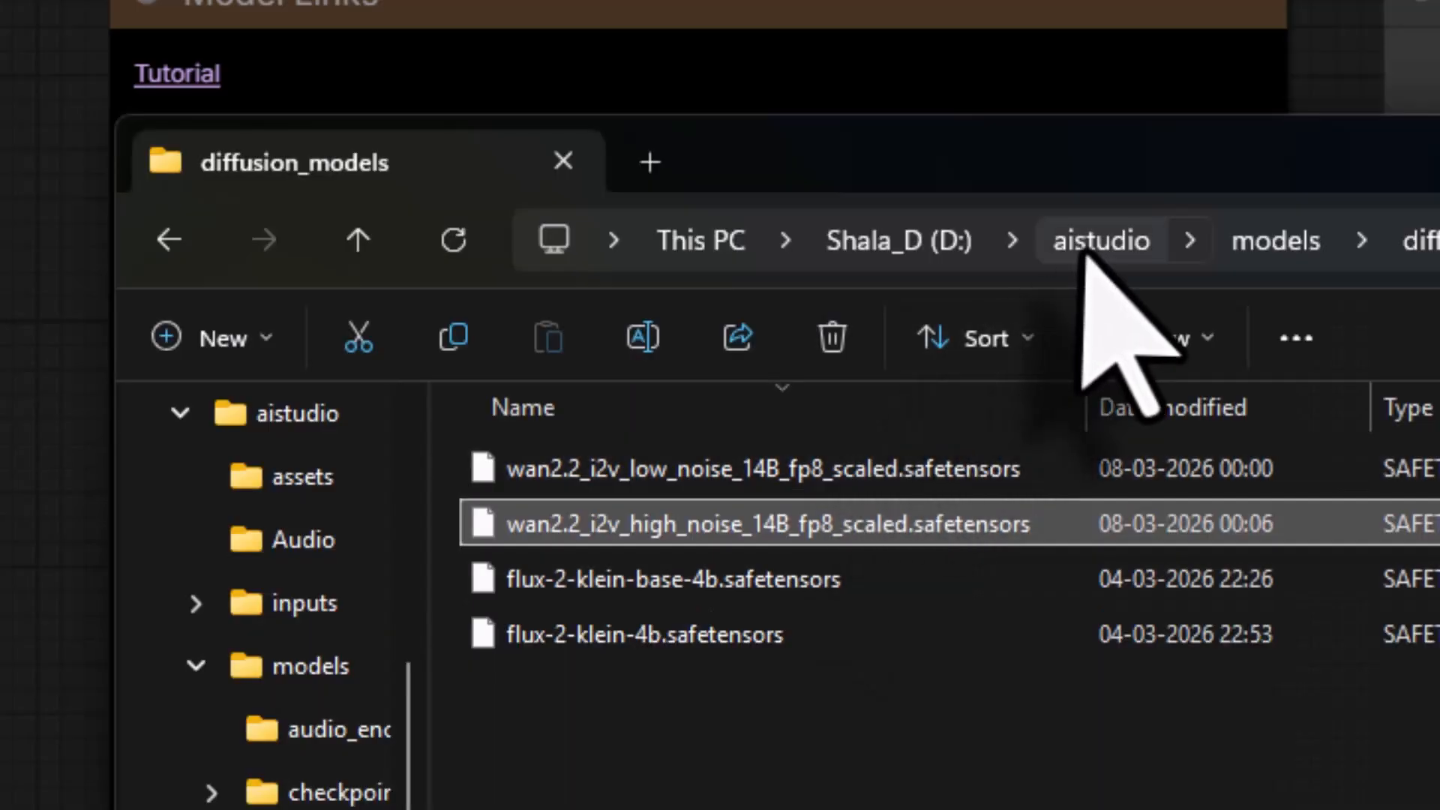
click(1096, 242)
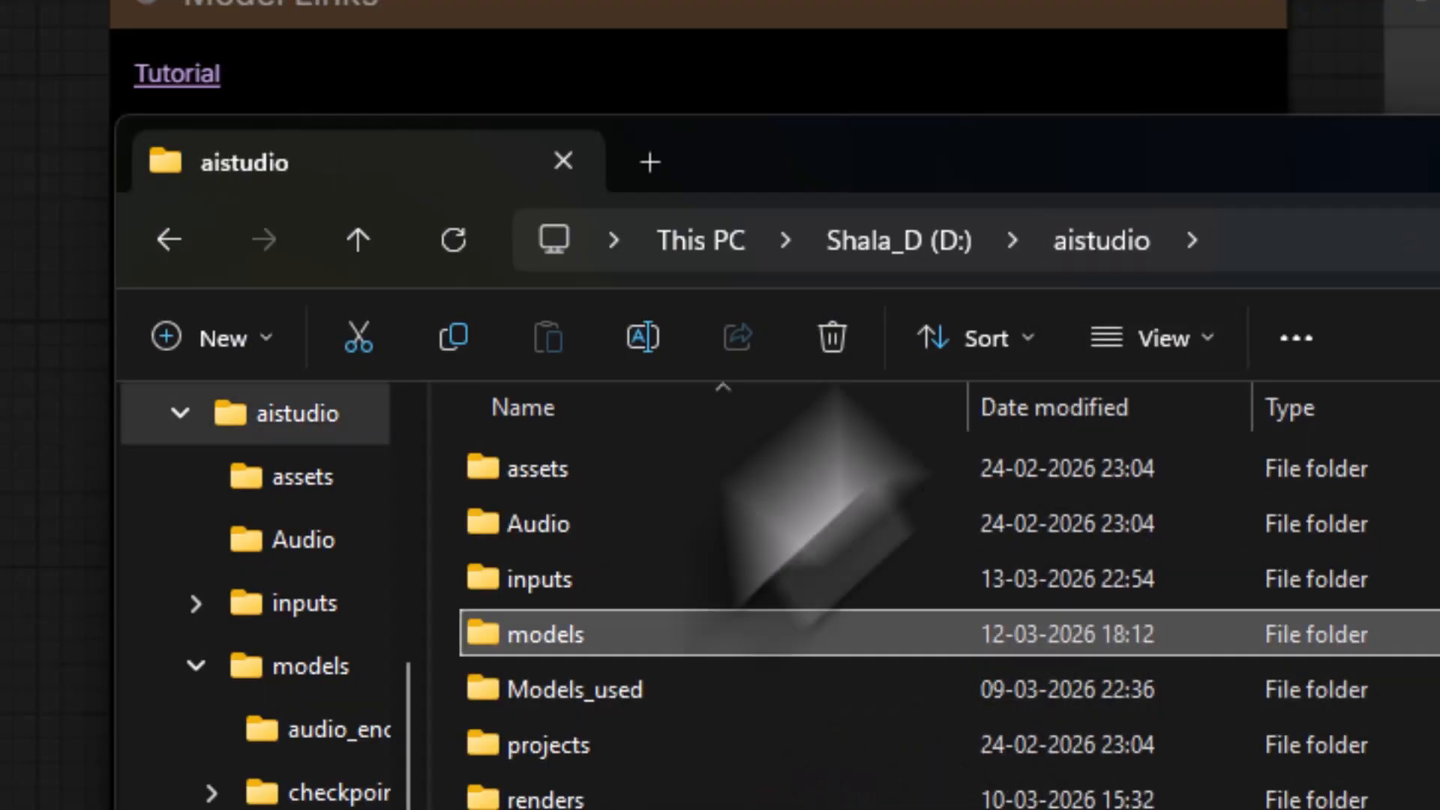
double_click(592, 634)
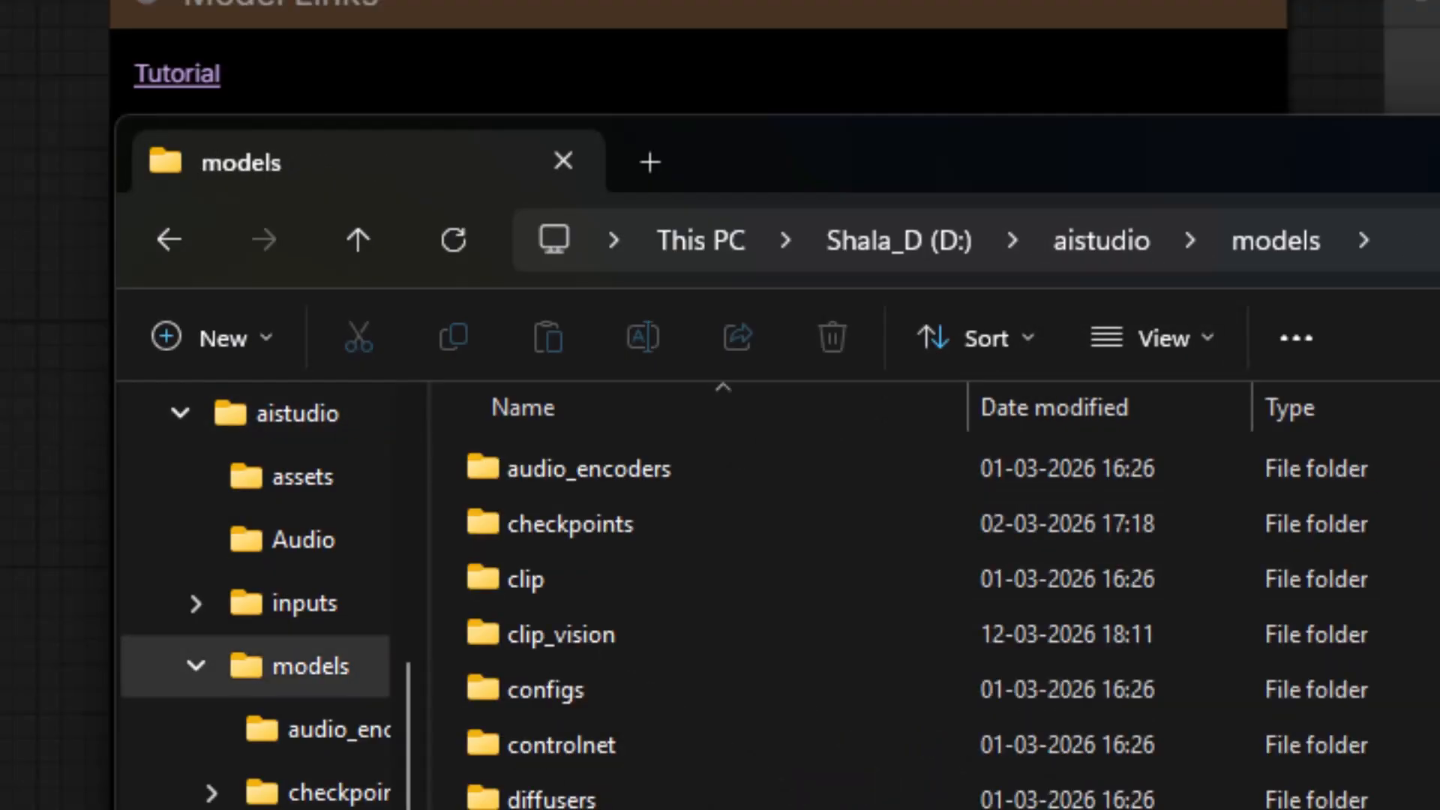
scroll(660, 788, down, 2)
double_click(634, 685)
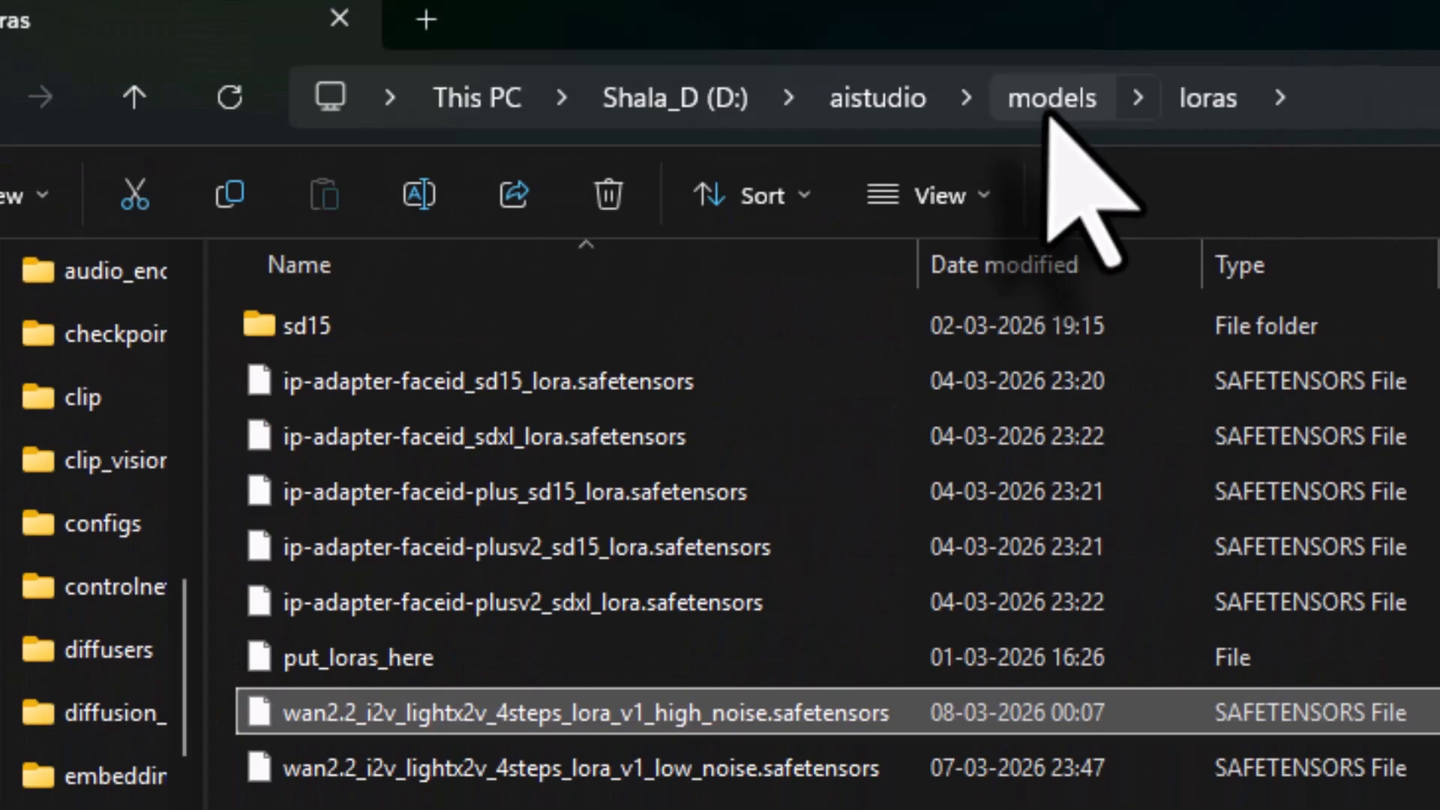
- Check the vae folder for wan_2.1_vae.safetensors and the text_encoders folder for umt5_xxl_fp8_e4m3fn_scaled.safetensors
click(847, 102)
scroll(608, 604, down, 3)
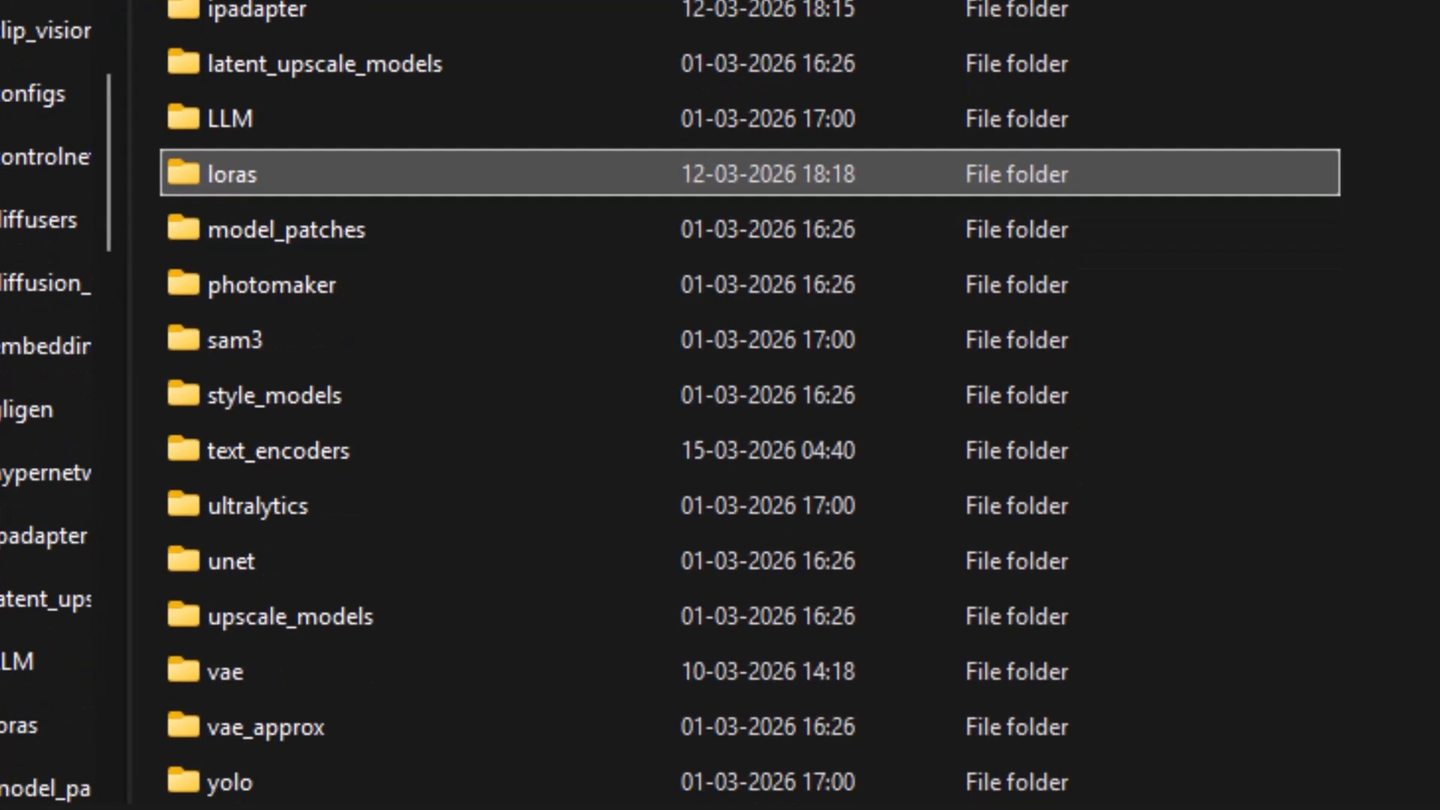
double_click(302, 679)
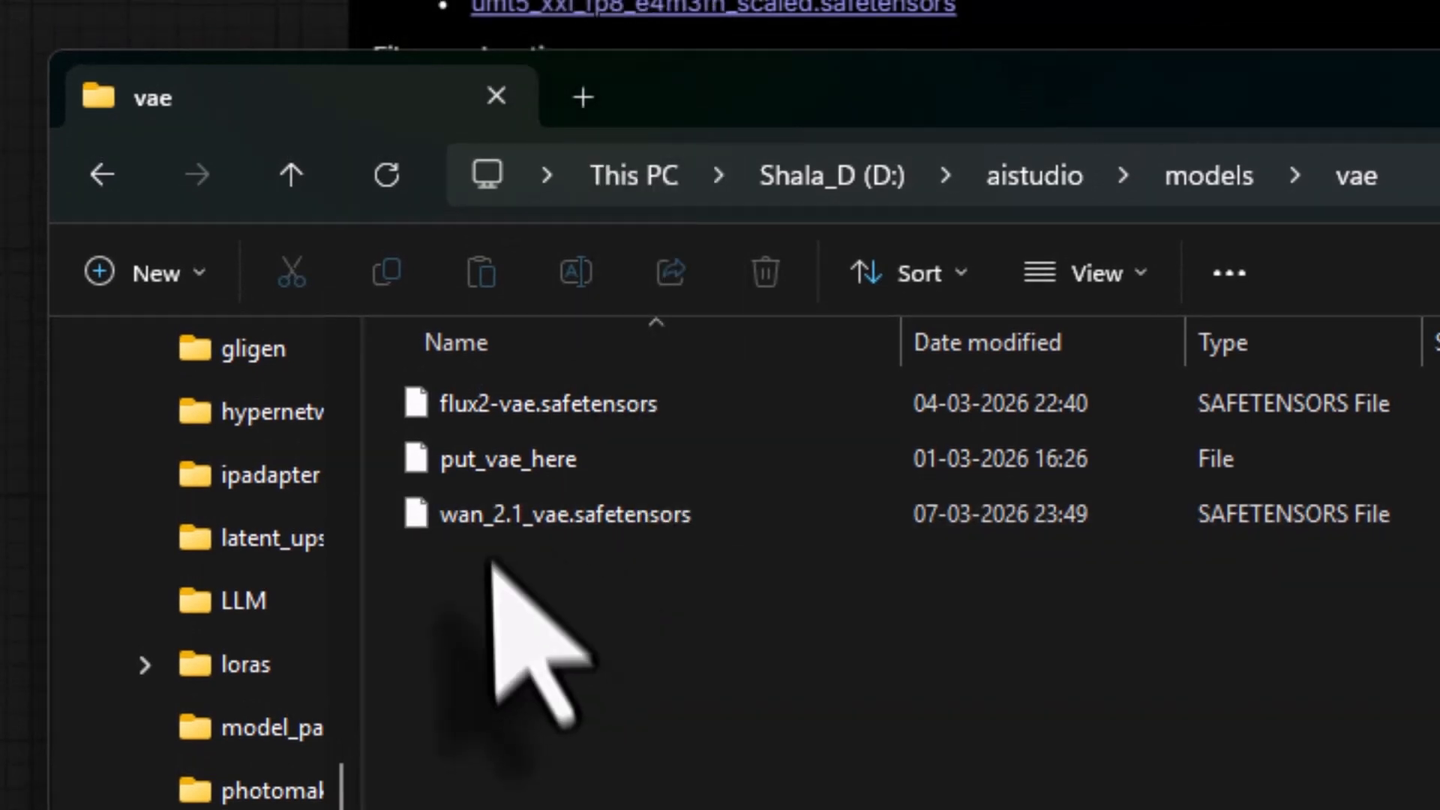
key(alt+Left)
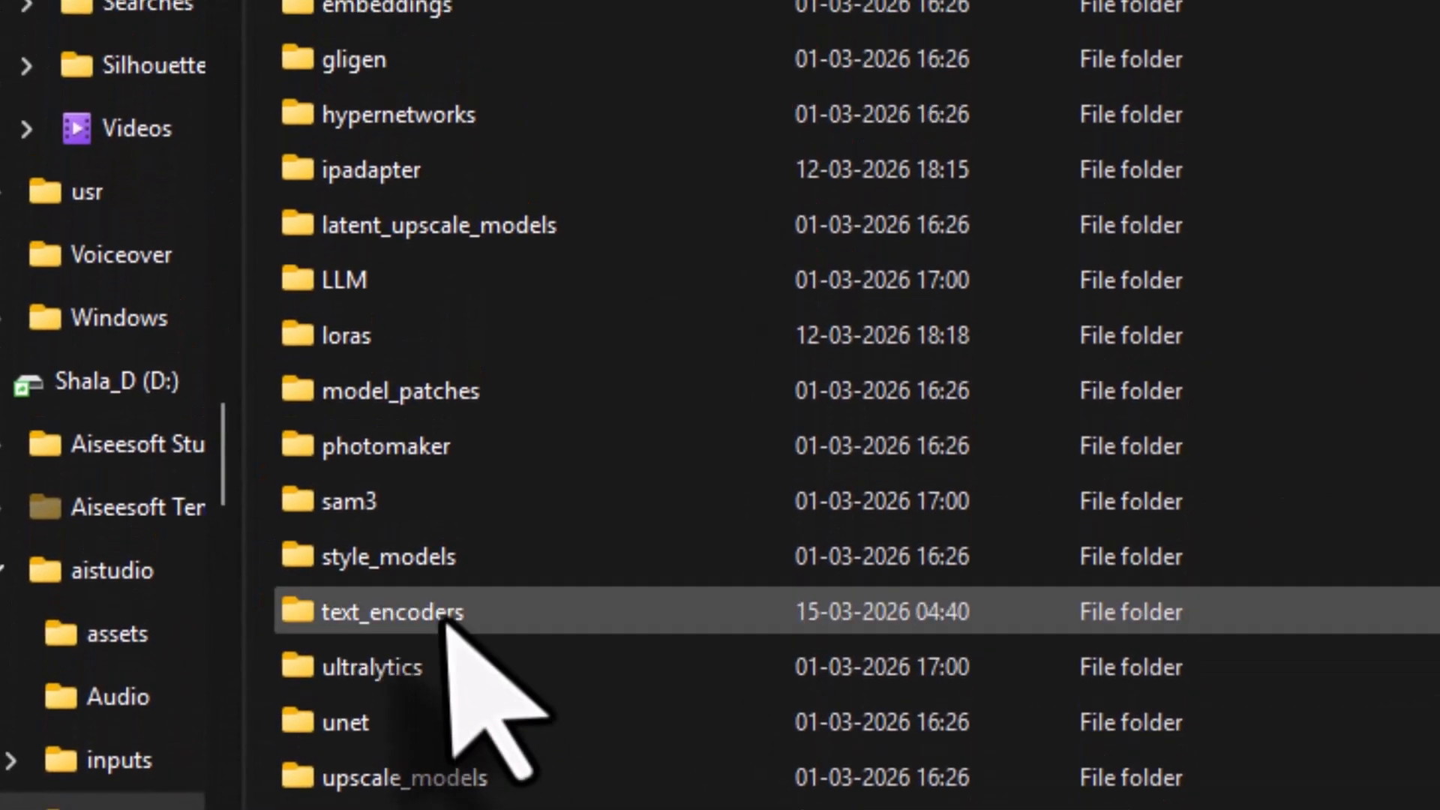
double_click(448, 623)
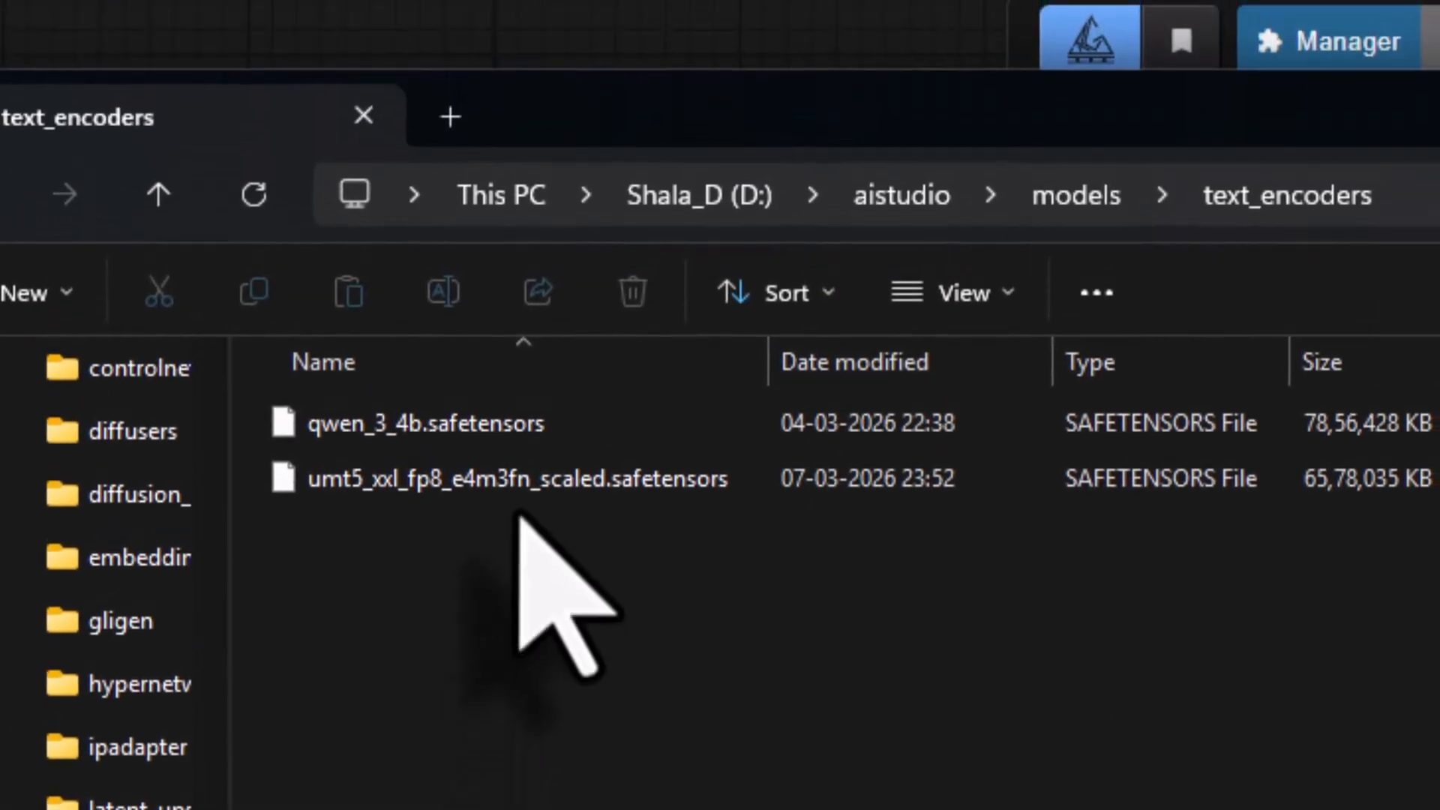
click(517, 481)
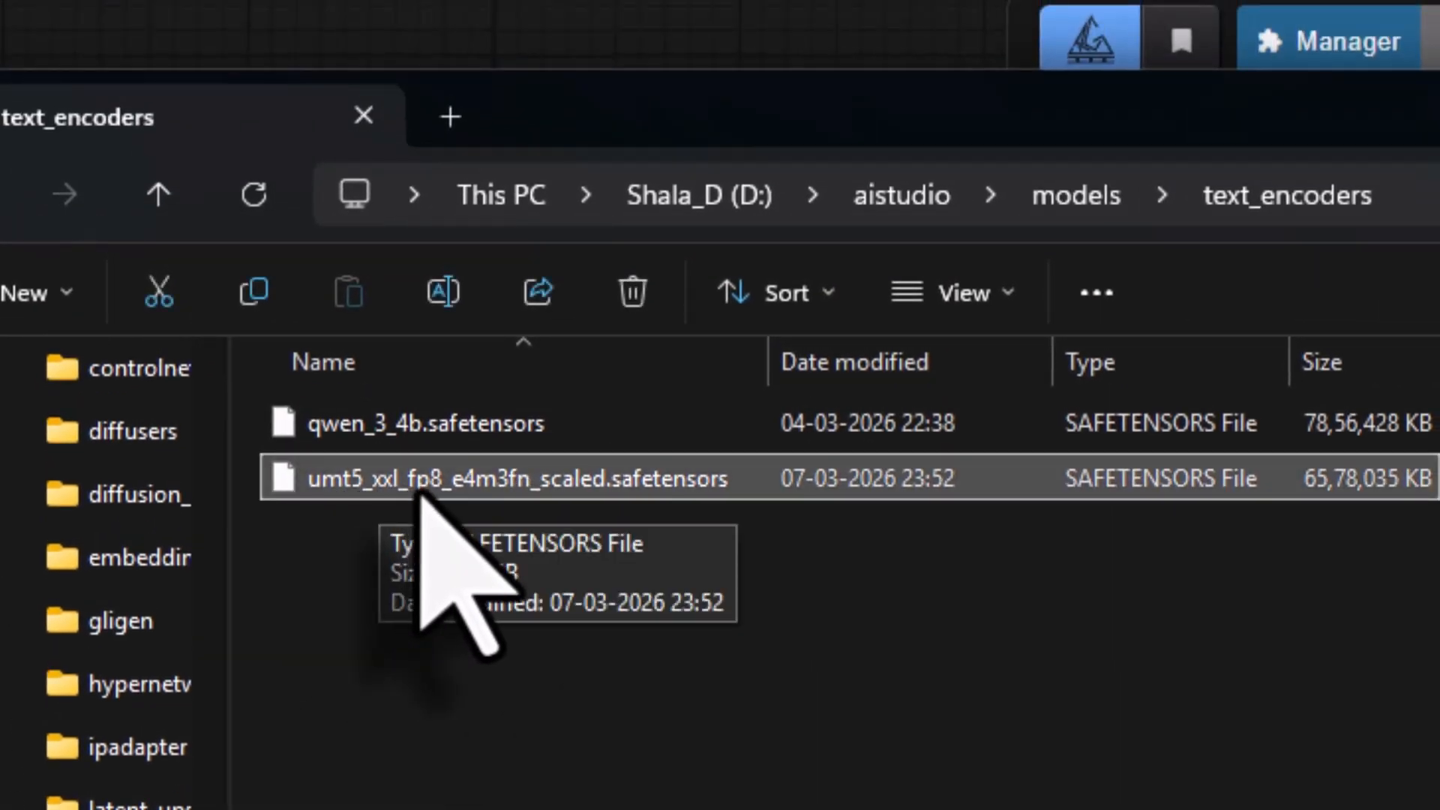
- Check the low-noise and high-noise Wan 2.2 14B models in the diffusion_models folder, and return to the workflow in ComfyUI
click(1078, 205)
double_click(512, 713)
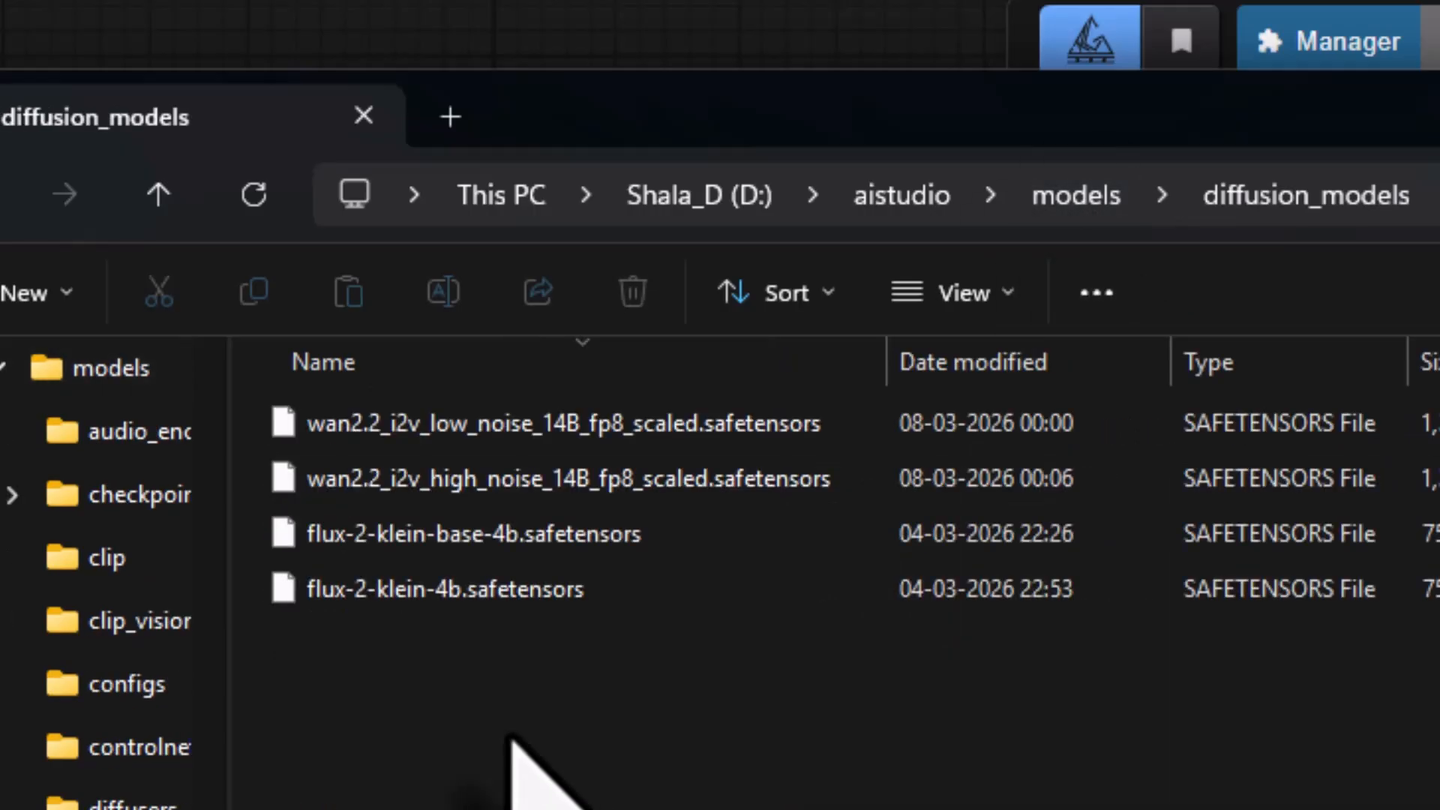
click(722, 422)
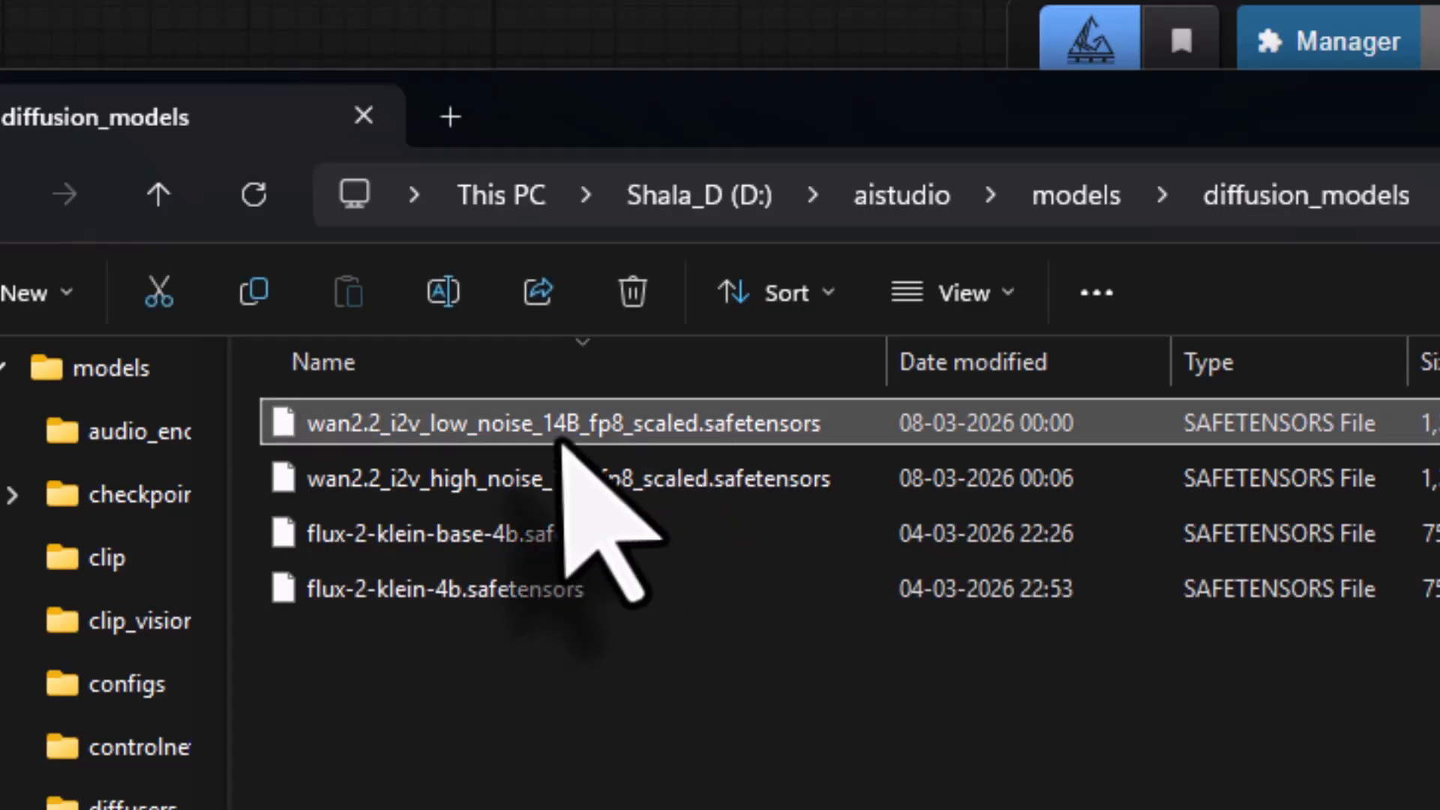
click(489, 488)
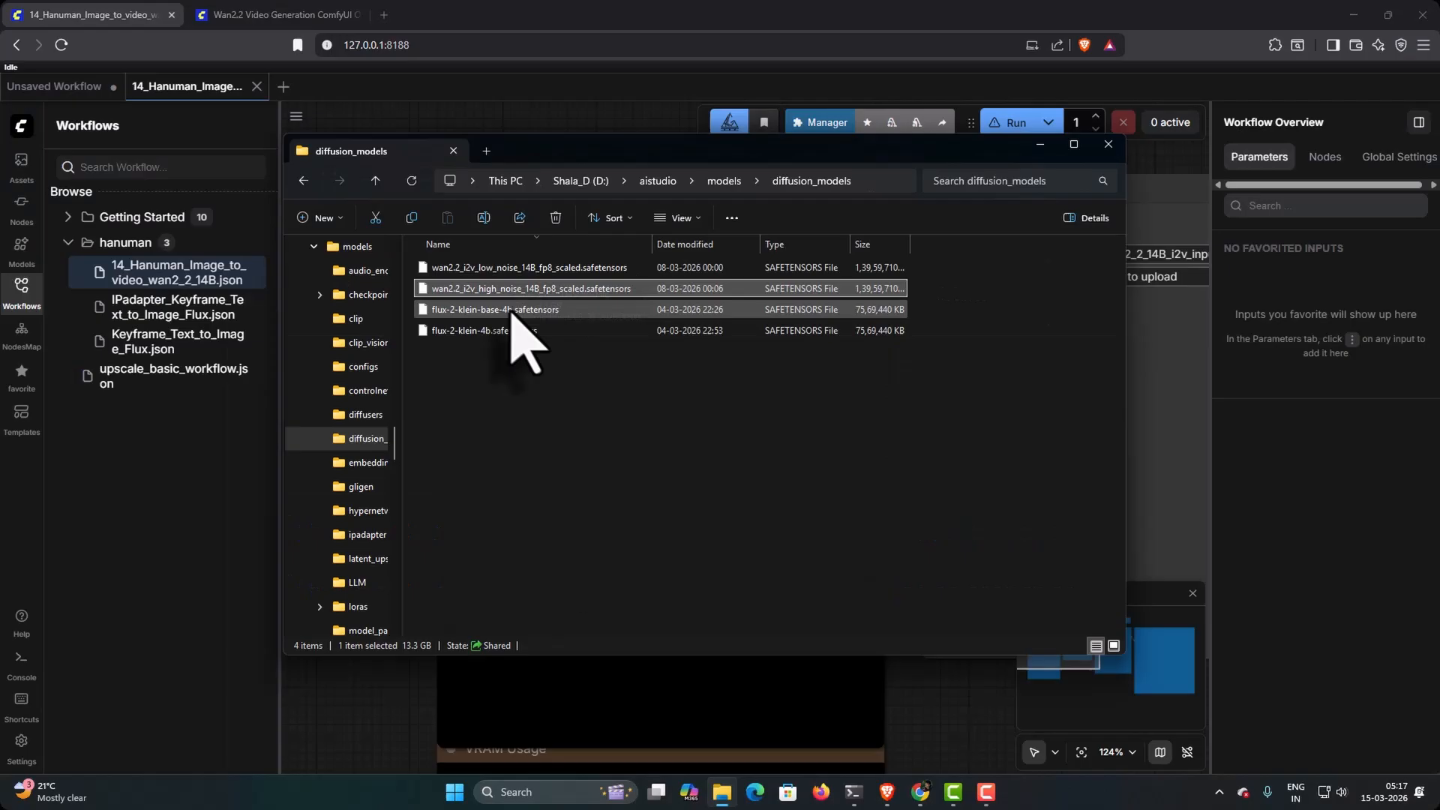
click(591, 22)
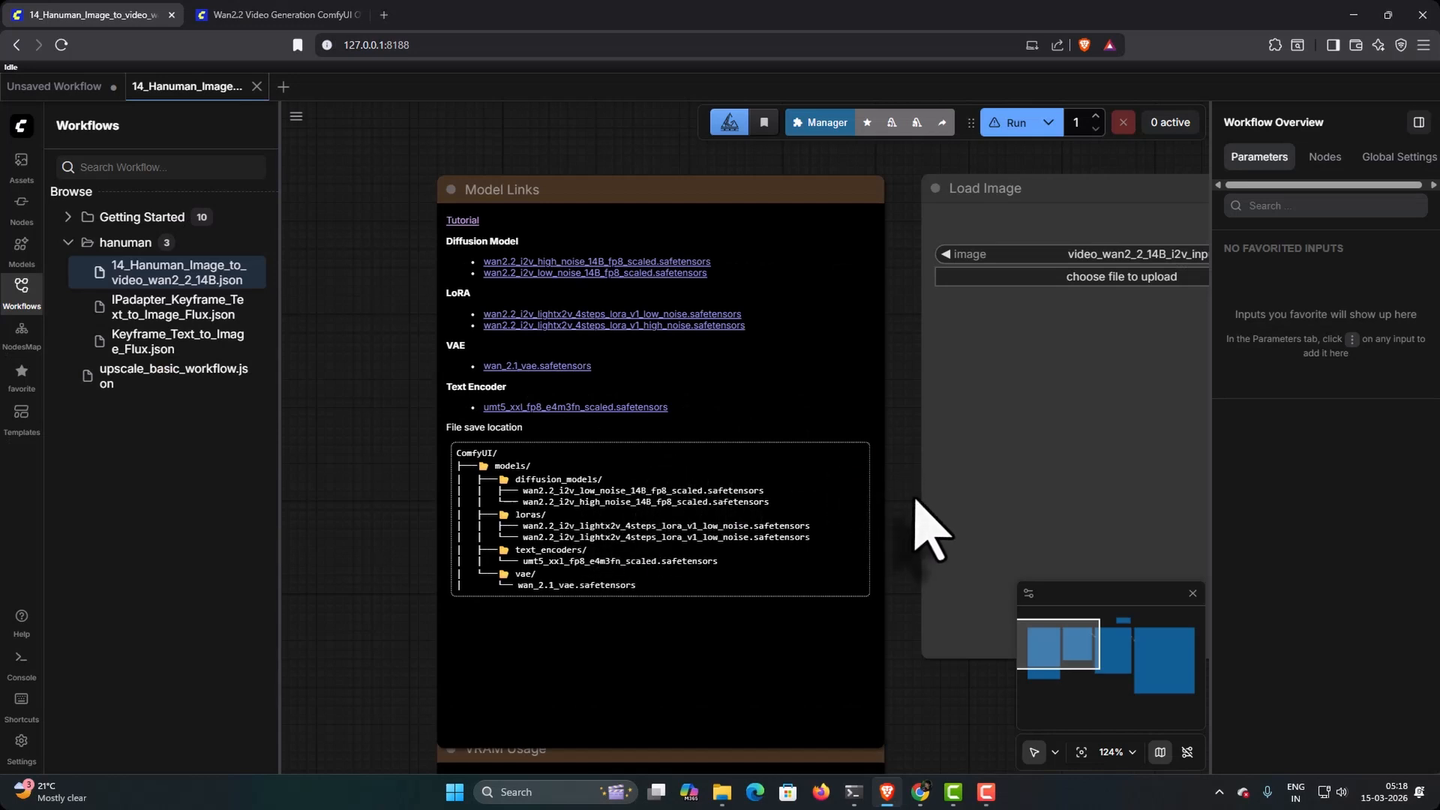
drag(895, 498, 390, 503)
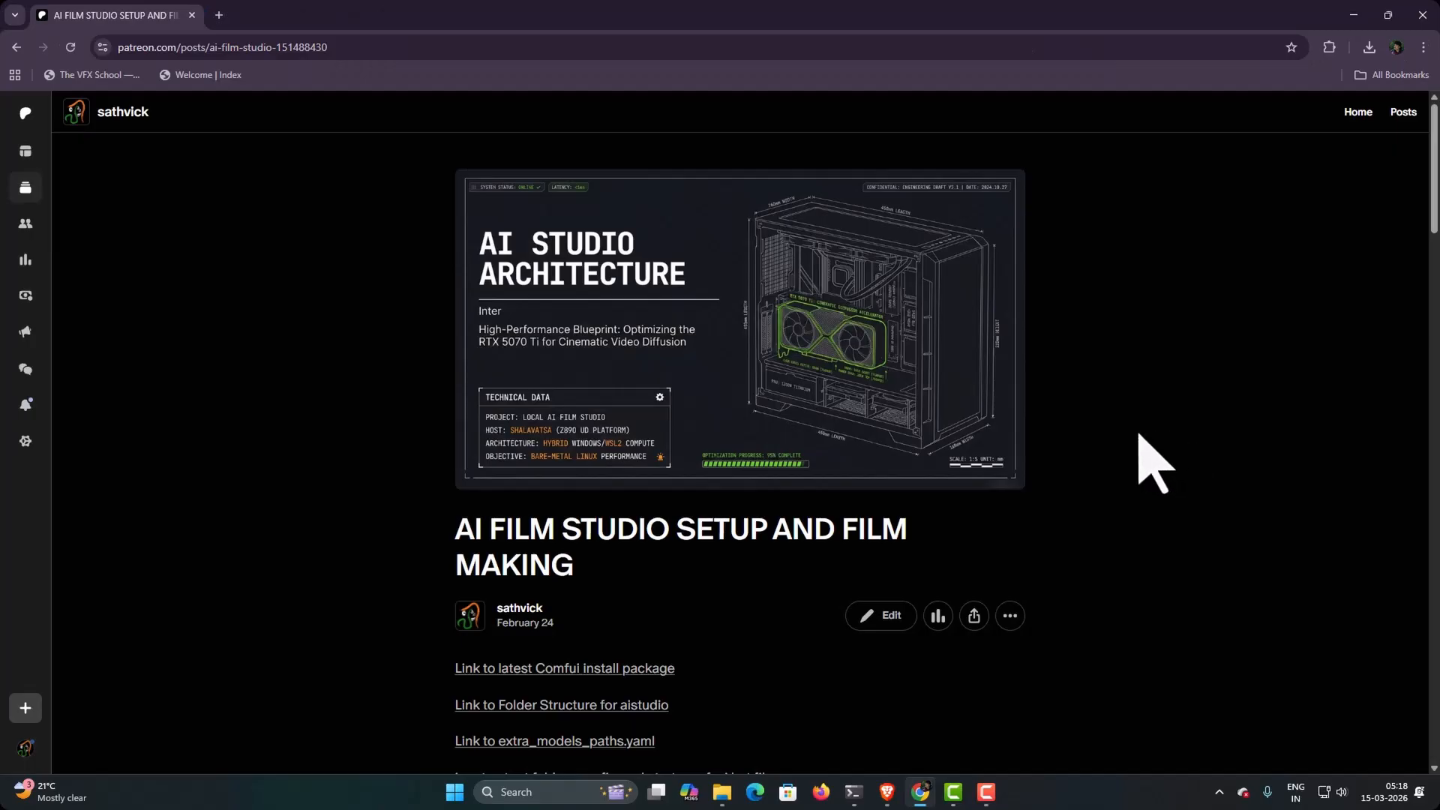
- Download 14_models_for_image_to_video_download_links.pdf and 14_videoshots_generation_prompts.pdf from the AI Film Studio post on Patreon and show them in their folder
scroll(1139, 434, down, 20)
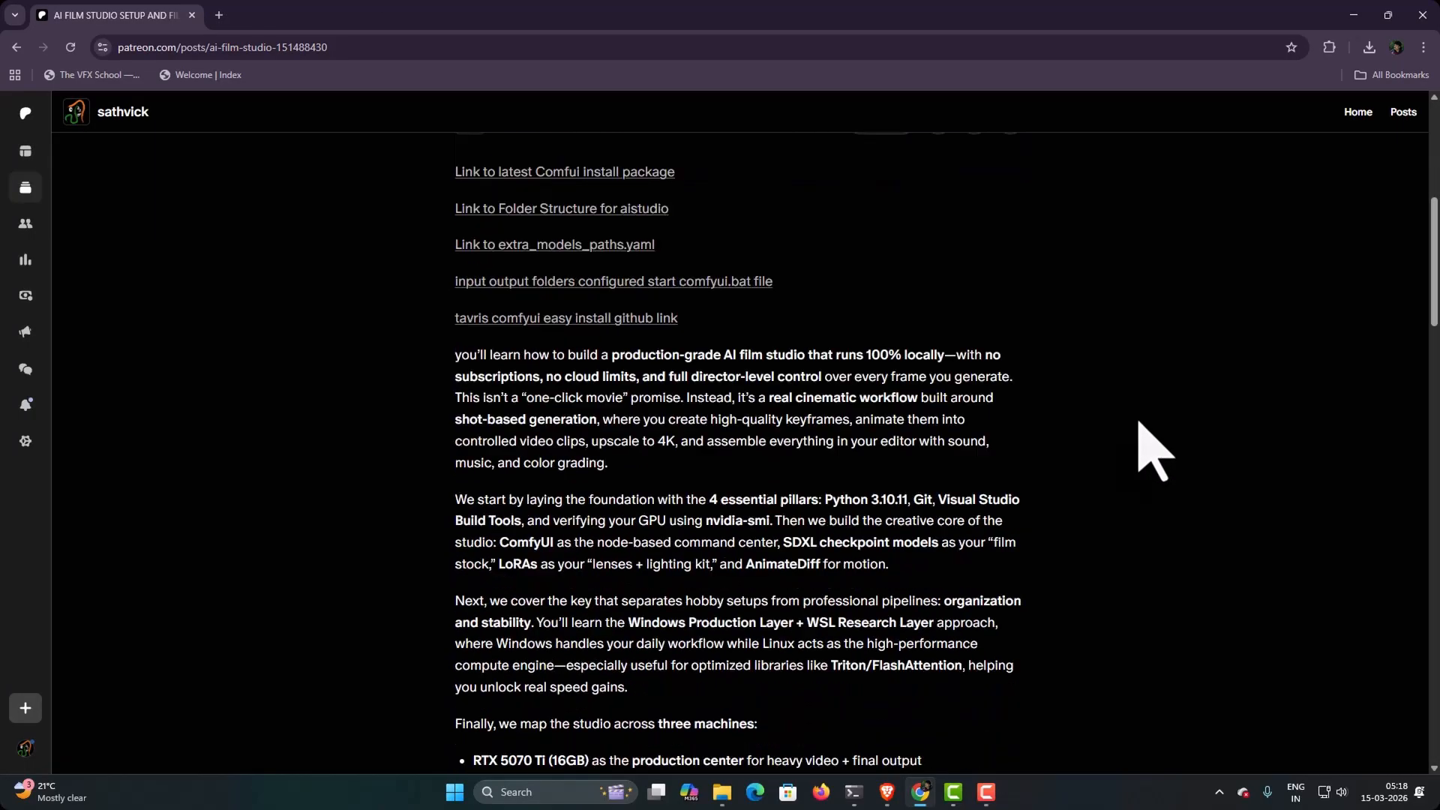
scroll(1139, 414, down, 5)
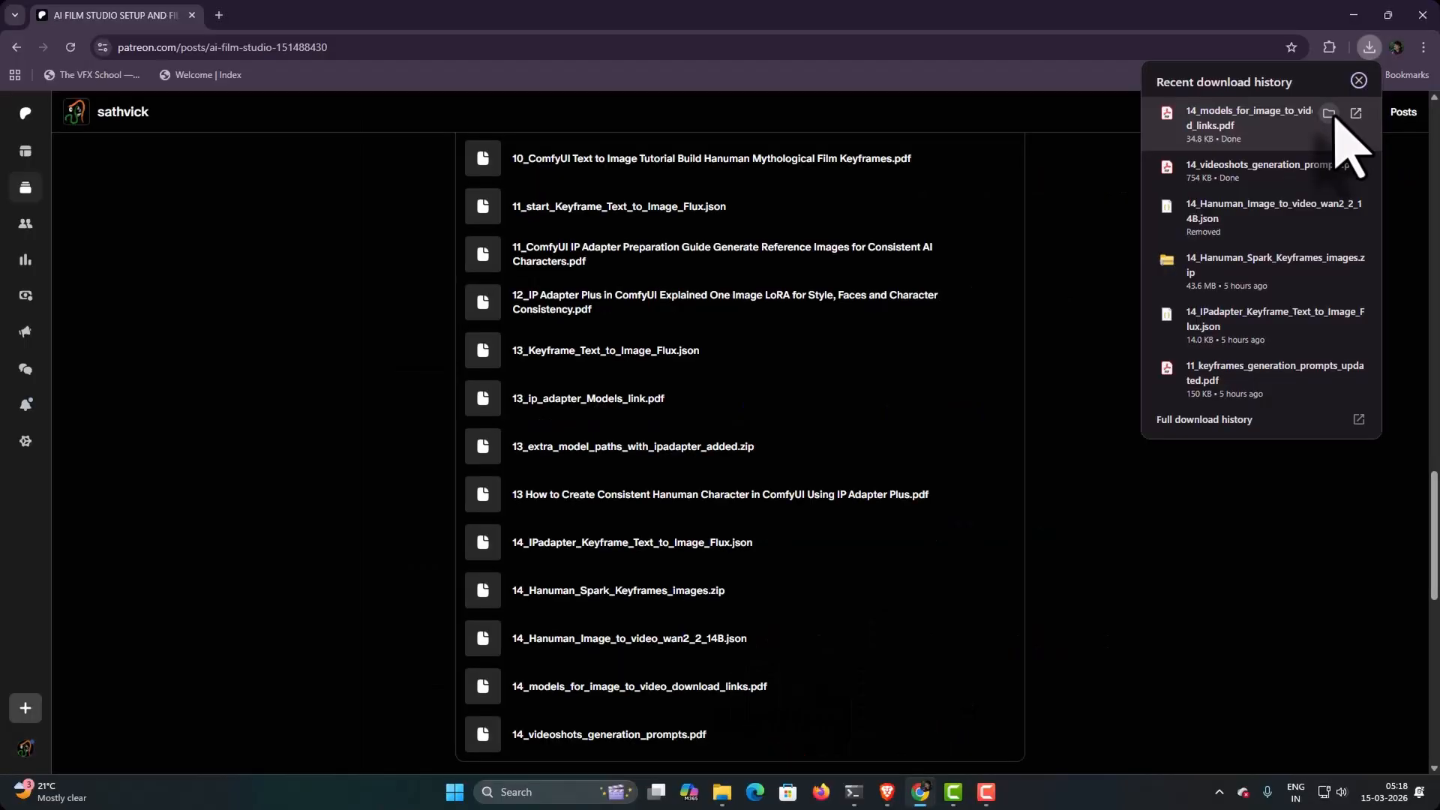
click(1328, 112)
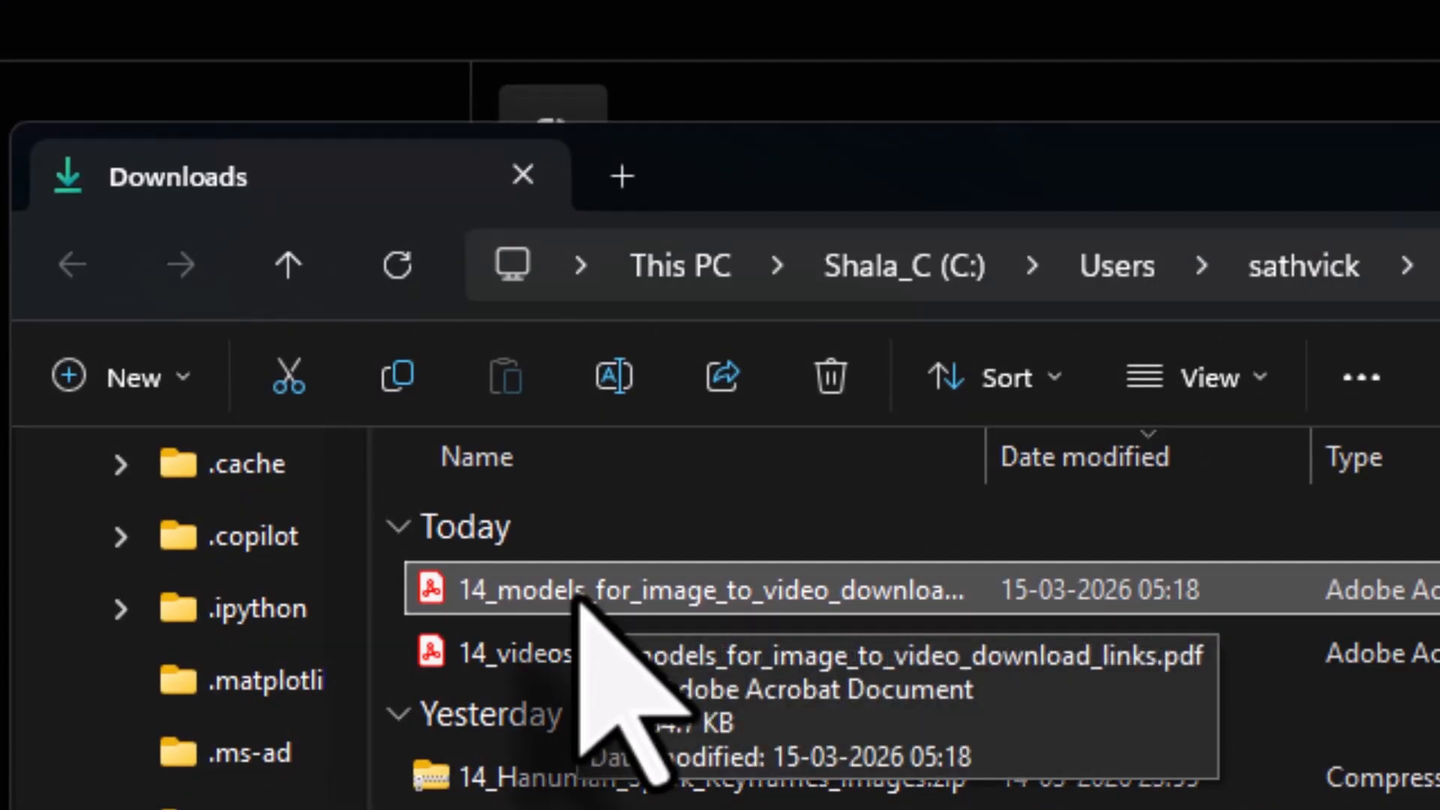
- Open 14_models_for_image_to_video_download_links.pdf and review the Wan 2.2 model links and their target folders
double_click(577, 593)
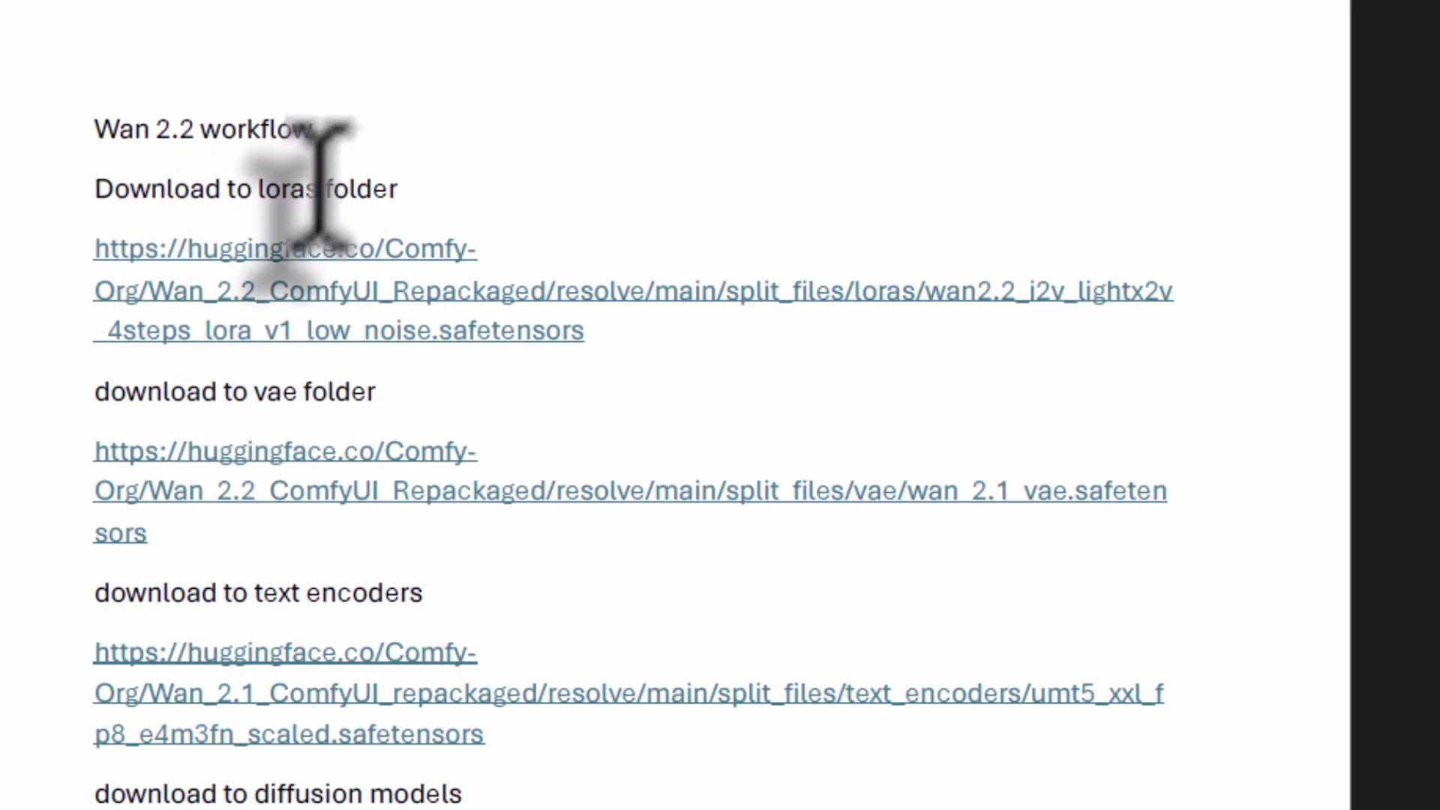
scroll(322, 370, down, 2)
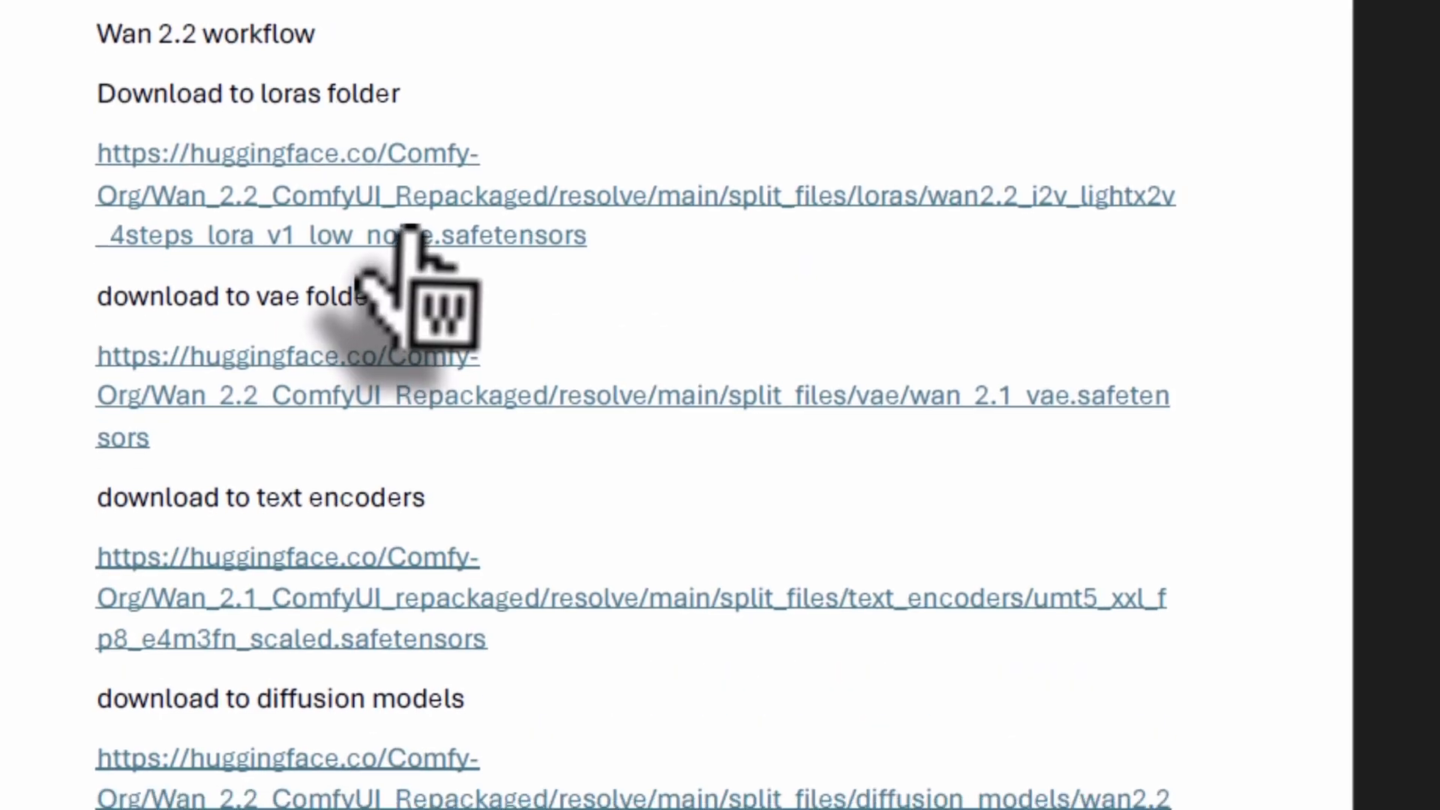
scroll(411, 312, down, 5)
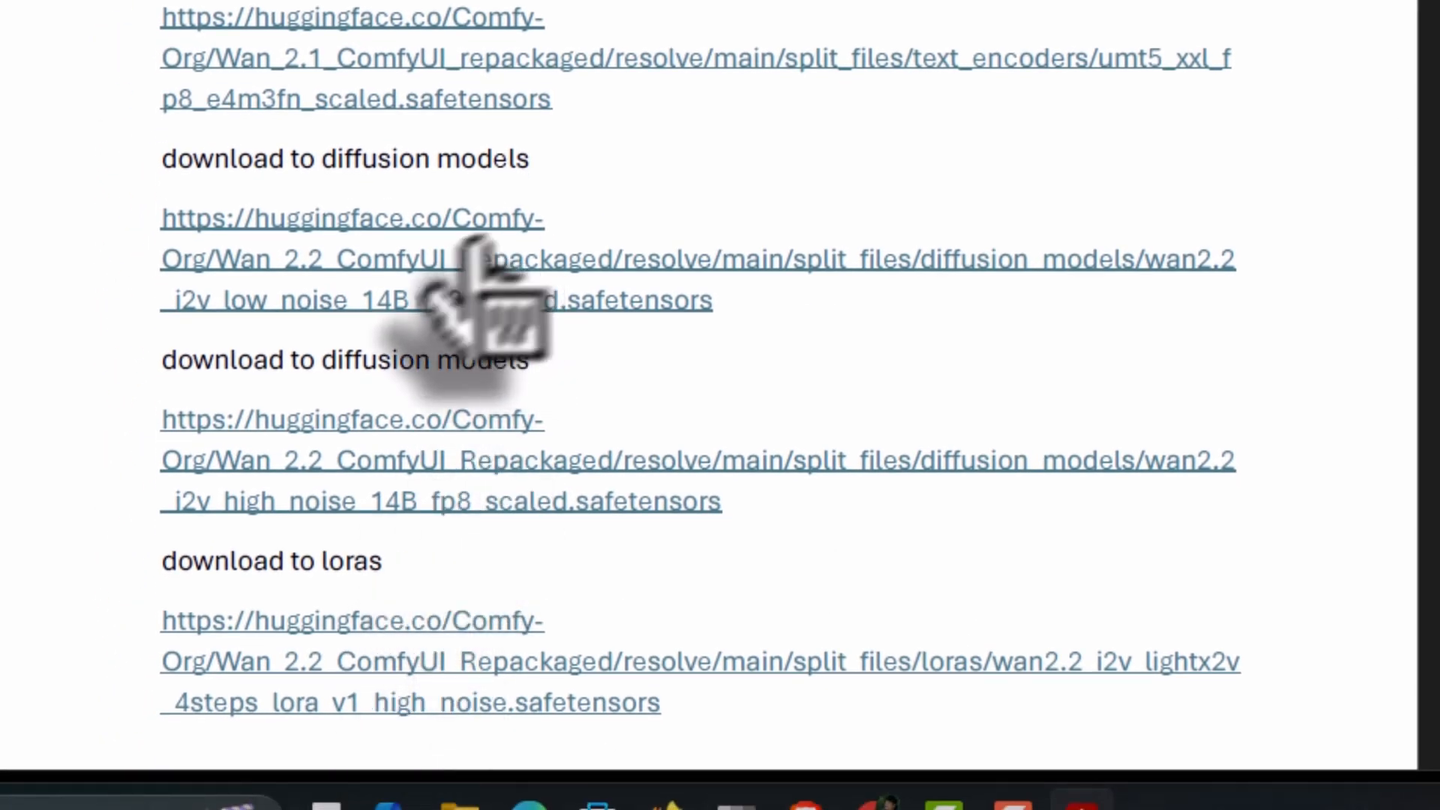
scroll(468, 150, up, 4)
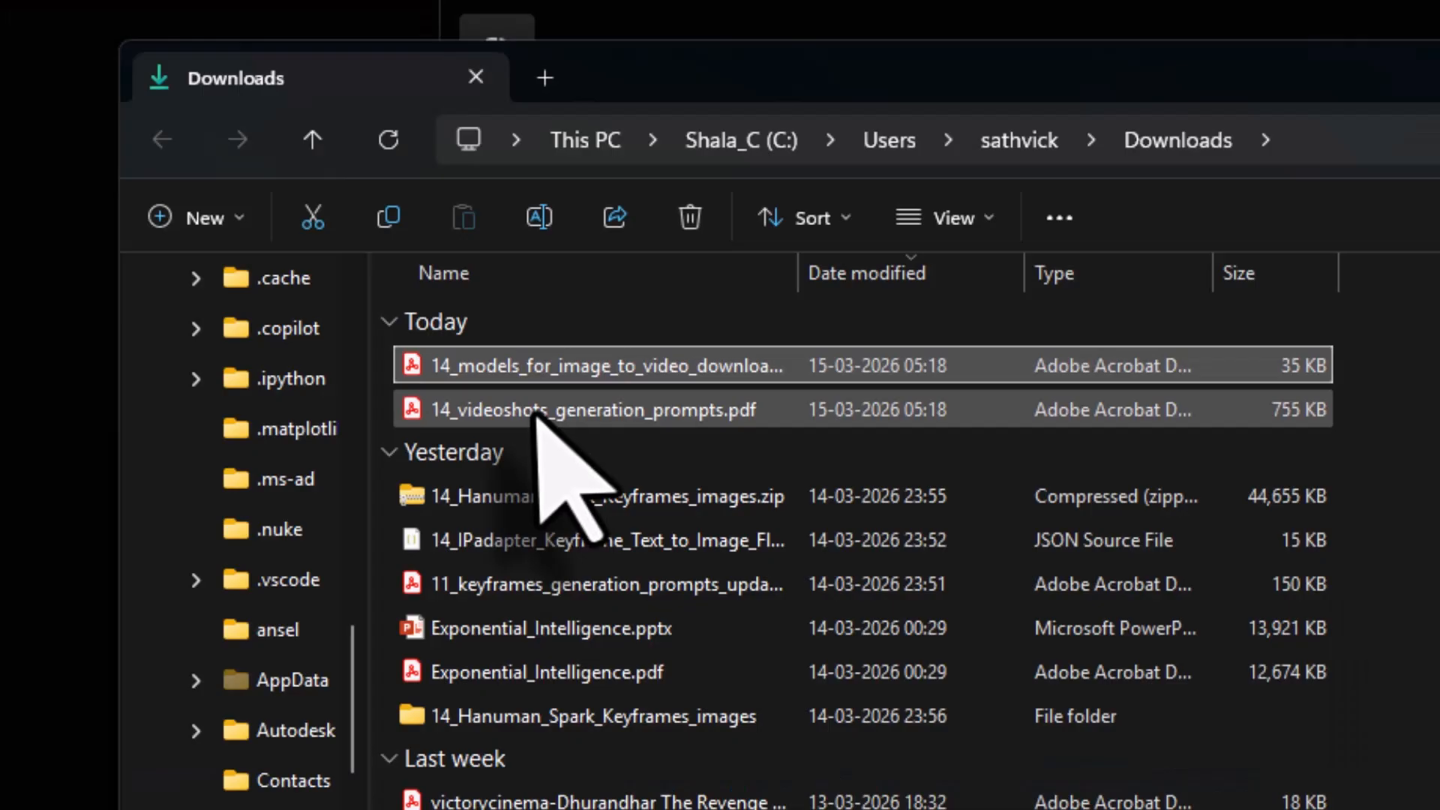
- Open 14_videoshots_generation_prompts.pdf and copy the motion prompt for Shot 1, "The Impossible Distance"
click(547, 410)
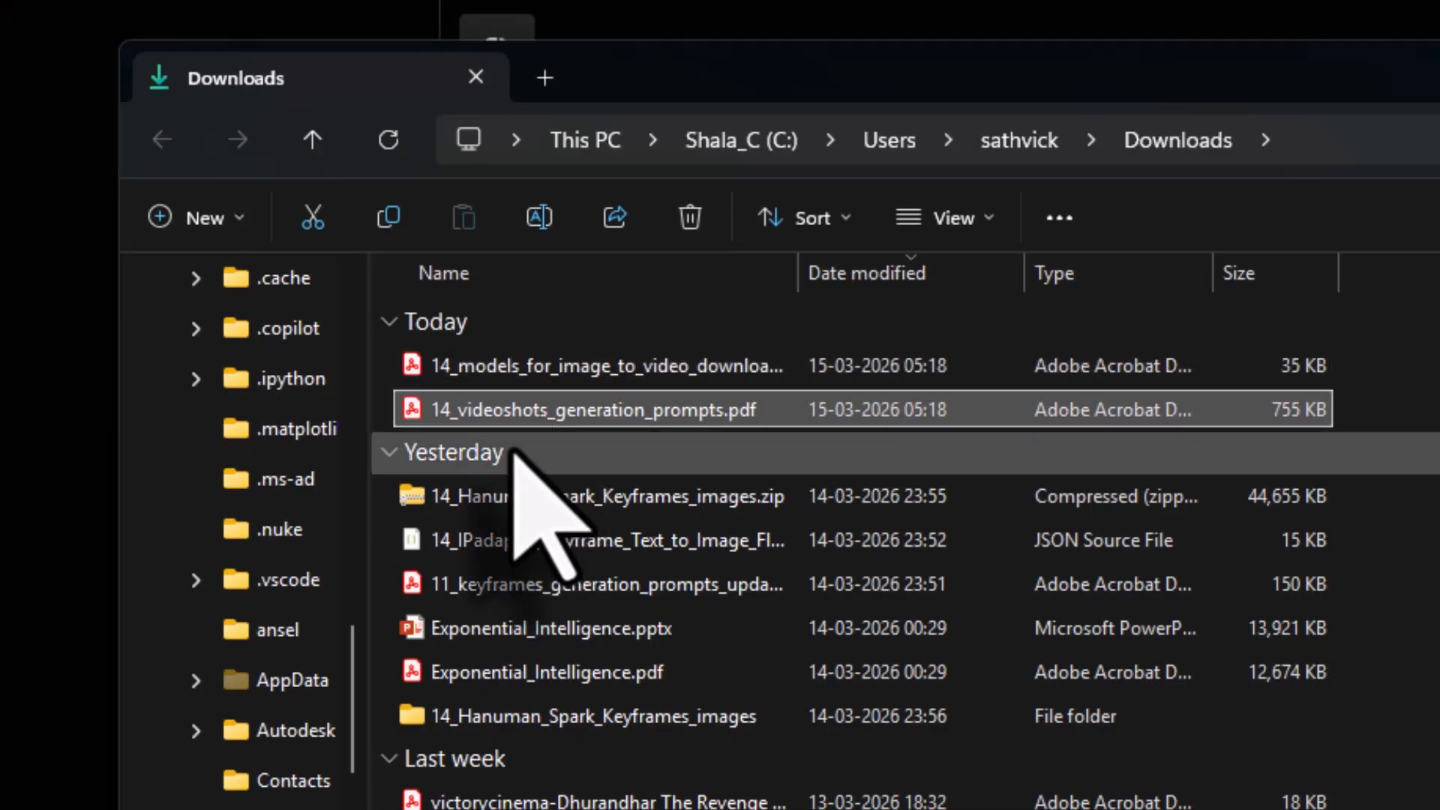
double_click(554, 409)
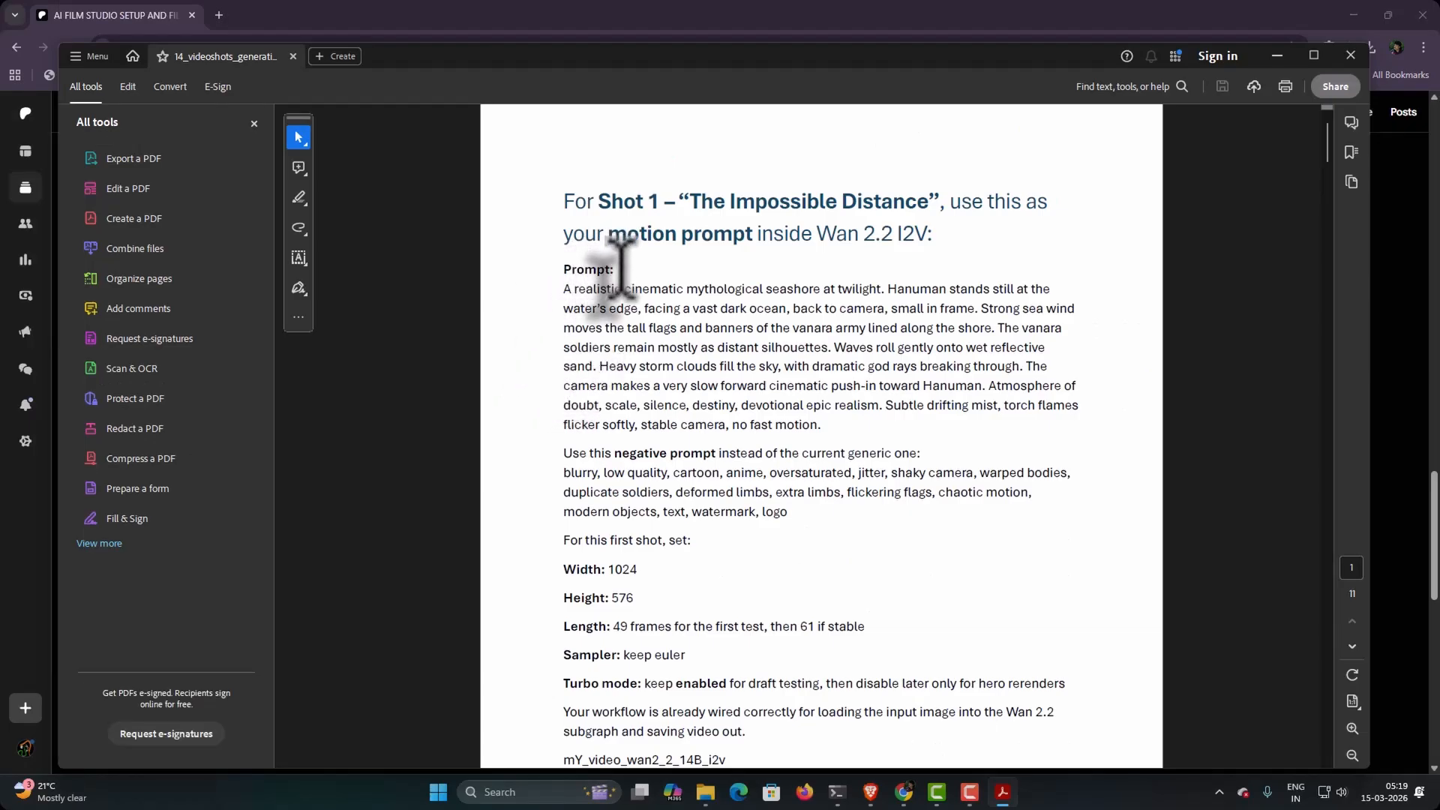
scroll(776, 372, down, 1)
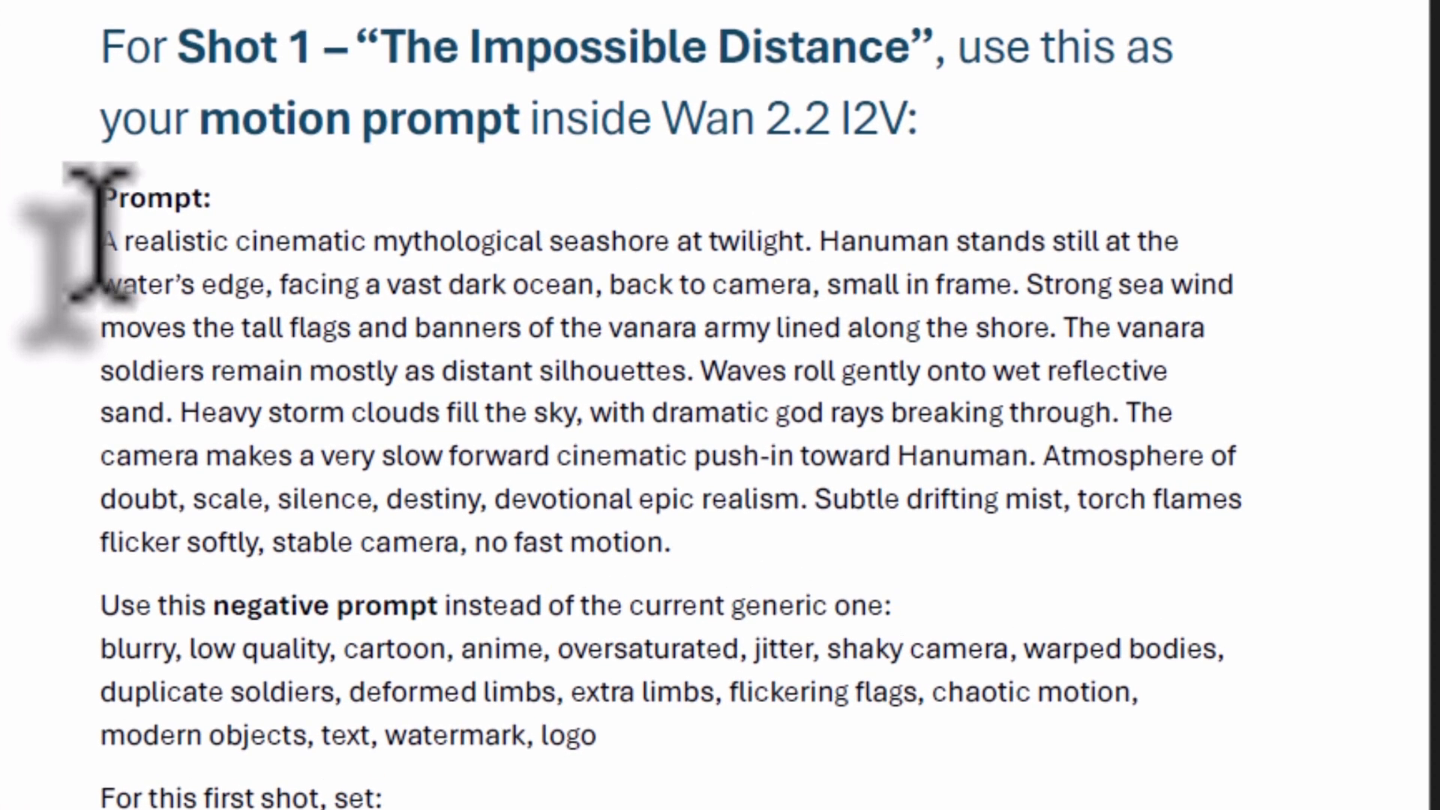
drag(100, 241, 671, 541)
drag(480, 244, 480, 244)
click(506, 273)
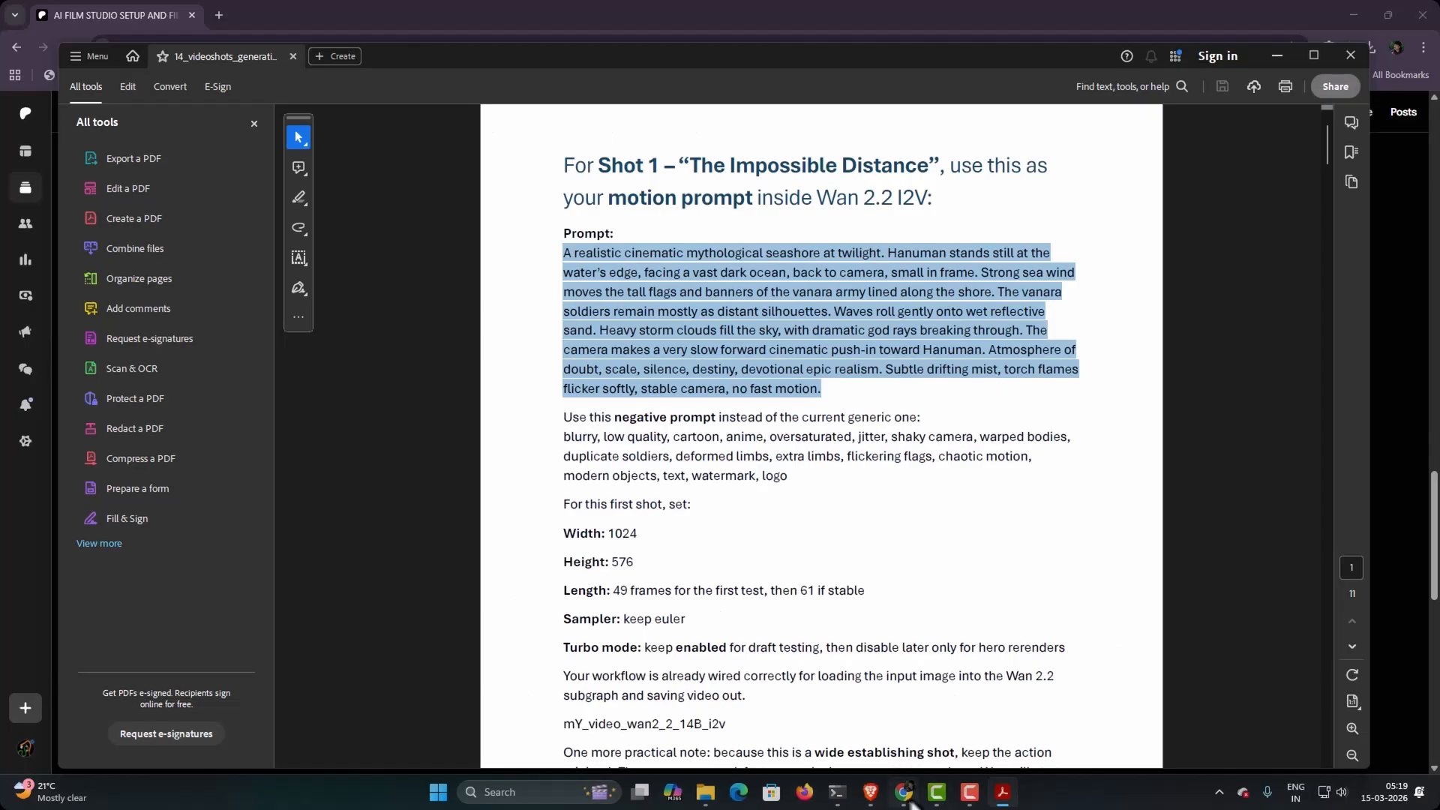
- Return to ComfyUI and load Keyframe01A.png from aistudio\renders\hanuman into the Load Image node
click(870, 792)
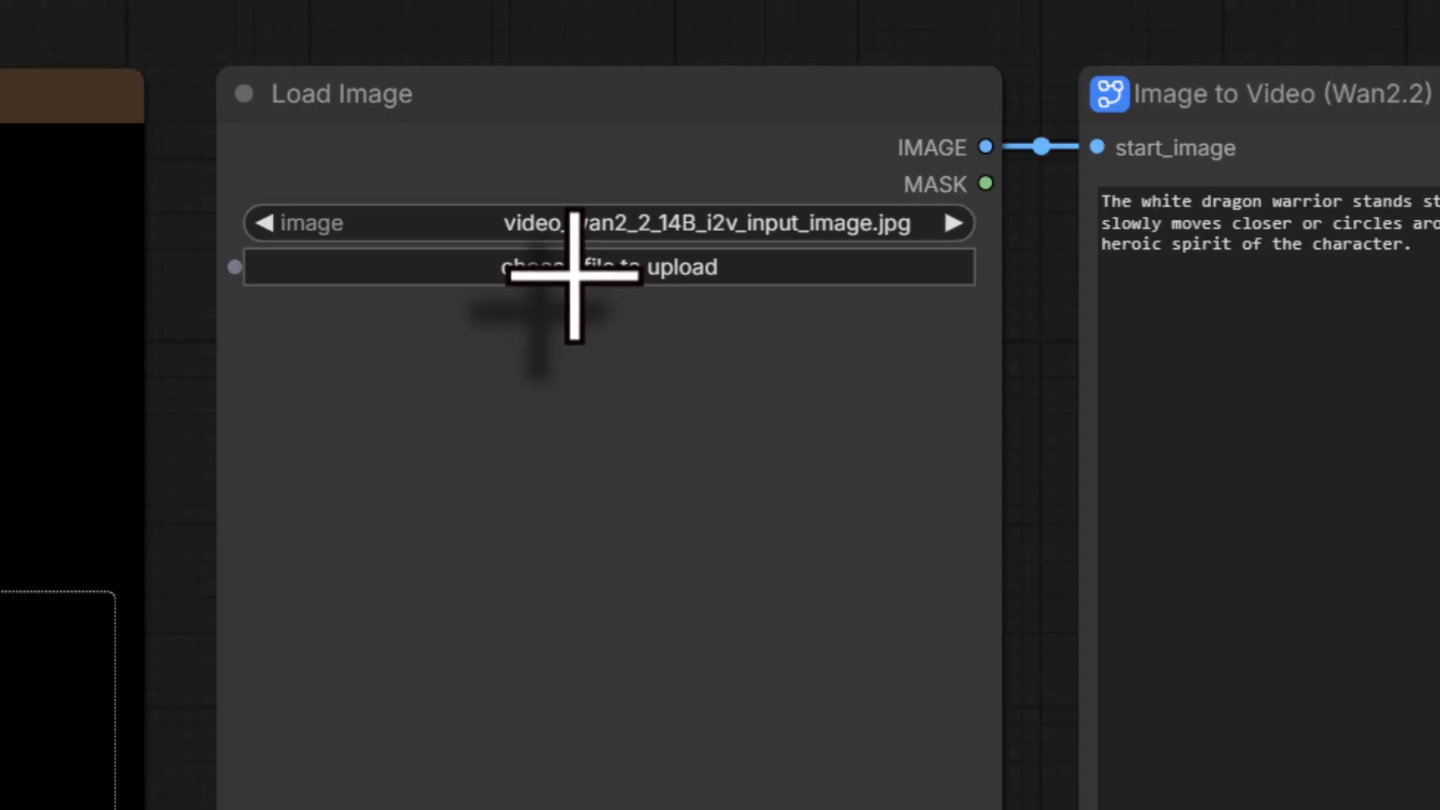
click(574, 270)
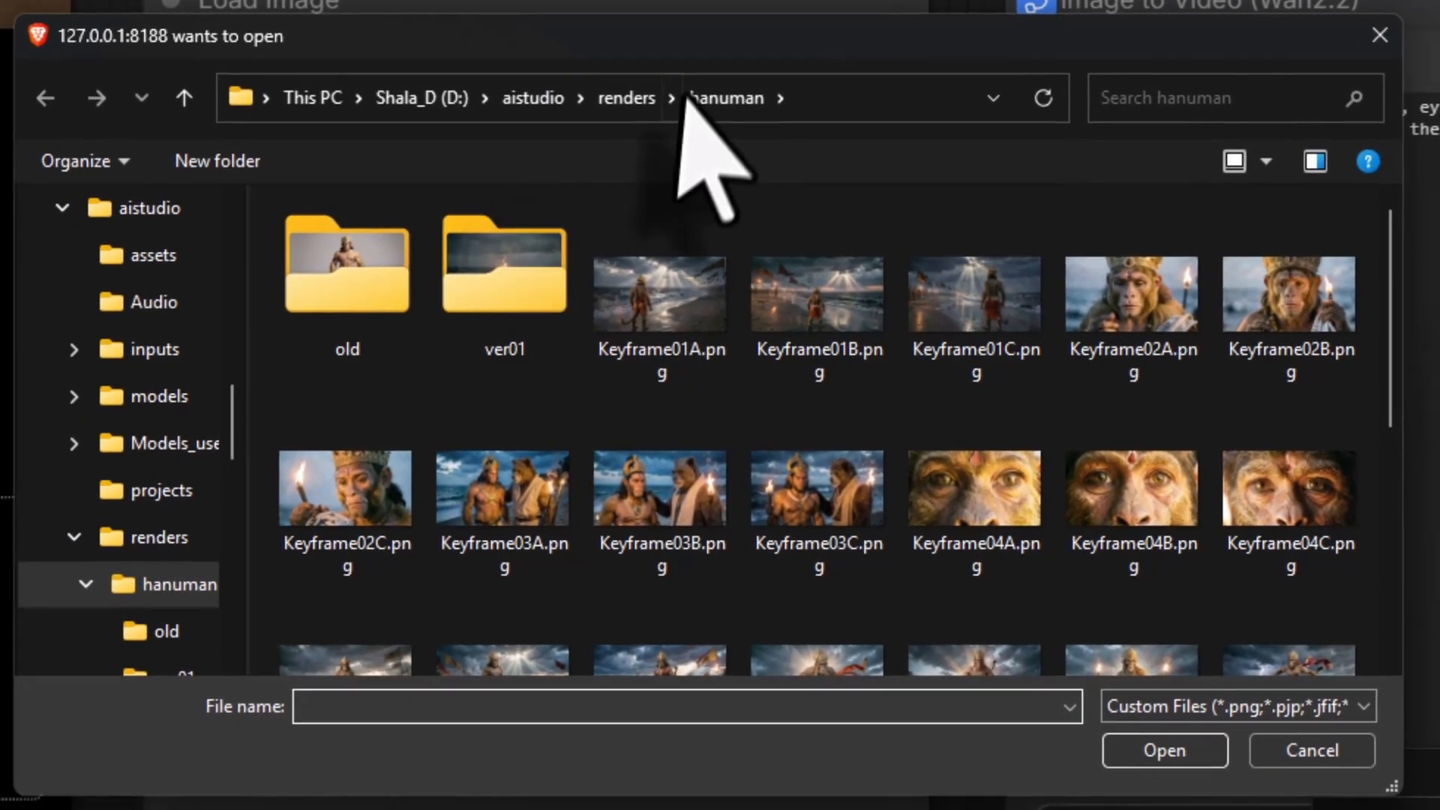
click(712, 240)
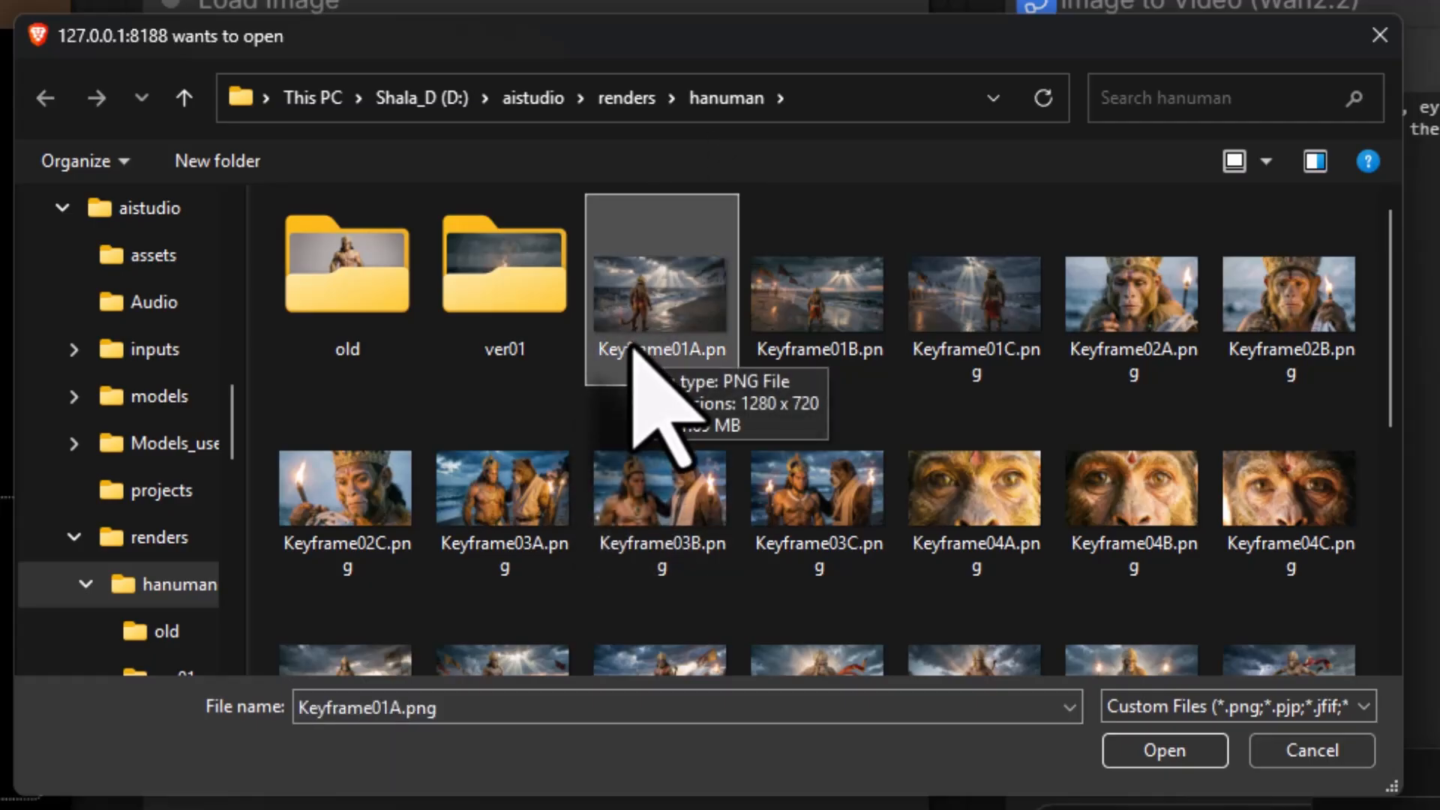
click(1151, 754)
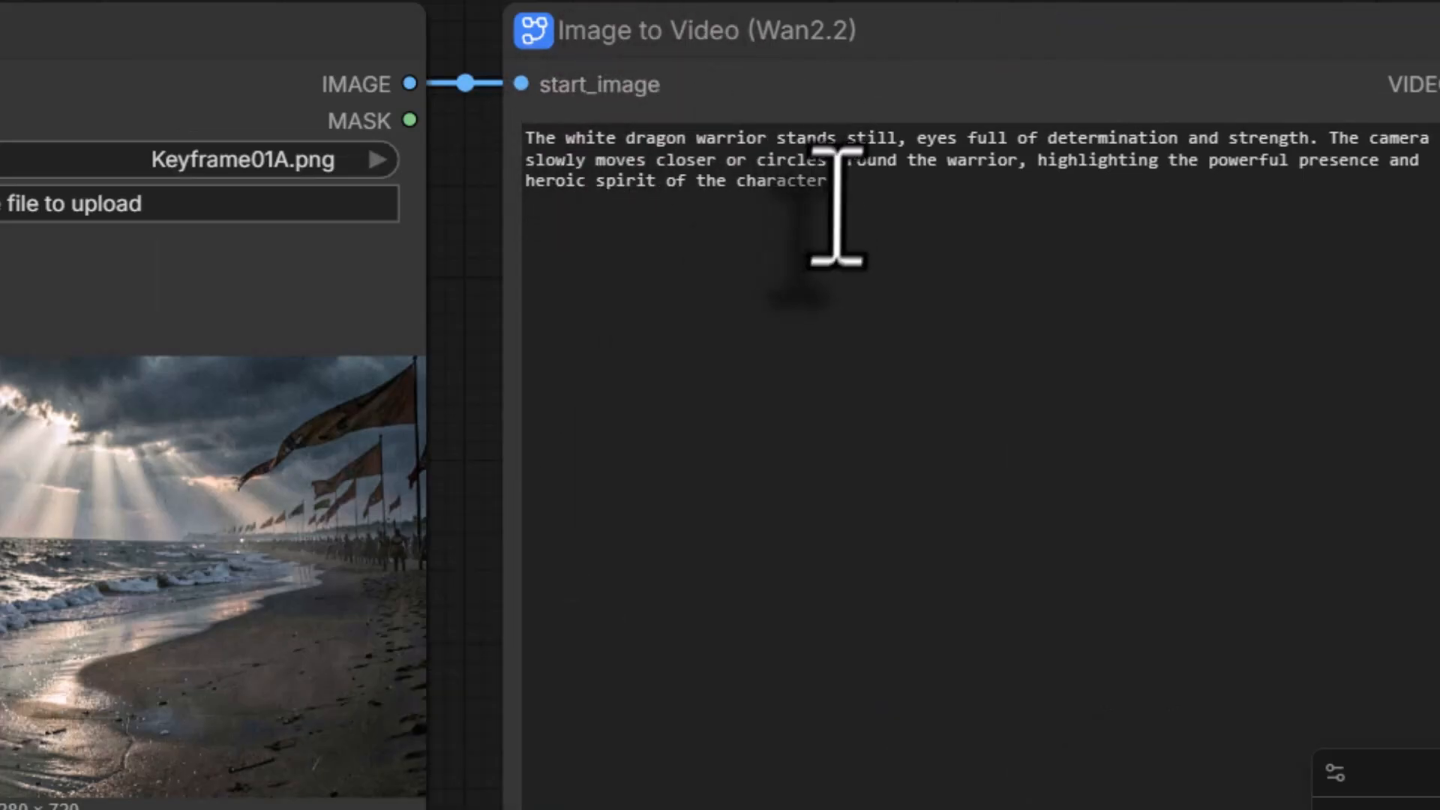
- Replace the prompt in the Image to Video (Wan2.2) node with the copied Shot 1 motion prompt
drag(842, 215, 509, 120)
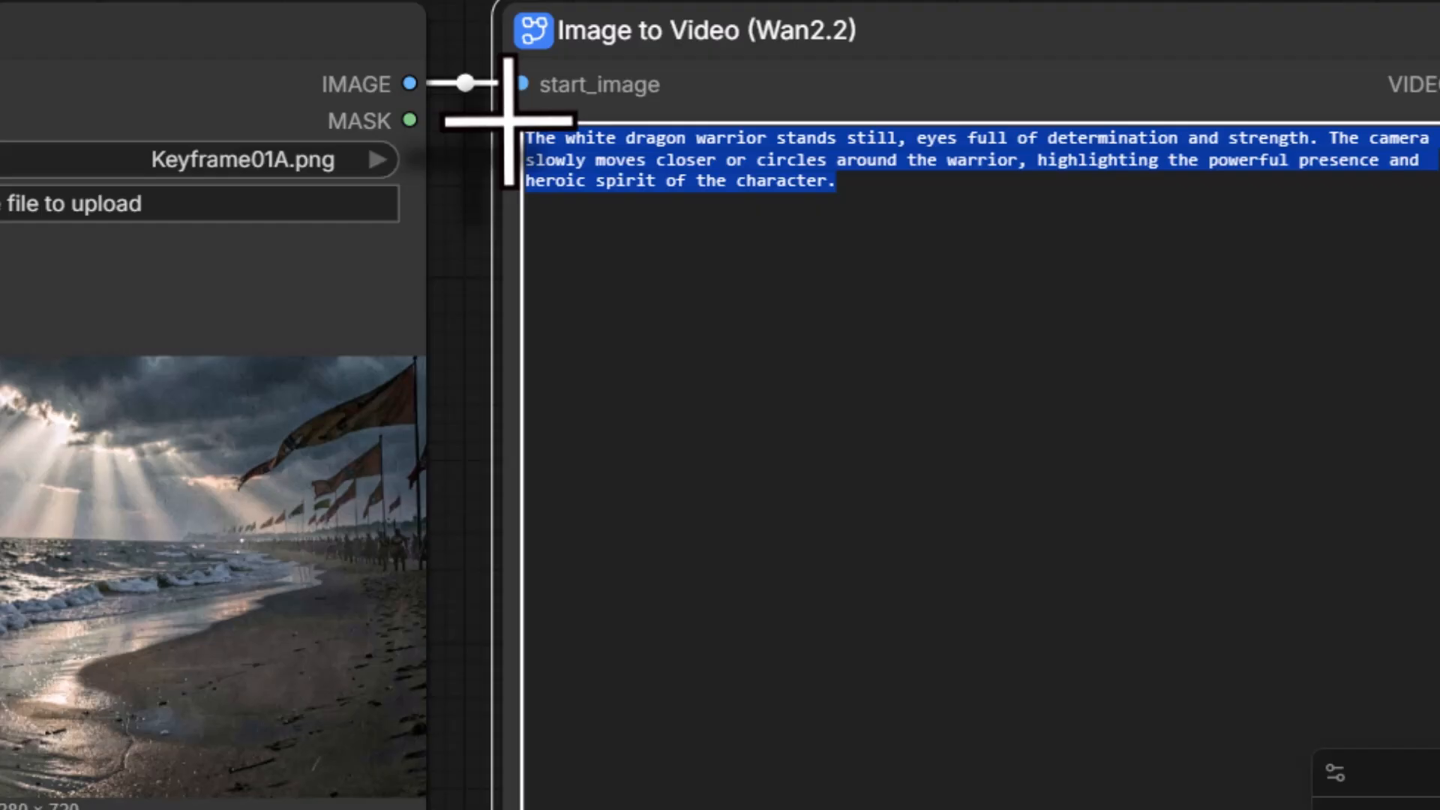
key(BackSpace)
right_click(730, 278)
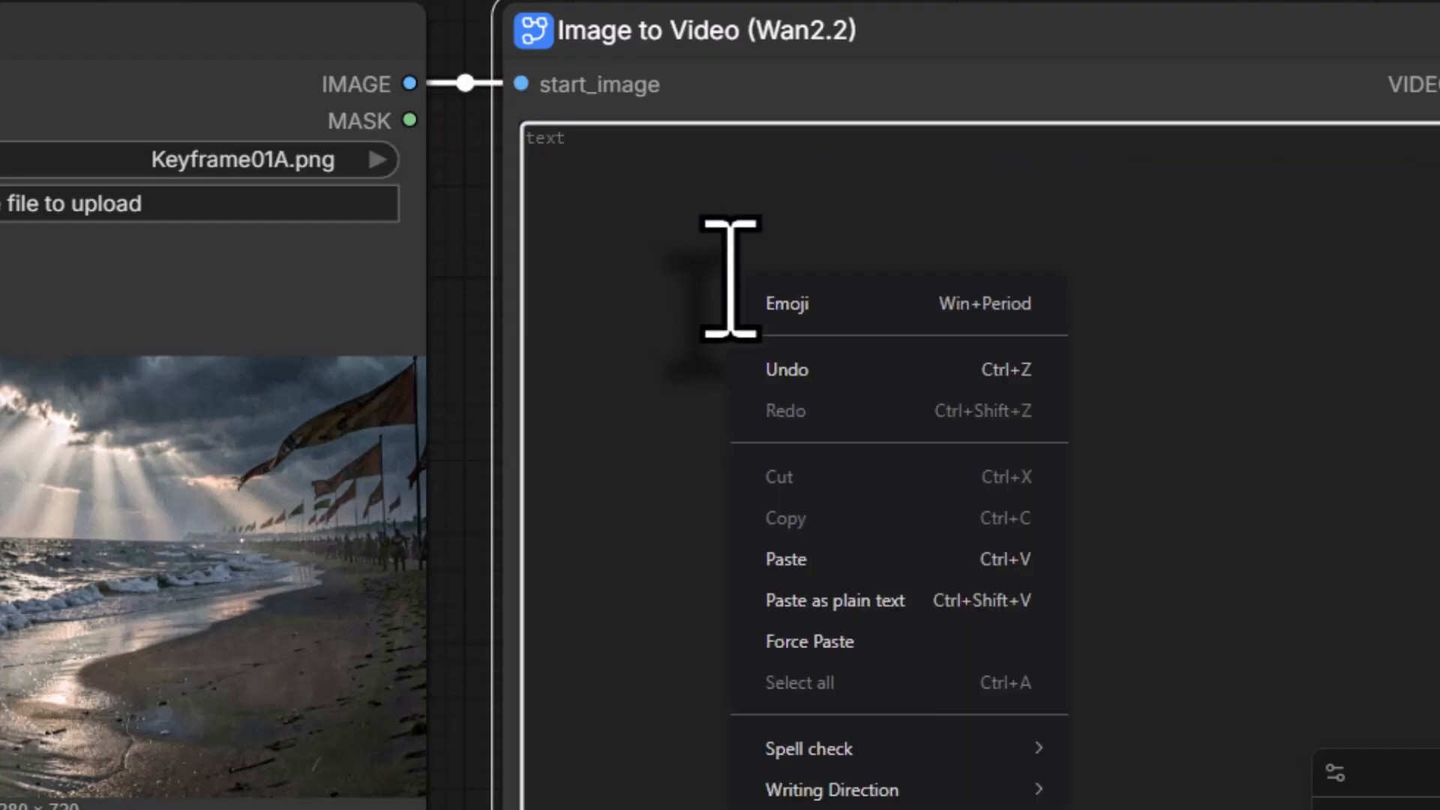
click(834, 559)
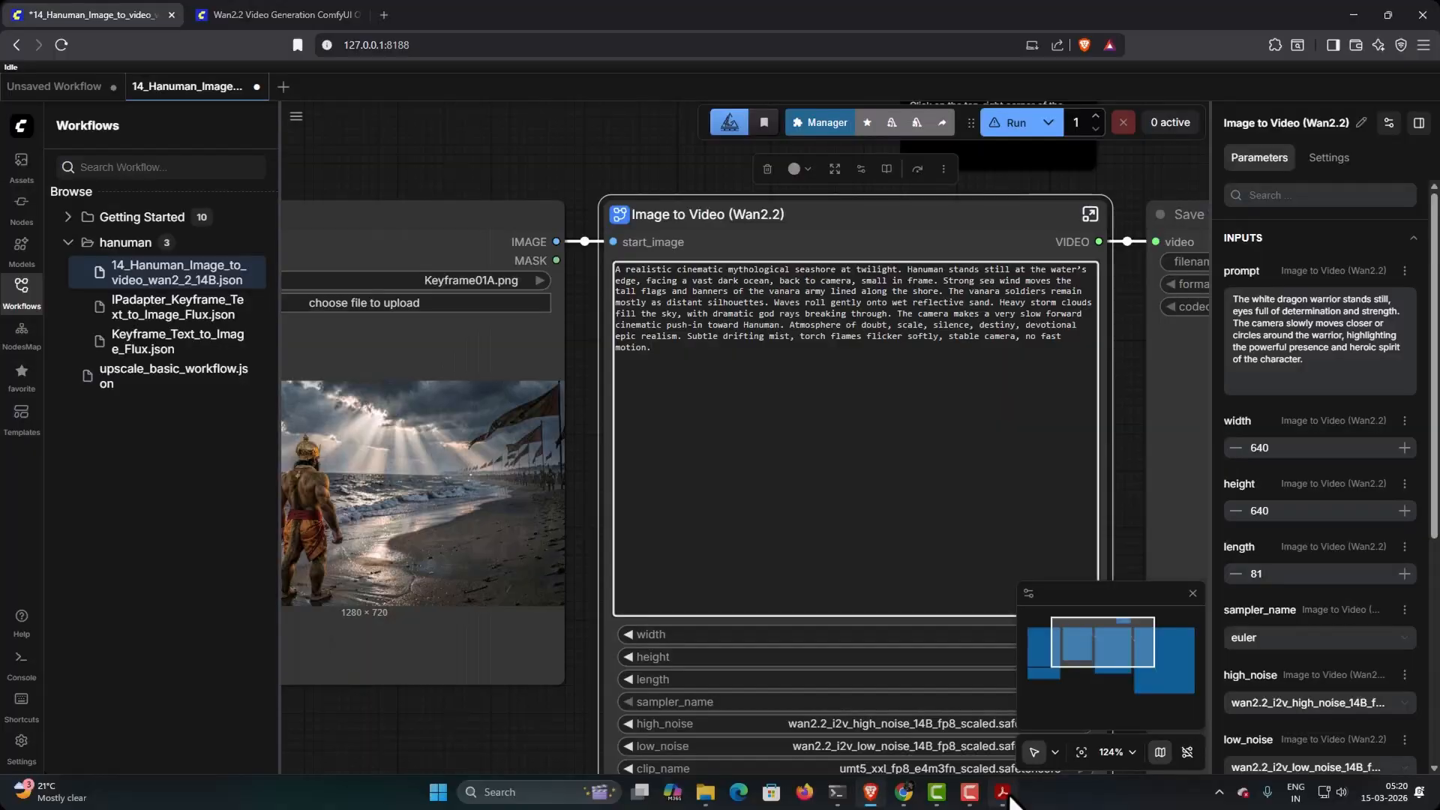
- Copy the Shot 1 negative prompt from 14_videoshots_generation_prompts.pdf and return to ComfyUI
click(1003, 792)
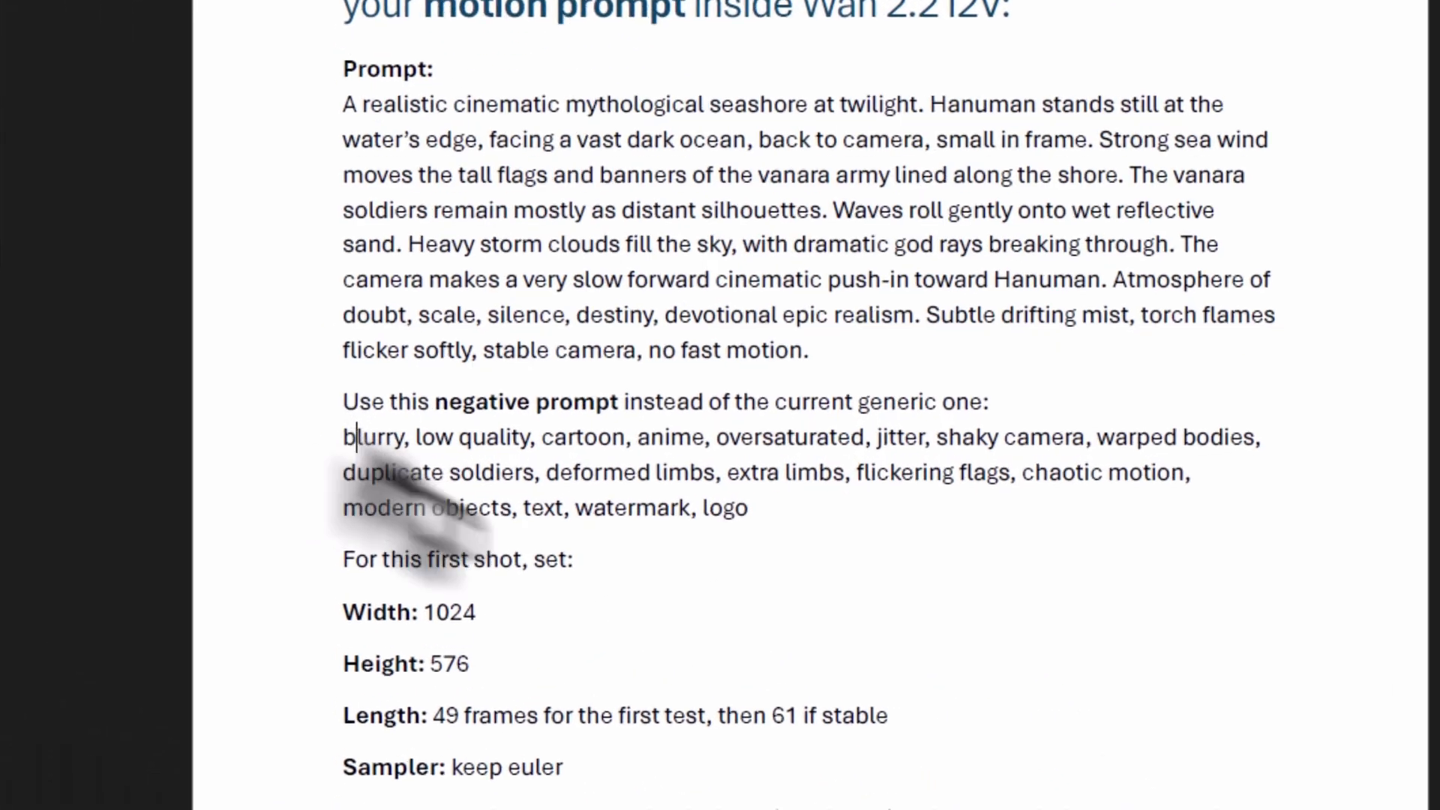
drag(564, 436, 774, 476)
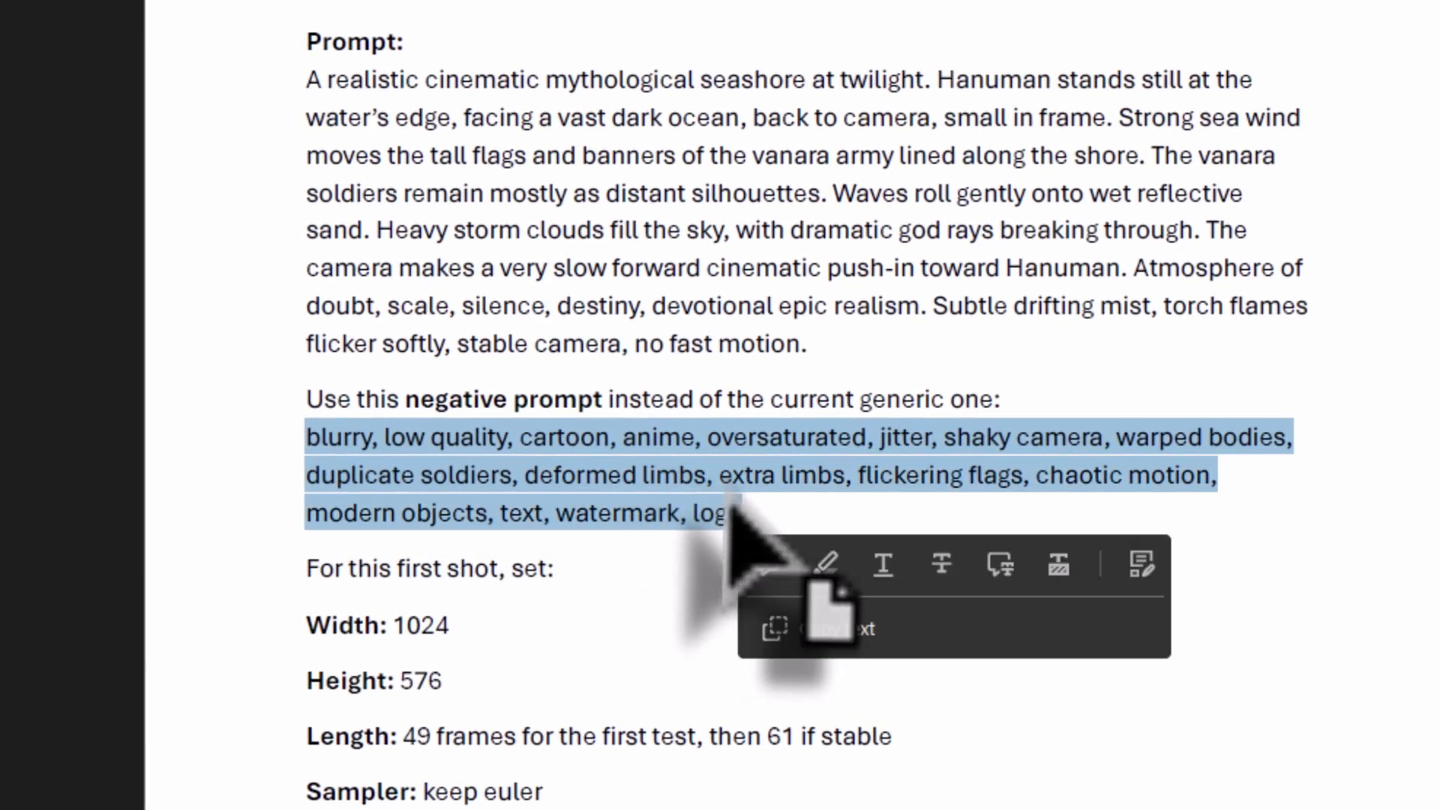
right_click(548, 438)
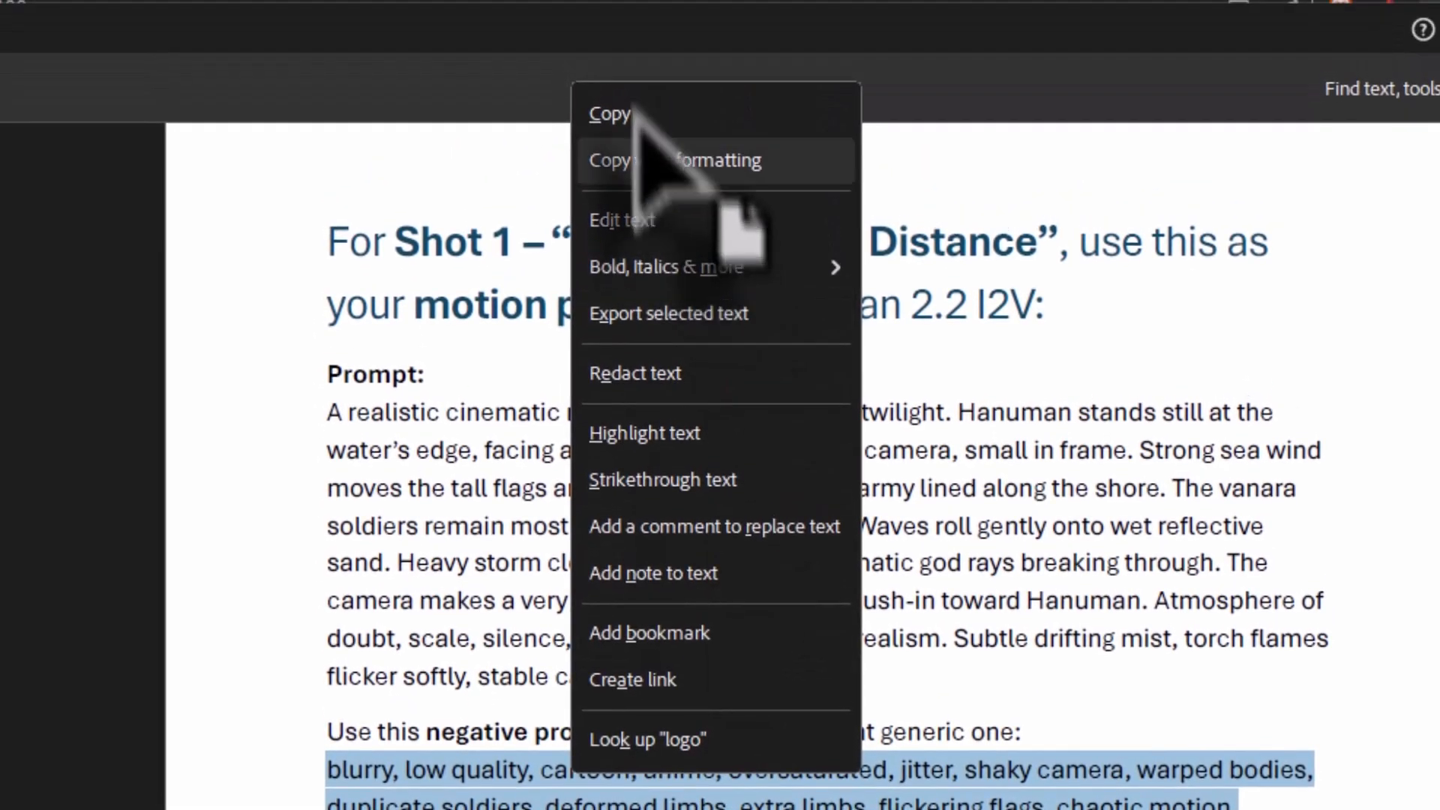
click(630, 114)
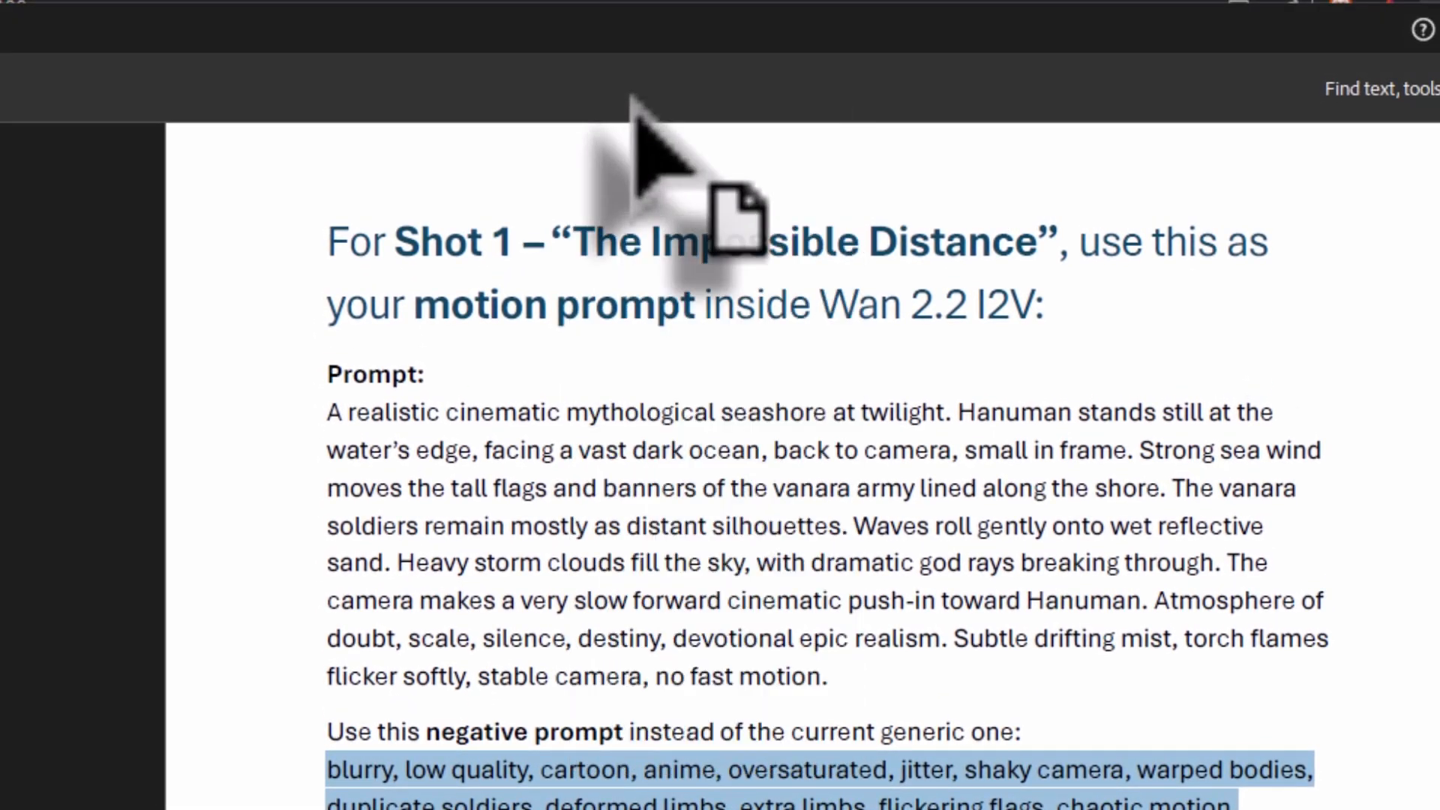
click(876, 739)
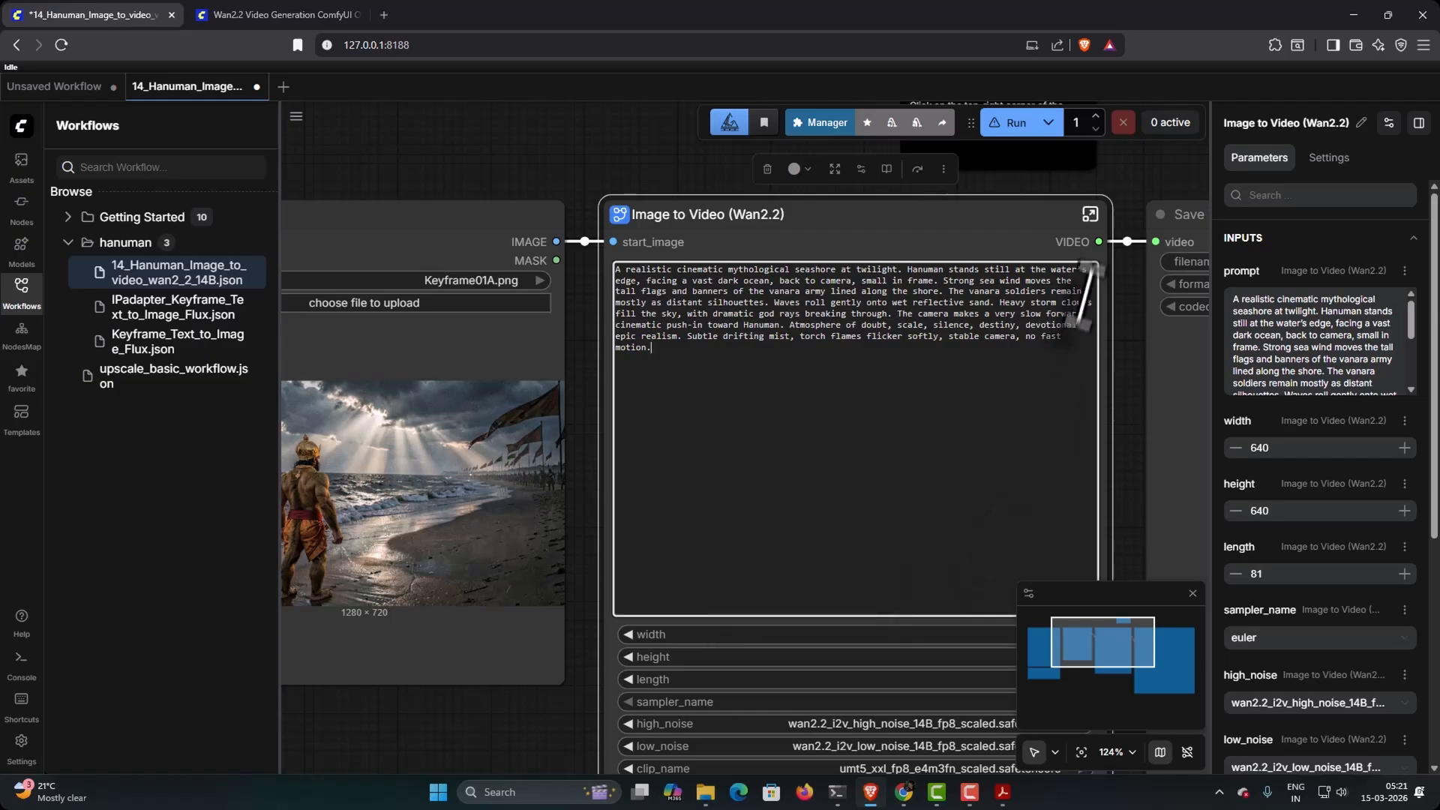
- Inside the Image to Video (Wan2.2) subgraph, replace the Negative Prompt text with the copied one and return to the main workflow
click(1087, 216)
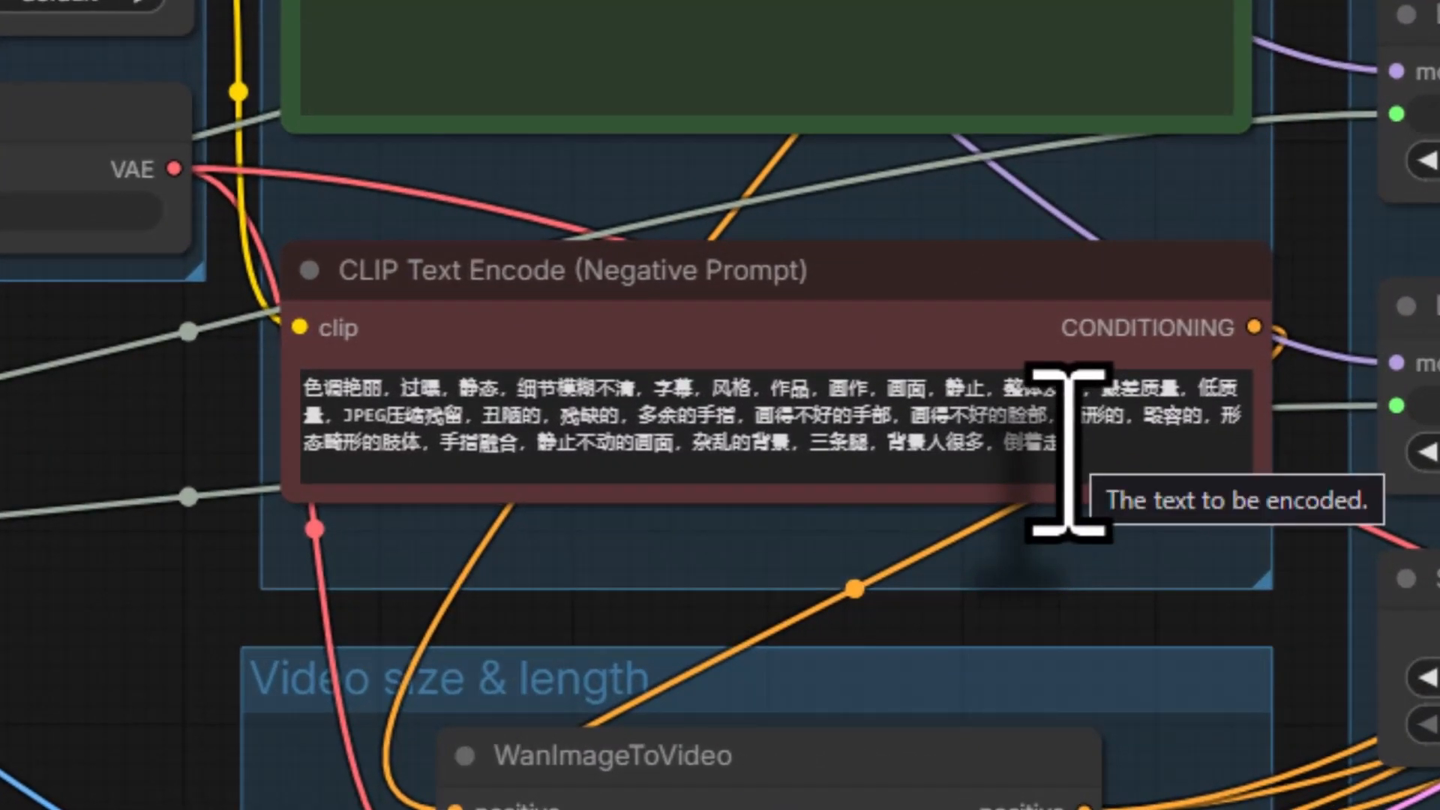
drag(1069, 451, 193, 392)
key(BackSpace)
right_click(440, 438)
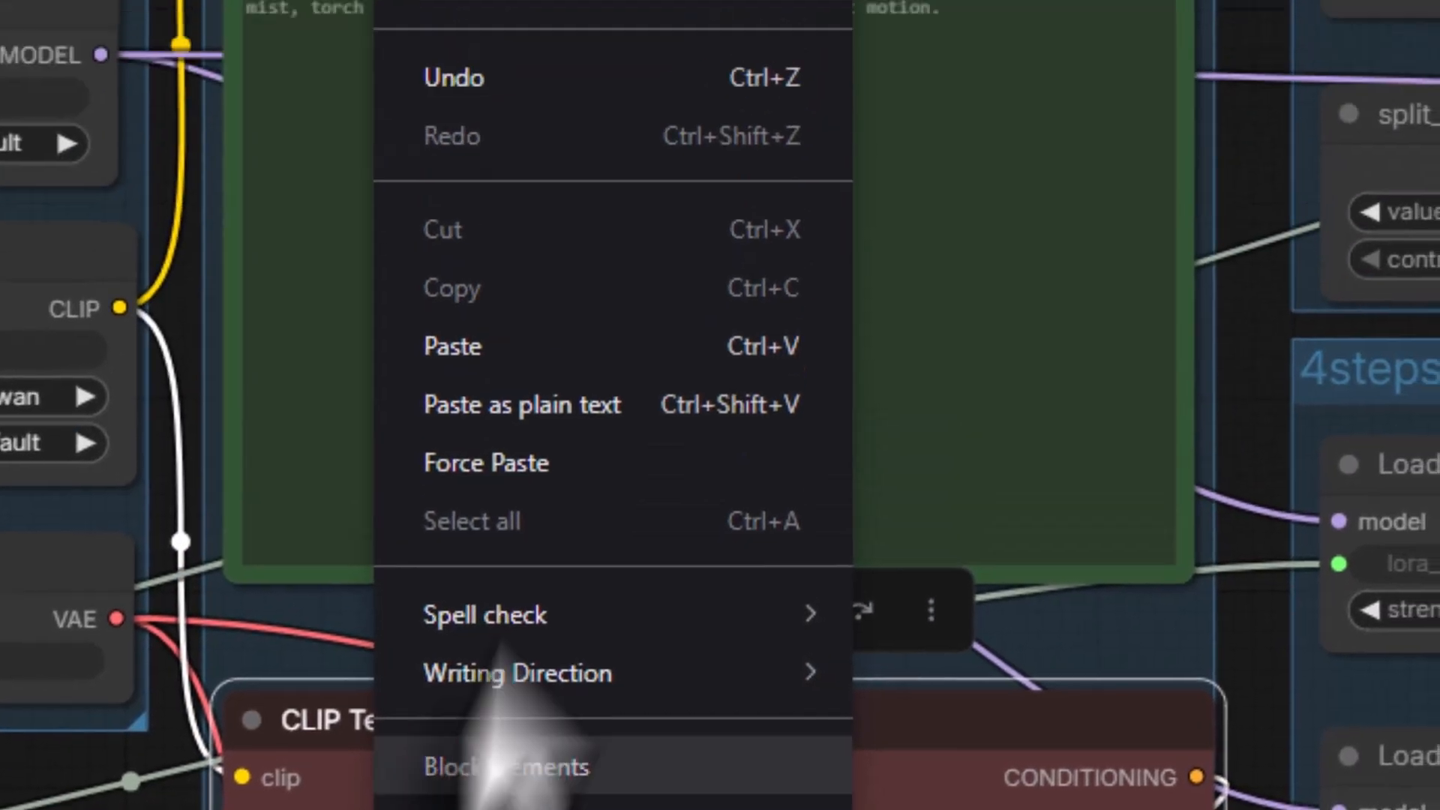
click(569, 0)
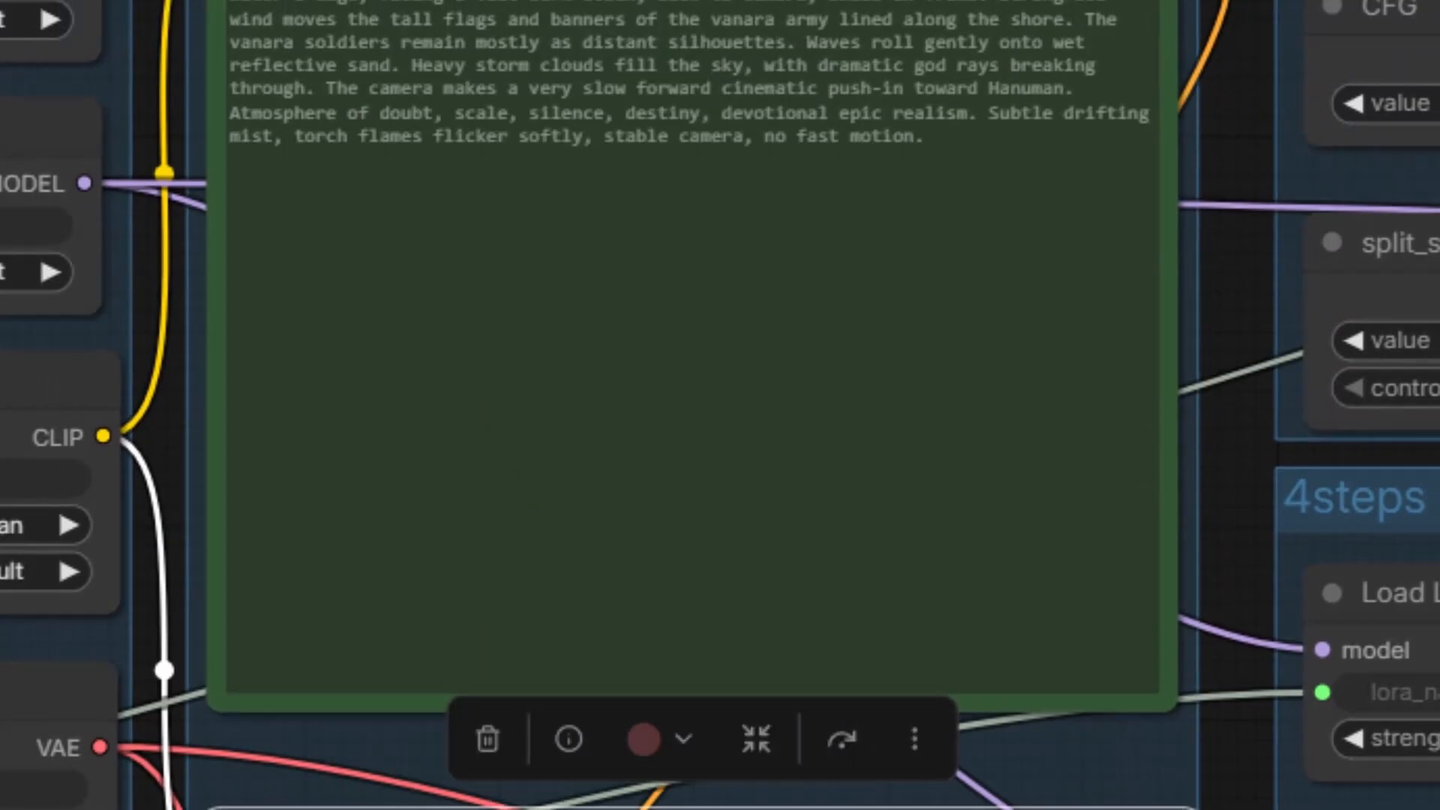
scroll(771, 450, up, 4)
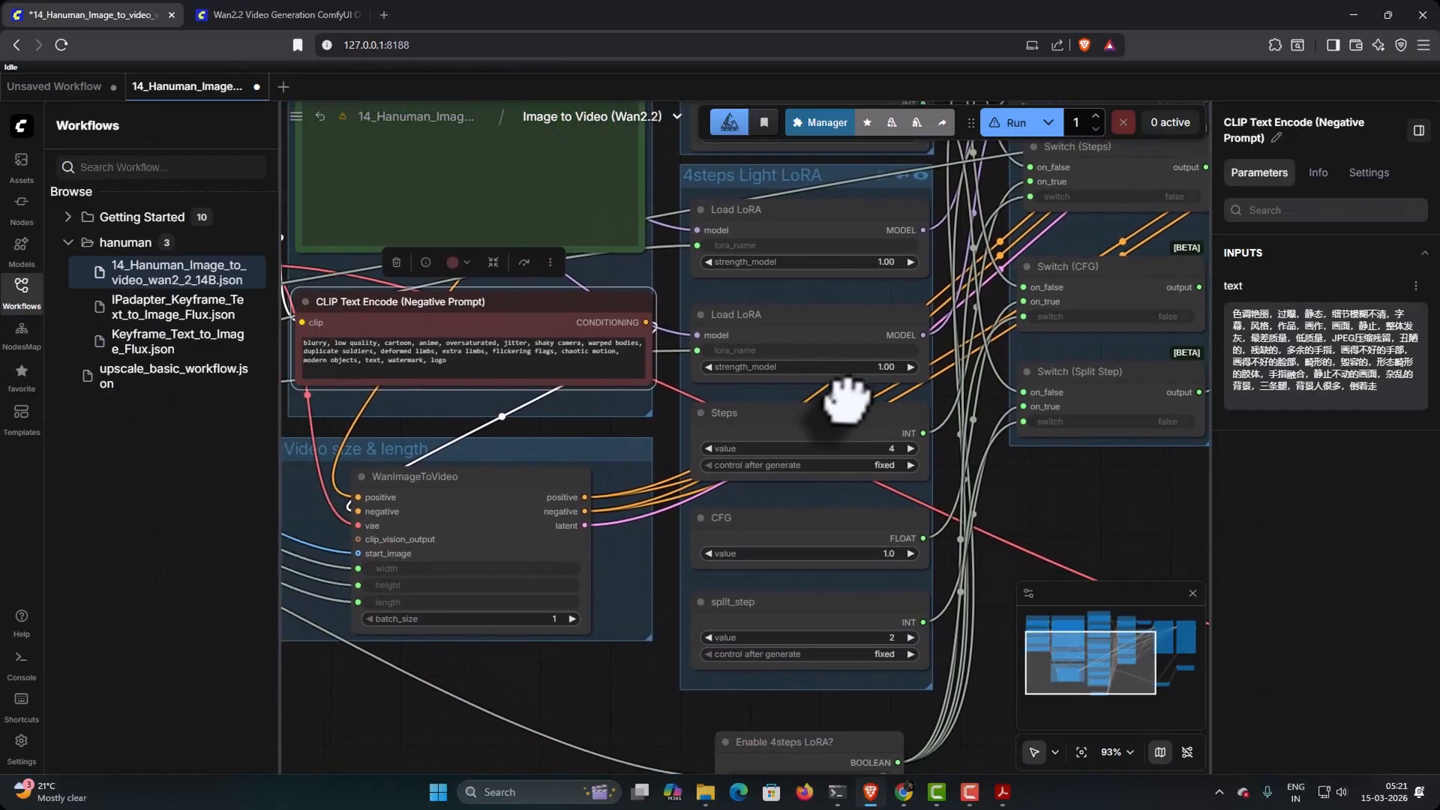
drag(846, 400, 895, 673)
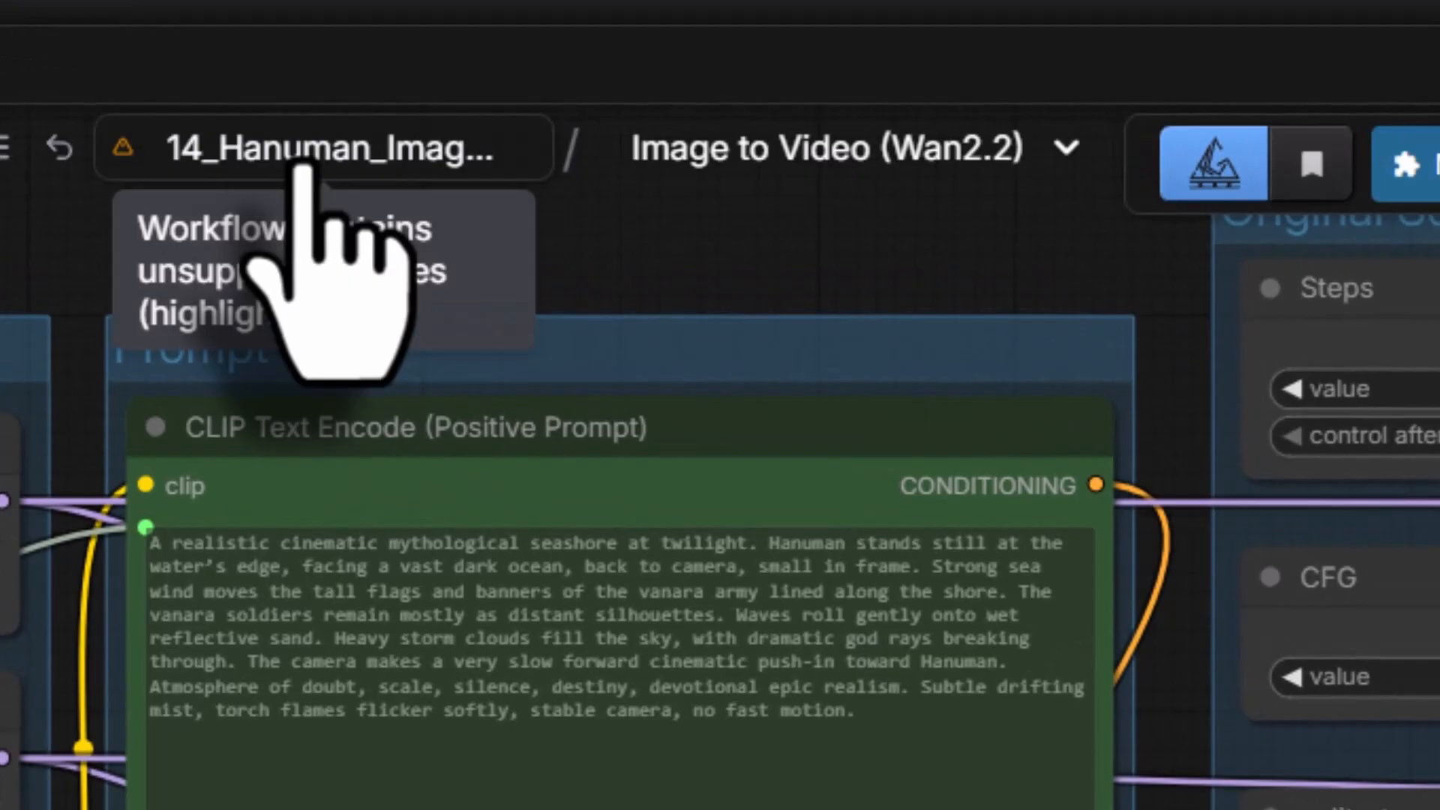
click(304, 162)
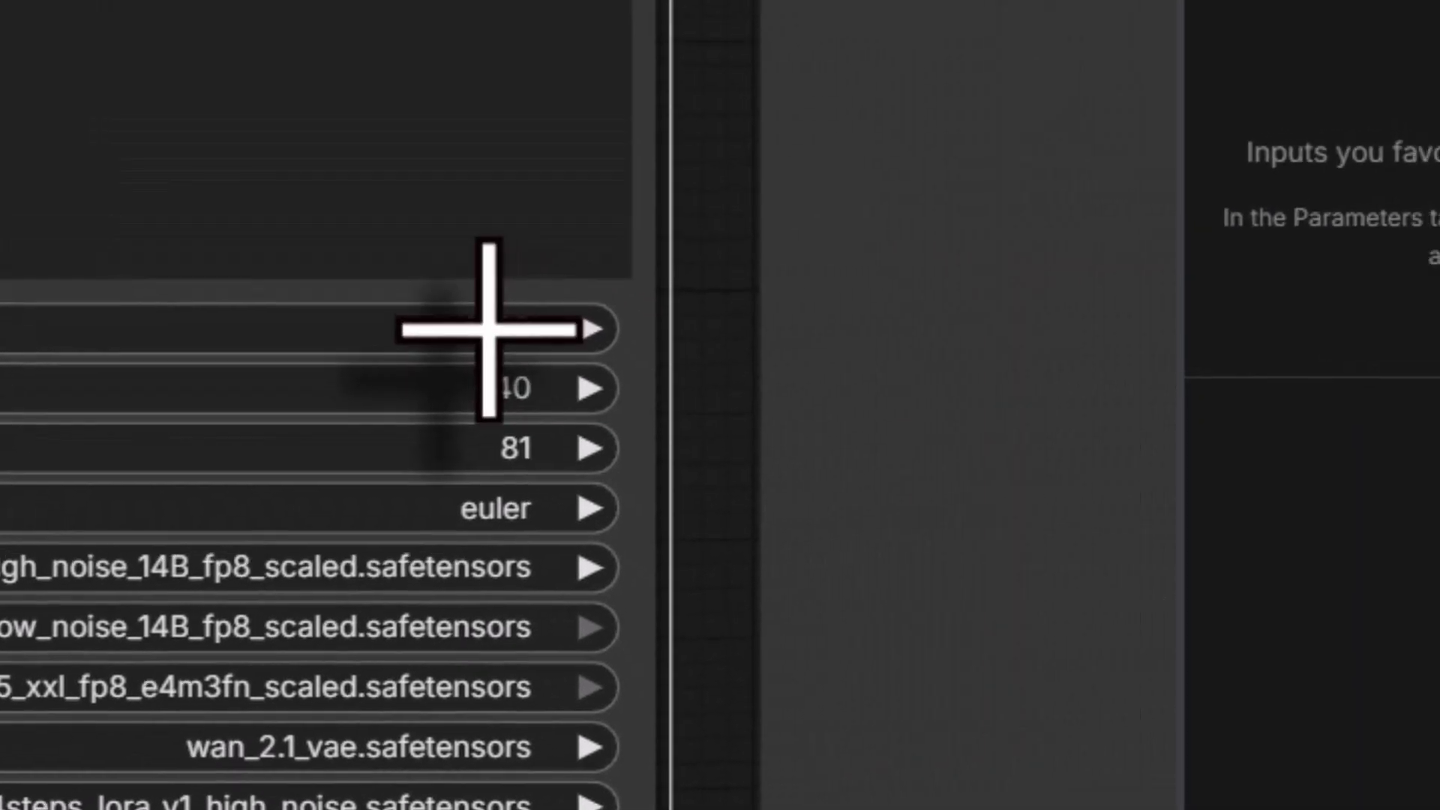
- Set the Image to Video node's width to 1024, height to 576 and length to 101
click(489, 330)
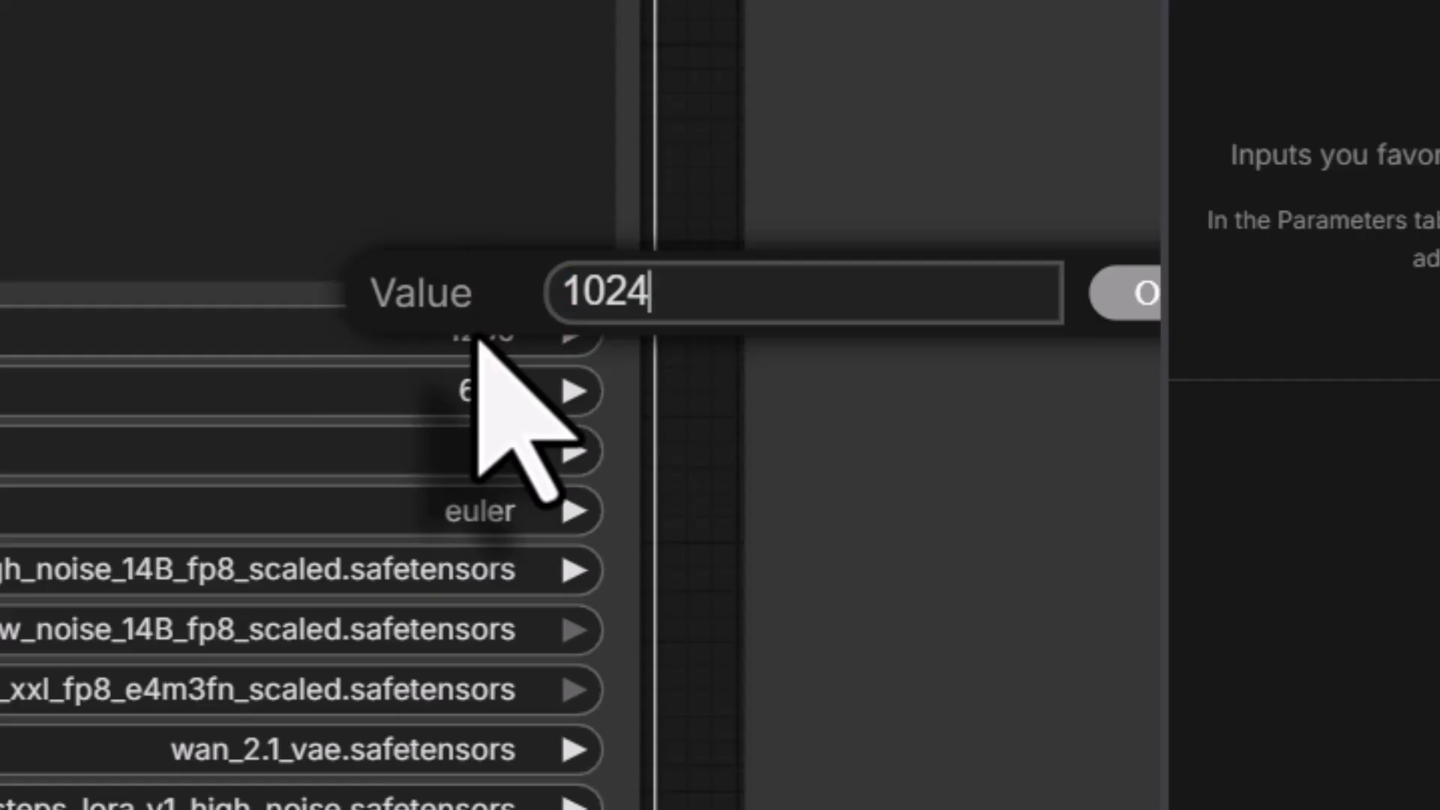
text(1024)
click(1137, 292)
click(501, 396)
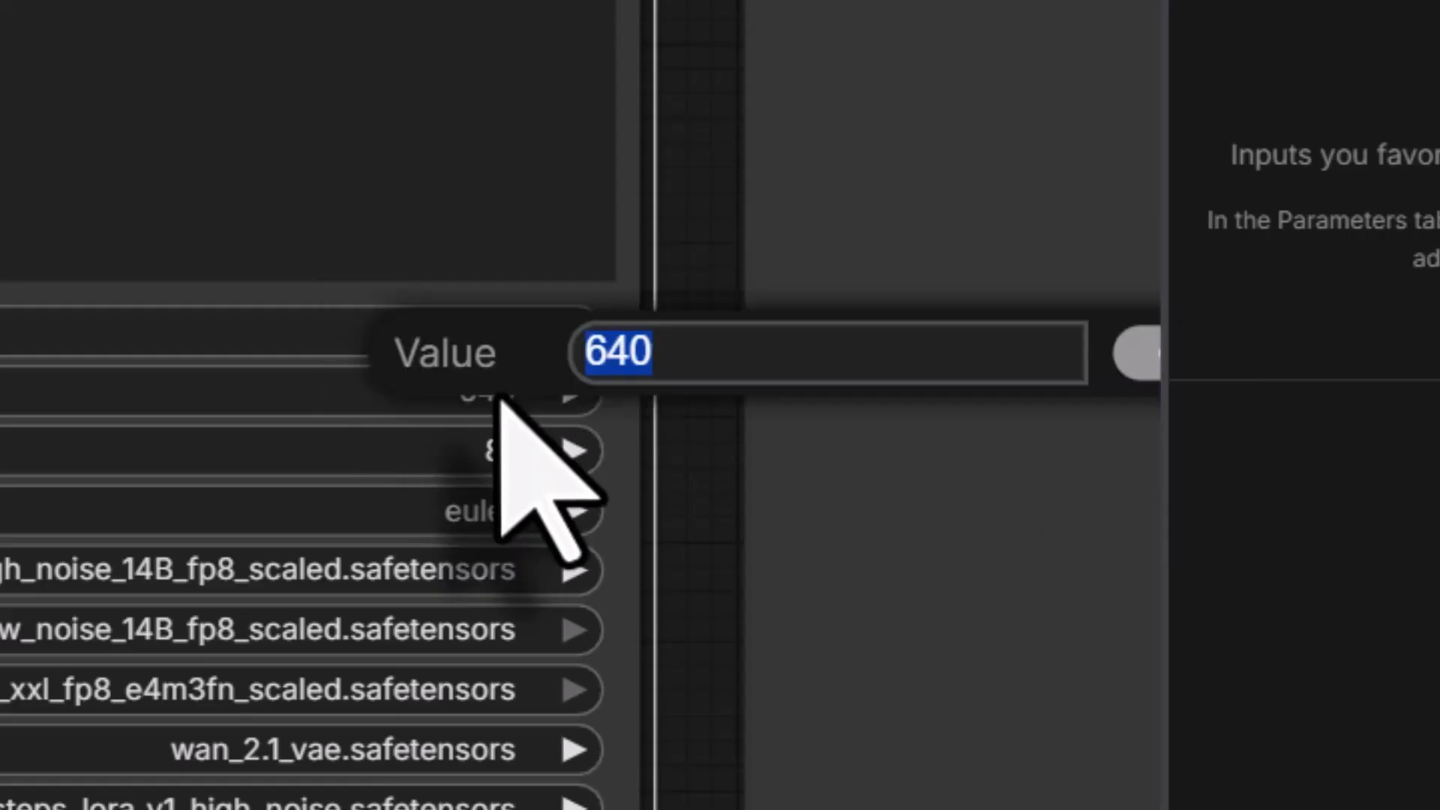
key(Return)
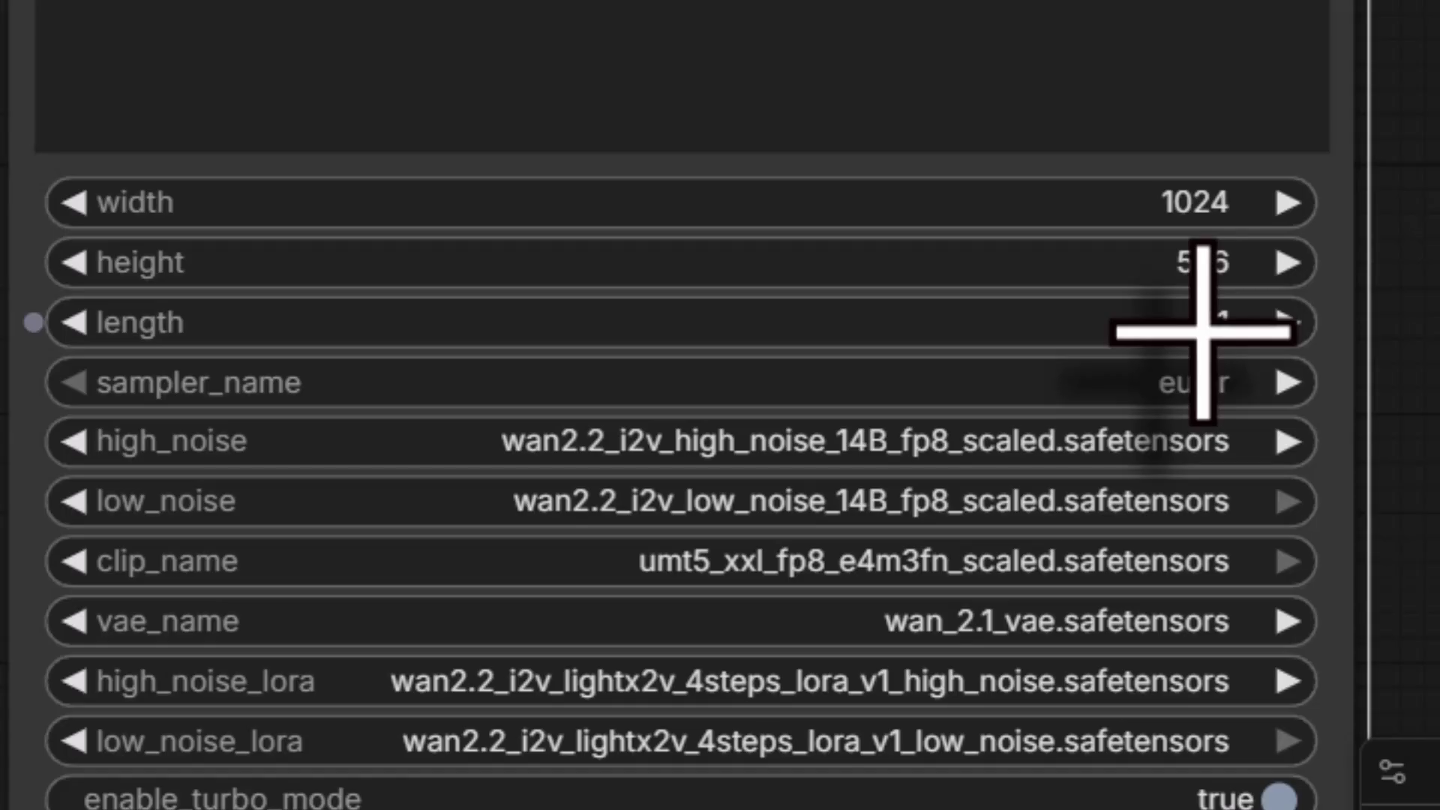
click(1202, 333)
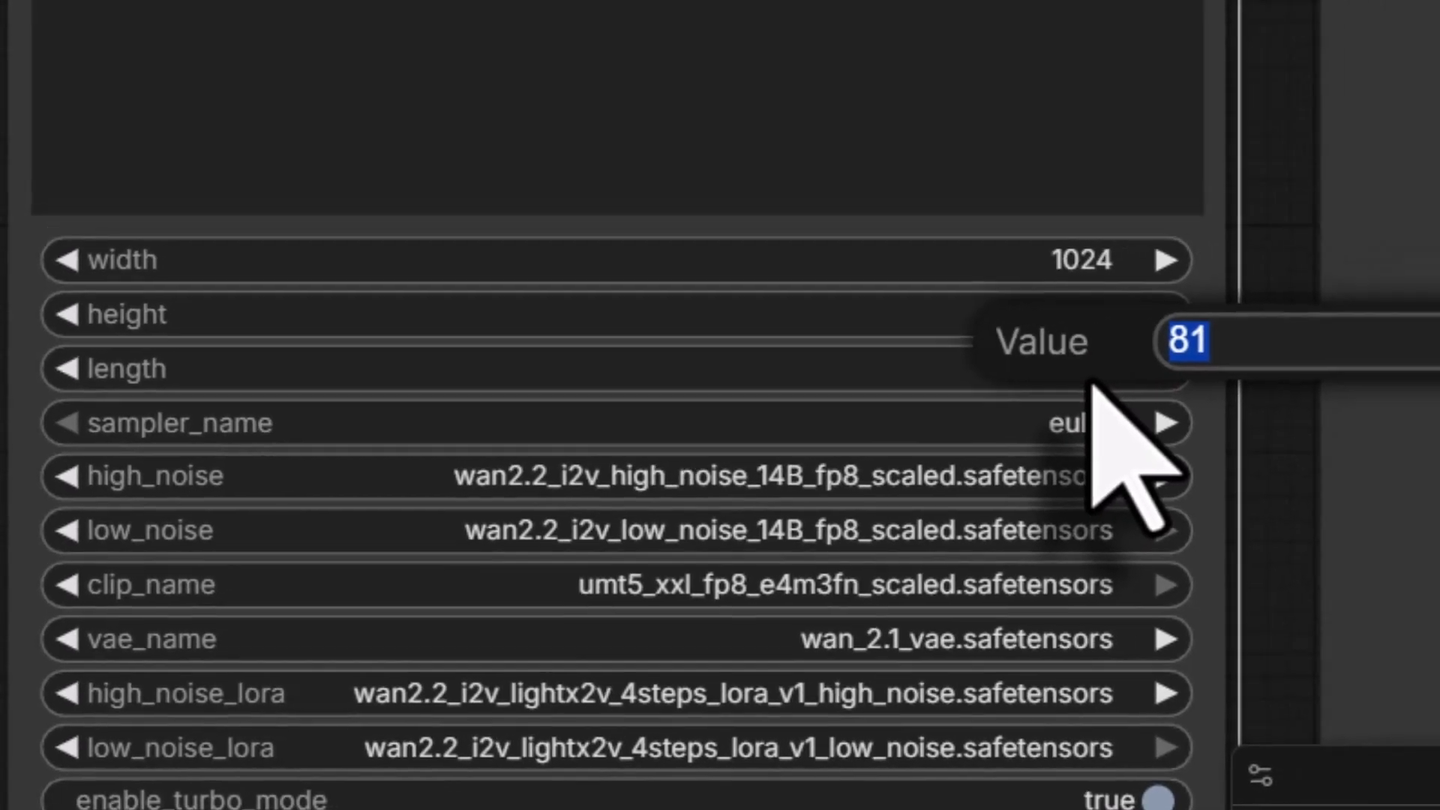
text(101)
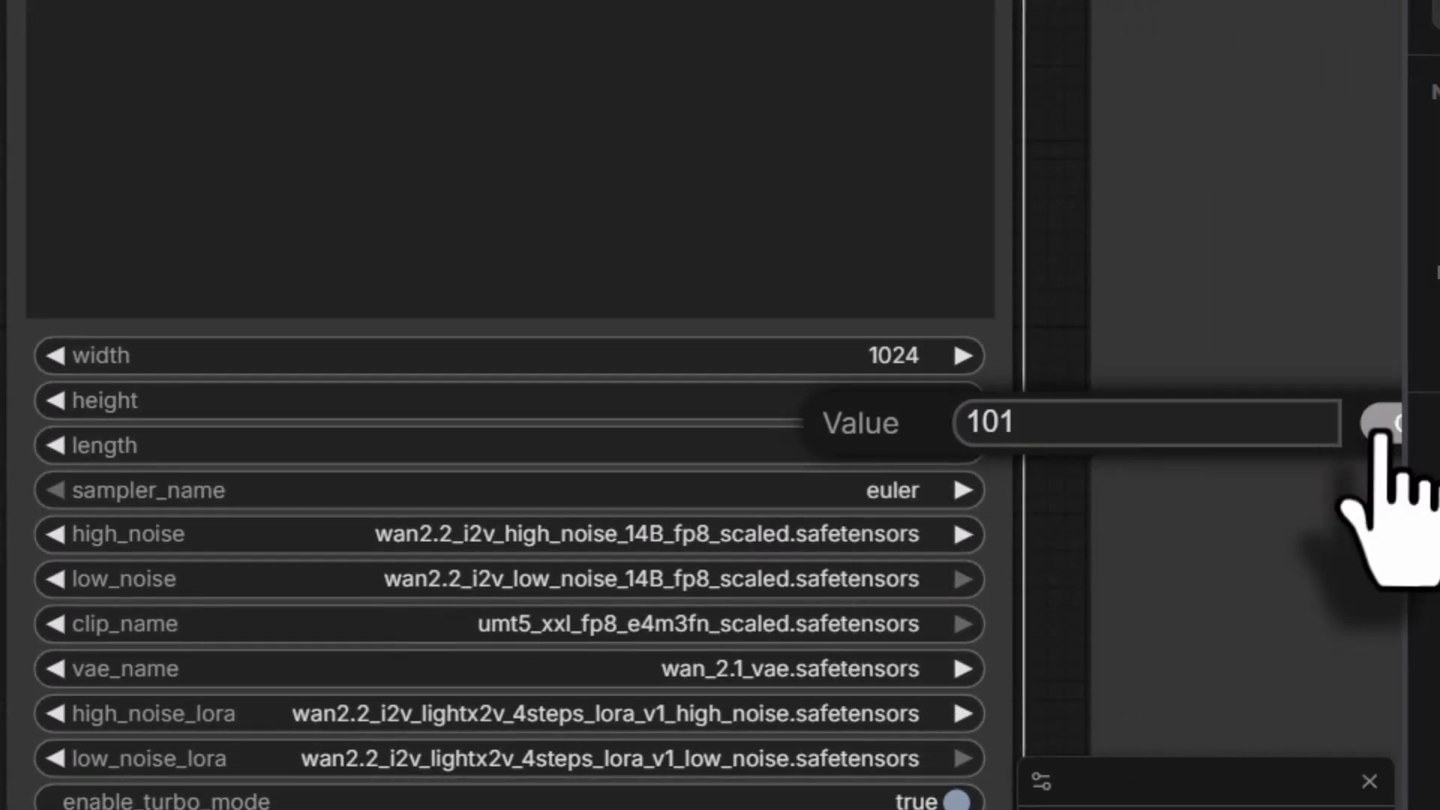
click(1388, 424)
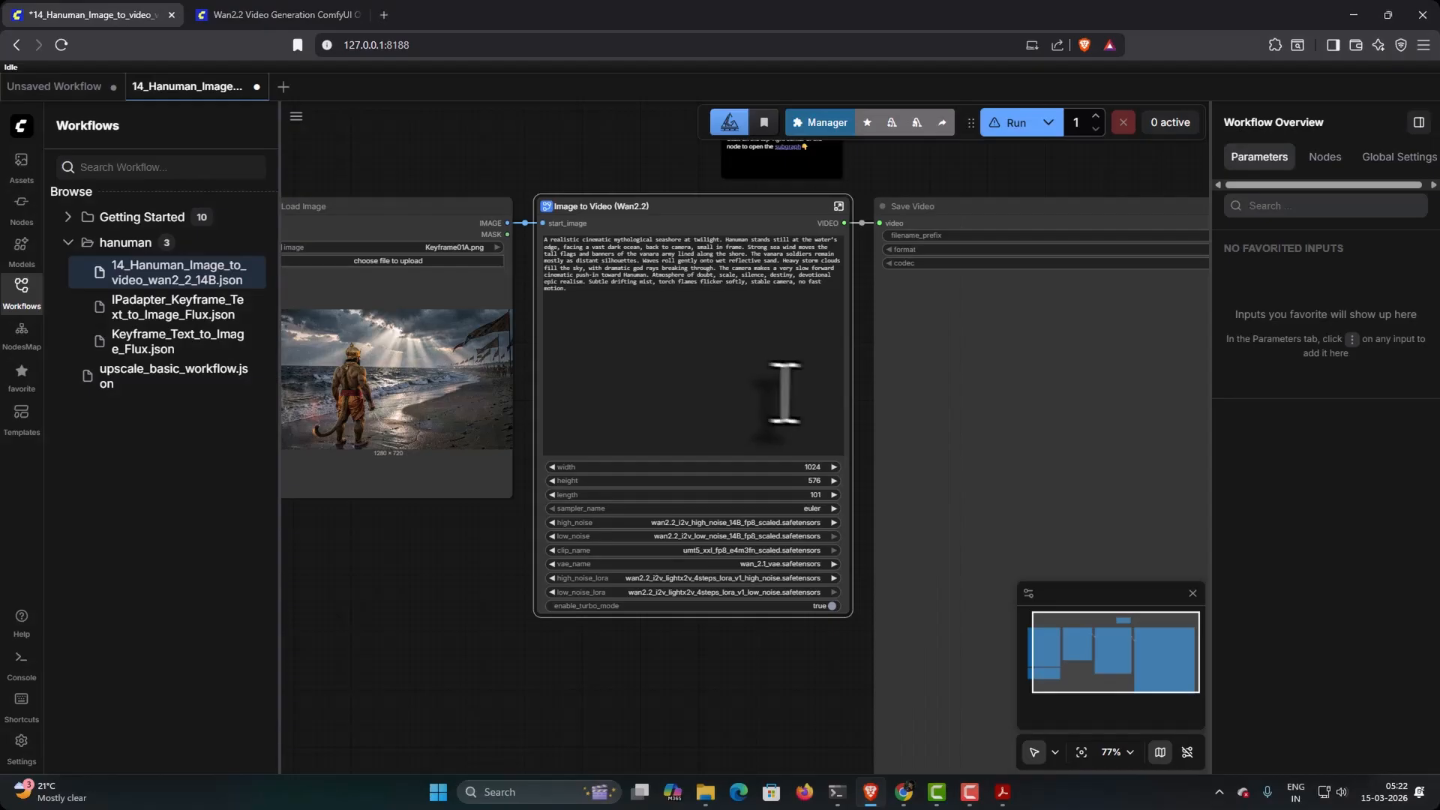
- Run the workflow to generate the Shot 1 video from Keyframe01A.png
drag(781, 392, 828, 401)
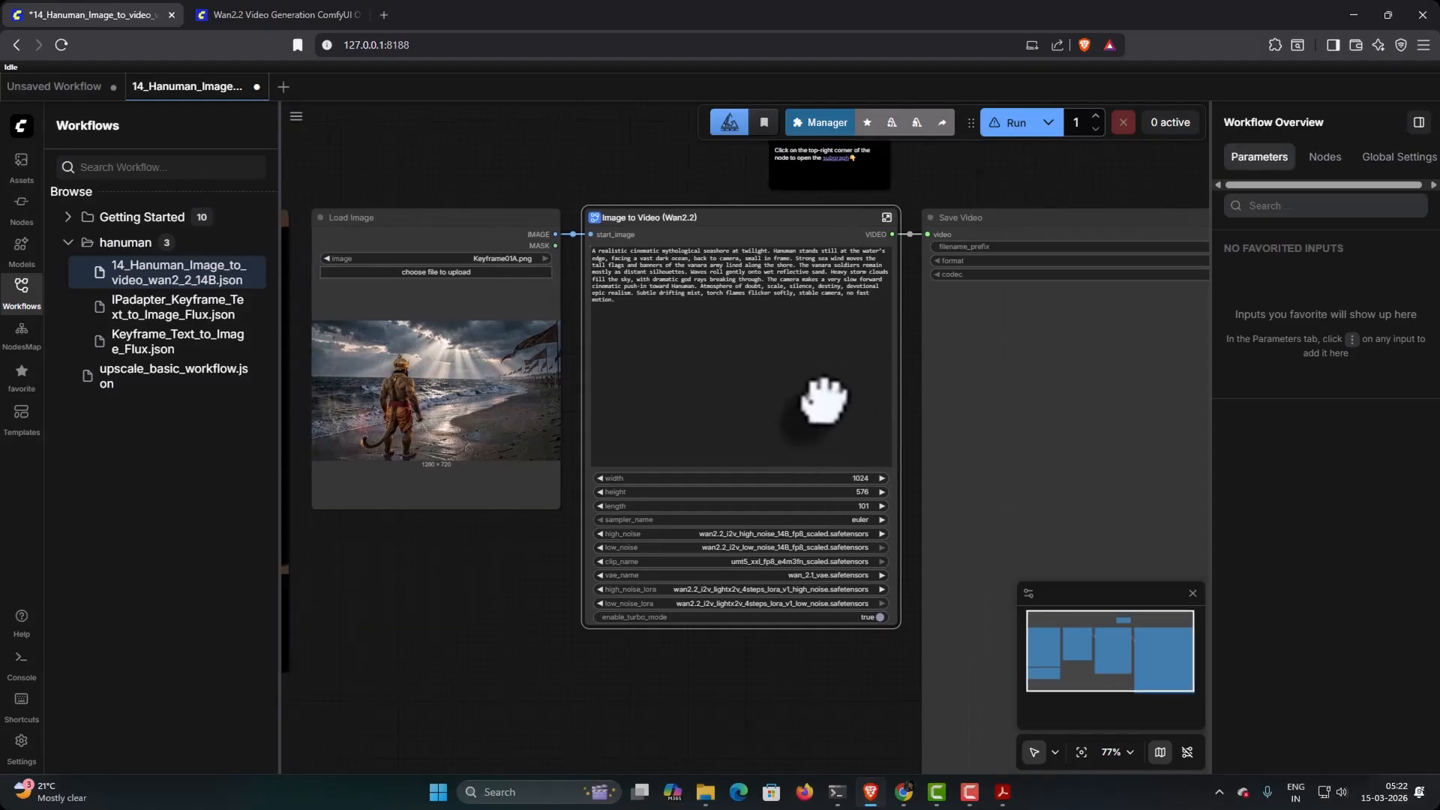
click(1019, 124)
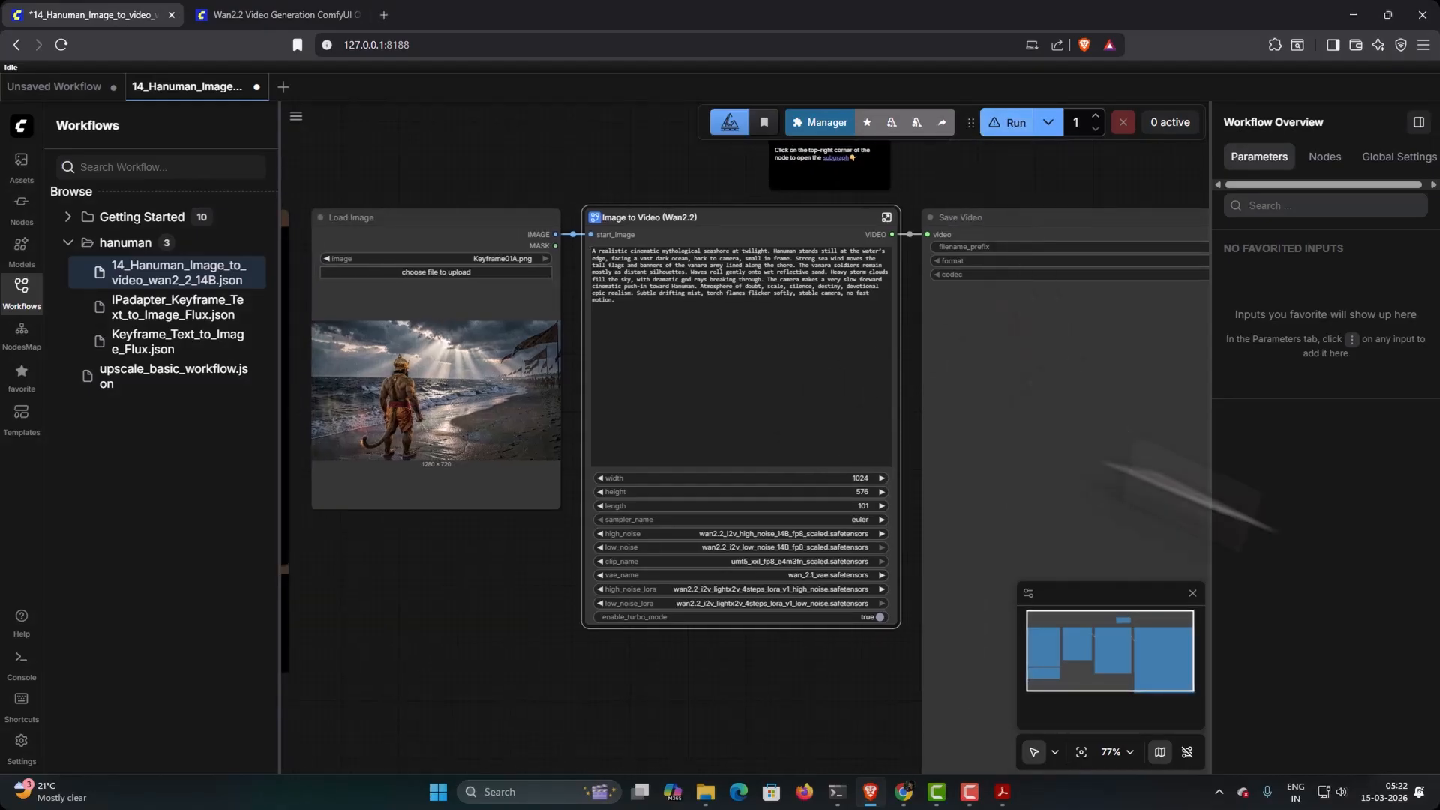
- Check the run in the ComfyUI-Easy-Install console and play the generated video in the Save Video node
mouse_move(837, 798)
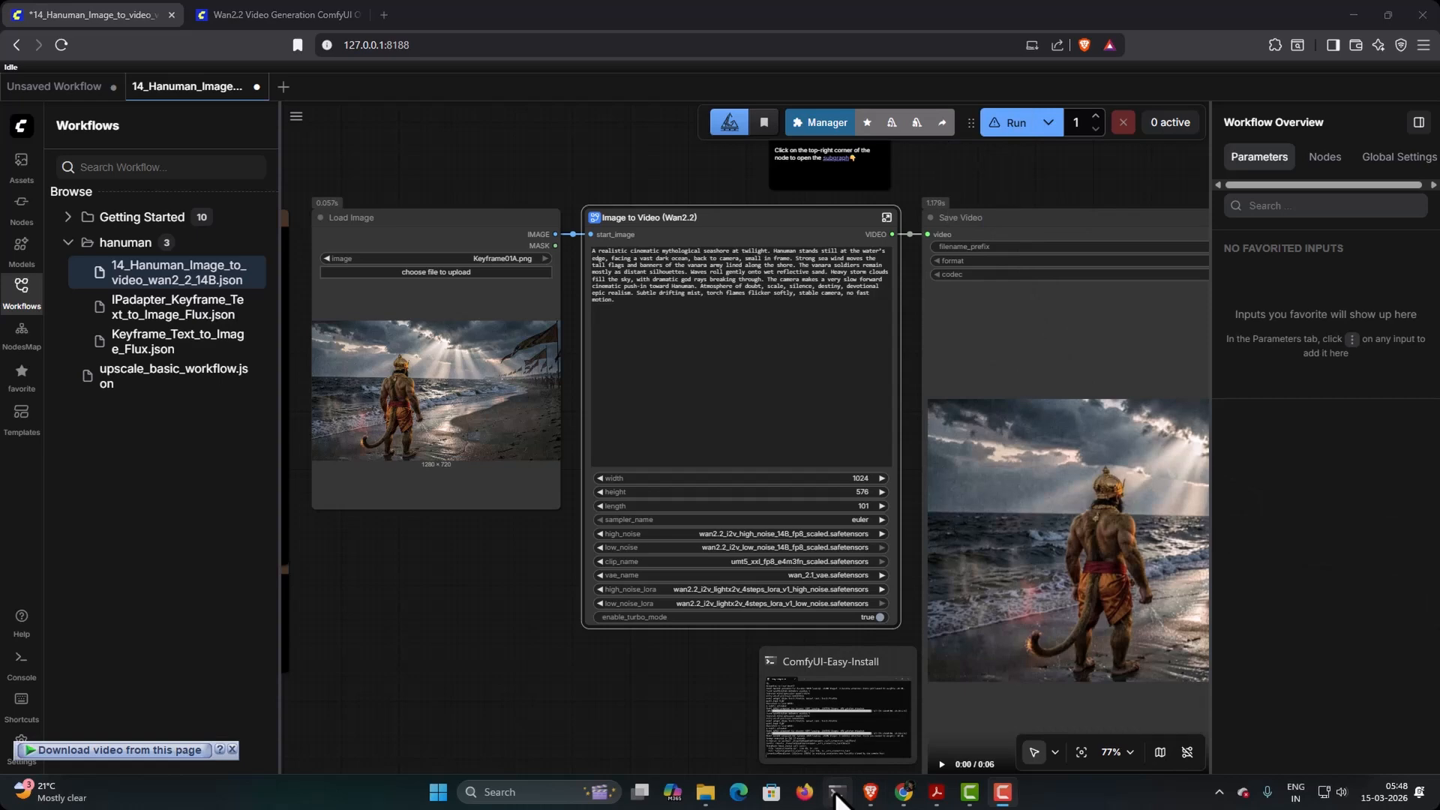
click(837, 798)
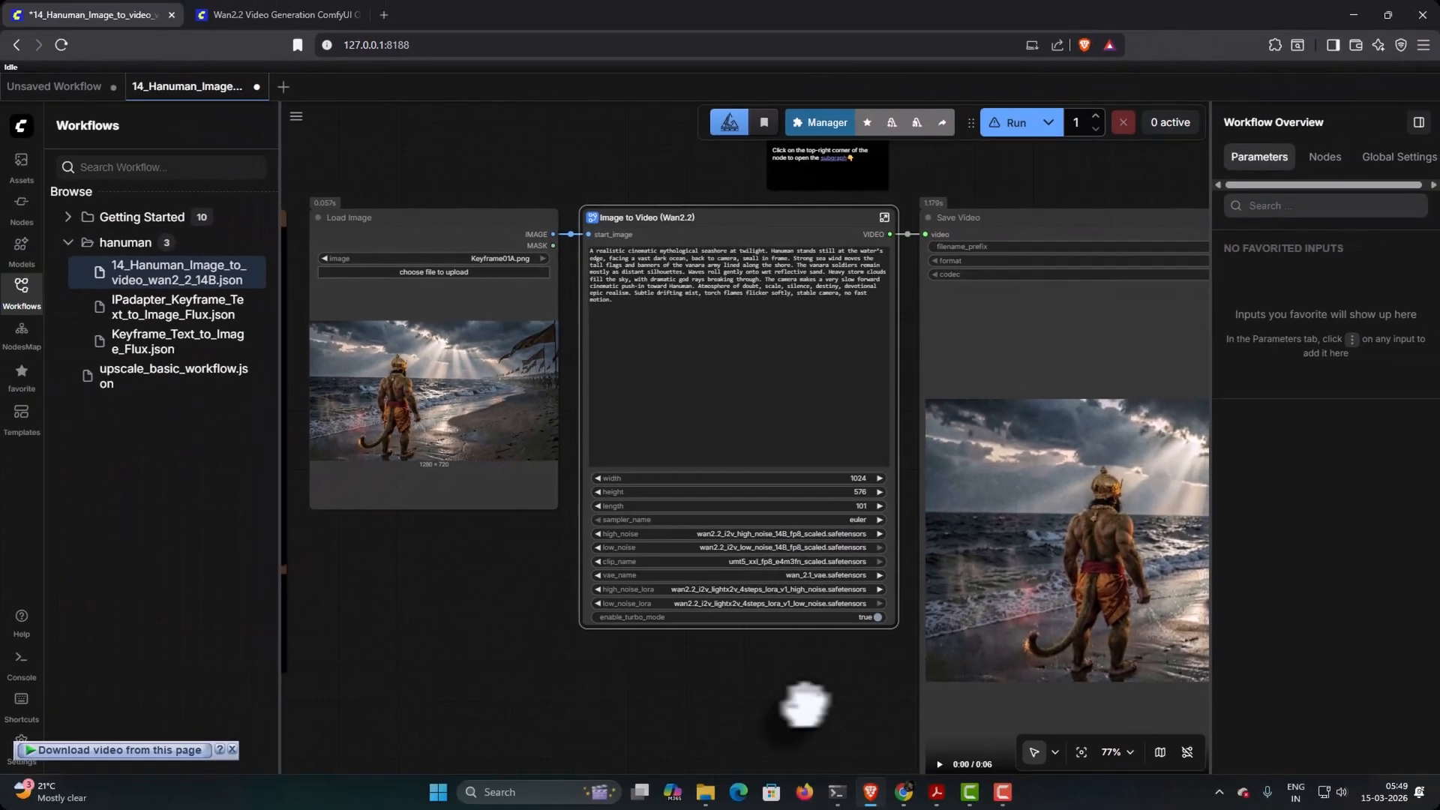
drag(788, 691, 483, 578)
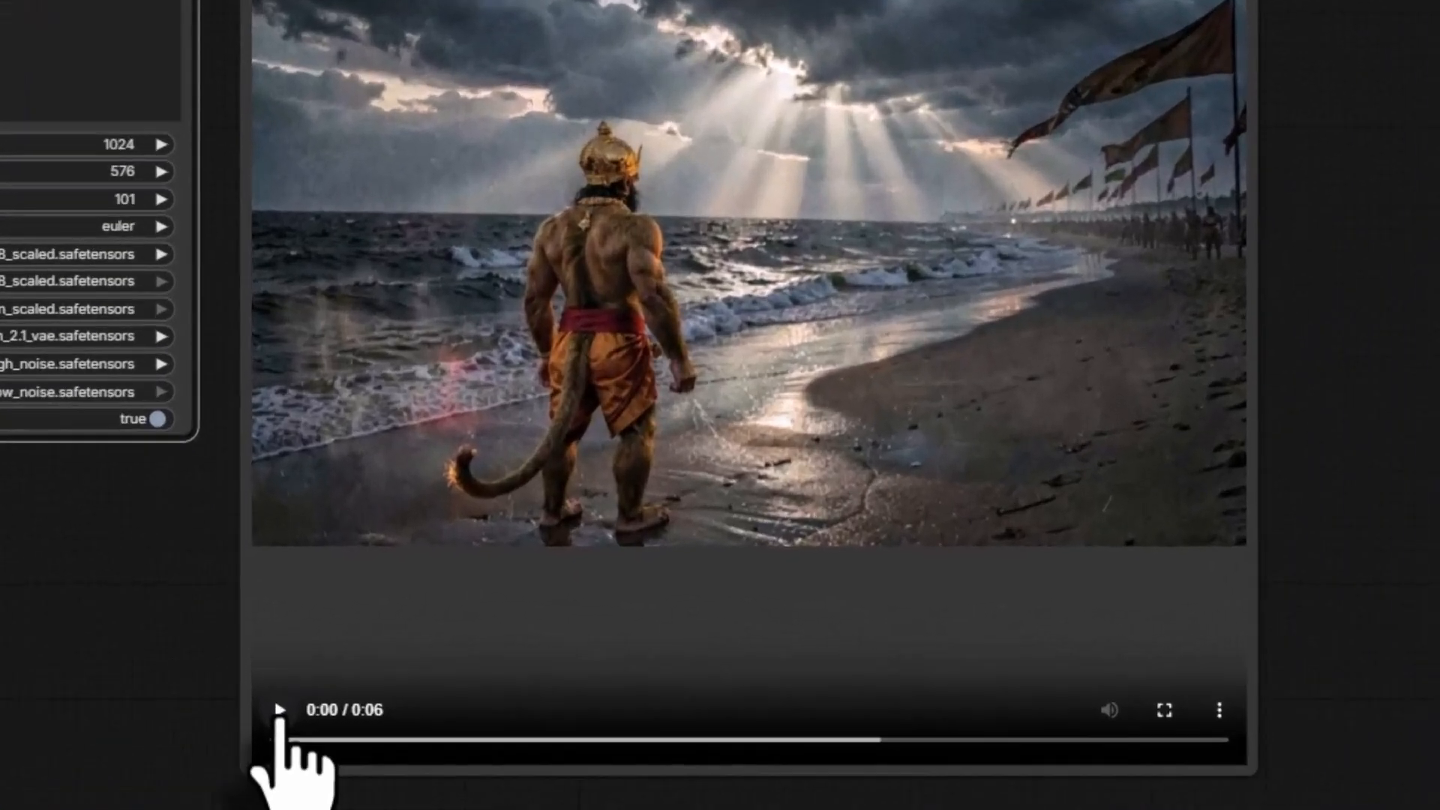
click(609, 639)
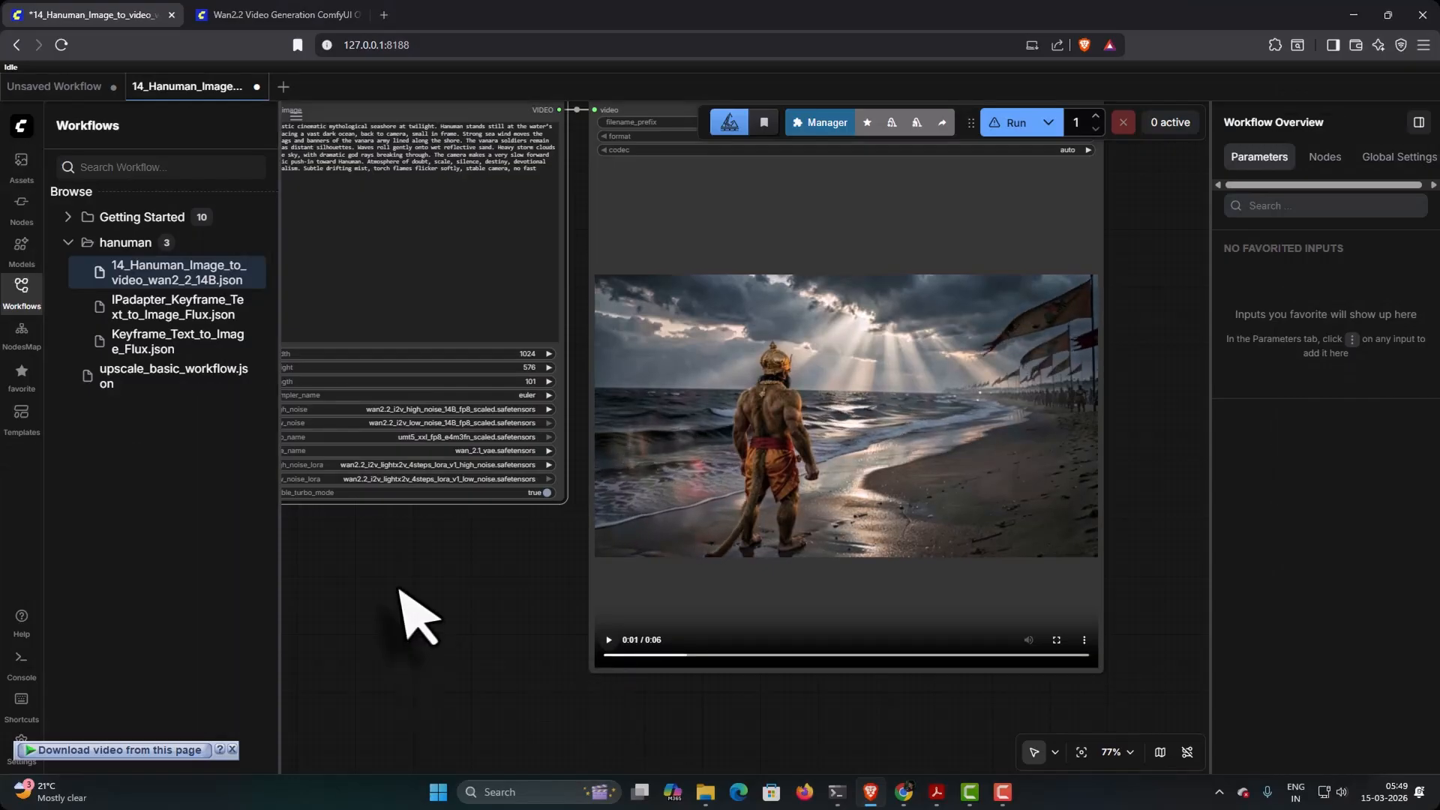
- Load Keyframe01B.png from the hanuman renders folder into the Load Image node
drag(399, 590, 844, 699)
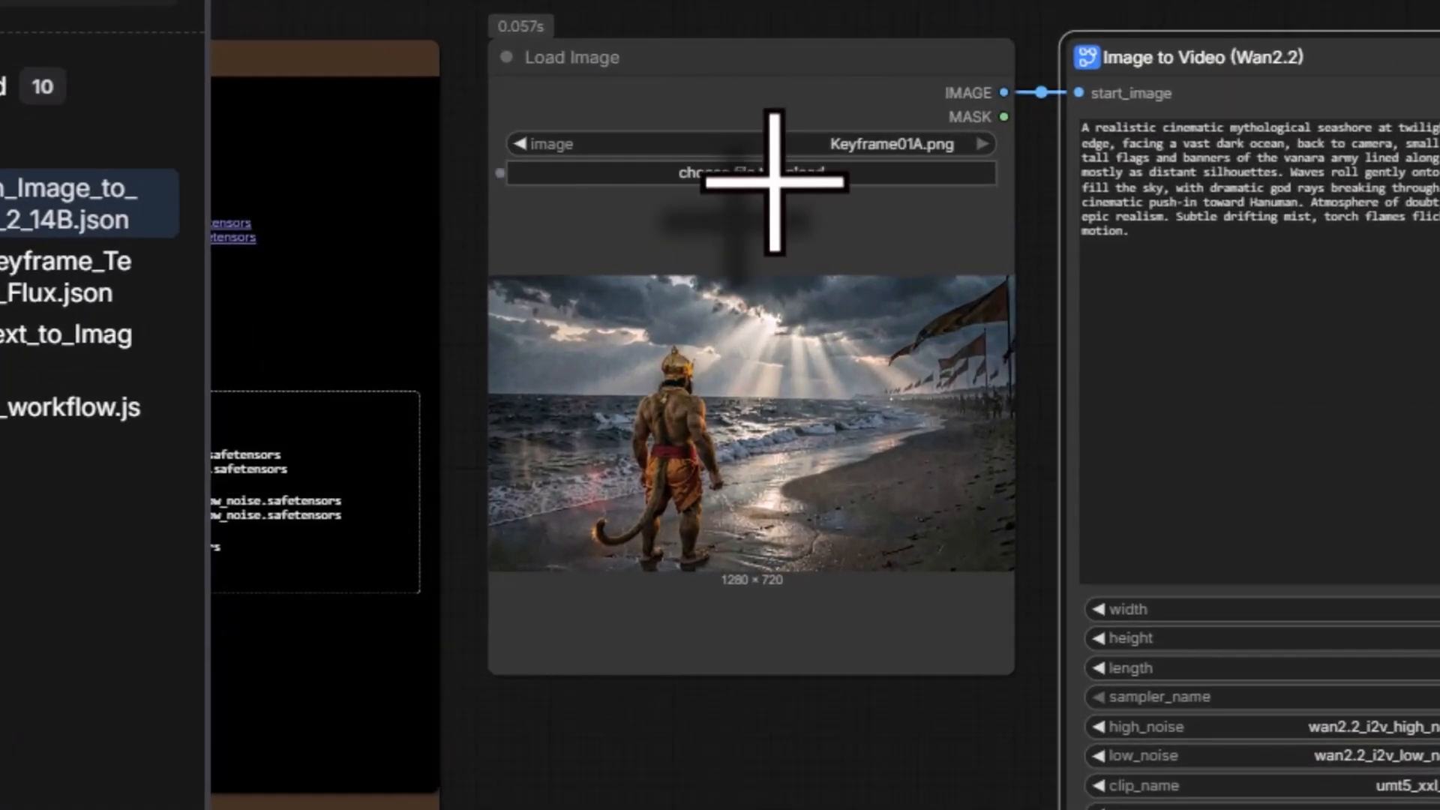
click(774, 174)
double_click(1216, 417)
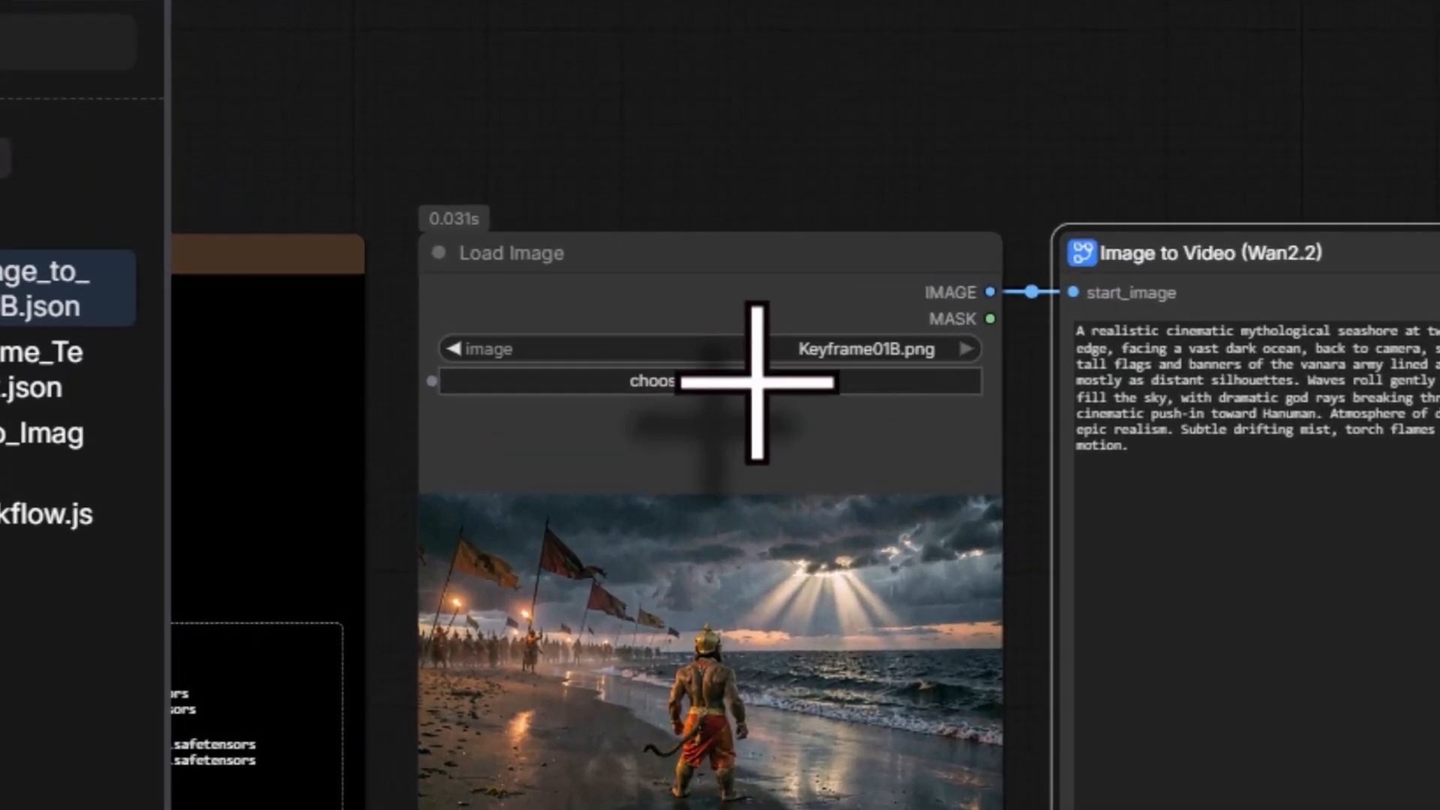
- Load Keyframe01C.png into the Load Image node and run the workflow to generate its video
click(671, 357)
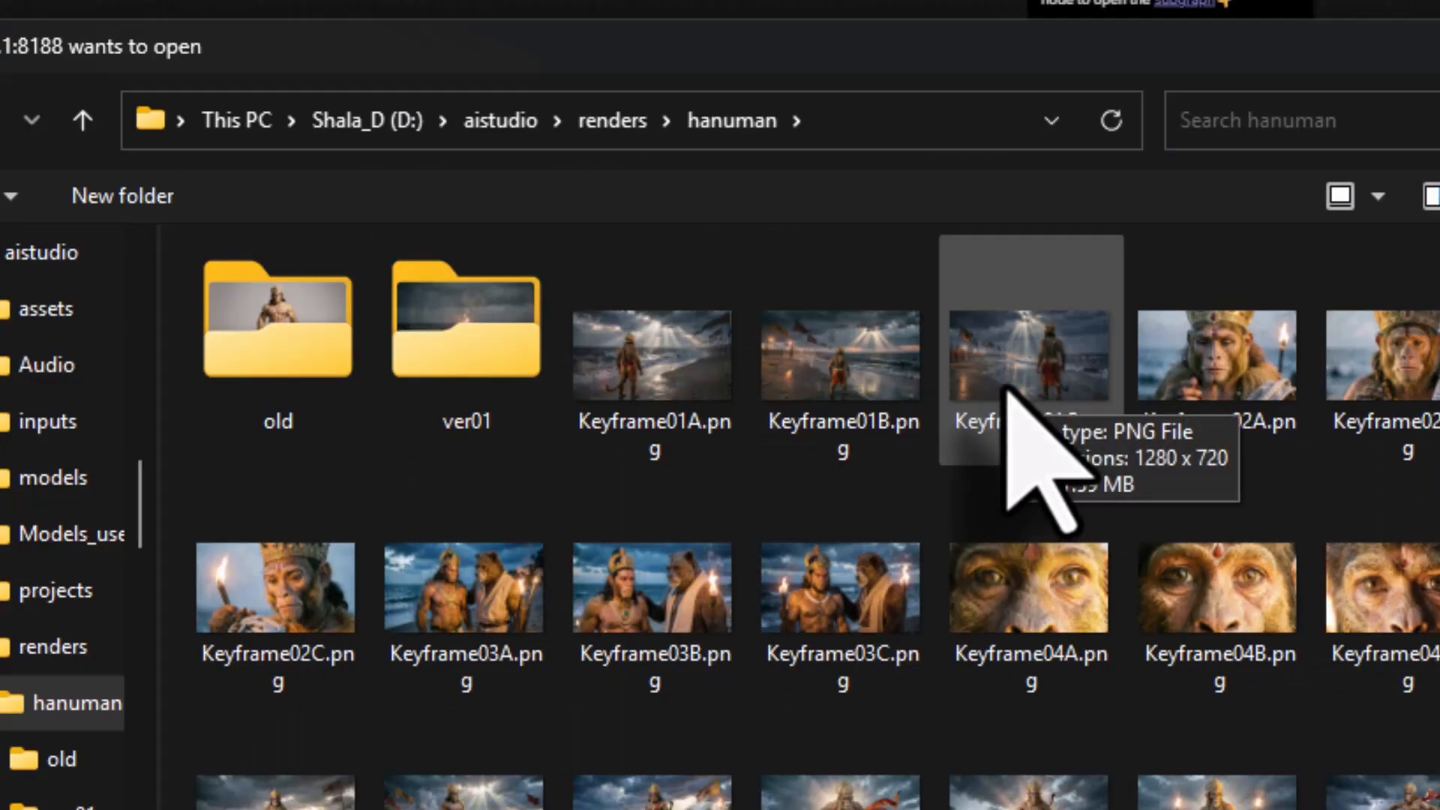
double_click(1009, 389)
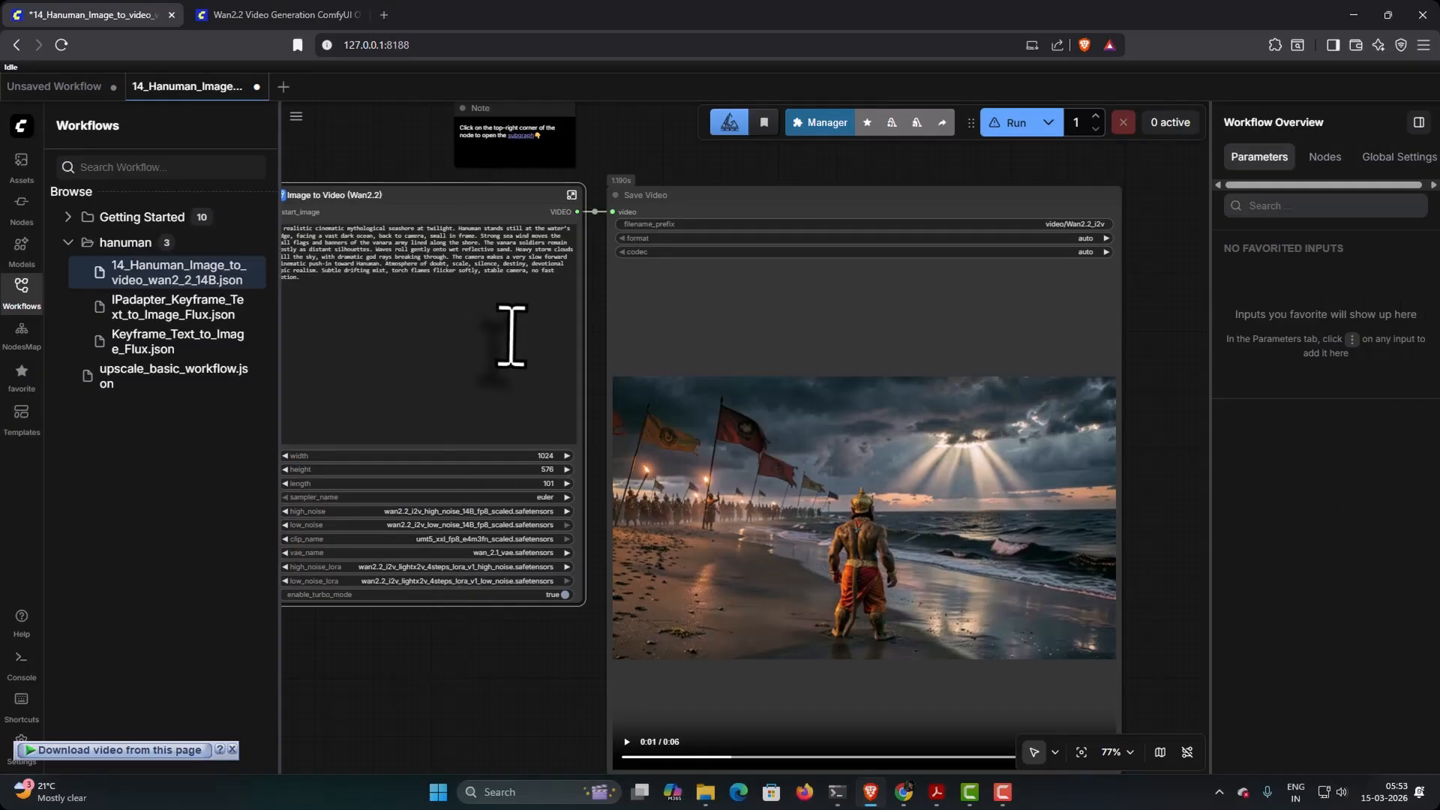
mouse_move(373, 172)
mouse_down()
mouse_move(643, 225)
mouse_move(364, 171)
mouse_up()
click(1017, 124)
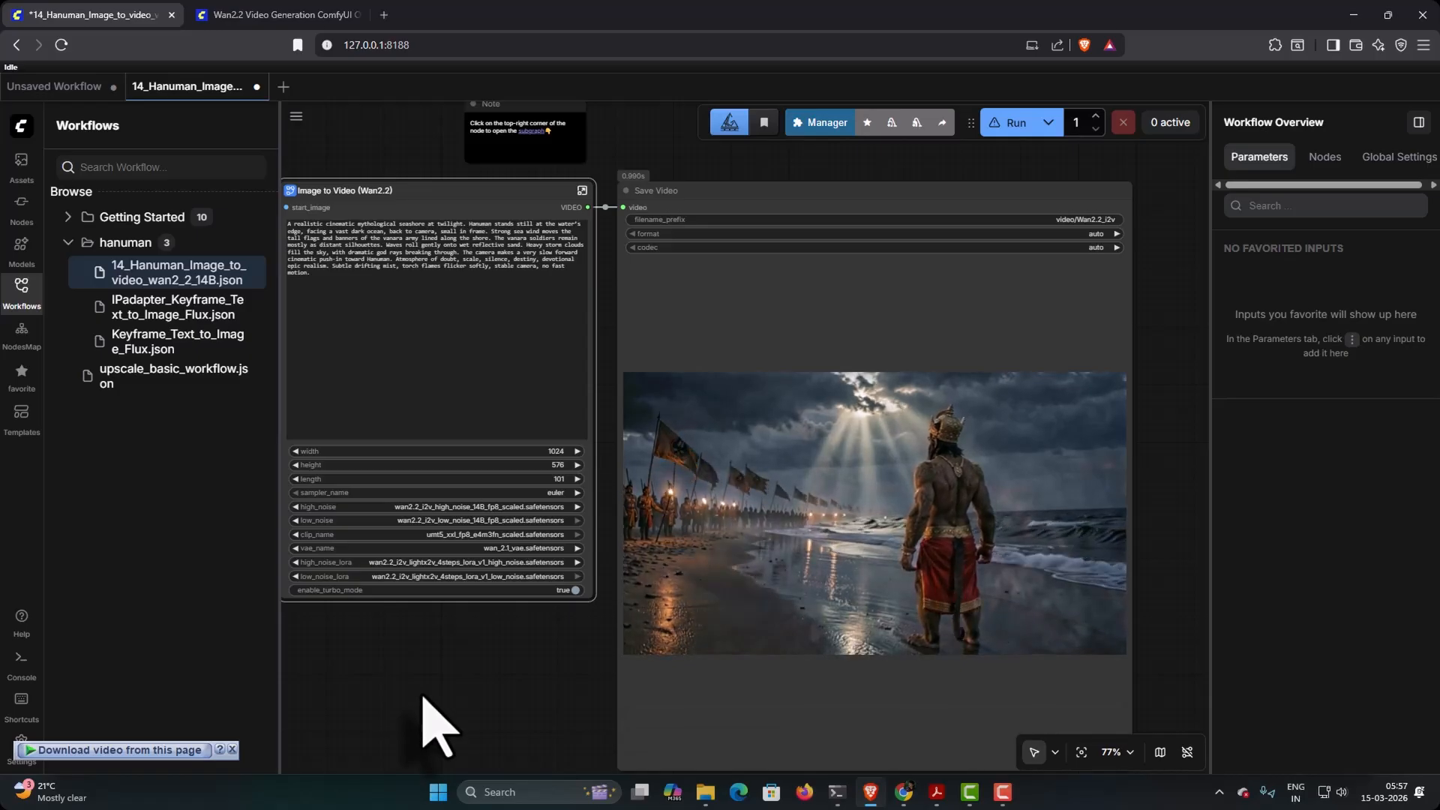
- Load Keyframe02A.png from the hanuman renders folder into the Load Image node
mouse_move(633, 744)
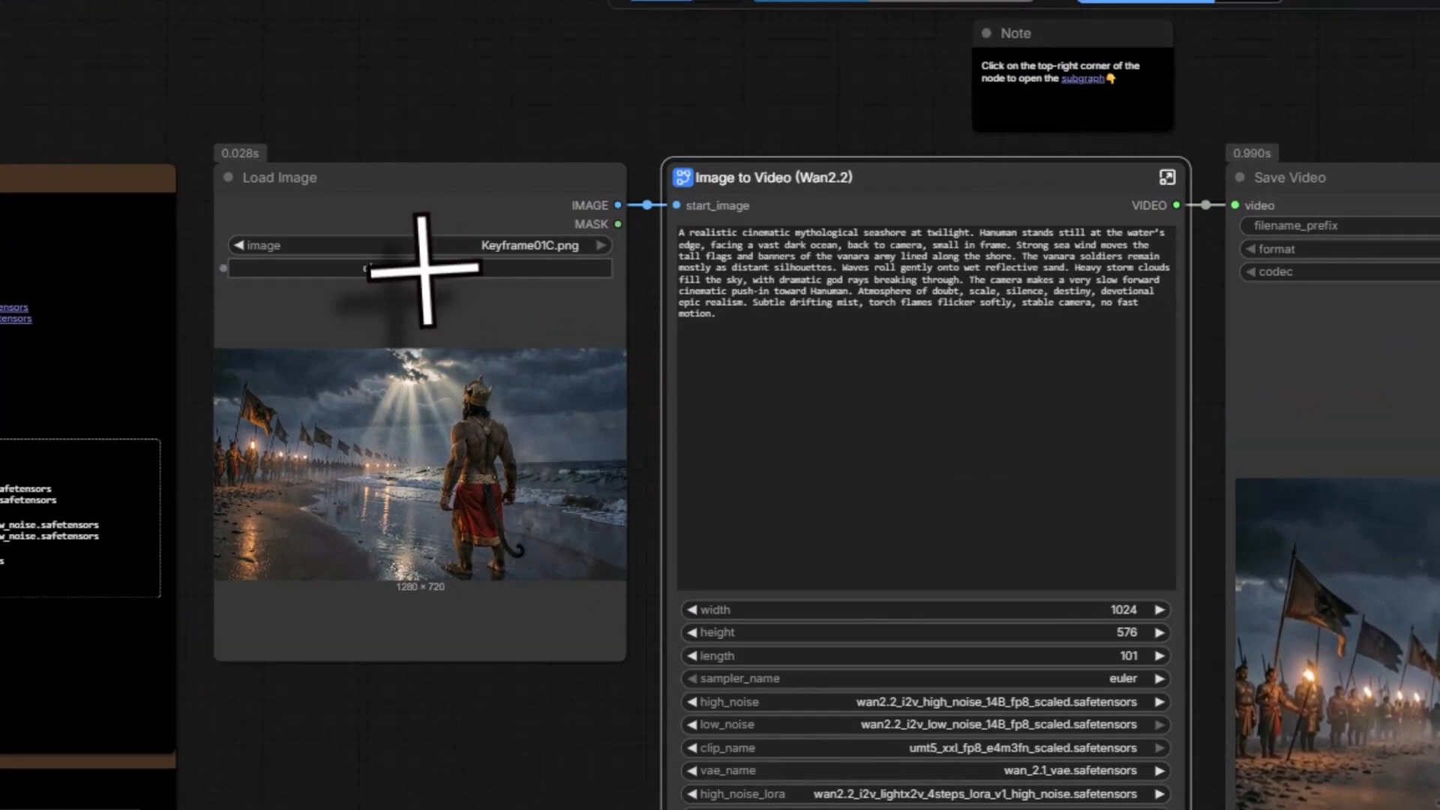
click(423, 271)
click(940, 369)
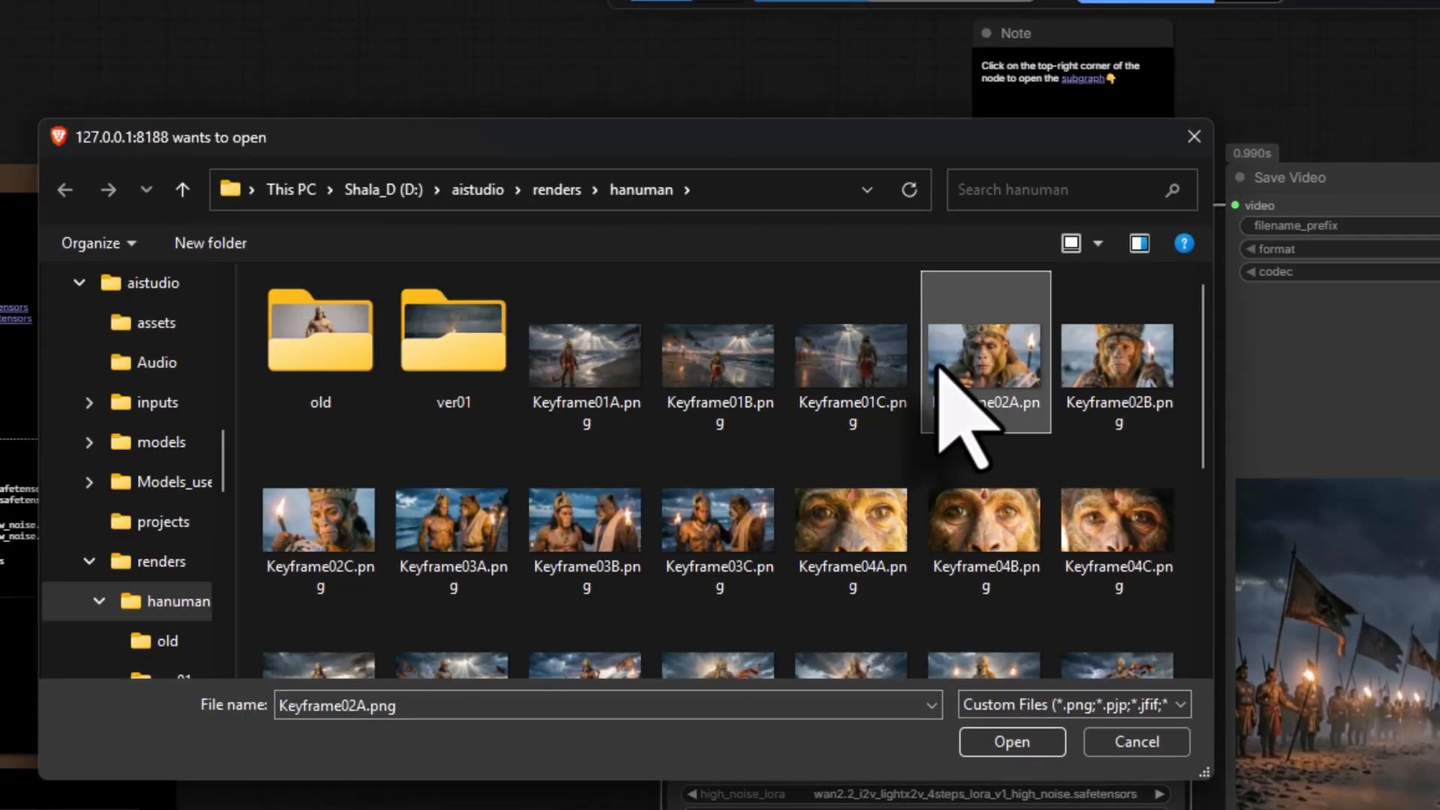
double_click(939, 368)
- Copy the motion prompt under SHOT 02 PROMPTS in the video shots generation PDF
click(937, 792)
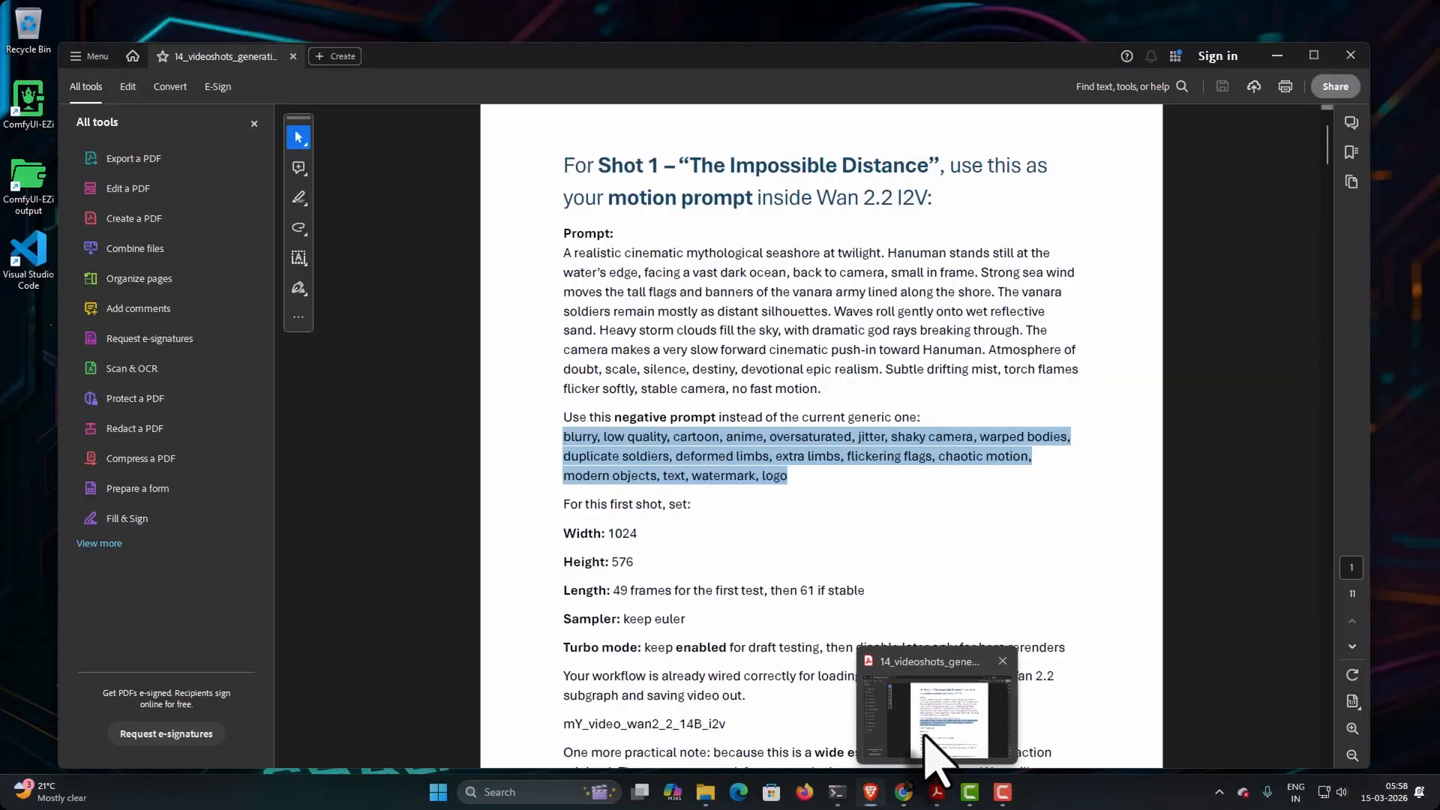
scroll(917, 630, down, 8)
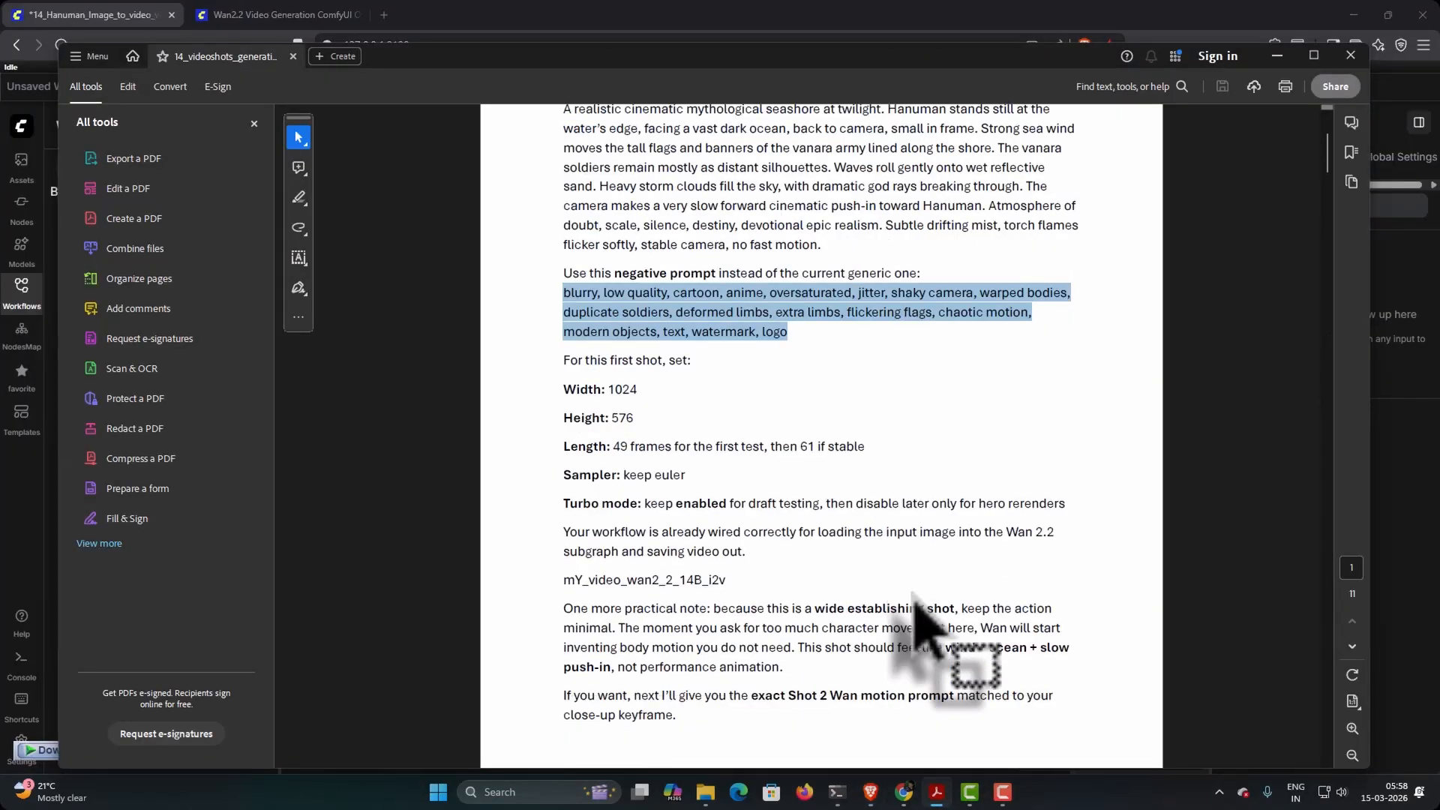
scroll(917, 600, down, 6)
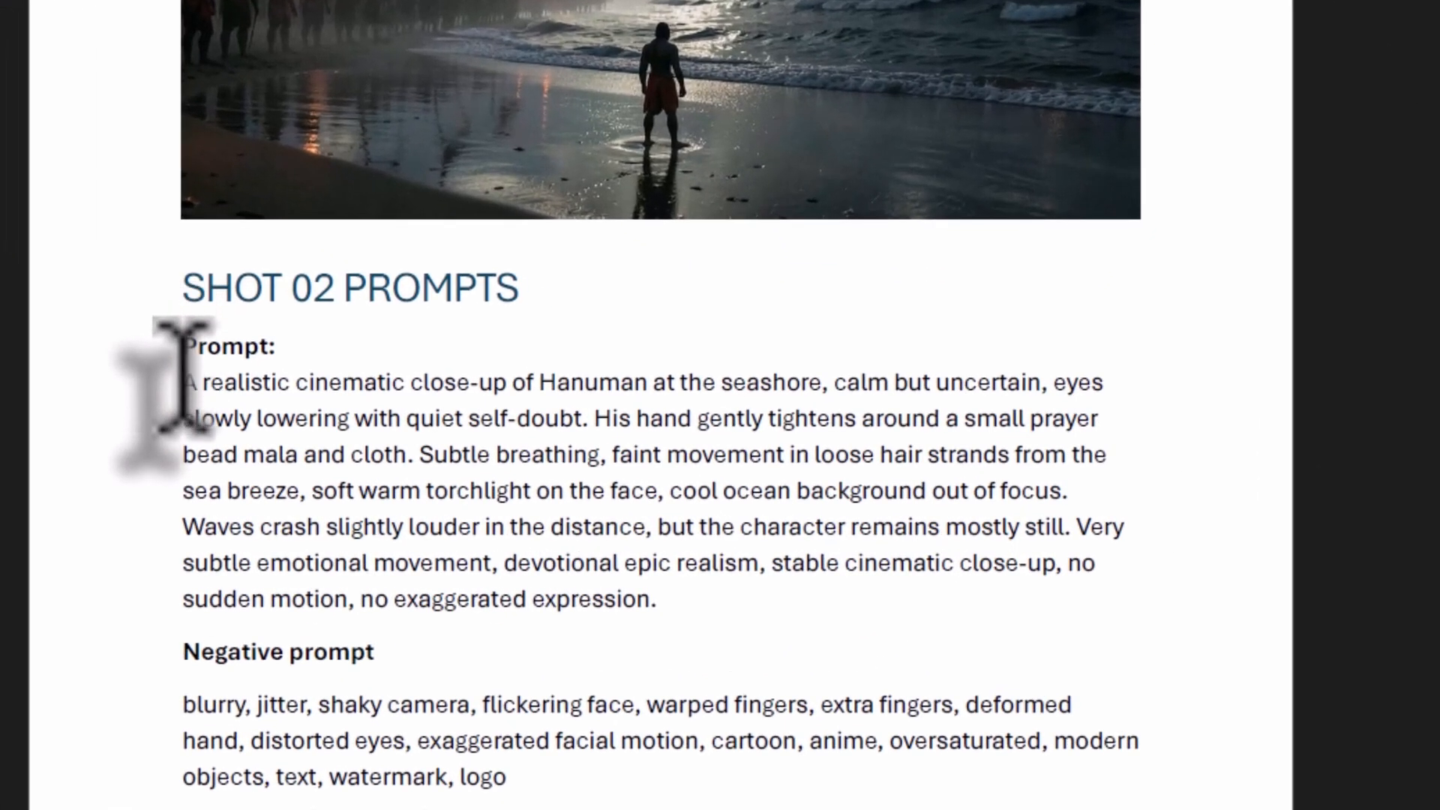
drag(182, 382, 660, 600)
right_click(417, 489)
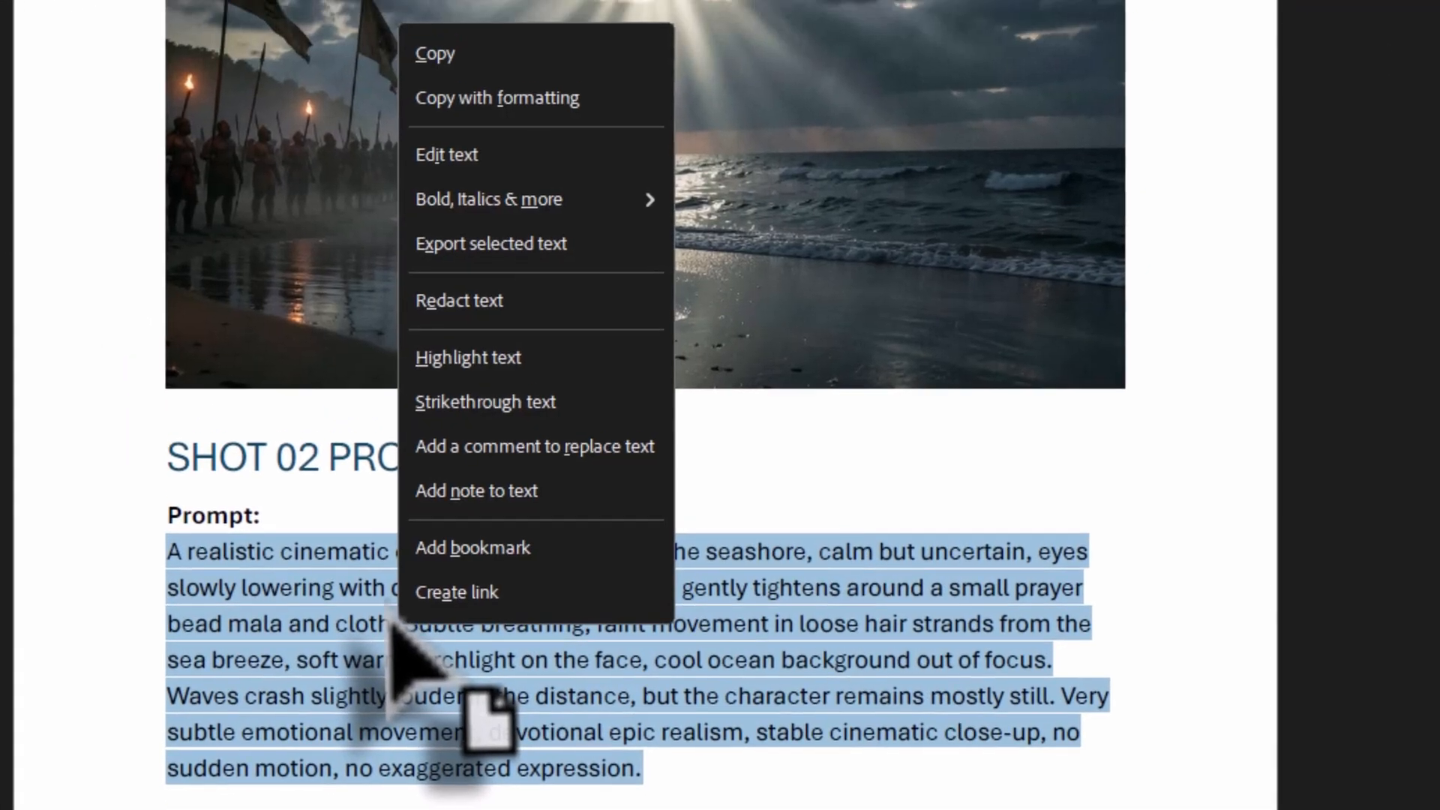
click(454, 102)
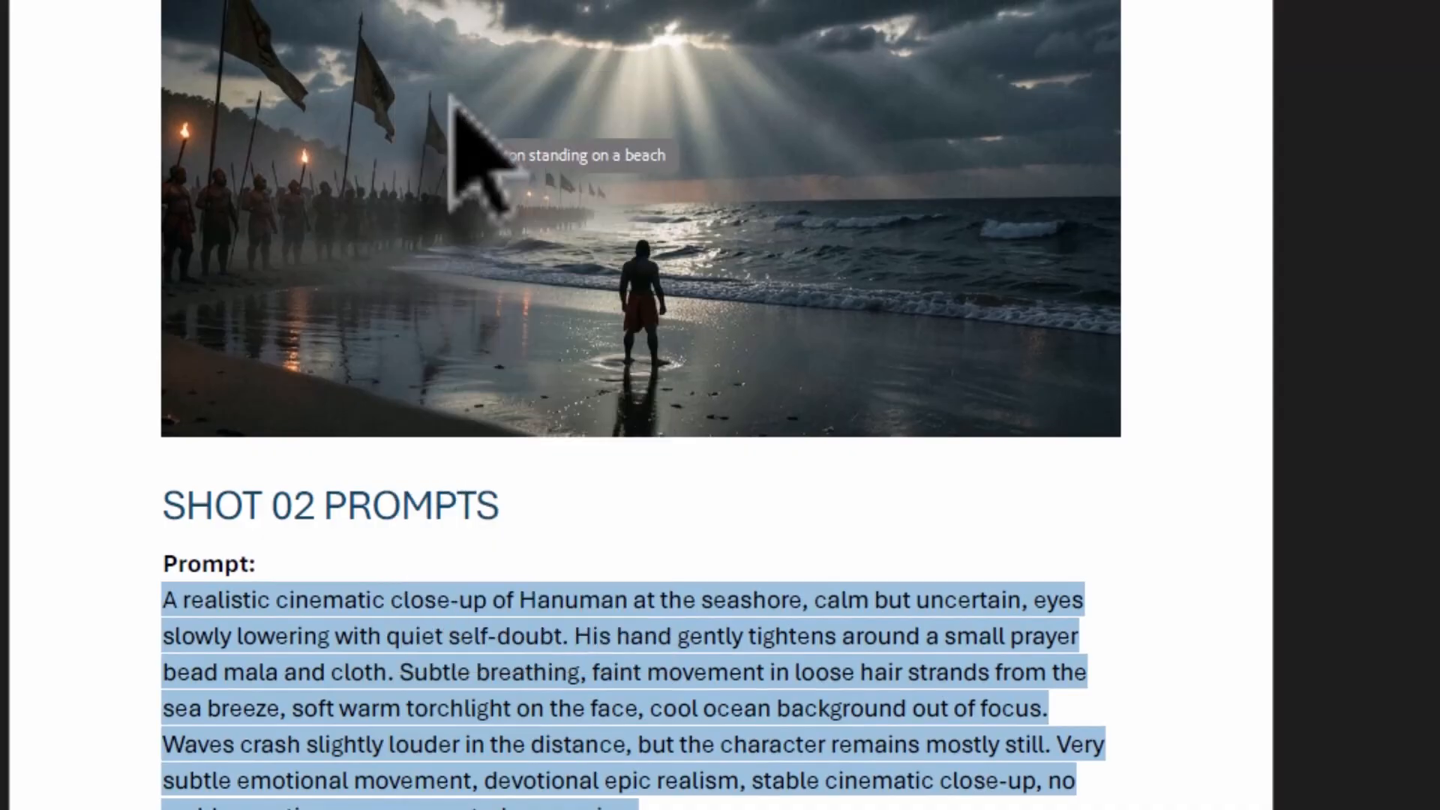
- Switch to ComfyUI and replace the prompt in the Image to Video (Wan2.2) node with the copied Shot 02 motion prompt
key(alt+Tab)
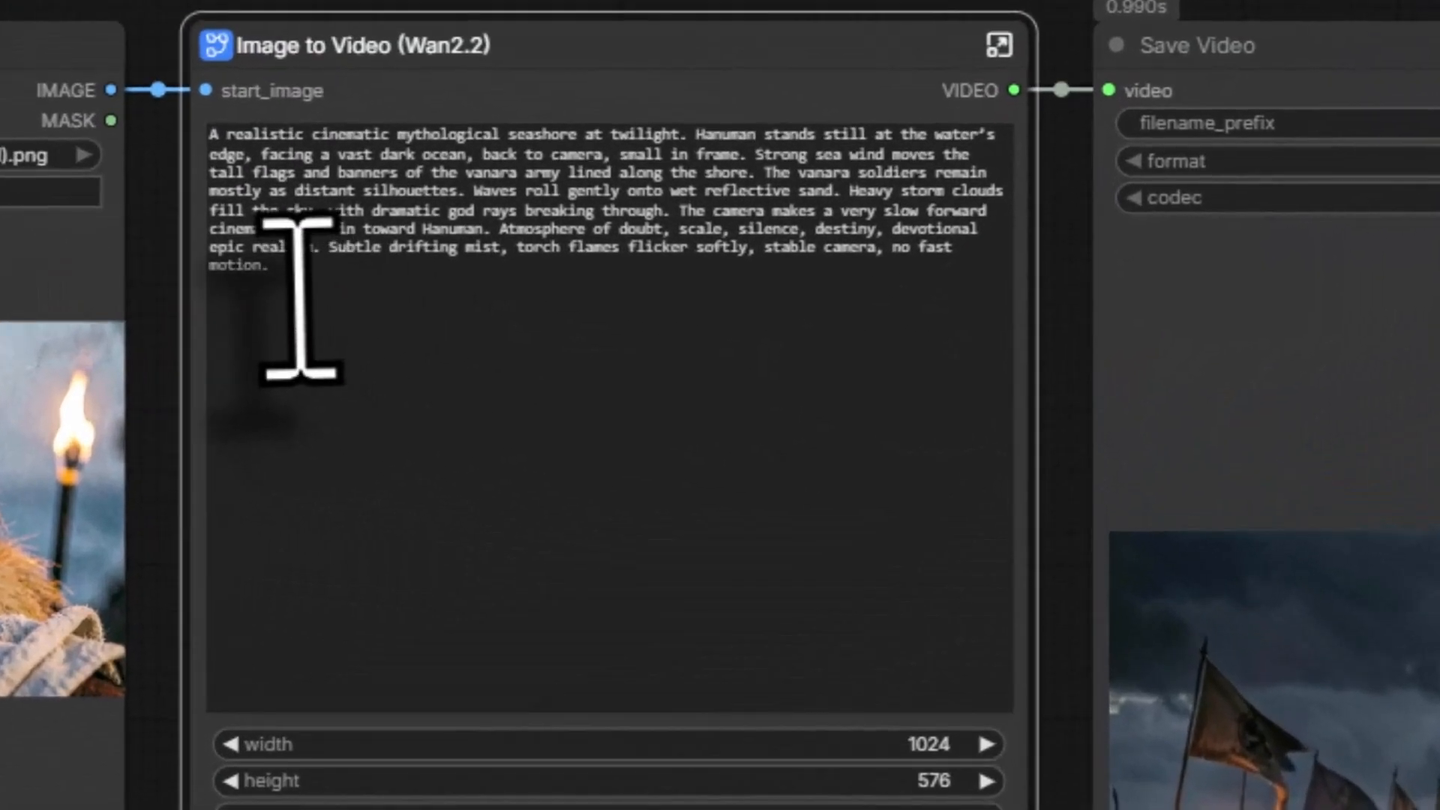
drag(300, 300, 145, 186)
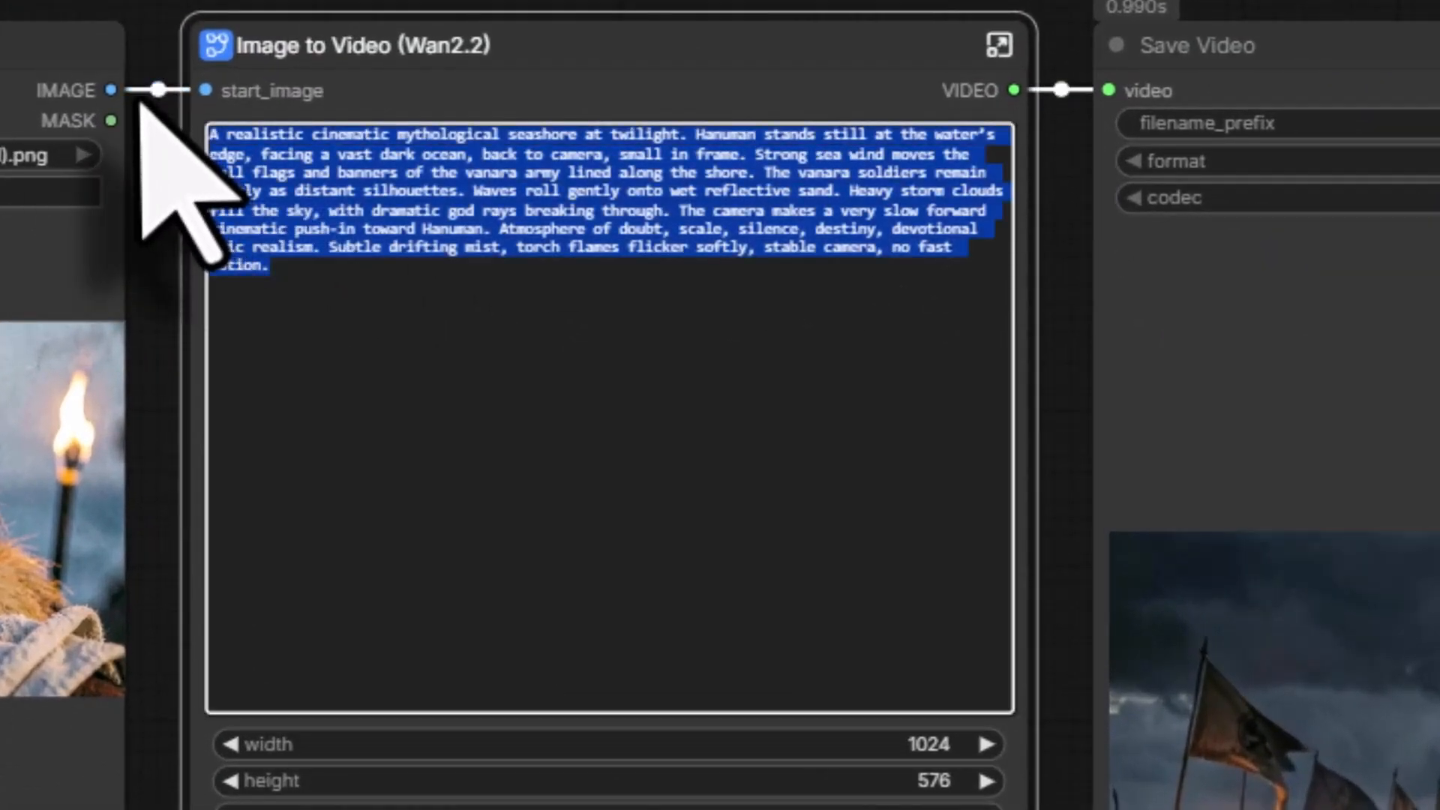
key(BackSpace)
right_click(441, 198)
click(558, 587)
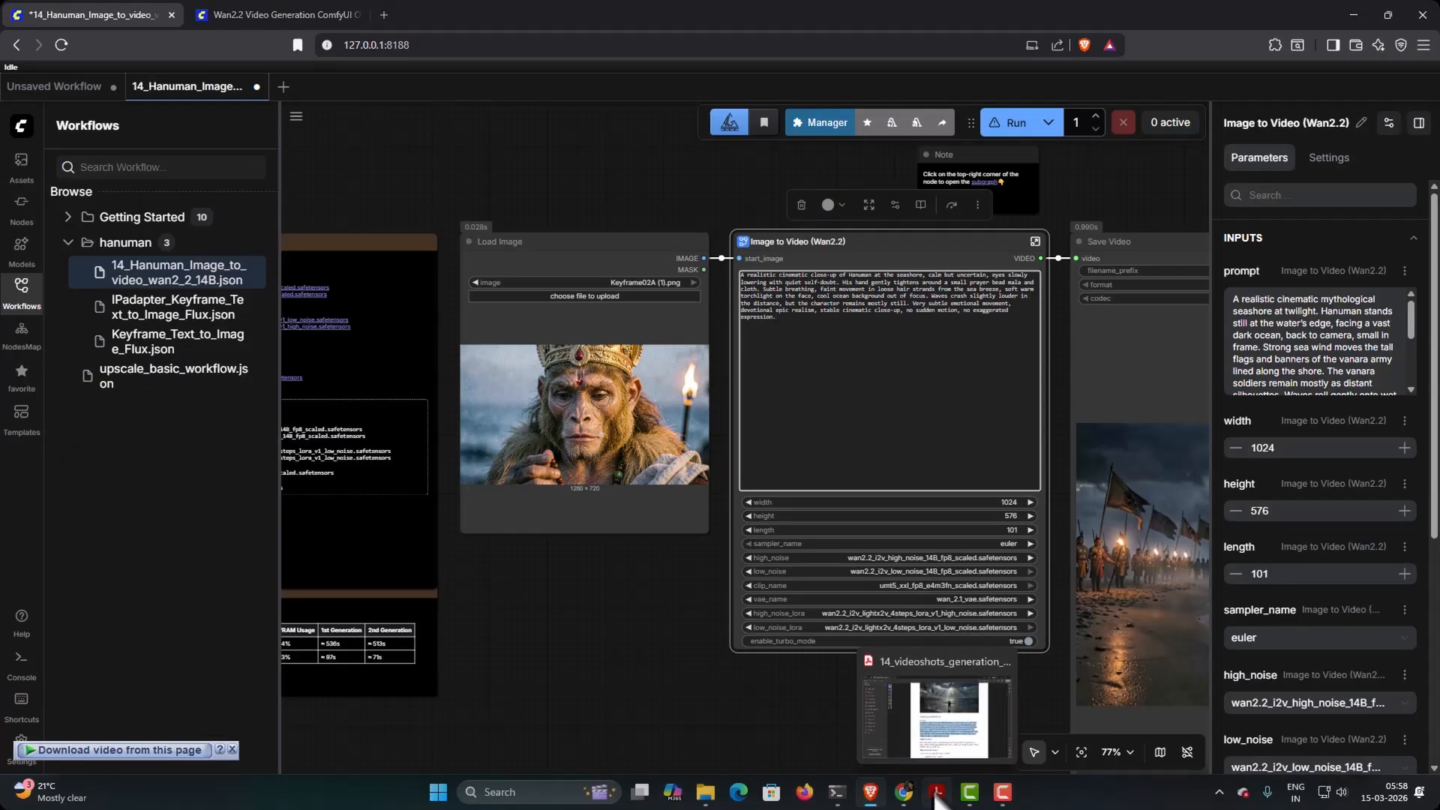
- Copy the Shot 02 negative prompt from the video shots generation PDF
click(937, 792)
scroll(851, 527, down, 3)
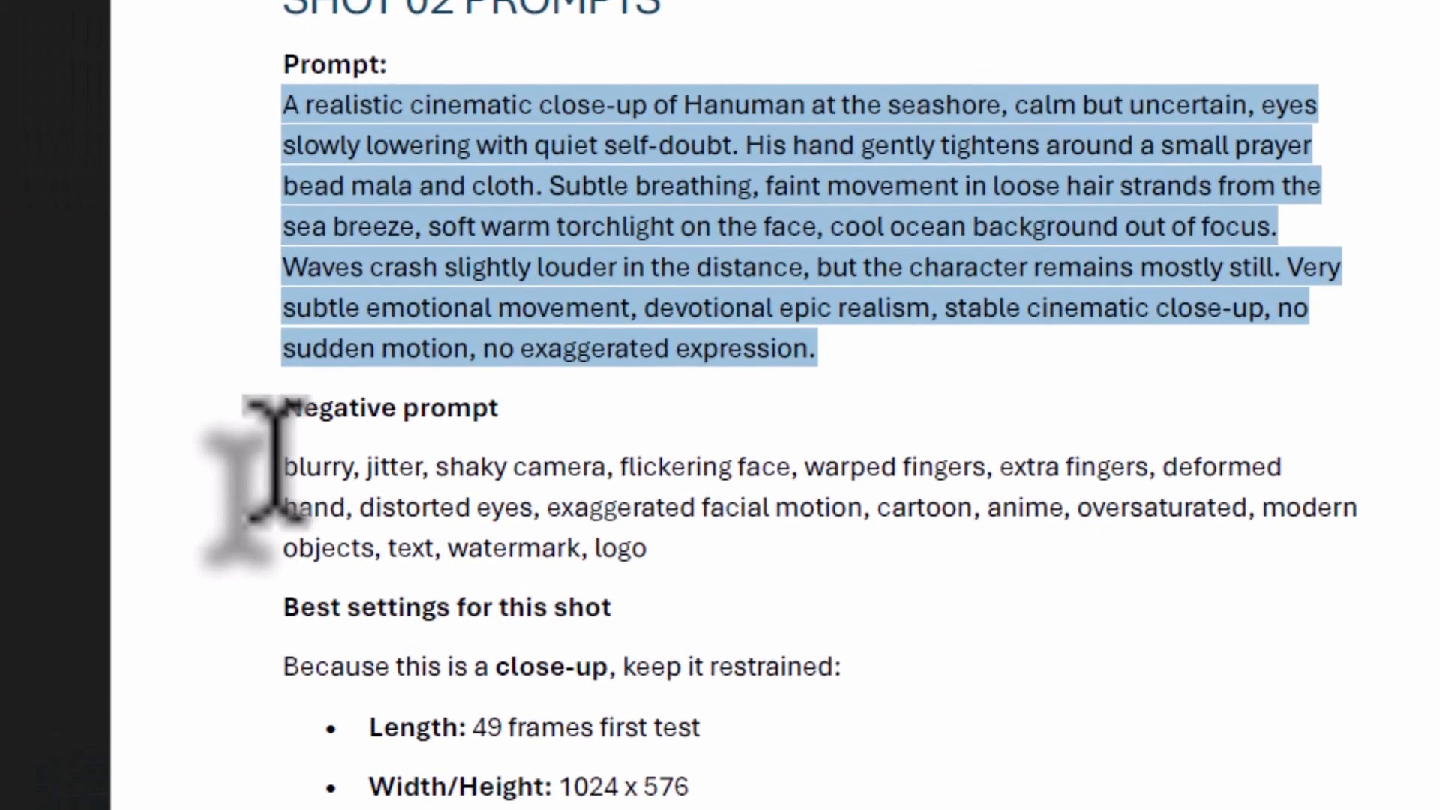
drag(559, 522, 746, 558)
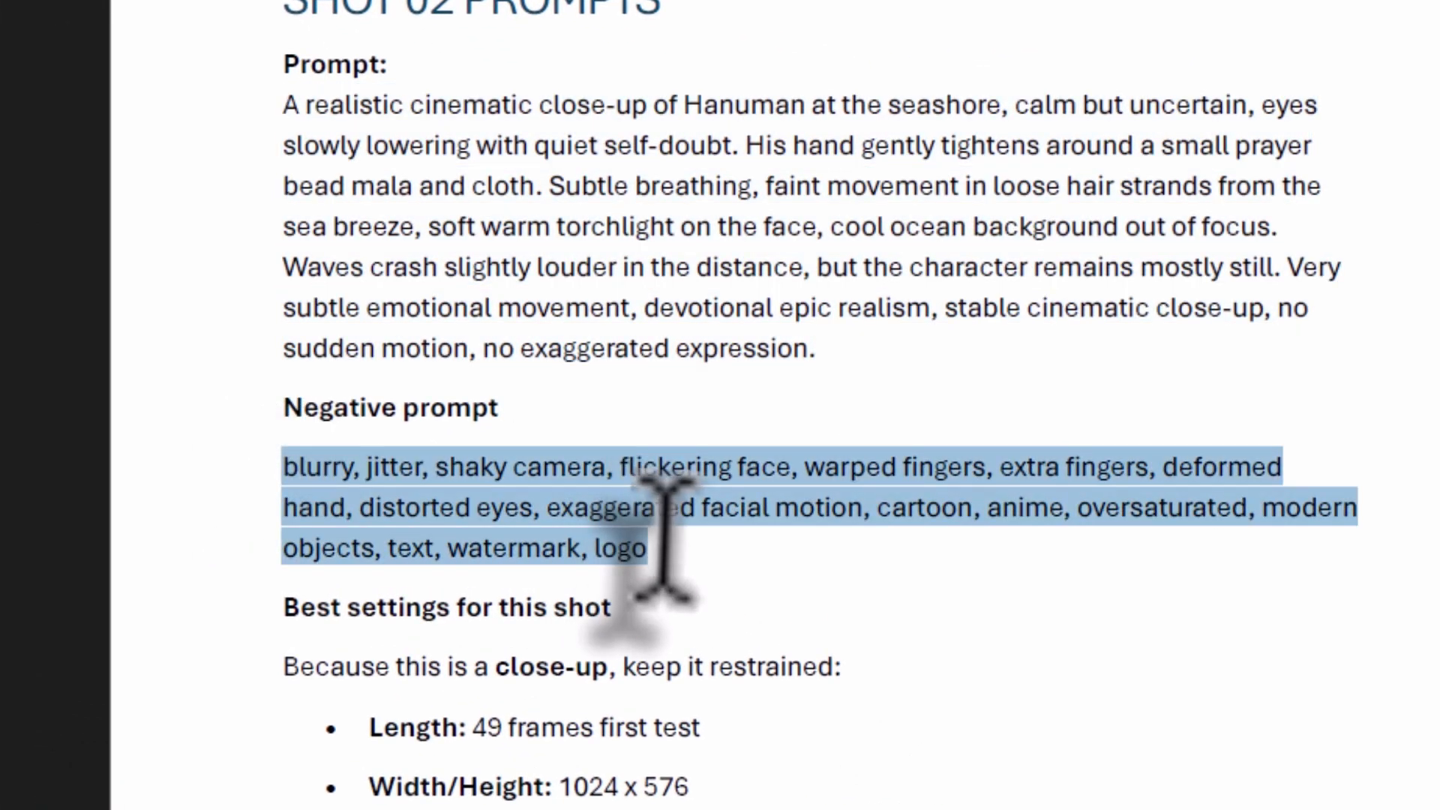
right_click(600, 578)
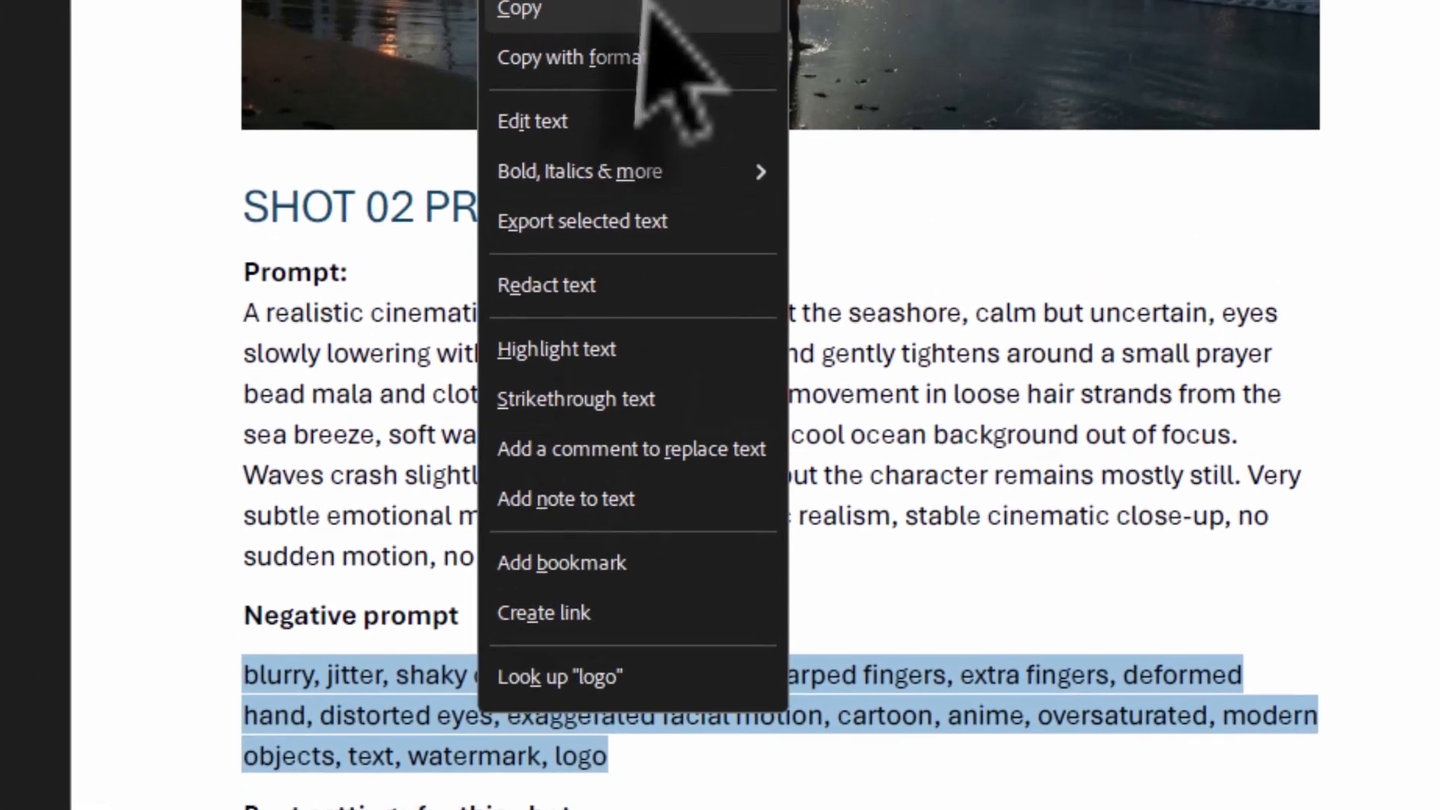
click(645, 6)
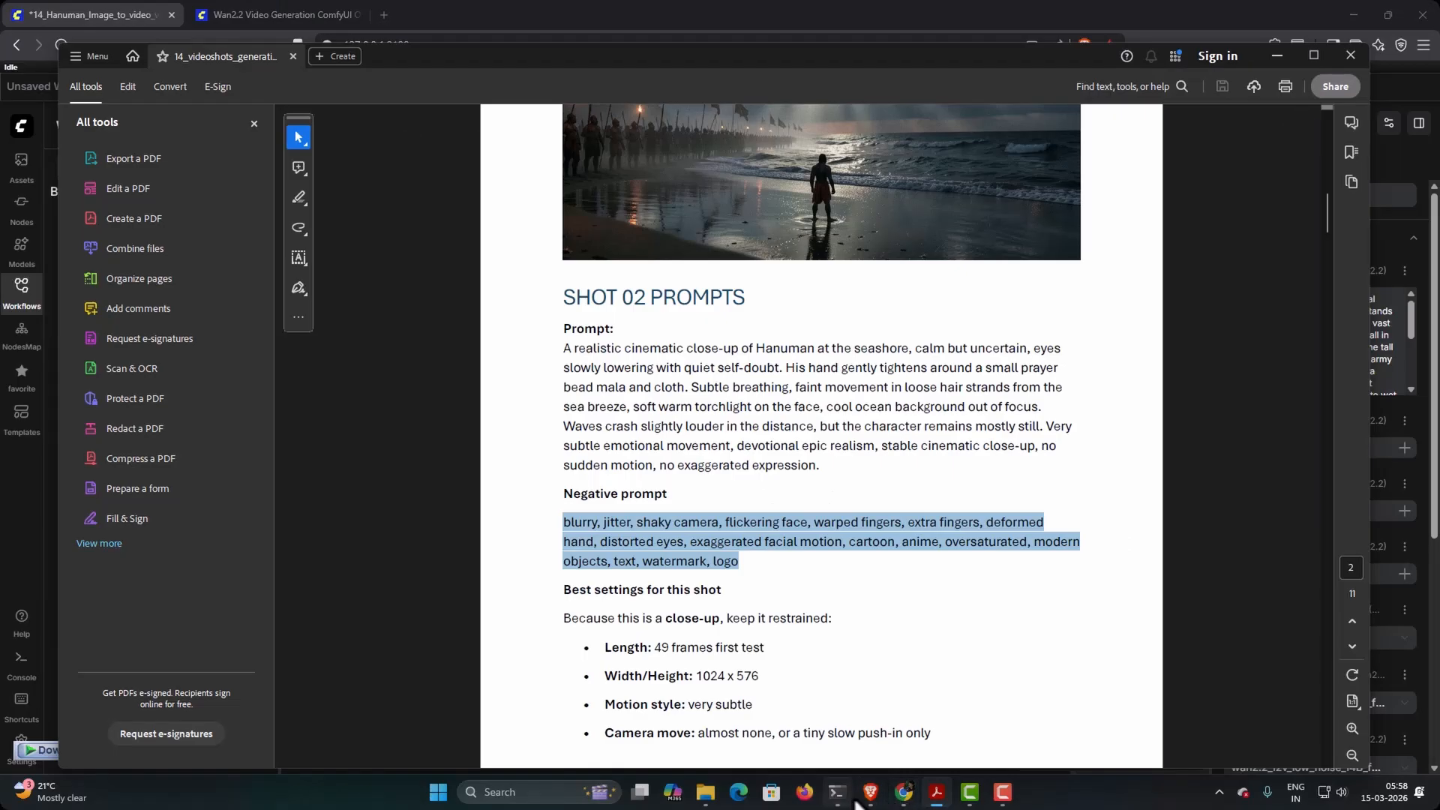
- Replace the CLIP Text Encode (Negative Prompt) text in the Image to Video subgraph with the Shot 02 negative prompt and return to the main workflow
click(868, 798)
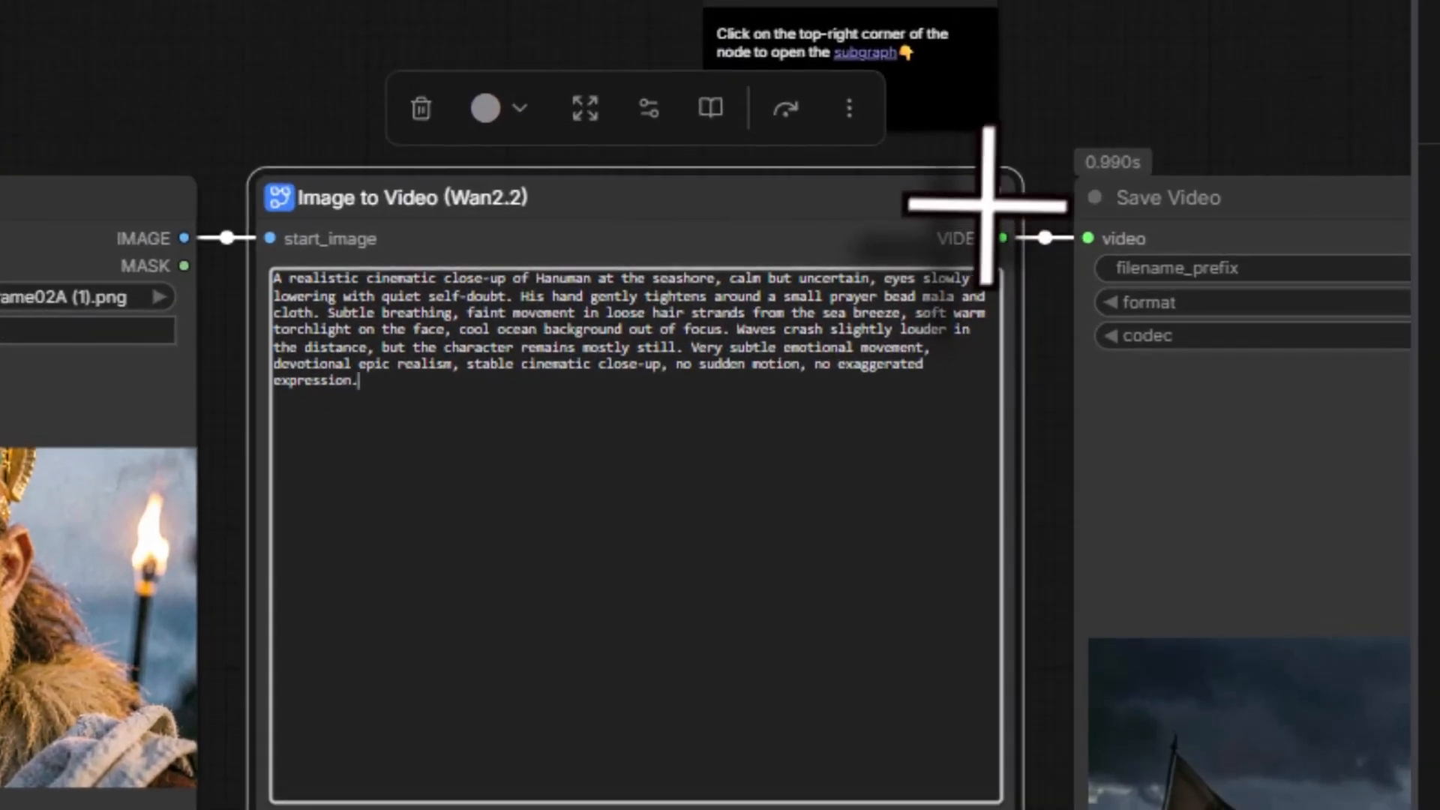
click(989, 202)
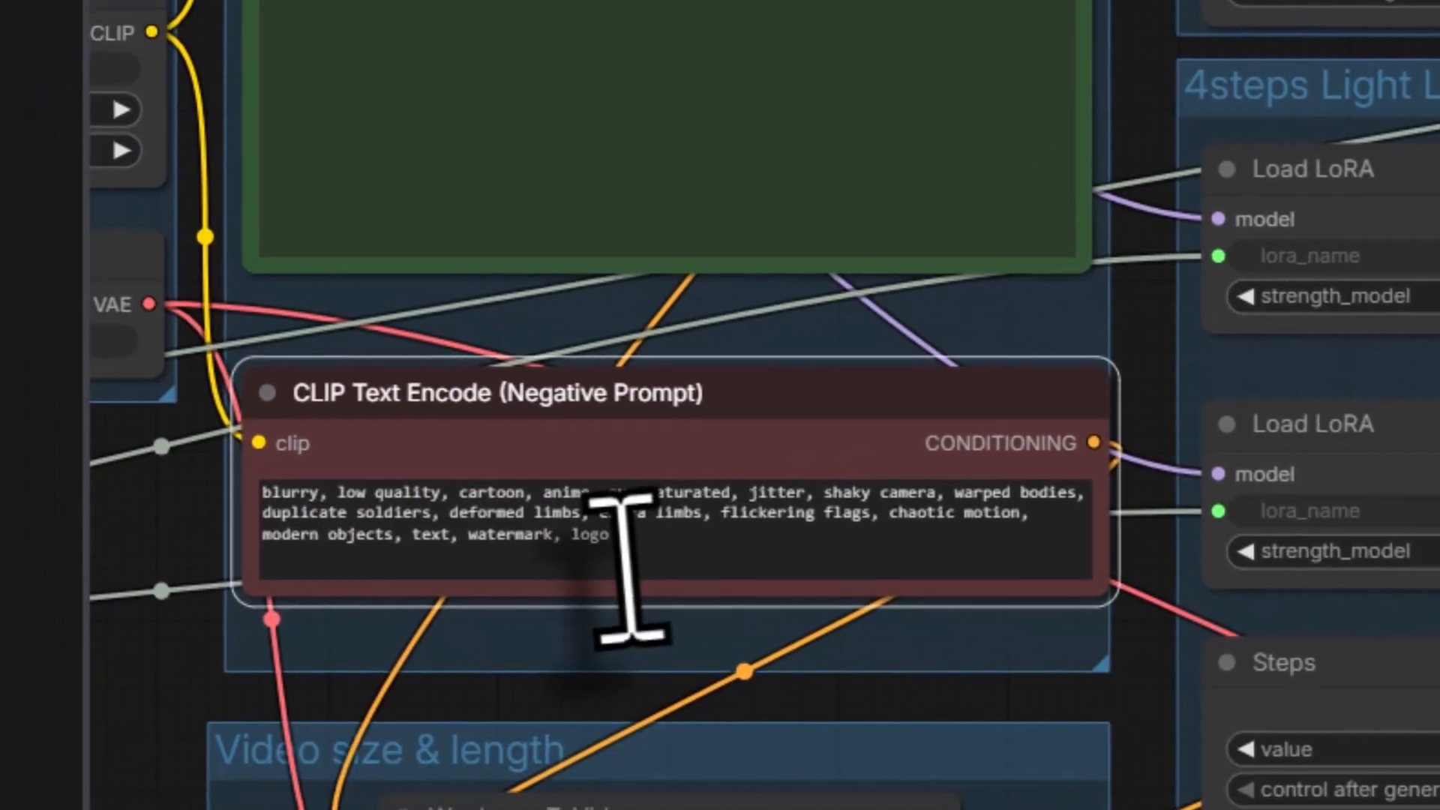
drag(627, 551, 259, 495)
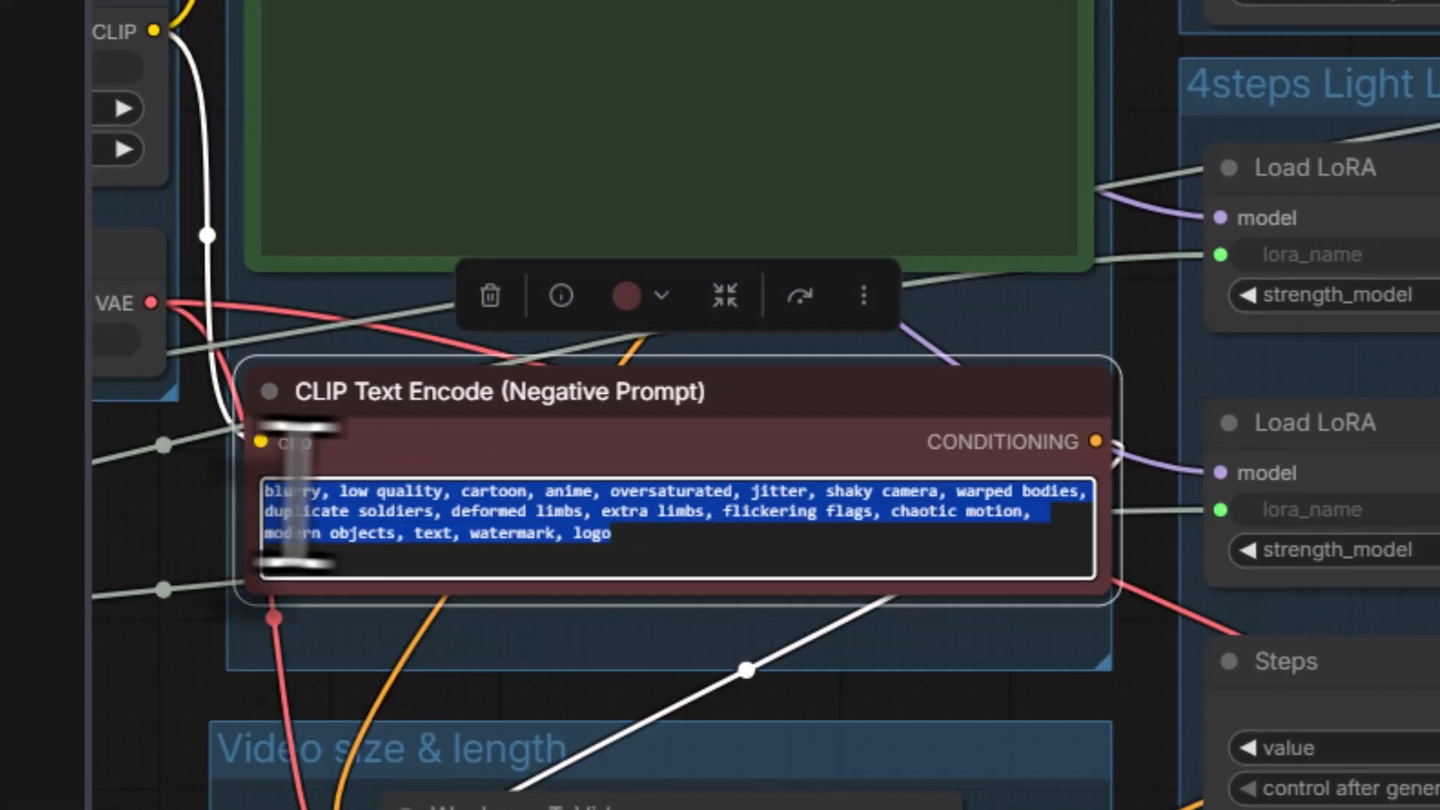
key(BackSpace)
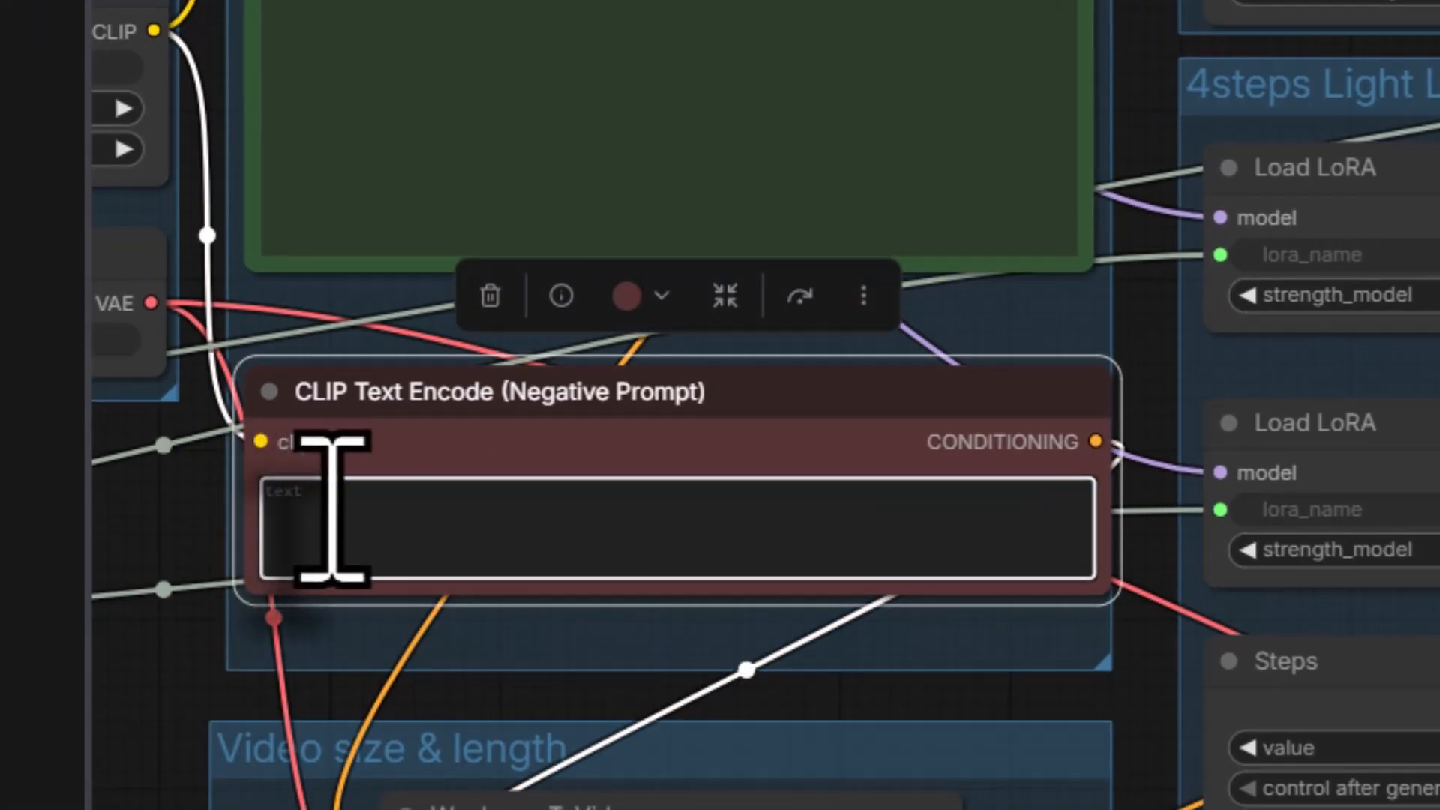
right_click(331, 510)
click(515, 129)
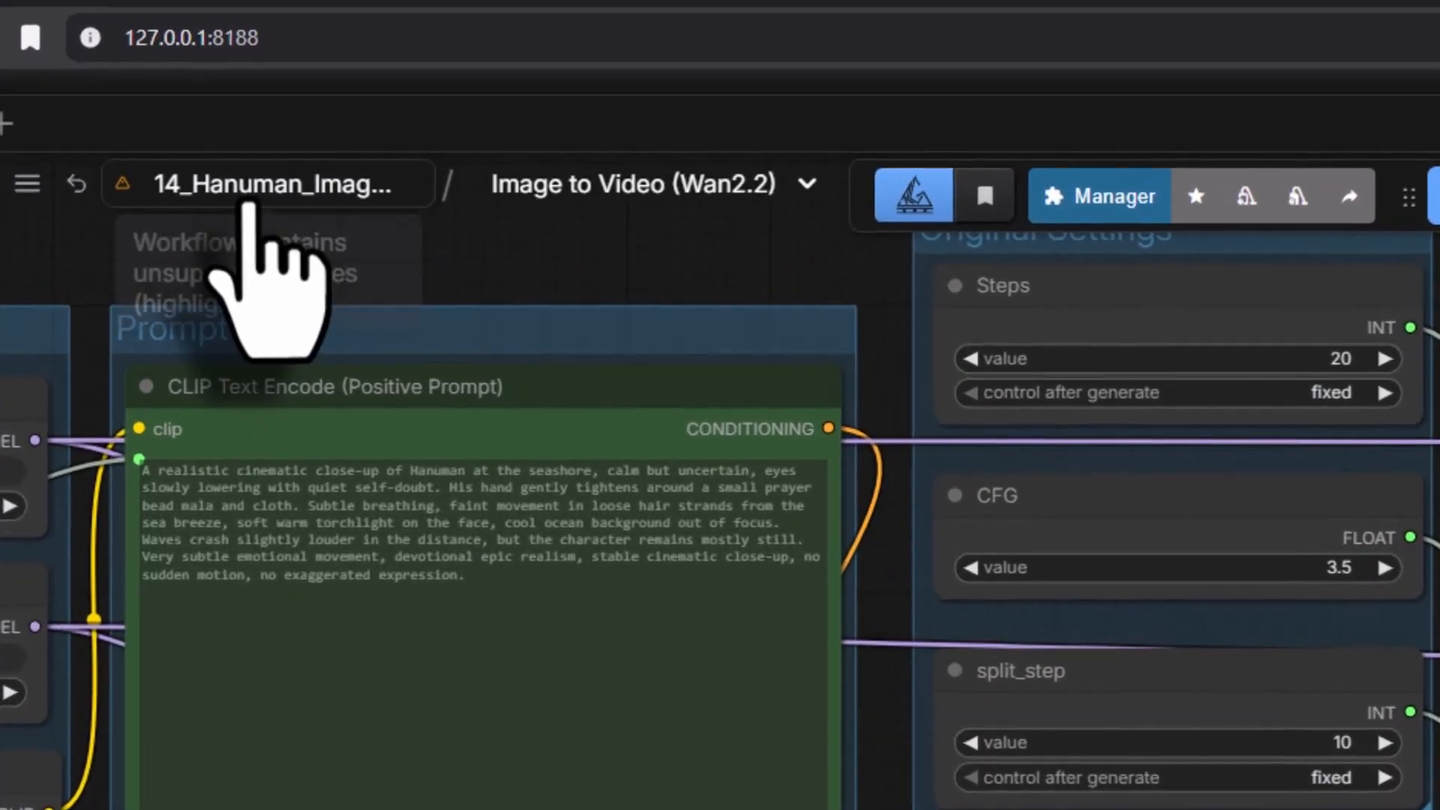
click(247, 204)
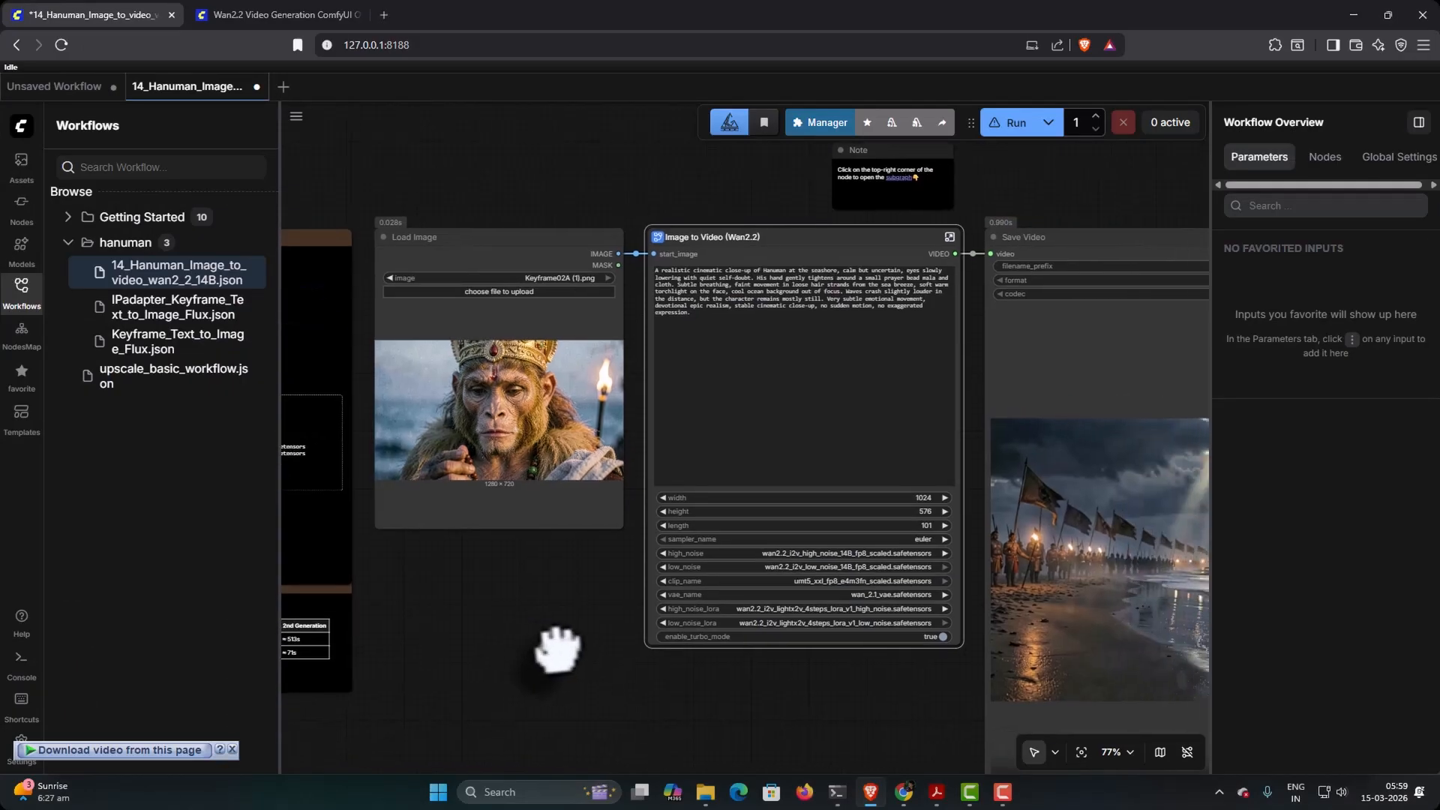
drag(556, 649, 368, 615)
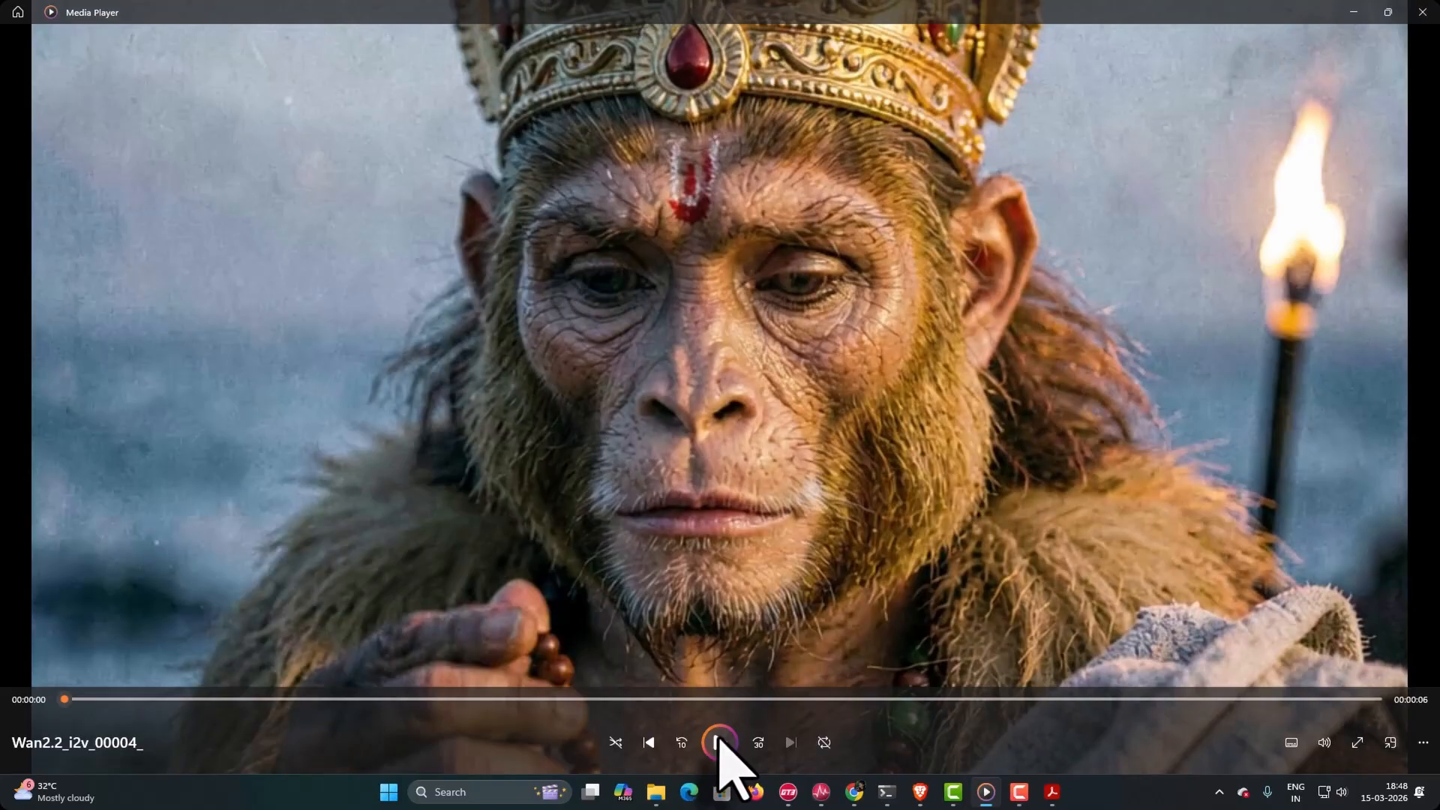
- Play the generated video Wan2.2_i2v_00004_ in Media Player and close the player
click(719, 741)
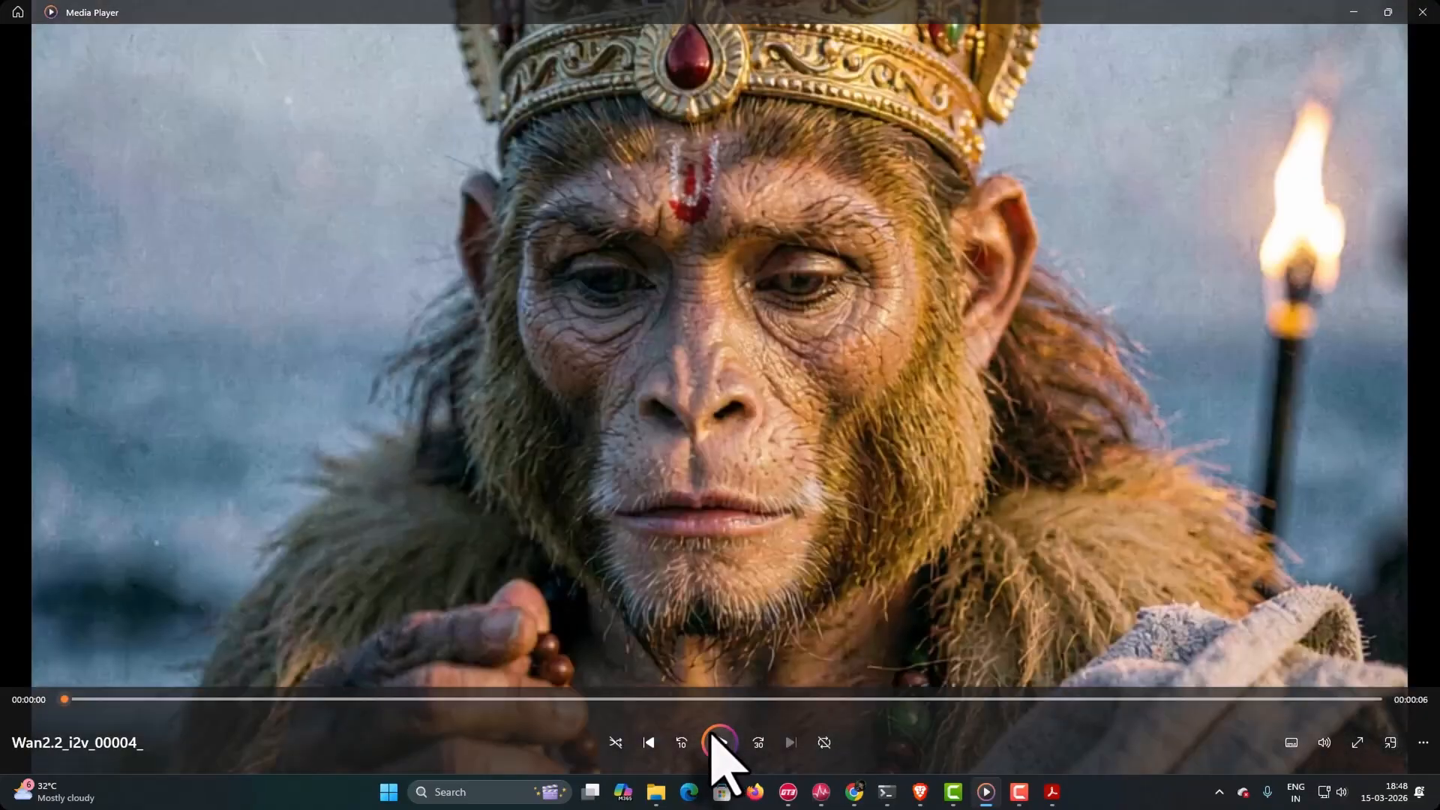
key(alt+F4)
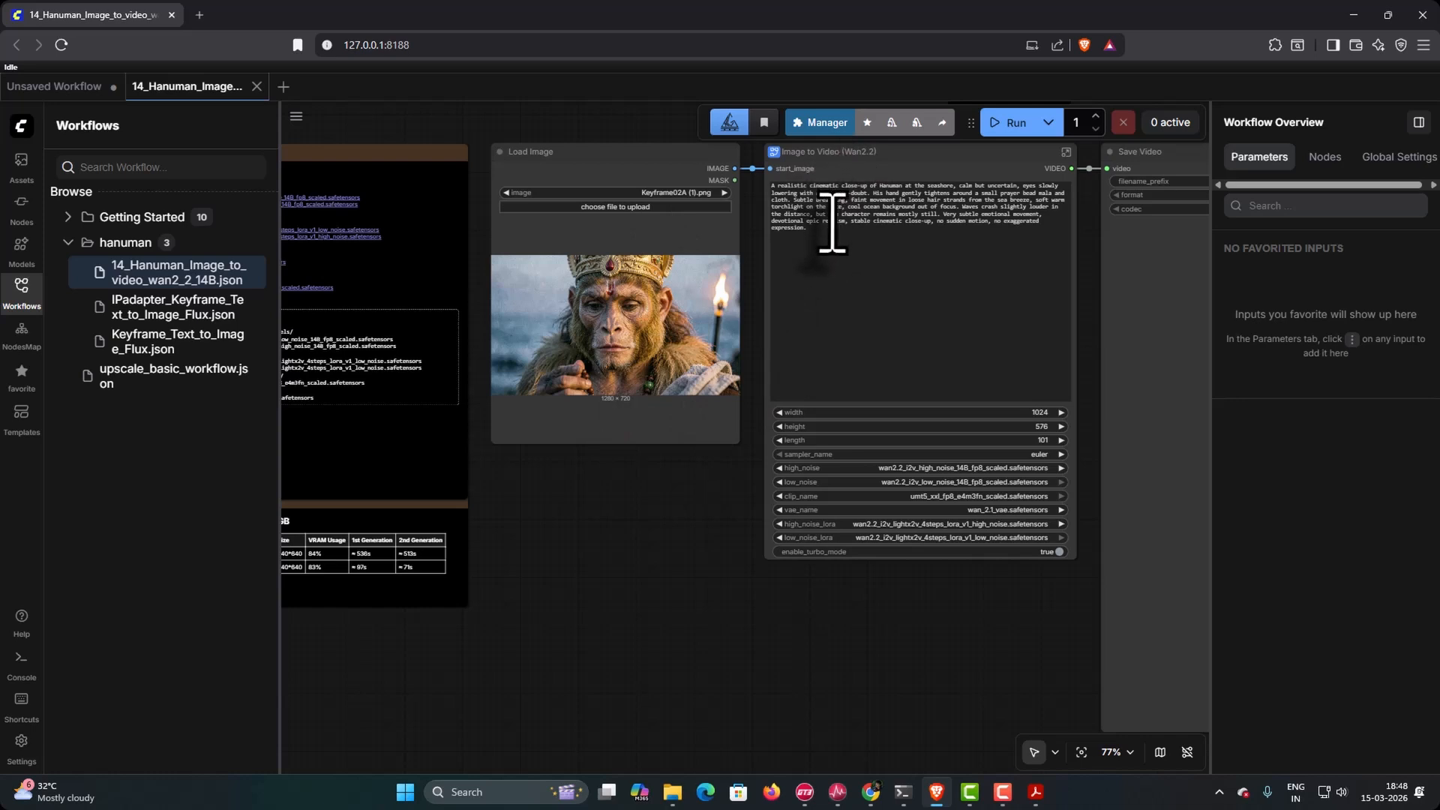
- Load Keyframe02B.png from the hanuman renders folder into the Load Image node
click(601, 207)
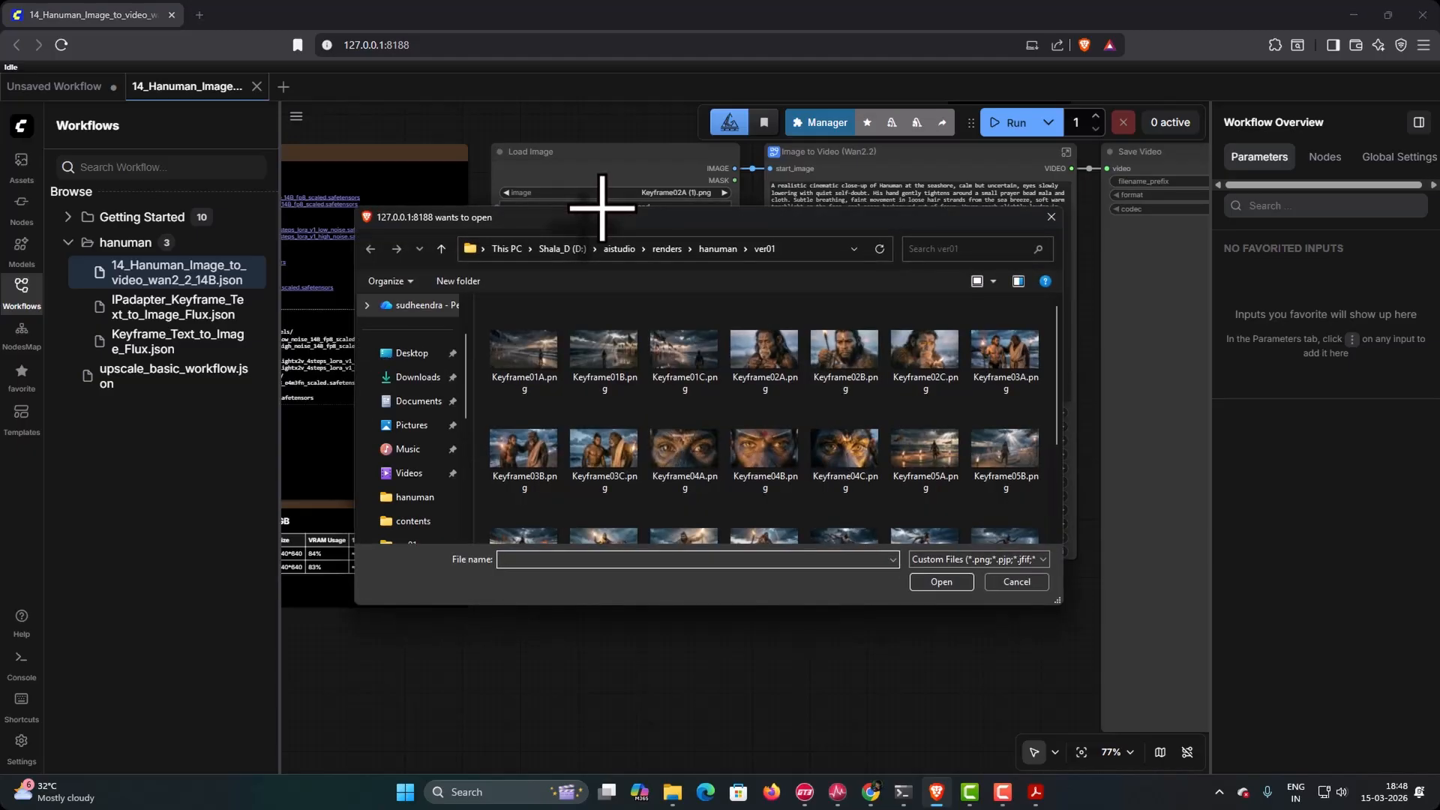
click(717, 249)
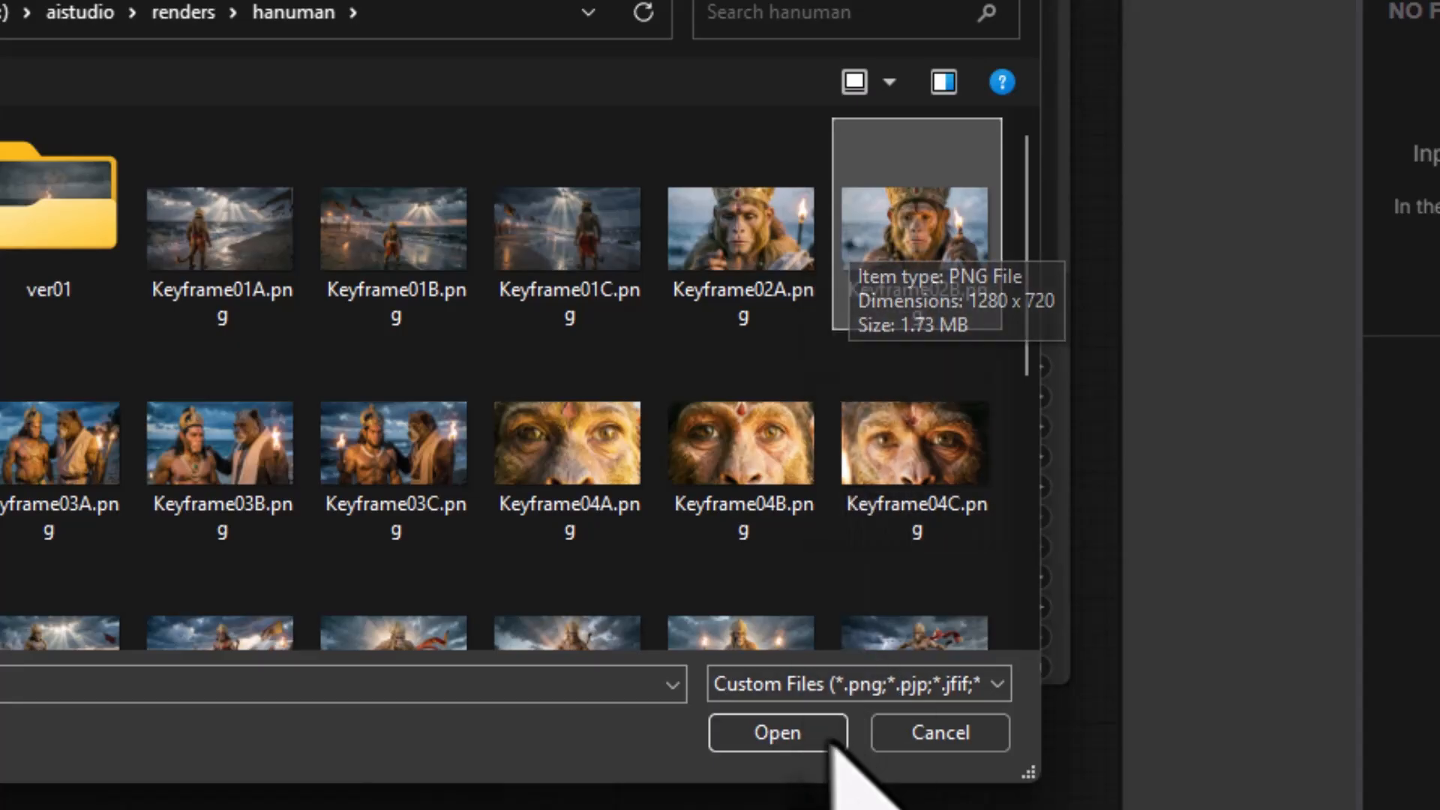
click(777, 733)
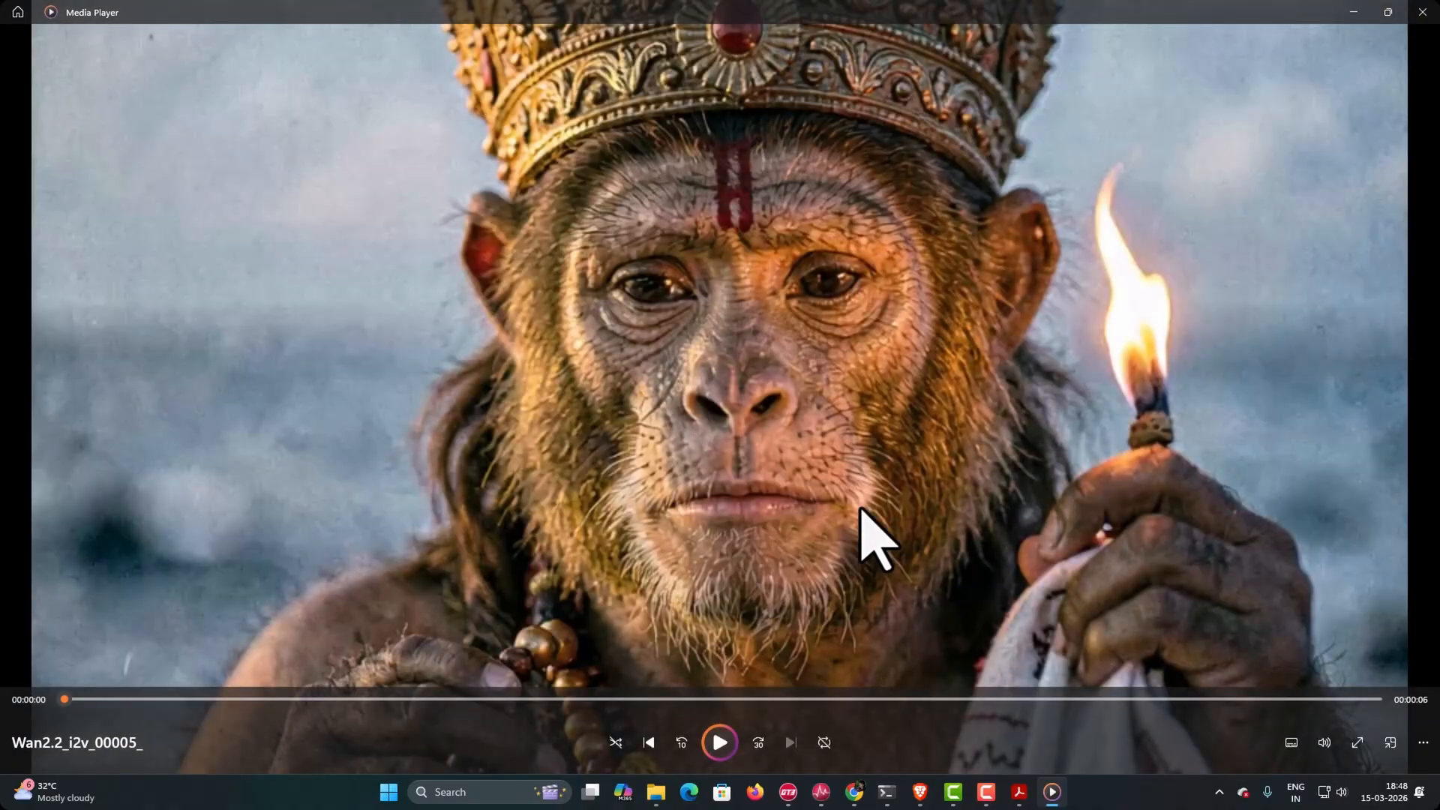
- Play the generated video Wan2.2_i2v_00005_ in Media Player and return to the ComfyUI workflow
click(734, 745)
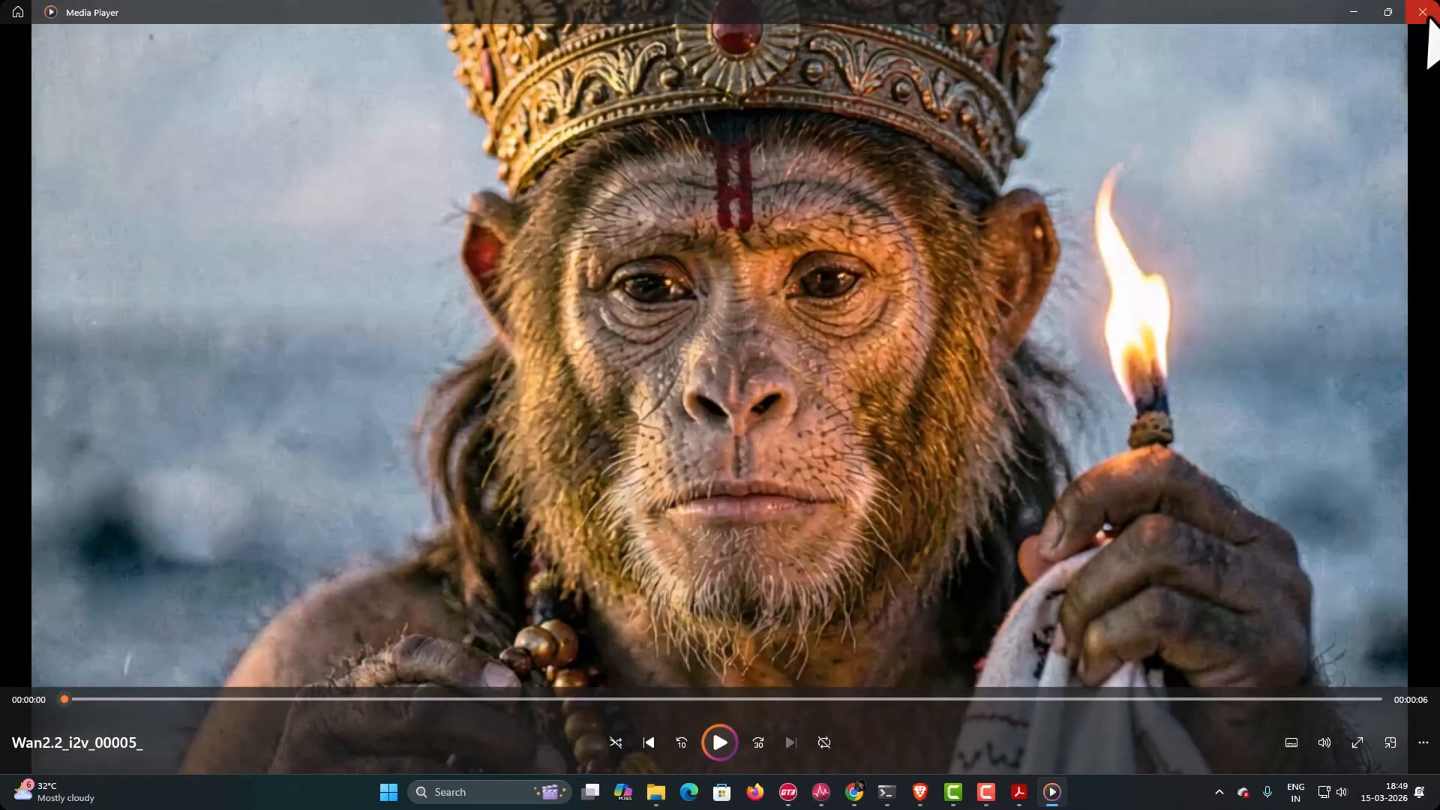
click(1428, 15)
click(556, 9)
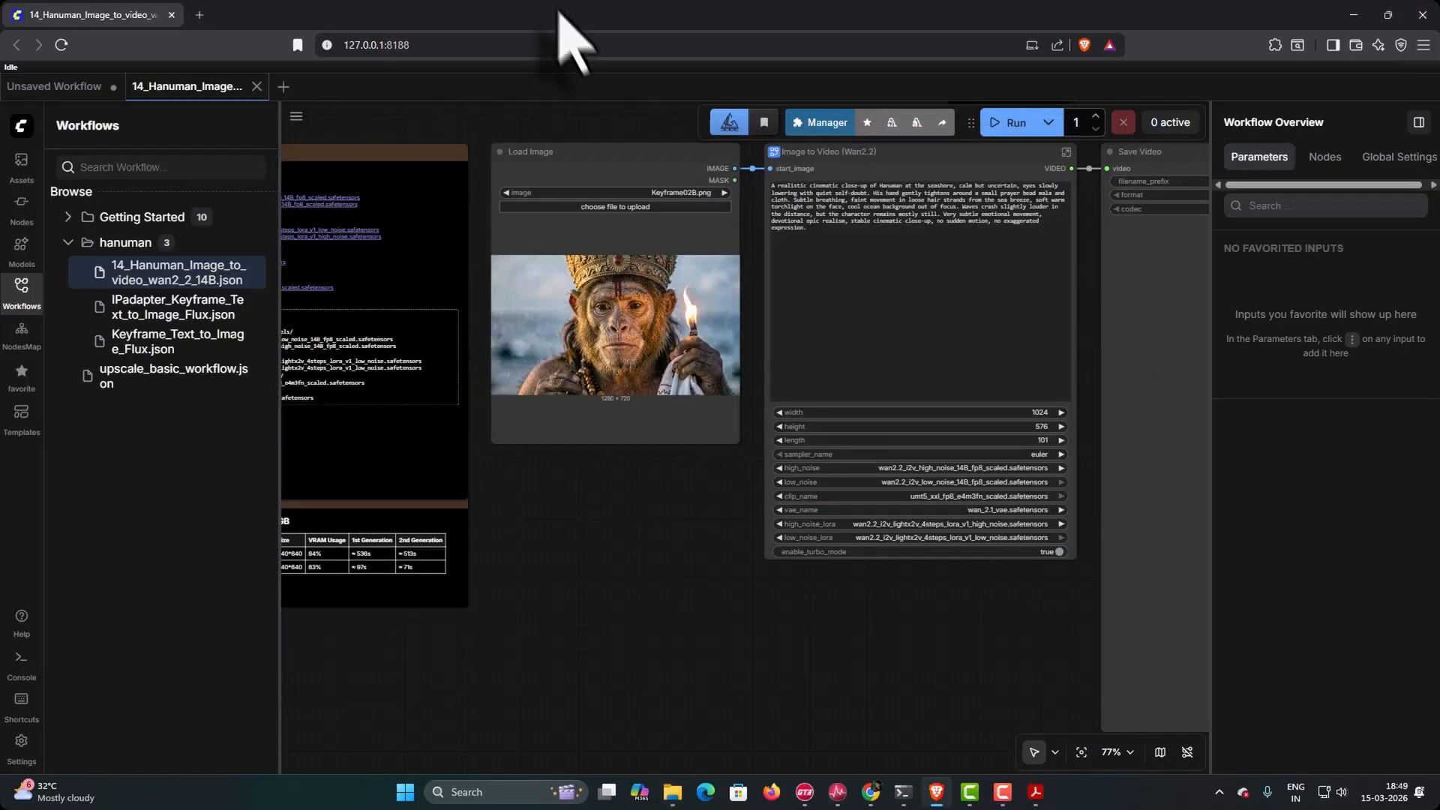
- Load Keyframe02C.png into the Load Image node and play the generated video Wan2.2_i2v_00006_ in Media Player
click(611, 208)
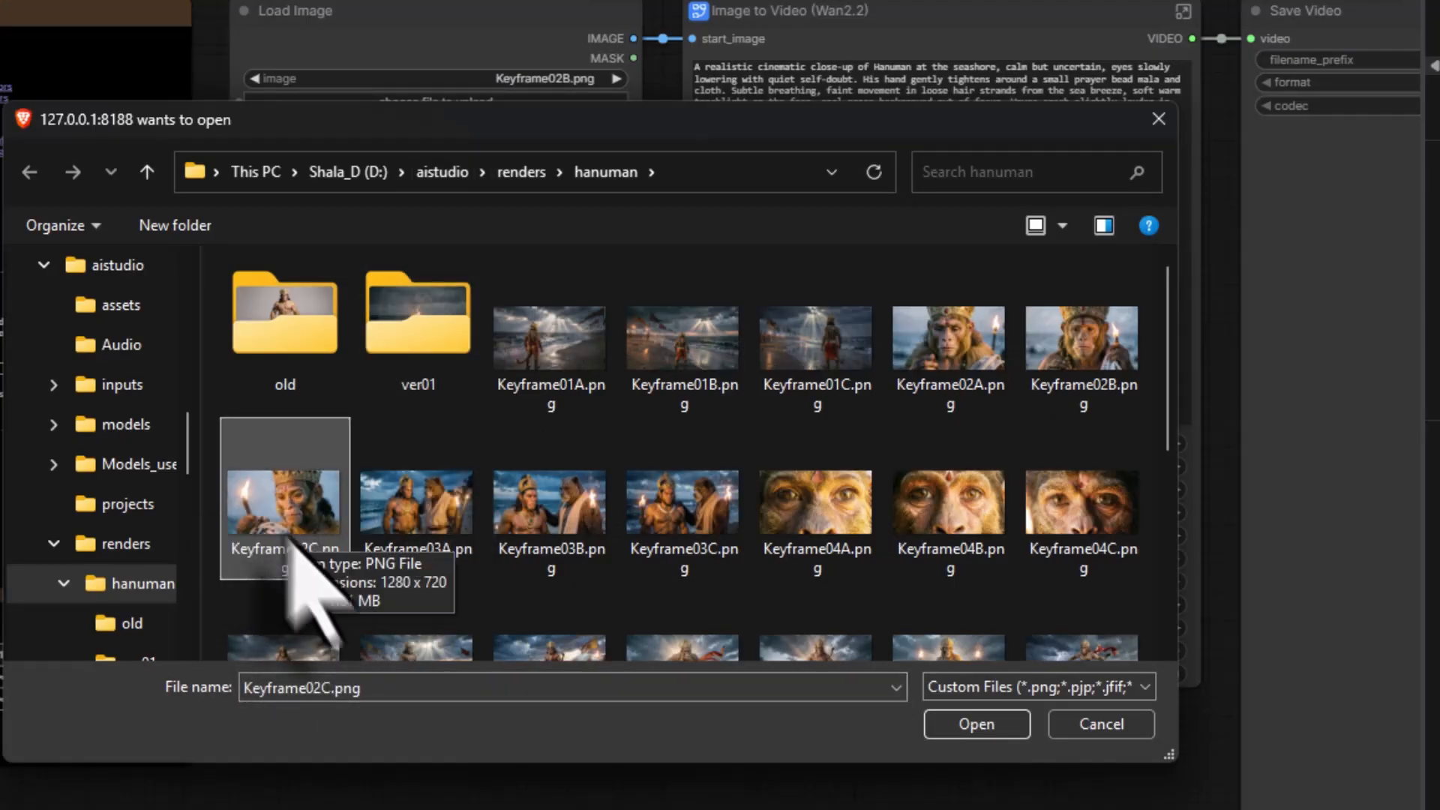
click(974, 722)
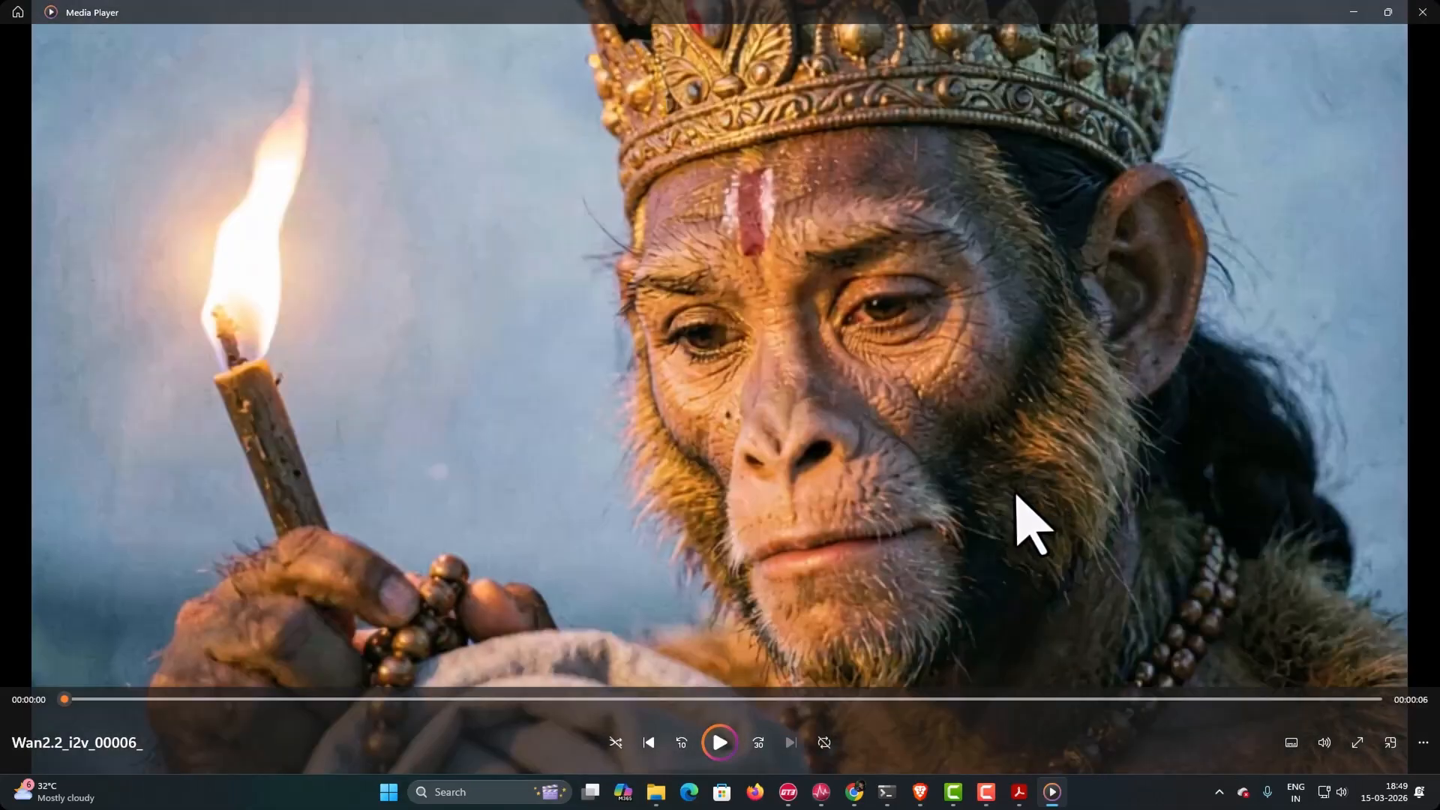
click(720, 743)
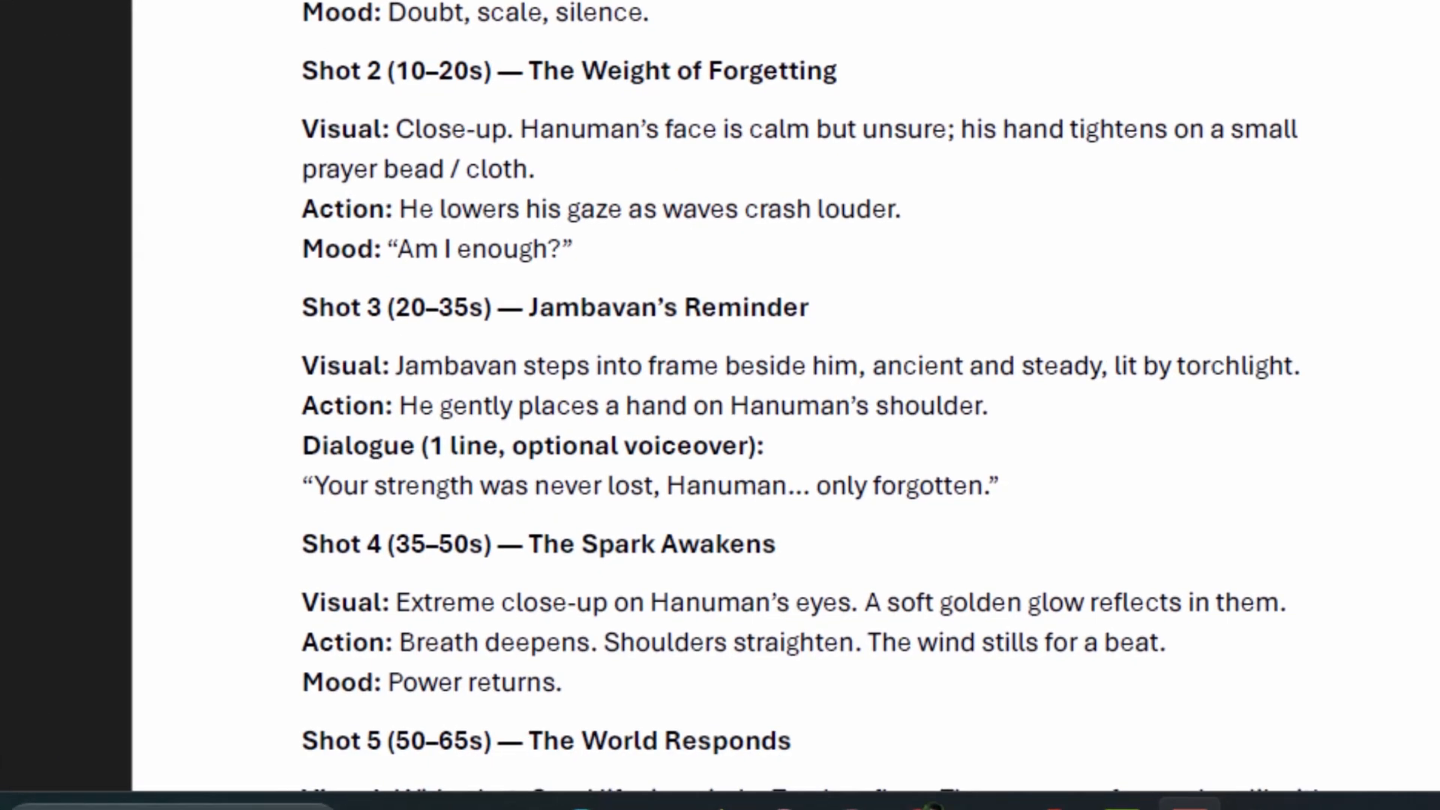
- Review the shots in the story outline PDF, and copy the Shot 03 motion prompt from the video shots generation PDF
scroll(412, 128, down, 2)
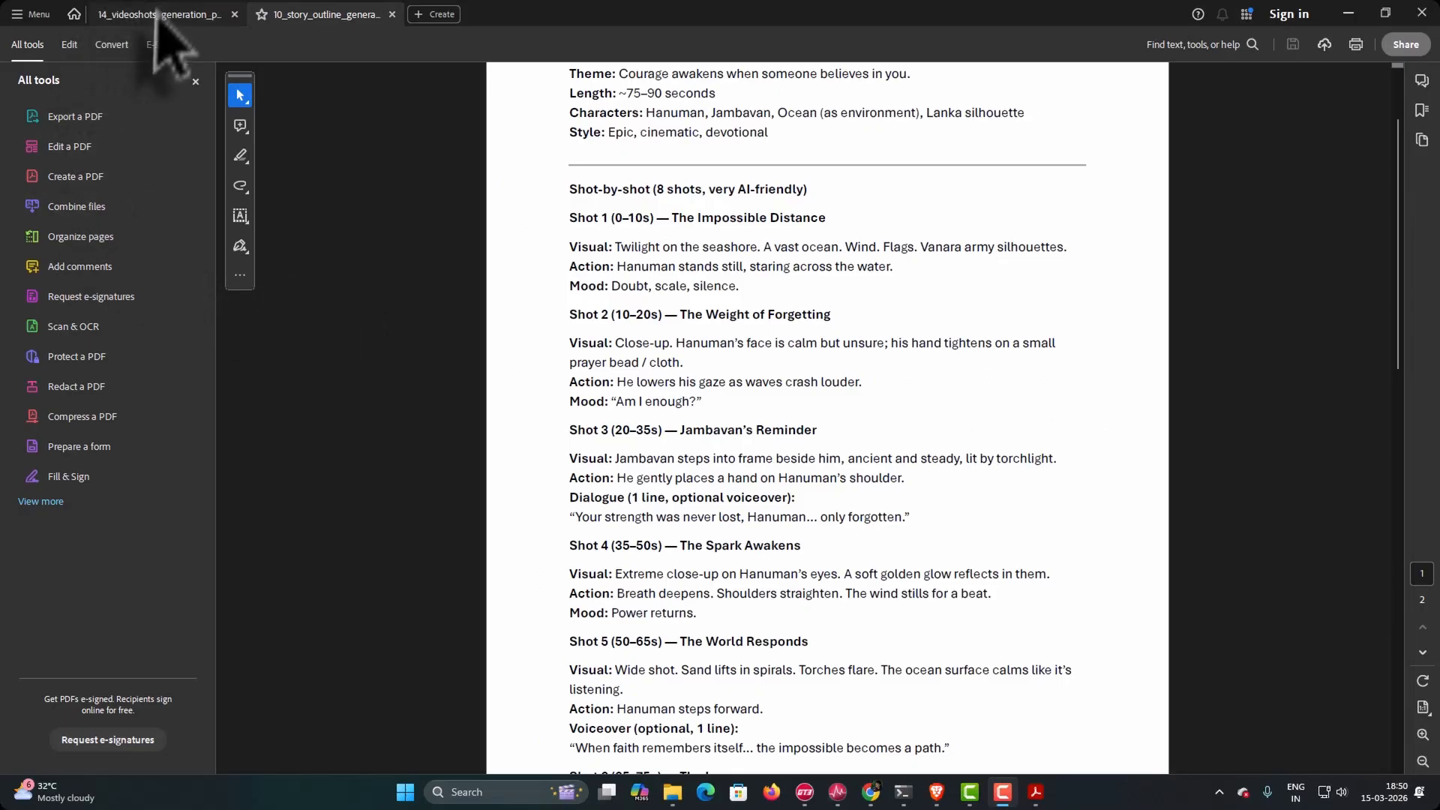
click(158, 15)
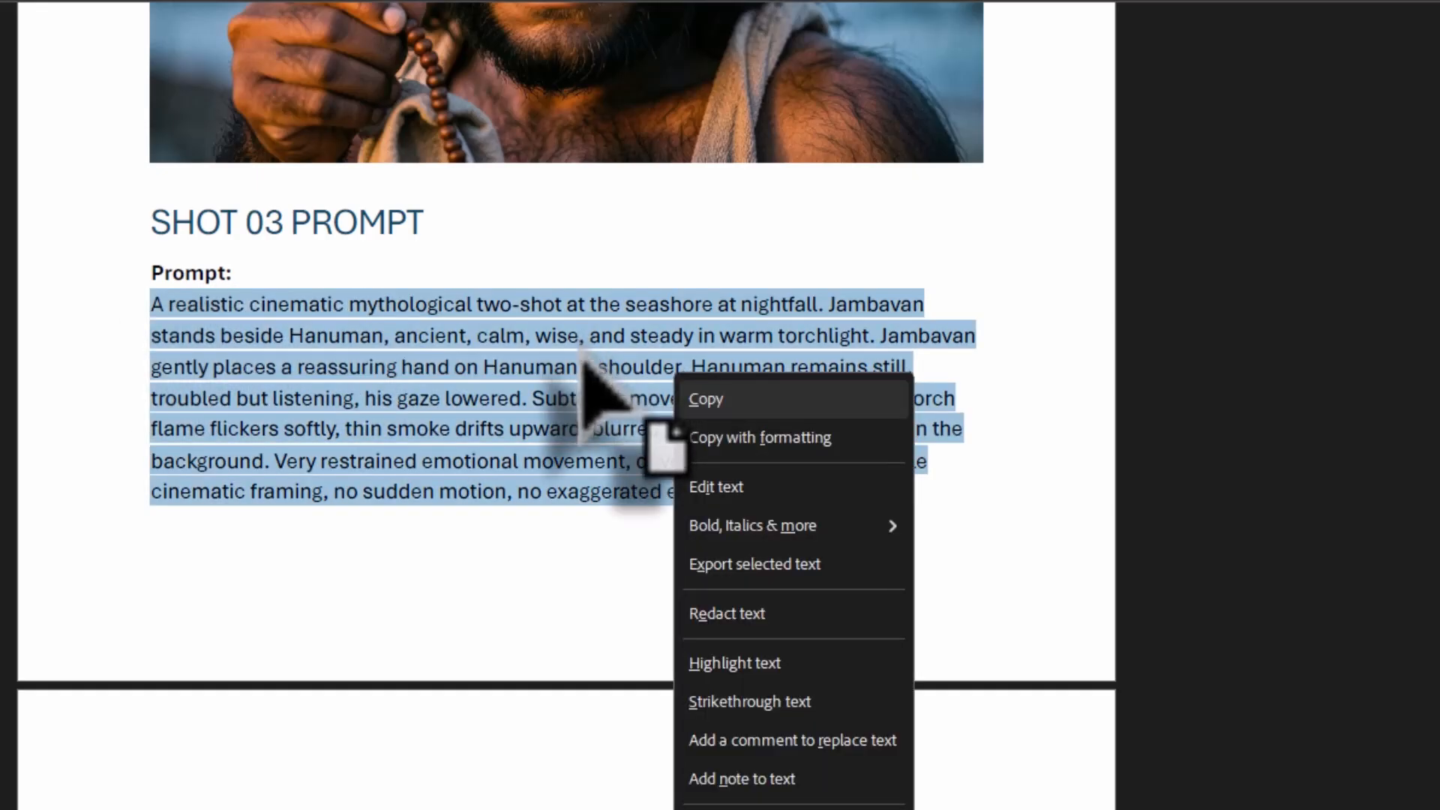
click(709, 400)
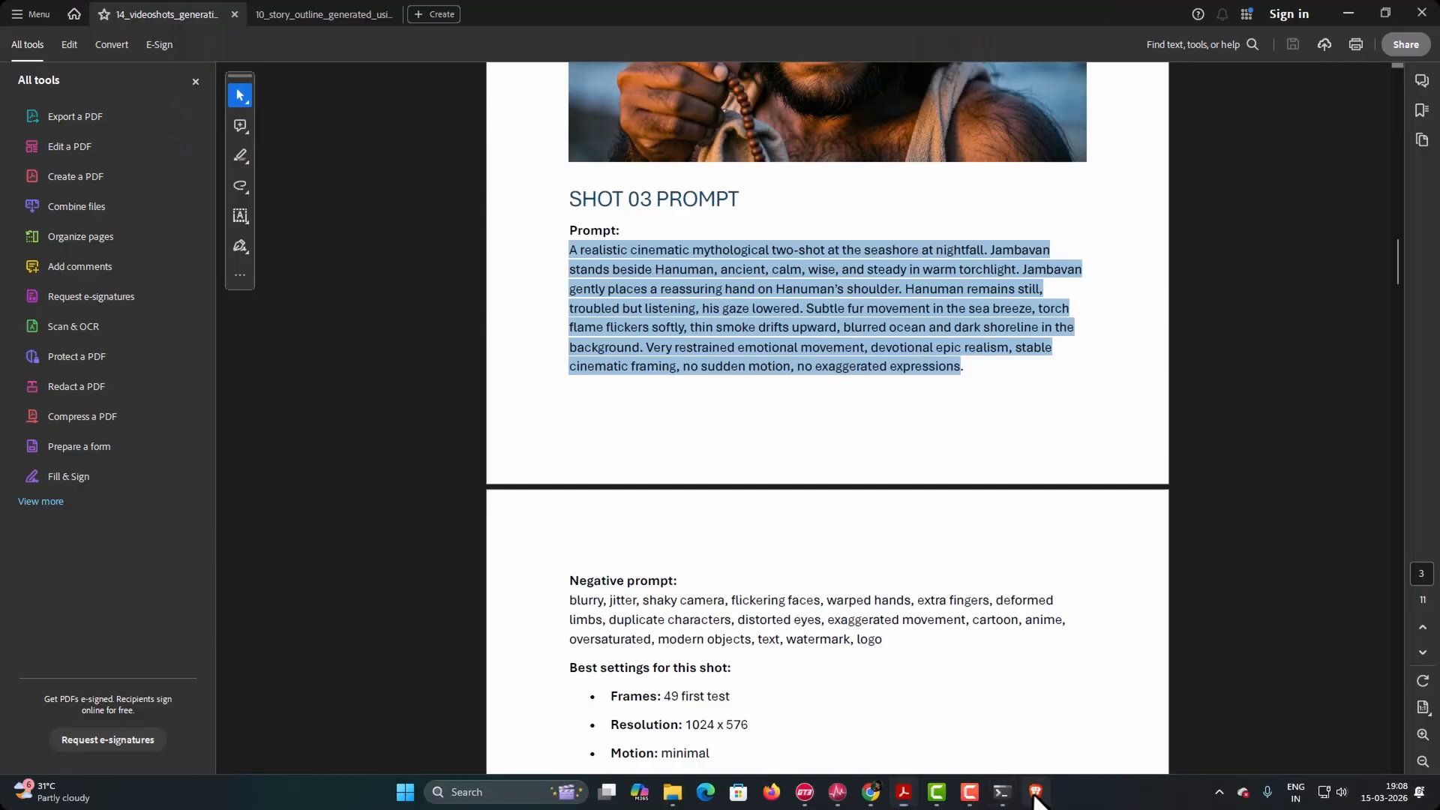
- Switch to the ComfyUI workflow and replace the Image to Video (Wan2.2) node's prompt with the copied Shot 03 motion prompt
click(1035, 792)
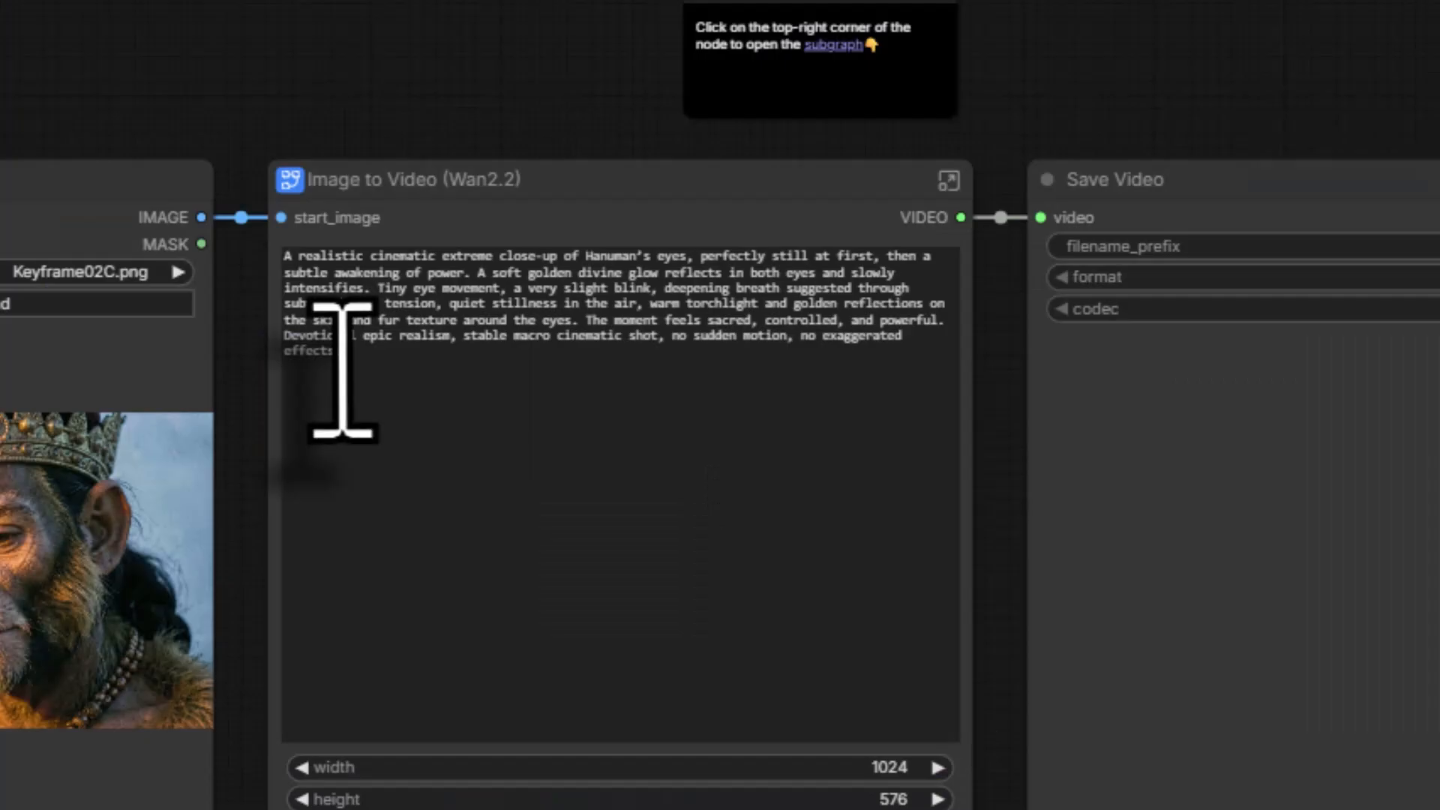
drag(566, 332, 532, 264)
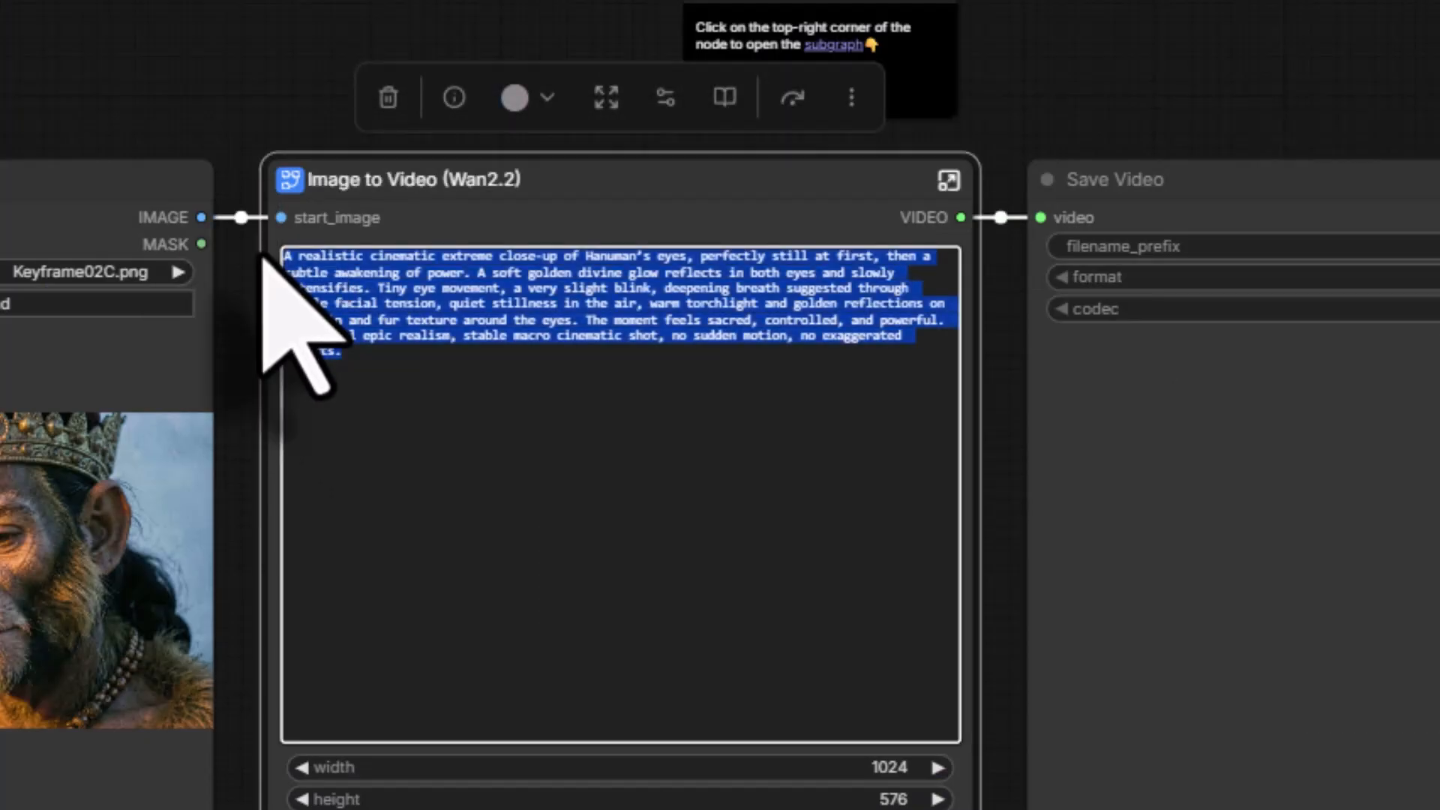
key(BackSpace)
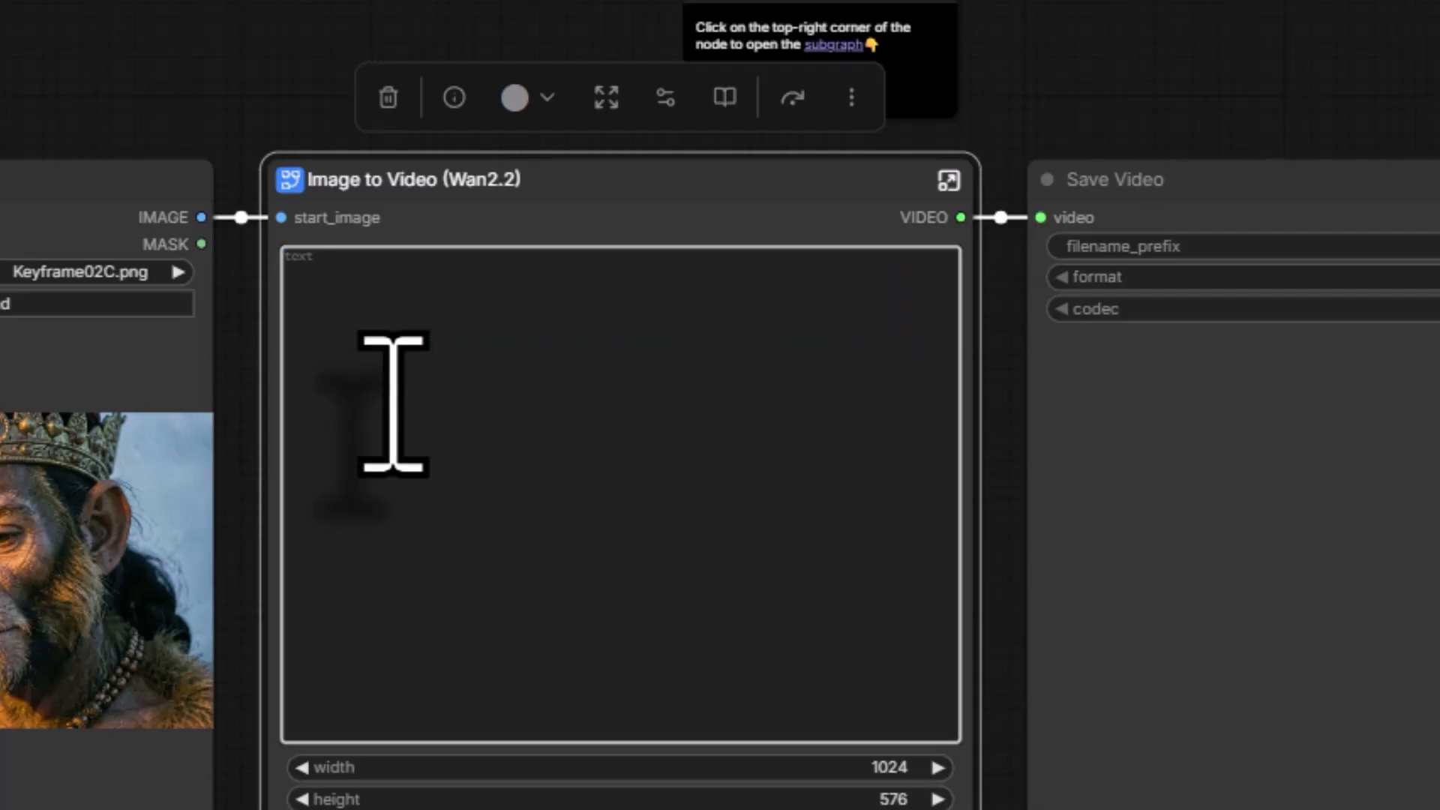
right_click(393, 405)
click(521, 726)
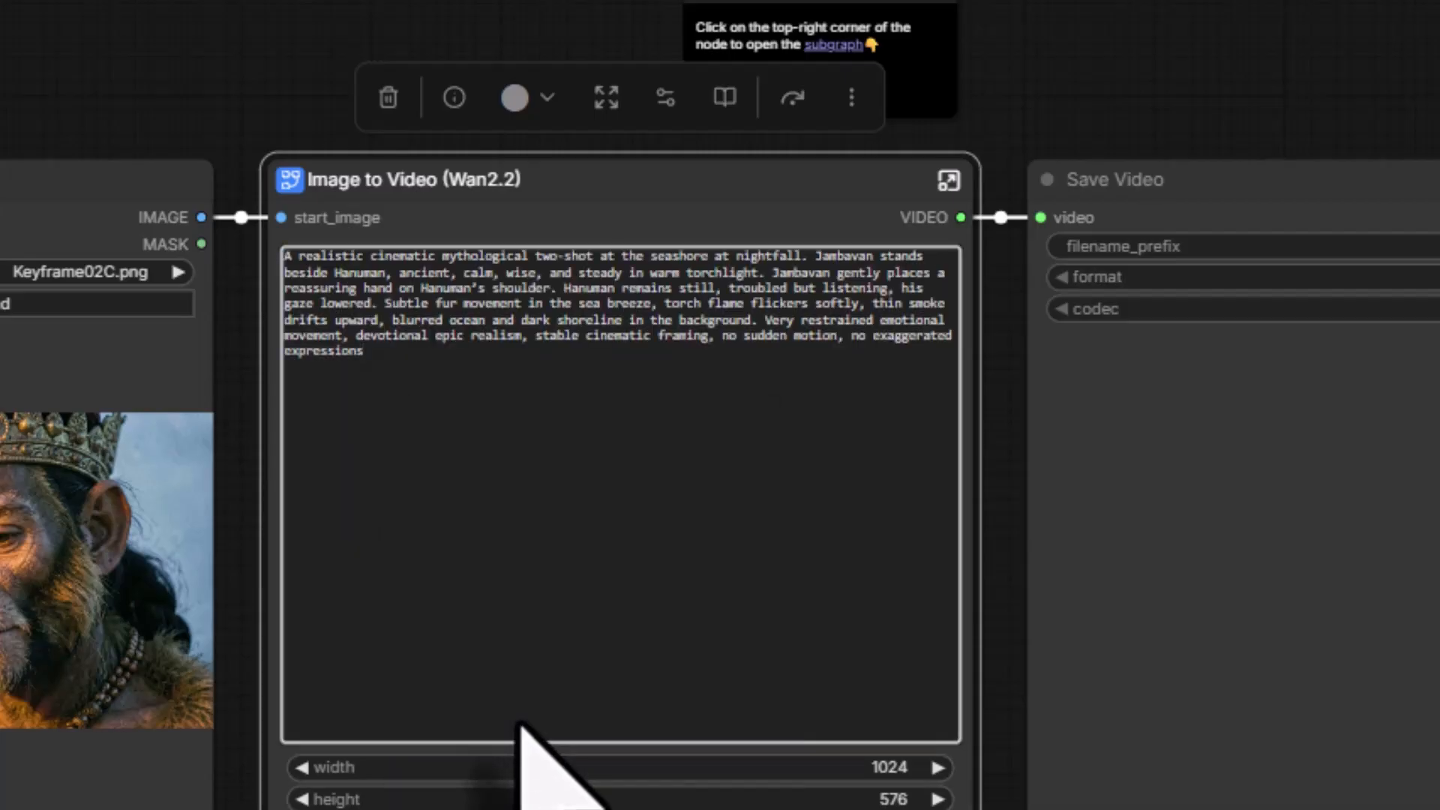
- Open the Image to Video (Wan2.2) subgraph, and copy the Shot 03 negative prompt from the video shots generation PDF
click(951, 182)
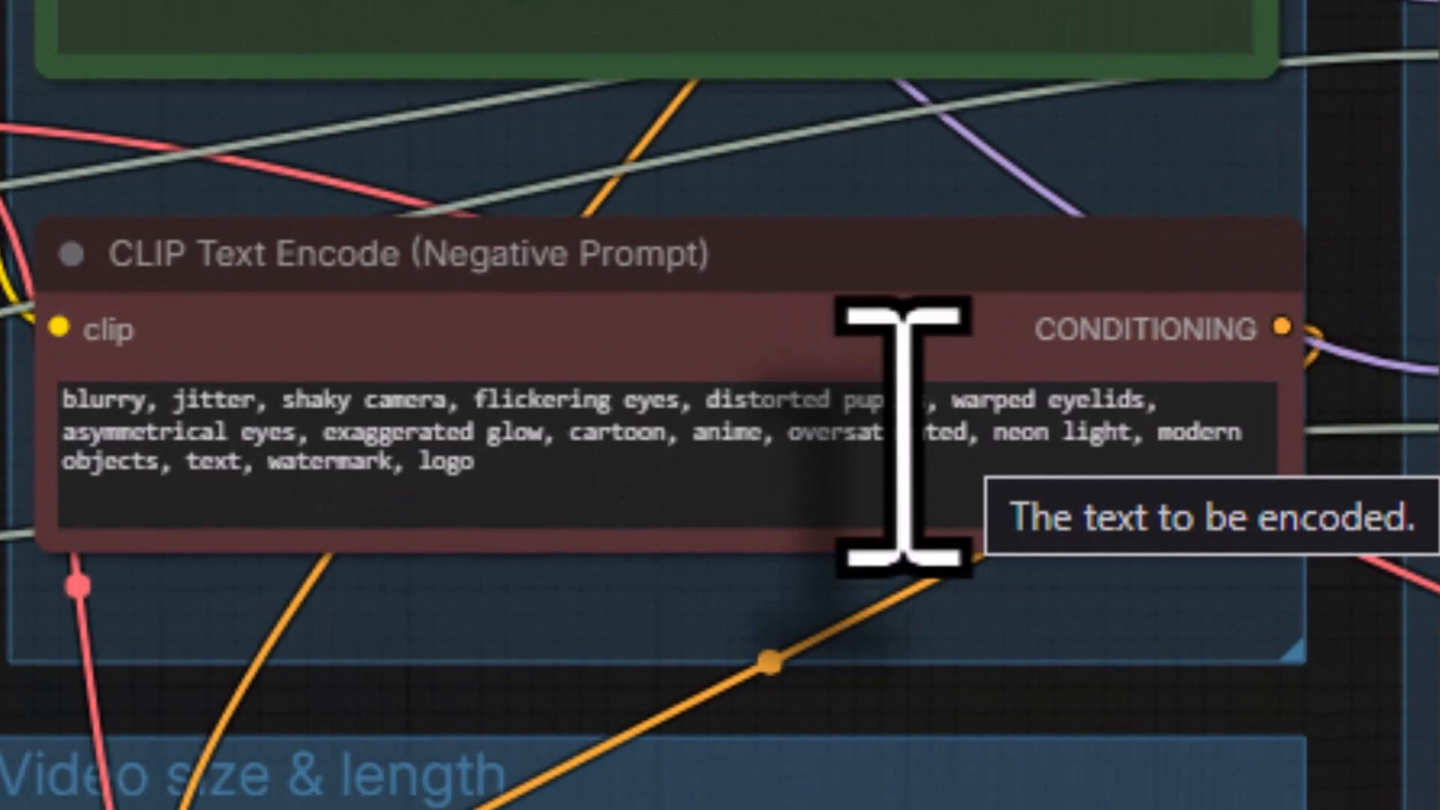
click(904, 793)
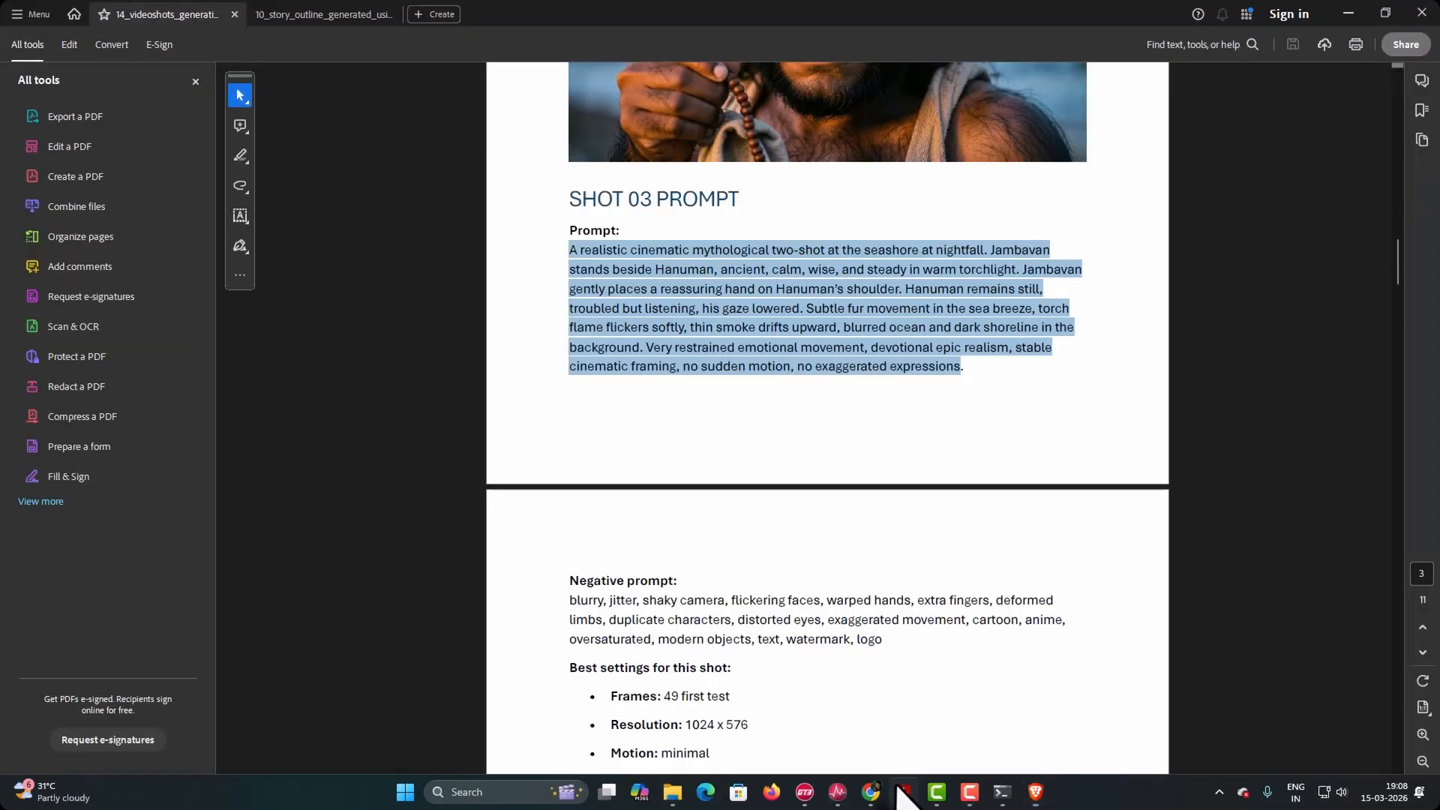
scroll(784, 641, down, 1)
drag(568, 564, 842, 582)
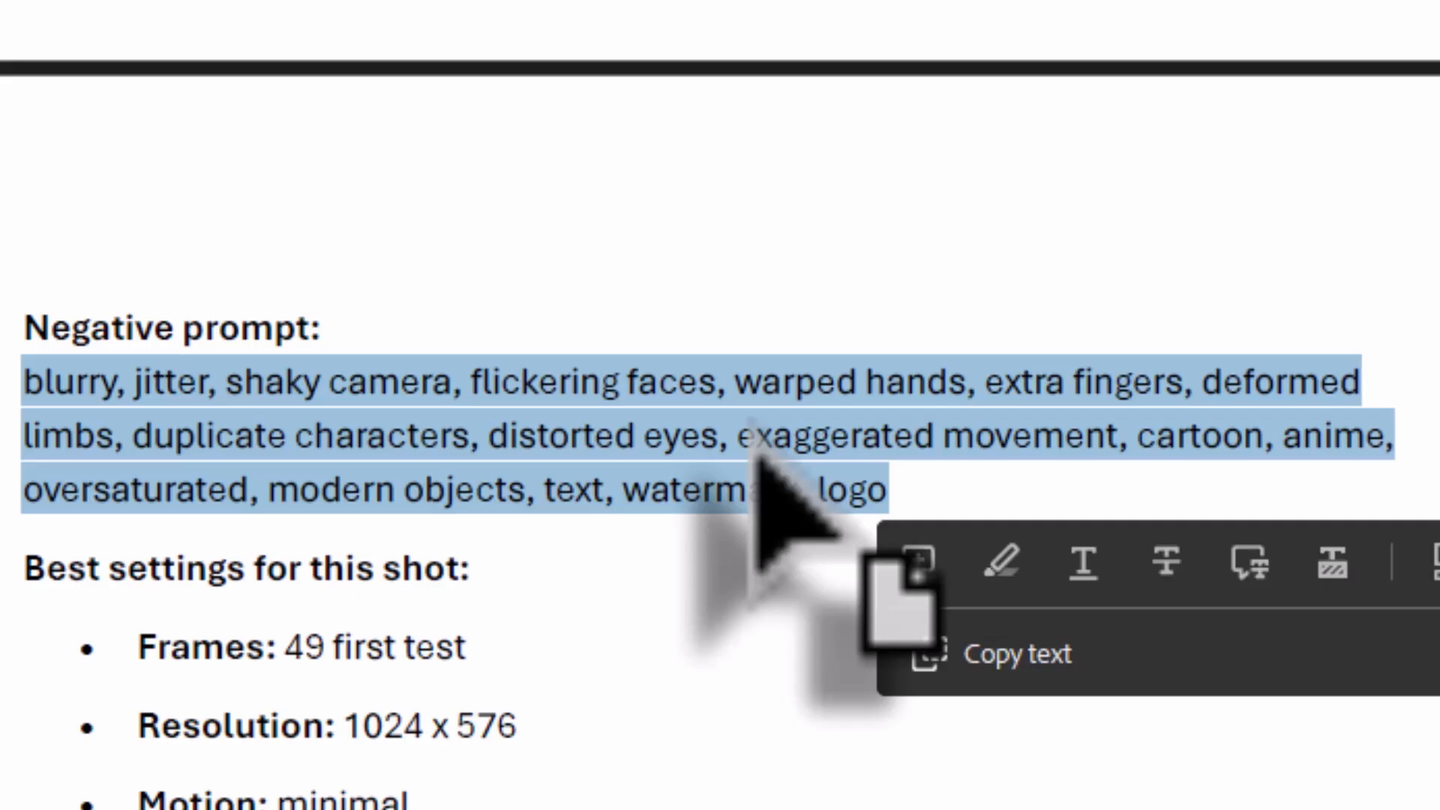
right_click(838, 583)
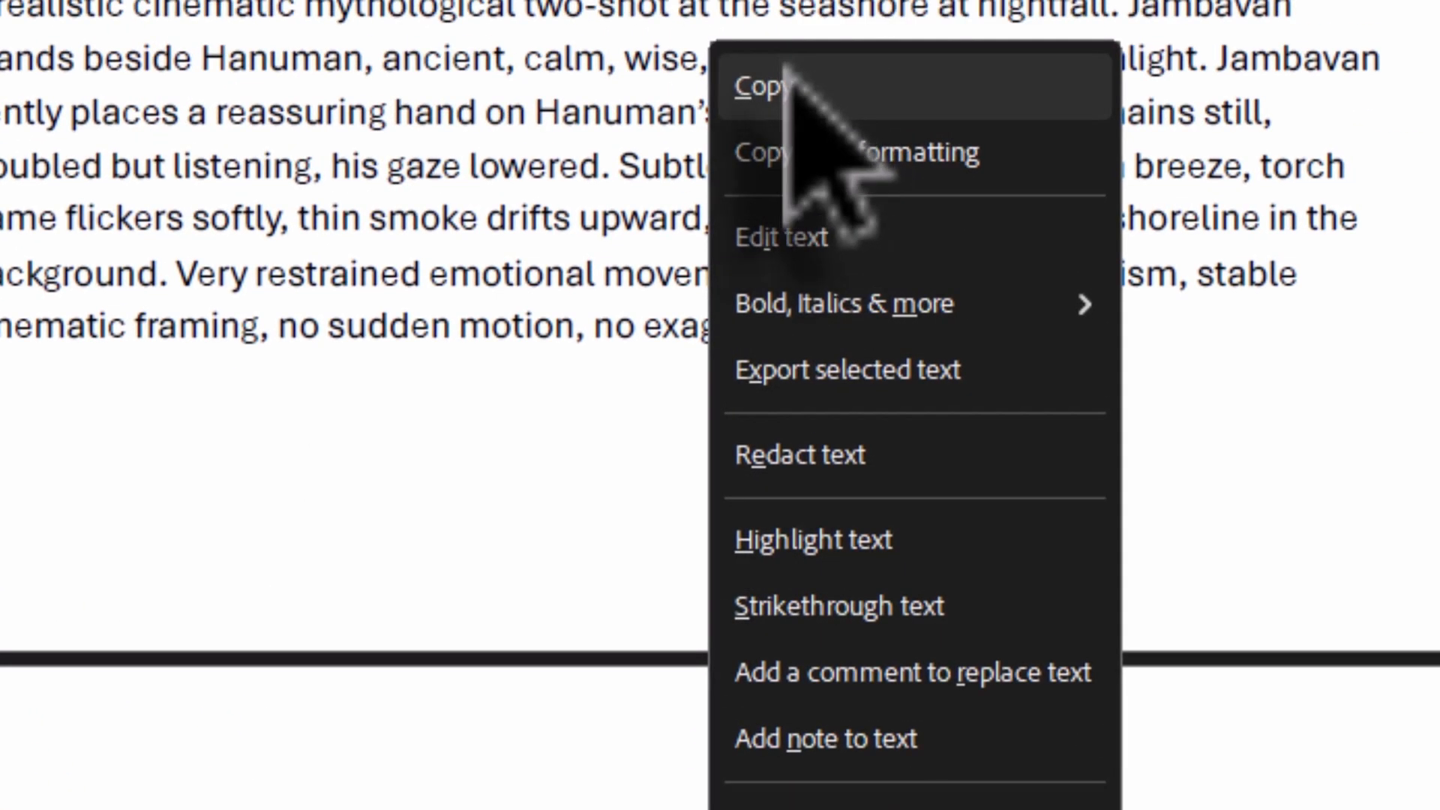
click(803, 87)
- Return to ComfyUI and replace the text of the CLIP Text Encode (Negative Prompt) node with the copied Shot 03 negative prompt
click(1038, 793)
drag(634, 632, 411, 598)
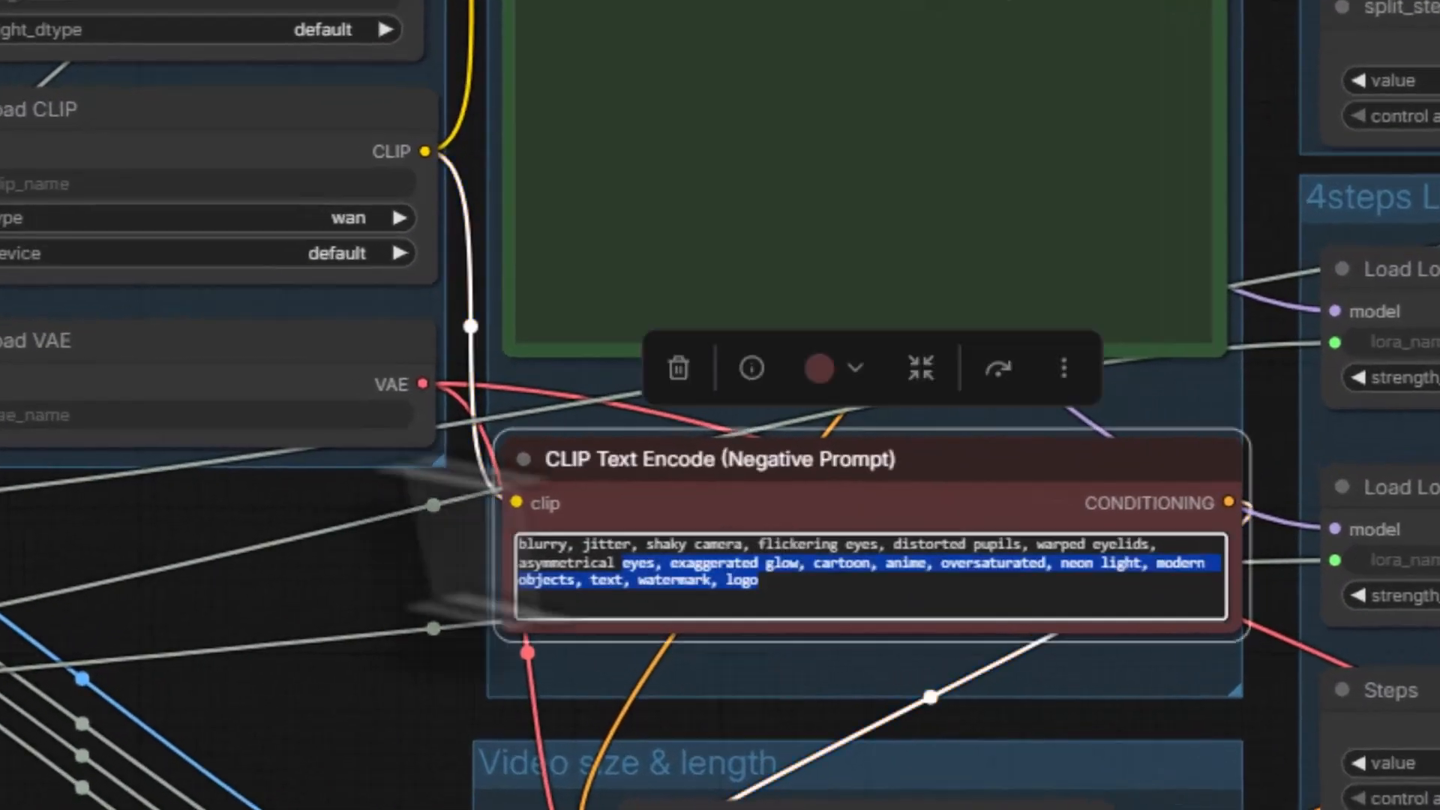
key(BackSpace)
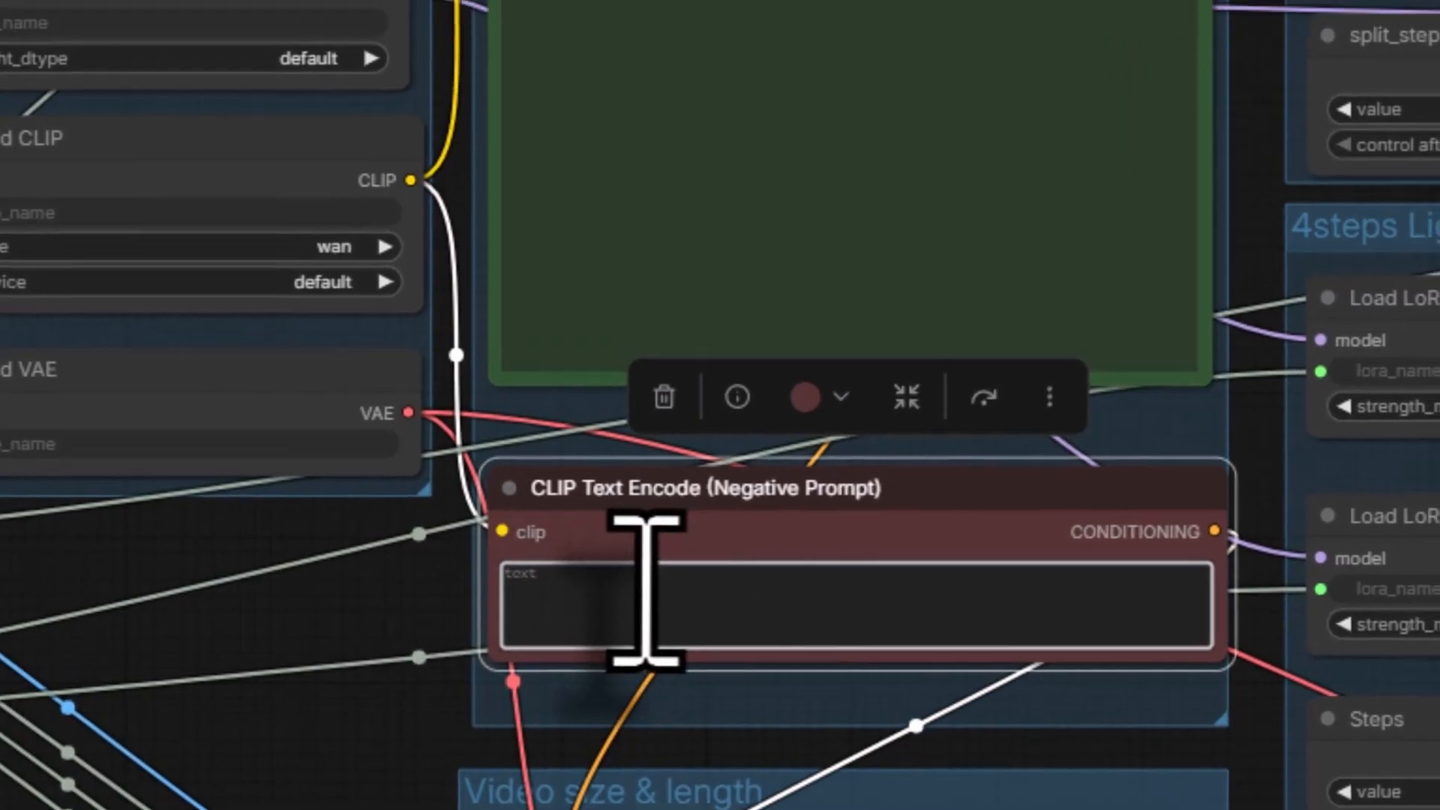
right_click(645, 588)
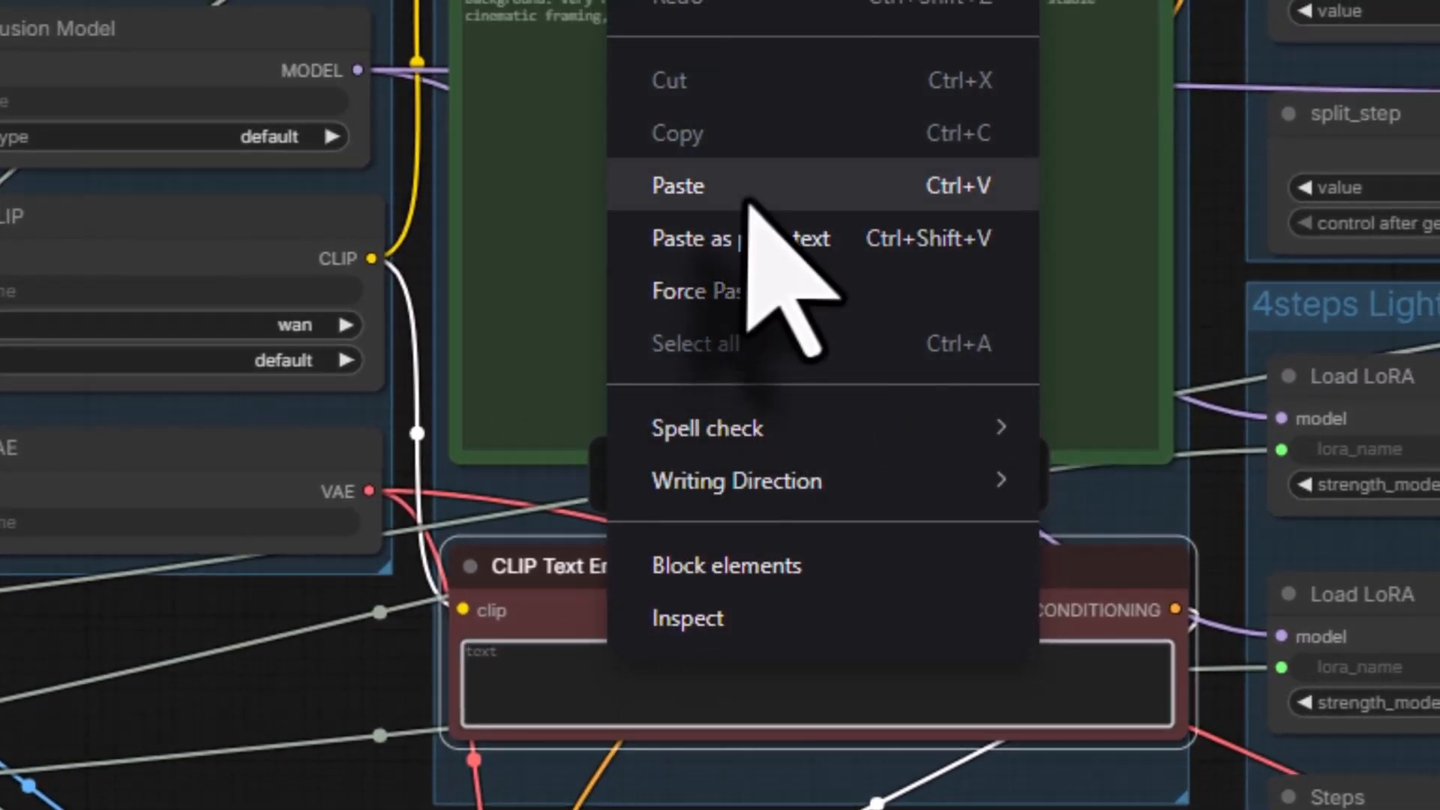
click(825, 124)
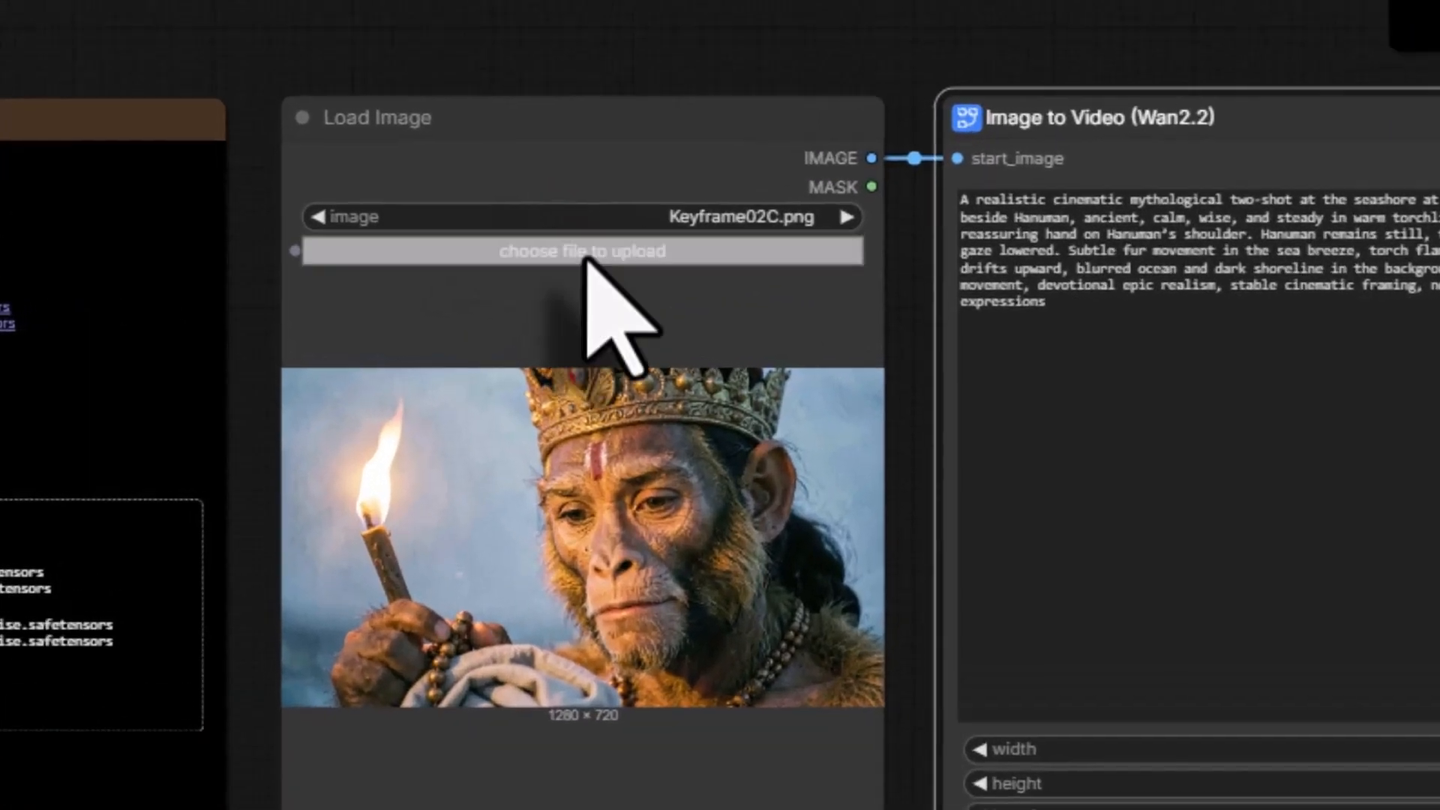
- Load Keyframe03A.png into the Load Image node and play the generated video Wan2.2_i2v_00007_ in Media Player
click(876, 657)
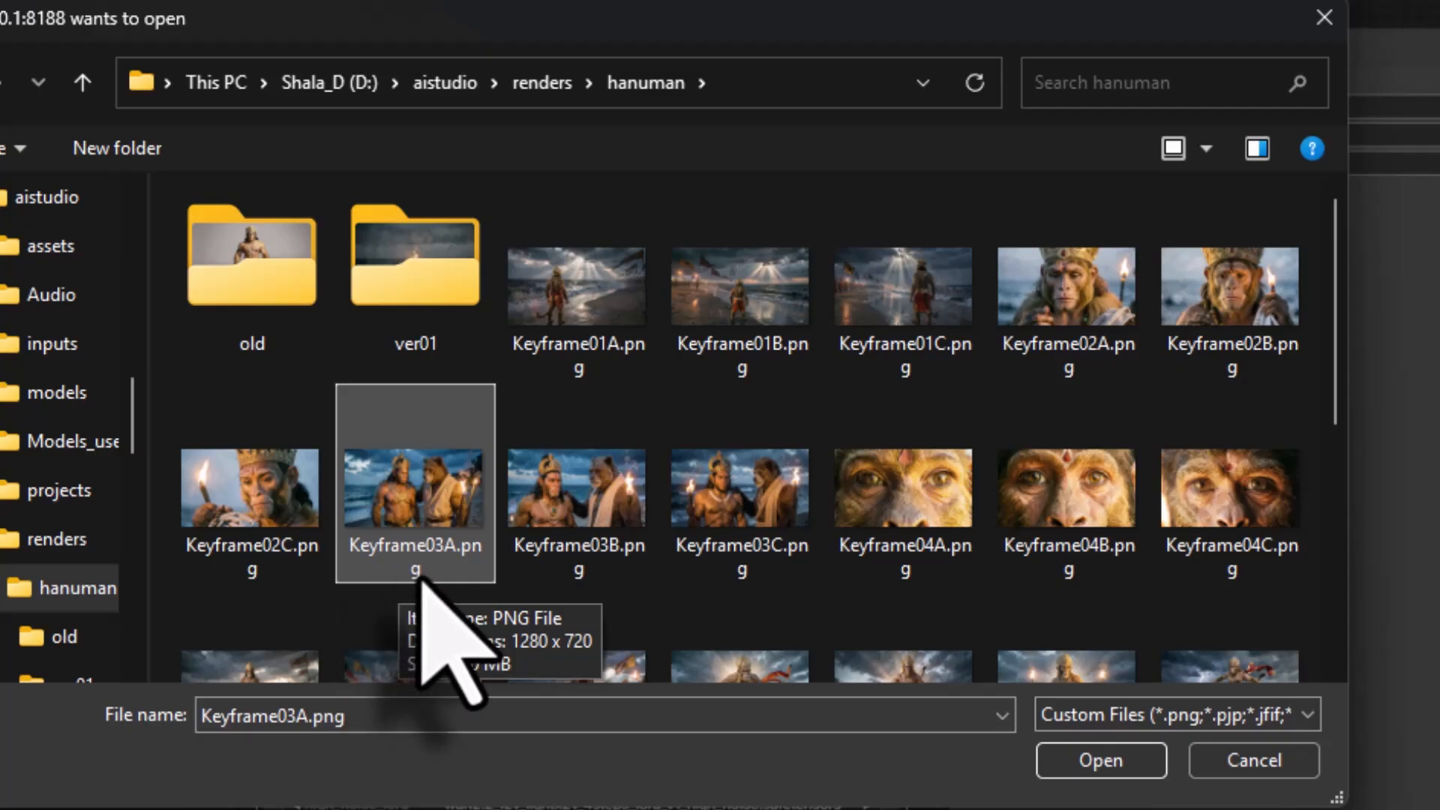
click(1135, 775)
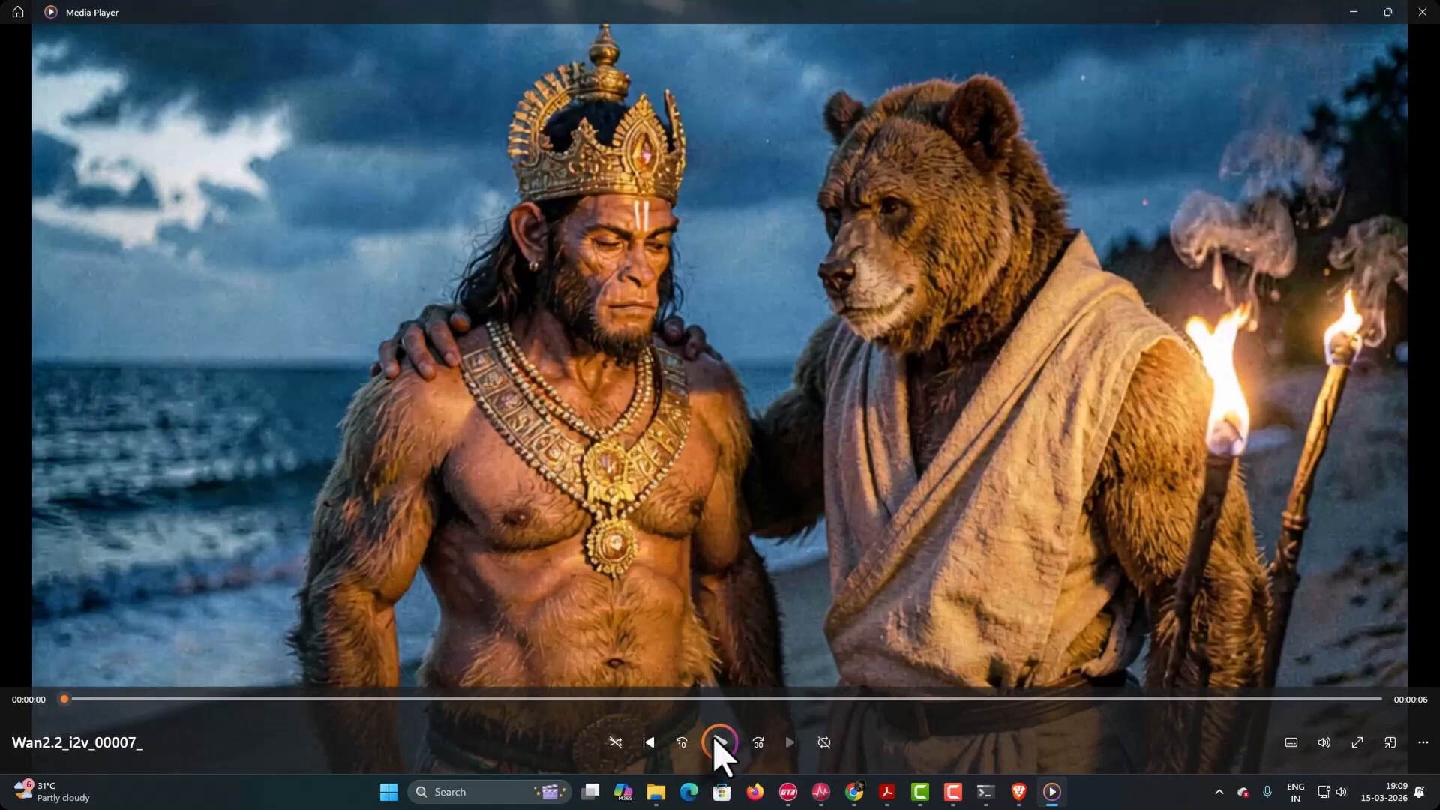
click(717, 743)
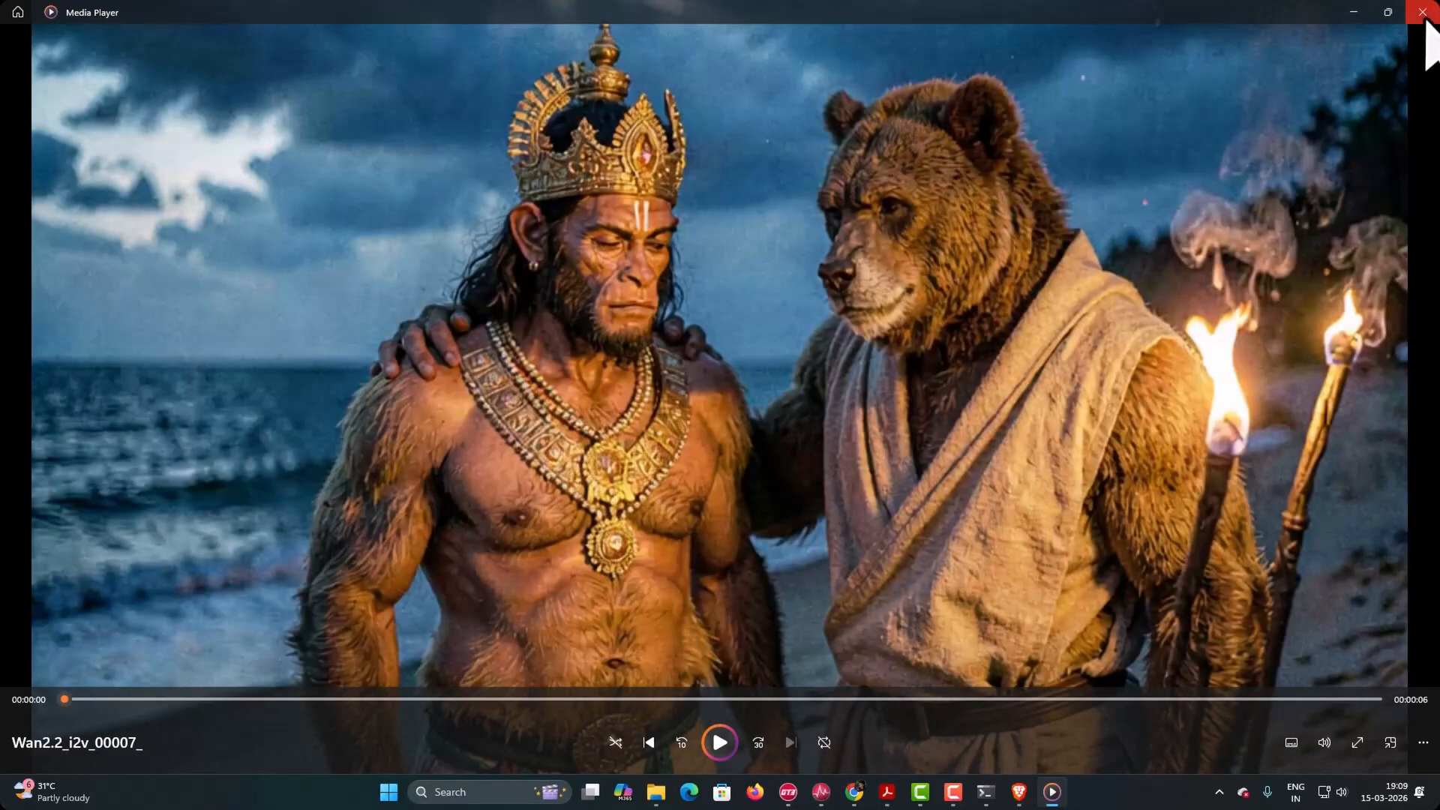
click(1425, 13)
click(603, 22)
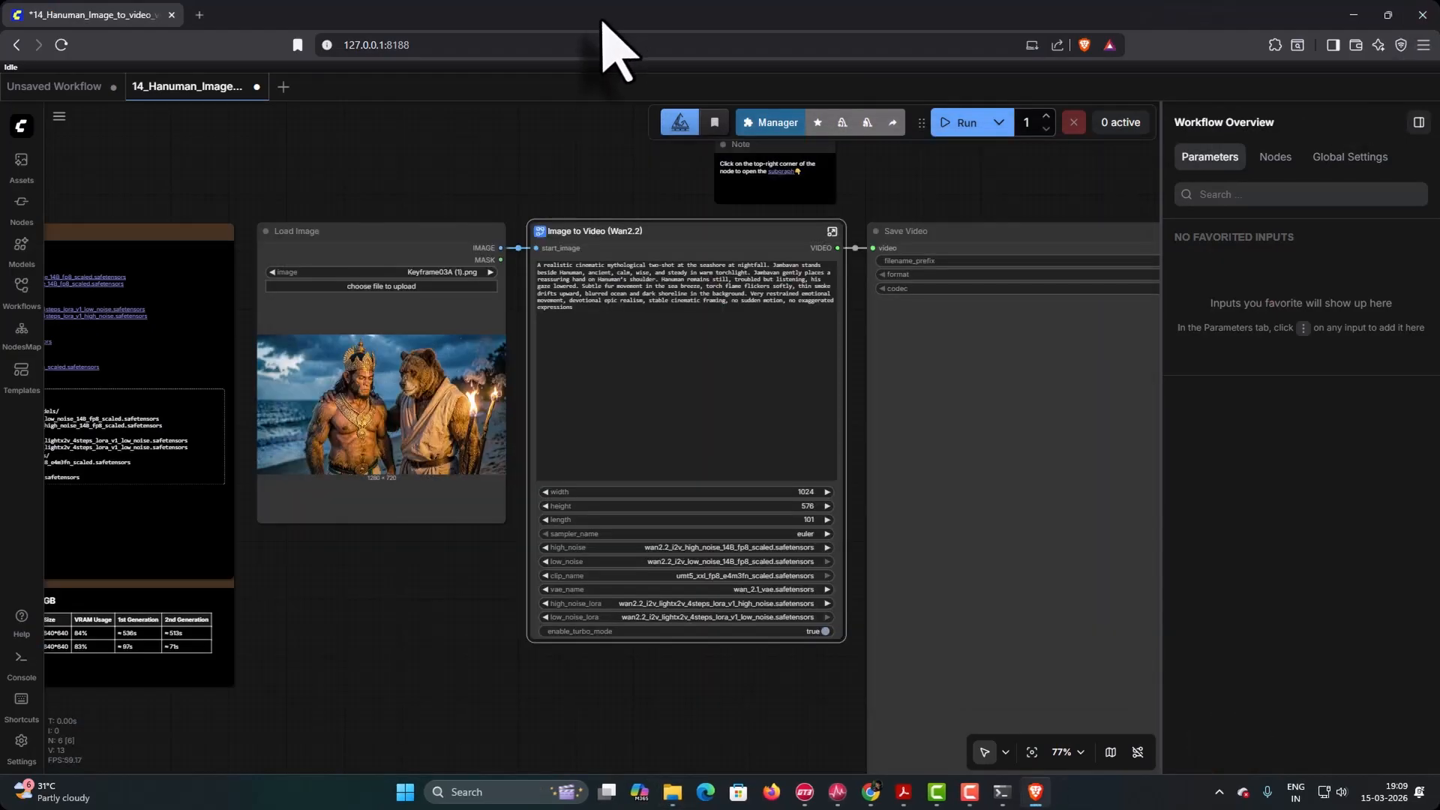
- Load Keyframe03B.png from the hanuman renders folder into the Load Image node and run the workflow
click(381, 286)
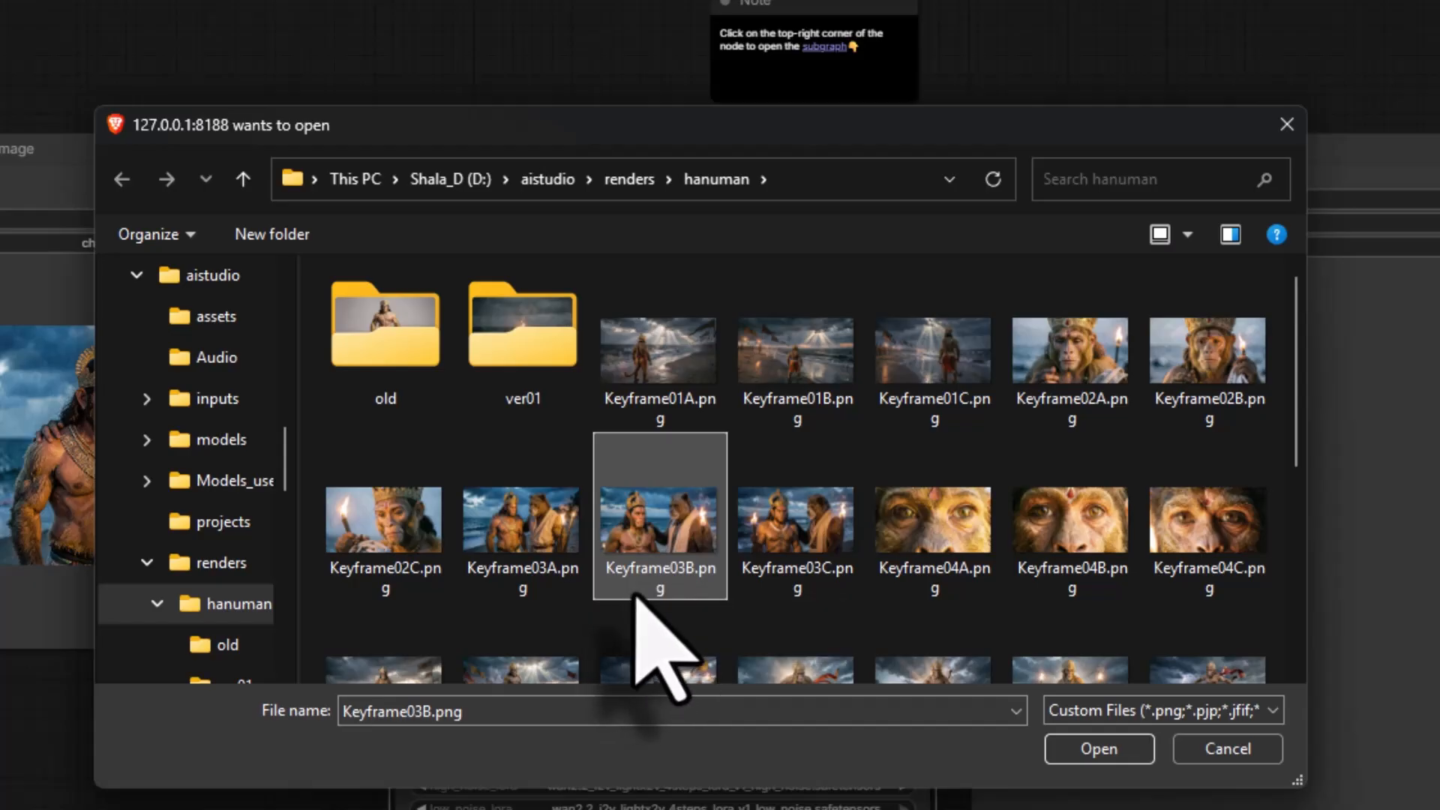
click(1080, 750)
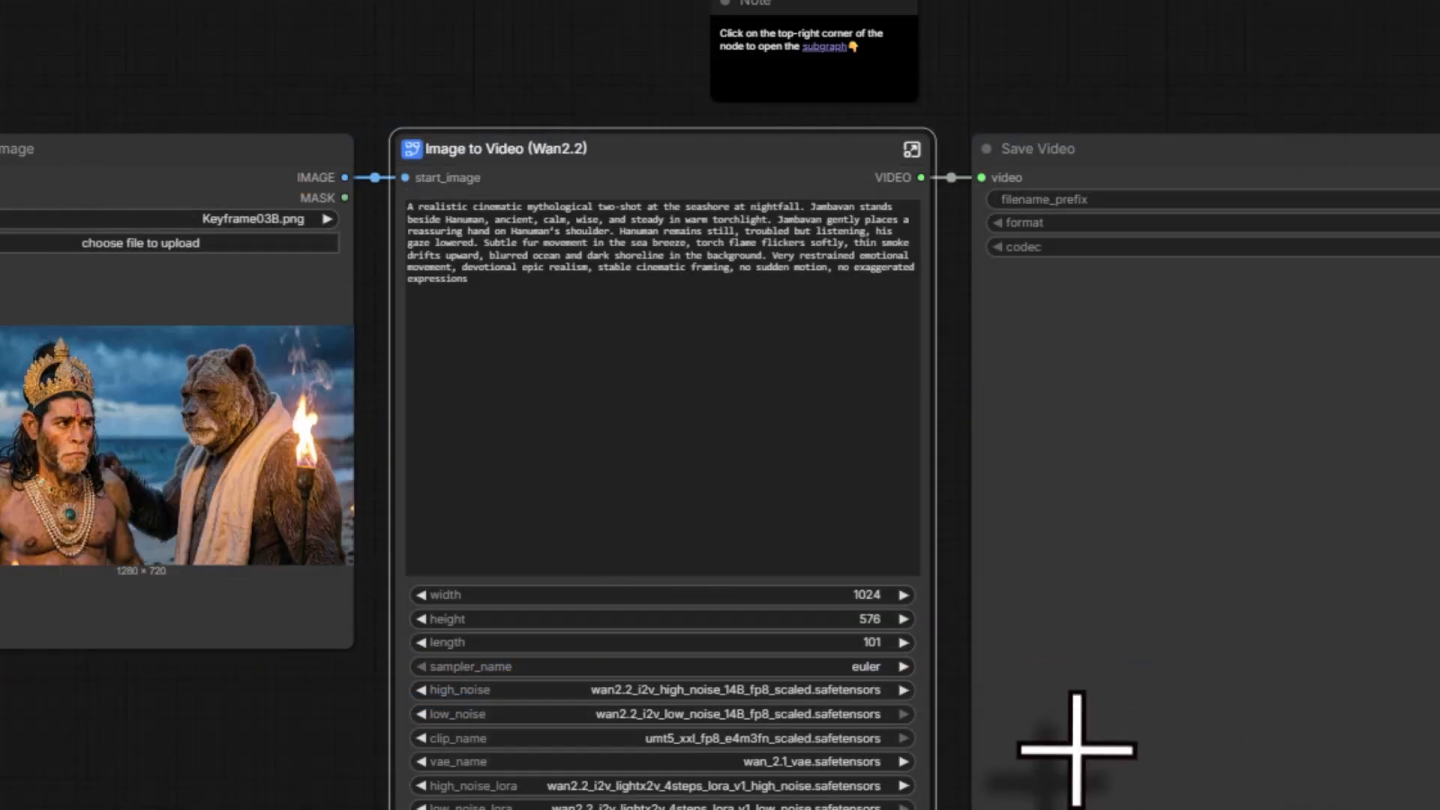
click(959, 123)
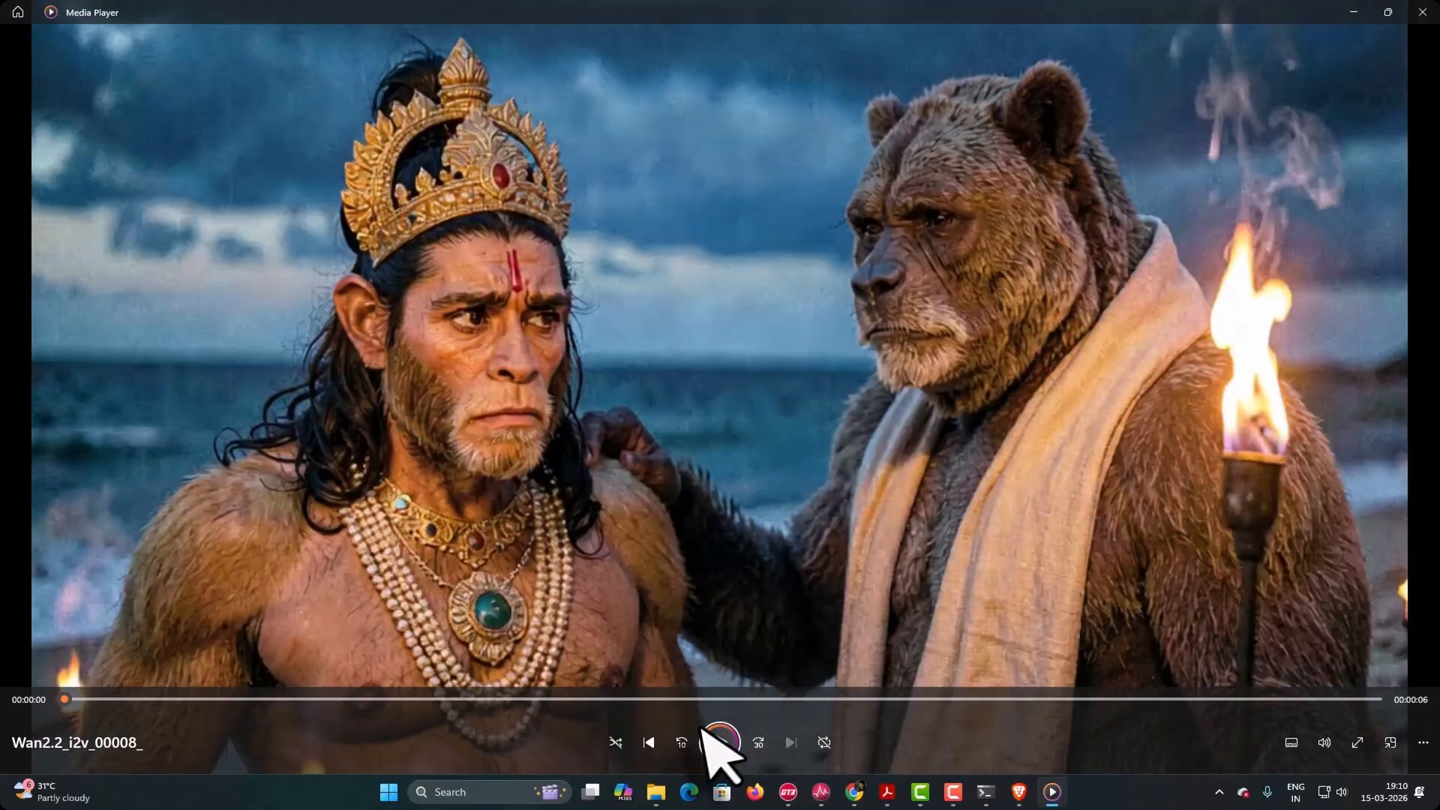
- Play the generated video Wan2.2_i2v_00008_ in Media Player and return to the ComfyUI workflow
click(706, 731)
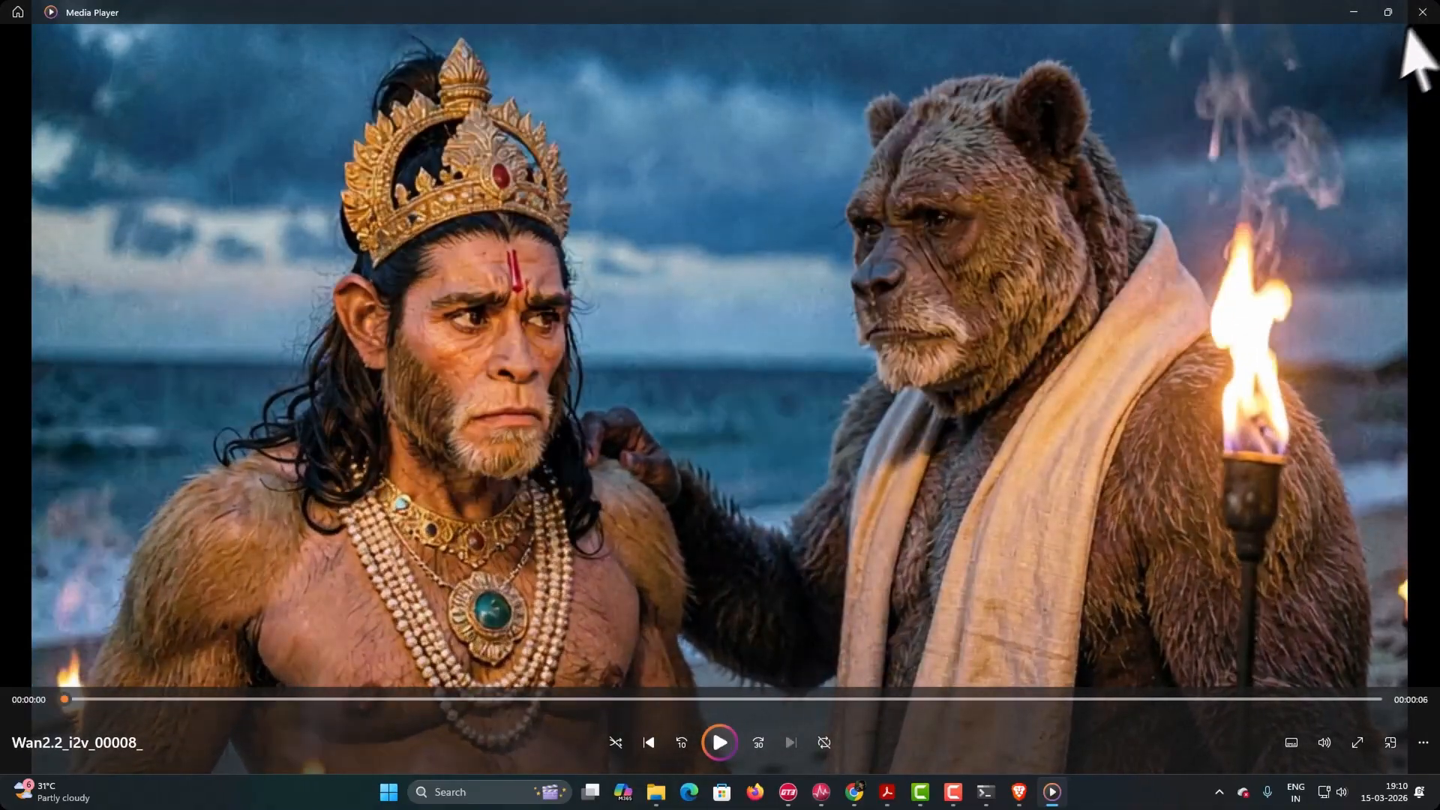
click(1423, 12)
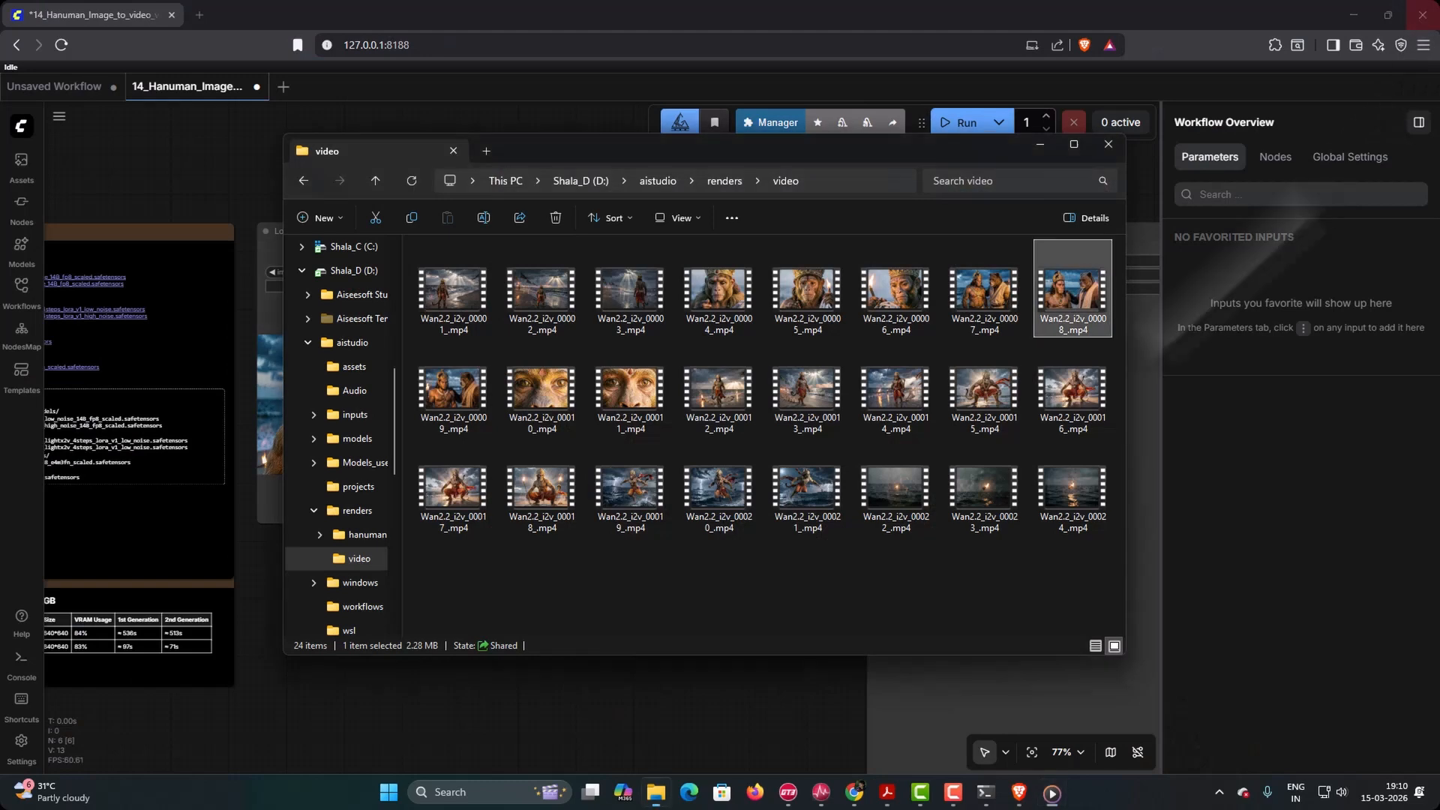
click(727, 11)
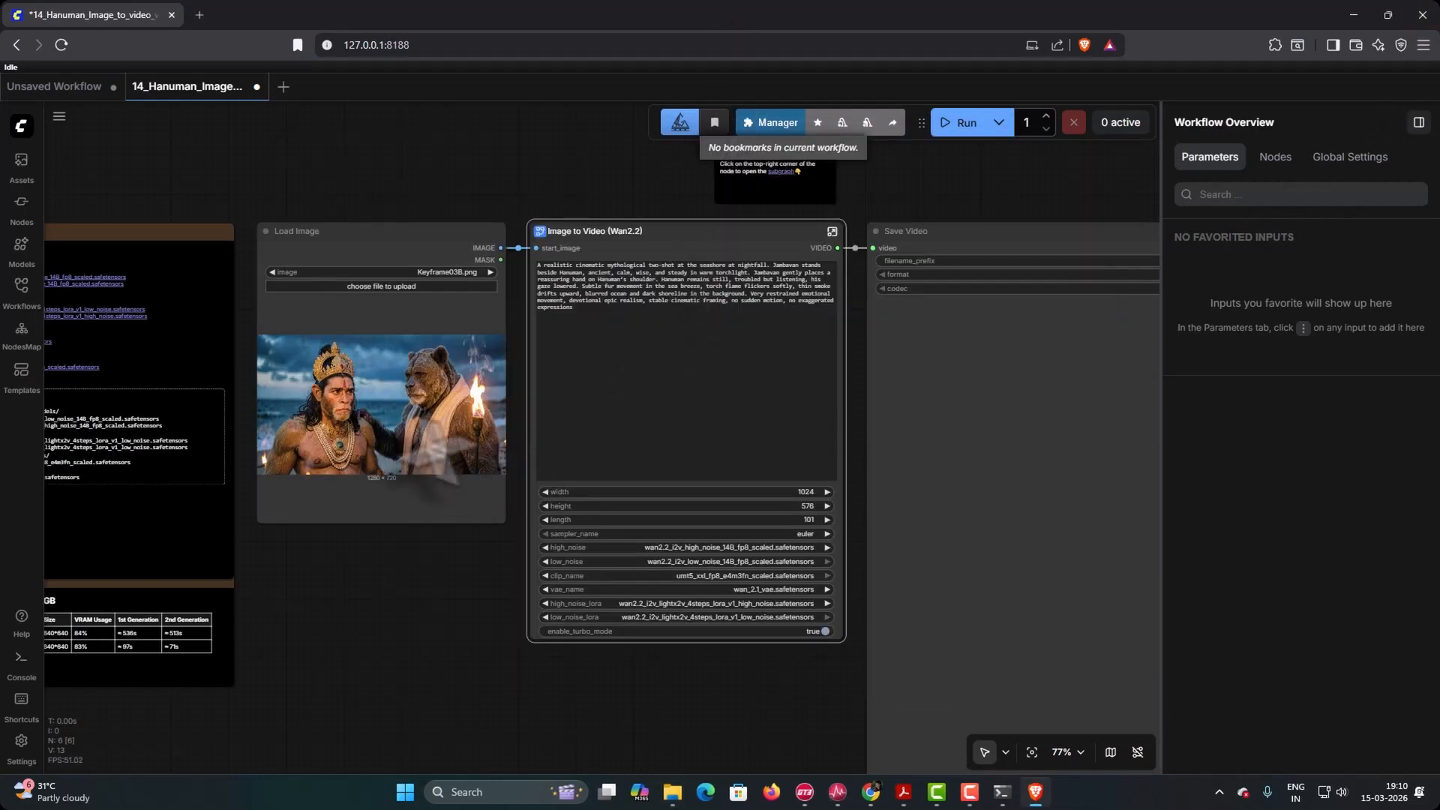
- Load Keyframe03C.png into the Load Image node and play the generated video Wan2.2_i2v_00009_ in Media Player
click(366, 287)
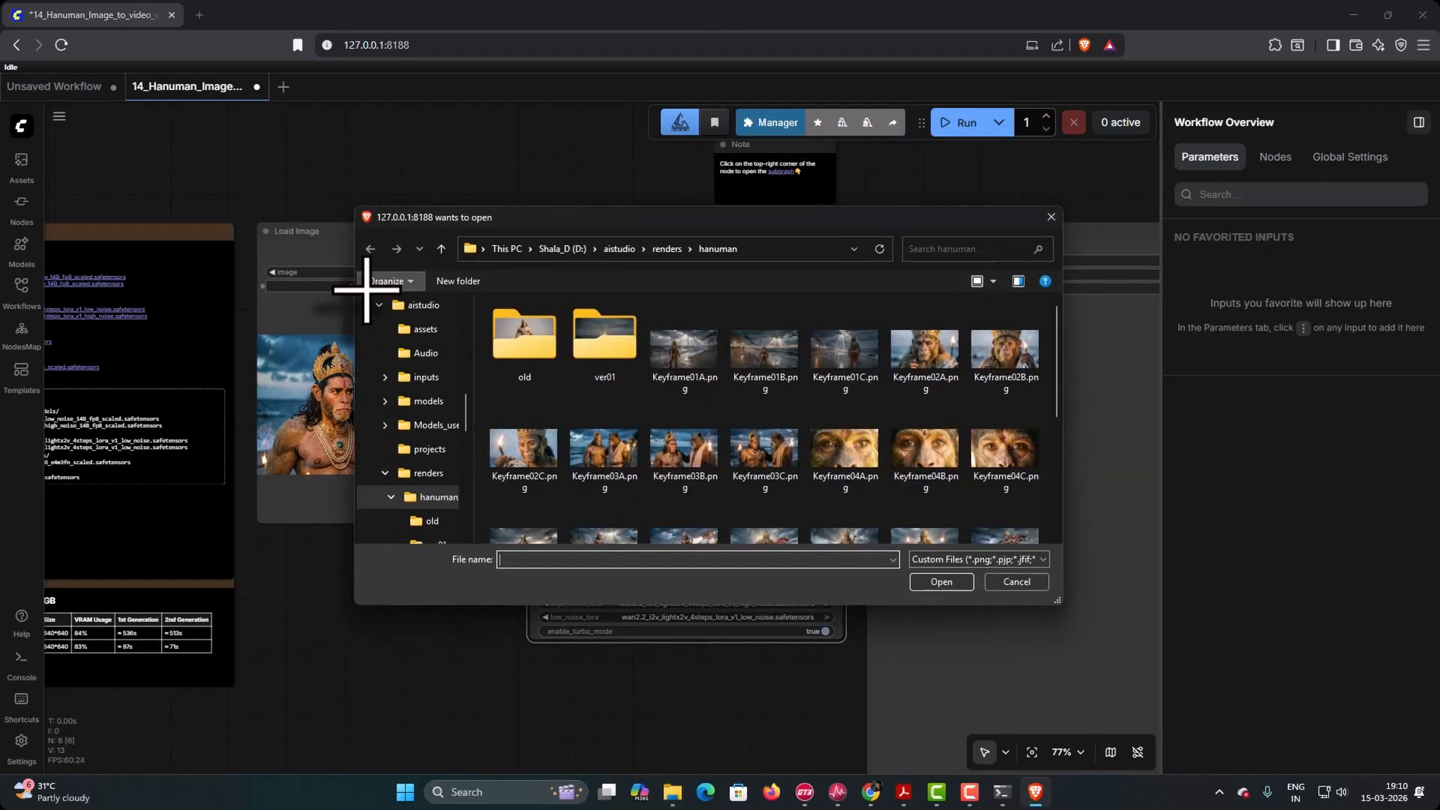
double_click(767, 453)
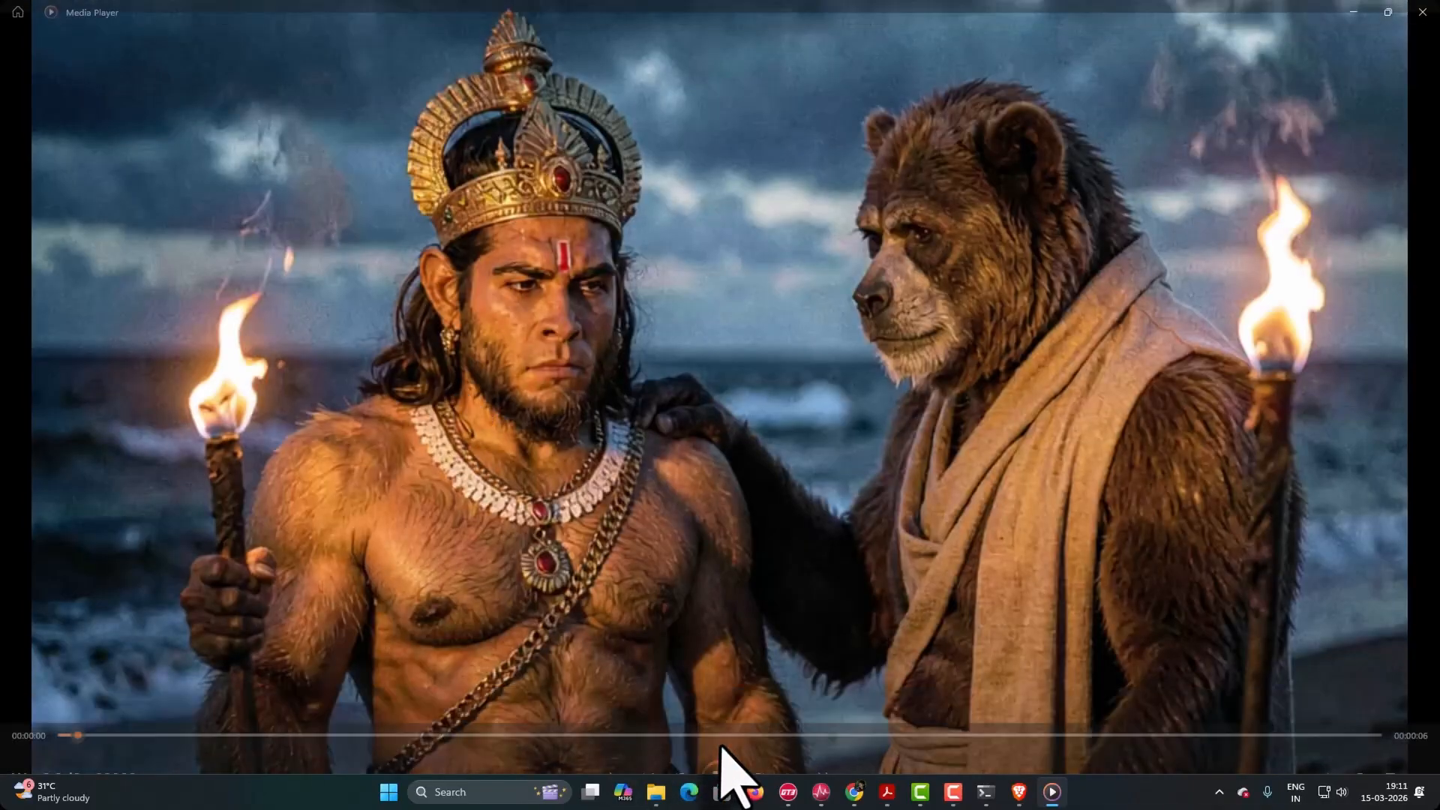
click(719, 742)
key(alt+F4)
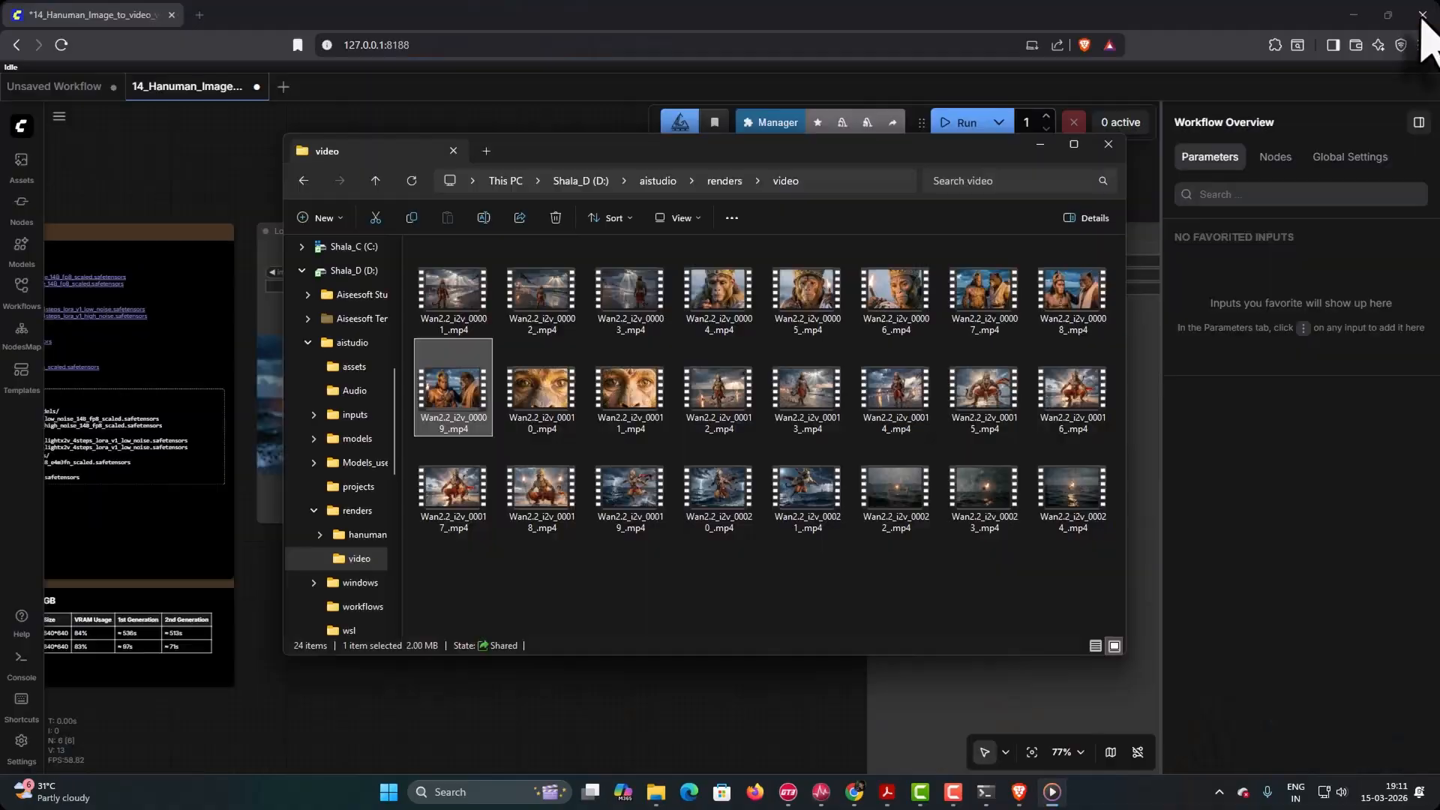
- Switch to the video shots generation PDF and copy the Shot 04 motion prompt
click(672, 792)
mouse_move(904, 799)
click(965, 743)
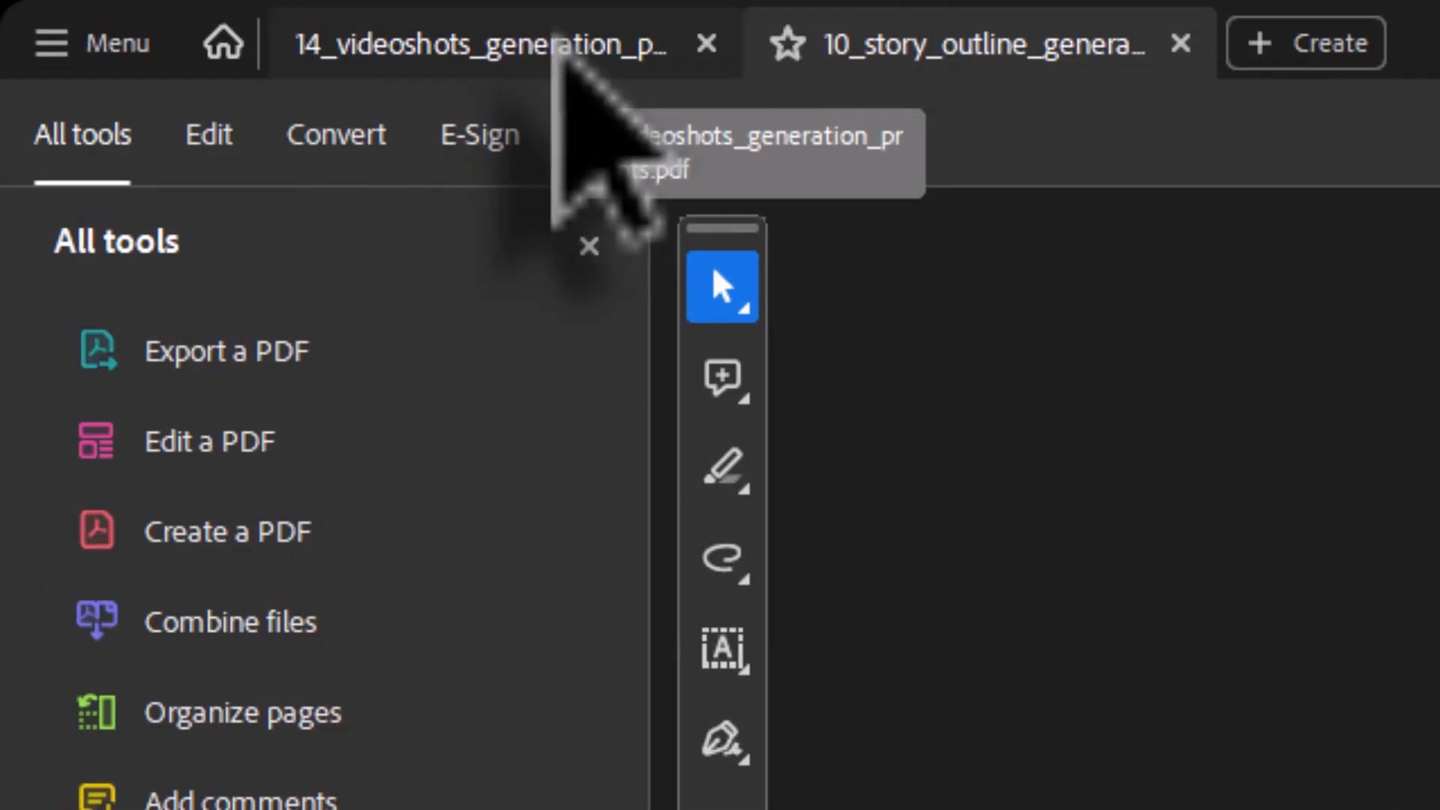
click(555, 45)
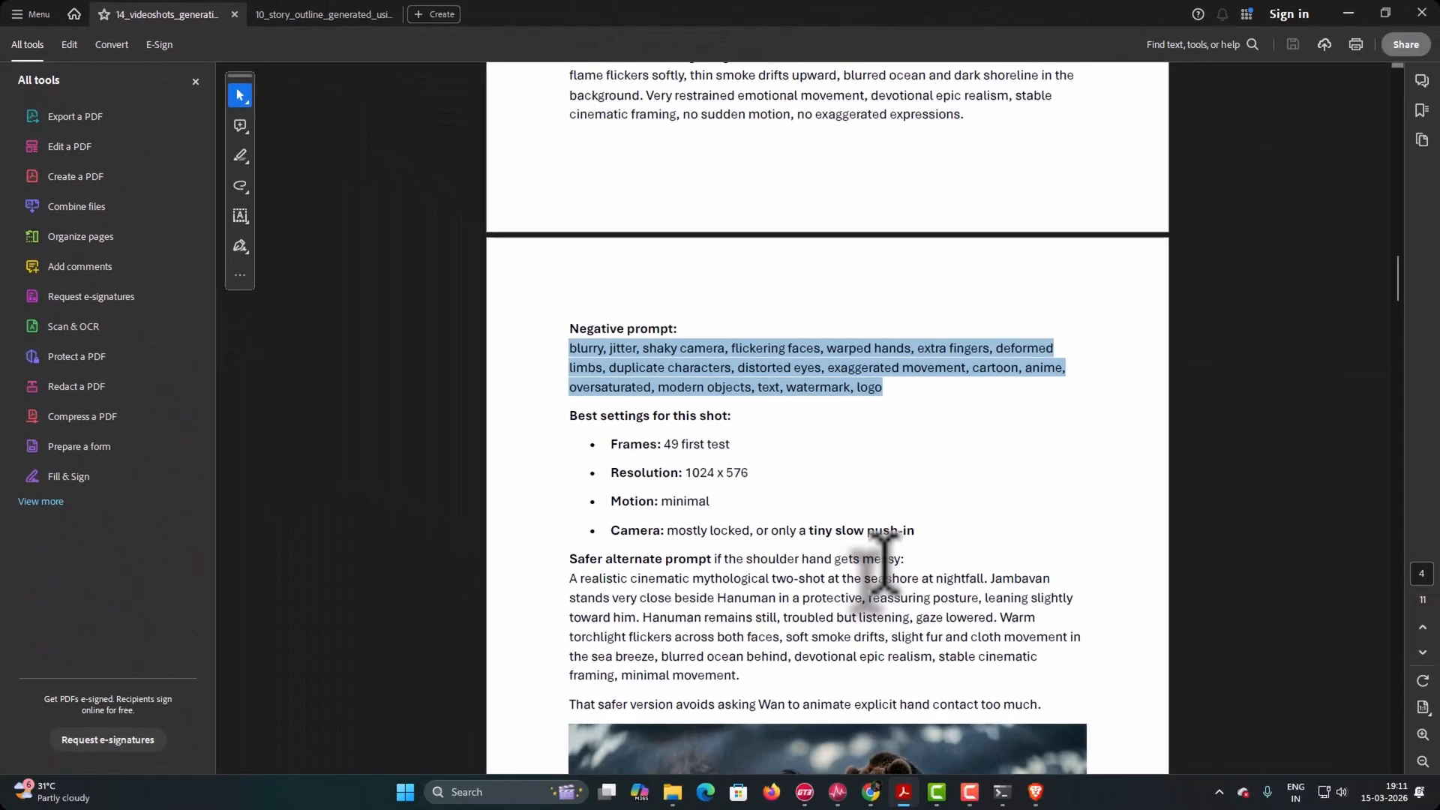
scroll(883, 559, down, 8)
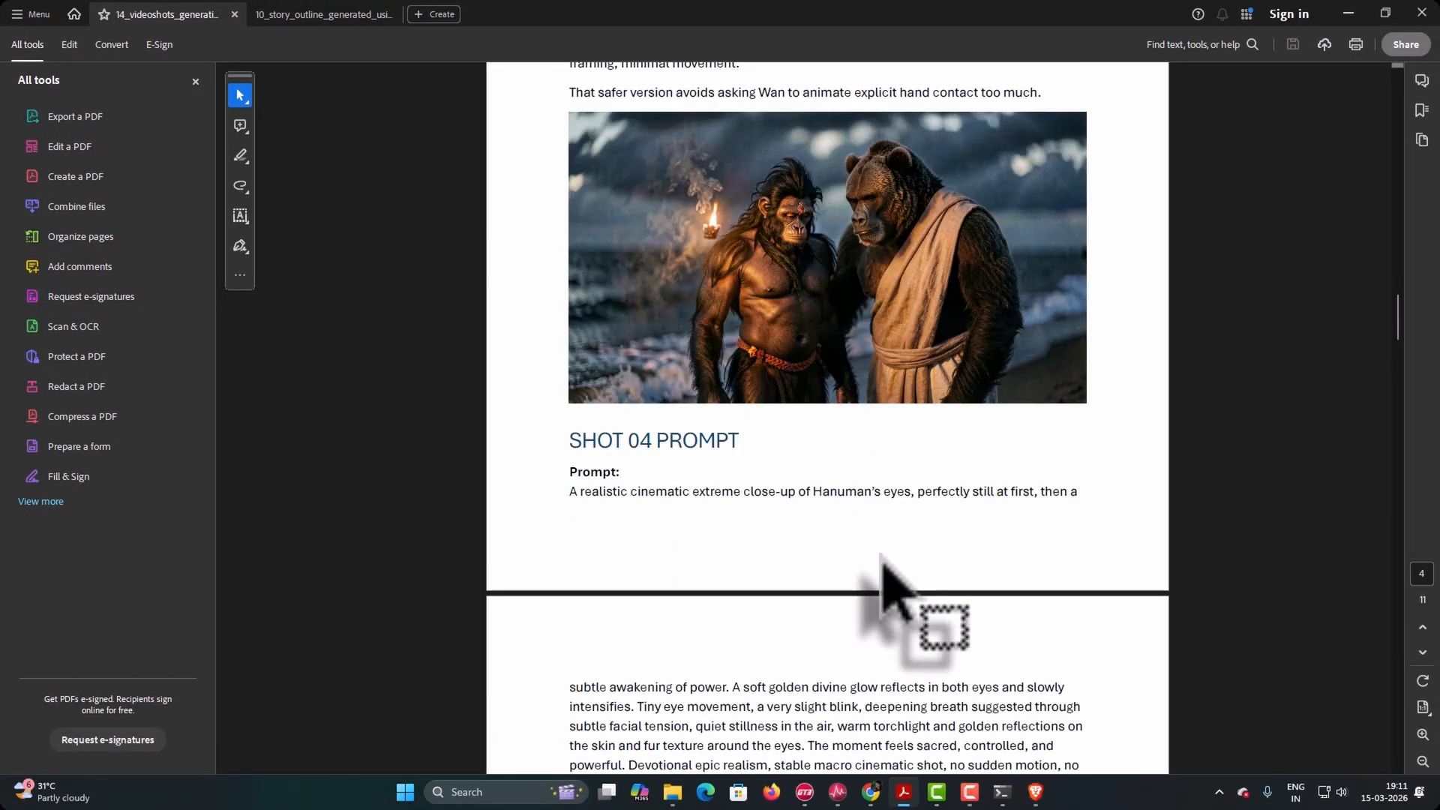
scroll(929, 537, down, 2)
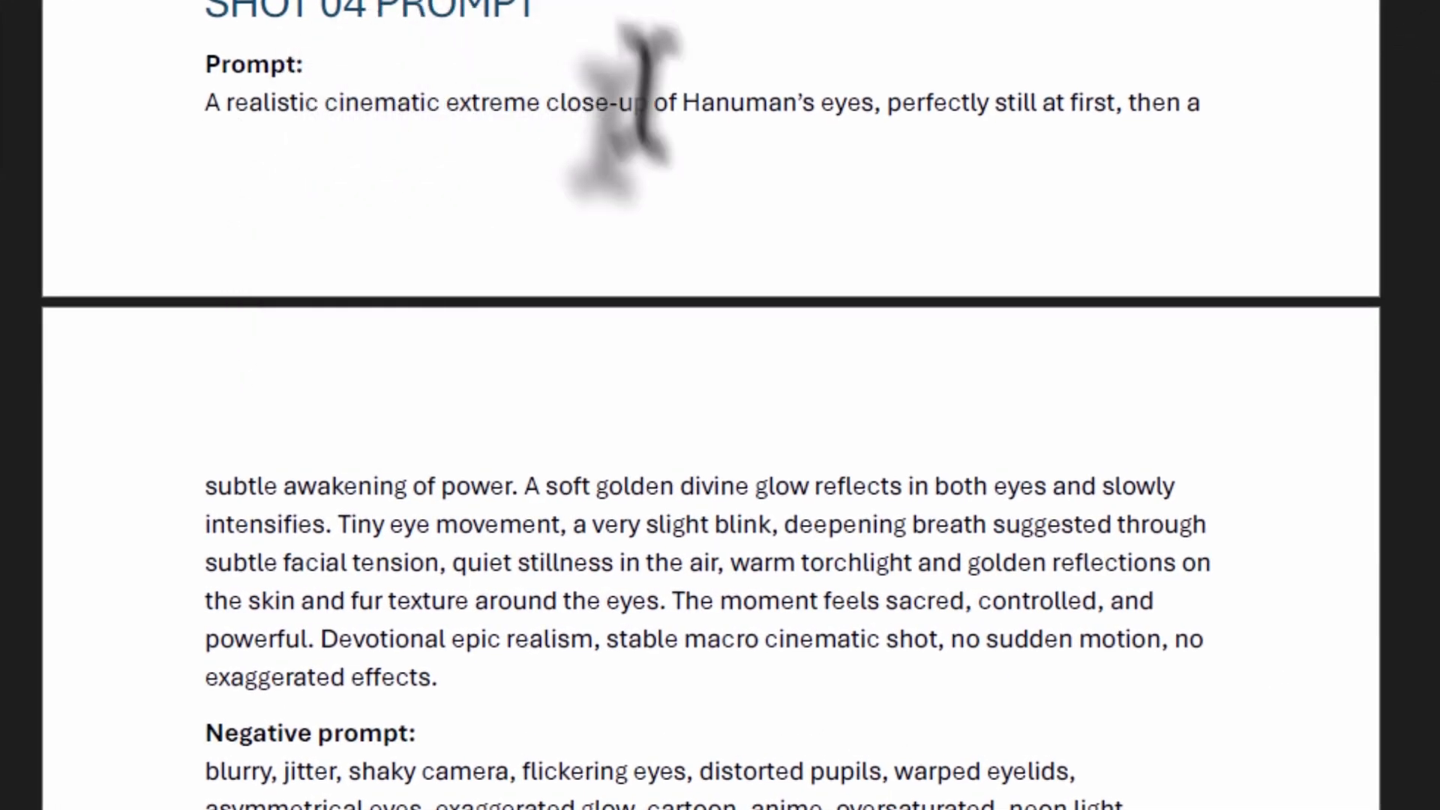
drag(202, 102, 435, 679)
right_click(411, 568)
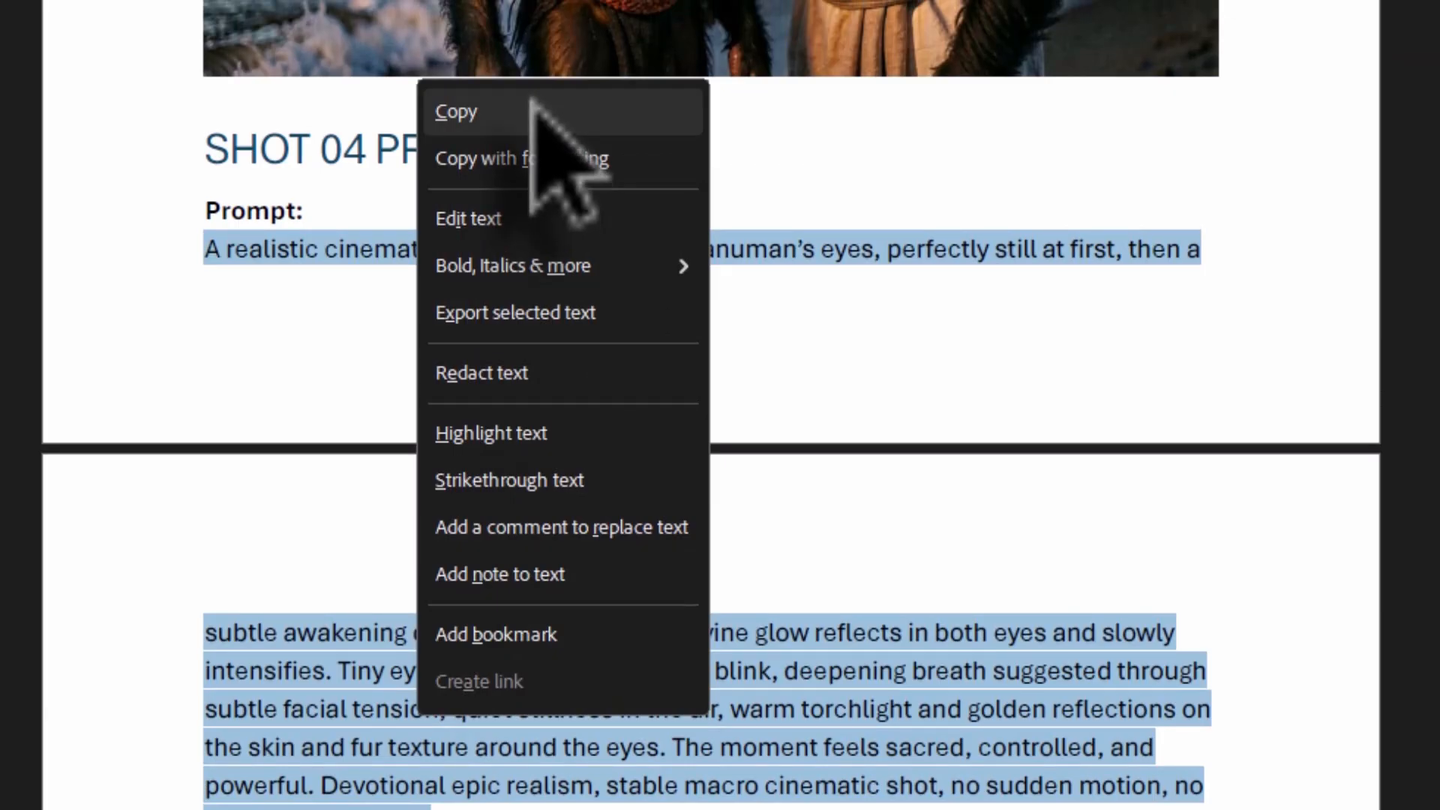
click(534, 113)
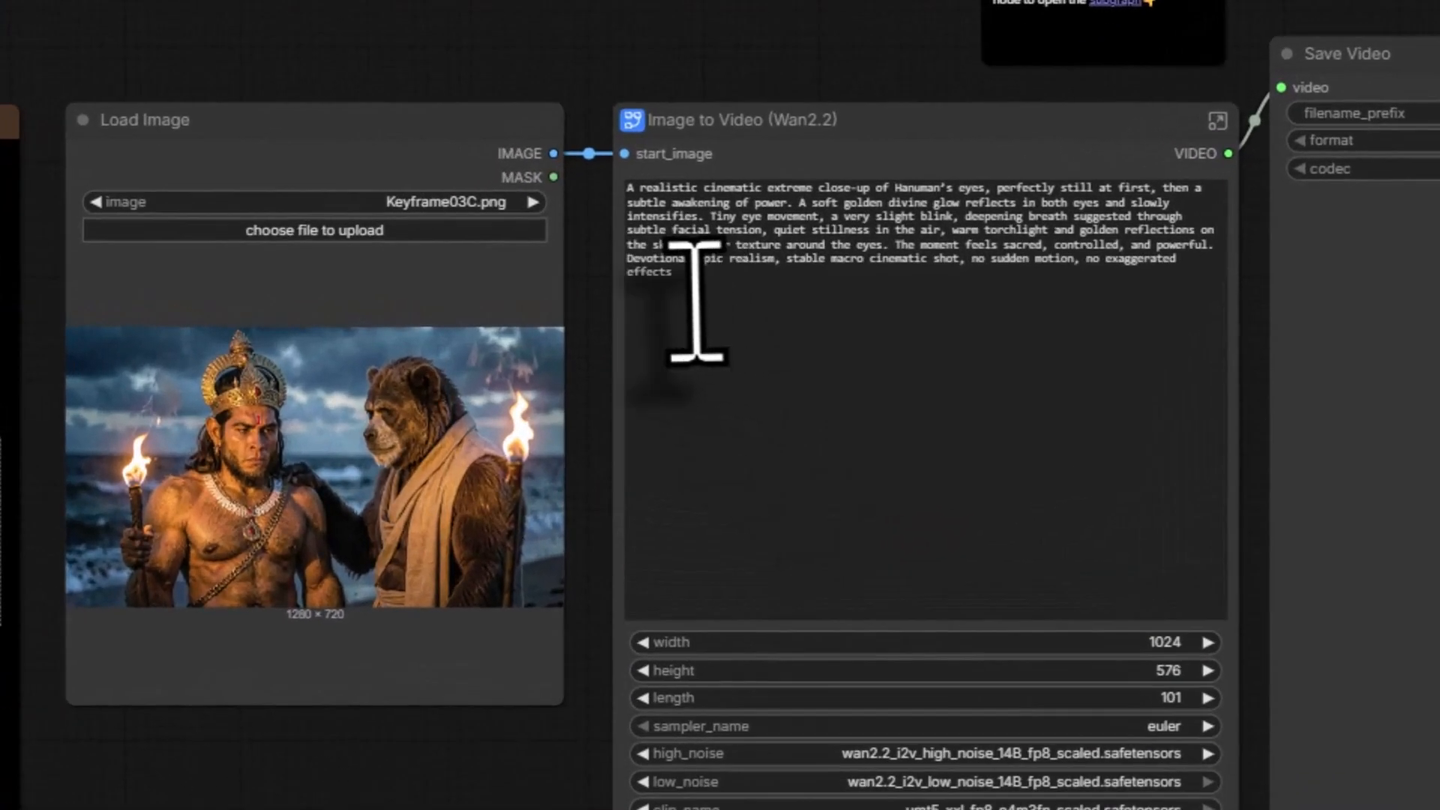
- Replace the Image to Video (Wan2.2) node's prompt in ComfyUI with the copied Shot 04 motion prompt
click(691, 300)
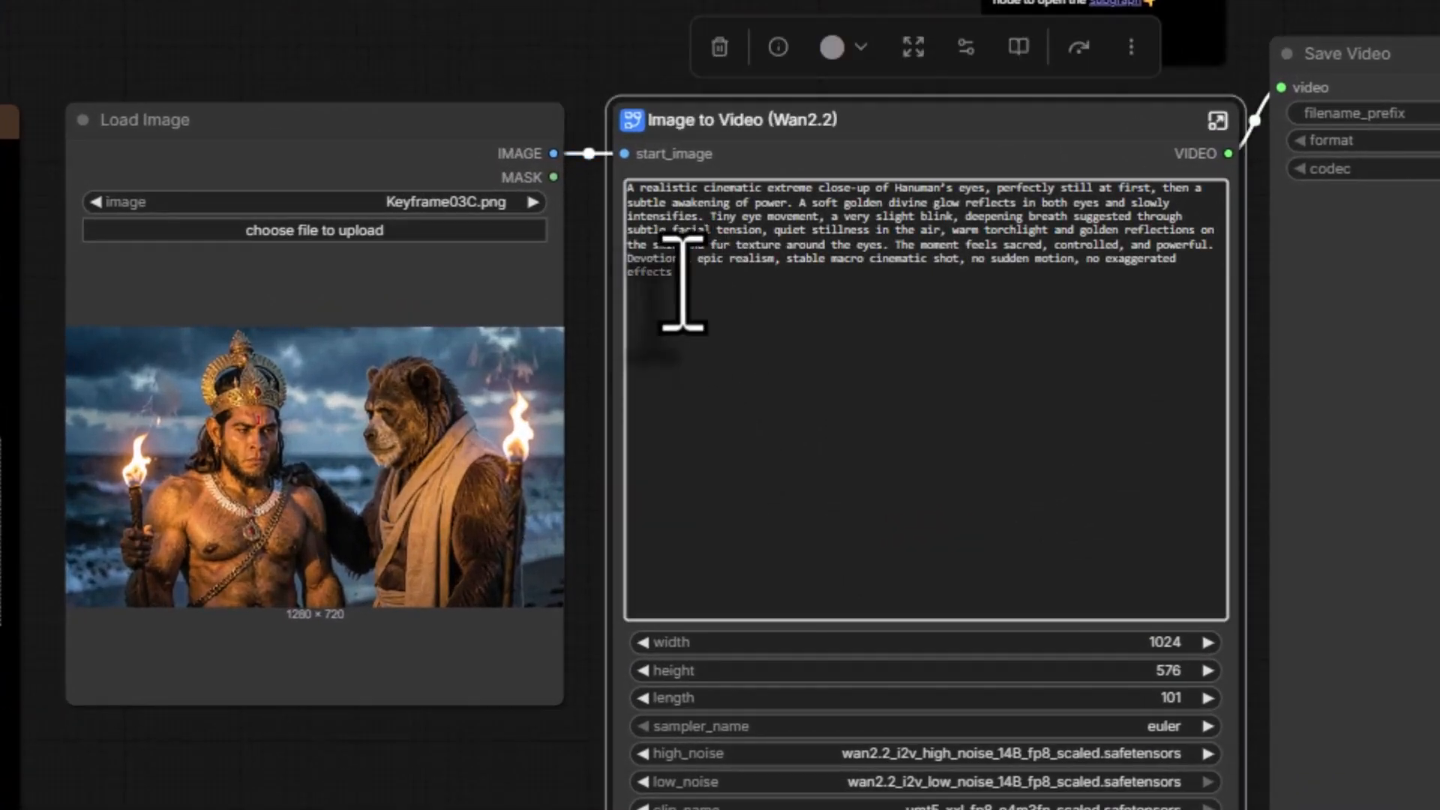
drag(683, 281, 600, 193)
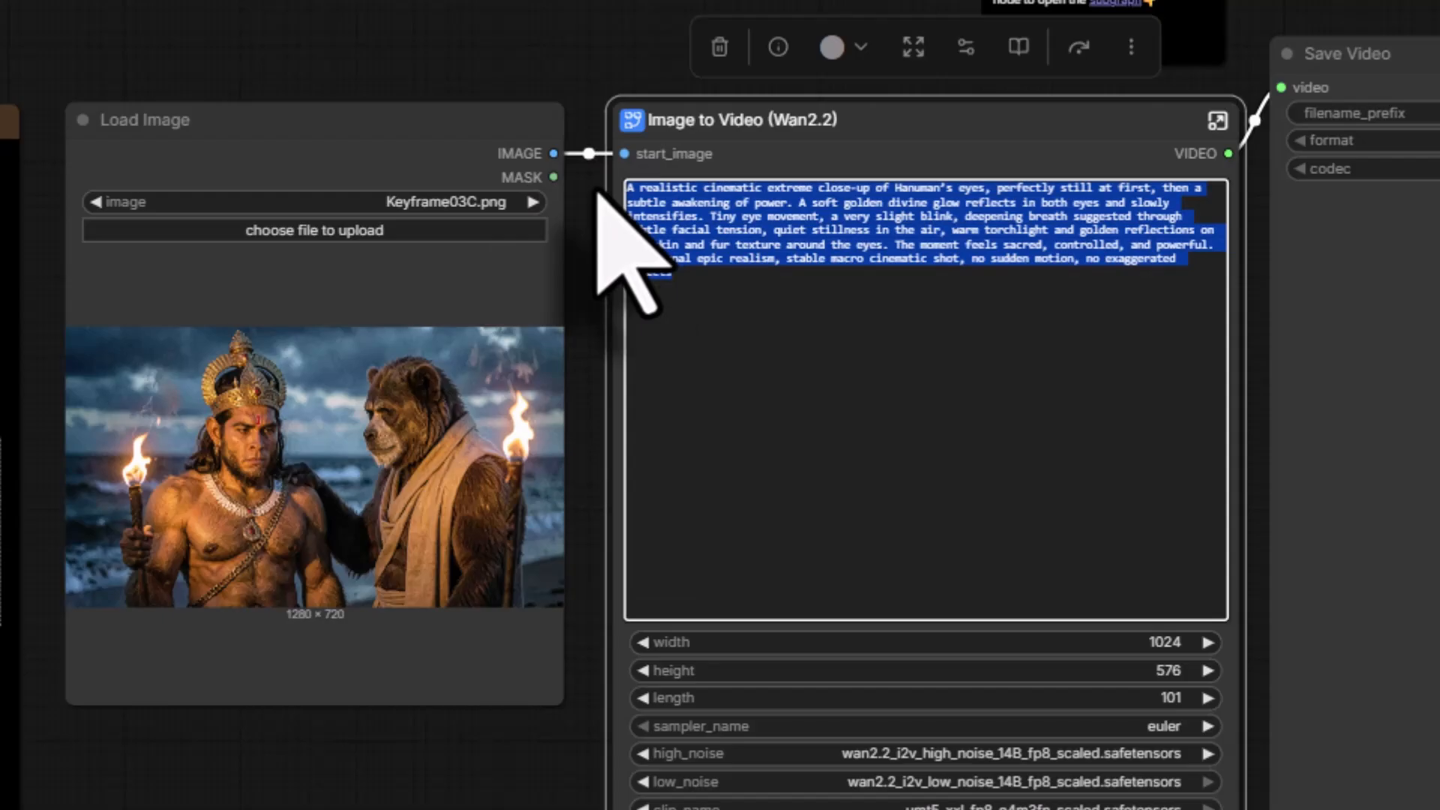
key(BackSpace)
right_click(773, 304)
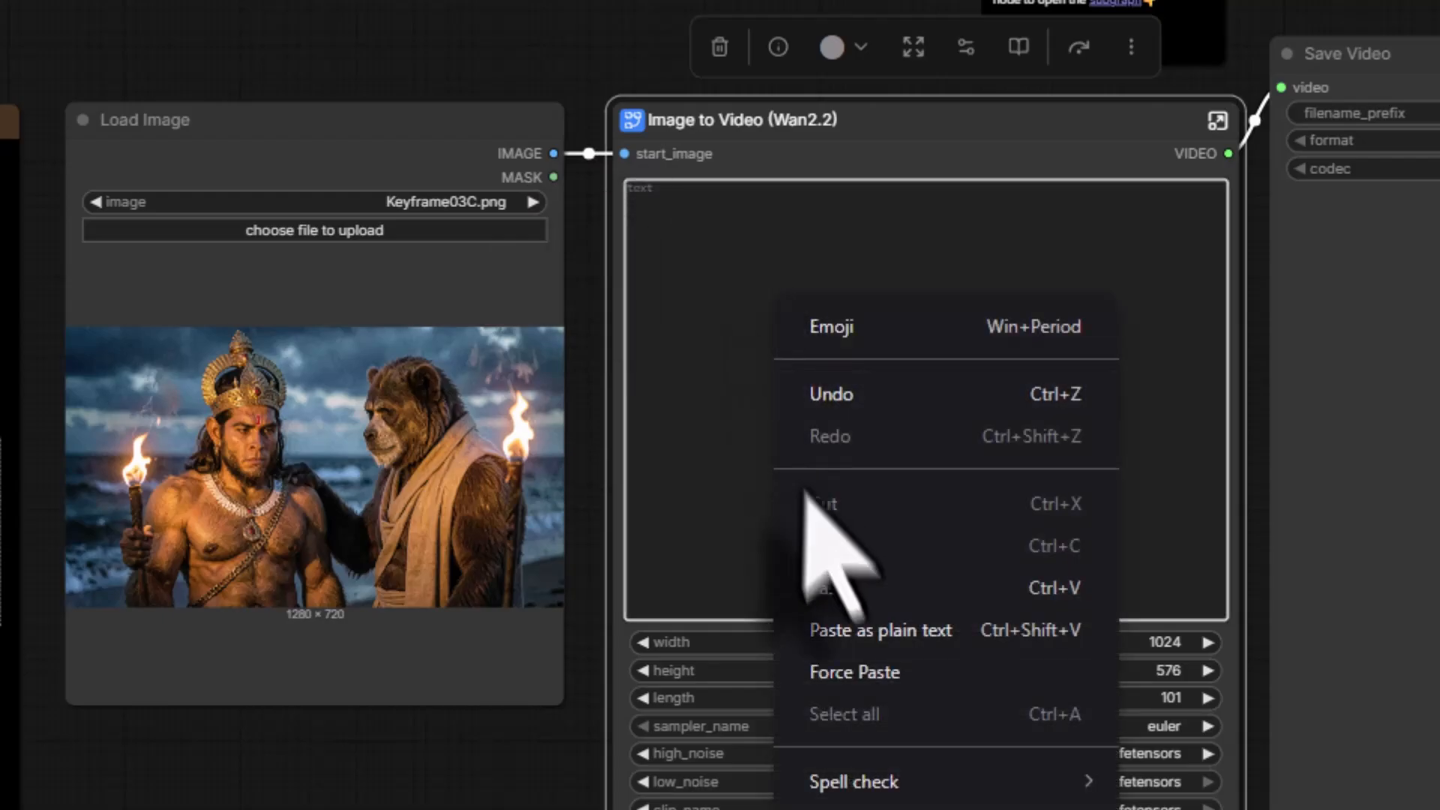
click(835, 578)
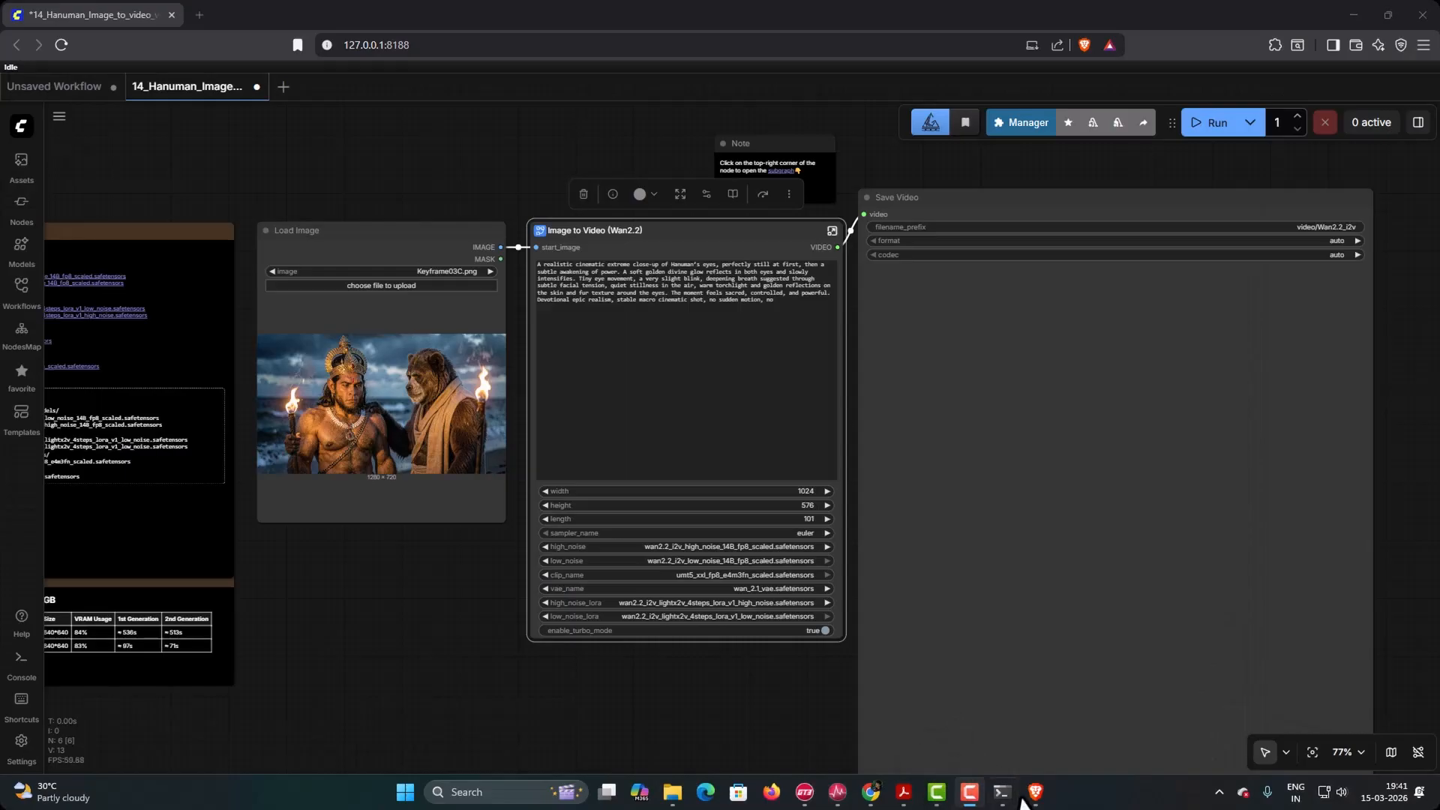
- Switch to the video shots generation PDF in Acrobat and copy the Shot 04 negative prompt
click(904, 797)
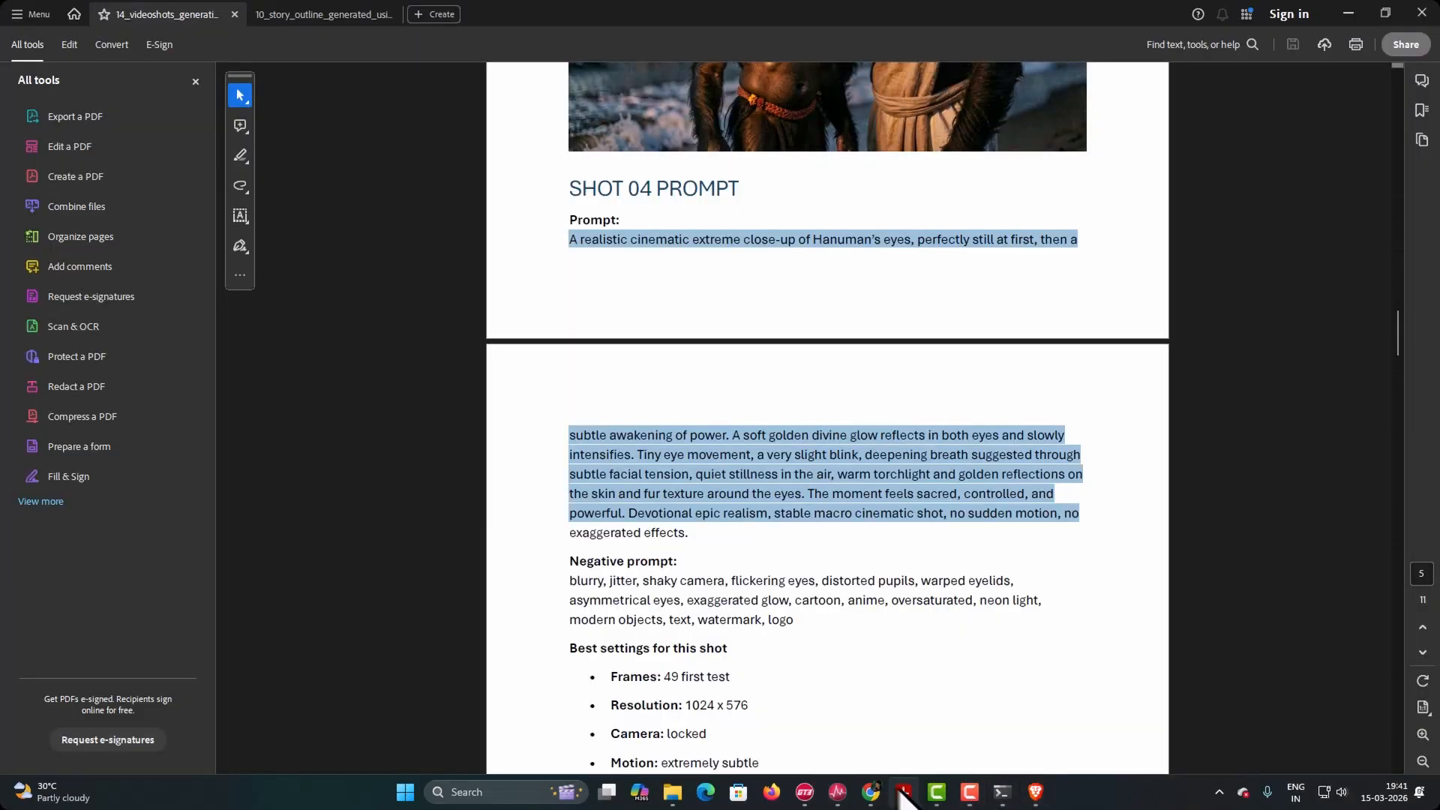
drag(571, 581, 780, 609)
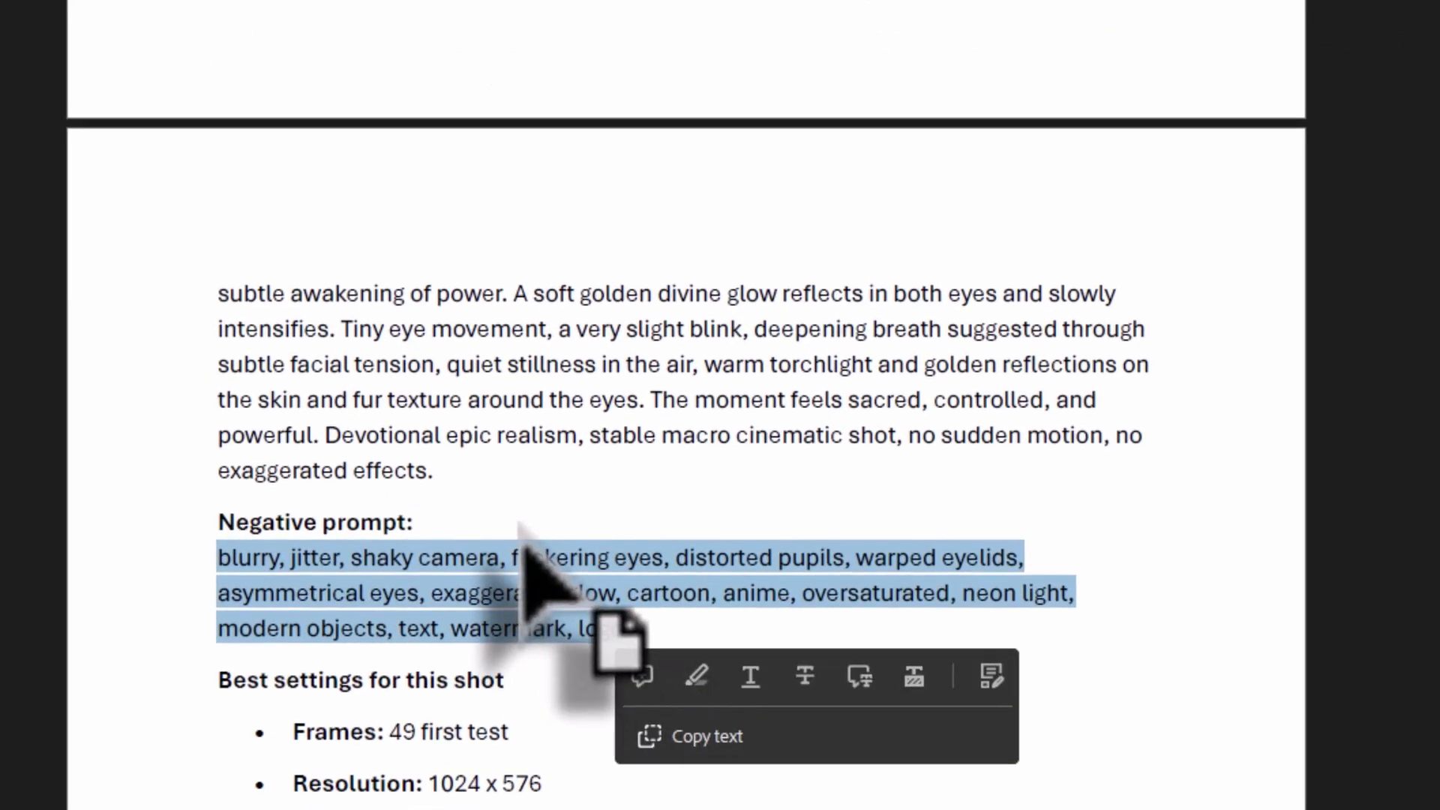
right_click(525, 534)
click(643, 70)
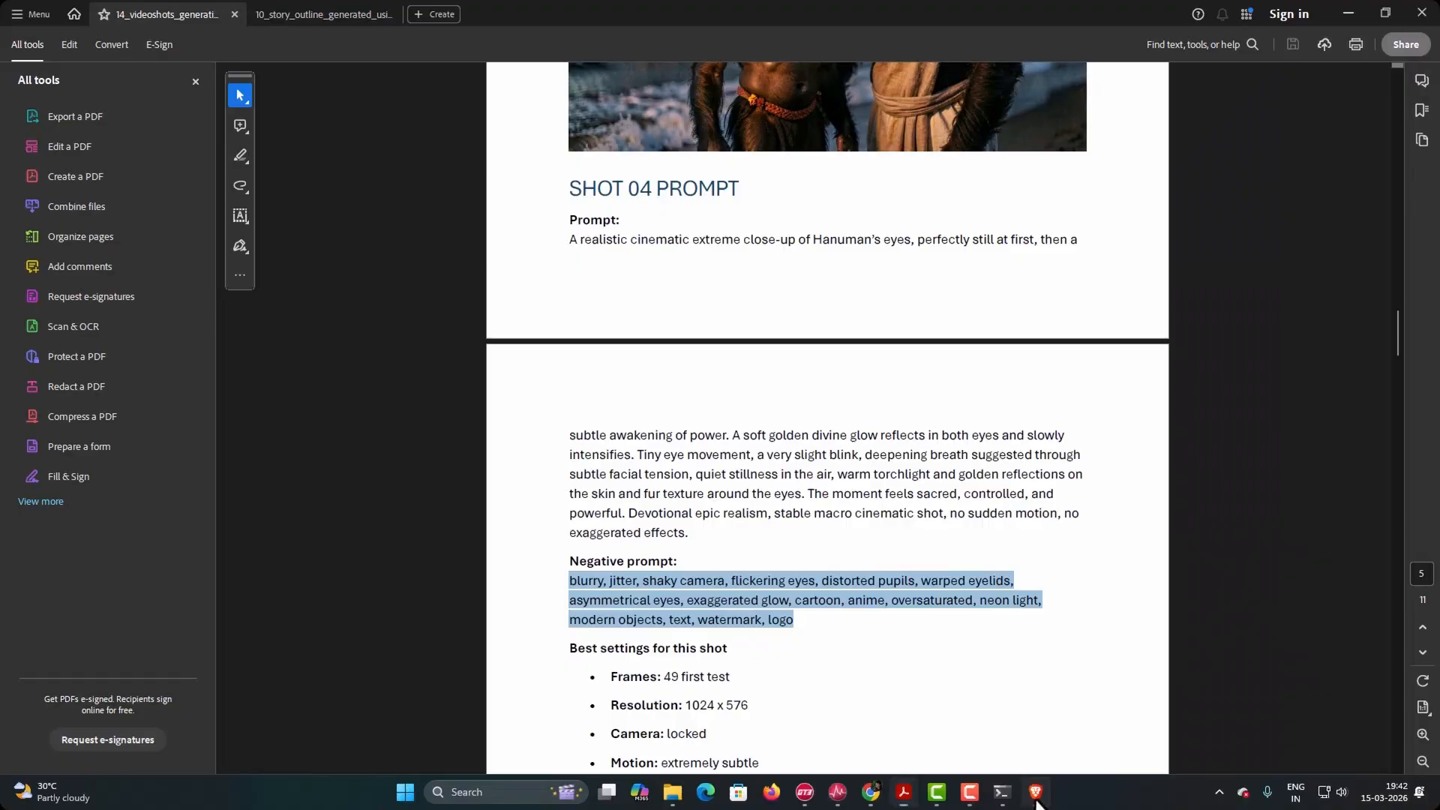
- In ComfyUI's Image to Video (Wan2.2) subgraph, replace the negative prompt with the copied Shot 04 text and return to the main workflow
click(1036, 798)
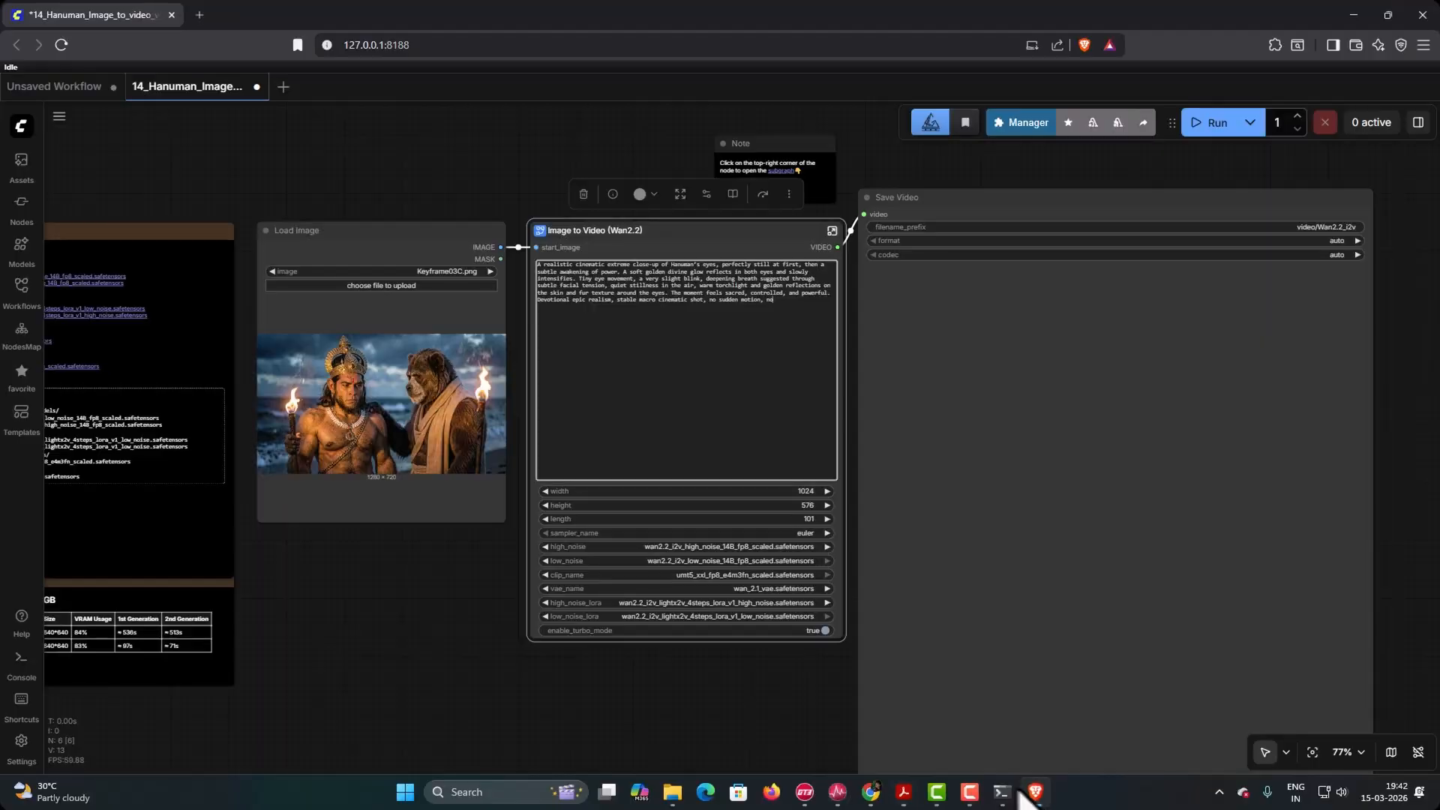
click(831, 230)
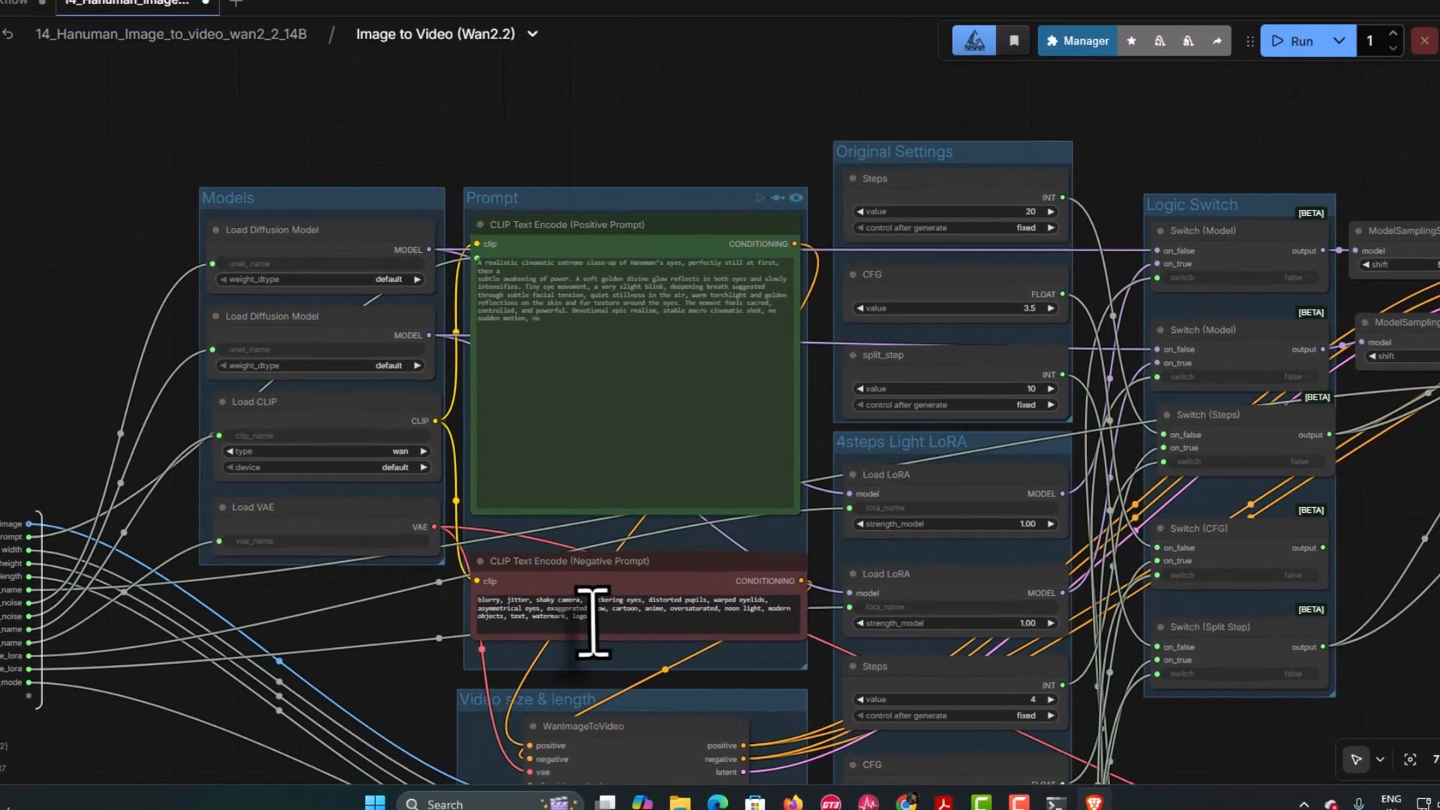
drag(595, 631, 491, 614)
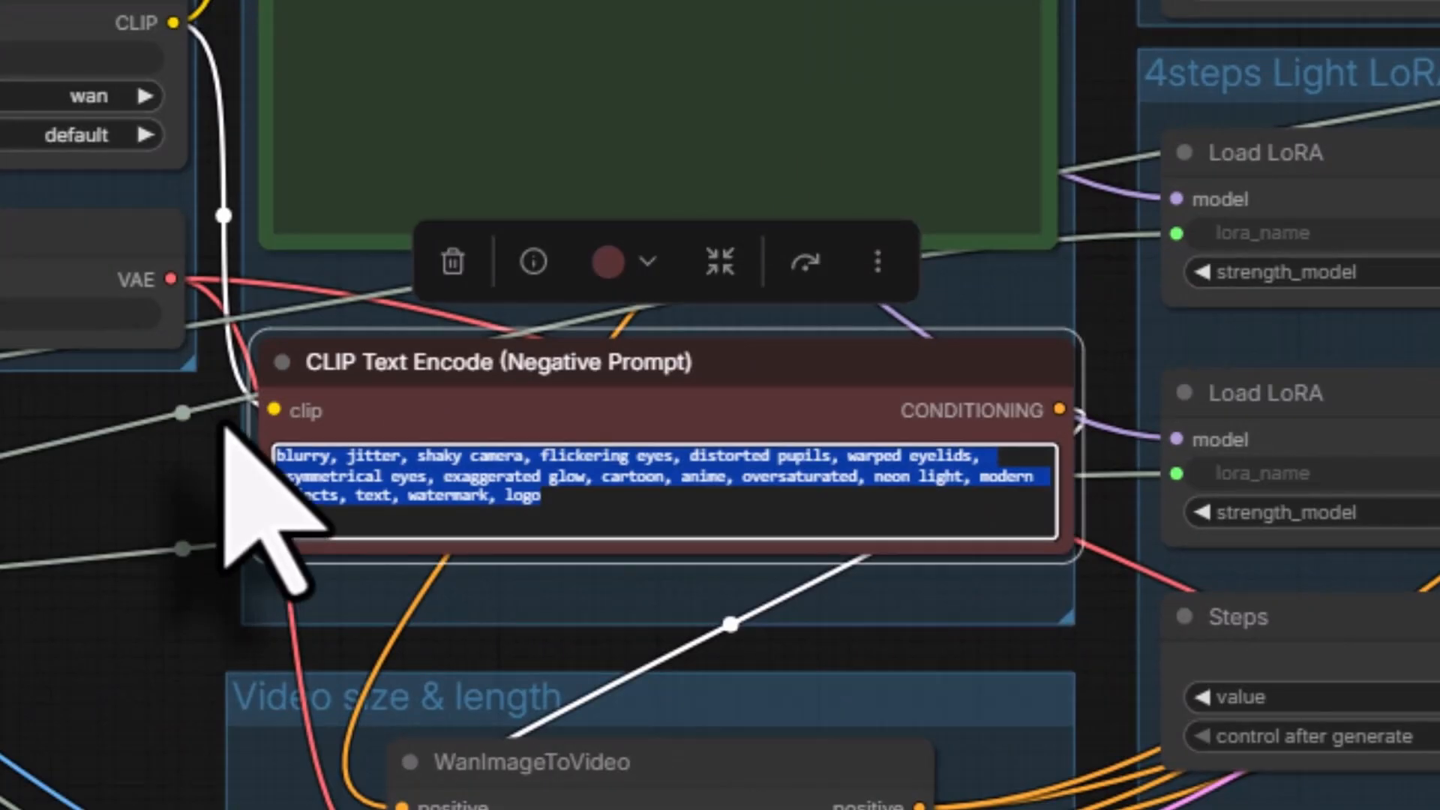
key(BackSpace)
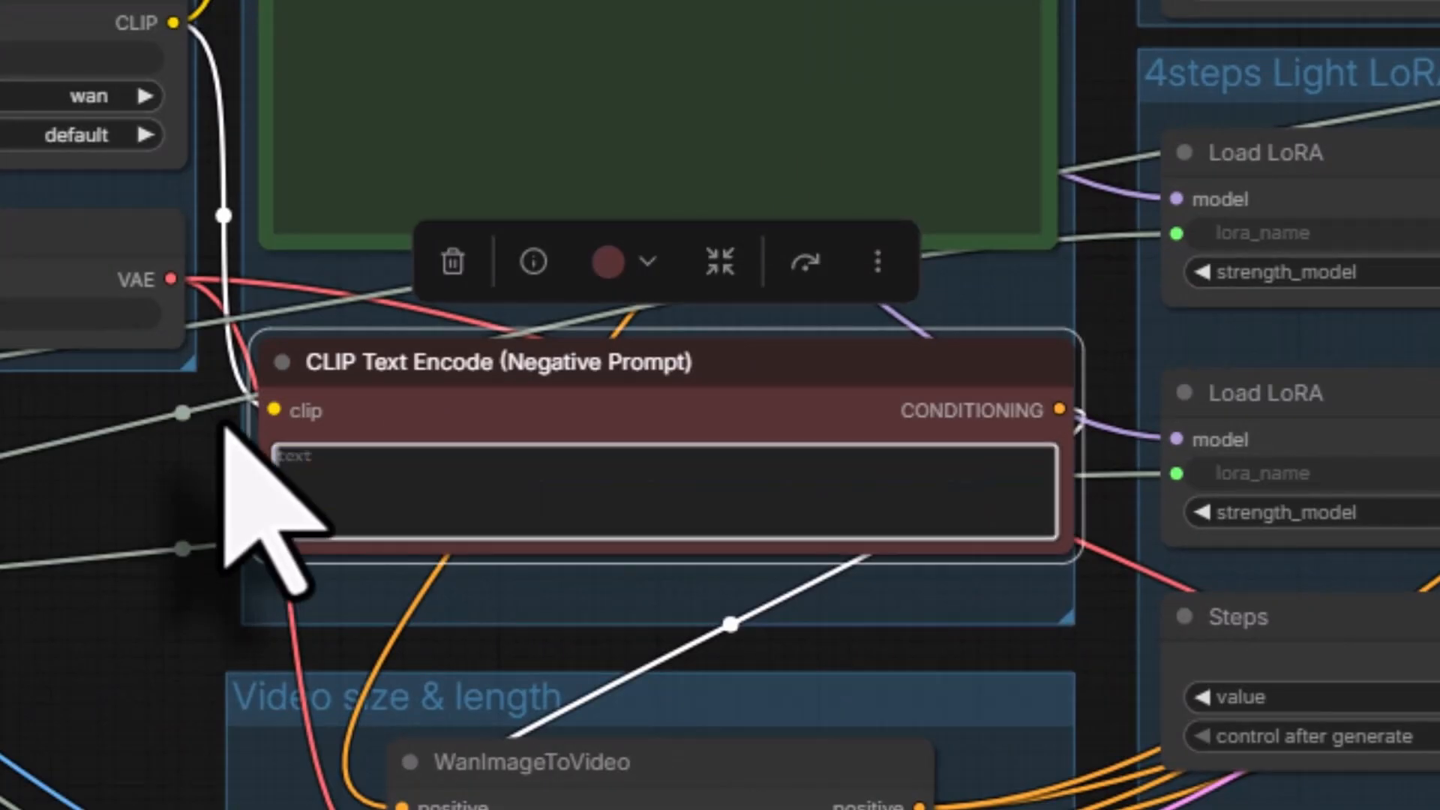
right_click(426, 507)
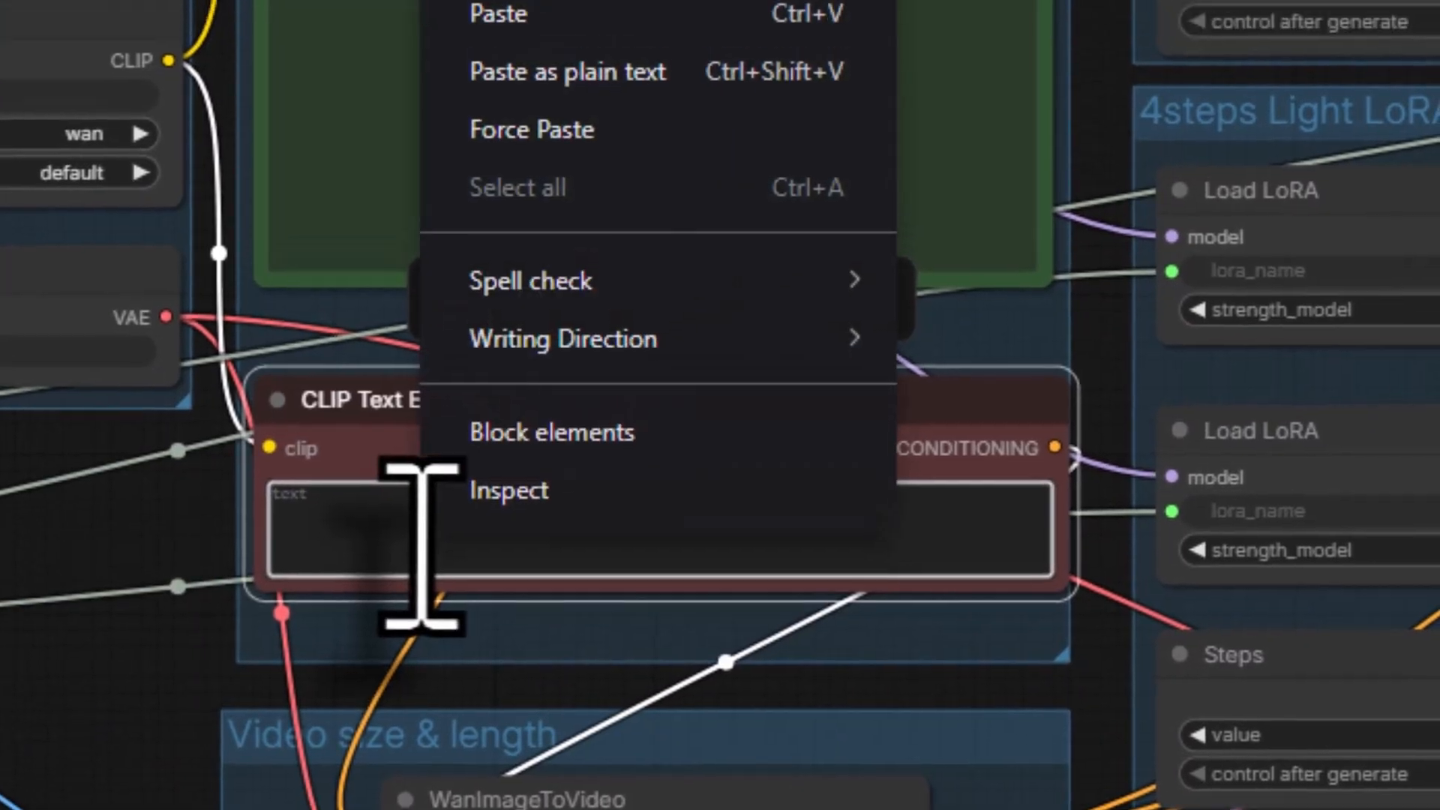
click(652, 60)
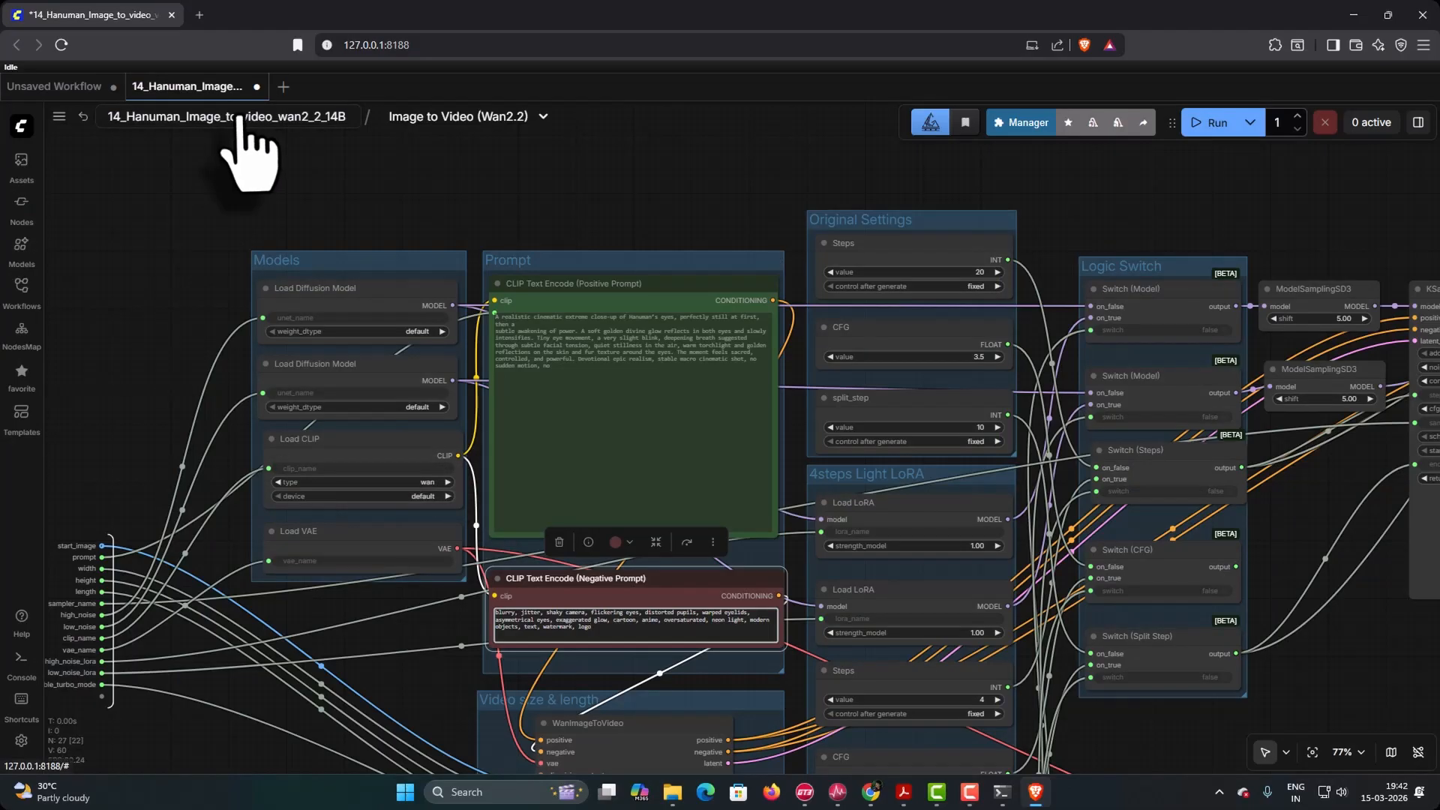
click(238, 119)
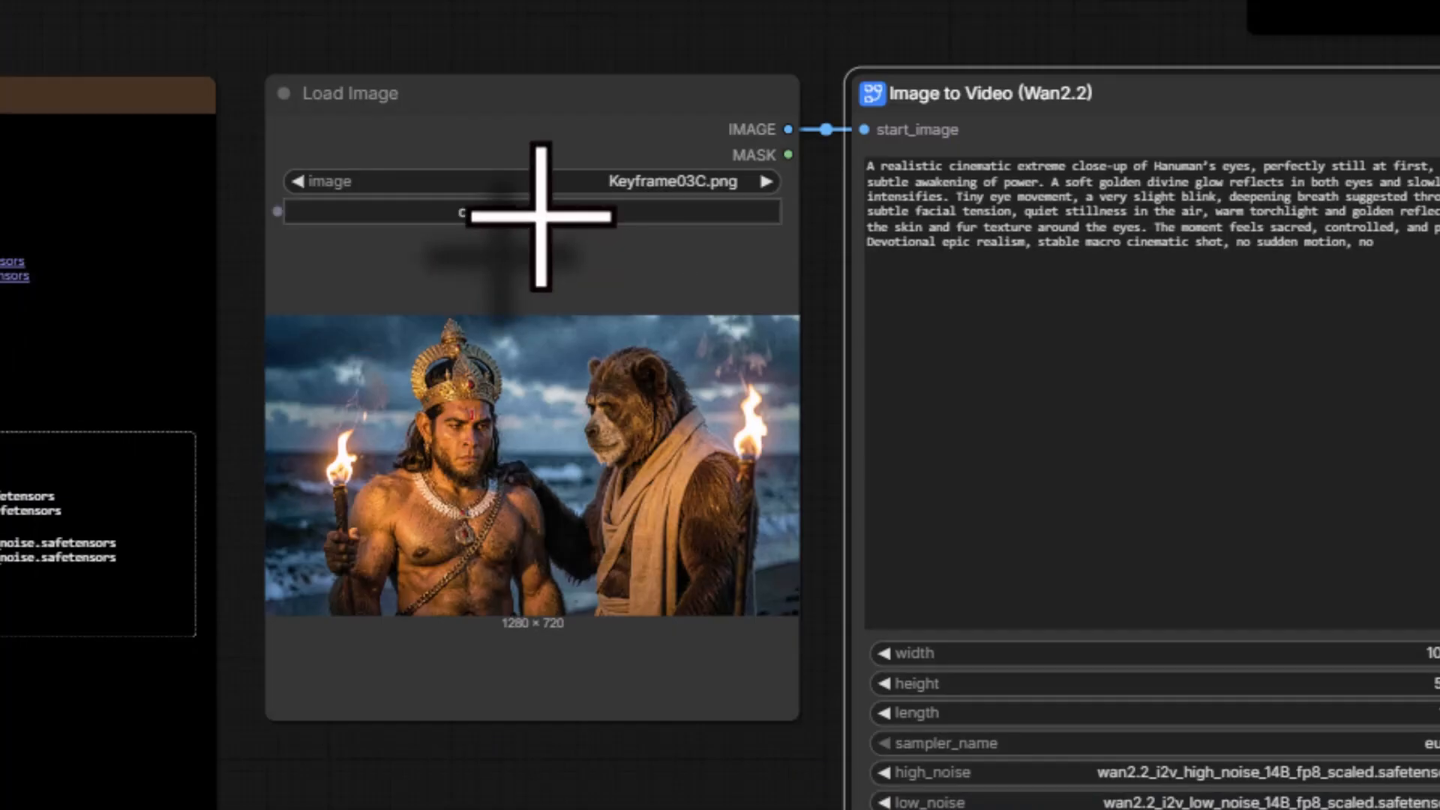
- Load Keyframe04A.png into the Load Image node and play the generated video Wan2.2_i2v_00010_ in Media Player
click(540, 214)
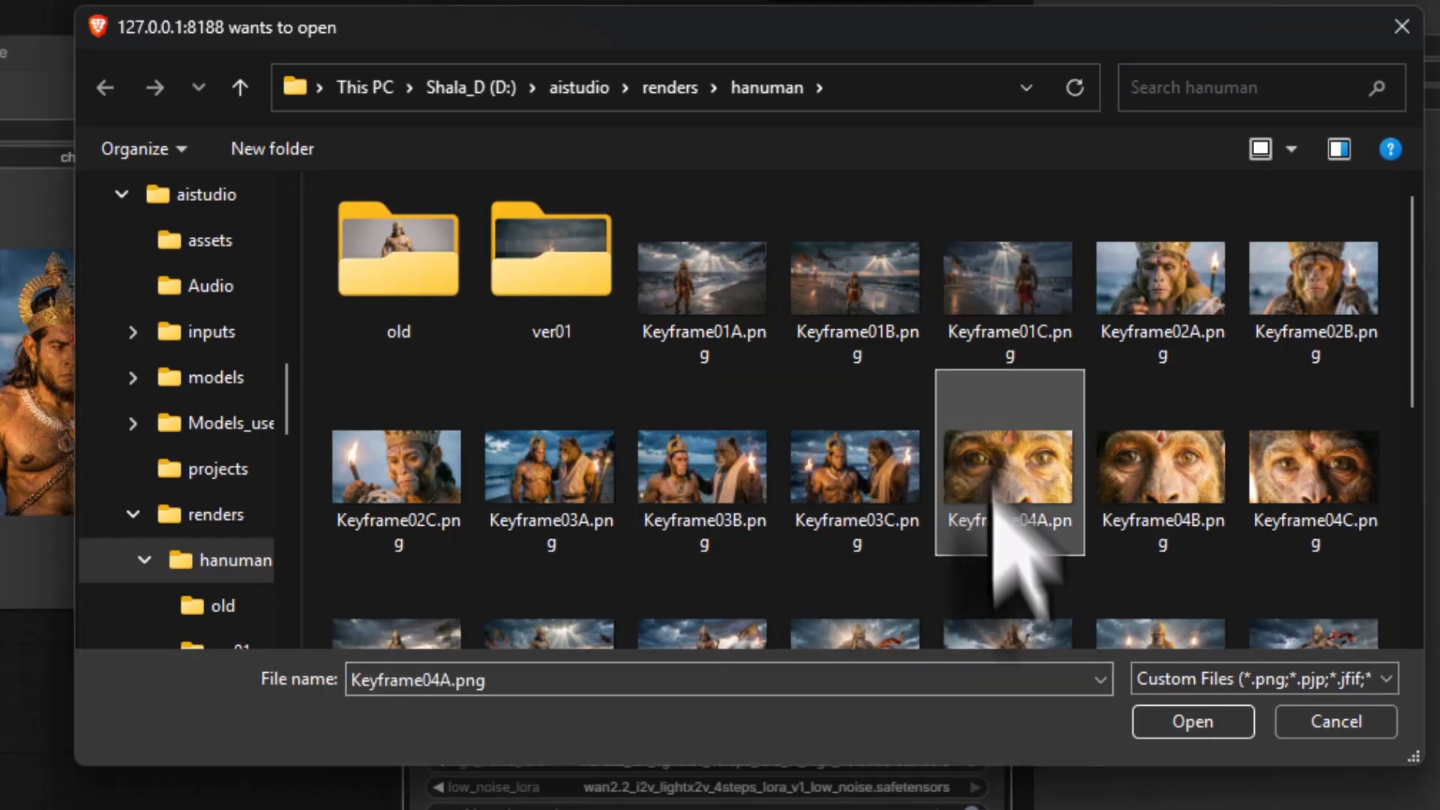
double_click(994, 491)
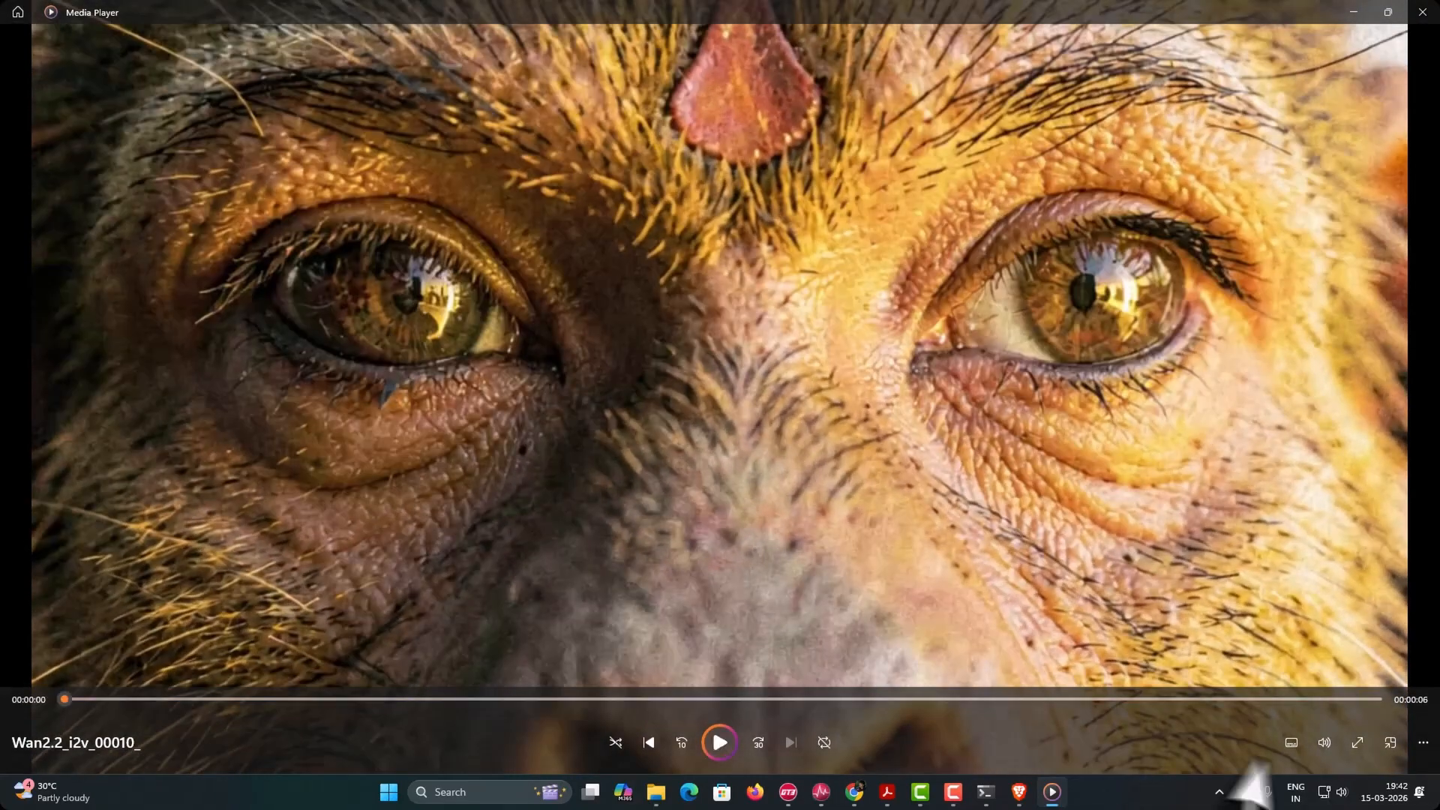
click(716, 741)
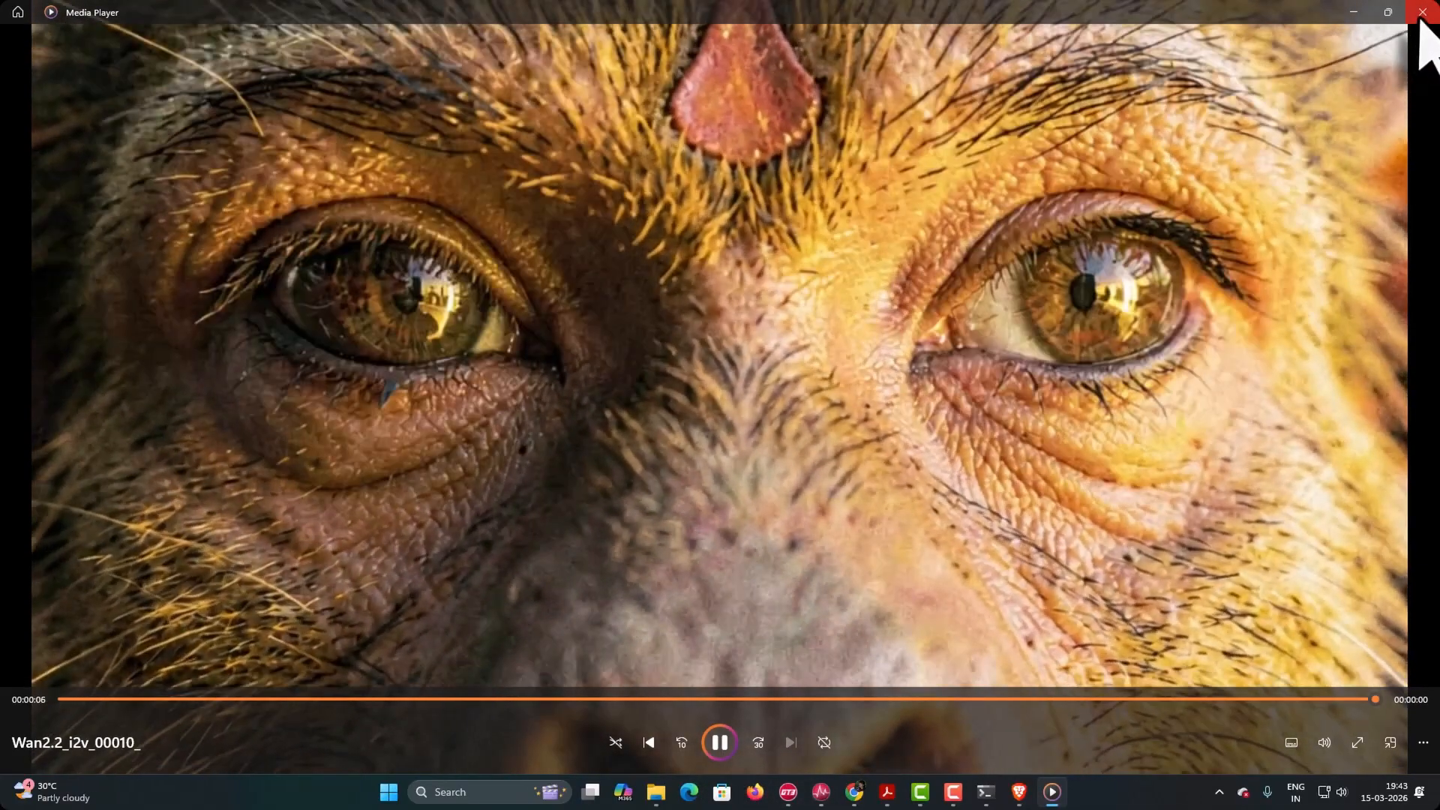
click(1423, 12)
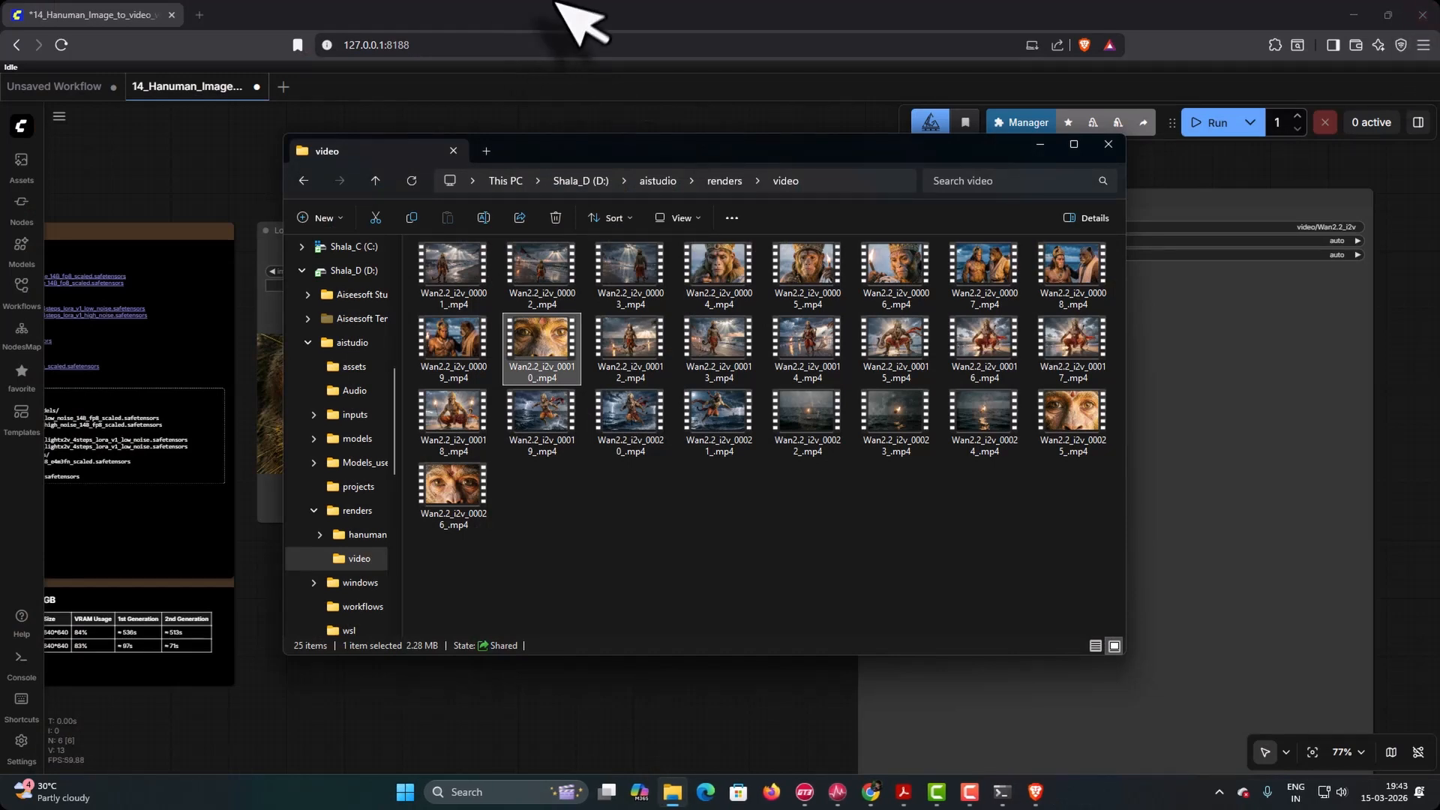
click(566, 20)
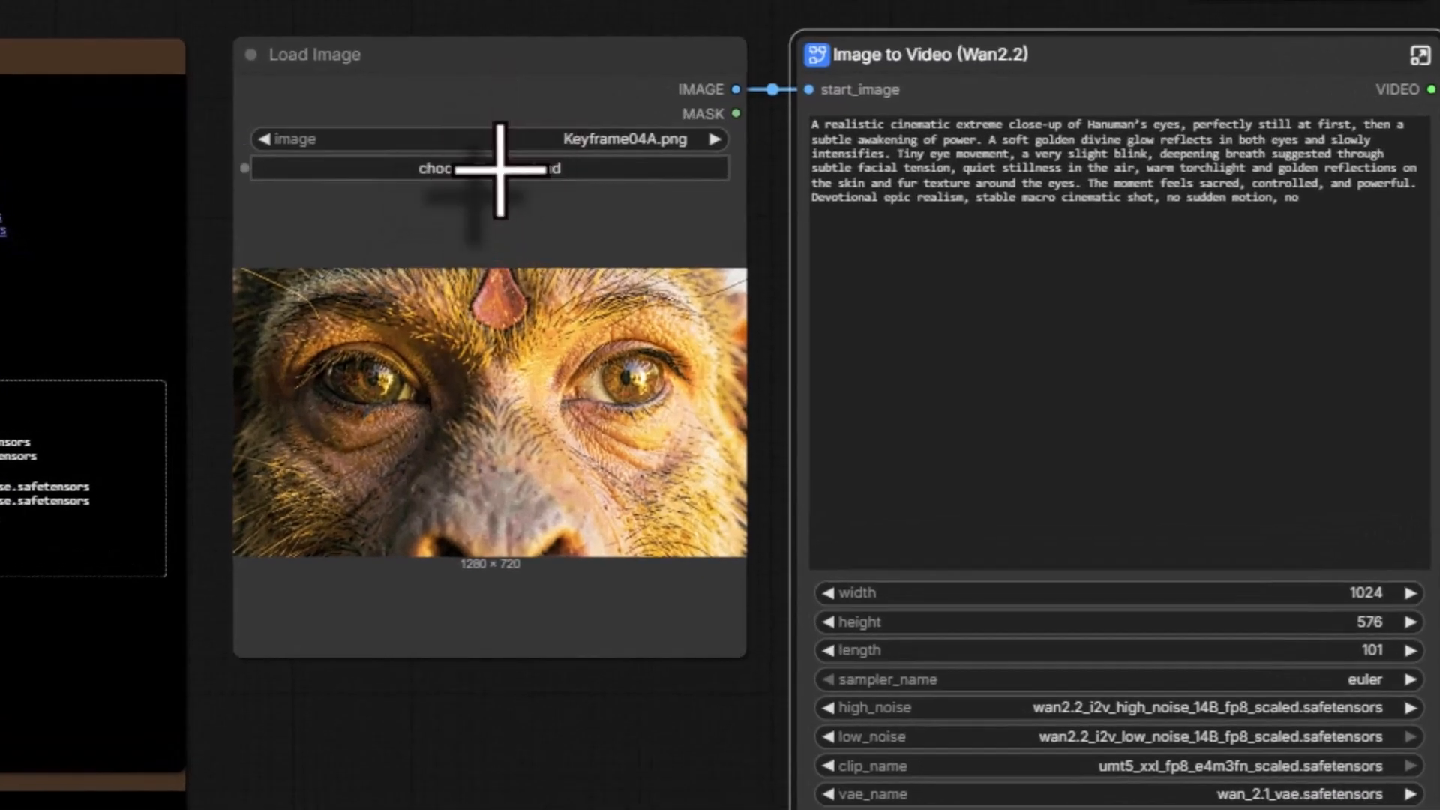
- Load Keyframe04B.png into the Load Image node, close the video Wan2.2_i2v_00025_ in Media Player and return to the workflow
click(499, 169)
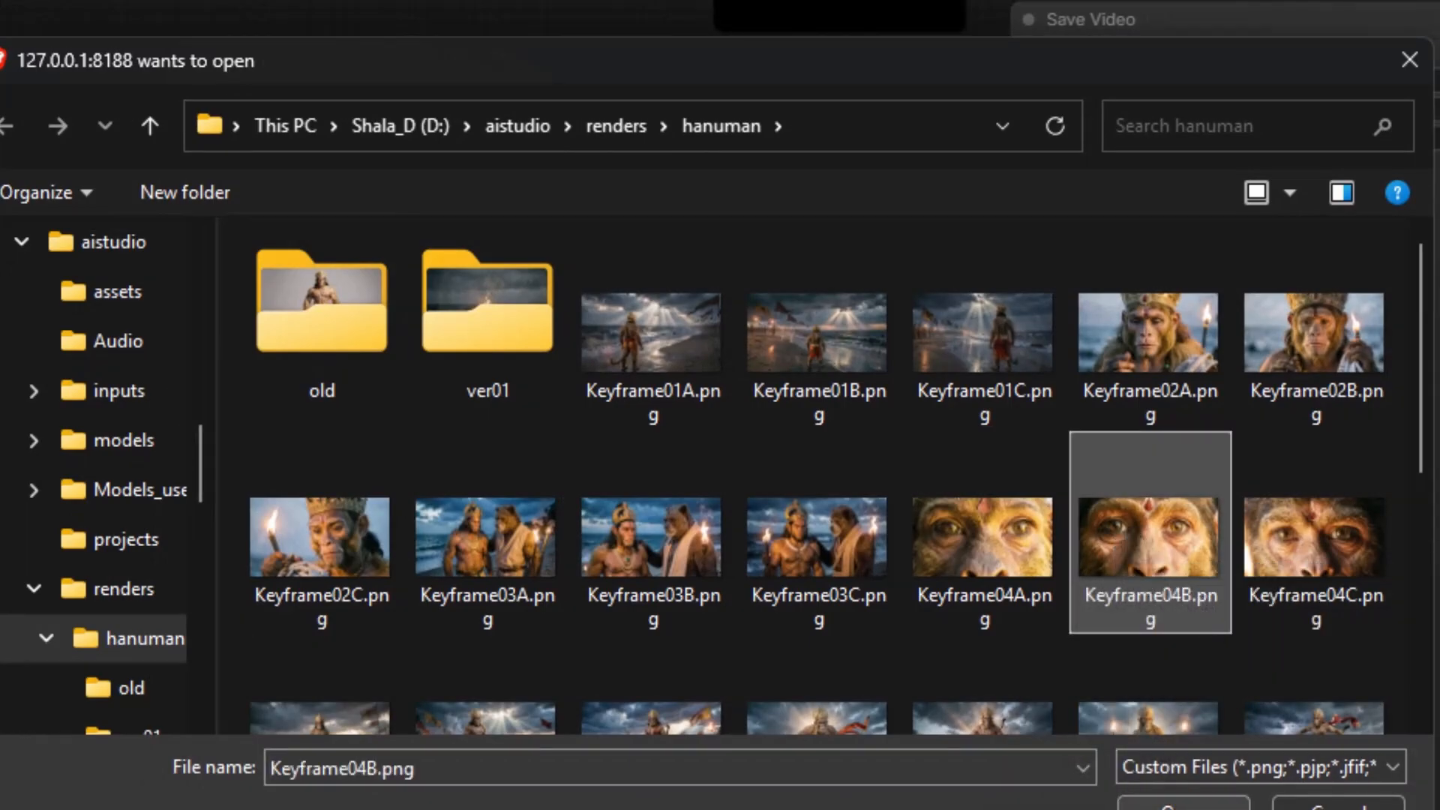
key(Return)
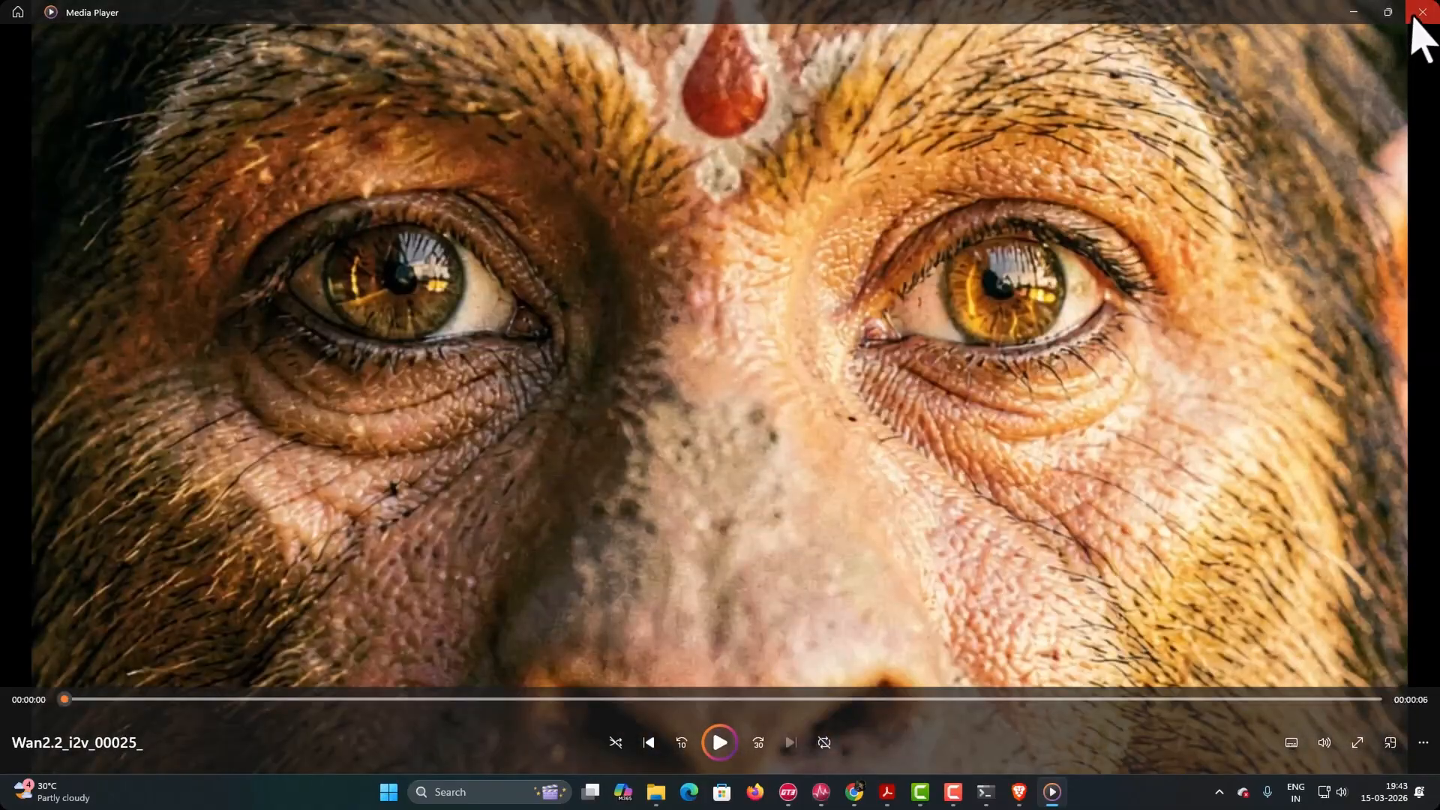
click(1413, 17)
click(893, 17)
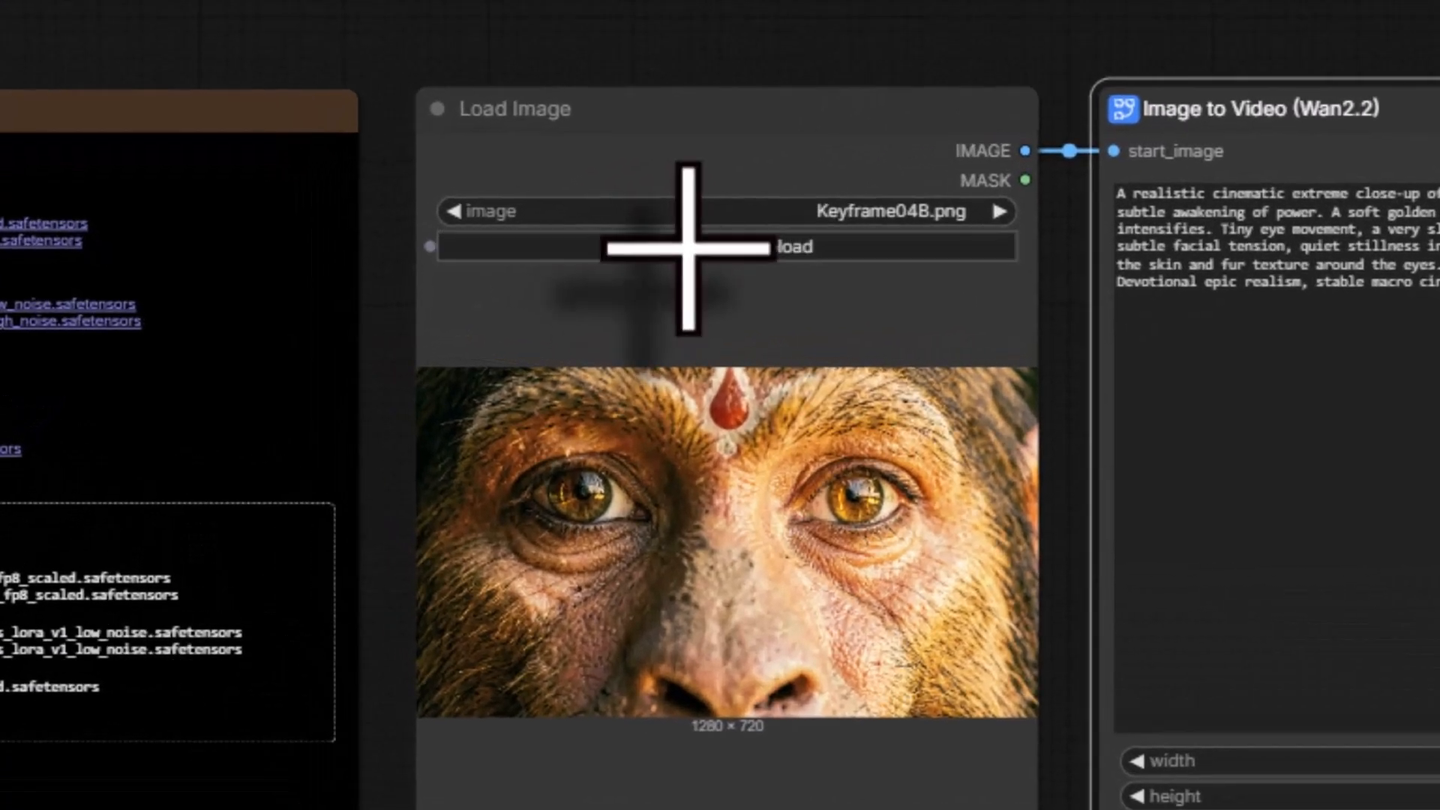
- Load Keyframe04C.png into the Load Image node, close the video Wan2.2_i2v_00026_ in Media Player and return to the workflow
click(367, 286)
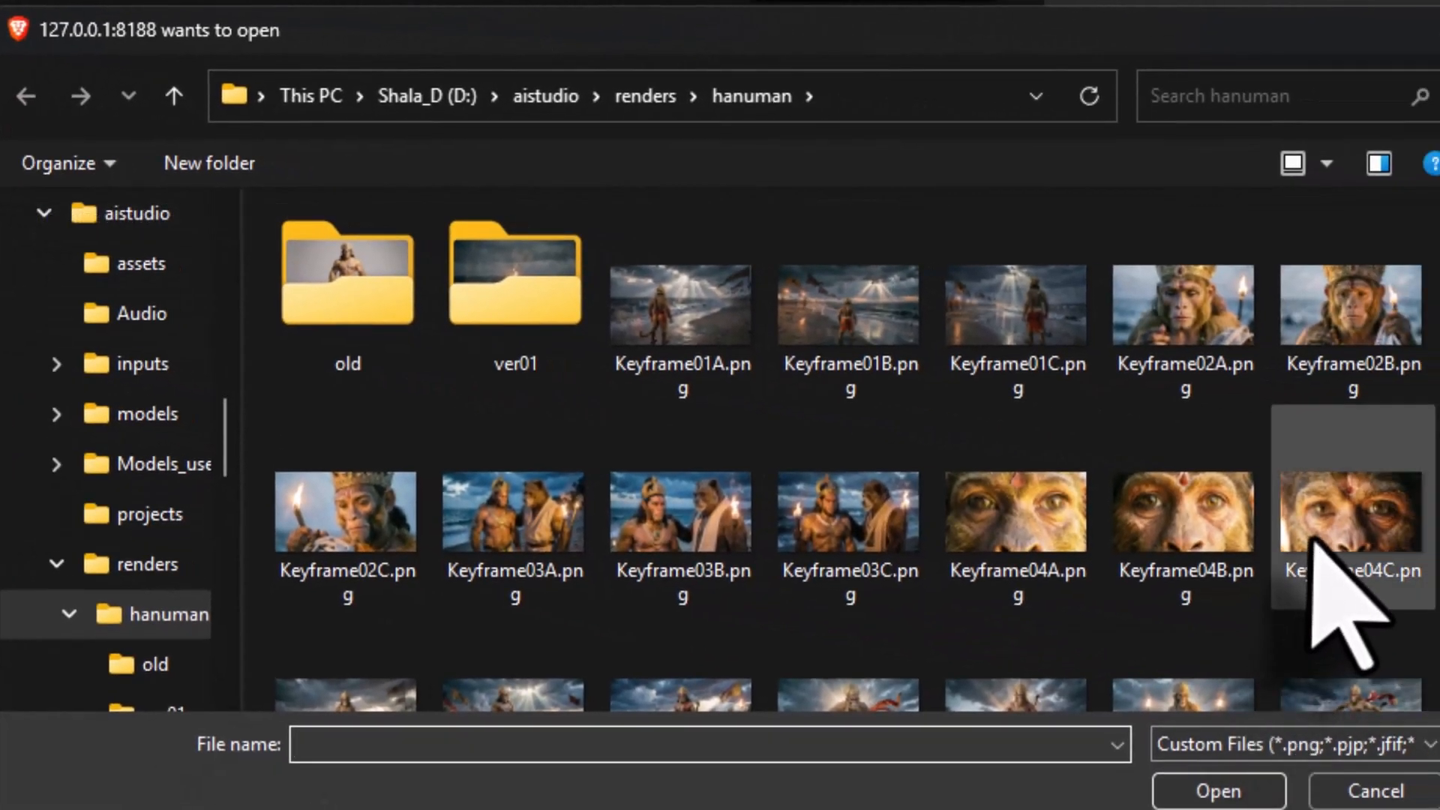
double_click(1313, 538)
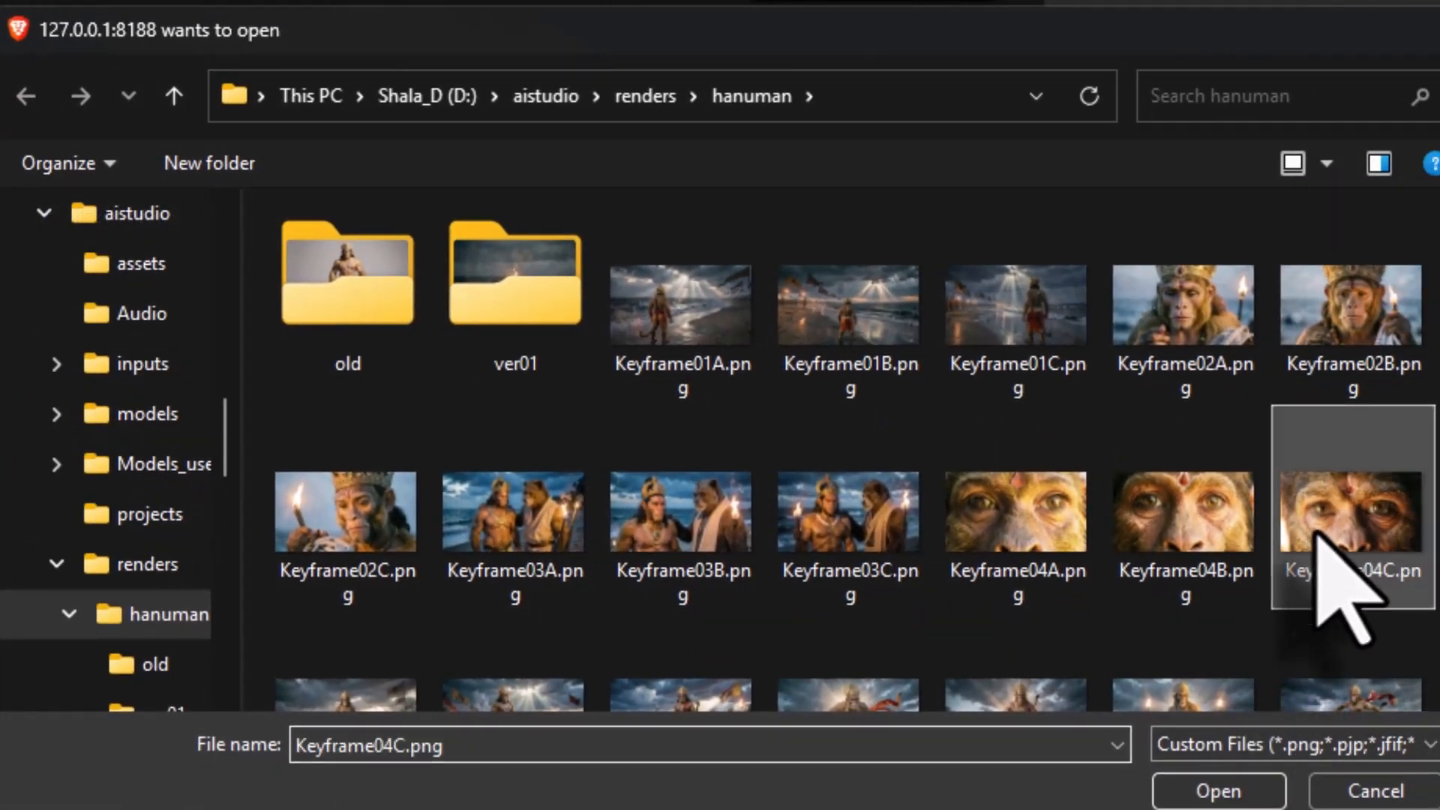
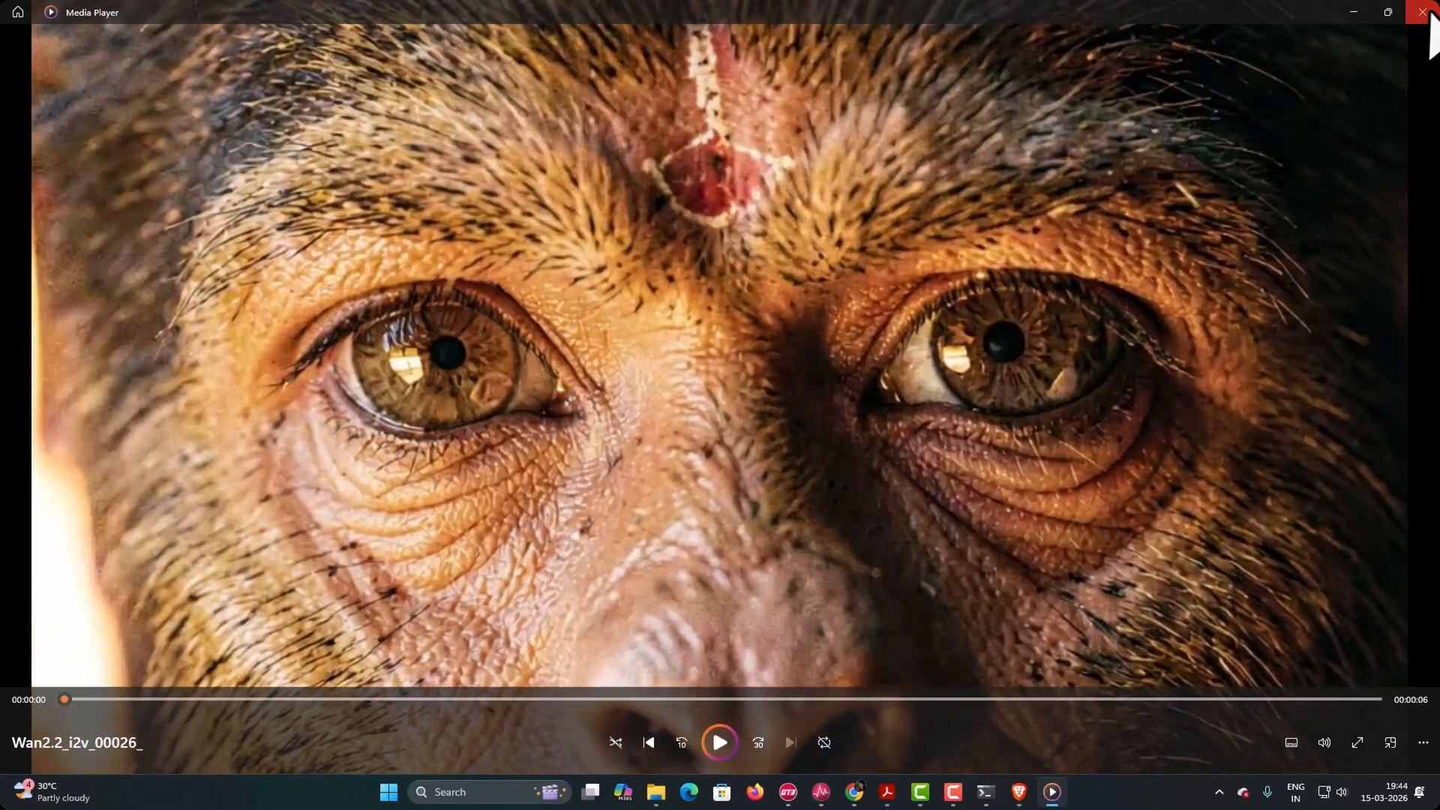
click(1422, 12)
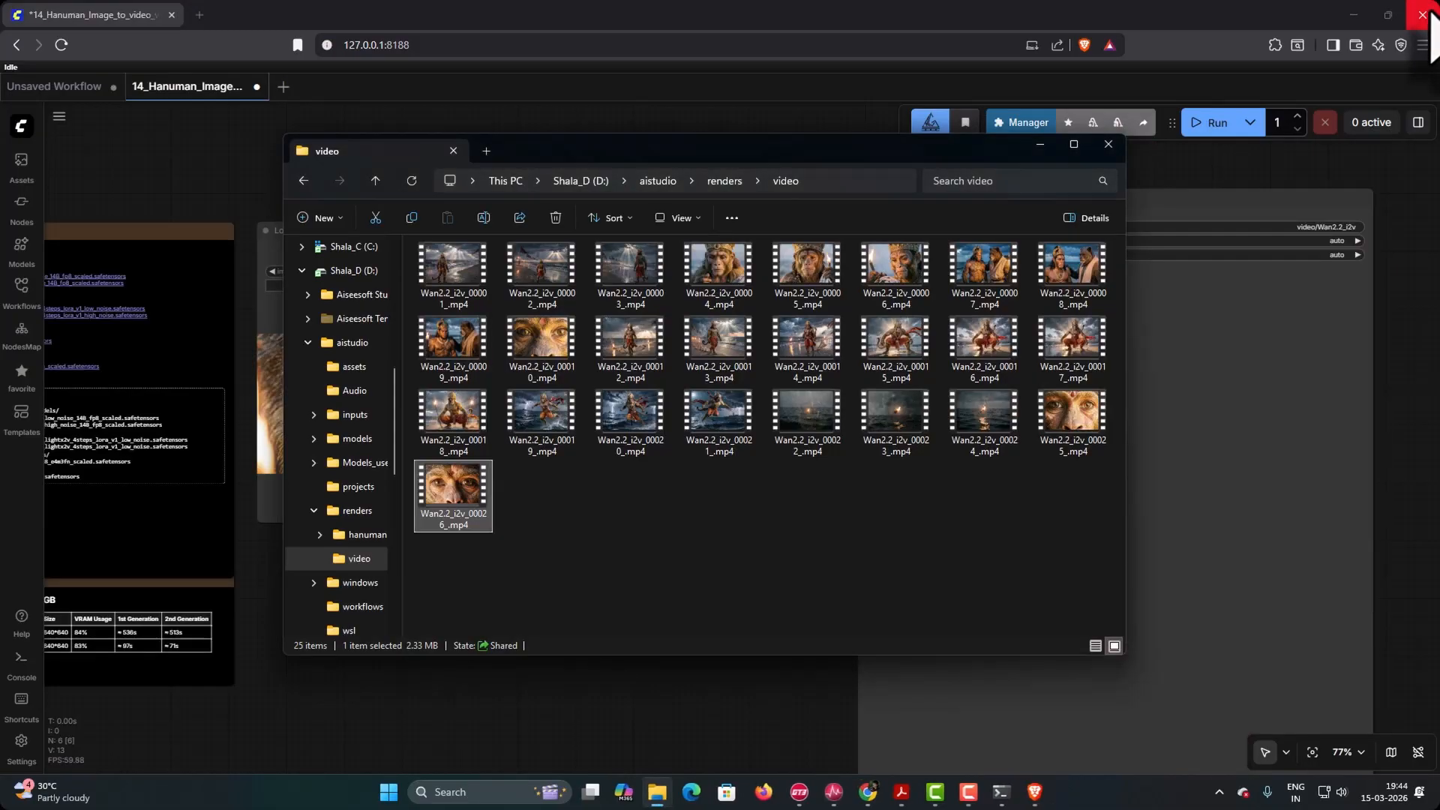
click(871, 22)
- Switch to Acrobat, check the story outline and copy the Shot 05 motion prompt from the video shots generation PDF
click(904, 792)
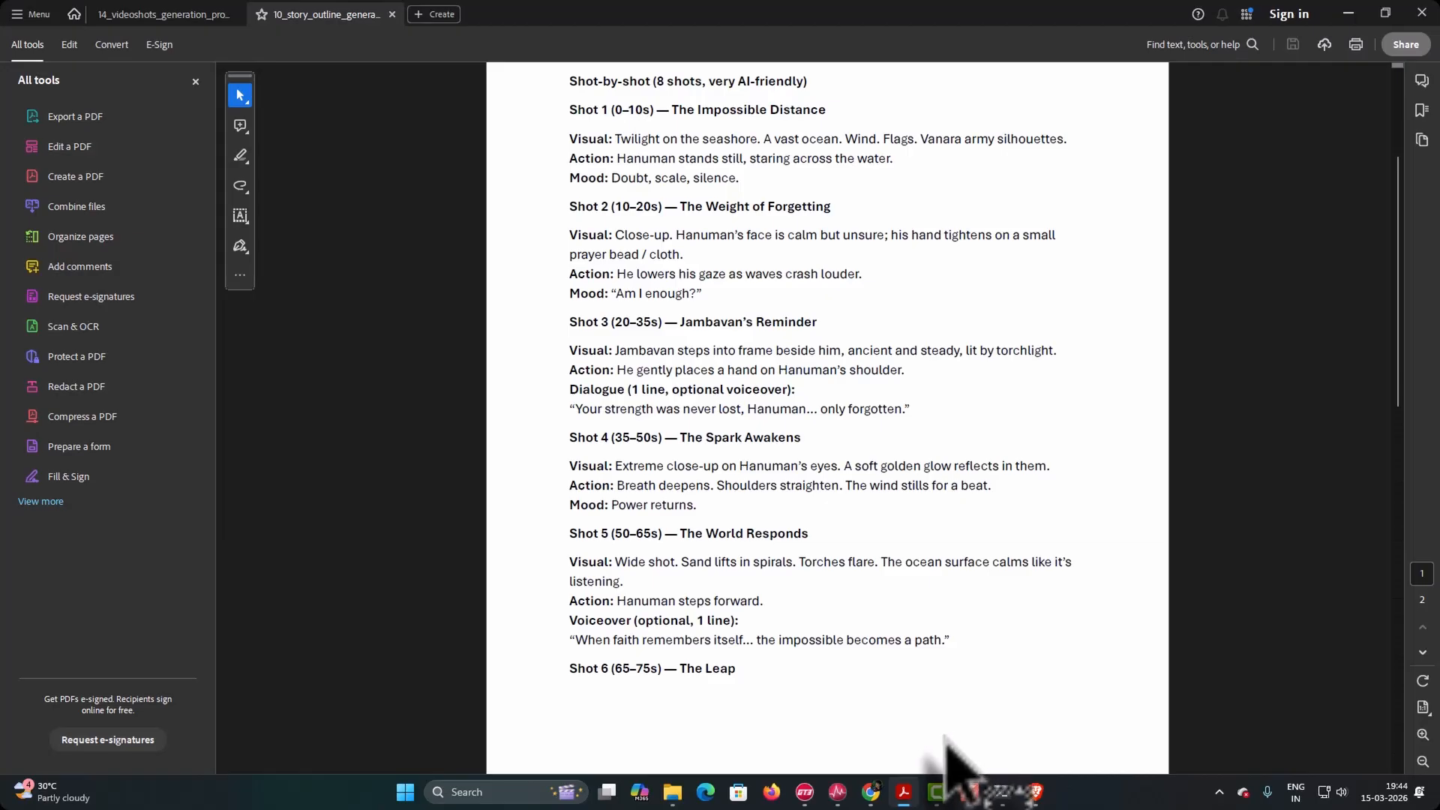
scroll(868, 671, down, 1)
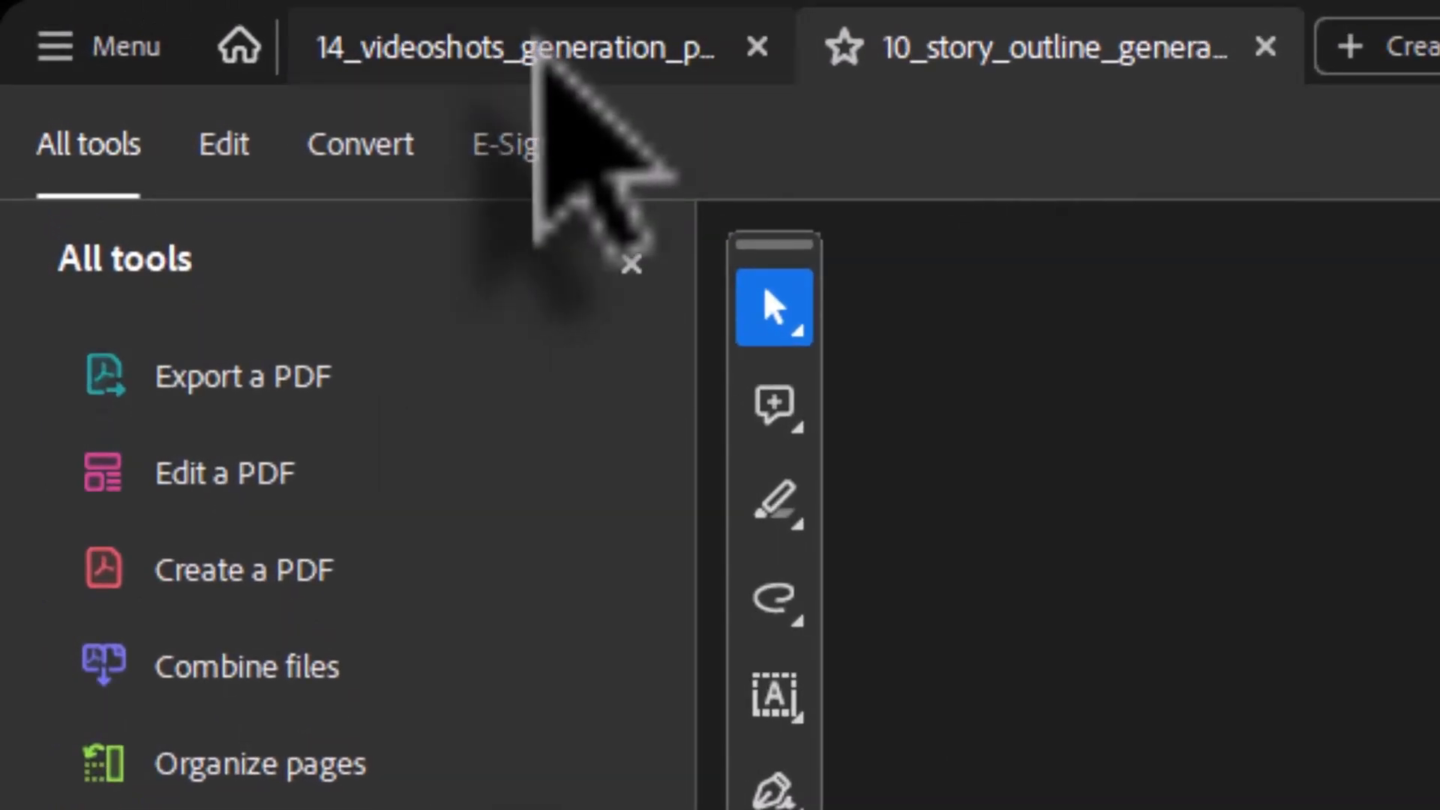
click(532, 48)
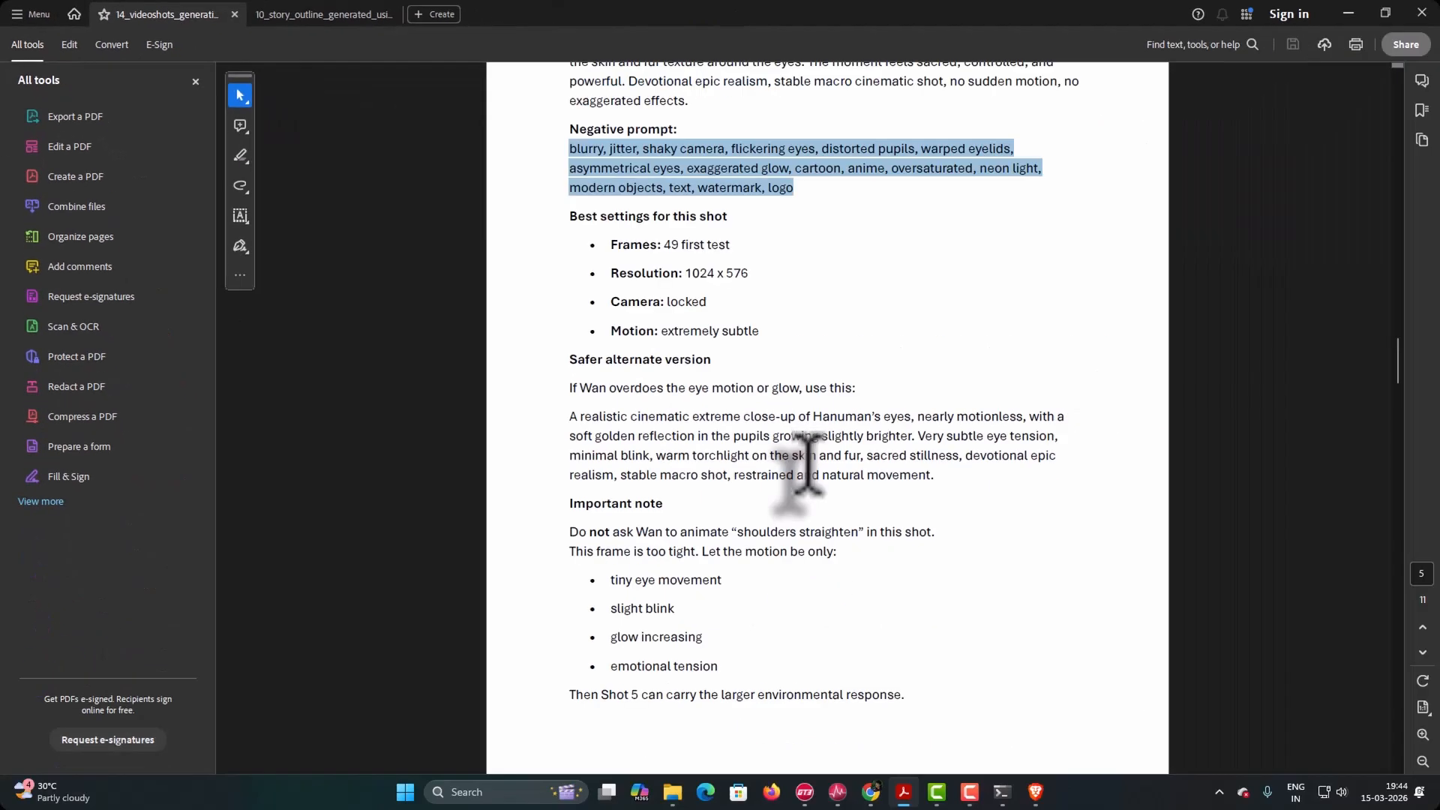
scroll(807, 456, down, 3)
scroll(806, 454, down, 6)
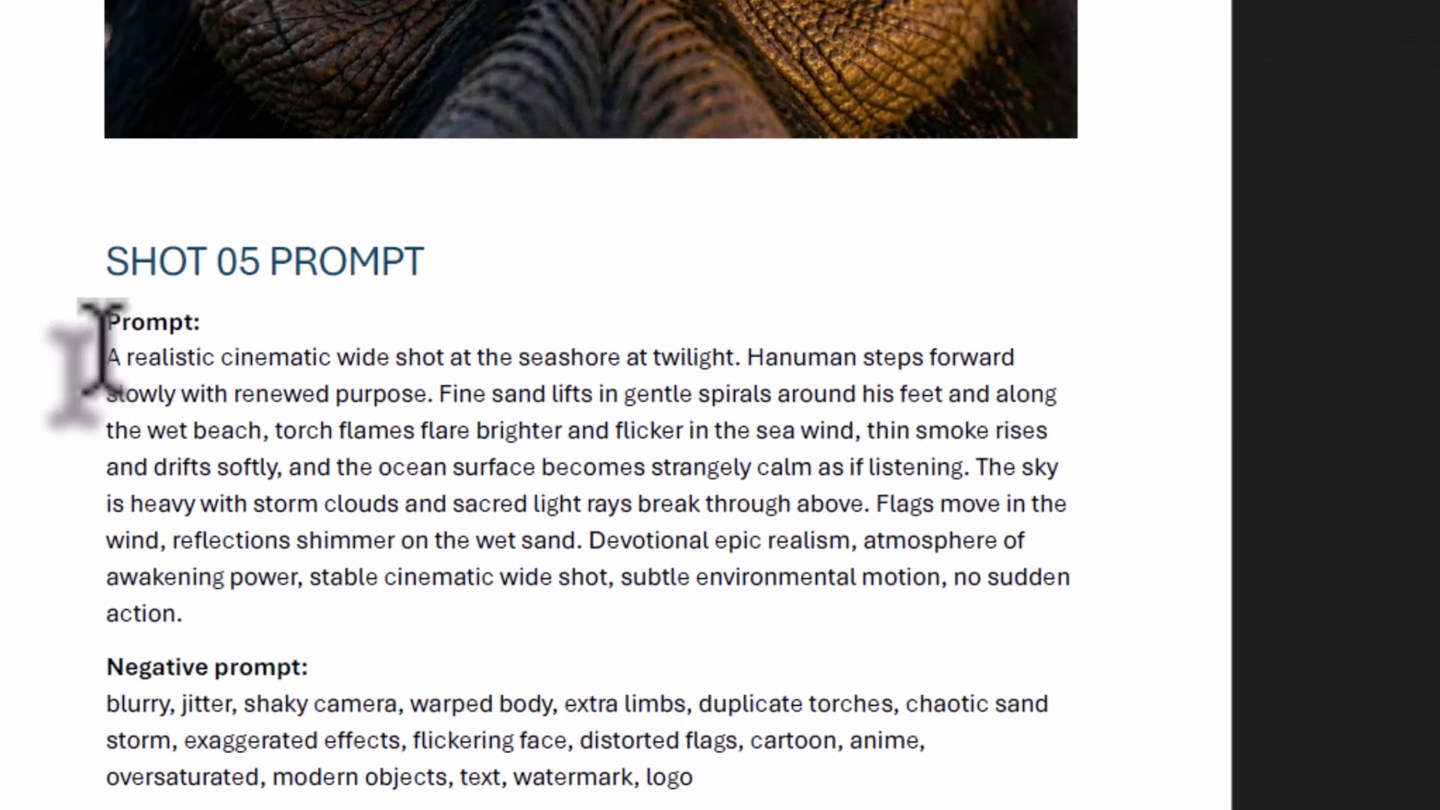
drag(561, 469, 737, 568)
drag(412, 540, 358, 579)
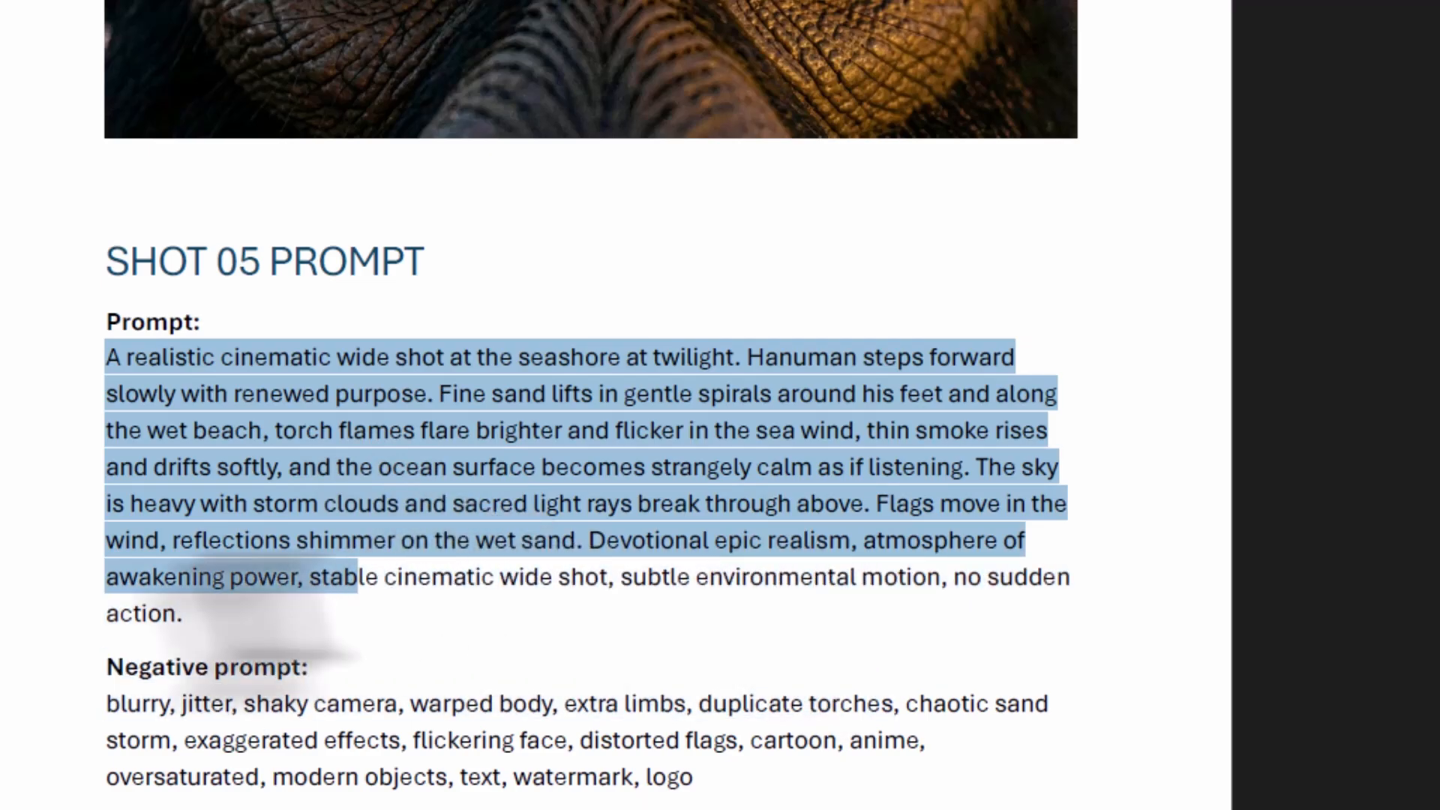
drag(270, 576, 186, 613)
right_click(285, 429)
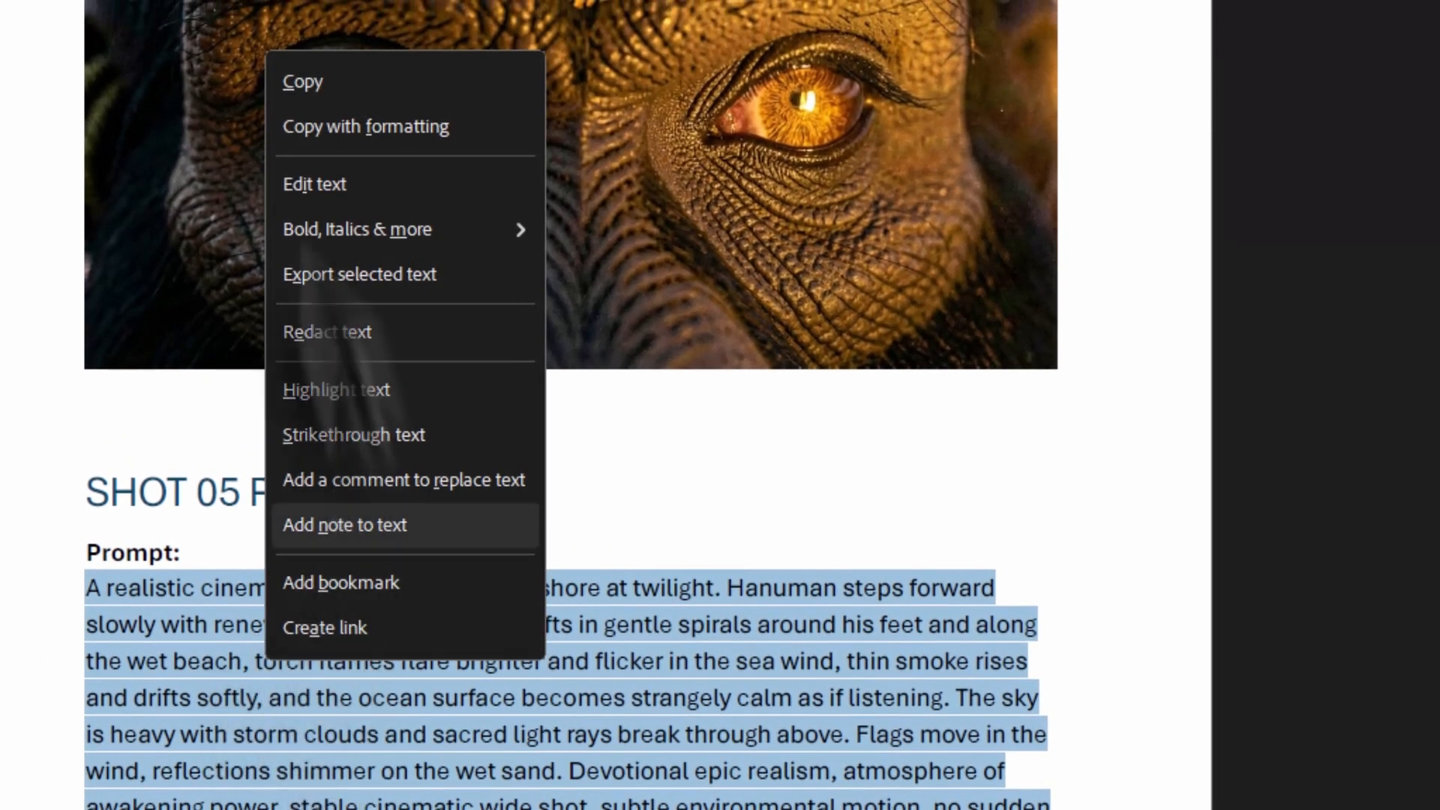
click(302, 82)
- Replace the Image to Video (Wan2.2) node's prompt in ComfyUI with the copied Shot 05 motion prompt
click(1035, 792)
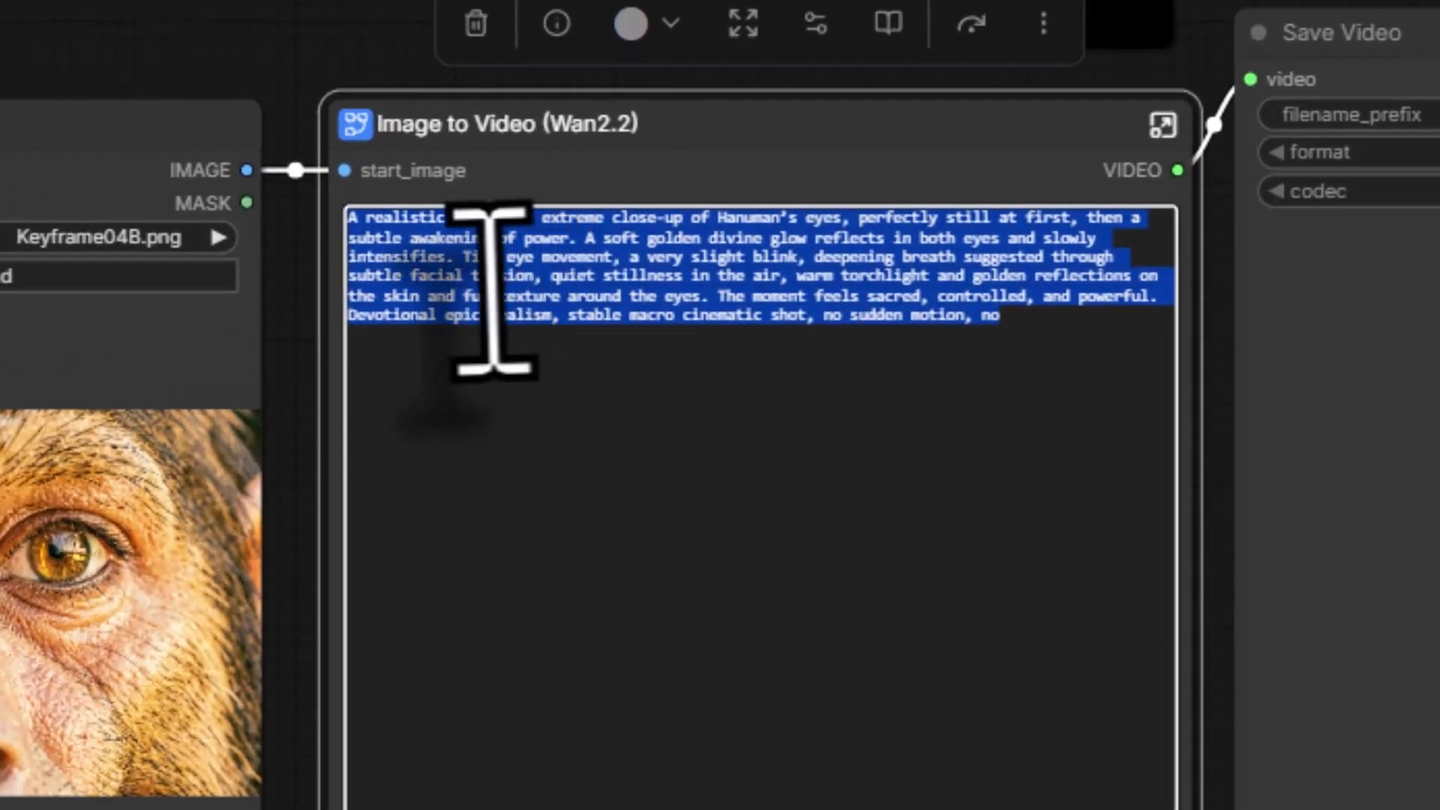
key(BackSpace)
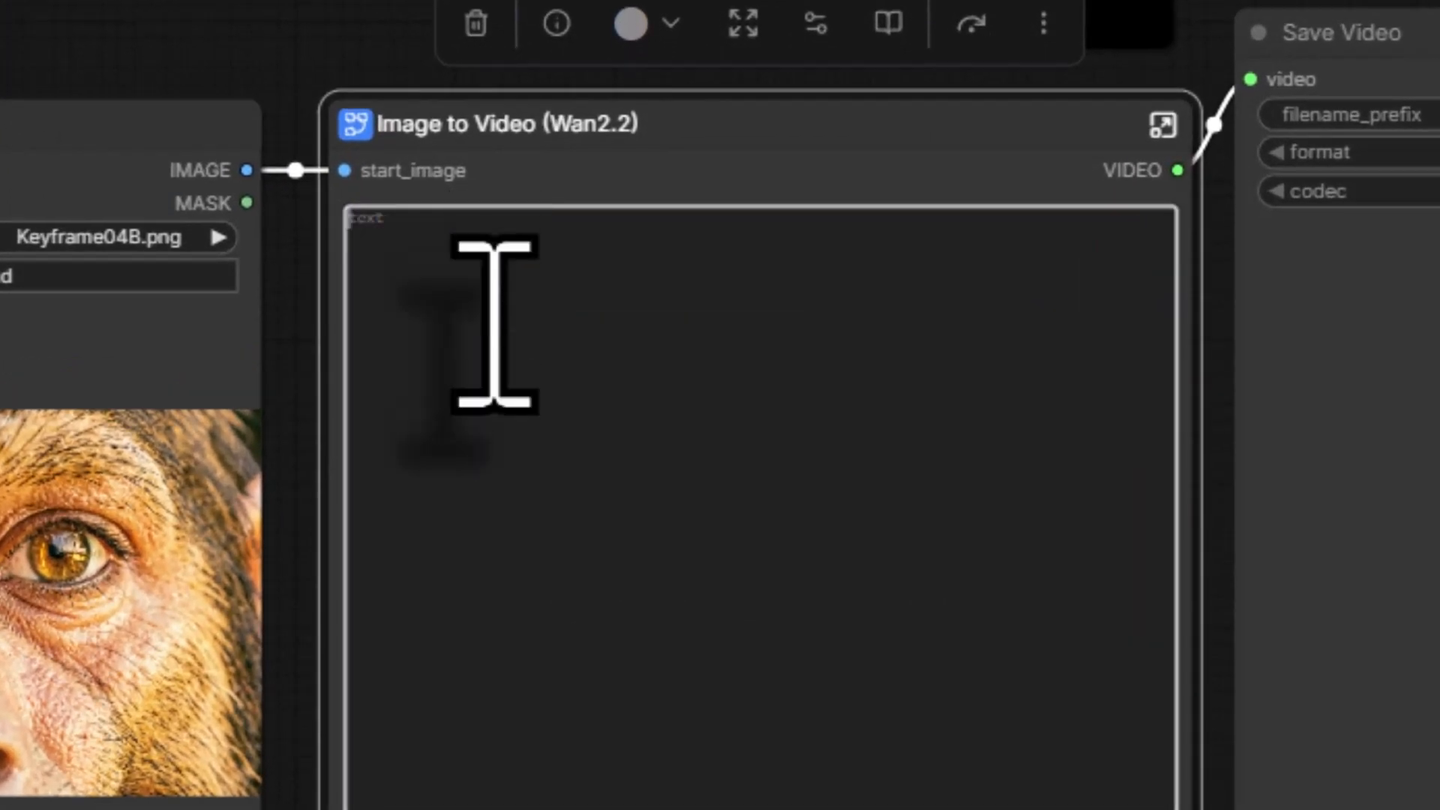
click(612, 718)
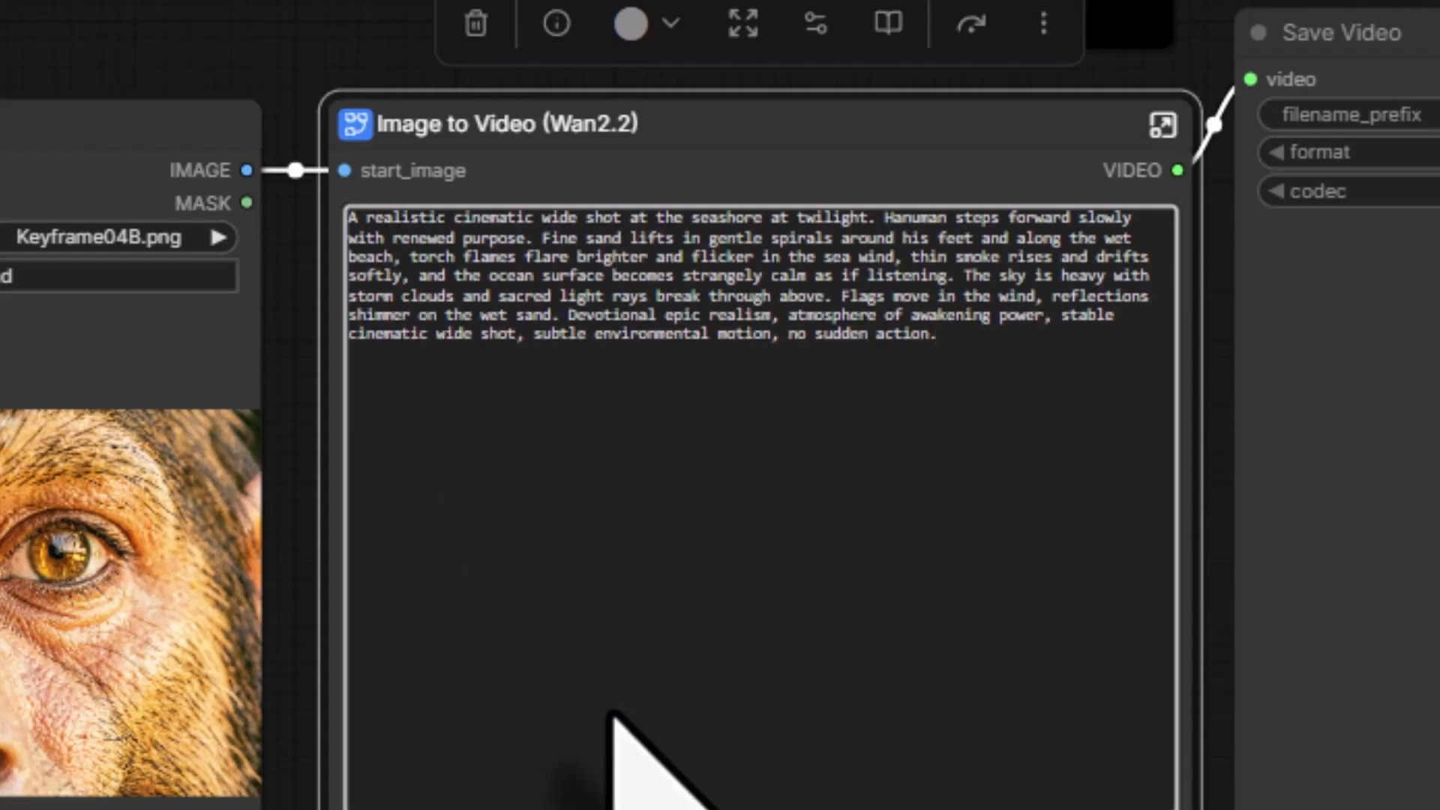
- Copy the Shot 05 negative prompt from the video shots generation PDF in Acrobat and switch back to ComfyUI
mouse_move(903, 792)
click(968, 738)
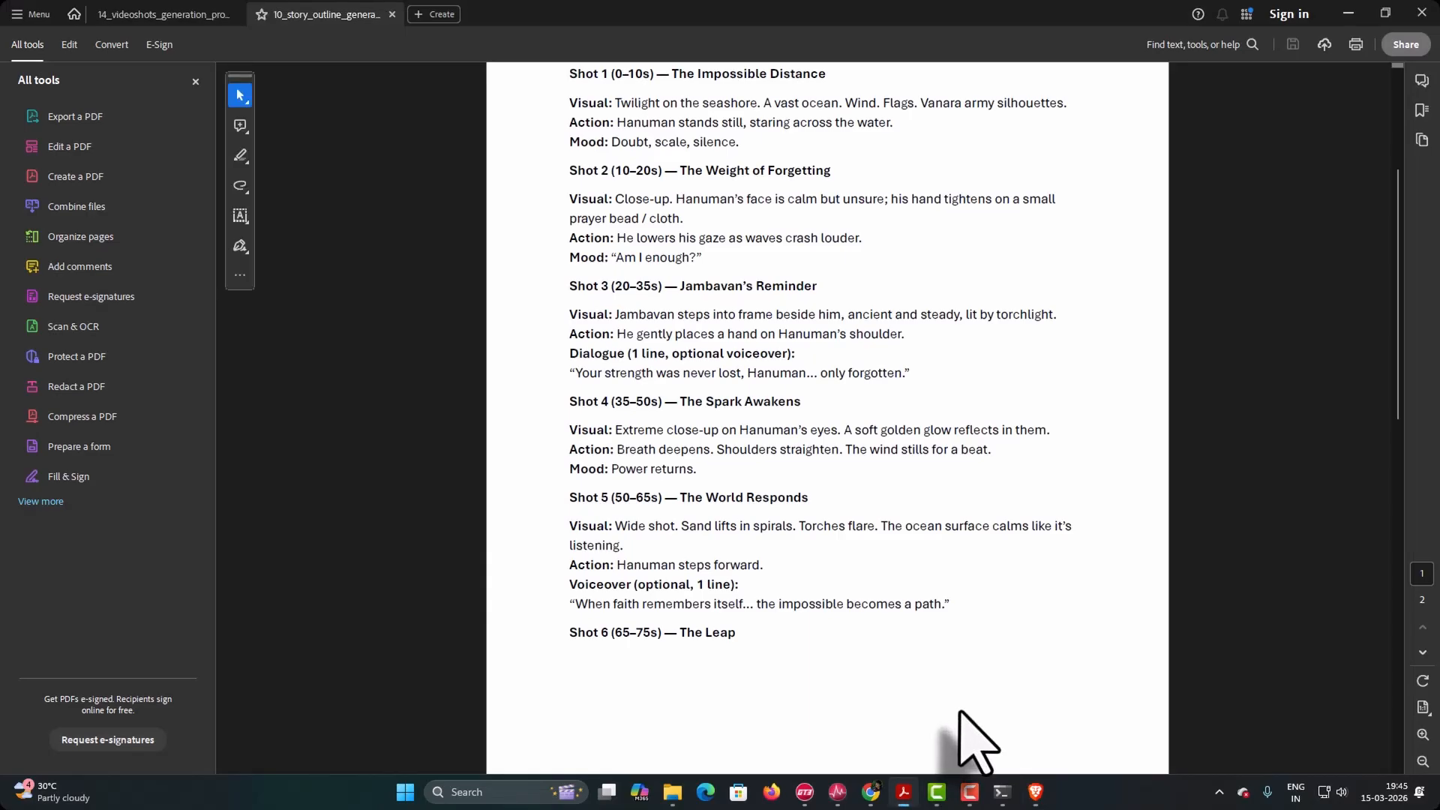
key(ctrl+Tab)
drag(568, 546, 822, 567)
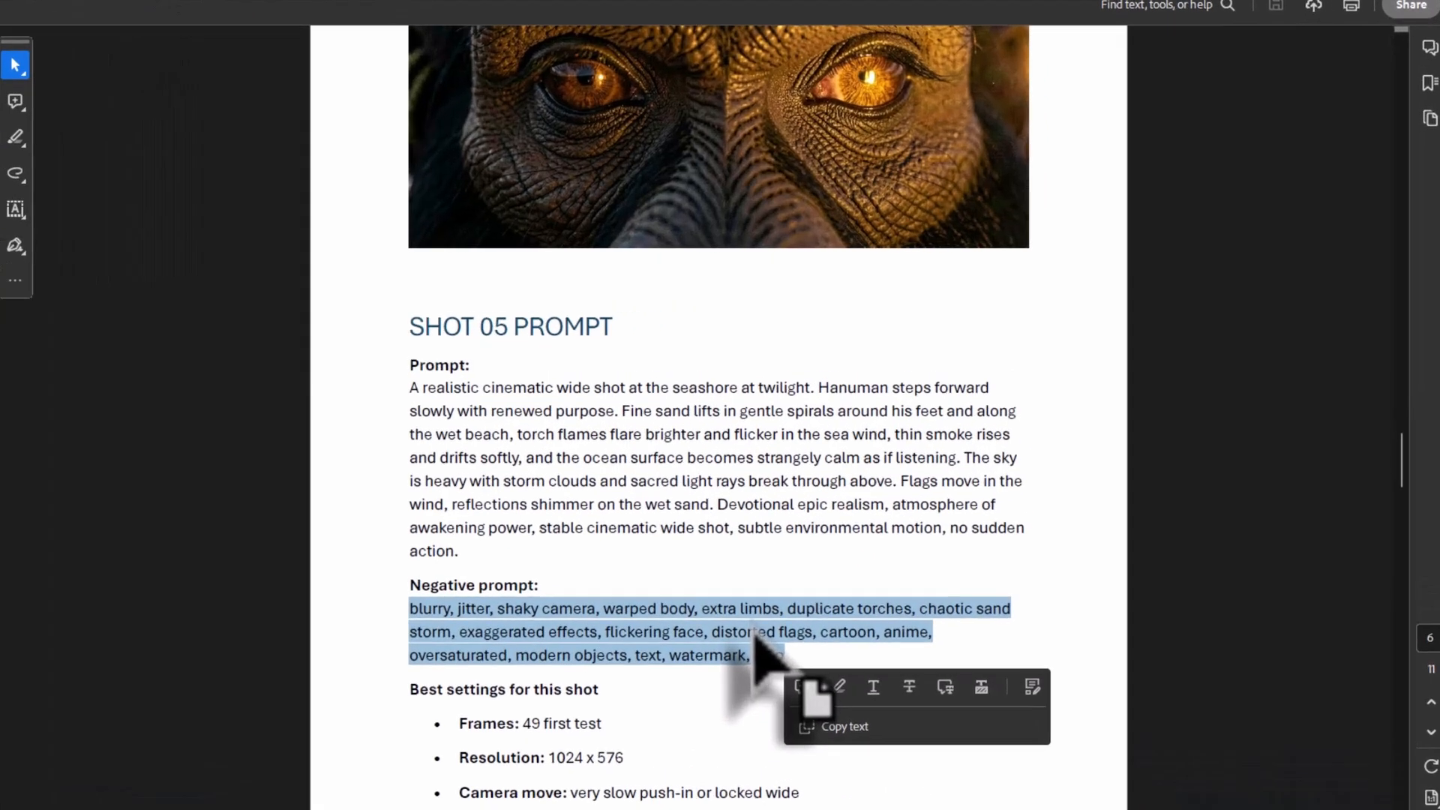
right_click(874, 583)
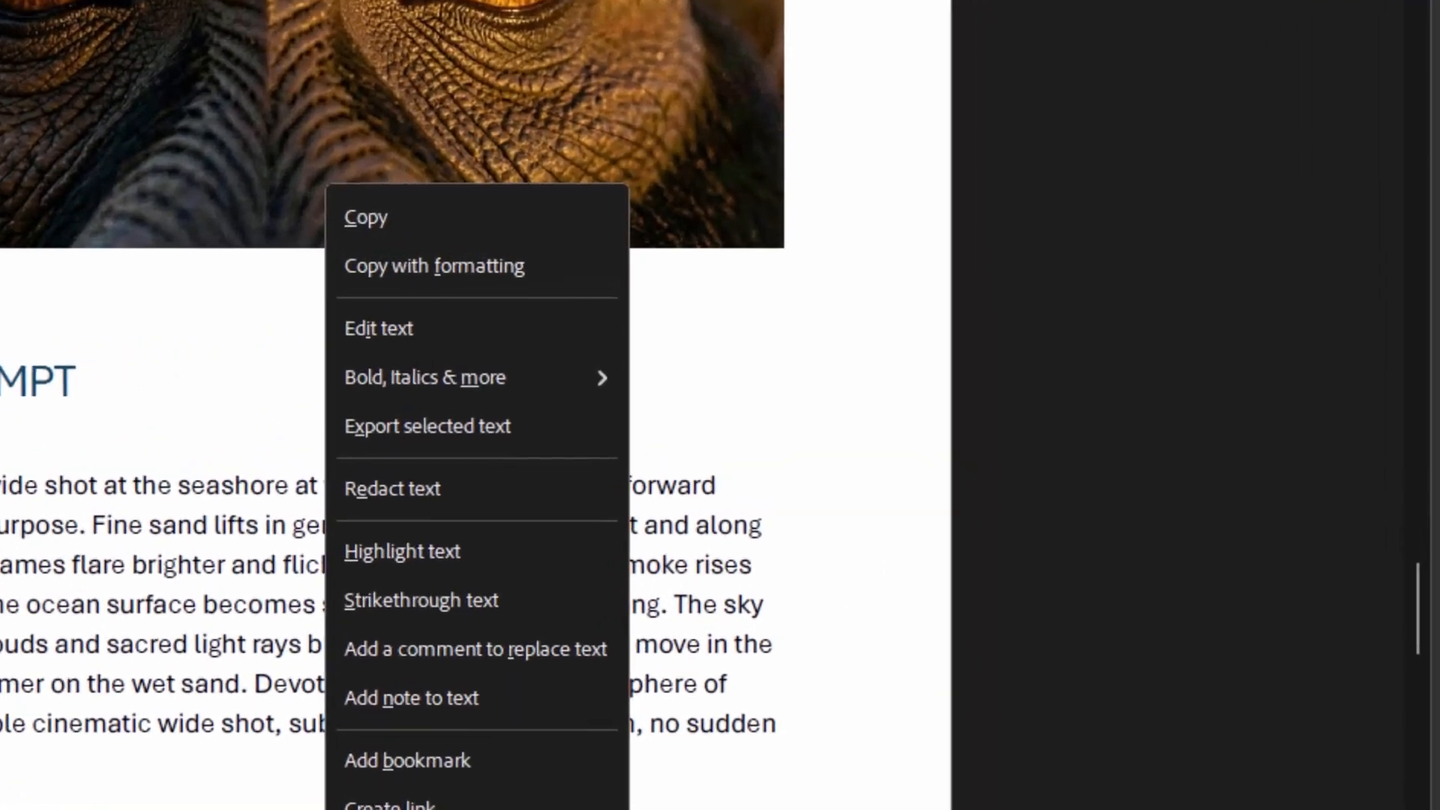
click(915, 235)
click(1036, 792)
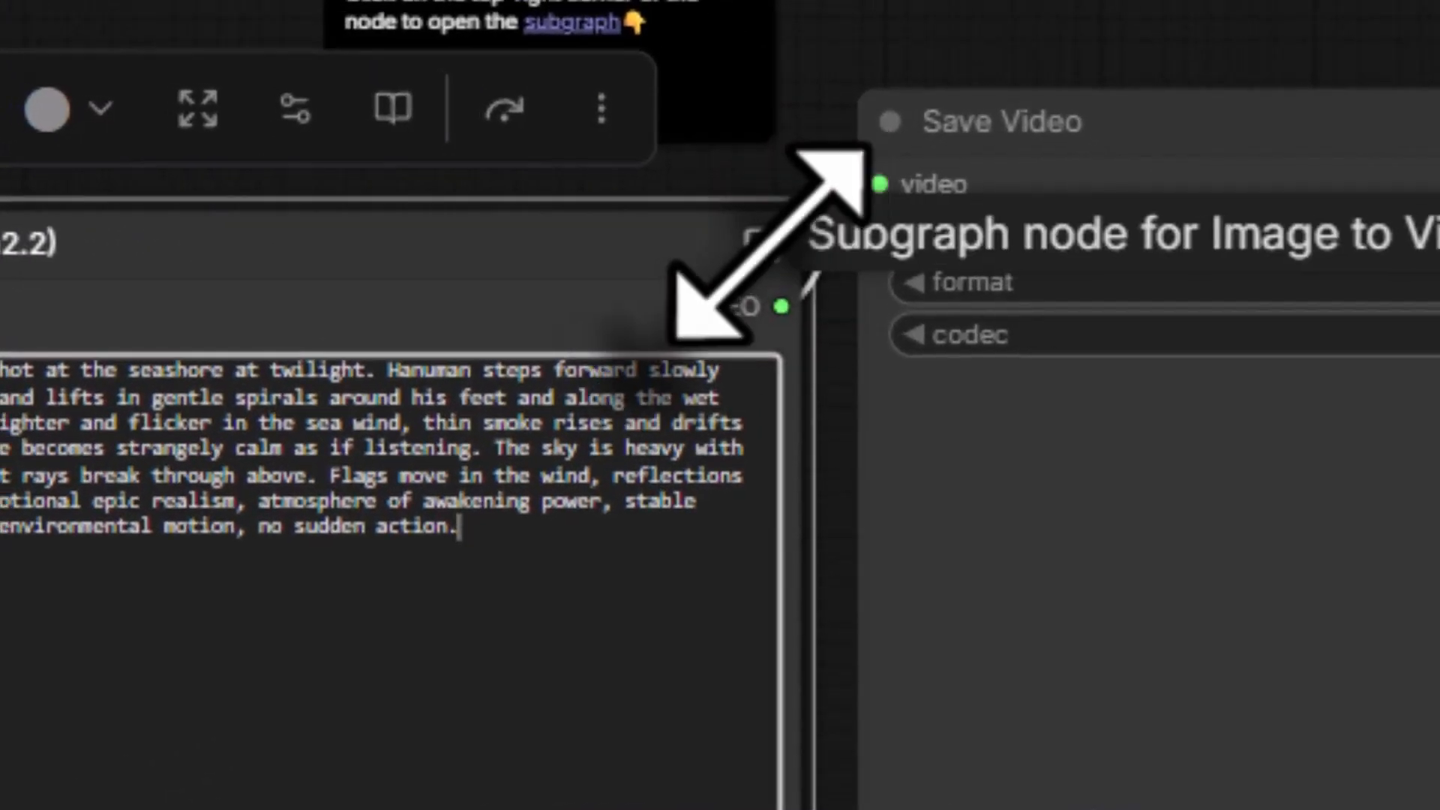
- Open the Image to Video (Wan2.2) subgraph, replace its negative prompt with the copied Shot 05 negative prompt and return to the main workflow
click(832, 230)
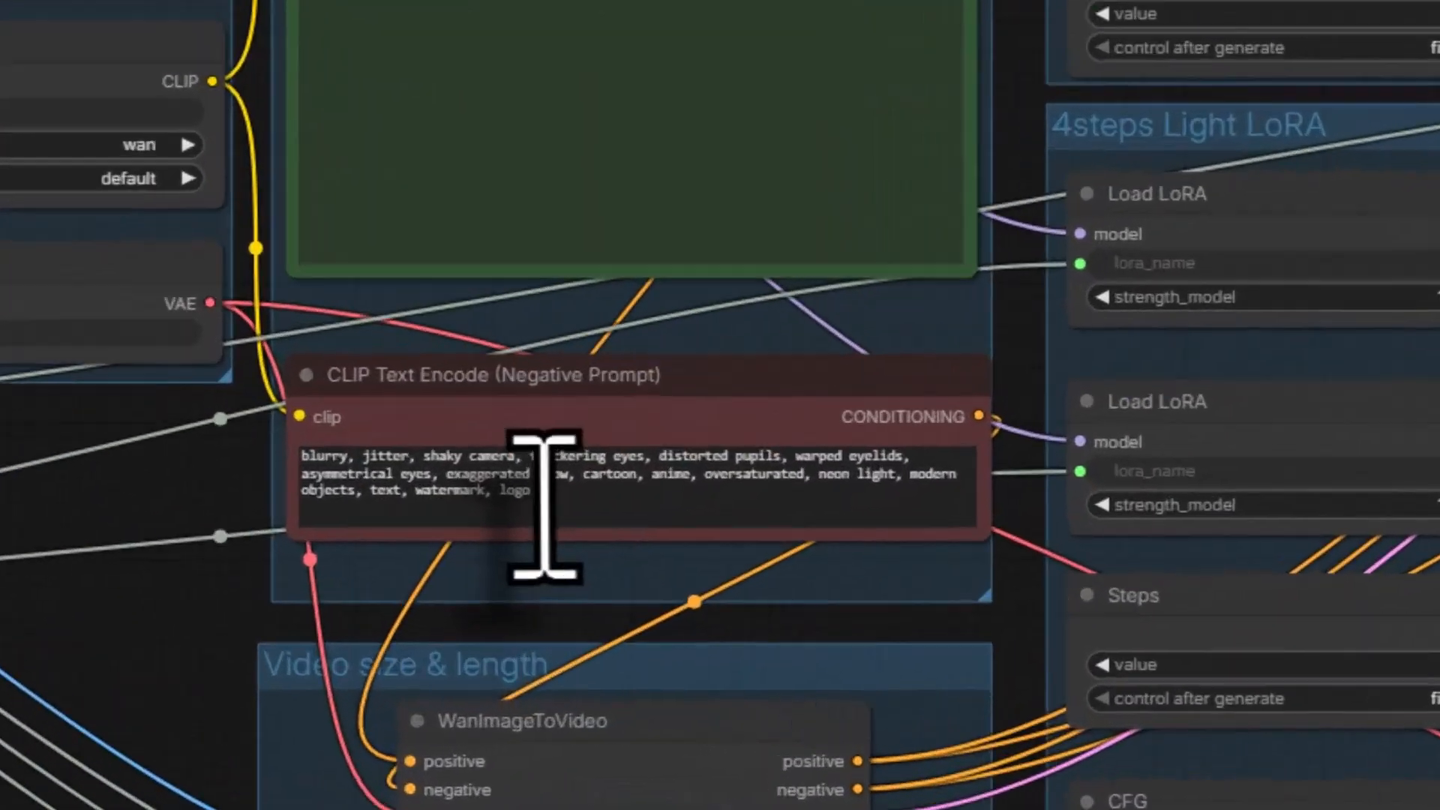
drag(591, 627, 459, 599)
key(BackSpace)
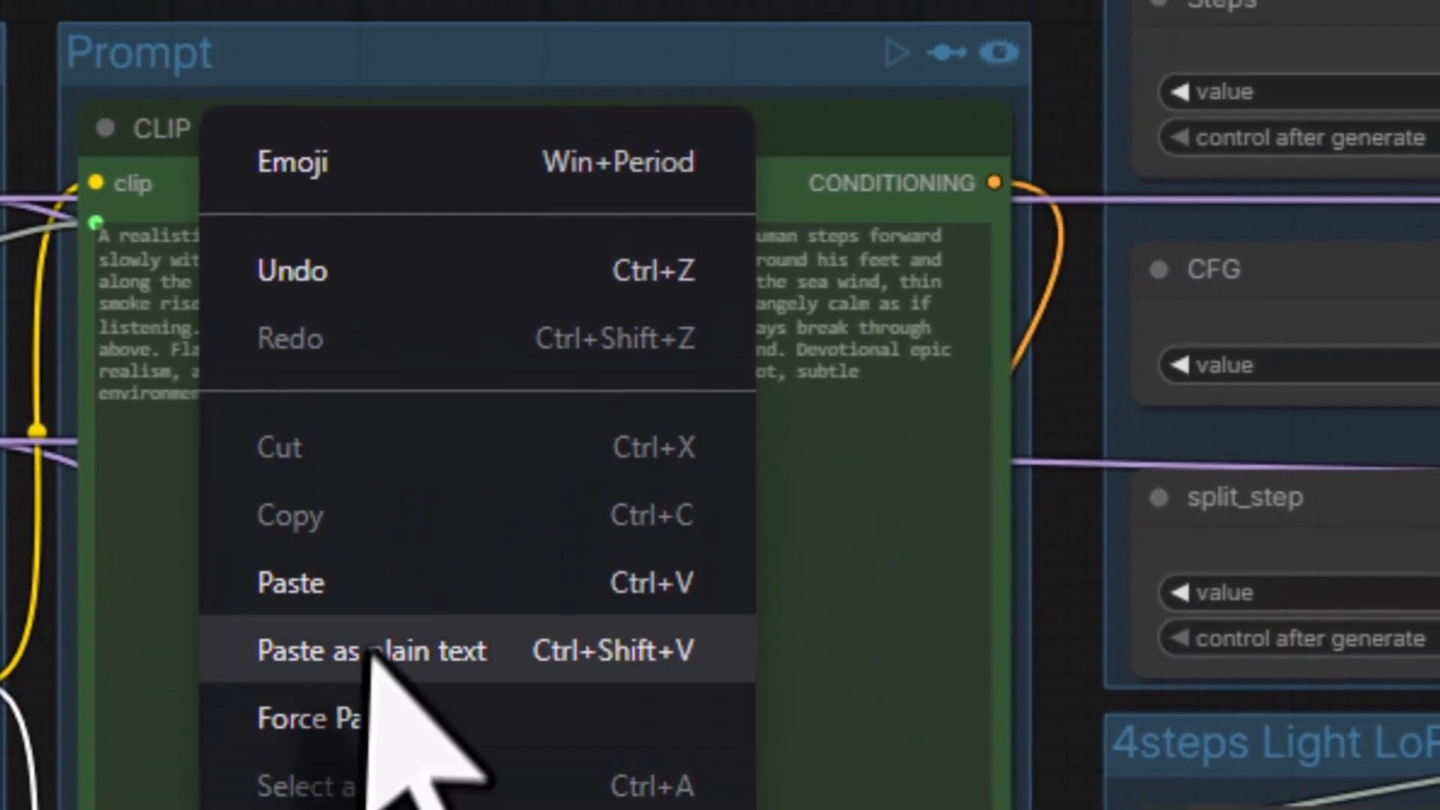
click(373, 660)
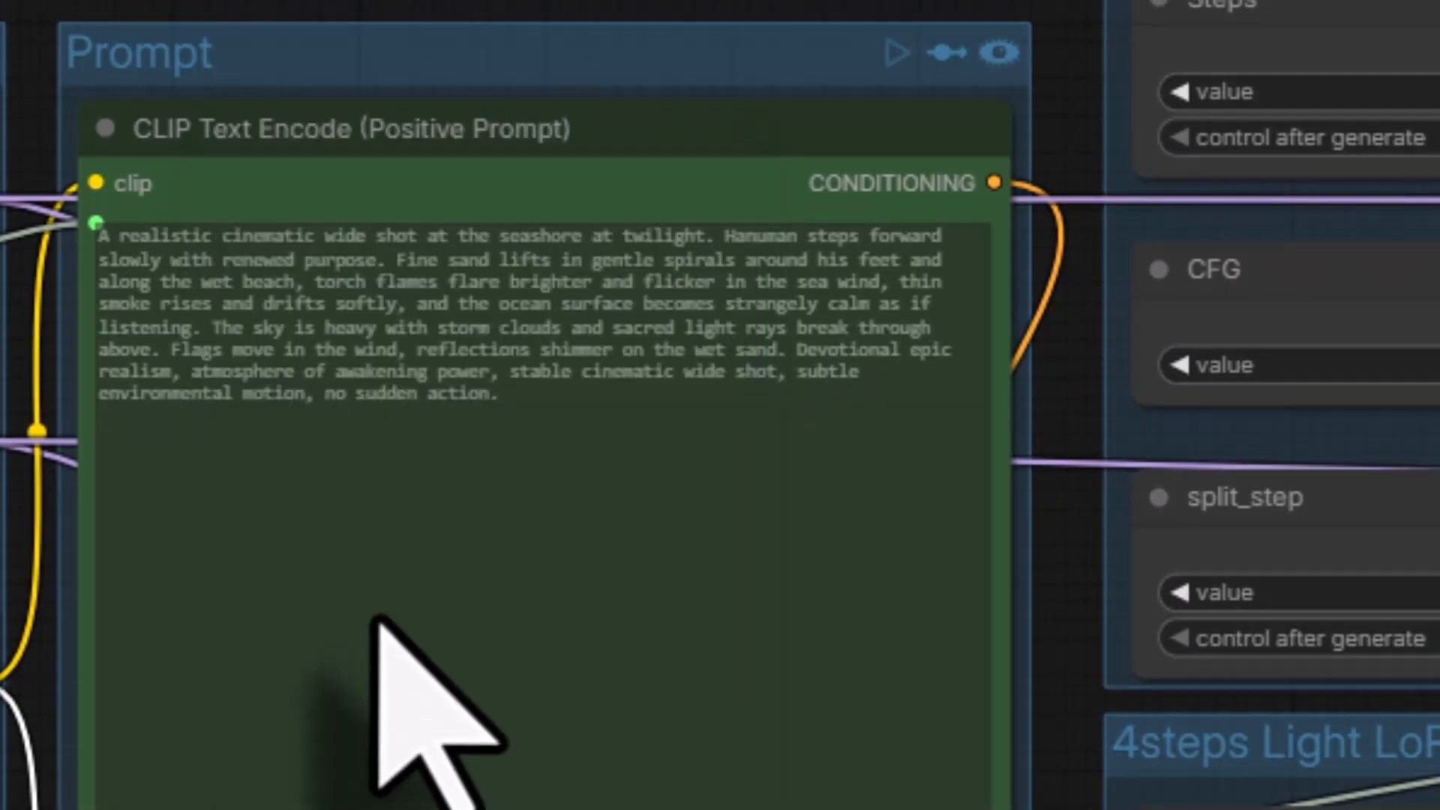
click(184, 127)
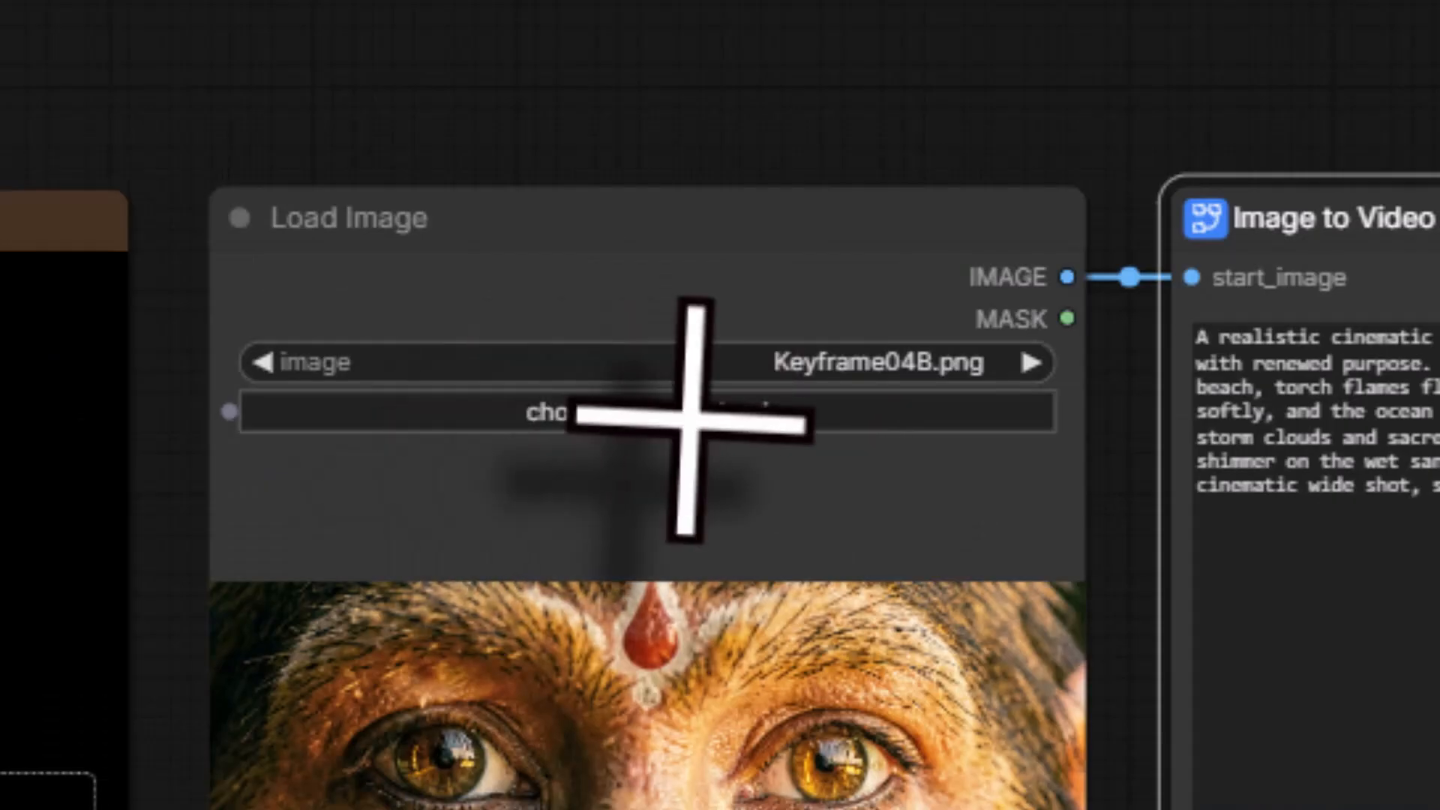
- Load Keyframe05A.png from the hanuman folder into the Load Image node
click(687, 422)
scroll(488, 390, down, 2)
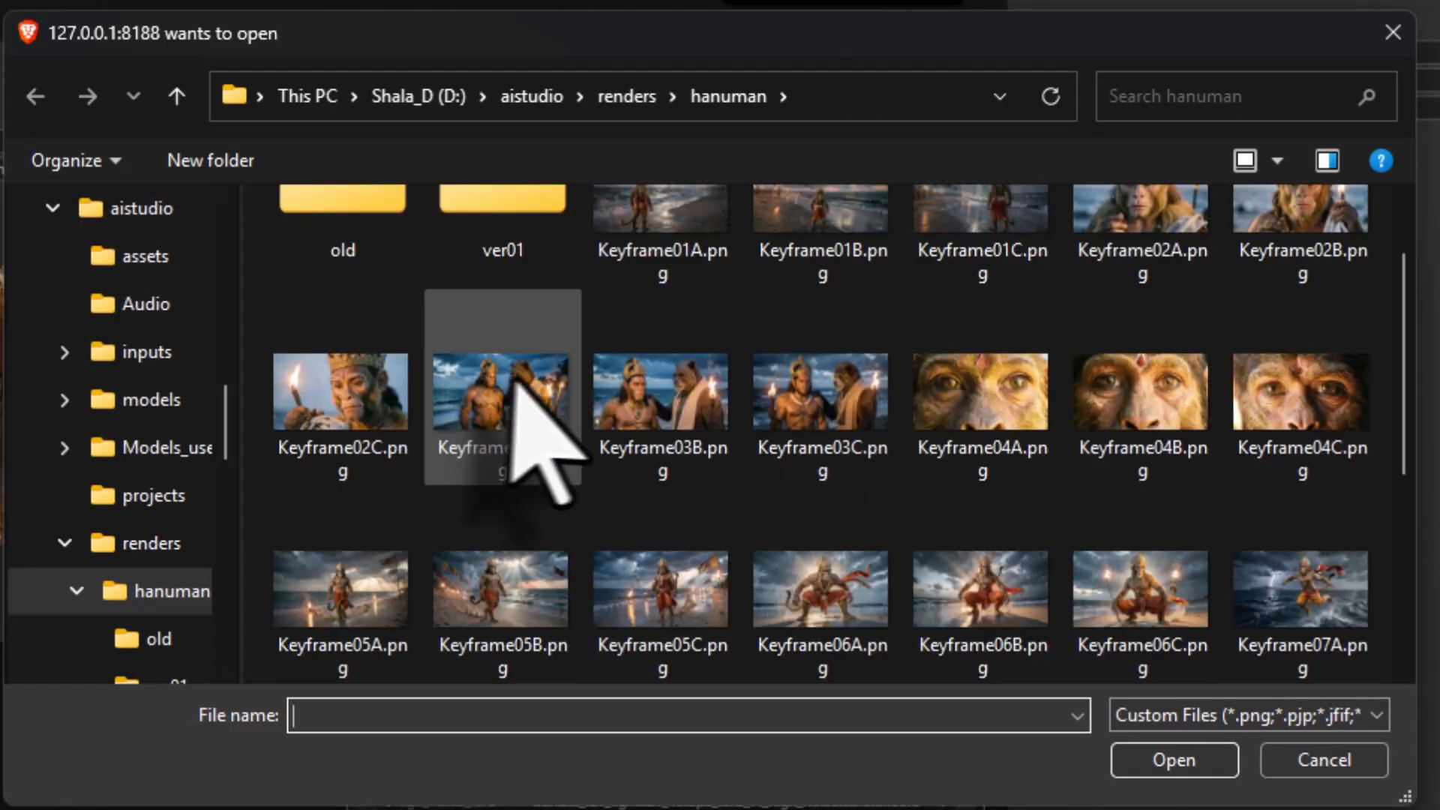
click(375, 589)
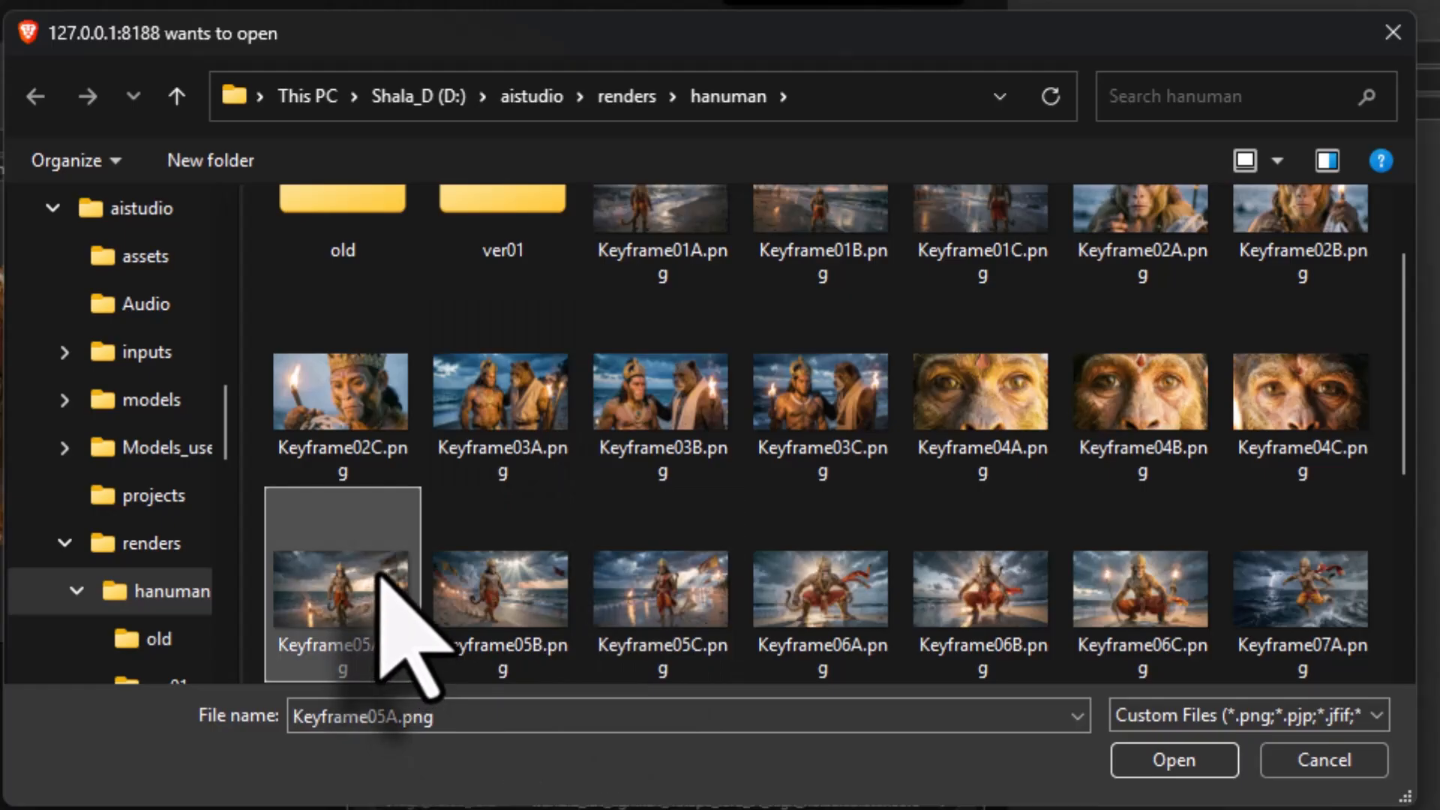
click(1191, 772)
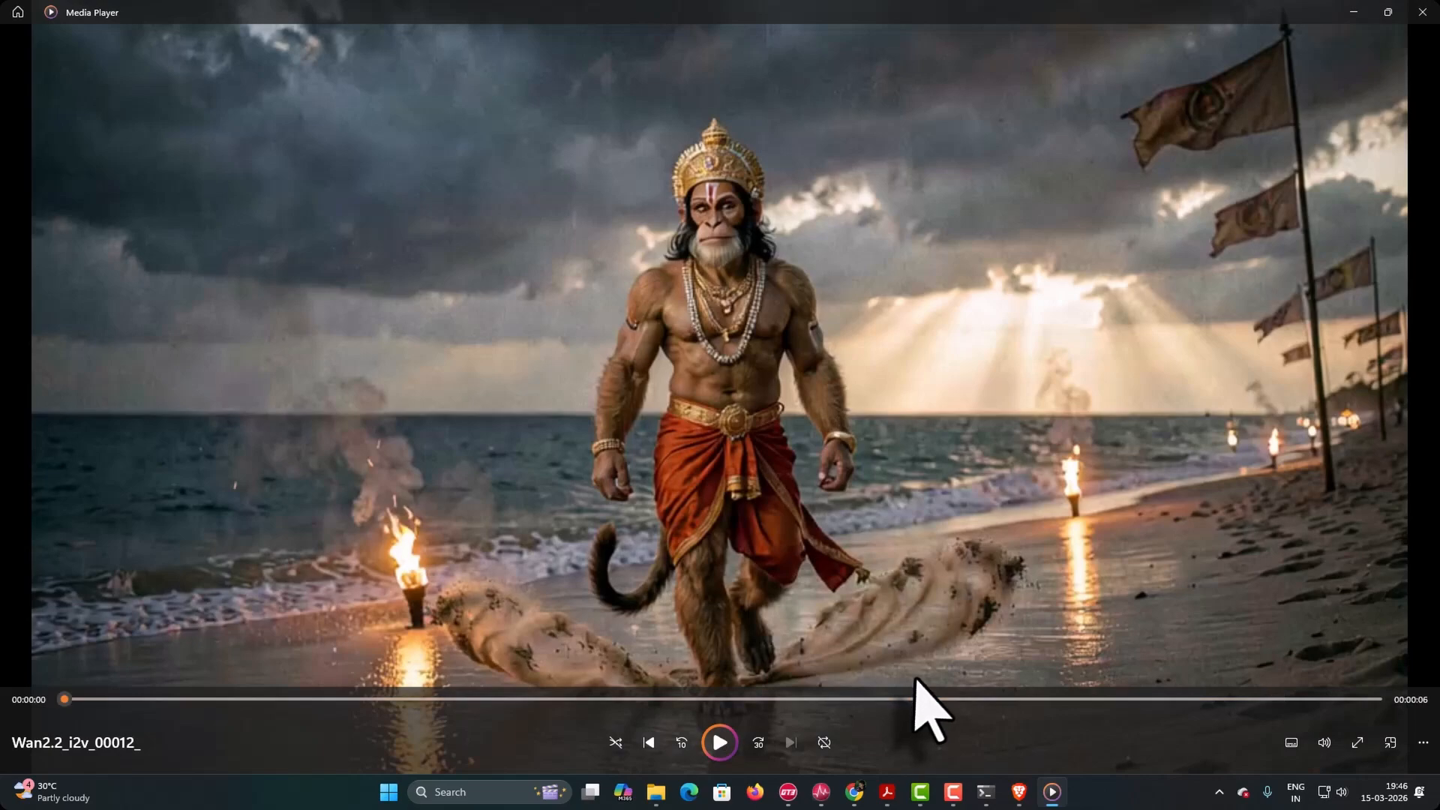
- Play the video Wan2.2_i2v_00012_ in Media Player, close it and return to the ComfyUI workflow
click(719, 743)
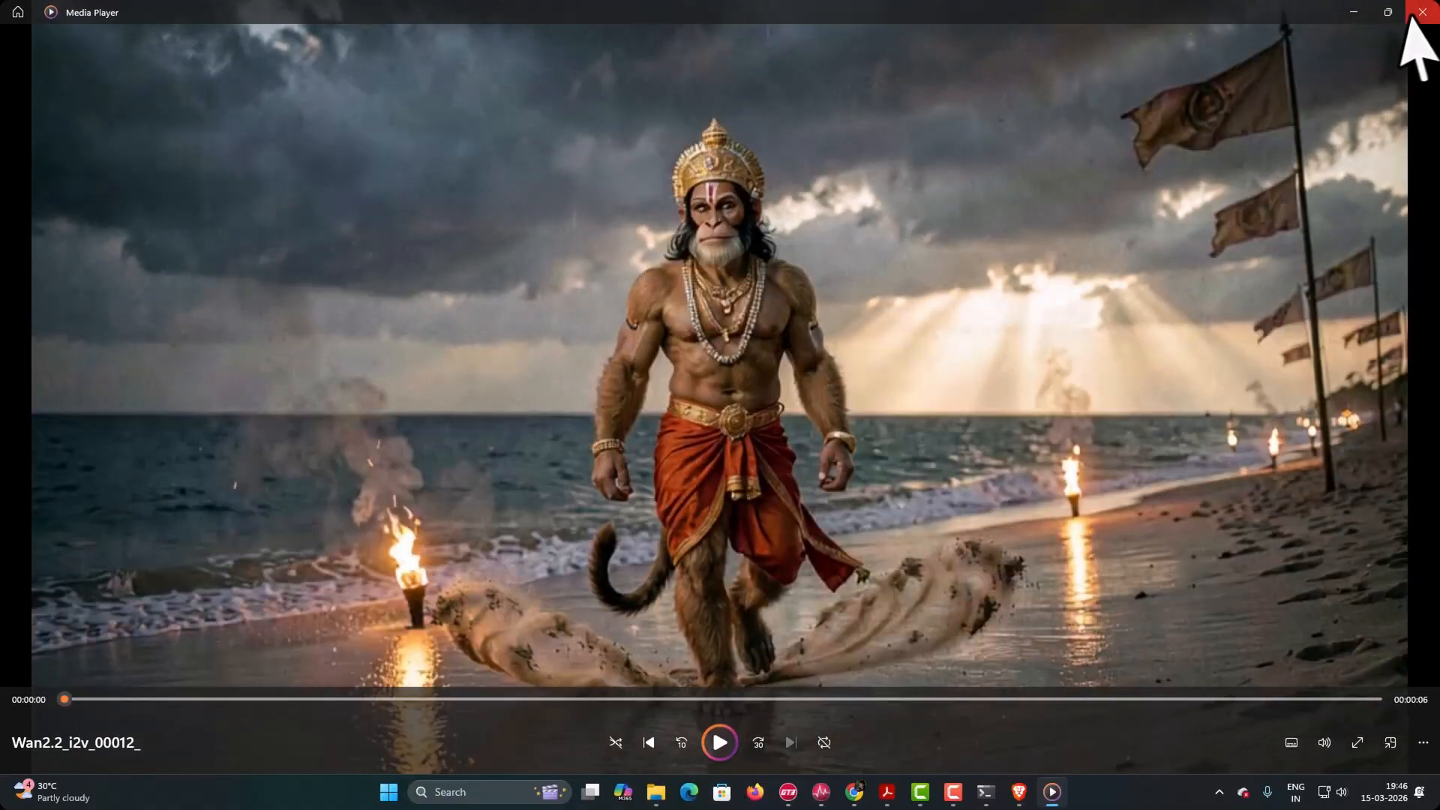
click(1422, 12)
click(720, 12)
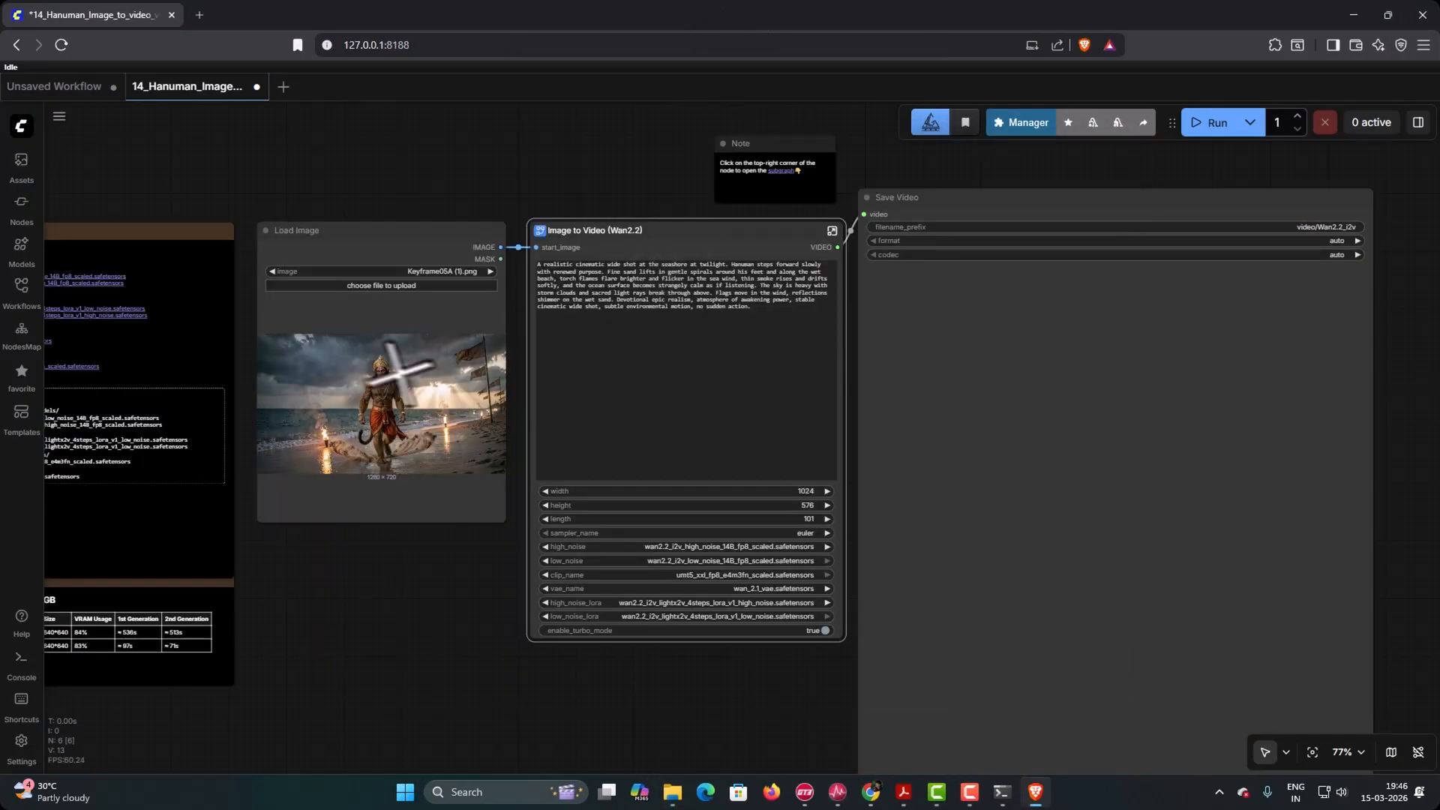
- Load Keyframe05B.png into the Load Image node, then close the video Wan2.2_i2v_00013_ and the video folder window
click(368, 286)
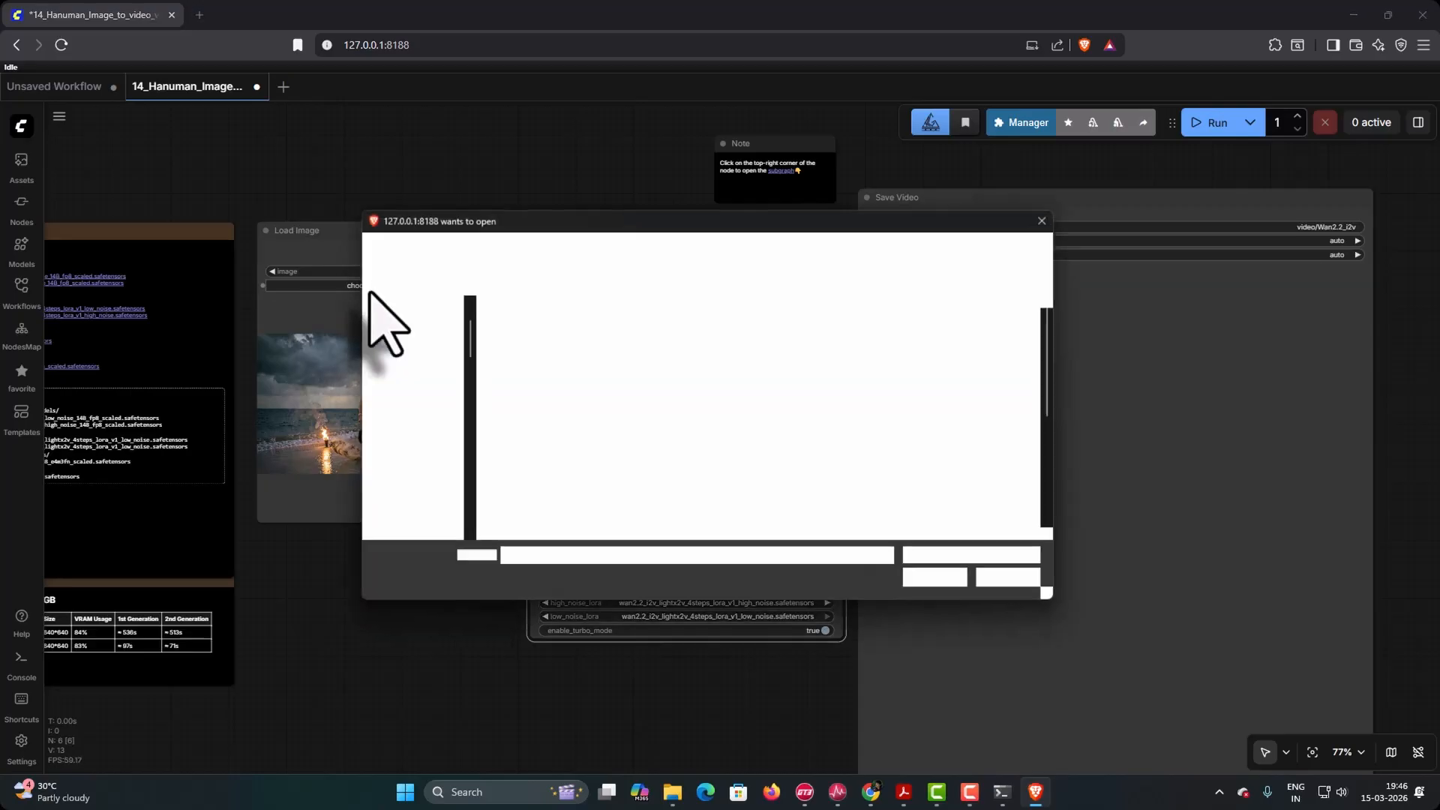
scroll(750, 475, down, 3)
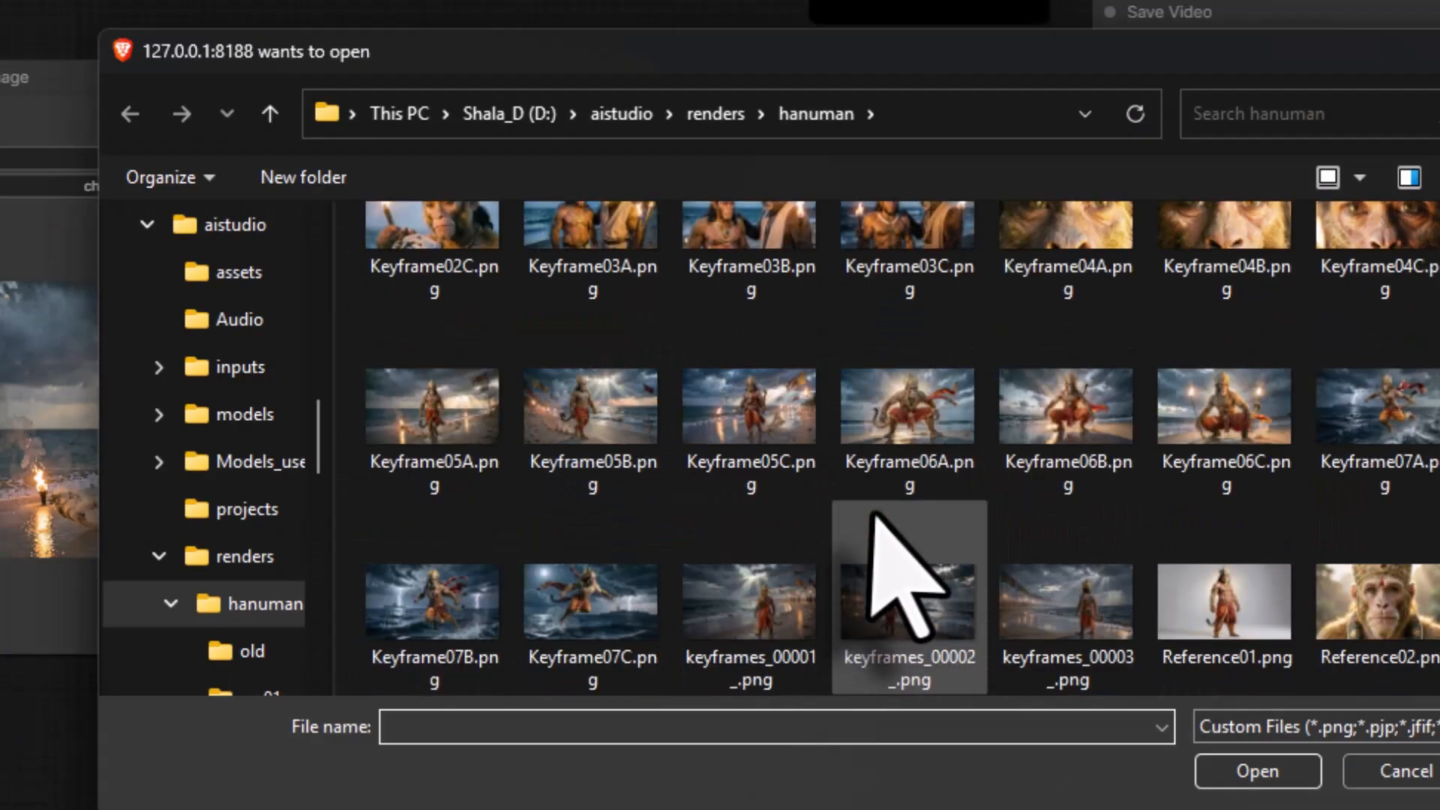
double_click(592, 420)
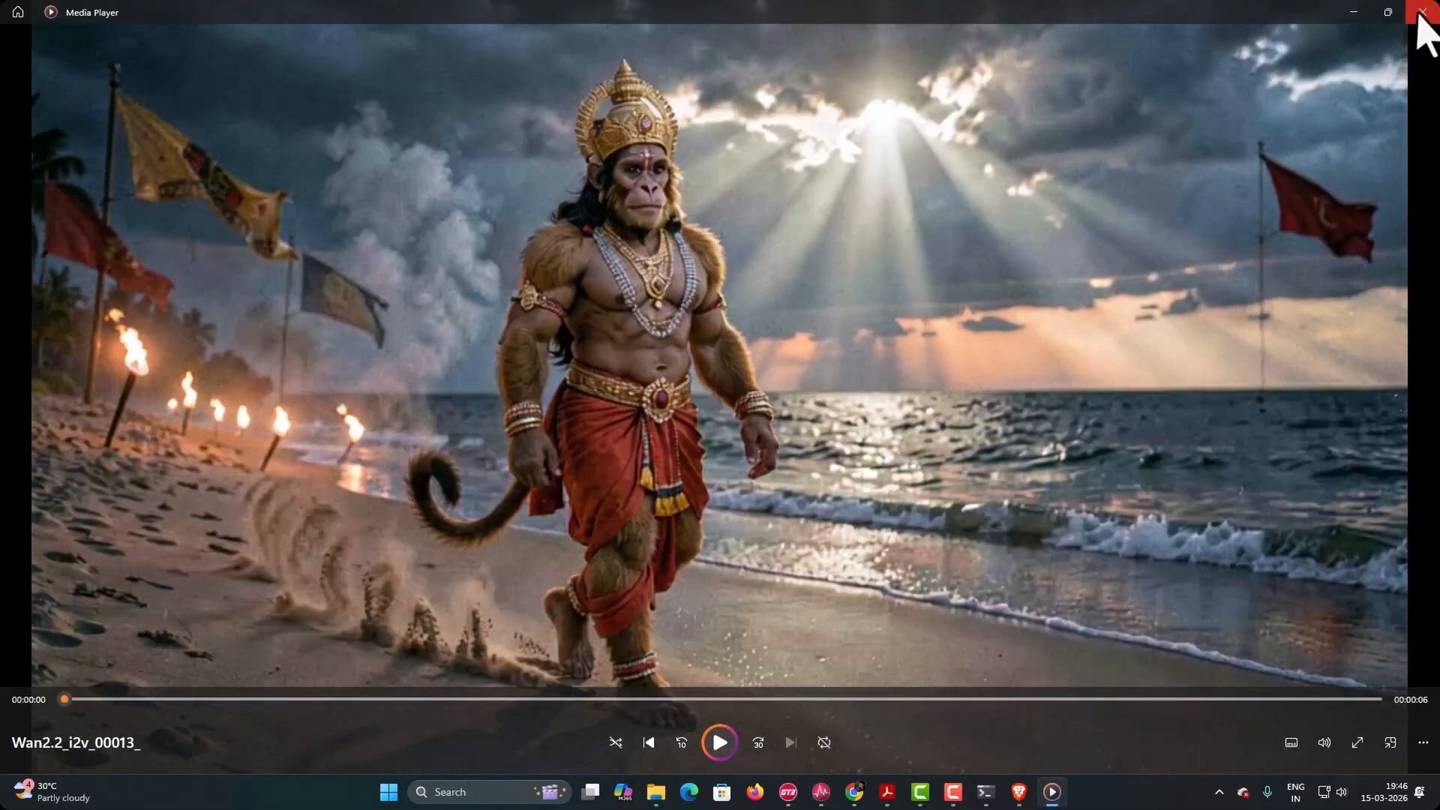
click(1421, 12)
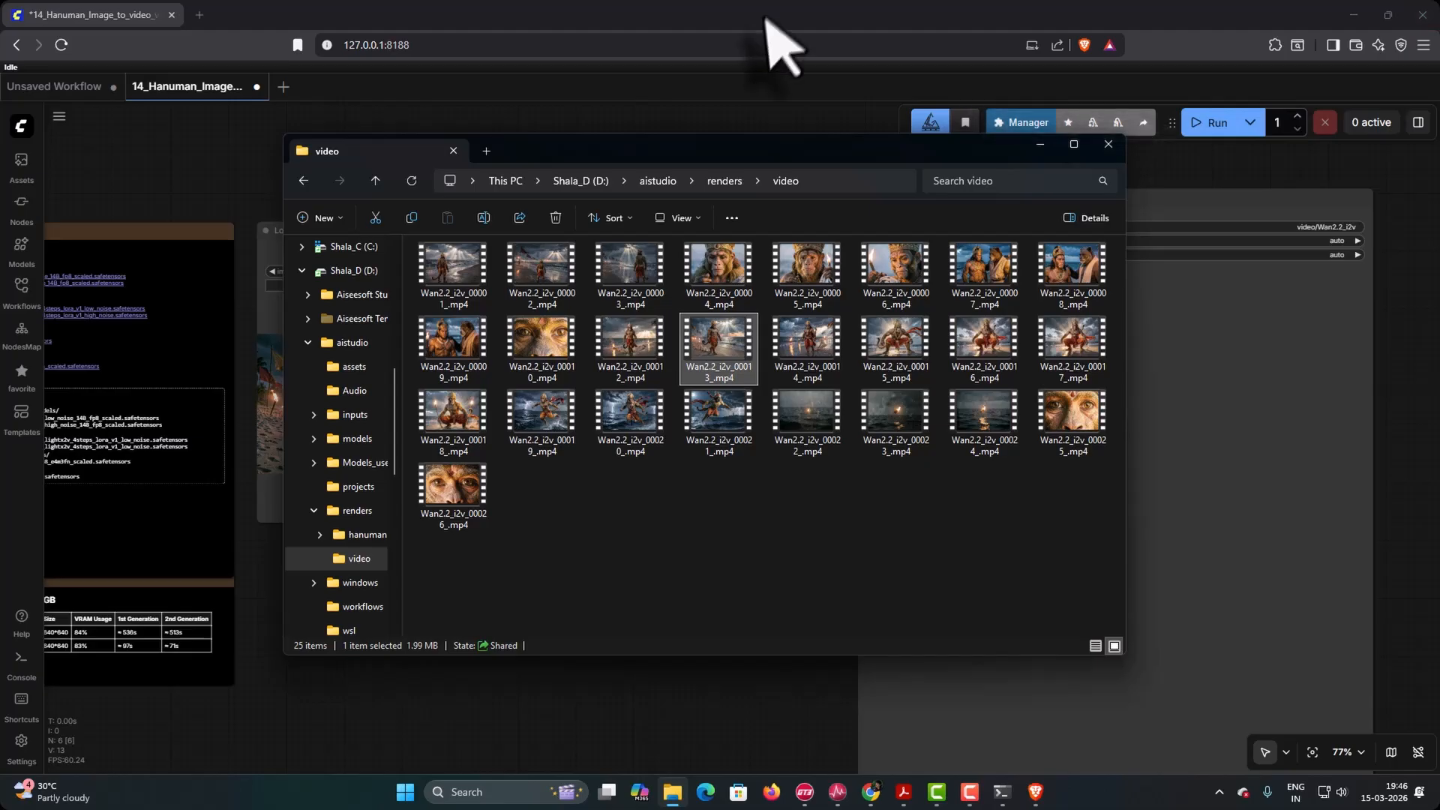
key(alt+F4)
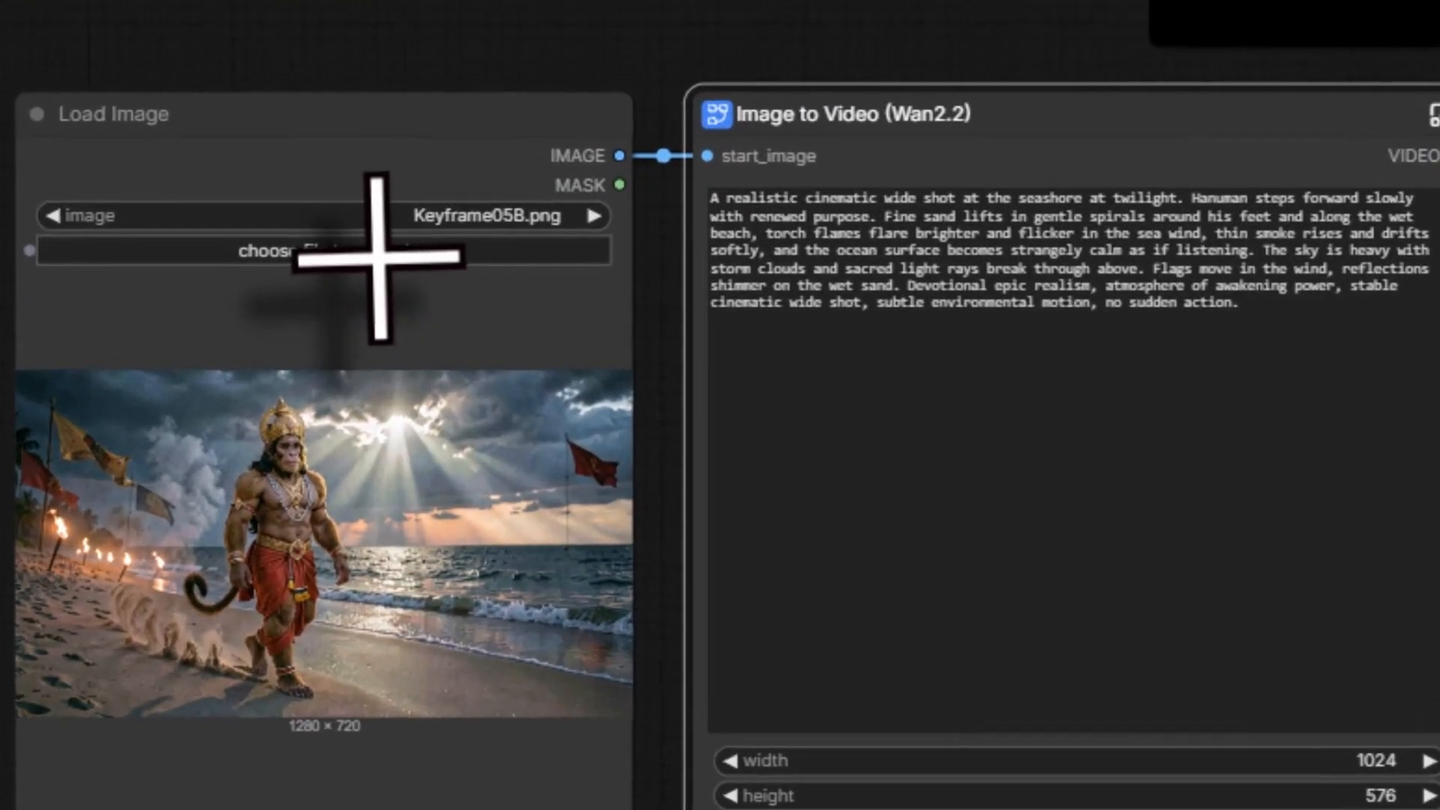
- Load Keyframe05C.png into the Load Image node and close the video Wan2.2_i2v_00014_ in Media Player
click(407, 288)
scroll(1144, 757, down, 2)
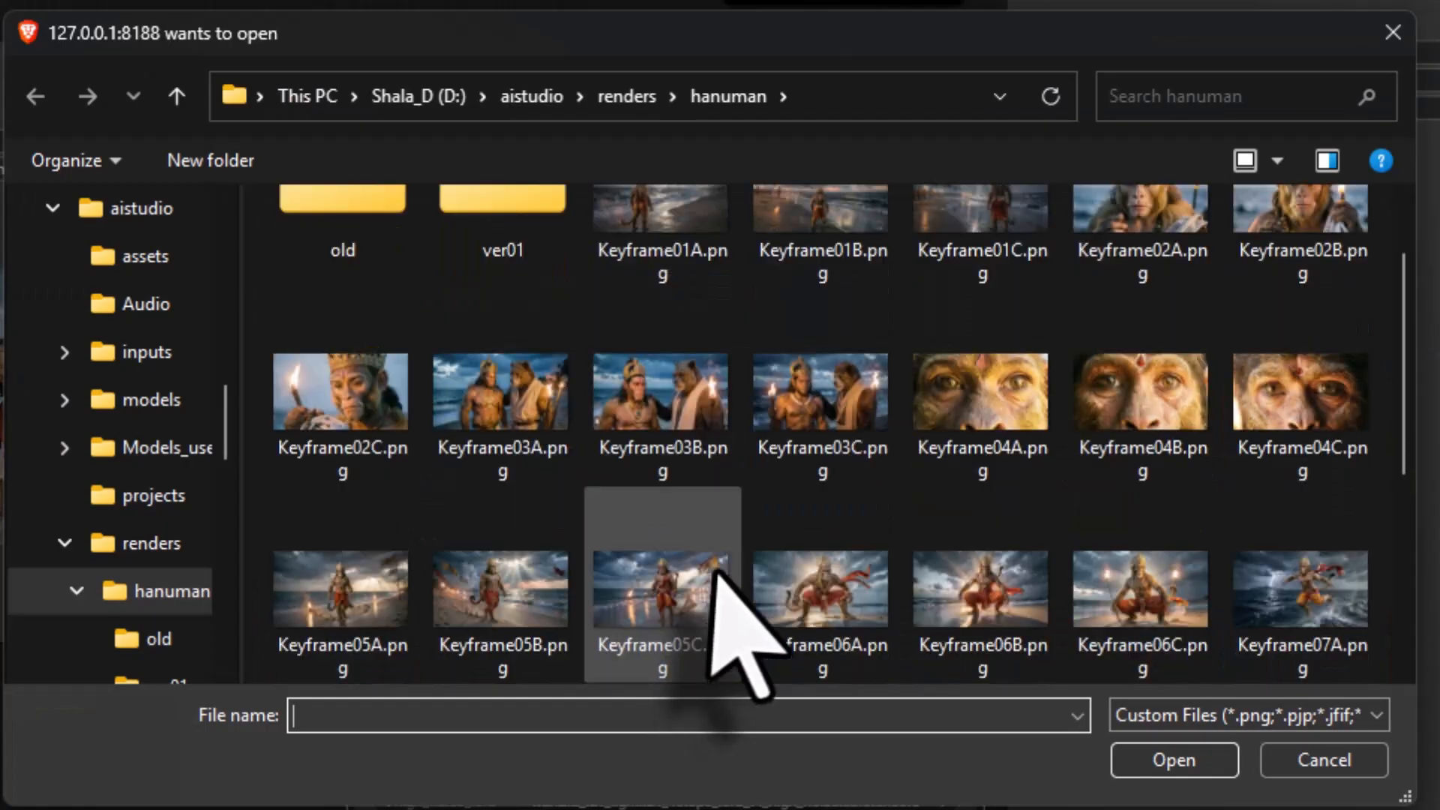
double_click(679, 600)
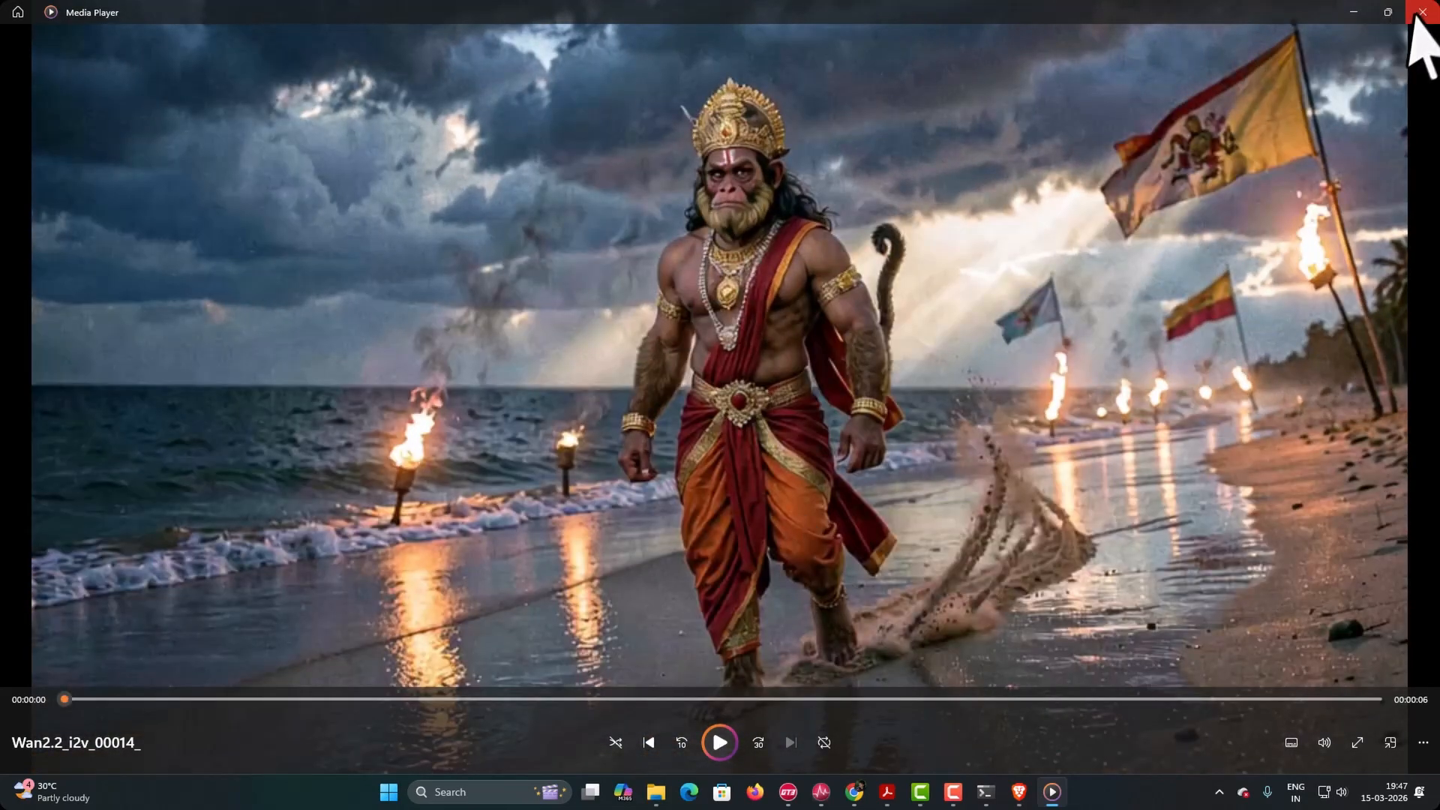
click(1410, 15)
- Switch to Acrobat and review the Shot 6 description in the story outline PDF
mouse_move(905, 793)
click(992, 720)
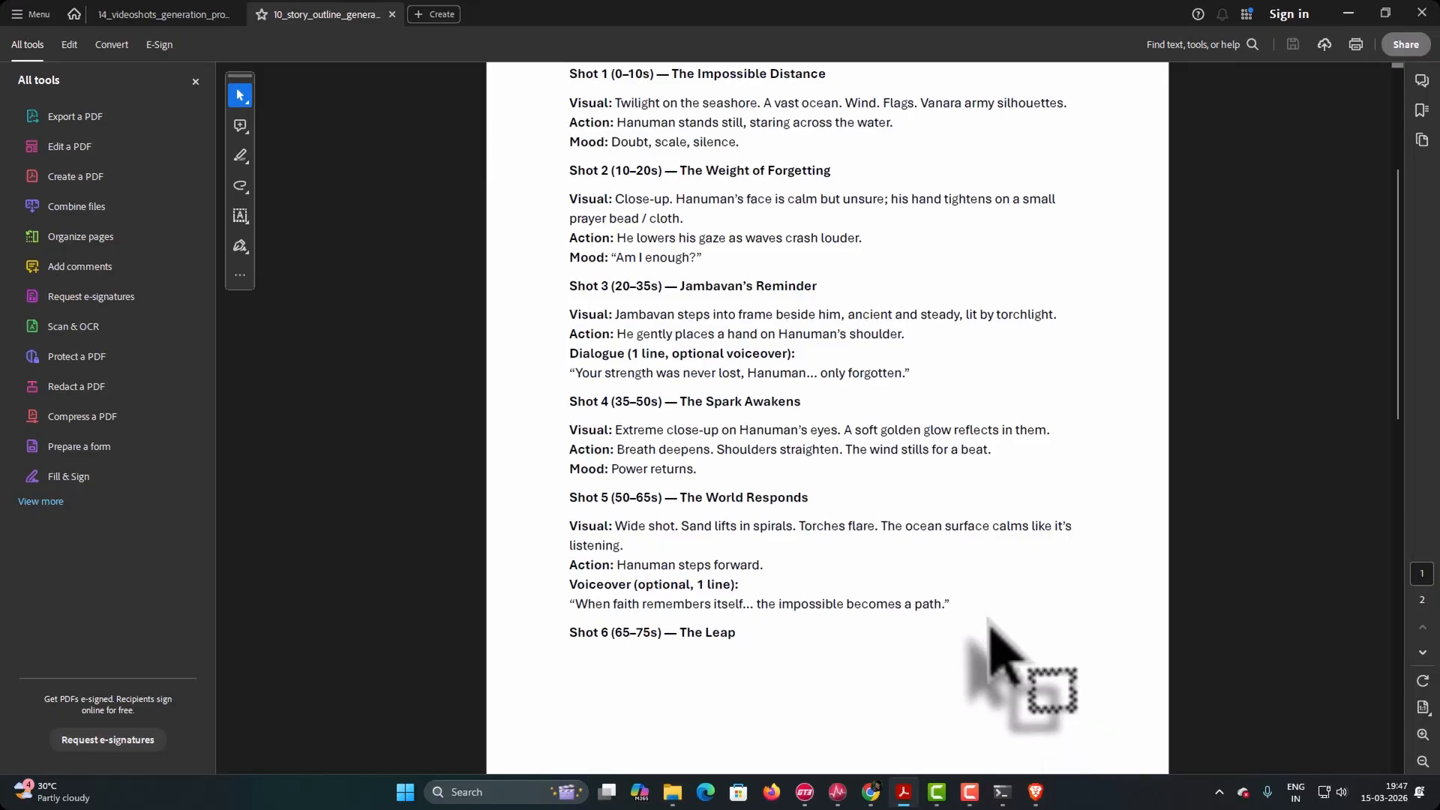
scroll(991, 645, down, 10)
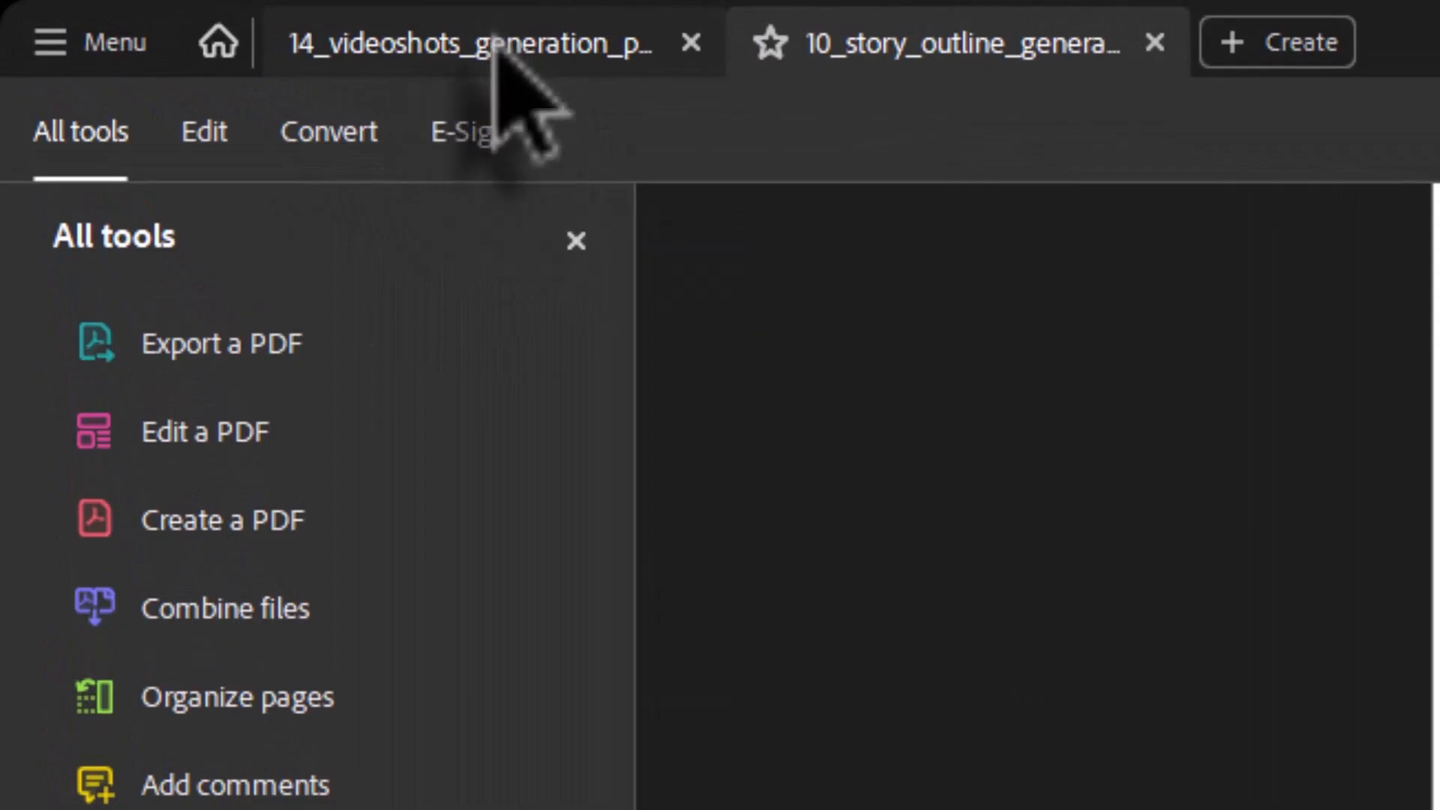
- Copy the full Shot 06 motion prompt from the video shots generation PDF and switch back to ComfyUI
click(495, 49)
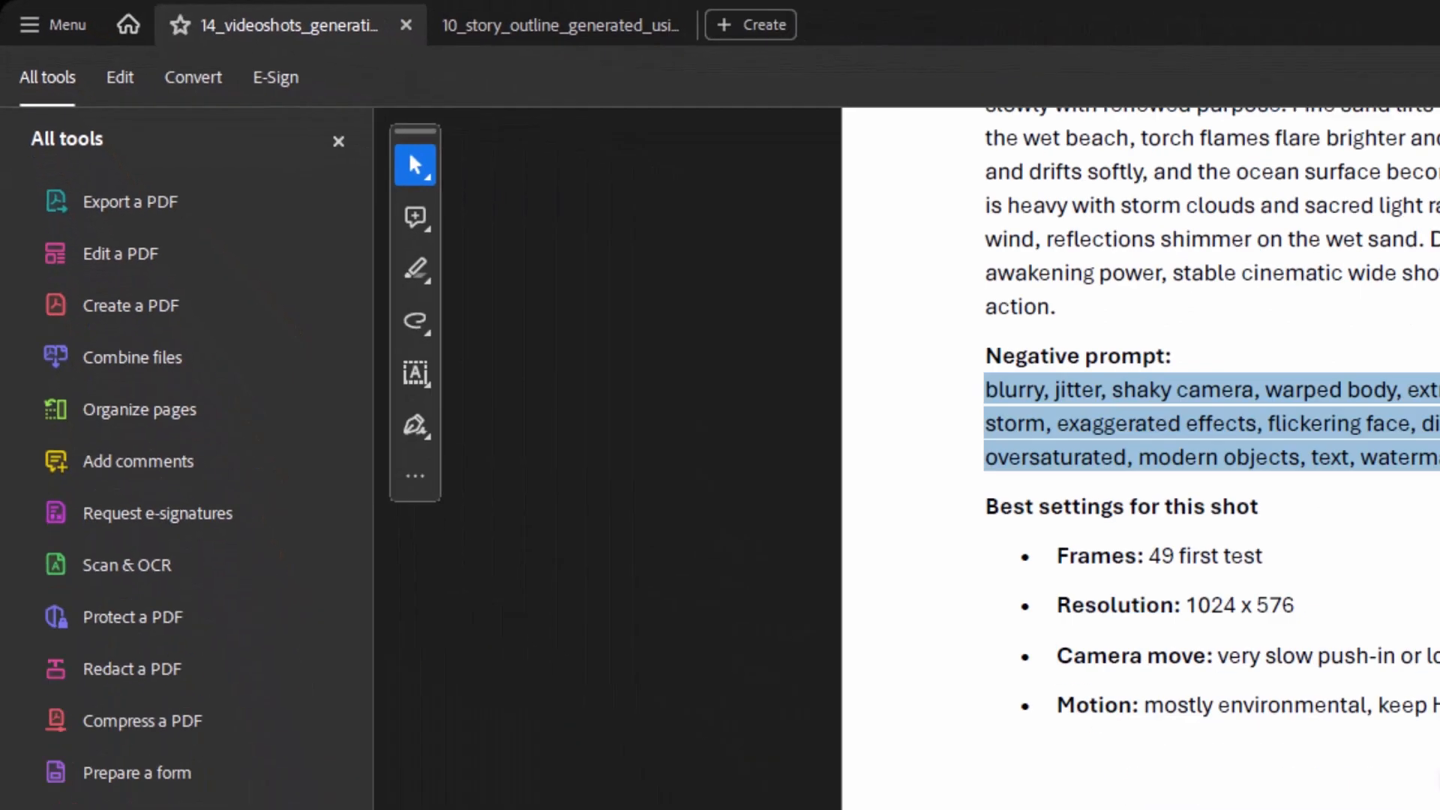
scroll(871, 462, down, 3)
scroll(870, 461, down, 5)
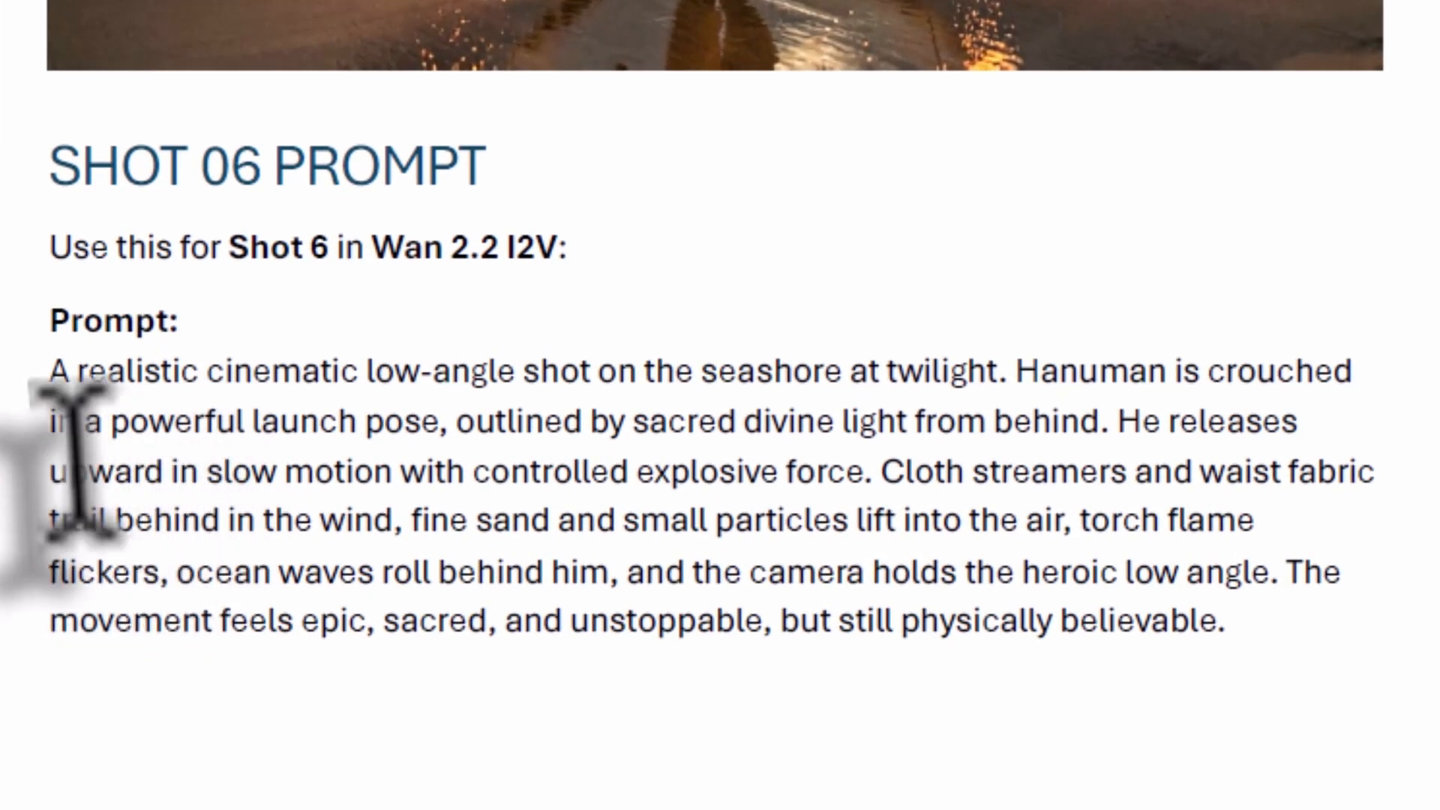
scroll(75, 462, down, 2)
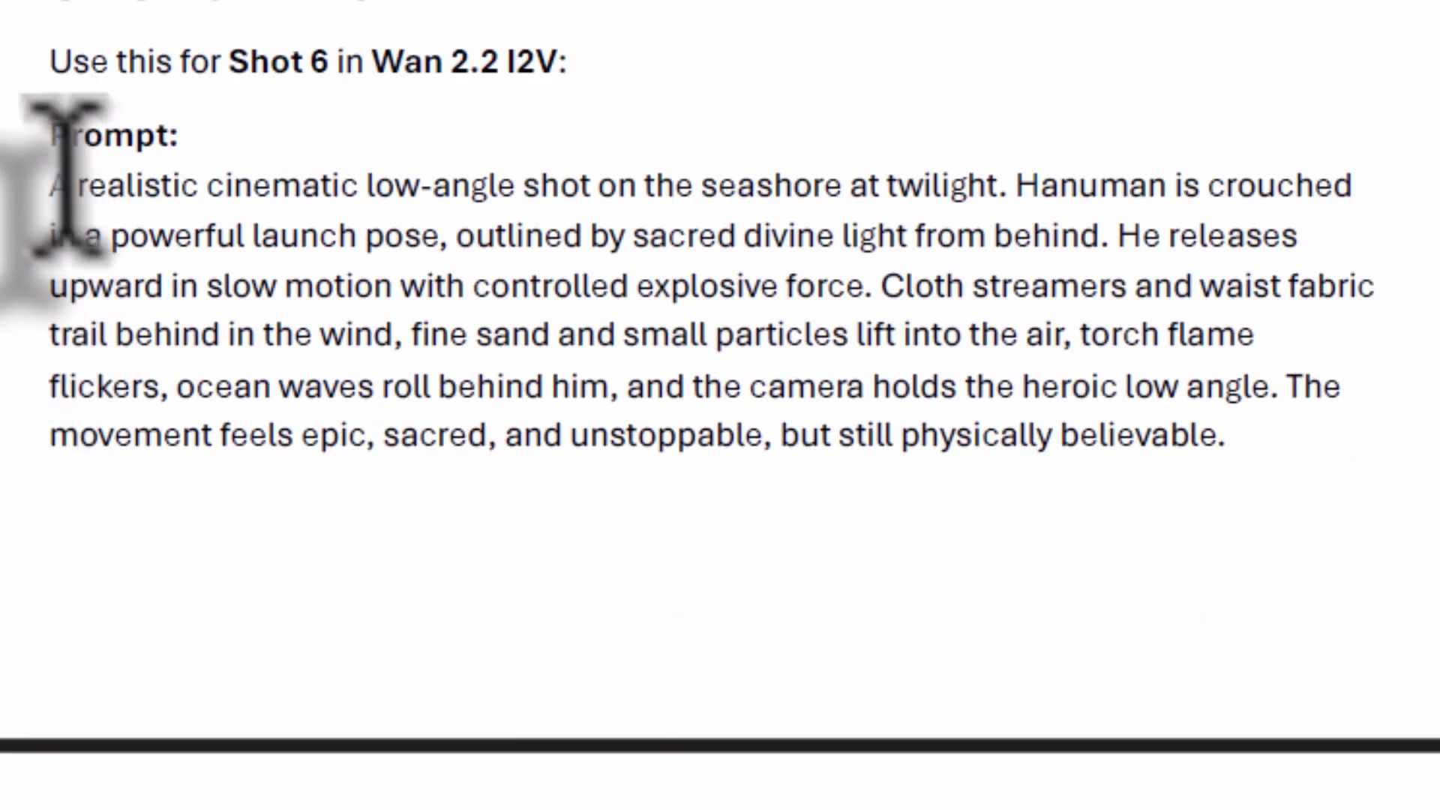
drag(54, 188, 464, 809)
right_click(518, 269)
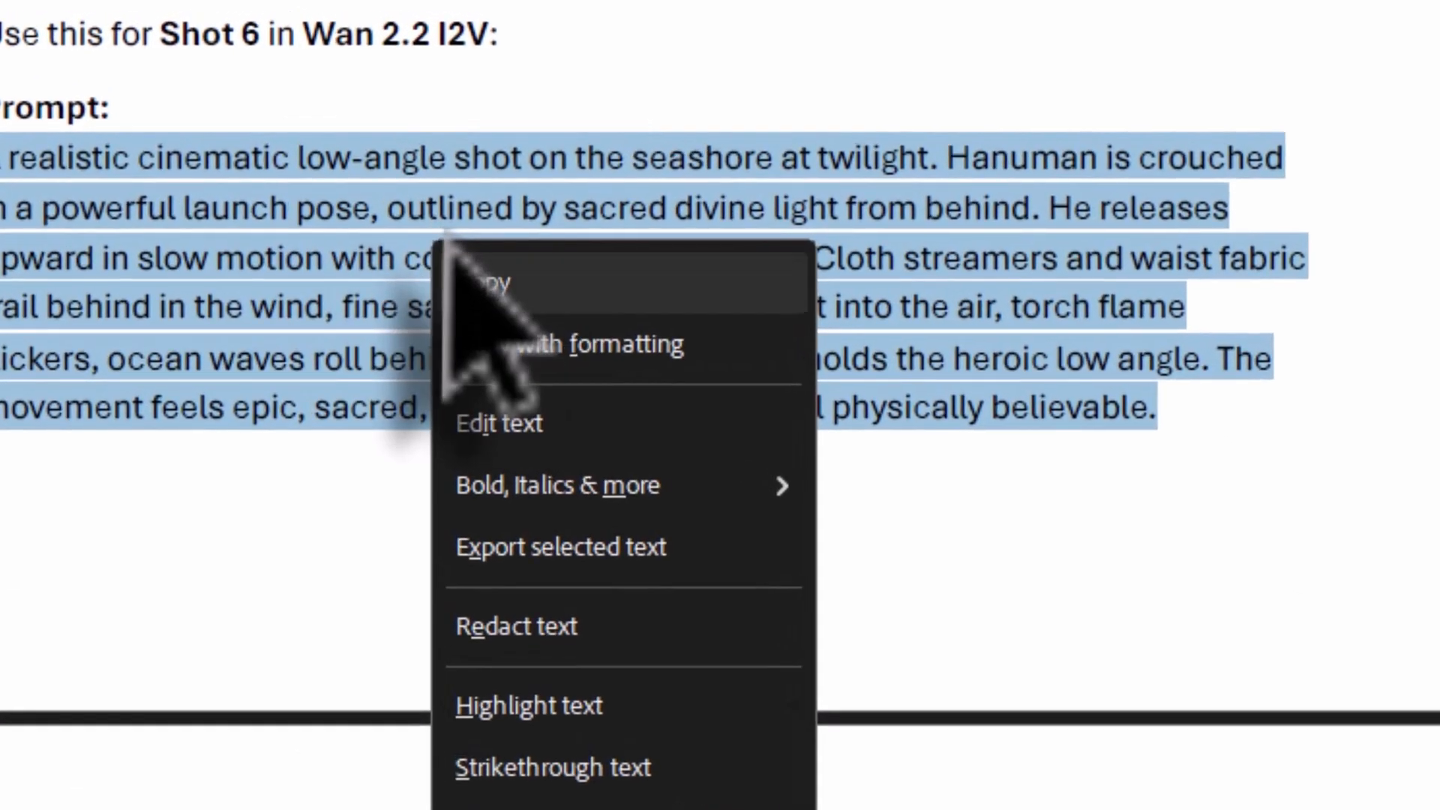
click(480, 284)
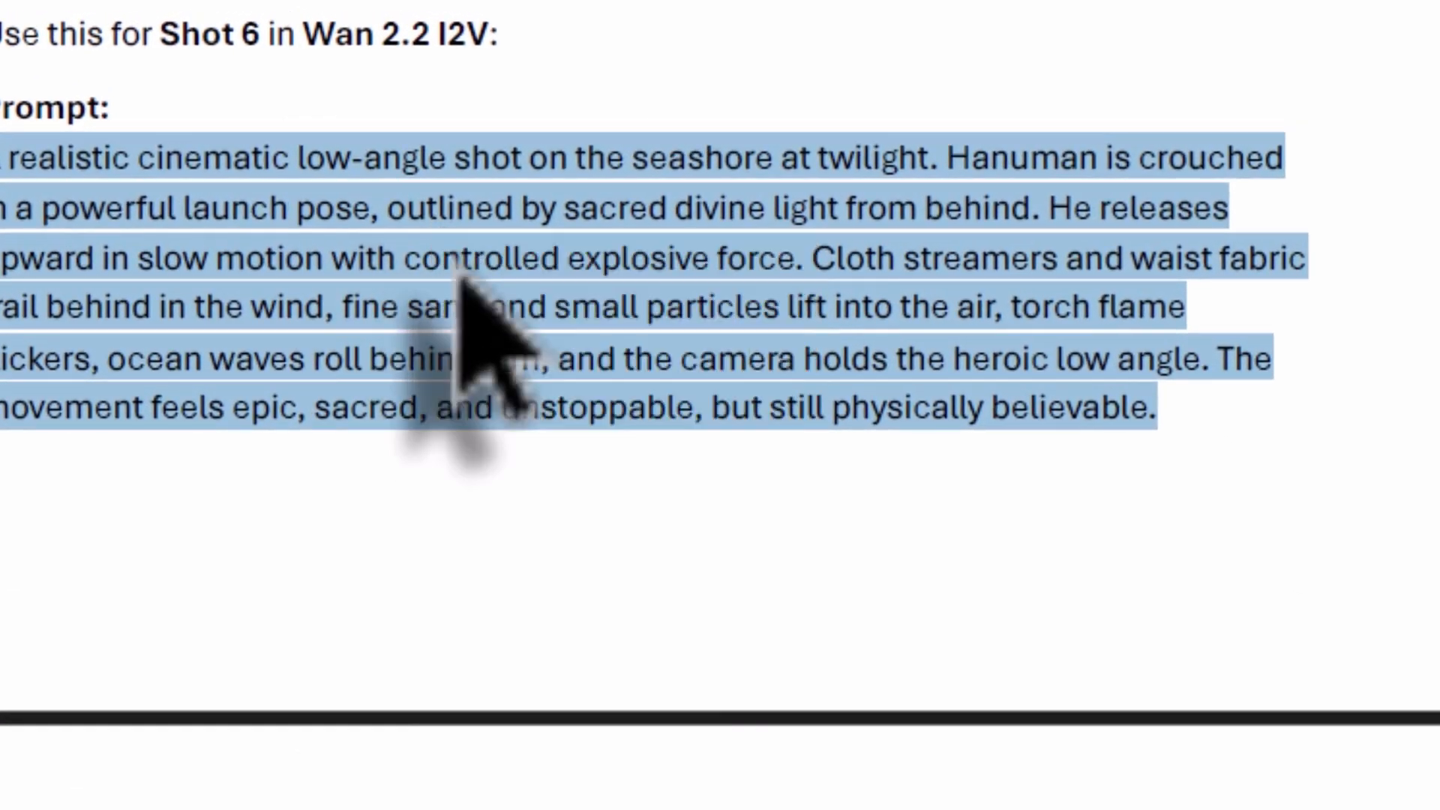
click(1035, 792)
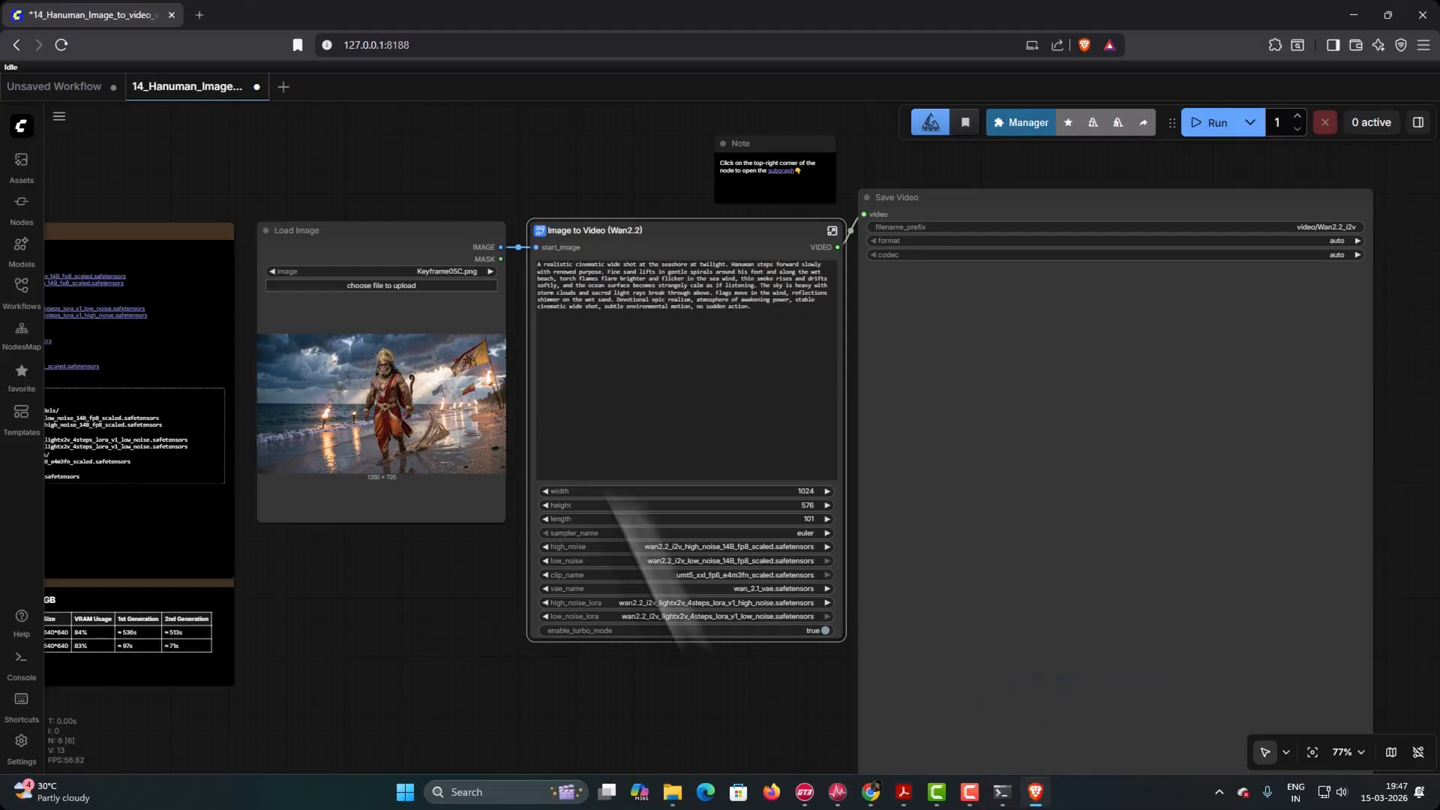
- Replace the Image to Video (Wan2.2) node's prompt with the copied Shot 06 motion prompt
click(741, 309)
key(ctrl+a)
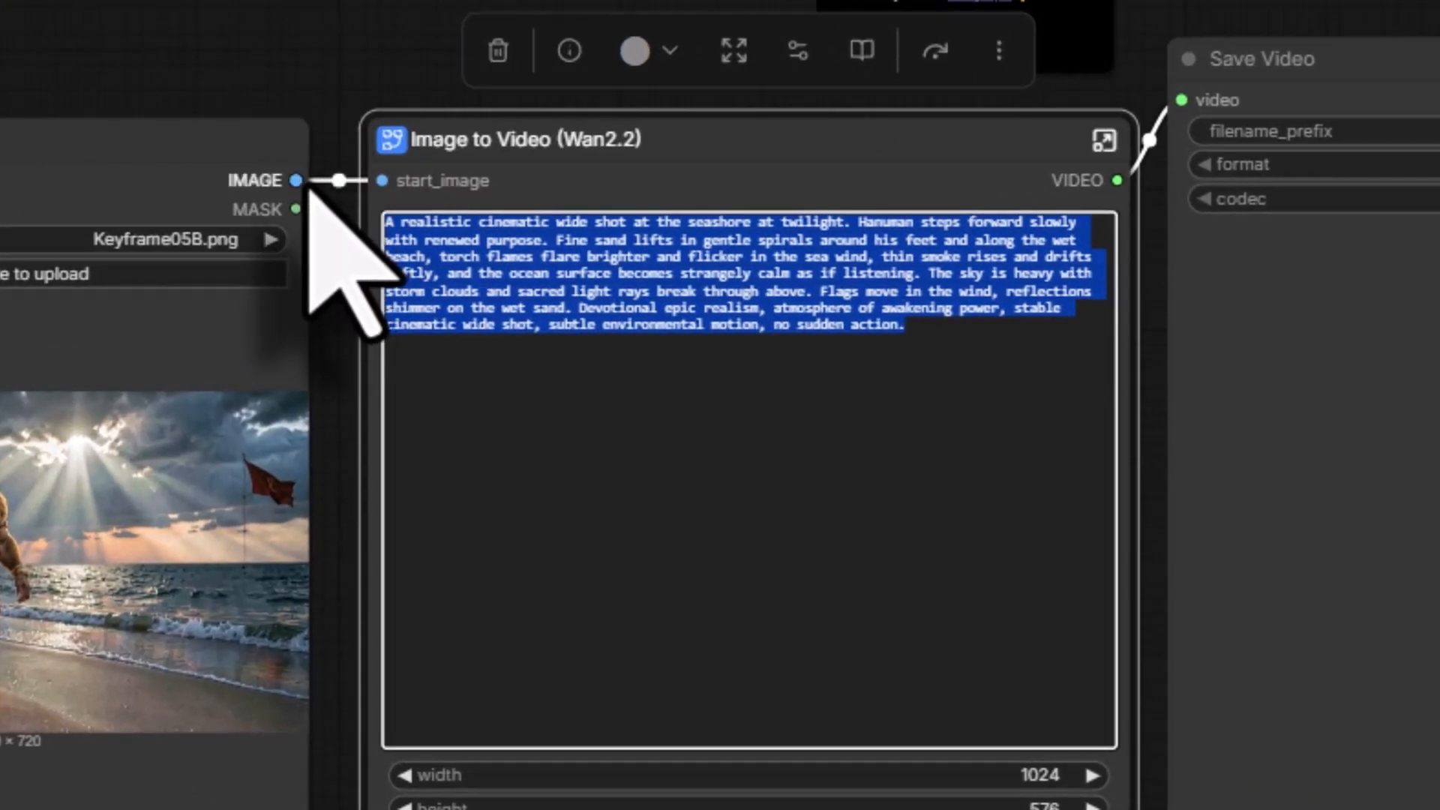
key(BackSpace)
right_click(507, 321)
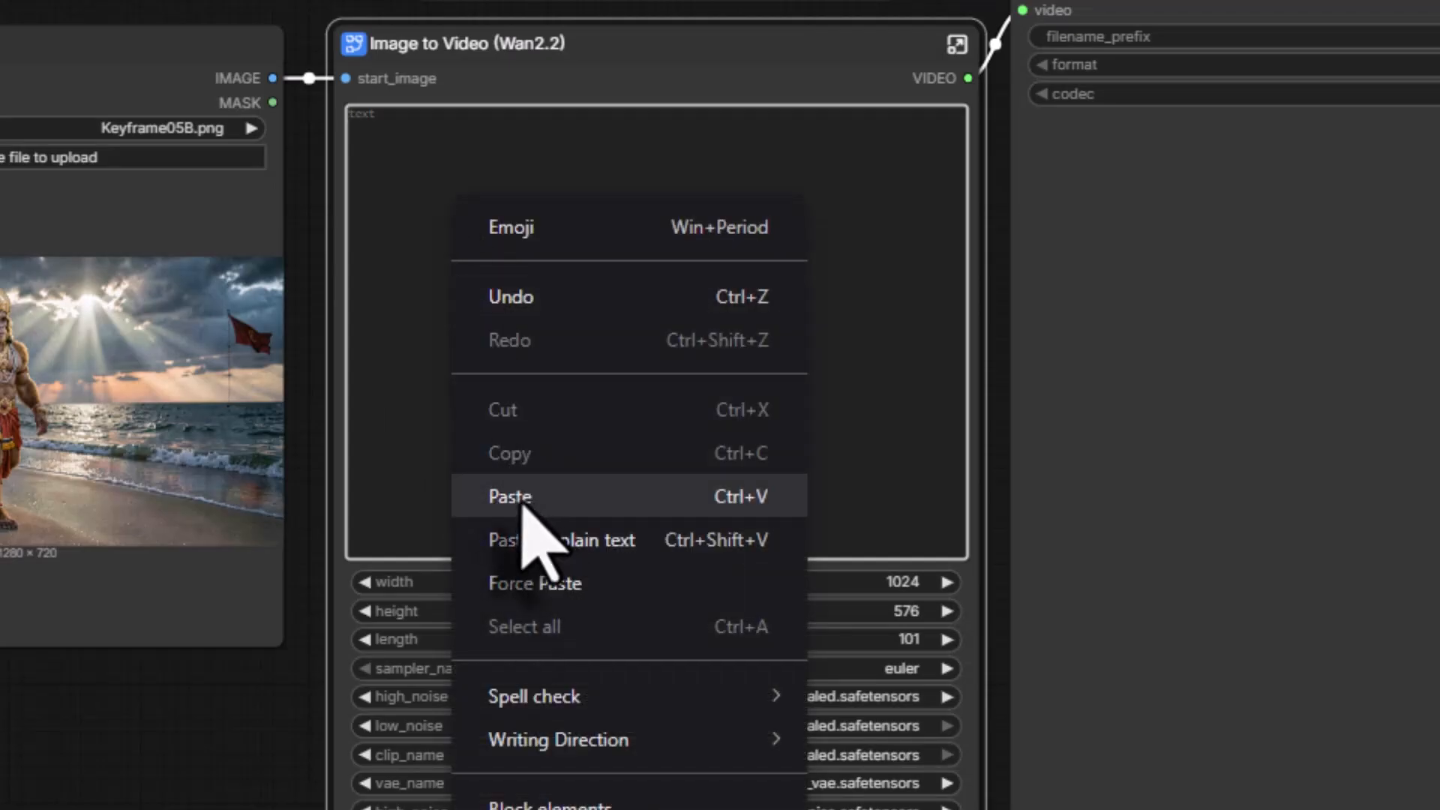
click(523, 498)
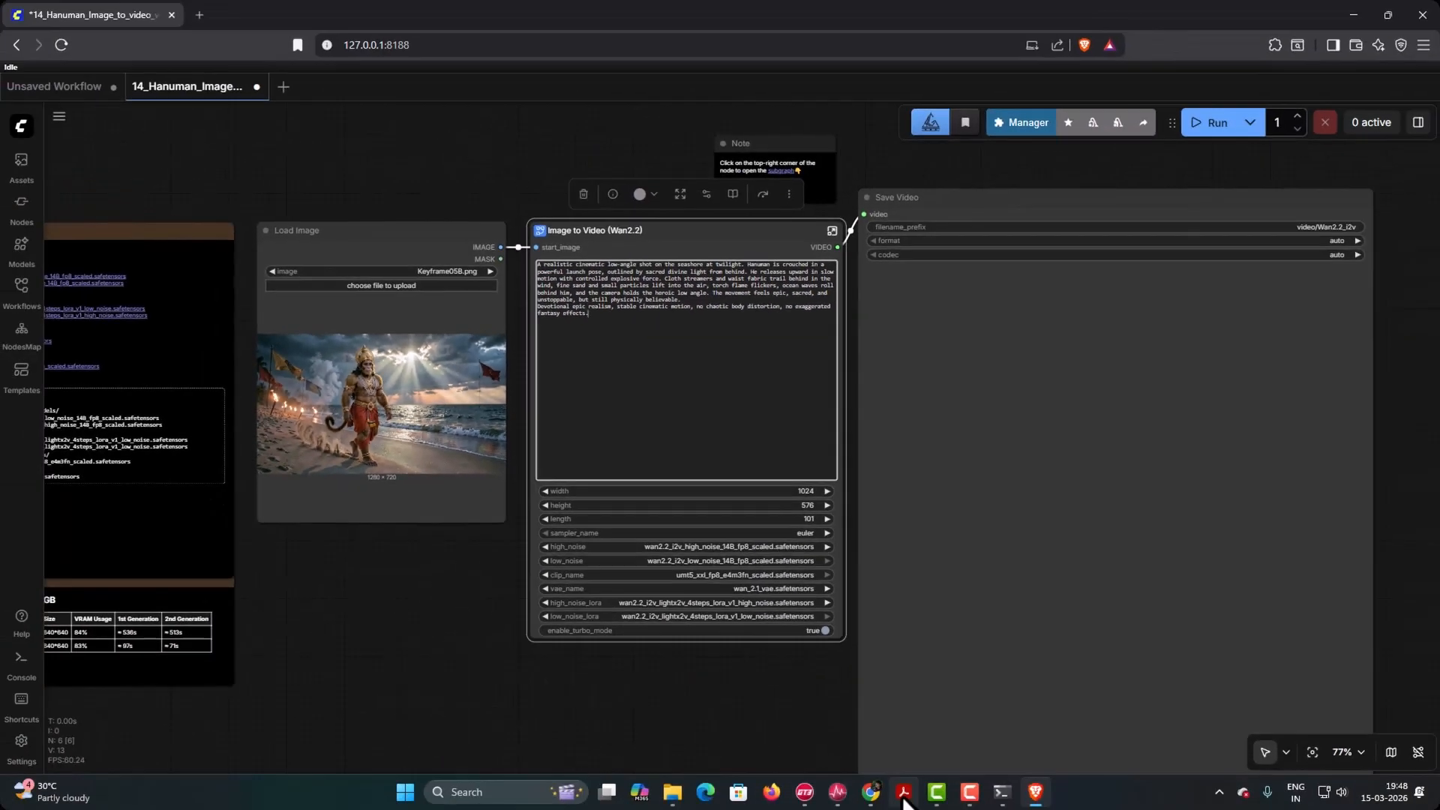
- Copy the Shot 06 negative prompt from the video shots generation PDF in Acrobat and switch back to ComfyUI
click(904, 794)
scroll(859, 632, down, 5)
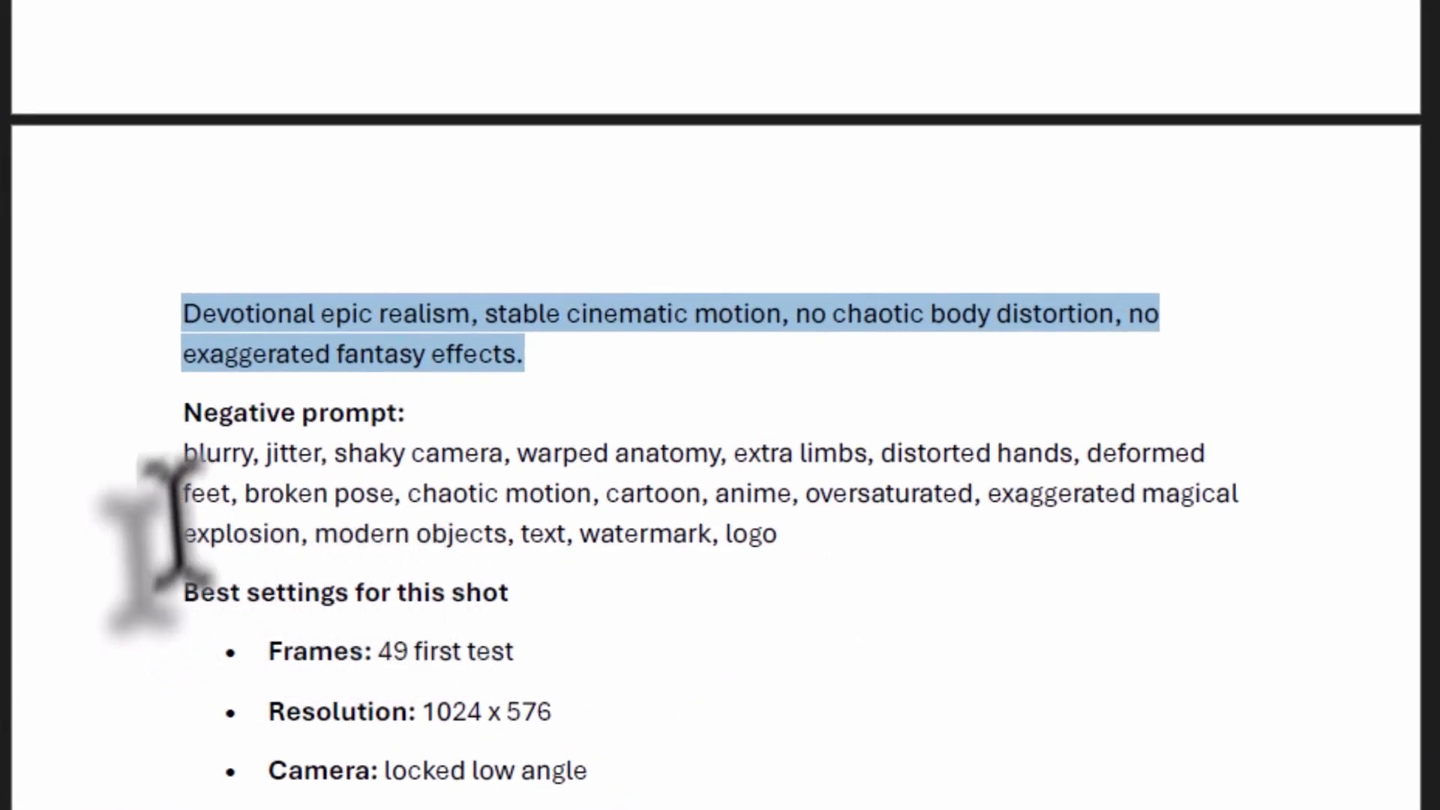
drag(569, 498, 677, 498)
drag(375, 465, 777, 533)
right_click(687, 484)
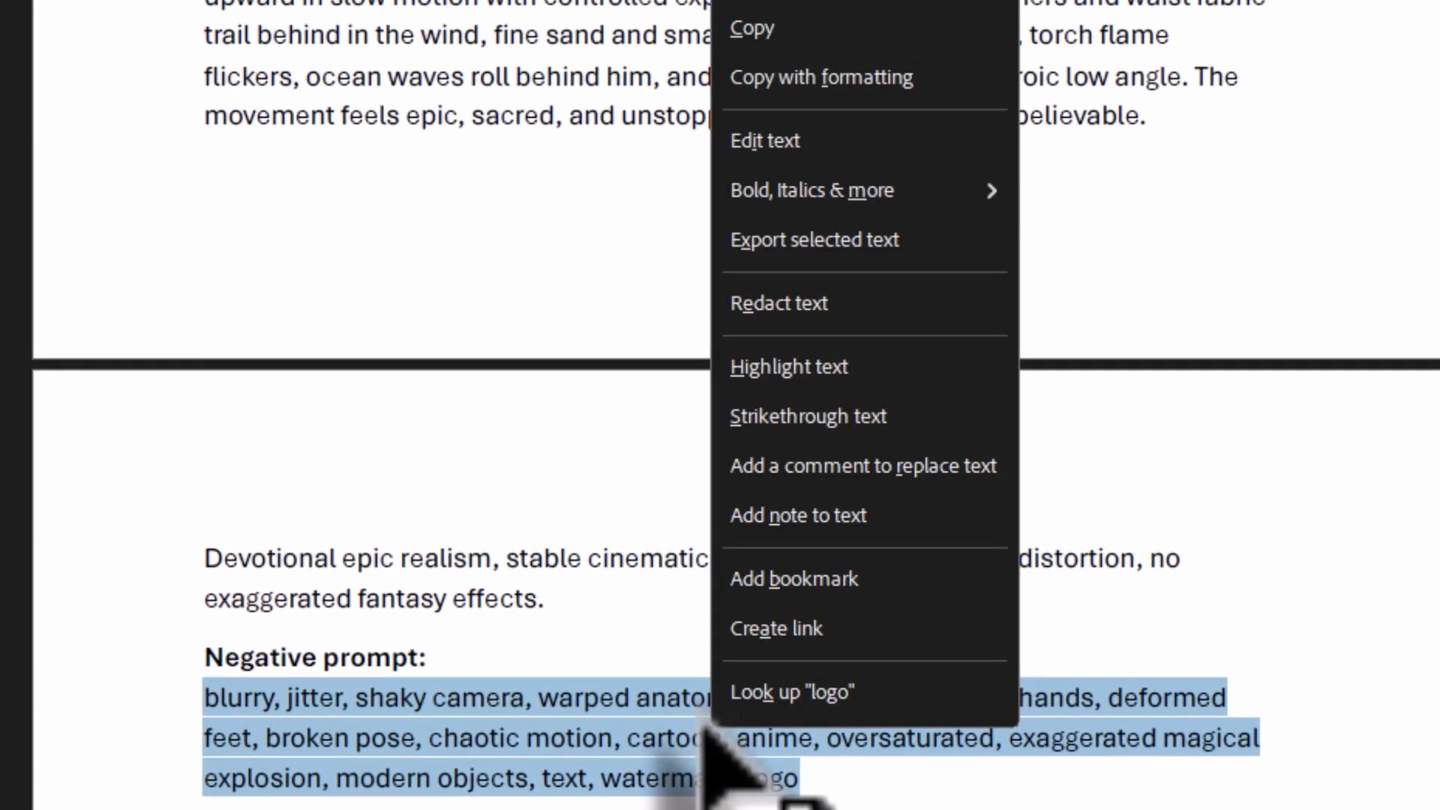
click(753, 26)
click(1035, 792)
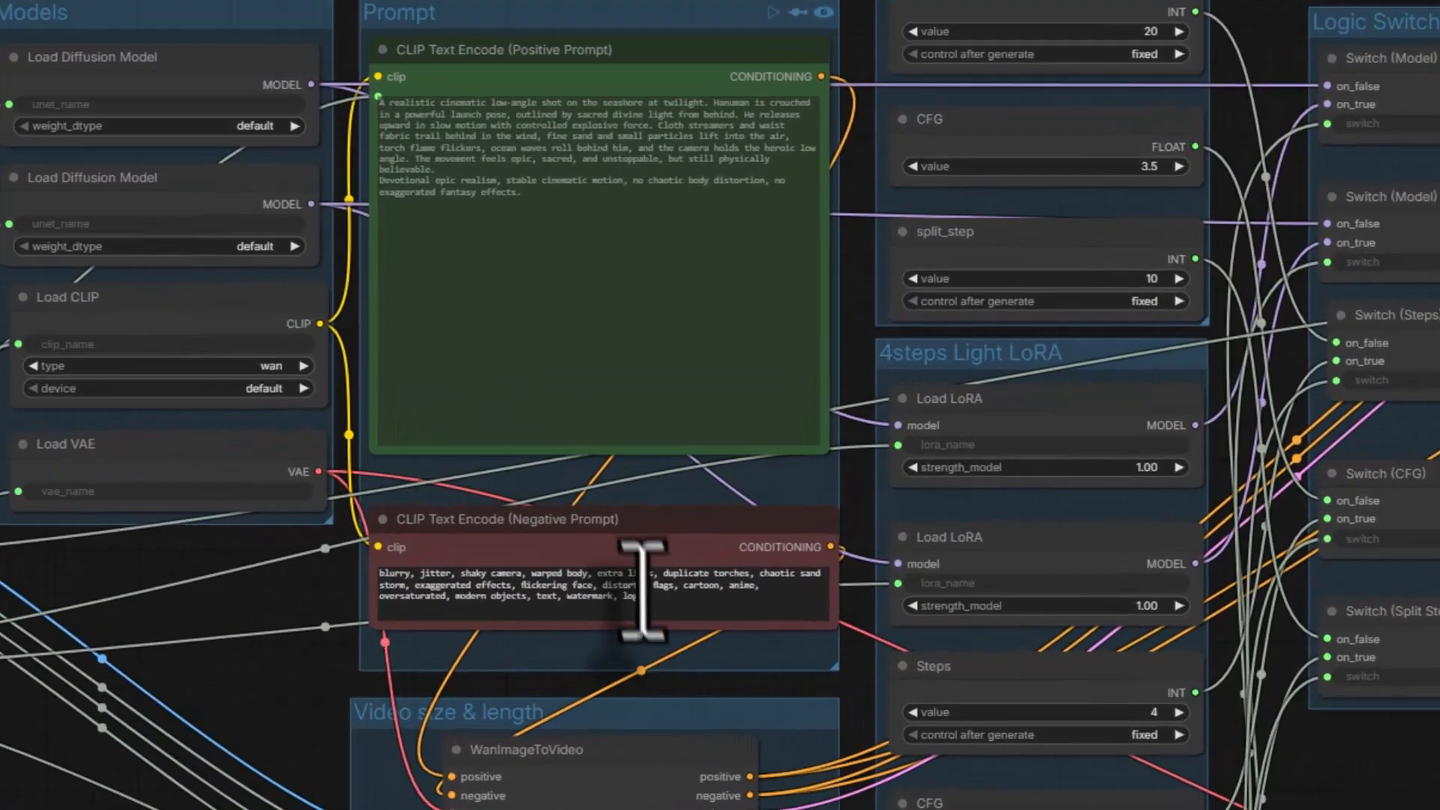
- Replace the text in the subgraph's CLIP Text Encode (Negative Prompt) node with the Shot 06 negative prompt and return to the main workflow
drag(647, 590, 332, 574)
drag(618, 564, 14, 474)
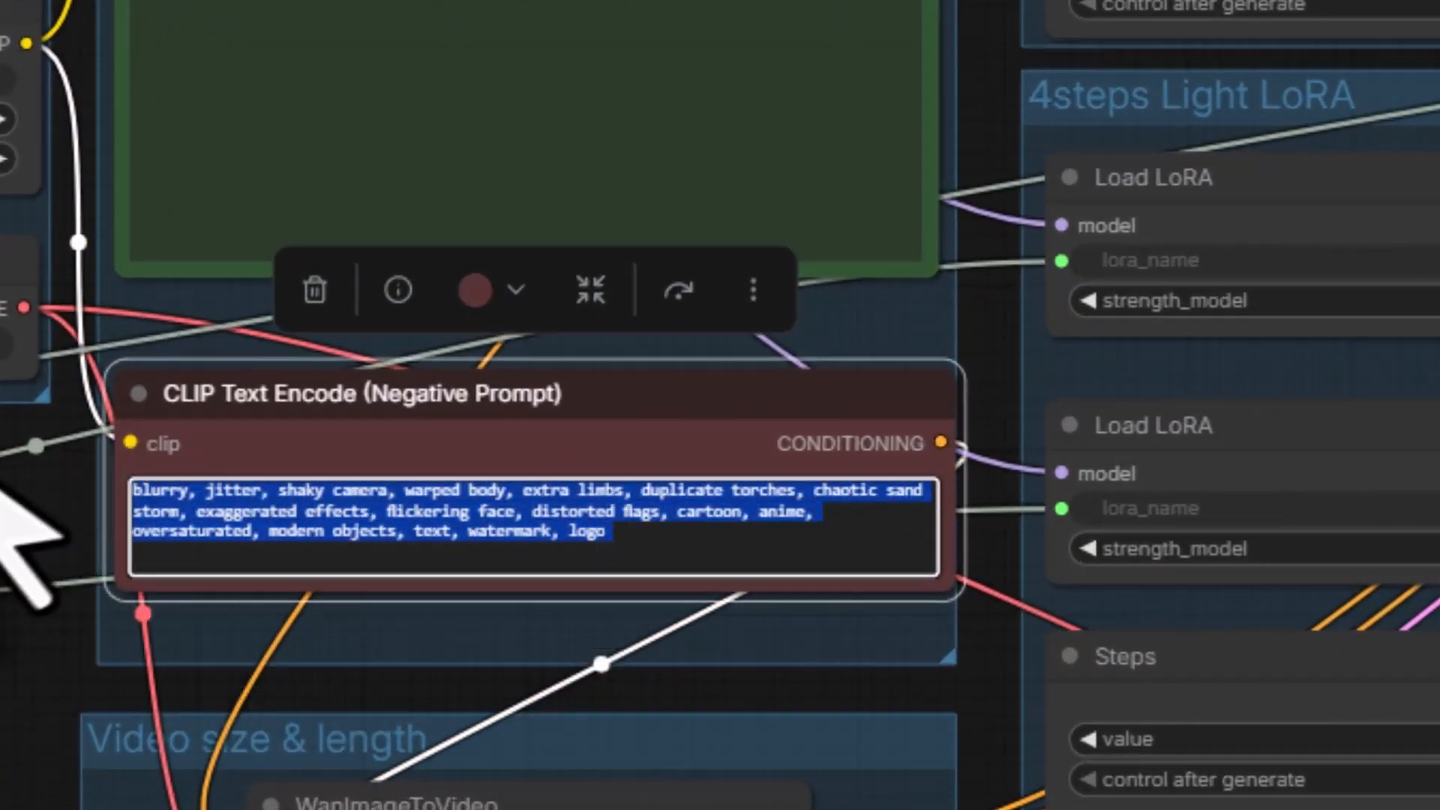
key(BackSpace)
right_click(187, 562)
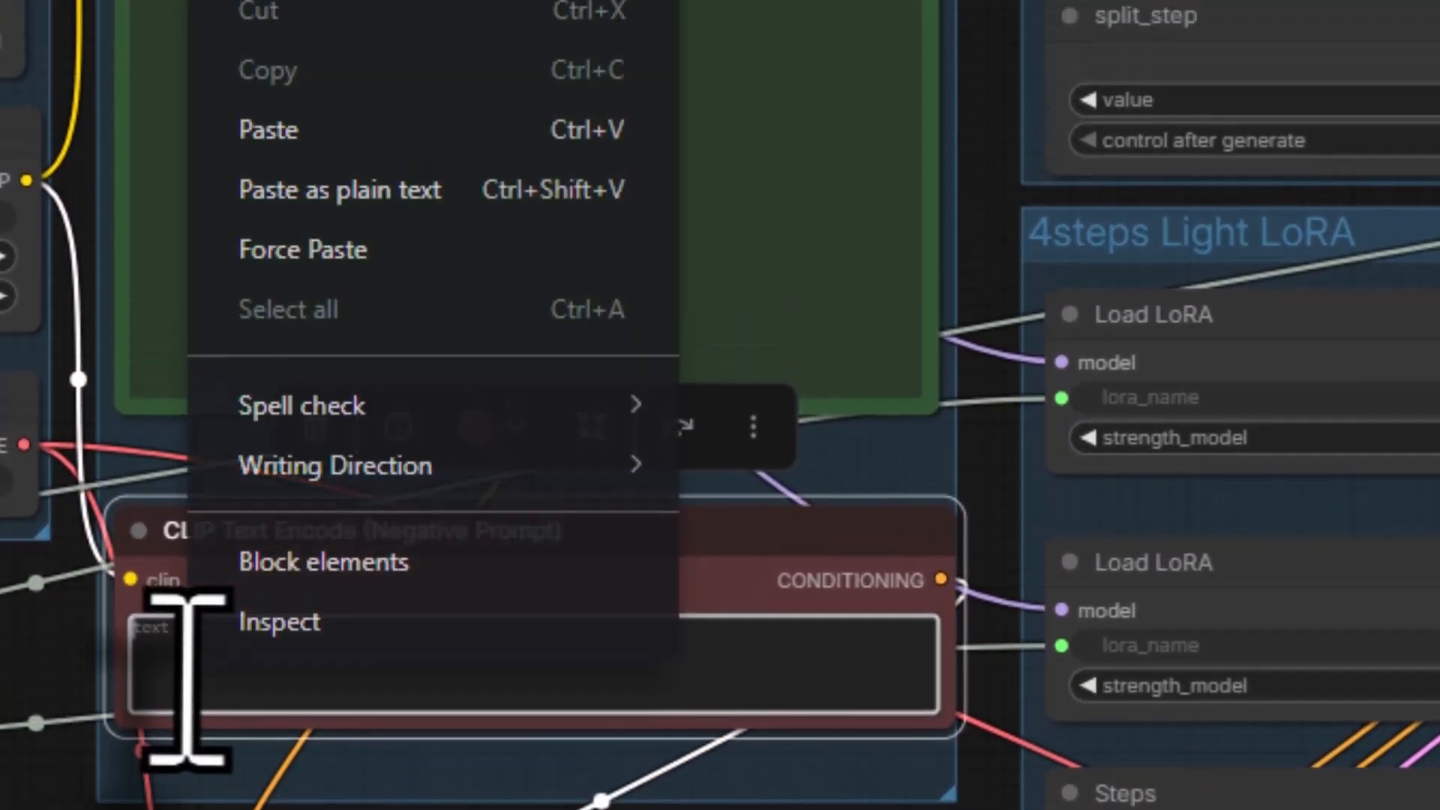
click(373, 34)
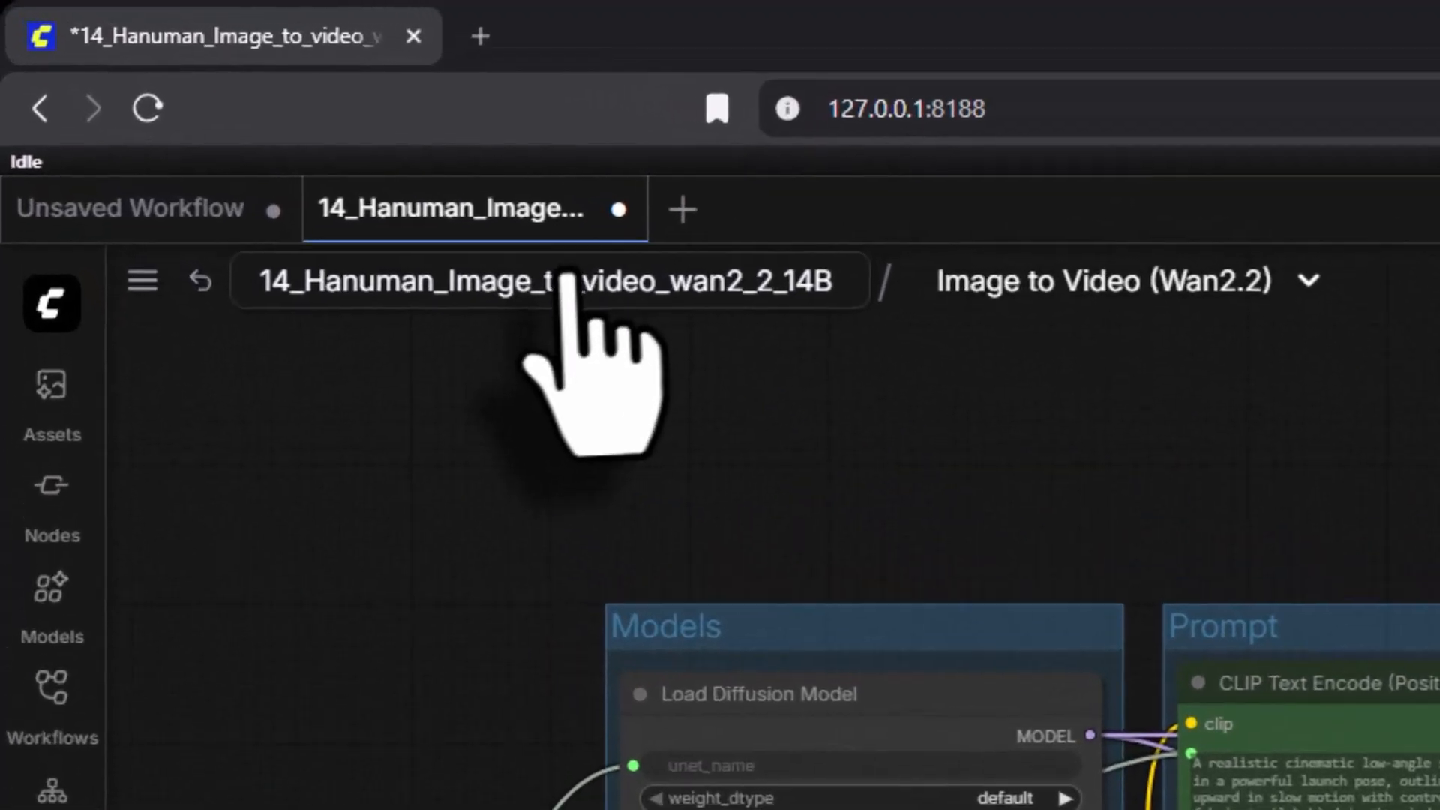
click(553, 275)
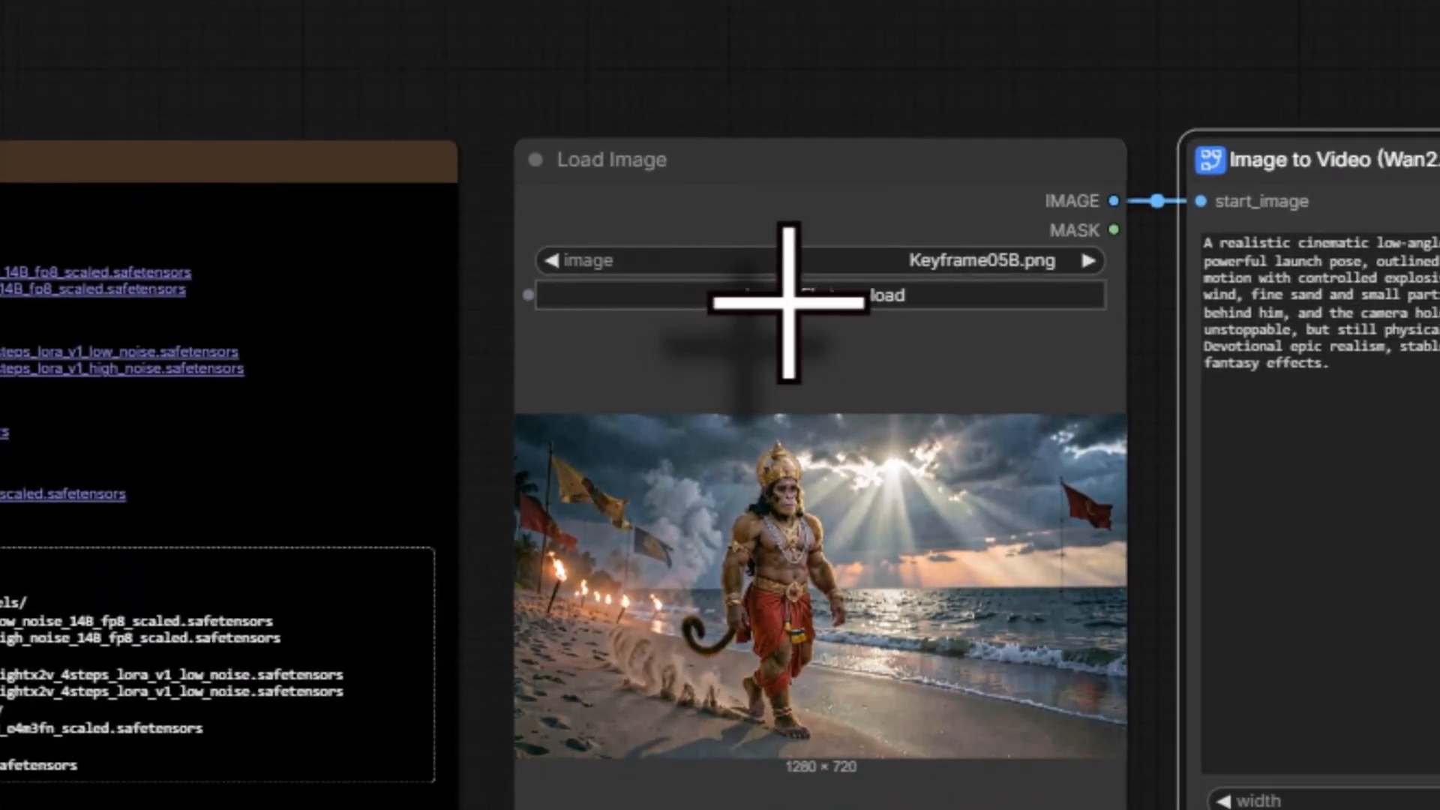
- Load Keyframe06A.png into the Load Image node and play the Wan2.2_i2v_00015_ clip in Media Player, closing it when finished
click(825, 300)
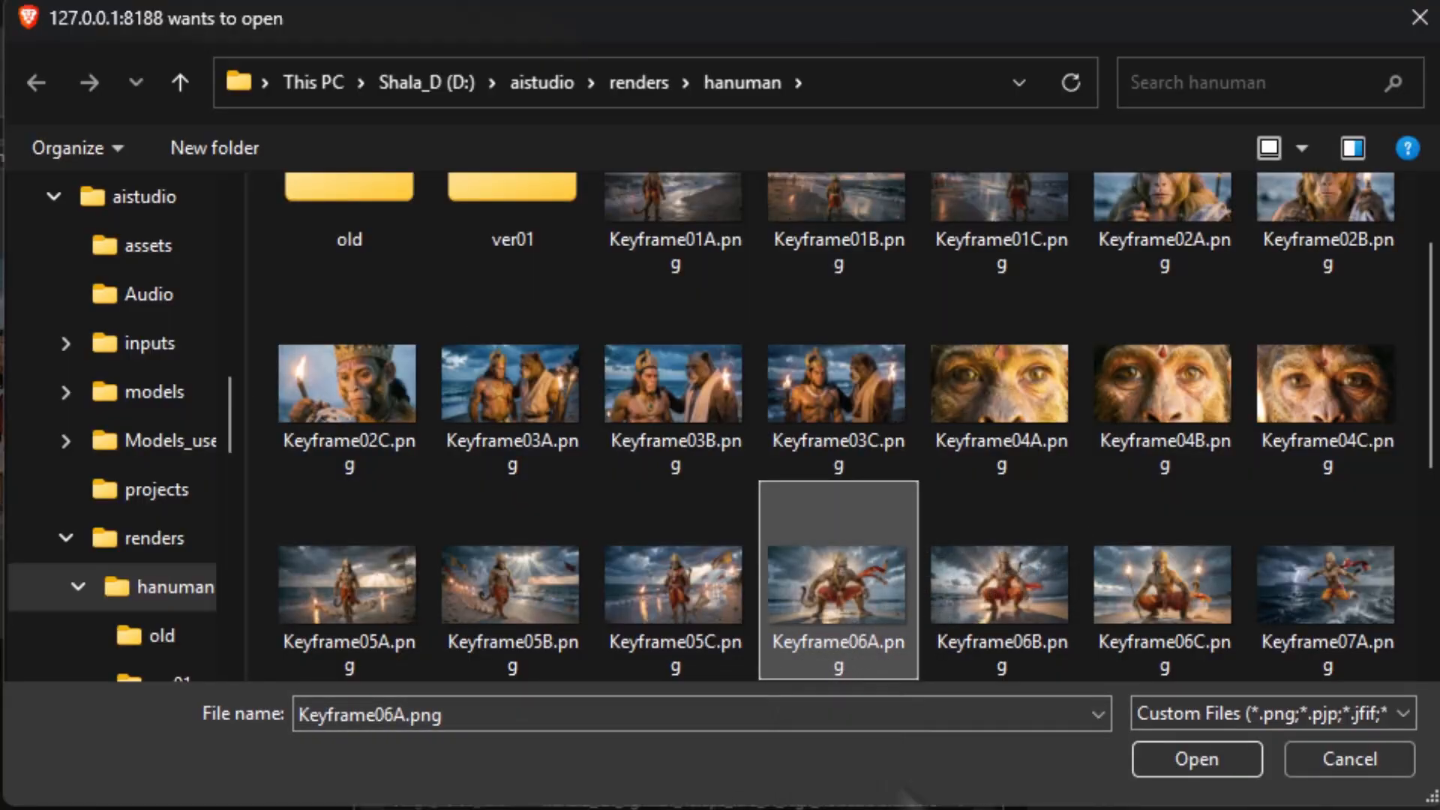
click(1173, 761)
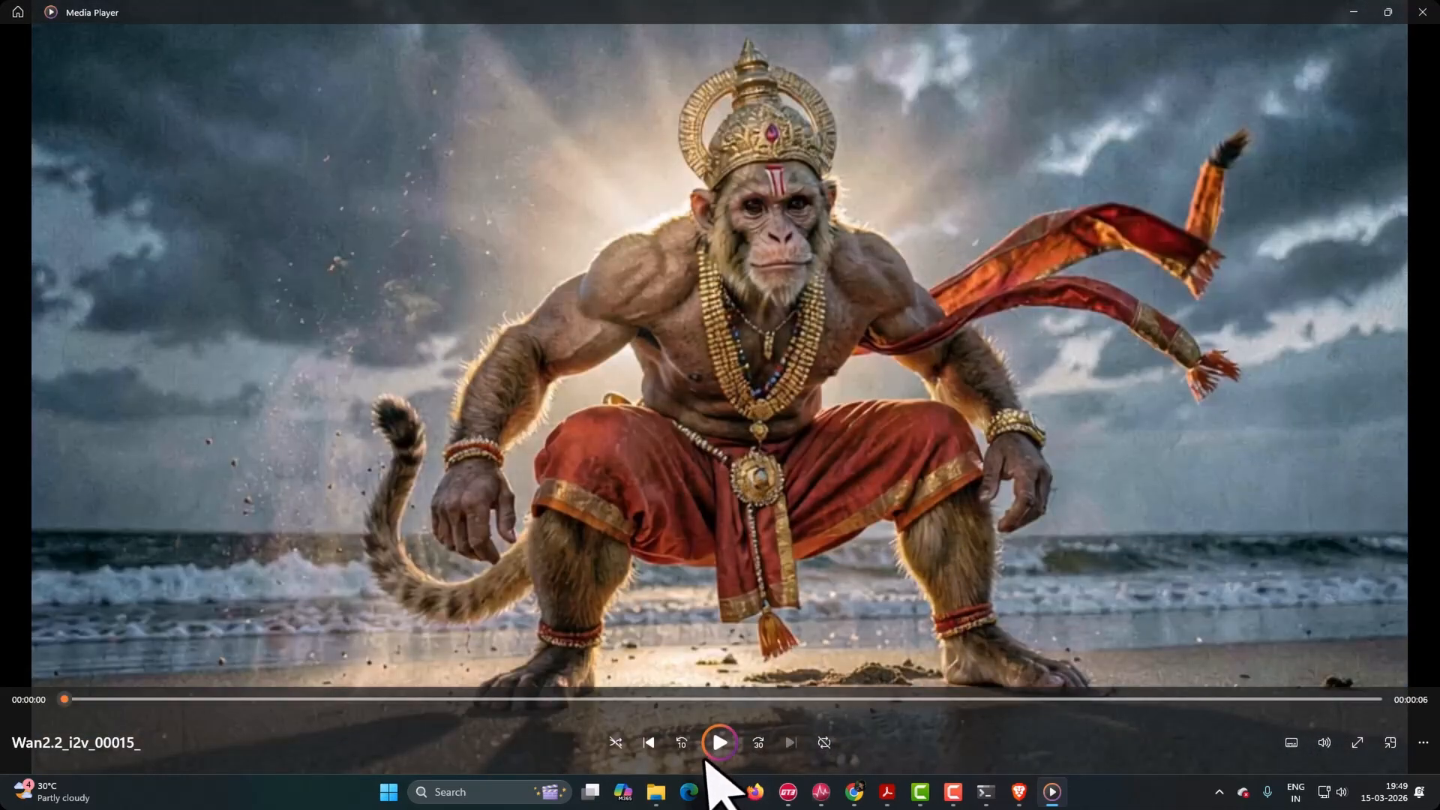
click(711, 758)
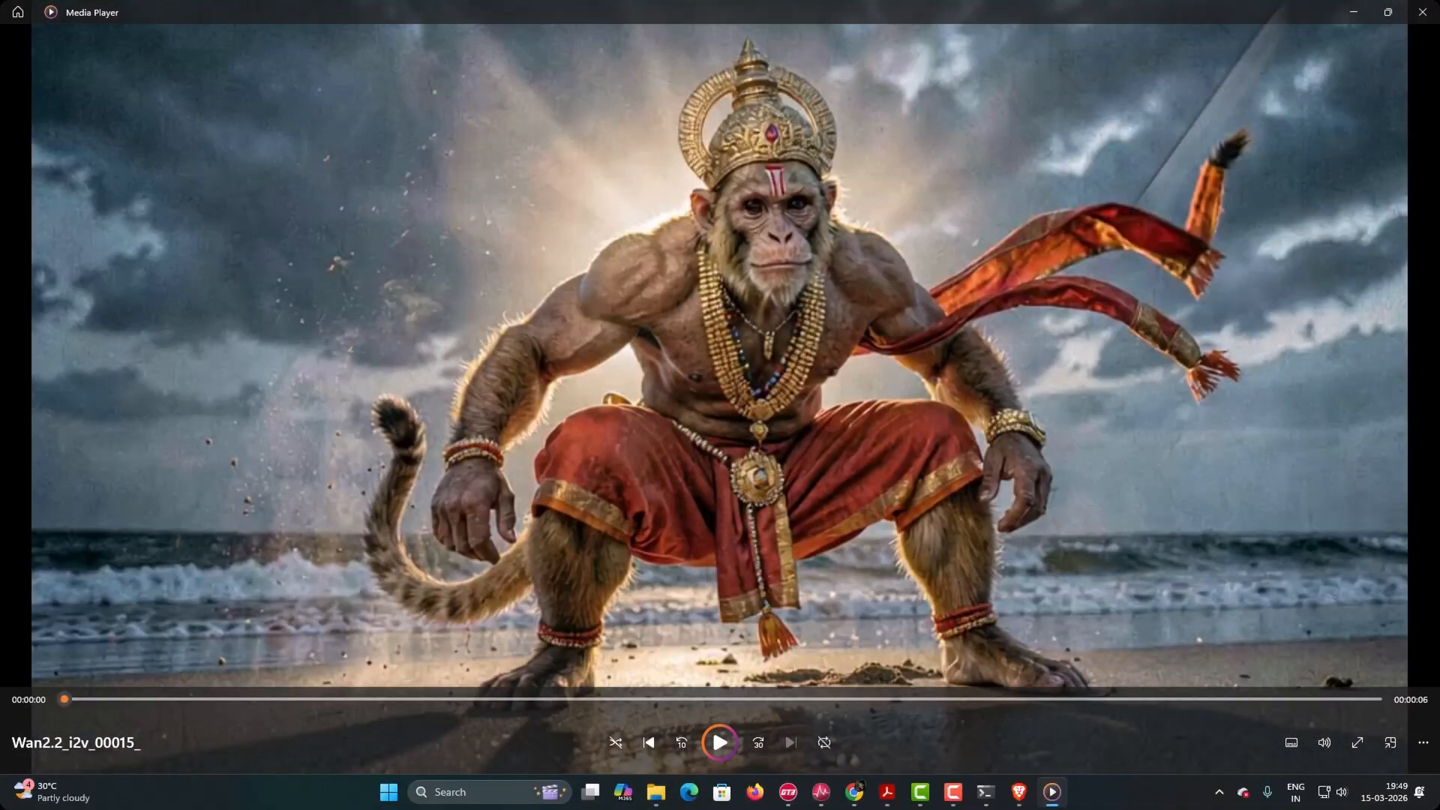
click(1414, 15)
click(774, 22)
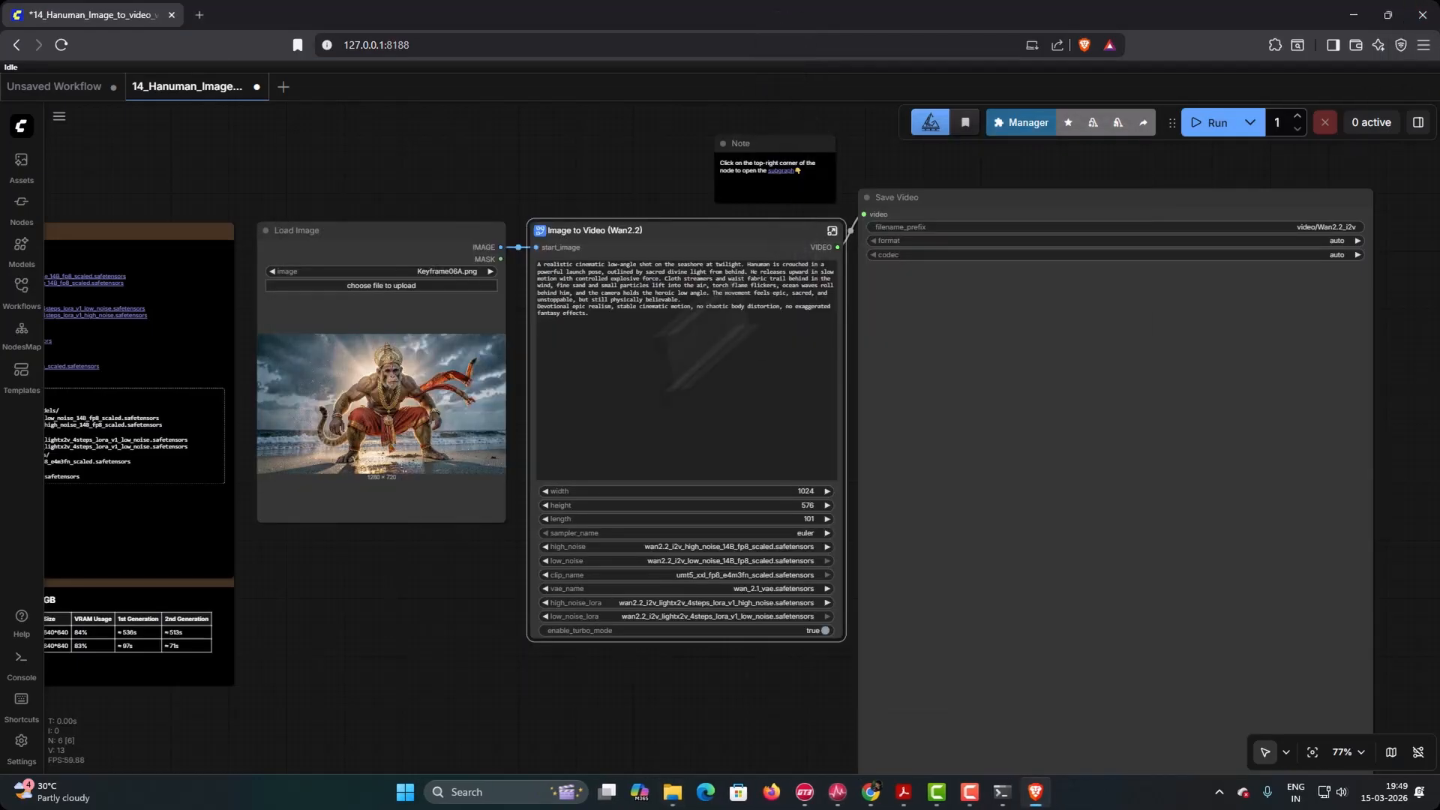
- Load Keyframe06B.png into the Load Image node, view the Wan2.2_i2v_00016_ clip in Media Player, and return to ComfyUI
click(390, 291)
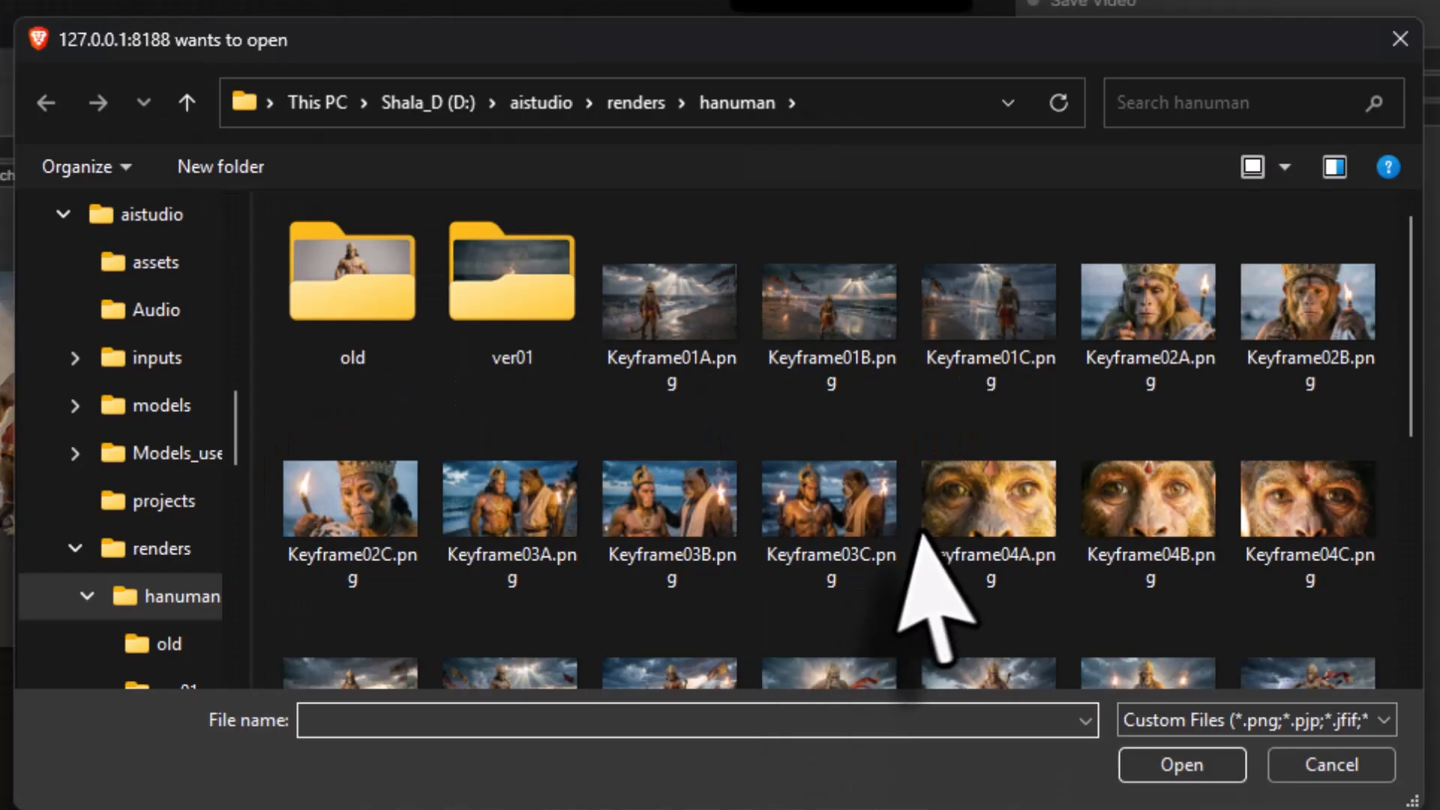
scroll(825, 495, down, 3)
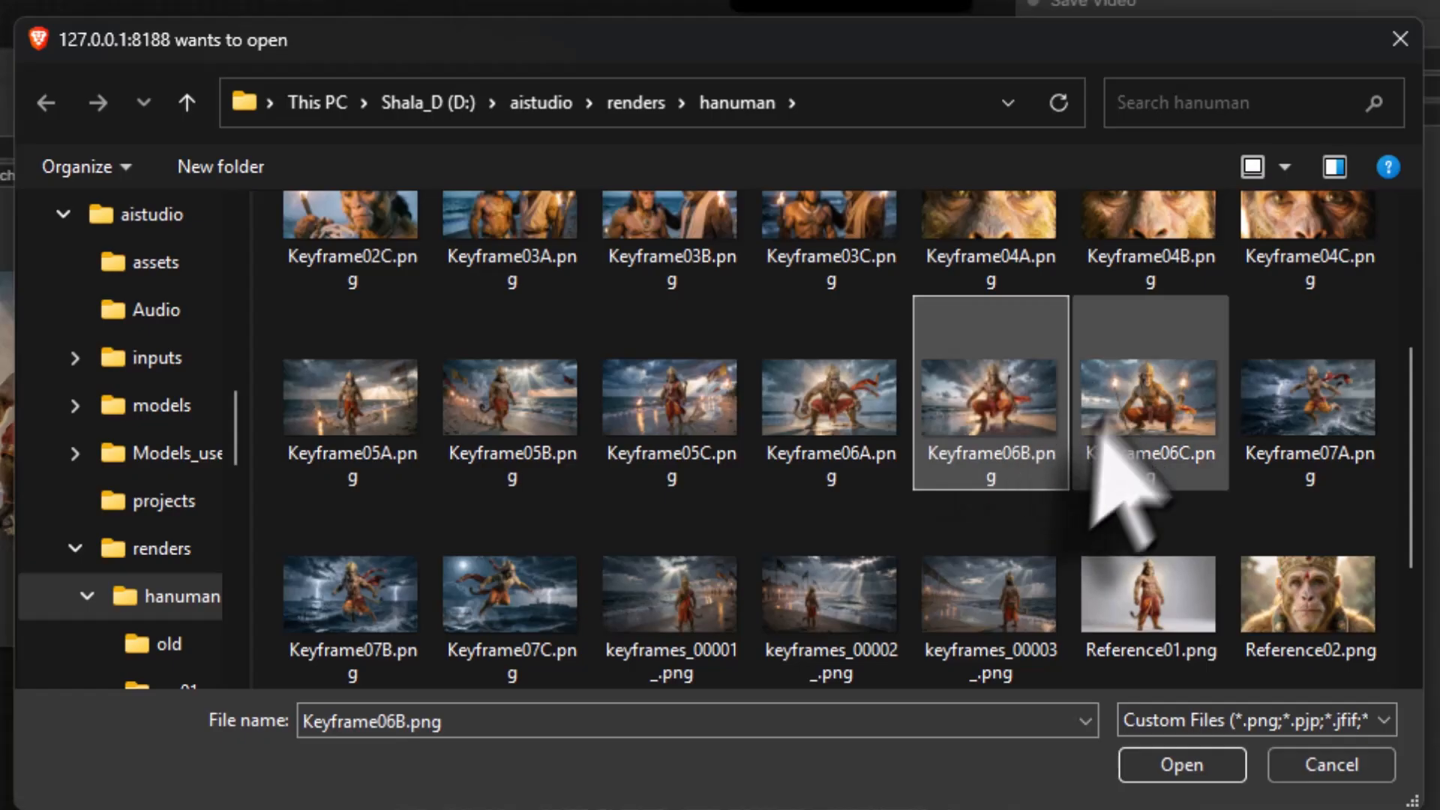
click(1203, 767)
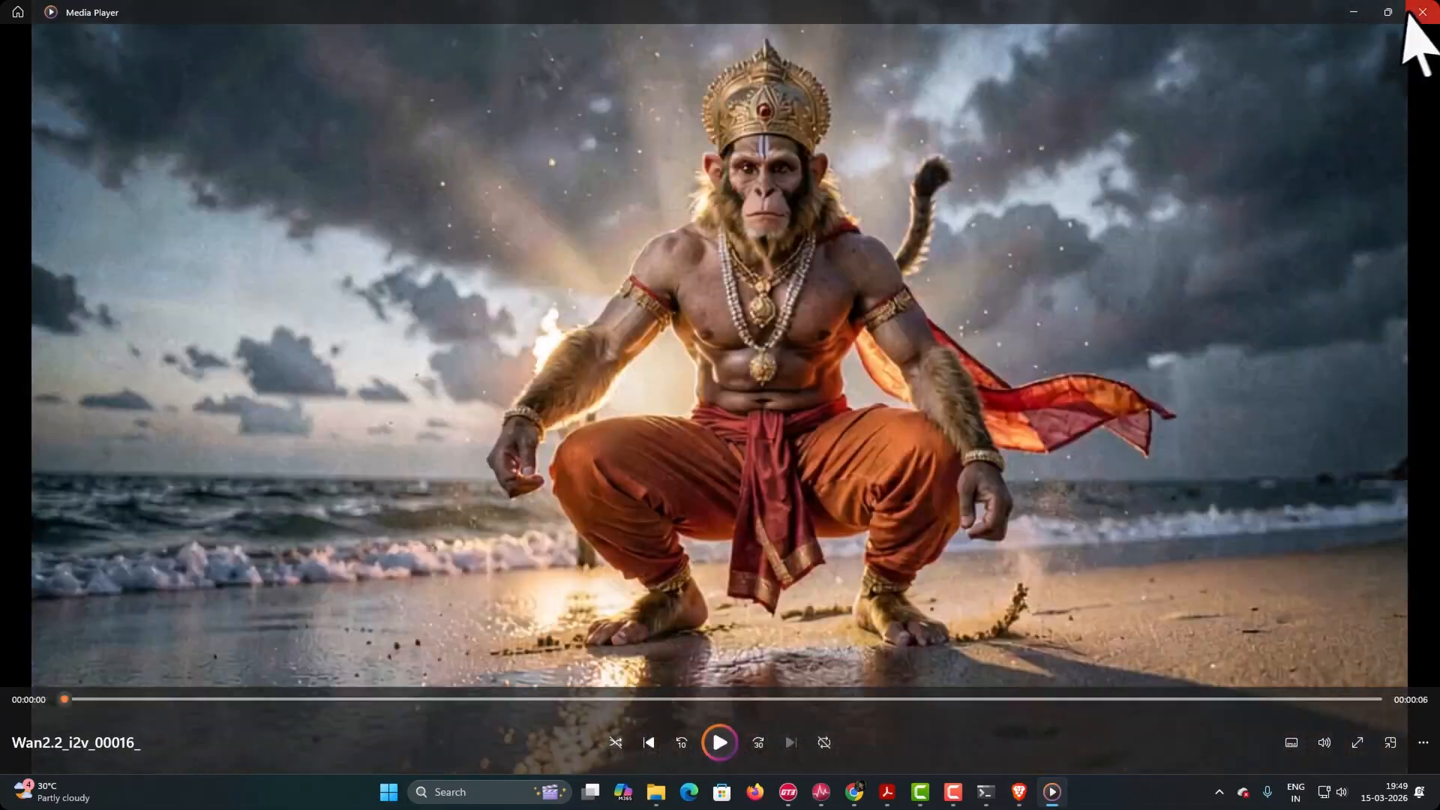
click(1421, 12)
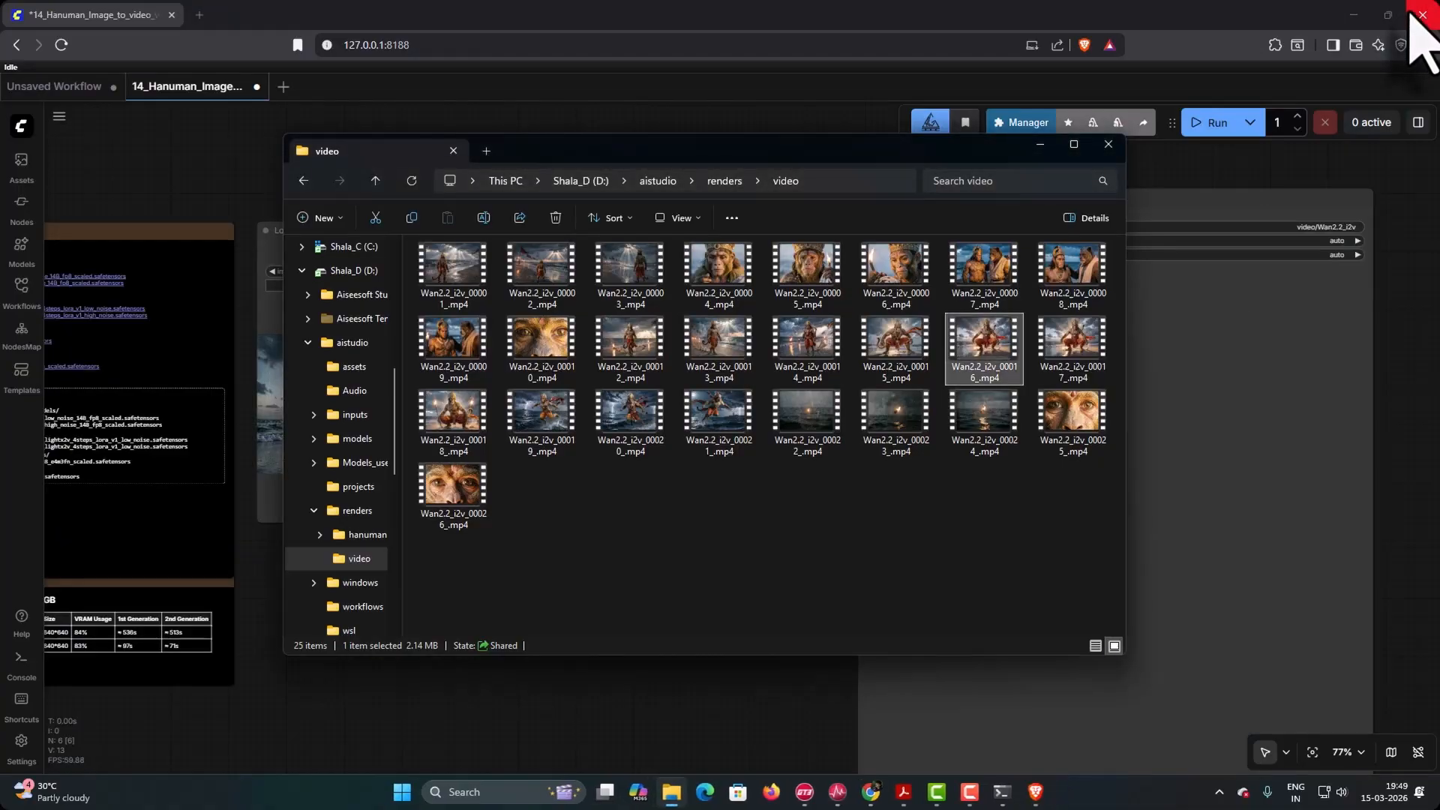
click(1034, 792)
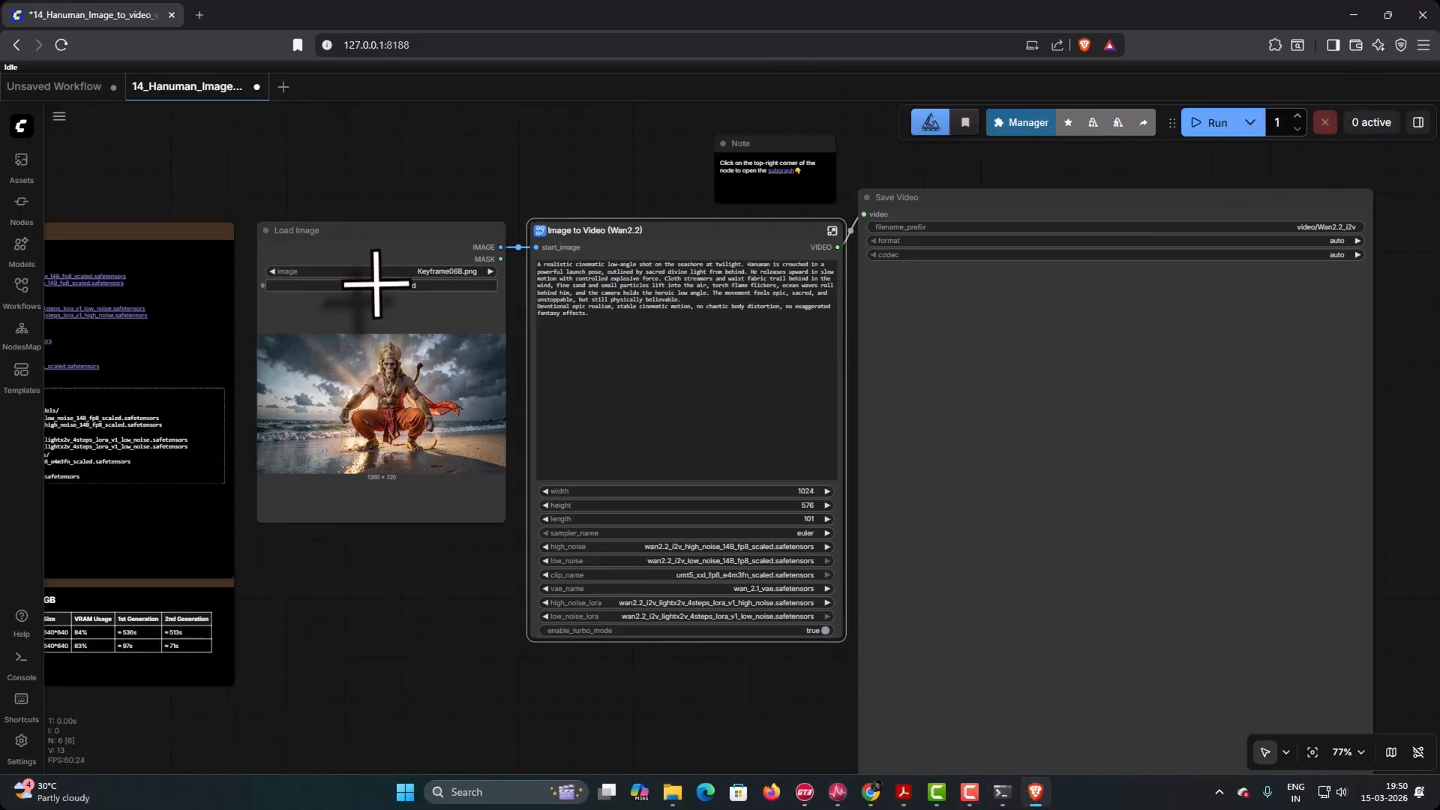
- Load Keyframe06C.png from the hanuman folder as the start image and close the Wan2.2_i2v_00018_ clip after viewing it
scroll(679, 369, down, 2)
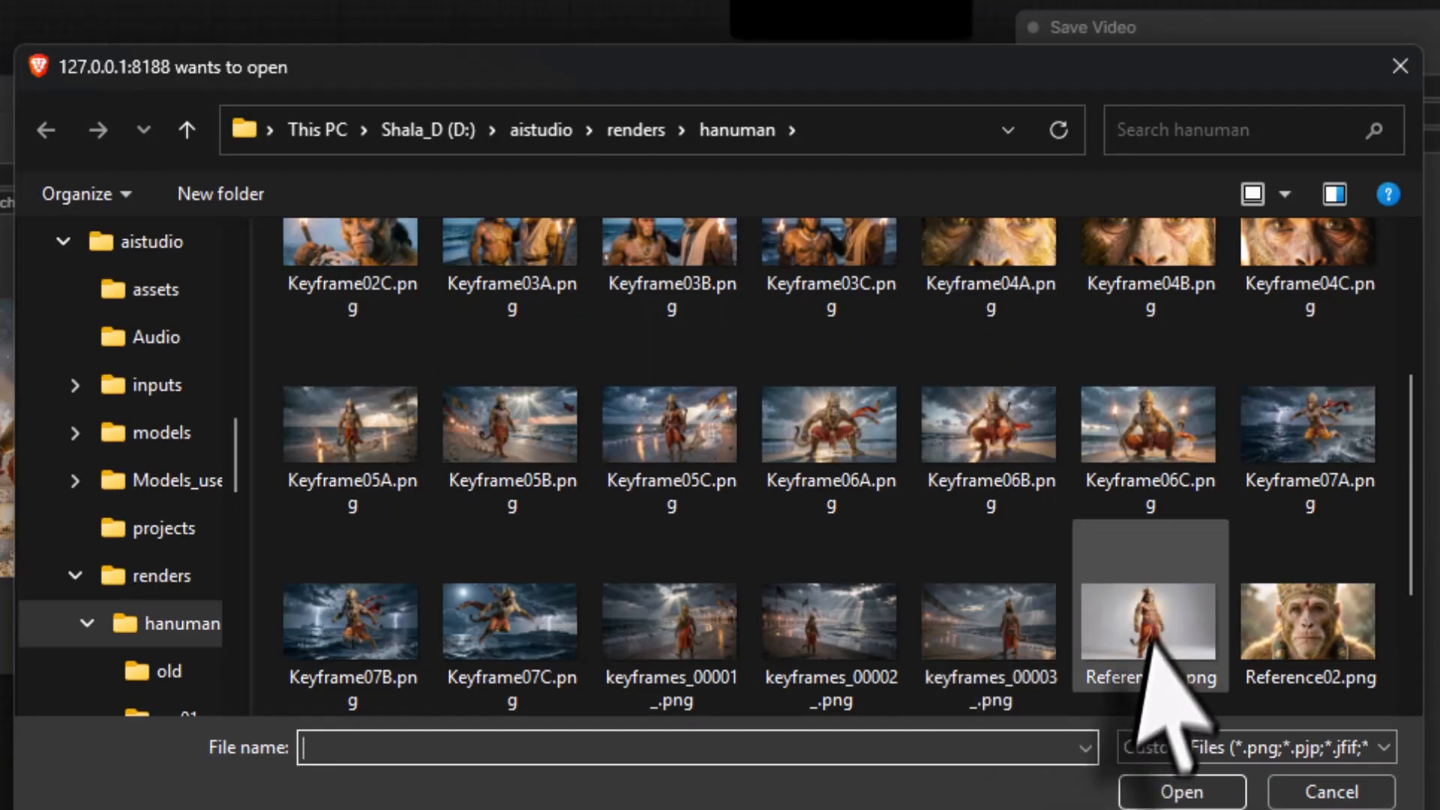
double_click(1152, 444)
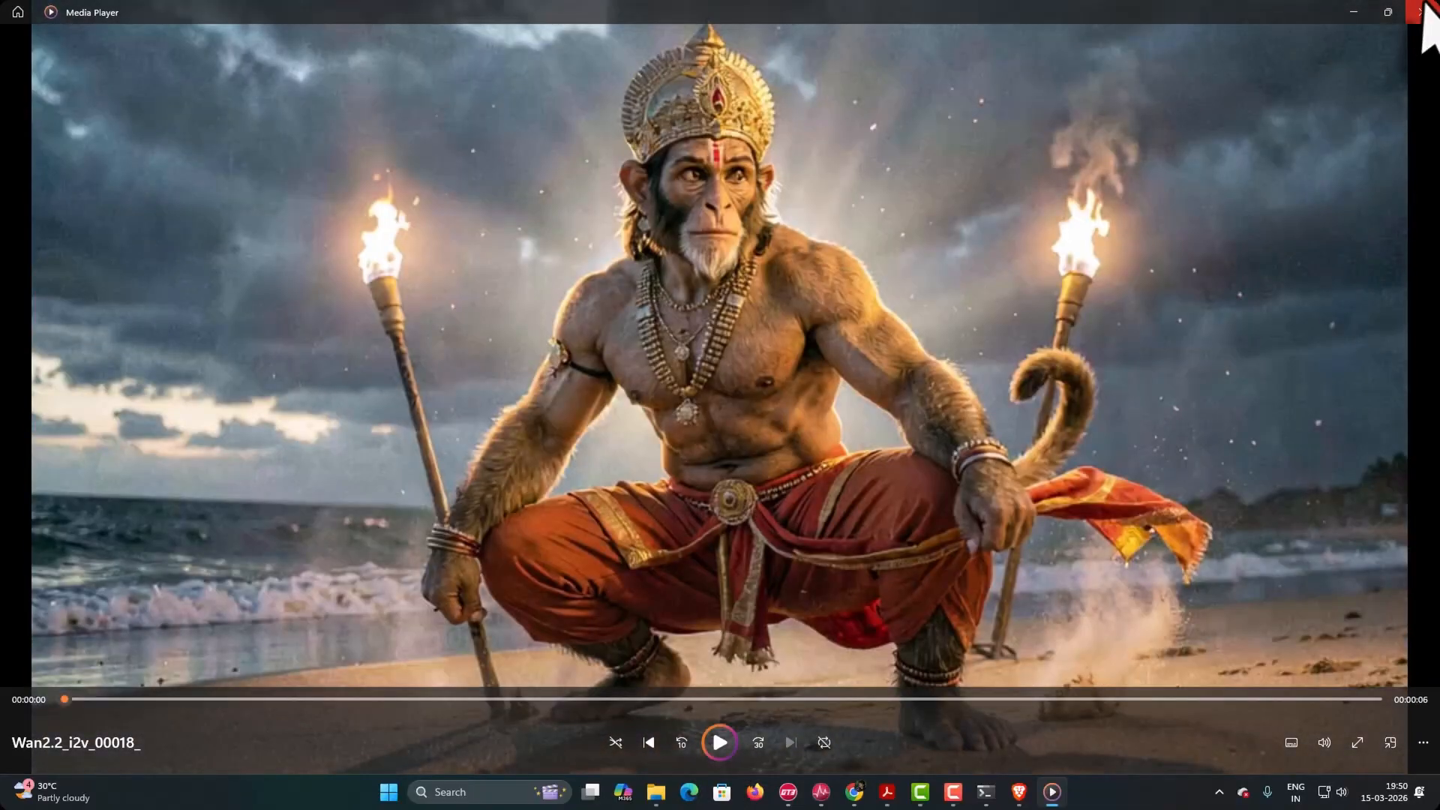
click(1424, 8)
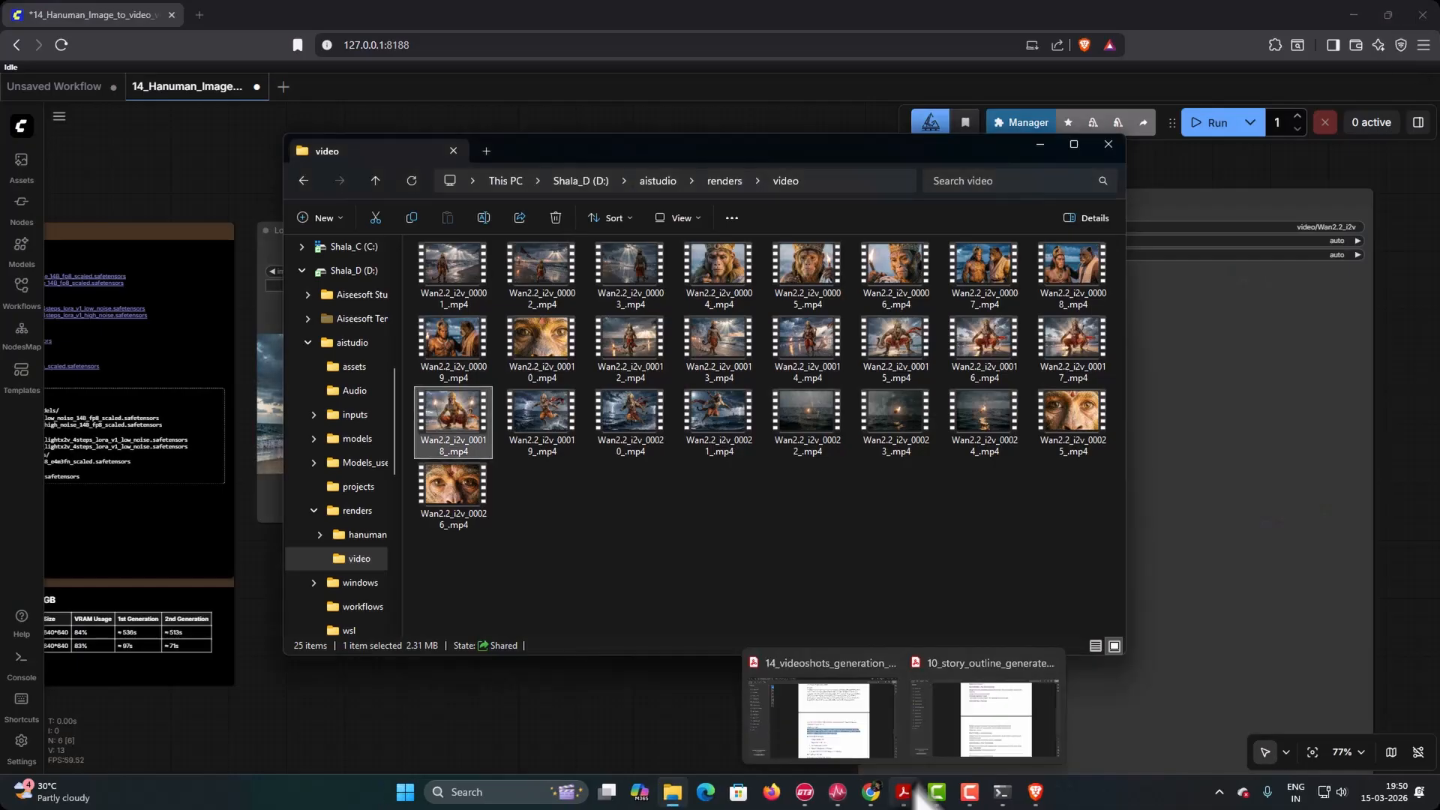
- Check Shot 7 in the story outline PDF, copy the Shot 07 motion prompt from the video shots generation PDF, and switch back to ComfyUI
click(965, 732)
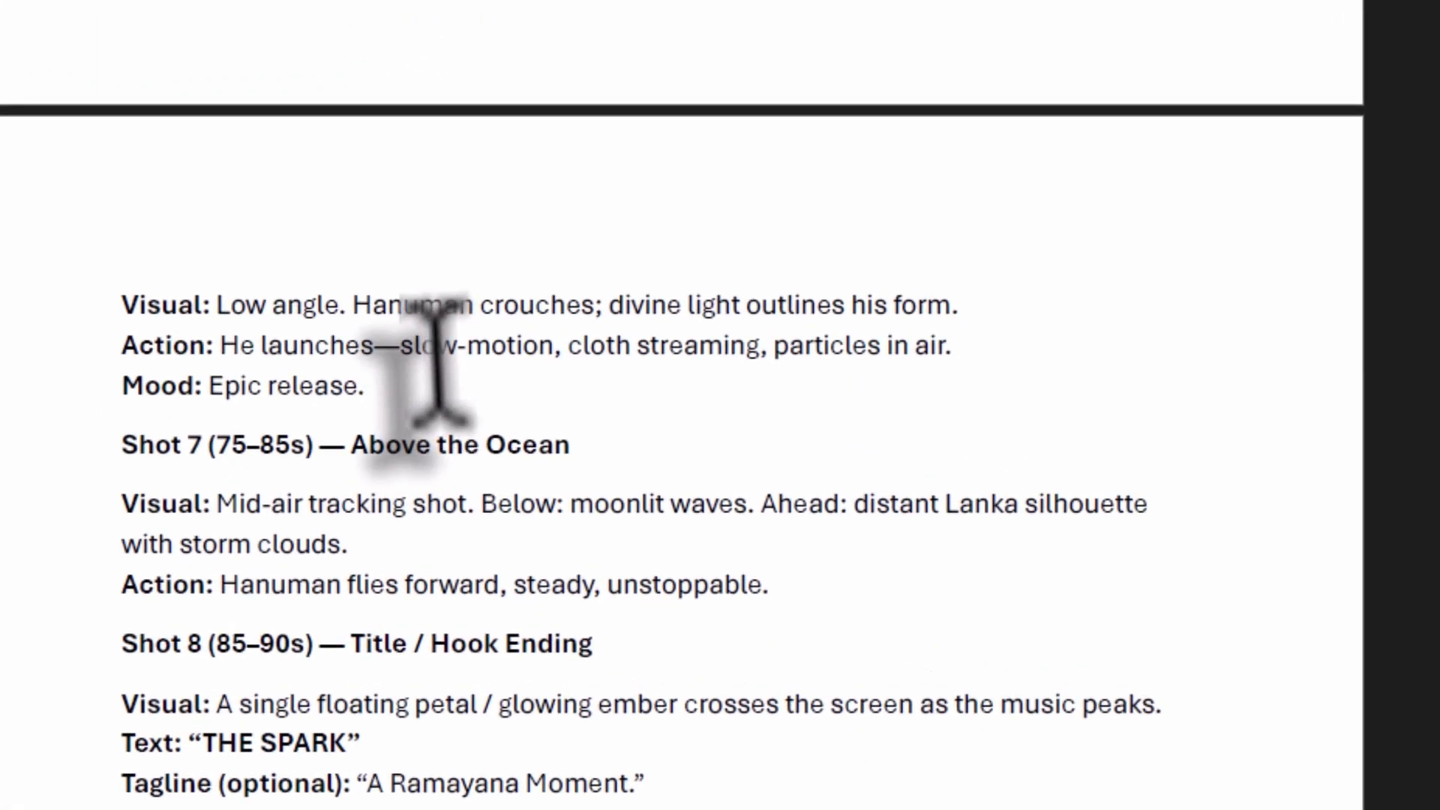
scroll(439, 360, down, 2)
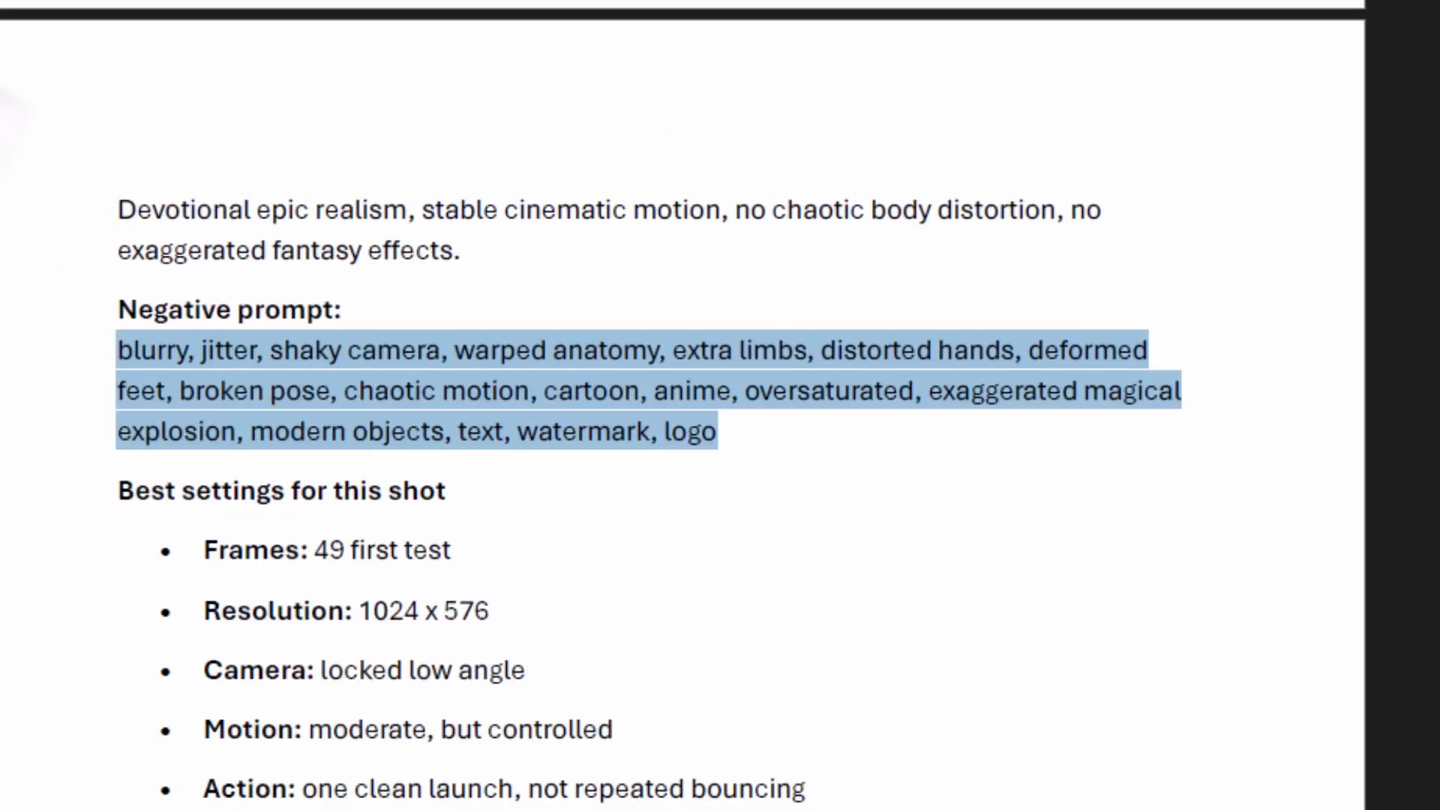
scroll(670, 9, down, 5)
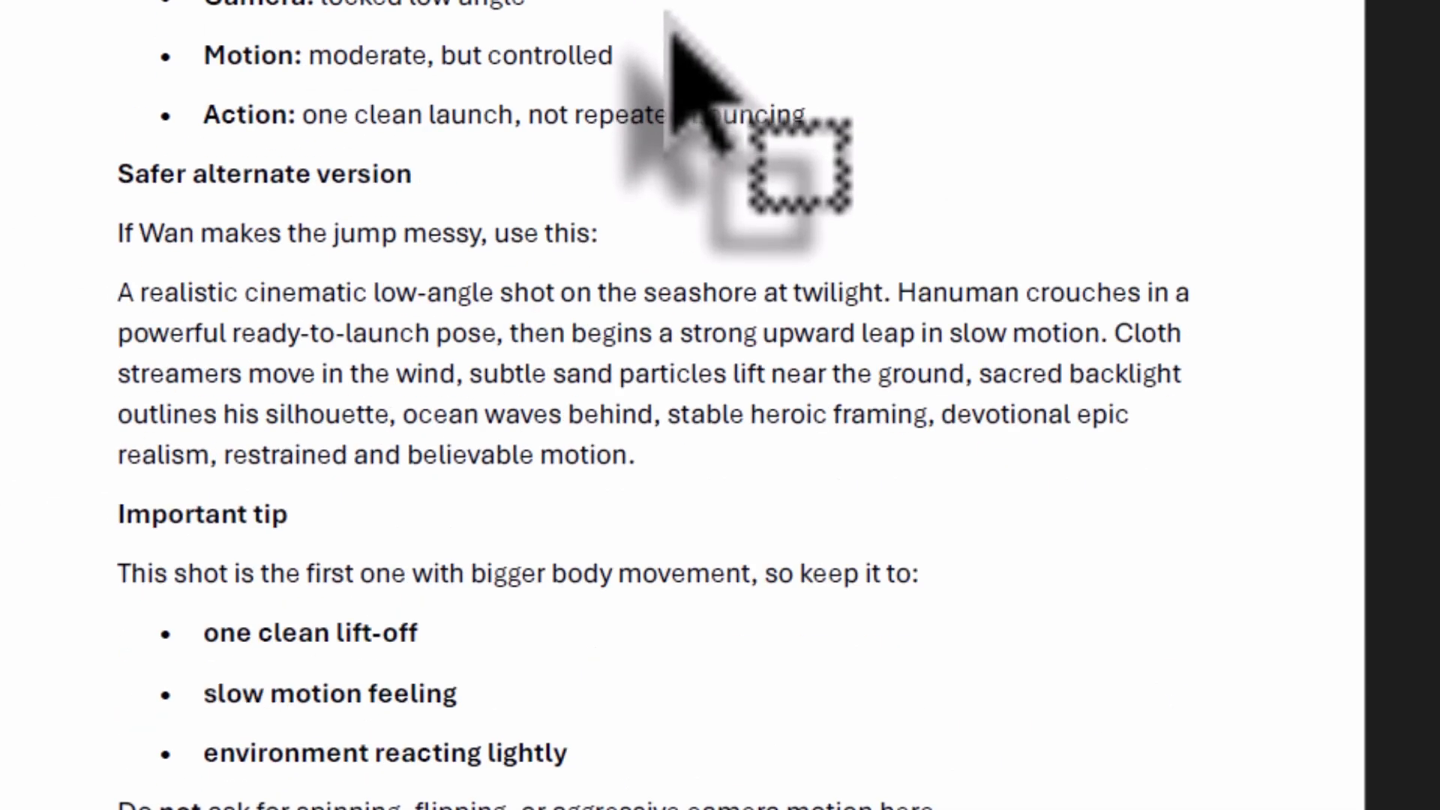
scroll(679, 38, down, 15)
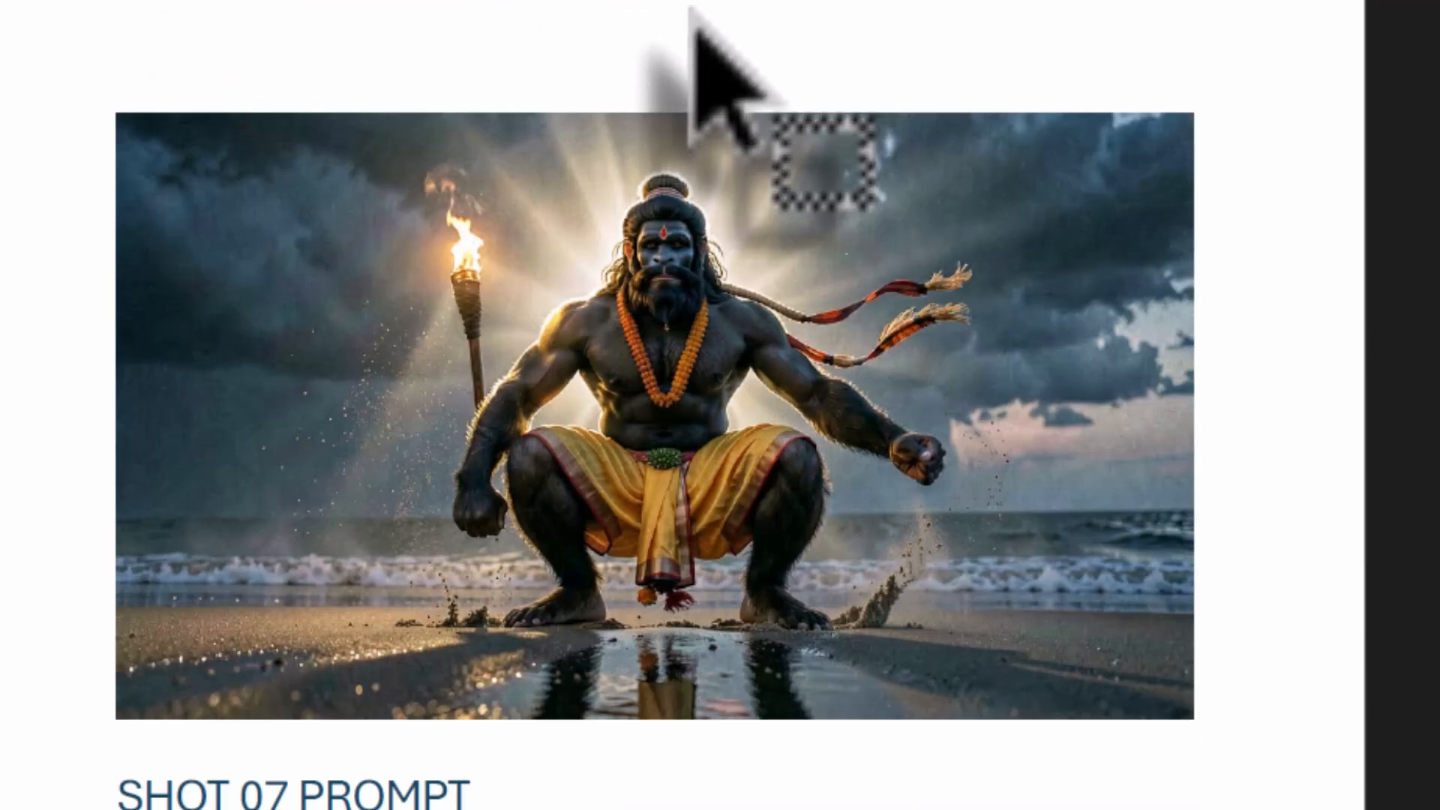
scroll(694, 11, down, 10)
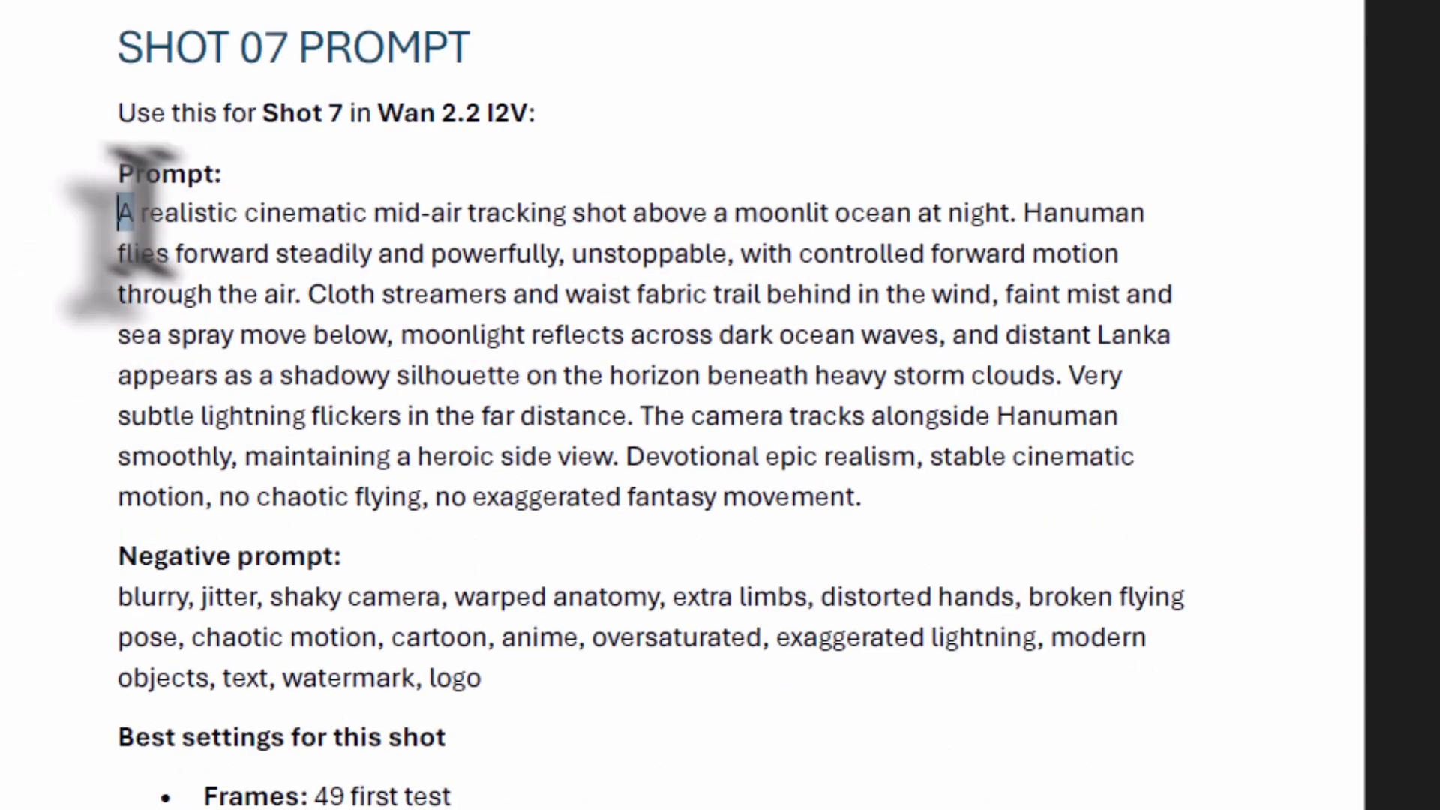
drag(135, 213, 861, 497)
right_click(566, 394)
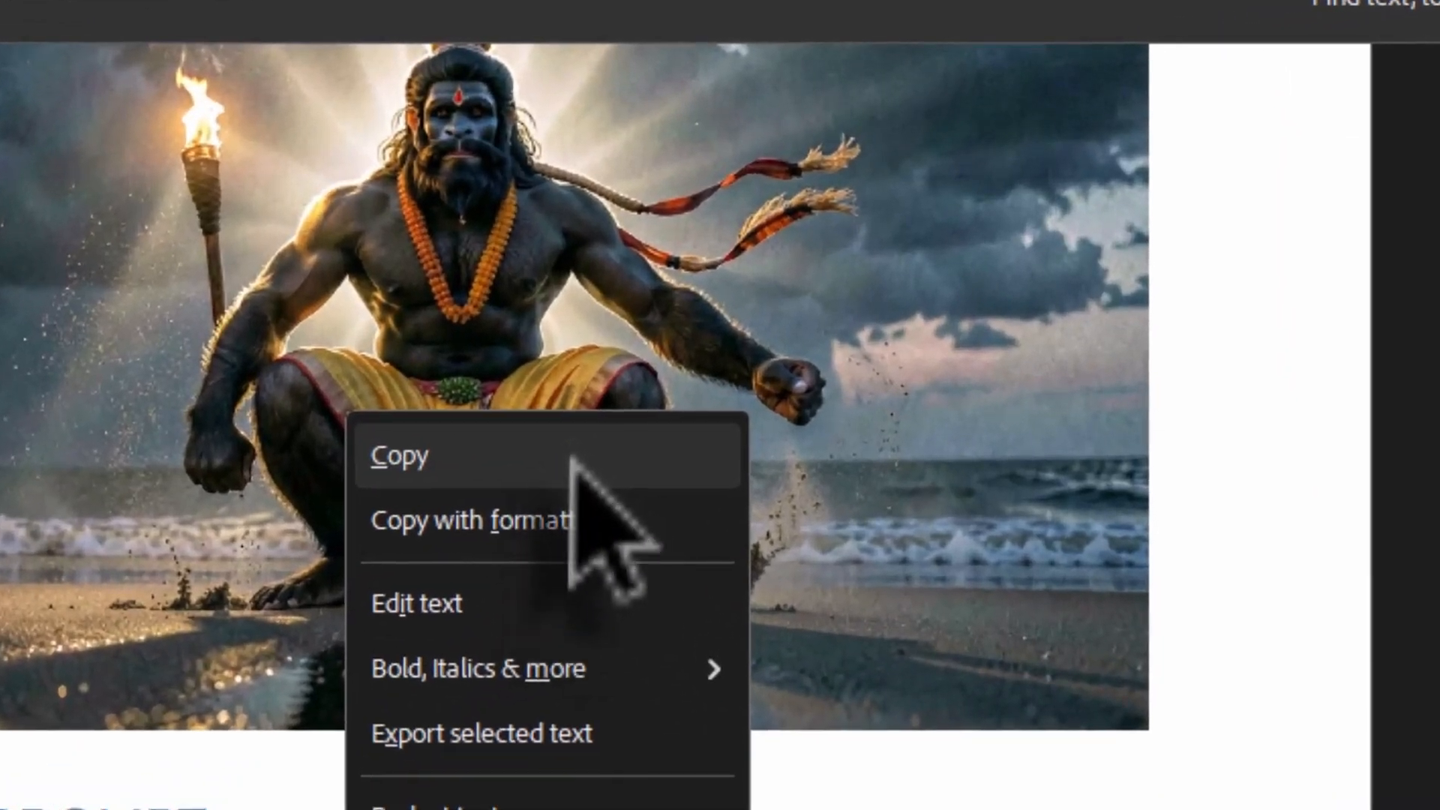
click(572, 459)
click(1036, 792)
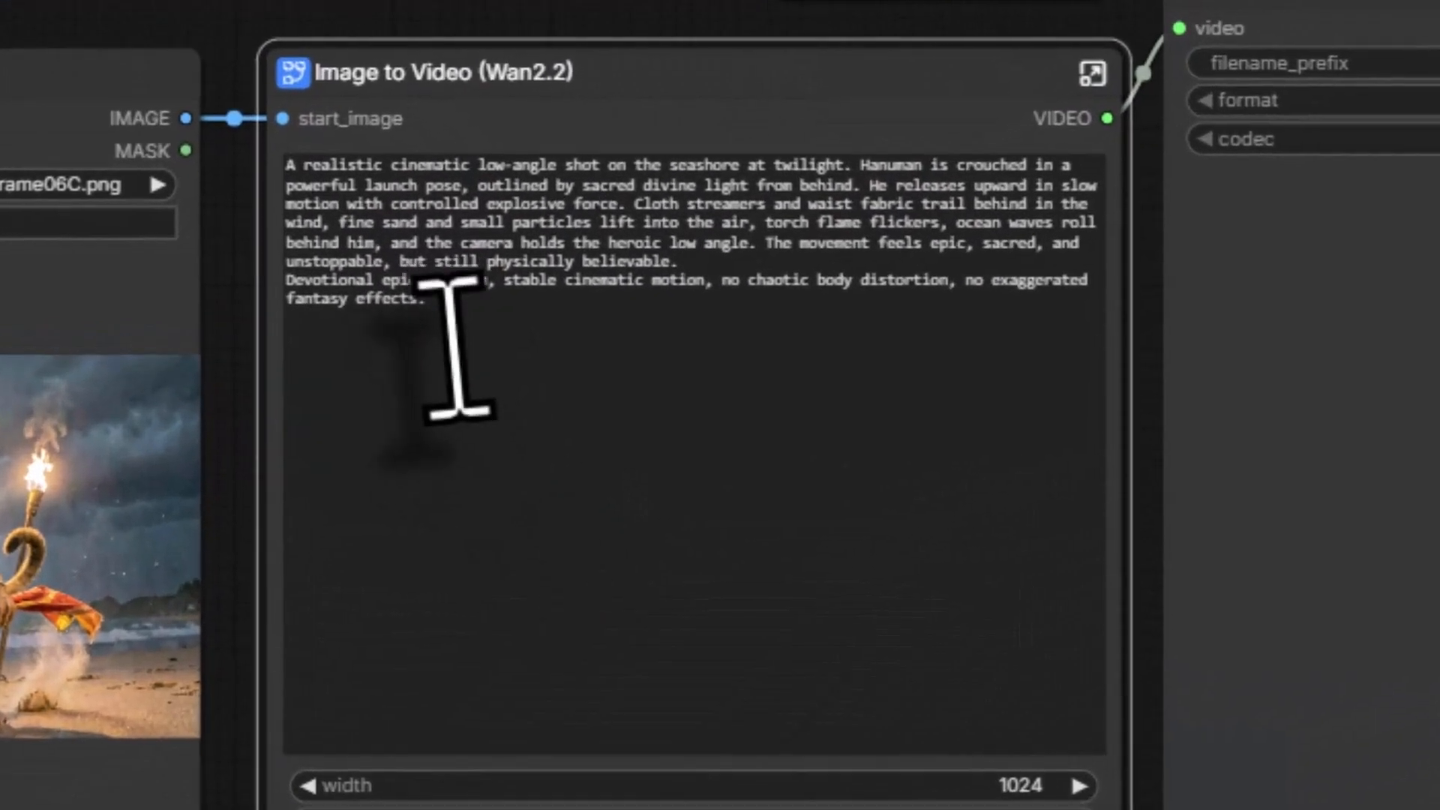
- Replace the Image to Video (Wan2.2) node's prompt with the copied Shot 07 motion prompt
click(588, 325)
key(ctrl+a)
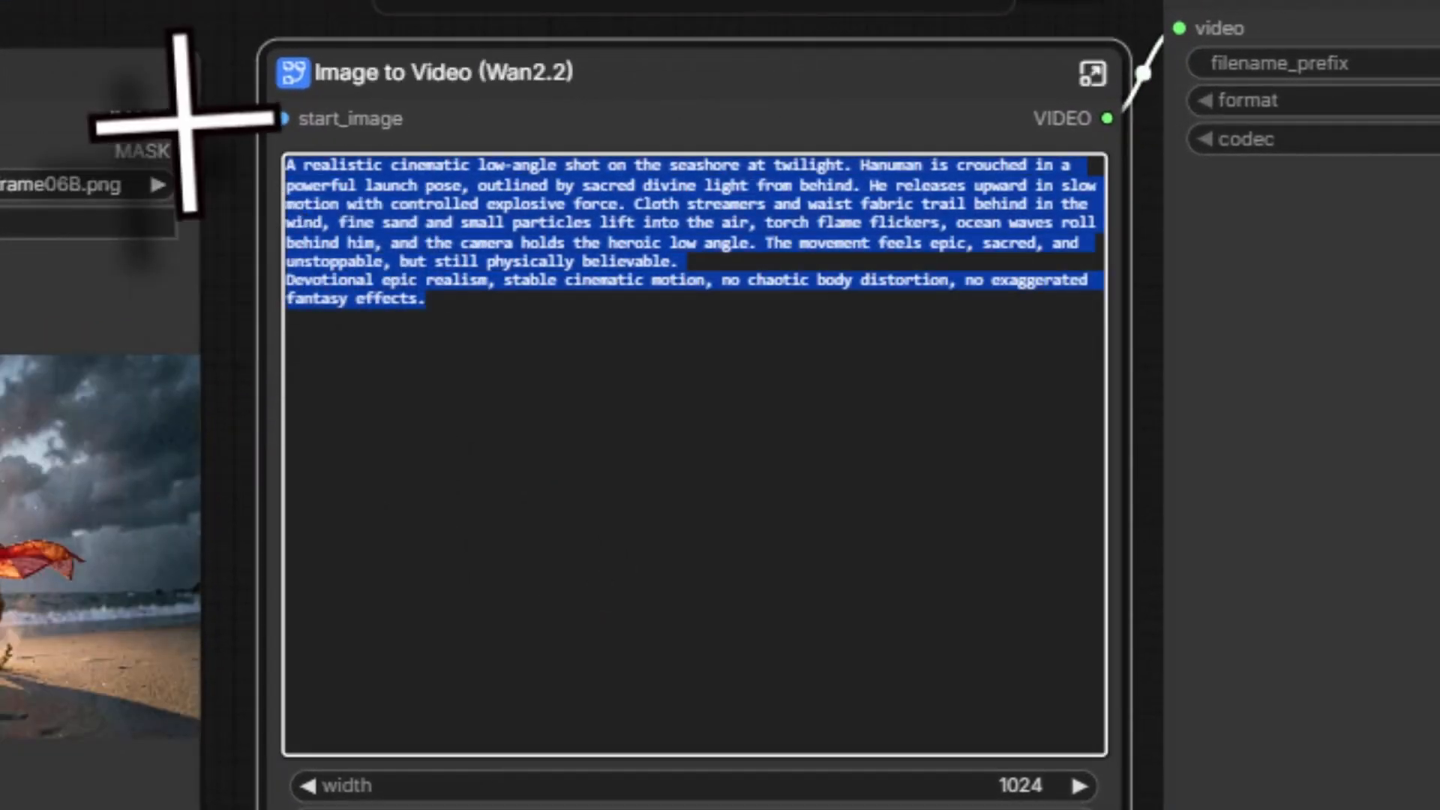
key(BackSpace)
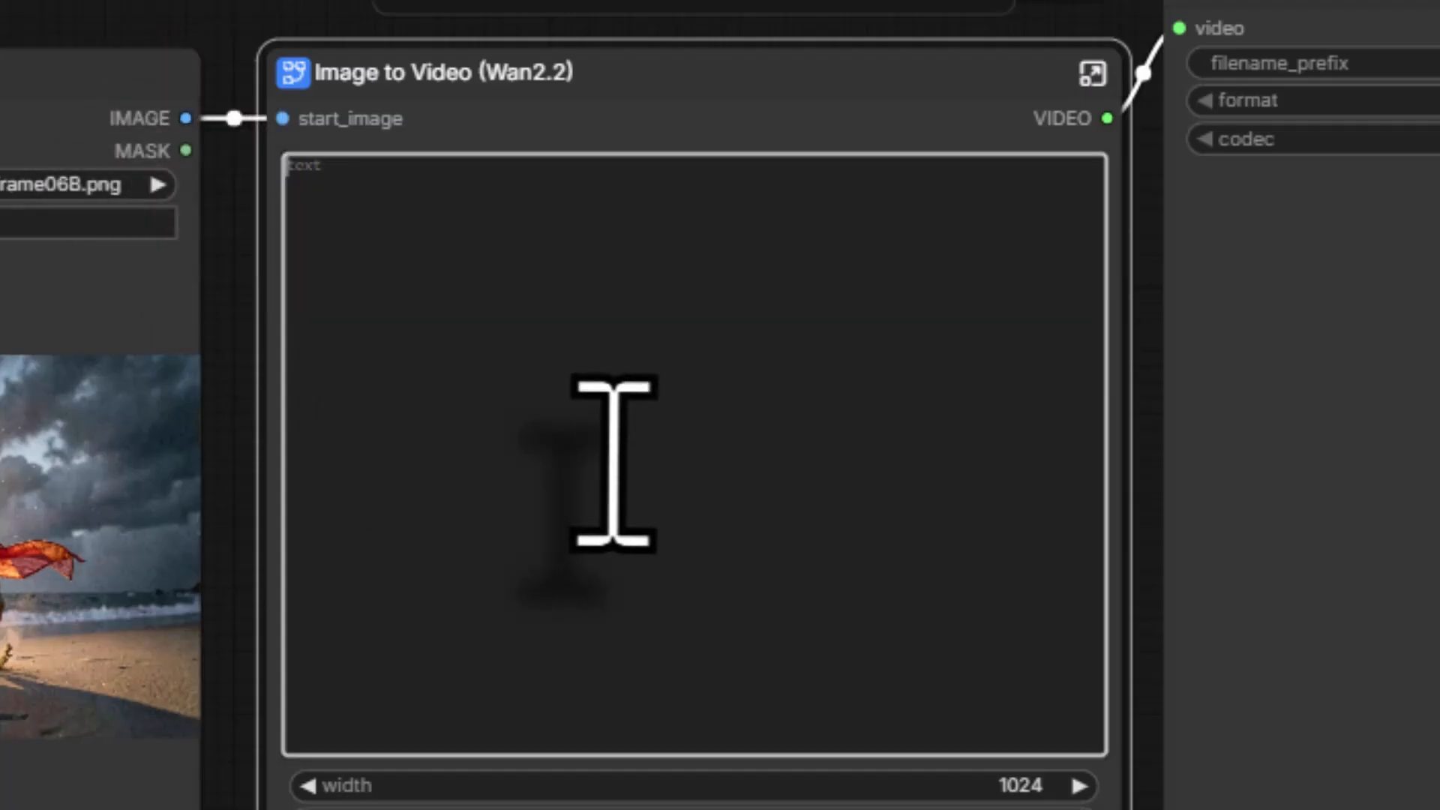
right_click(612, 465)
click(731, 753)
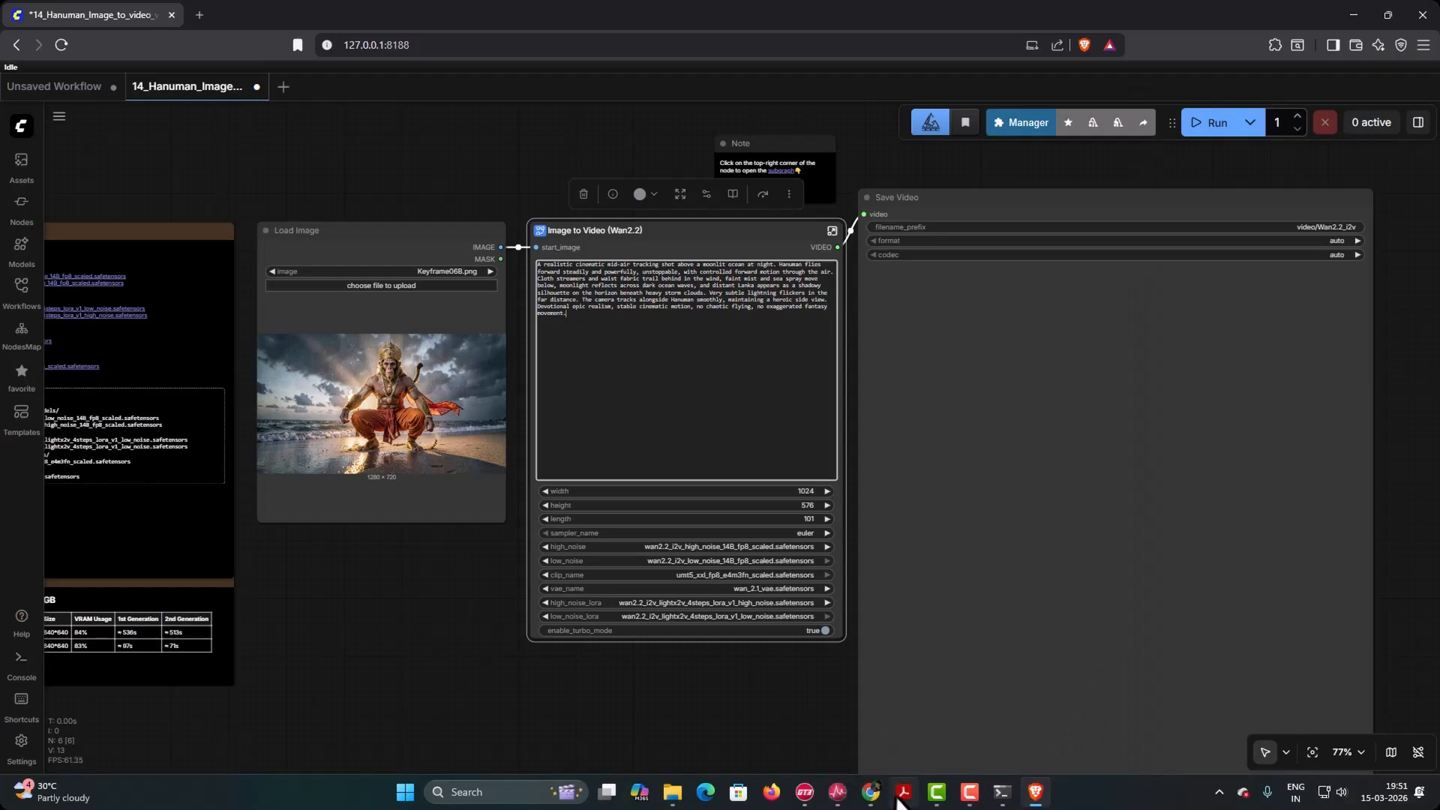
- Copy the Shot 07 negative prompt from the video shots generation PDF in Acrobat and switch back to ComfyUI
mouse_move(902, 803)
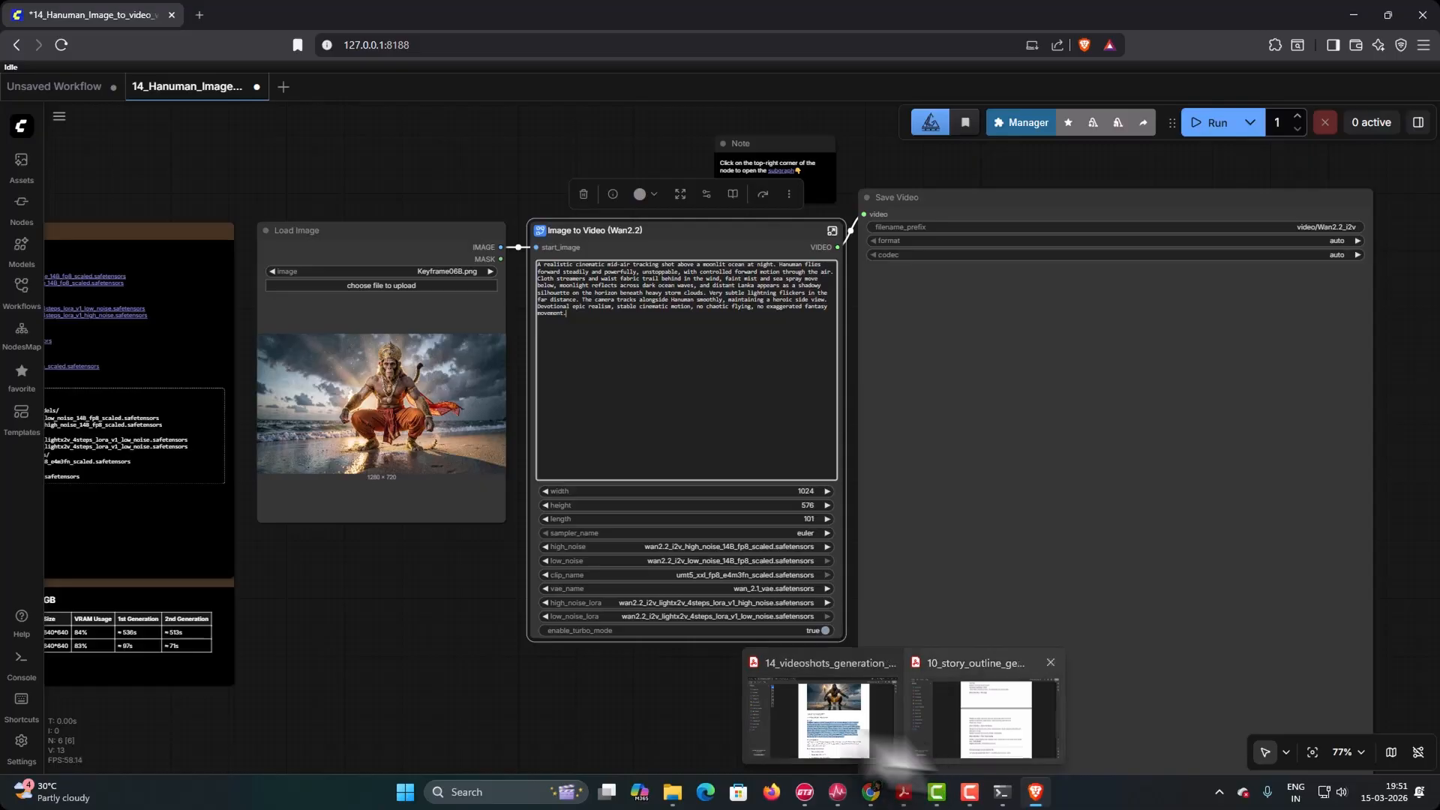
click(904, 739)
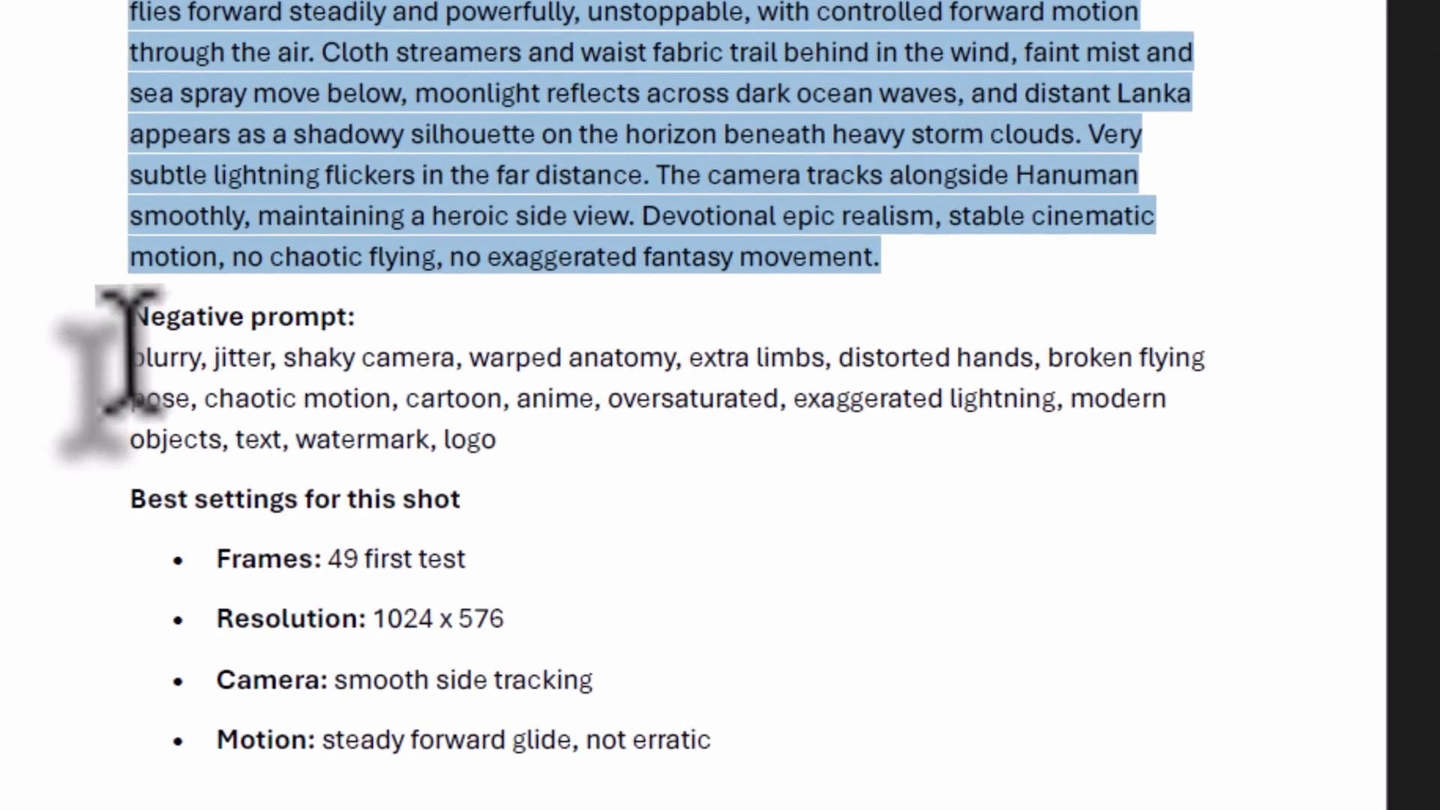
drag(570, 608, 739, 650)
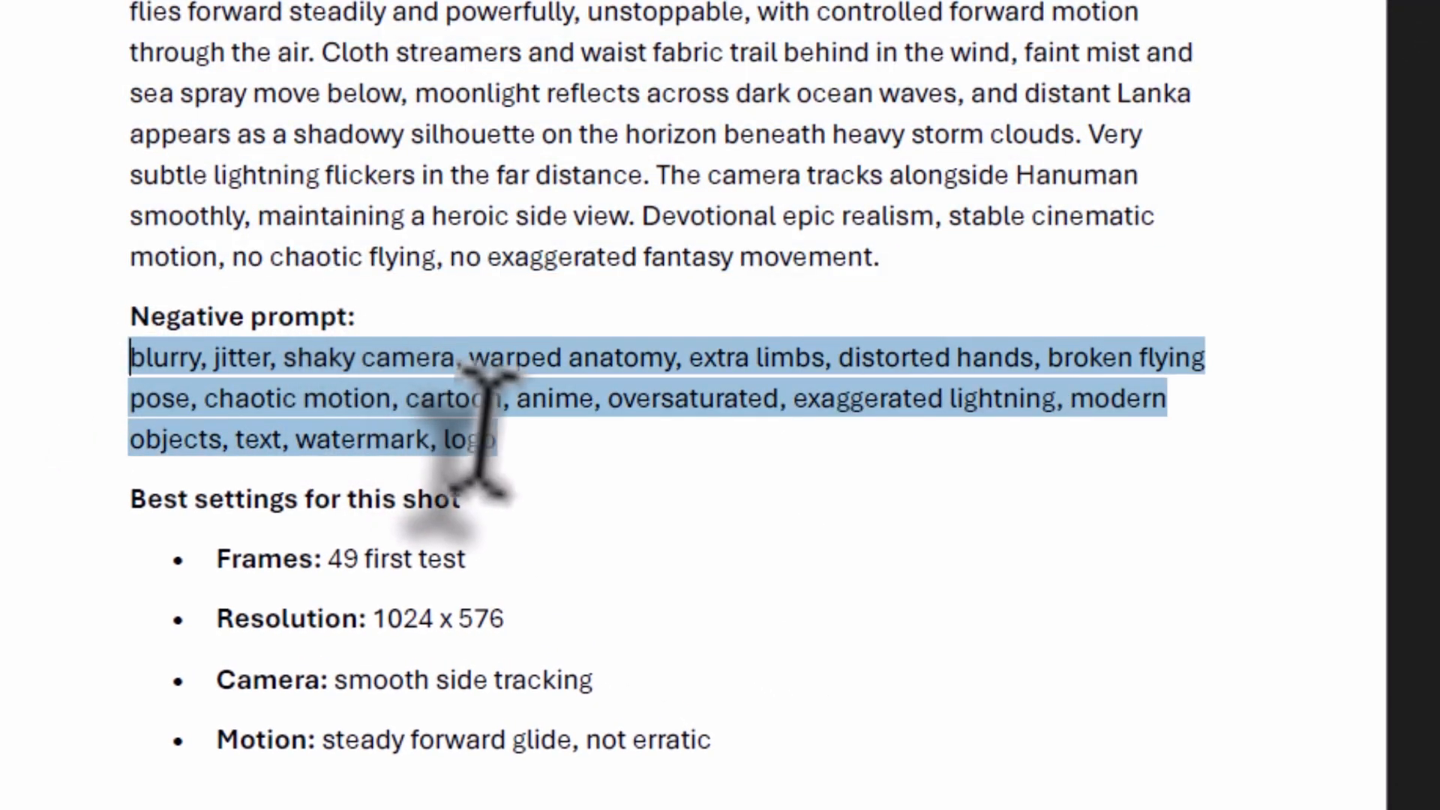
right_click(414, 407)
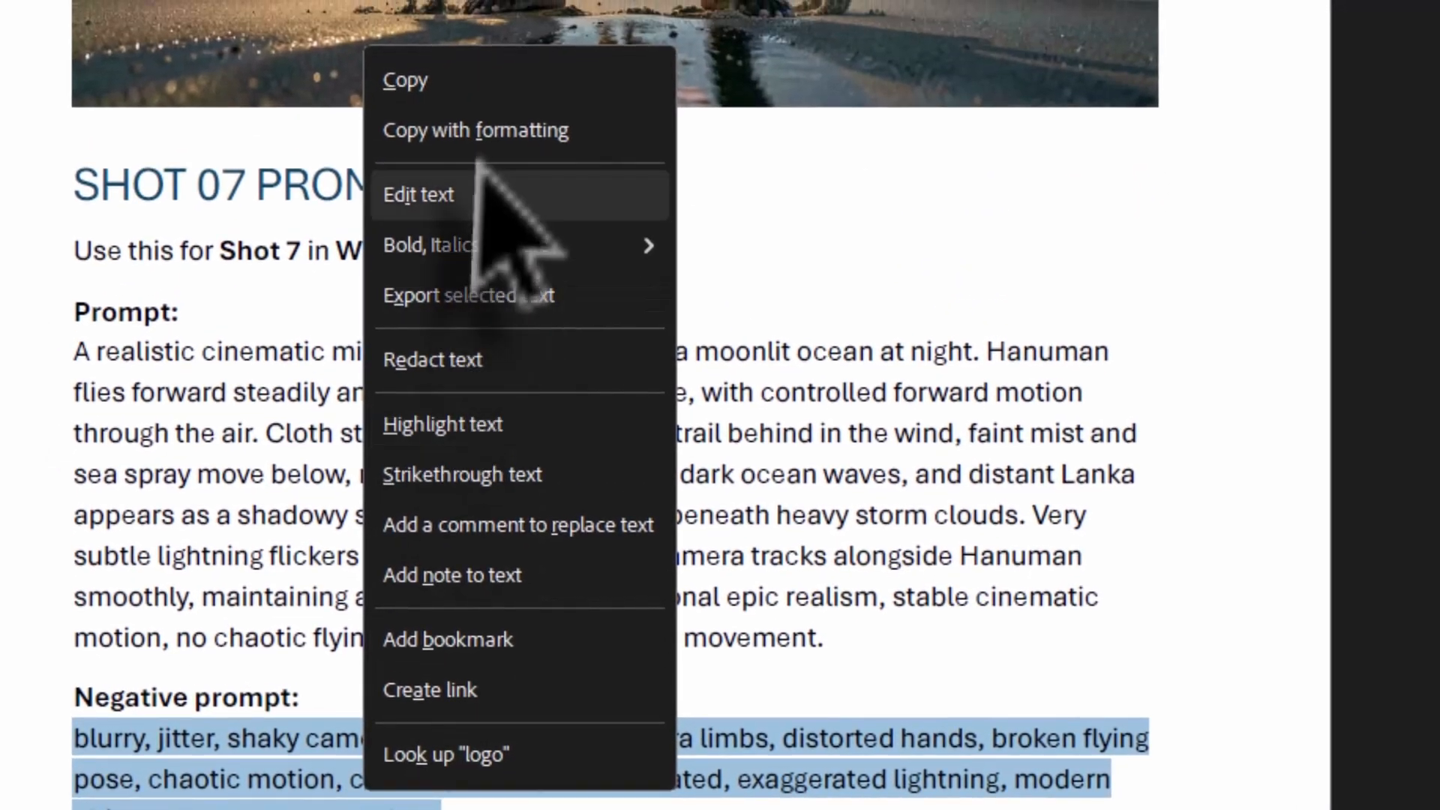
click(447, 83)
click(1036, 794)
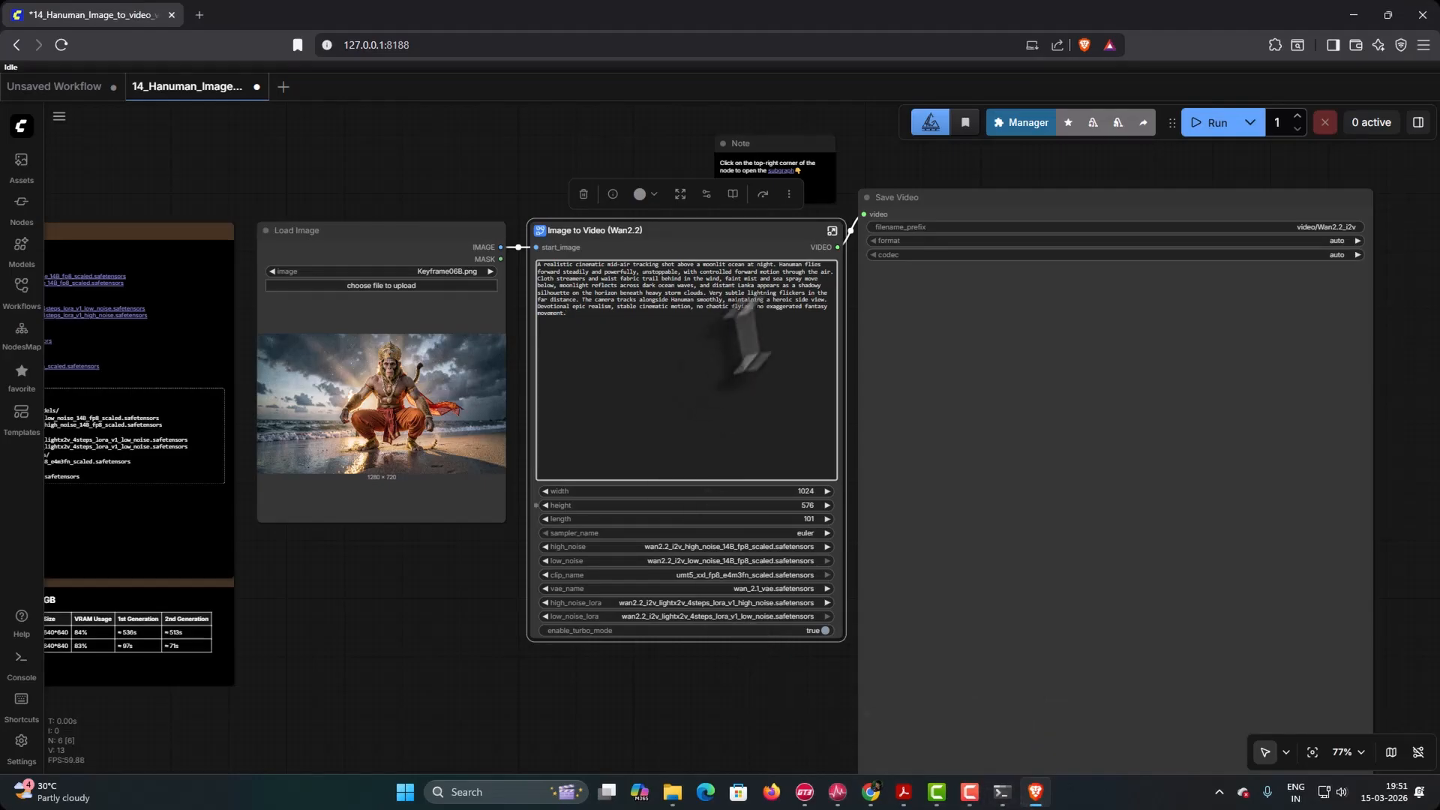
- Replace the text in the subgraph's CLIP Text Encode (Negative Prompt) node with the Shot 07 negative prompt and return to the main workflow
click(835, 230)
click(643, 617)
key(ctrl+a)
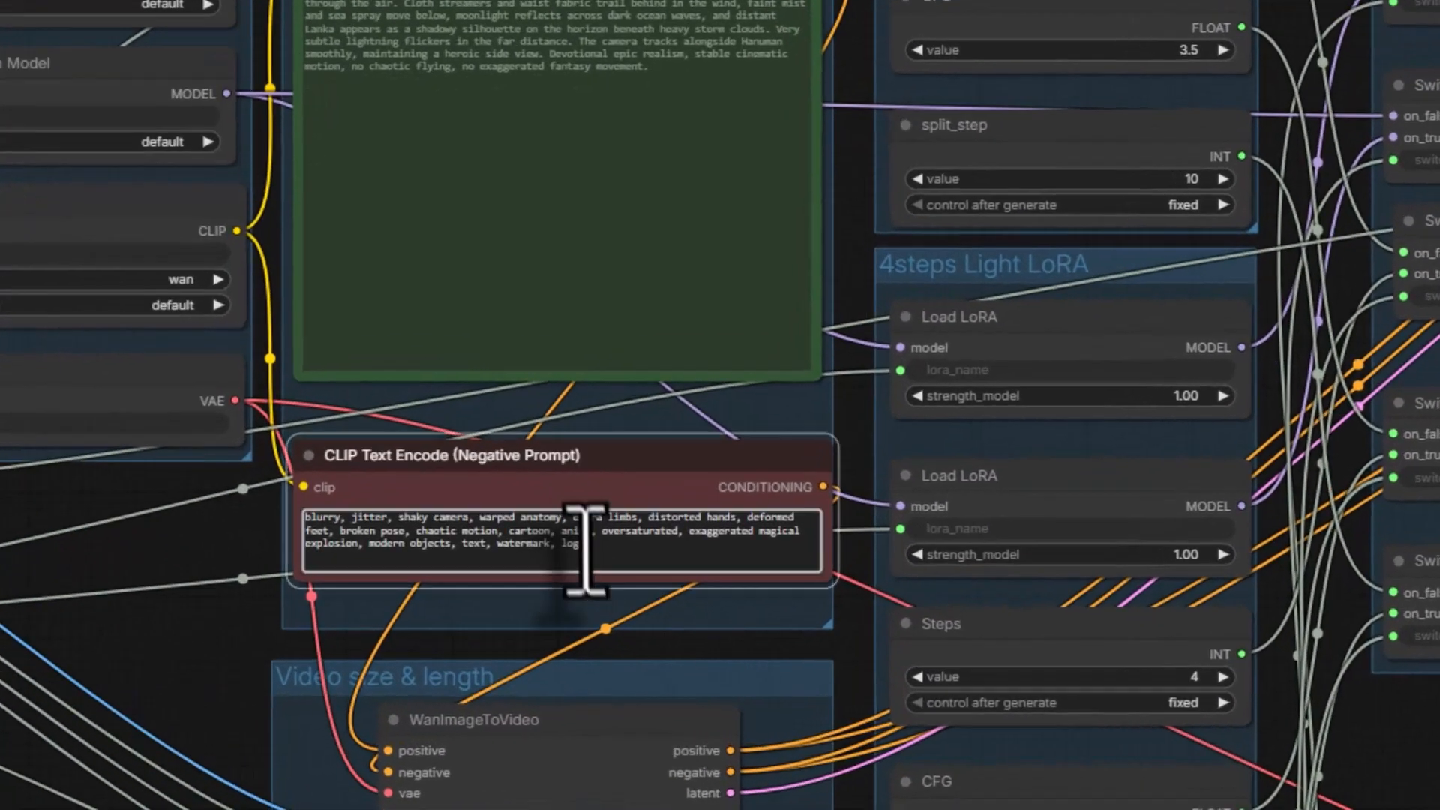
key(BackSpace)
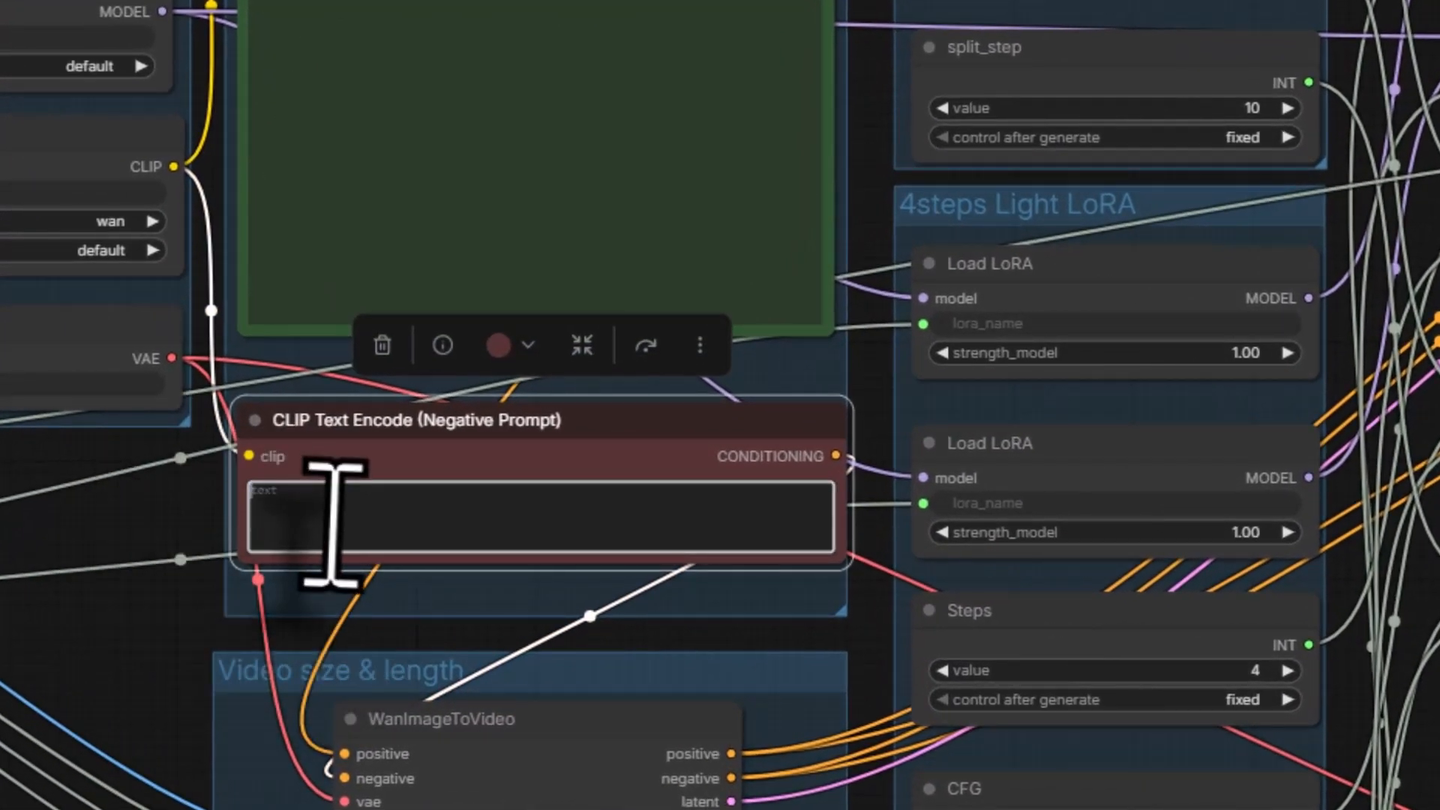
right_click(322, 542)
click(431, 129)
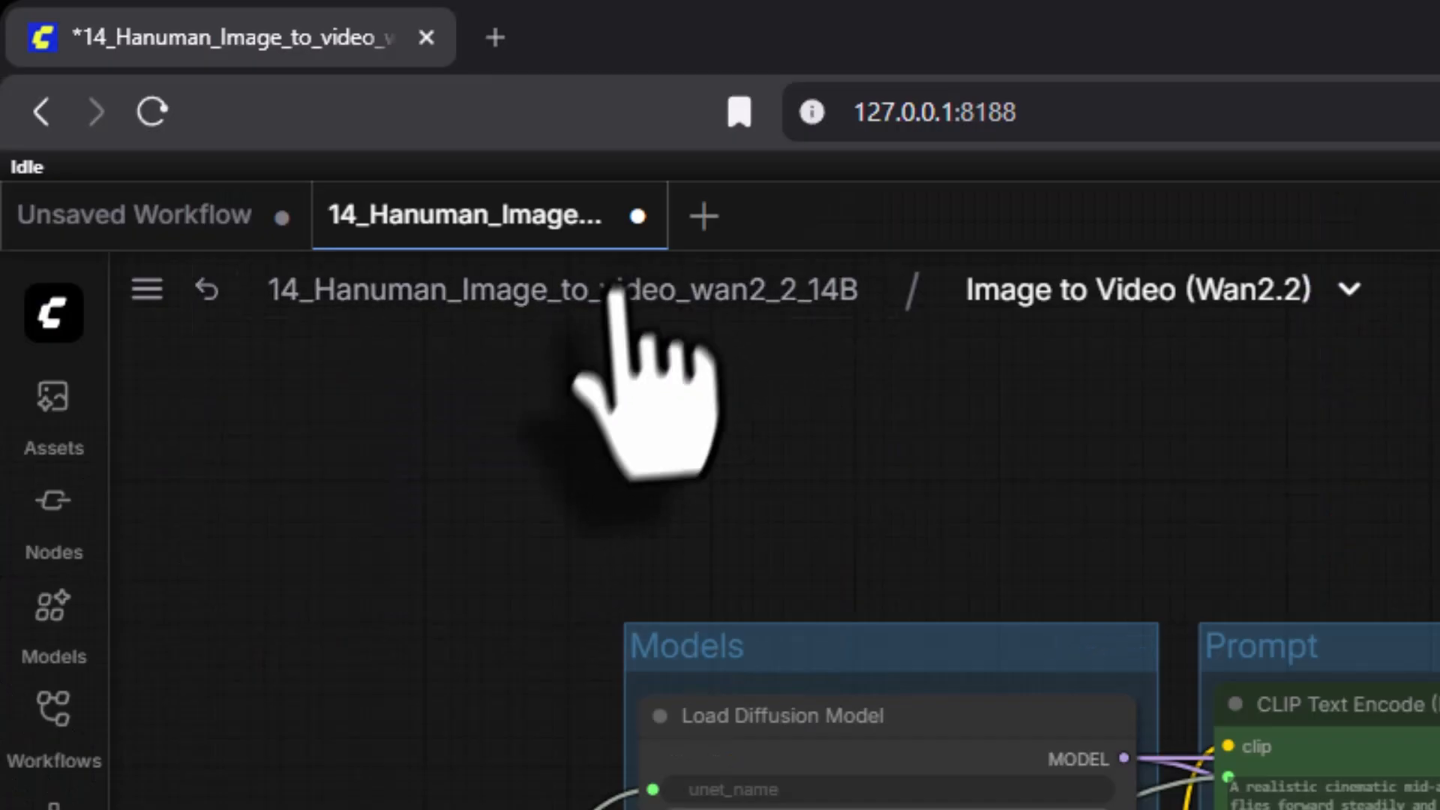
click(602, 285)
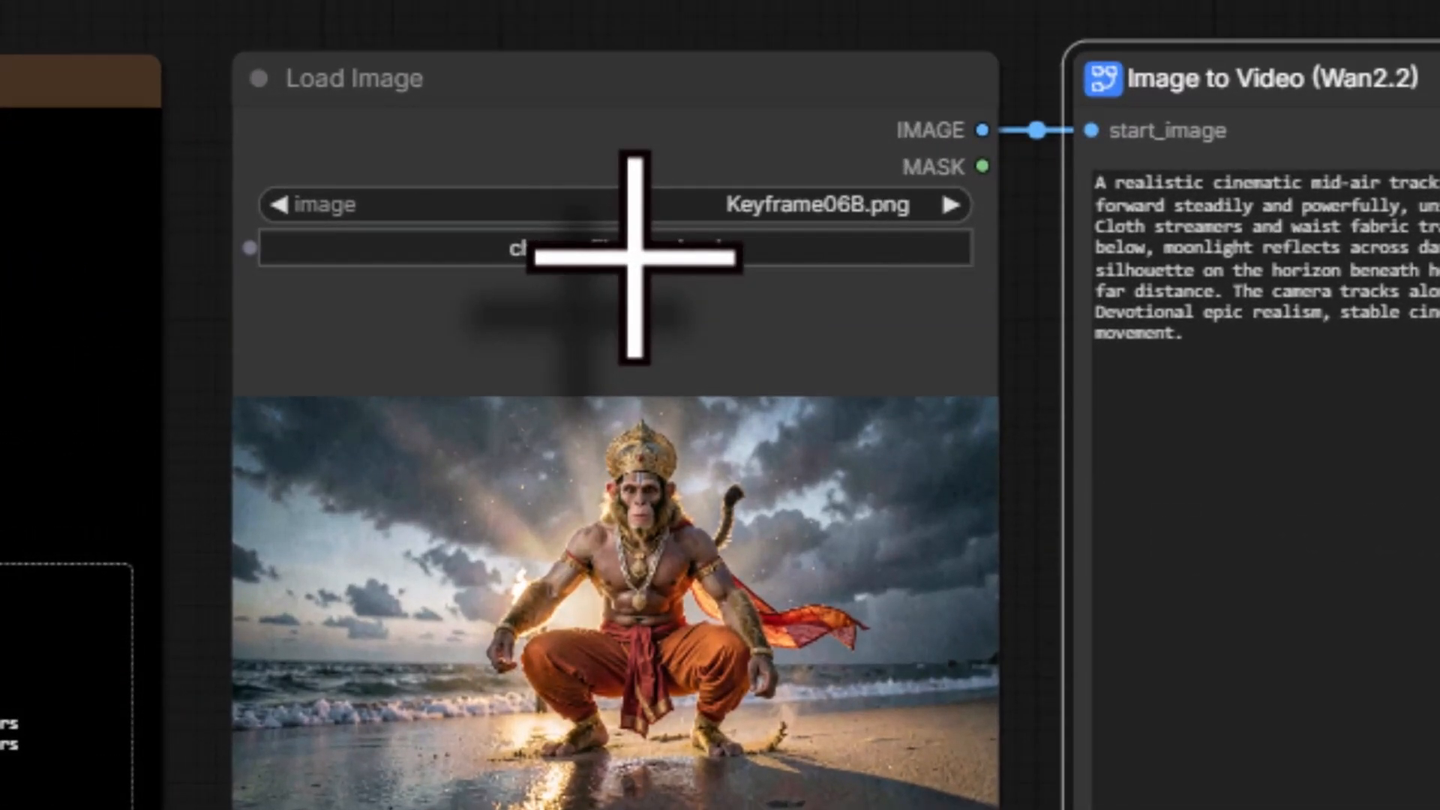
- Load Keyframe07A.png into the Load Image node and play the Wan2.2_i2v_00019_ clip in Media Player, closing it when finished
click(634, 257)
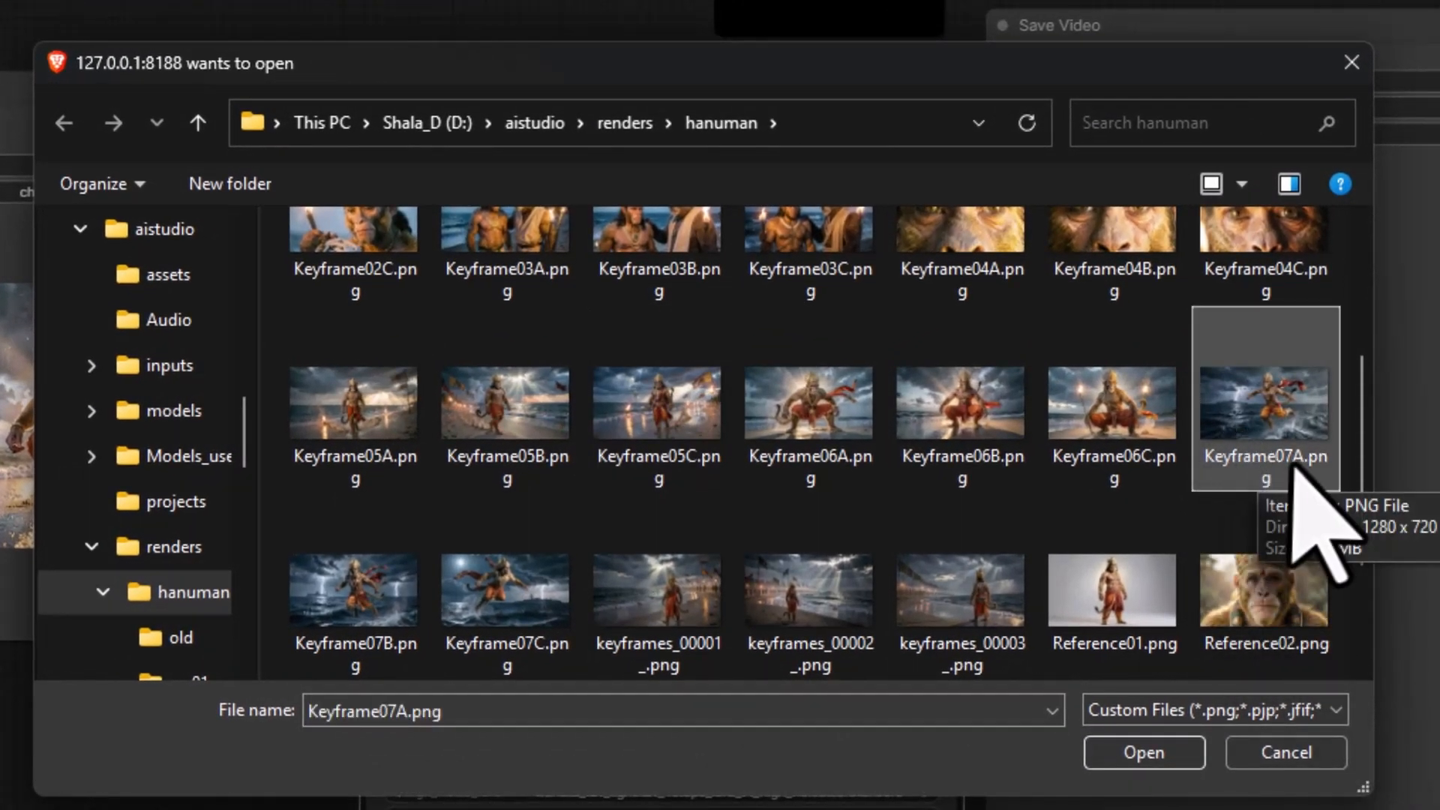
click(1164, 764)
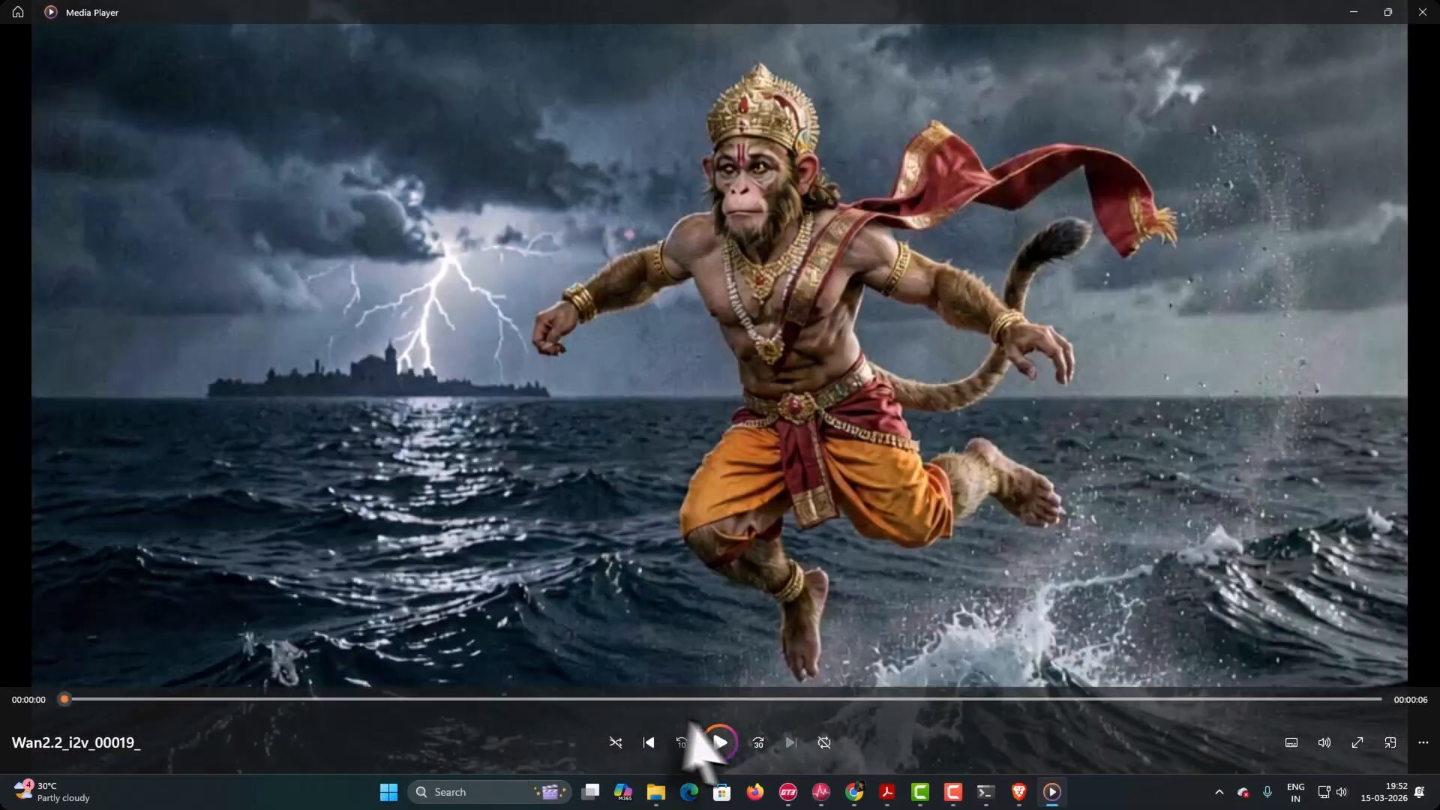
click(718, 743)
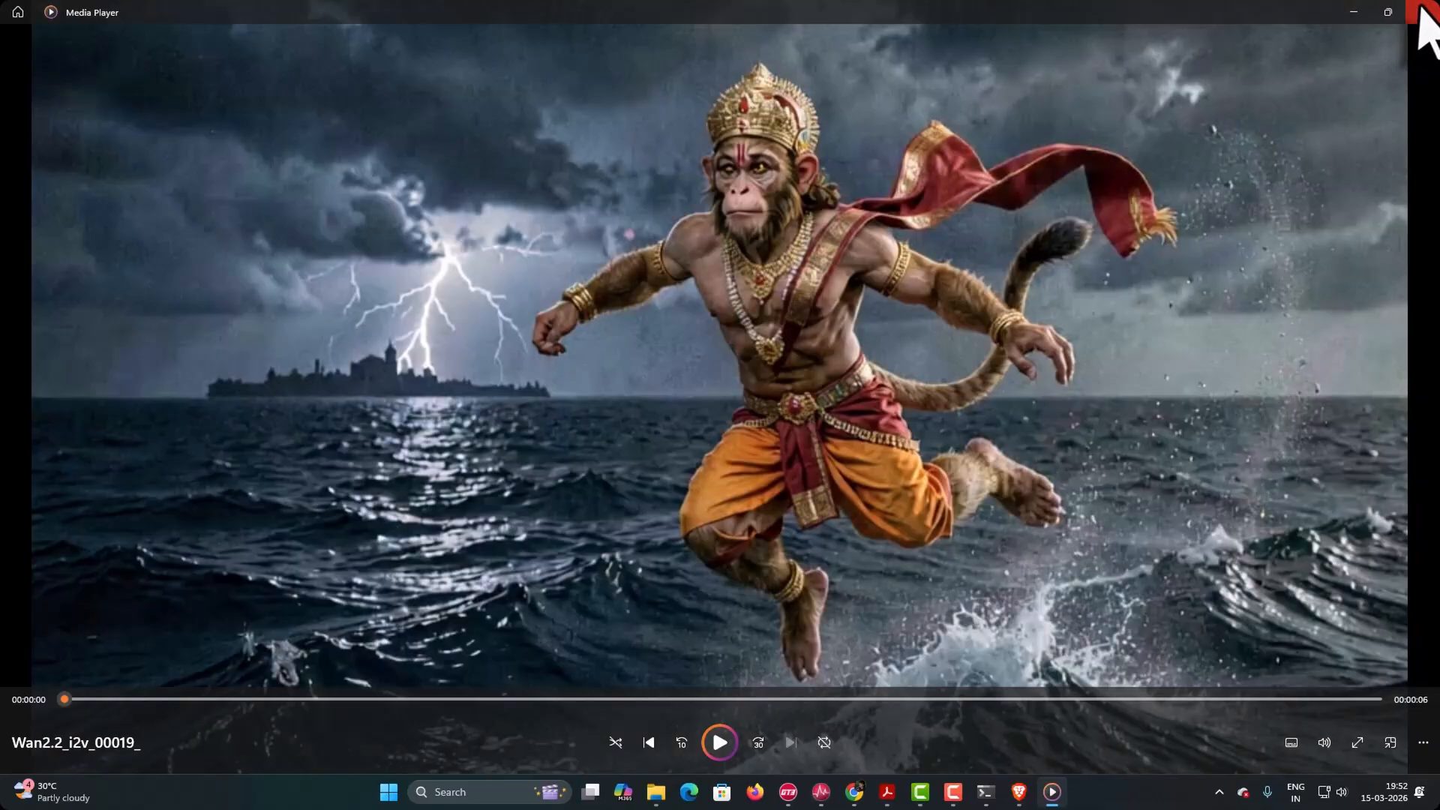
click(1421, 9)
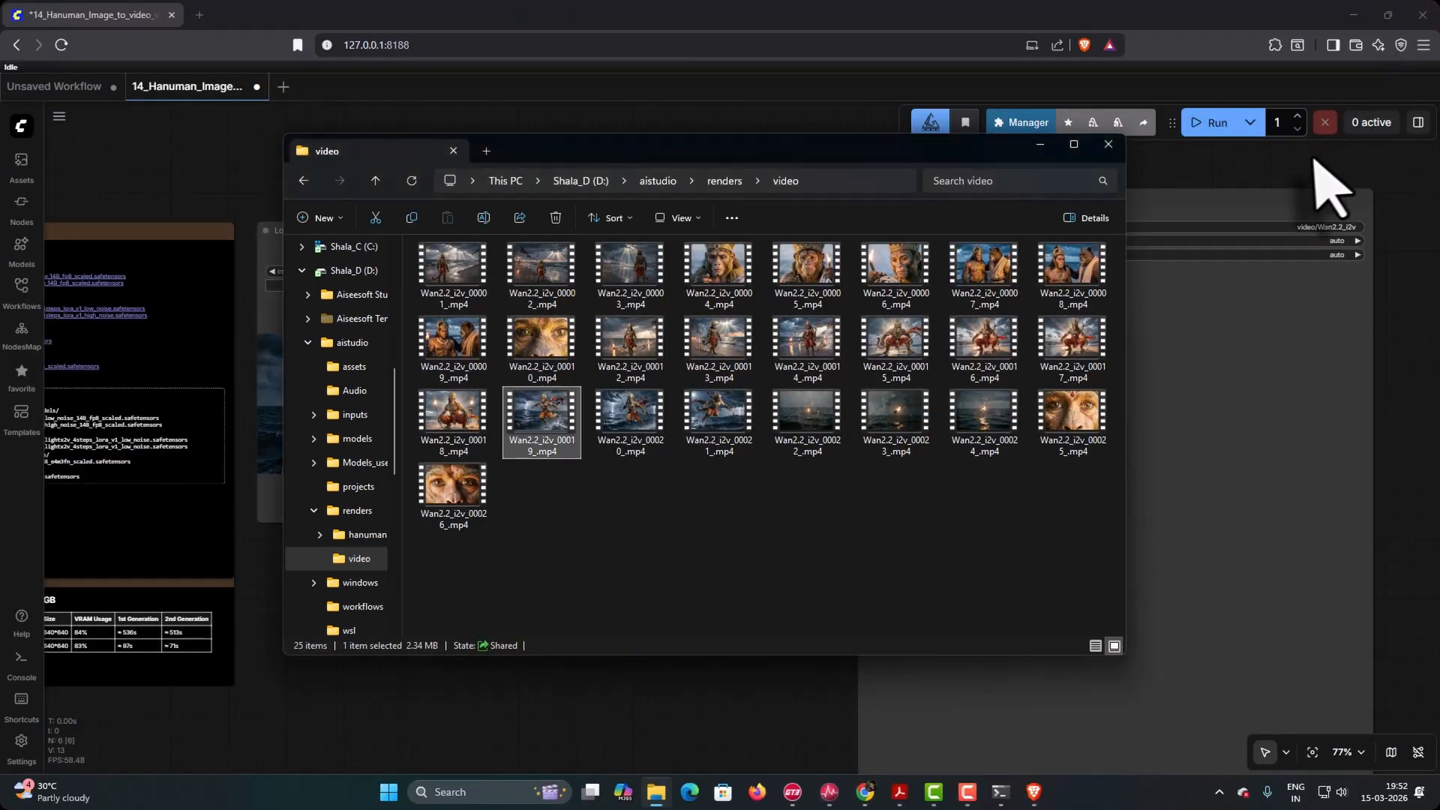
- Load Keyframe07B.png into the Load Image node in ComfyUI and view the Wan2.2_i2v_00020_ clip in Media Player, closing it when finished
click(545, 18)
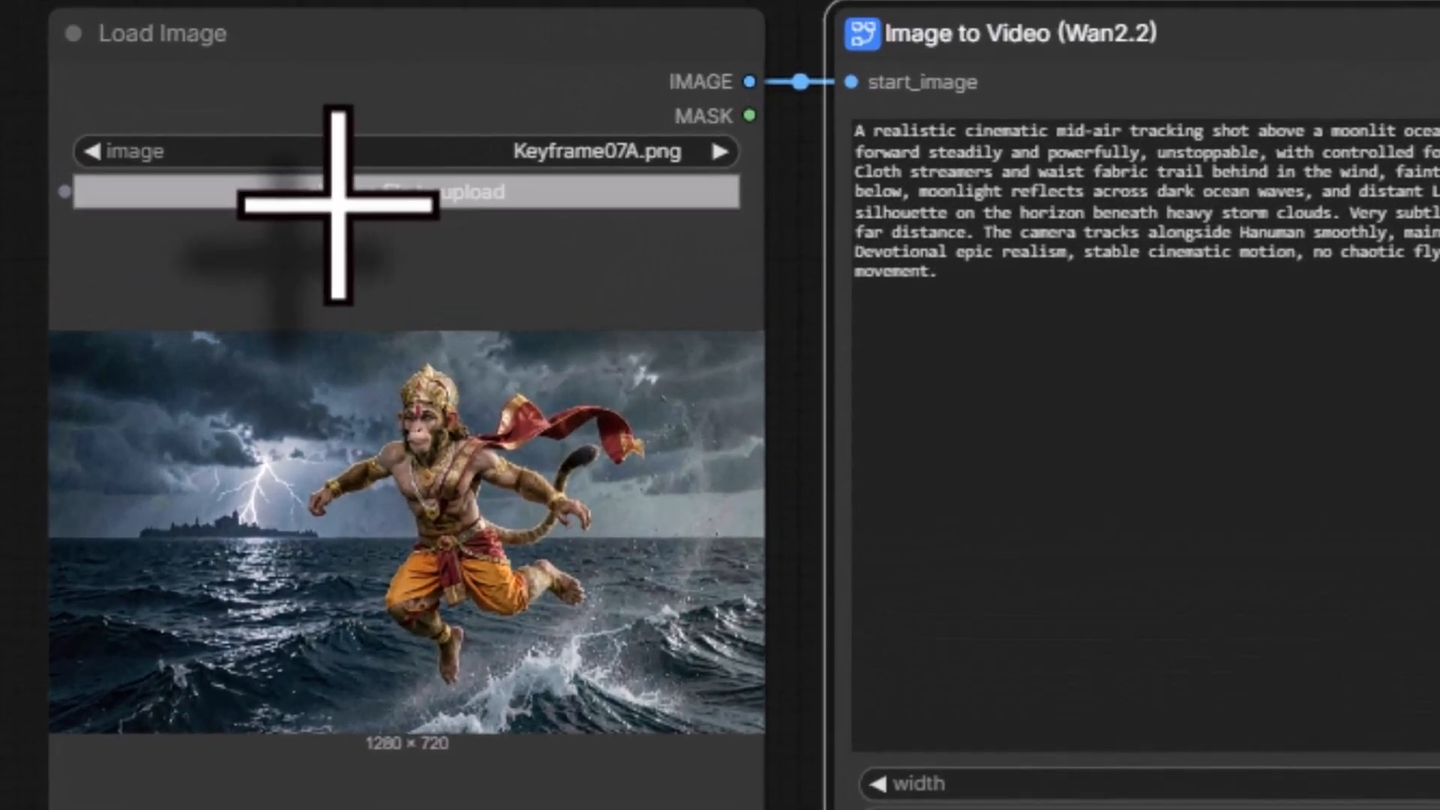
click(356, 287)
scroll(1322, 705, down, 2)
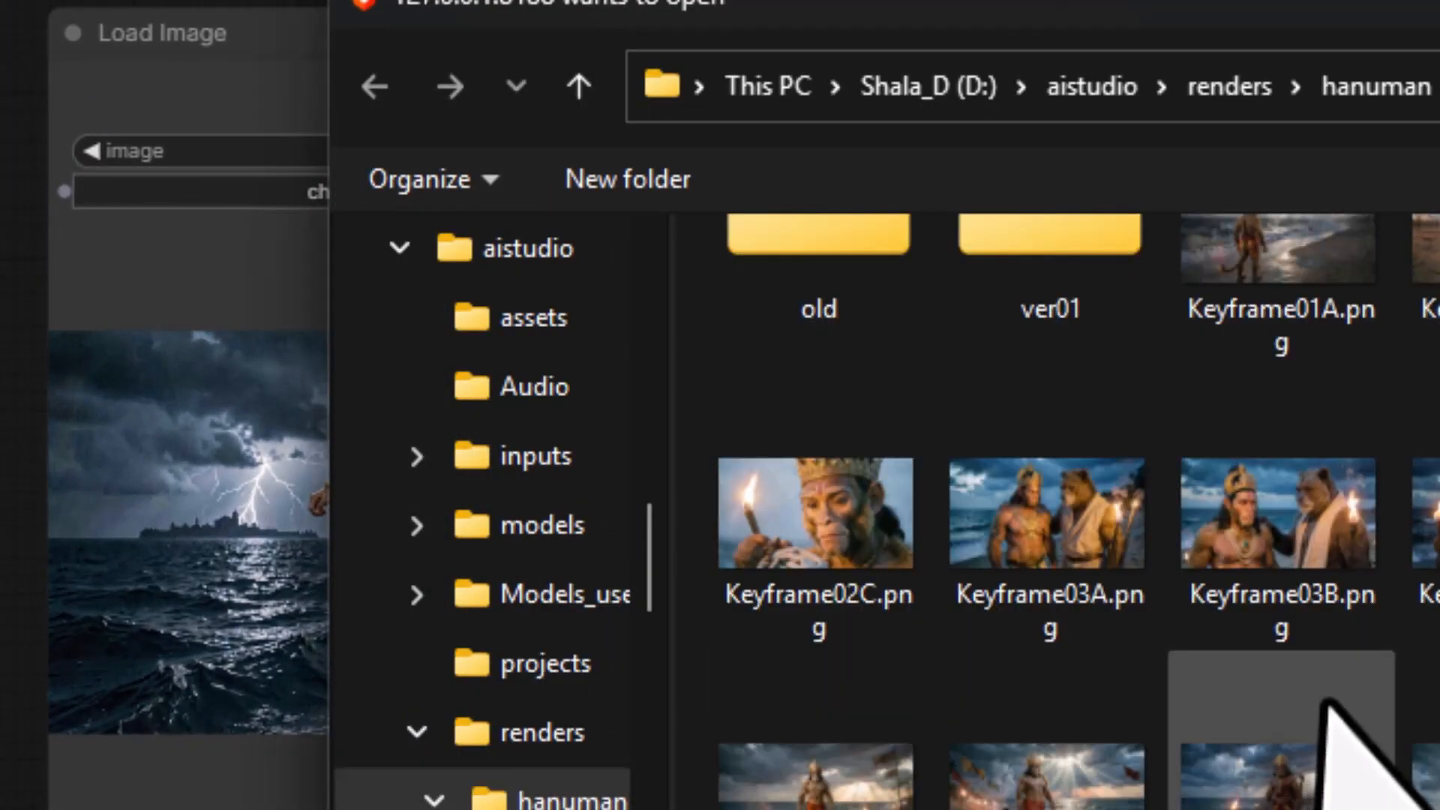
scroll(1326, 709, down, 2)
click(825, 769)
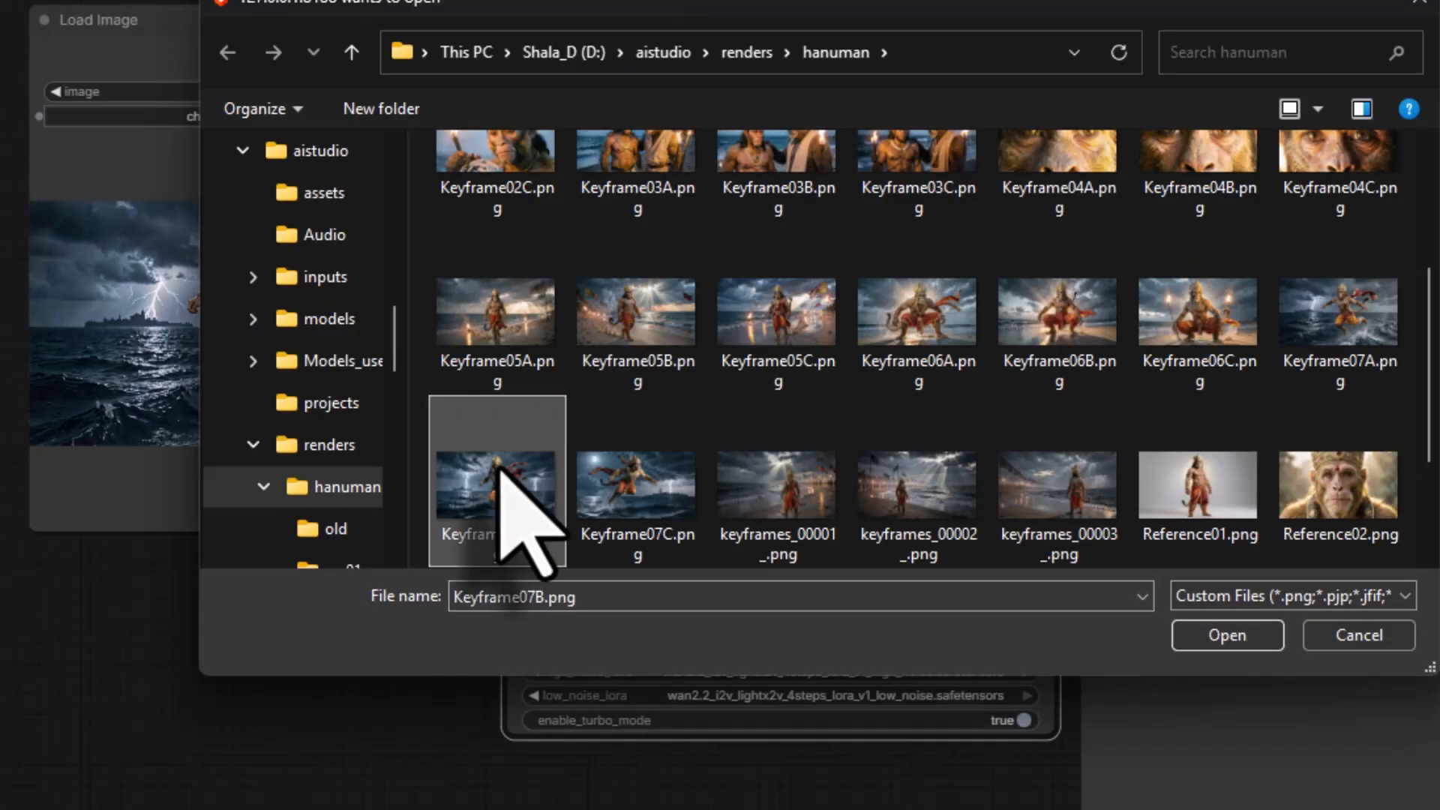
double_click(499, 473)
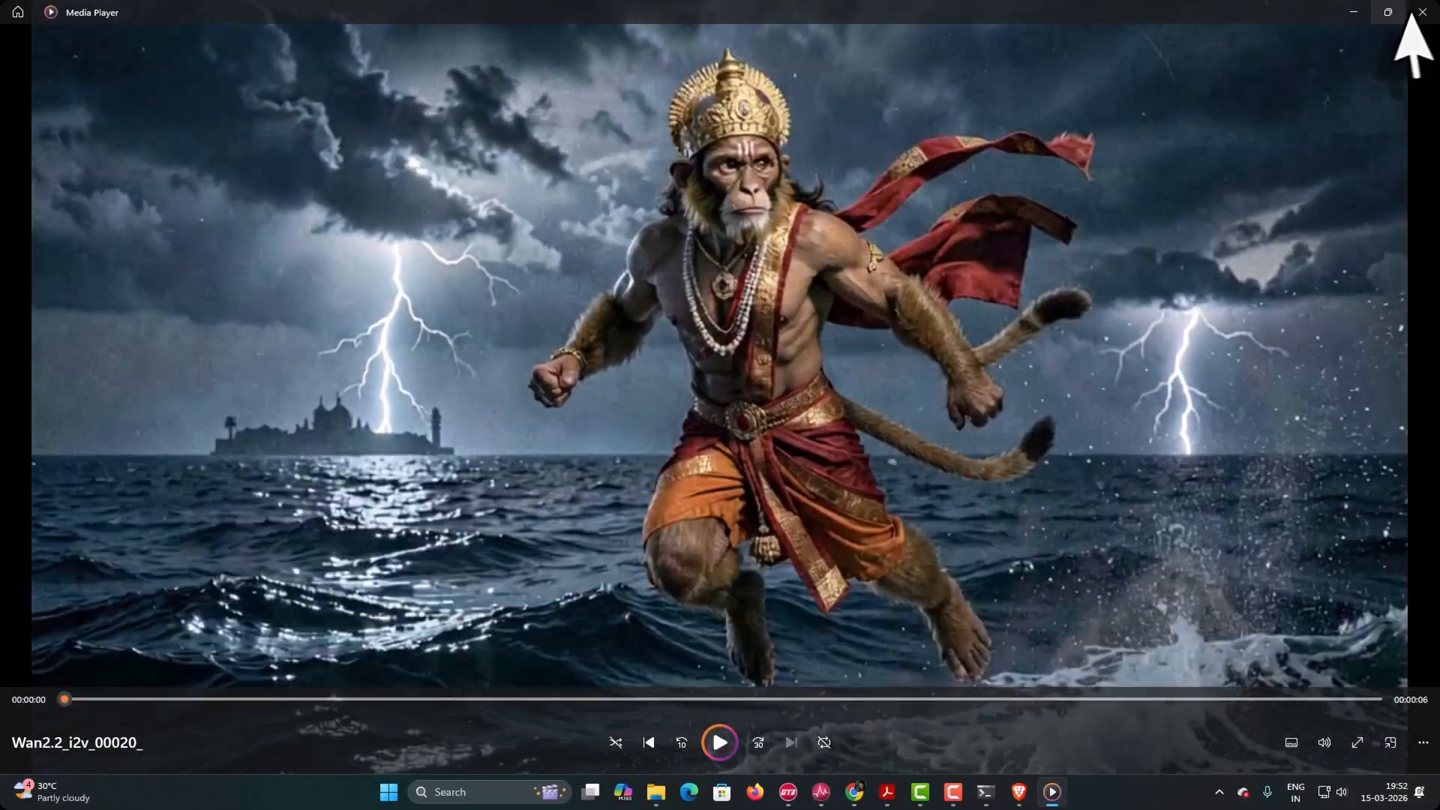
click(1423, 12)
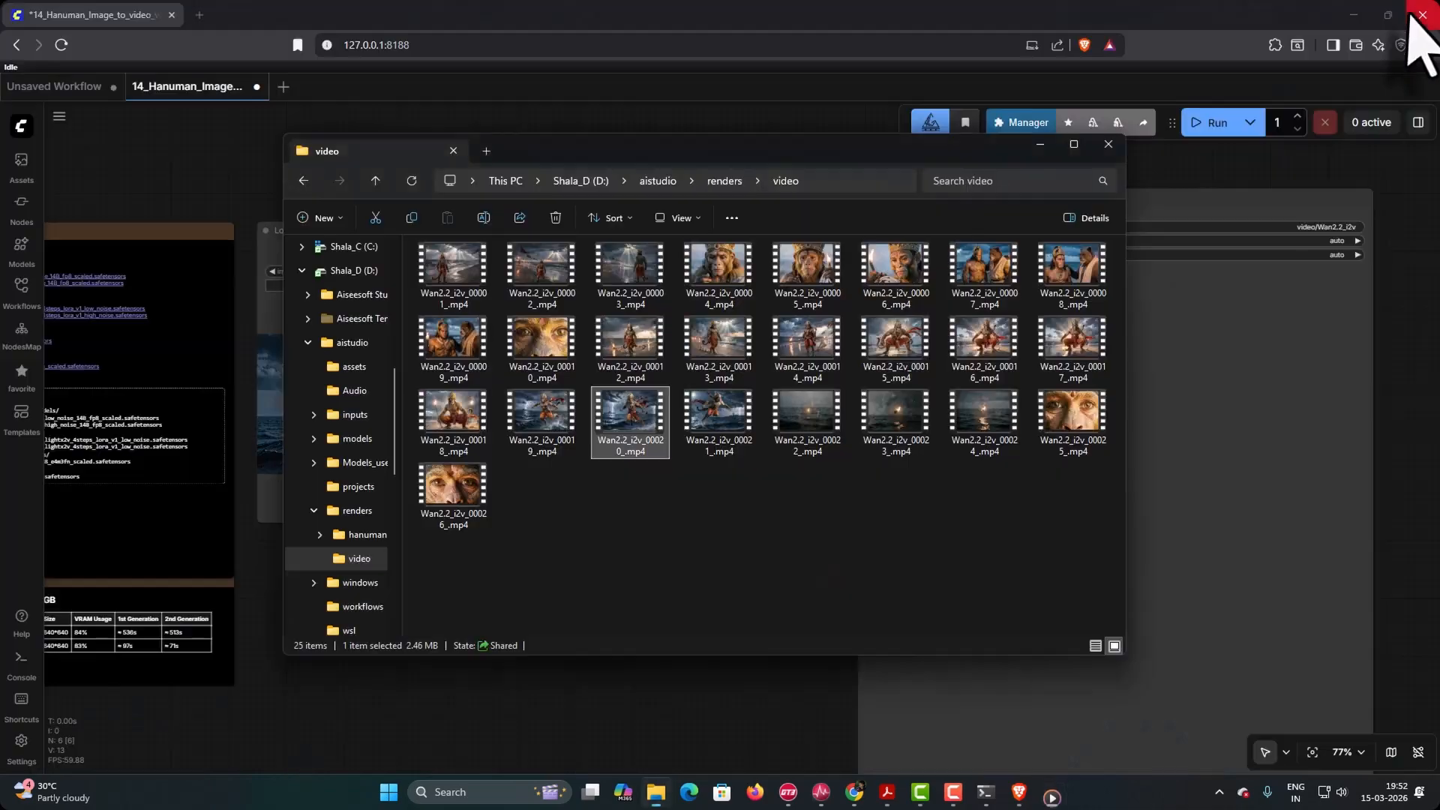
- Load Keyframe07C.png from the hanuman folder into the Load Image node and view the Wan2.2_i2v_00021_ clip, closing the player when finished
click(619, 18)
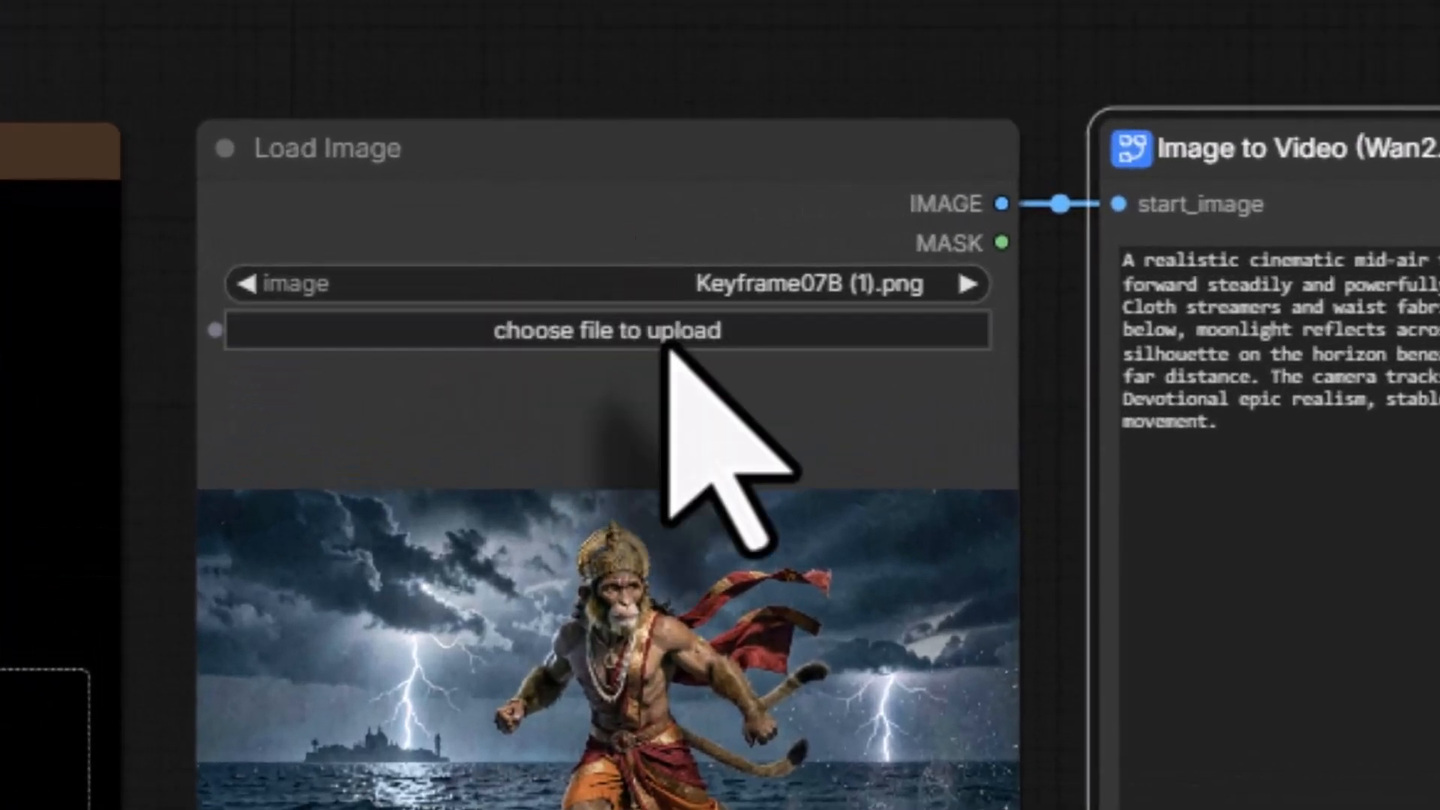
click(399, 285)
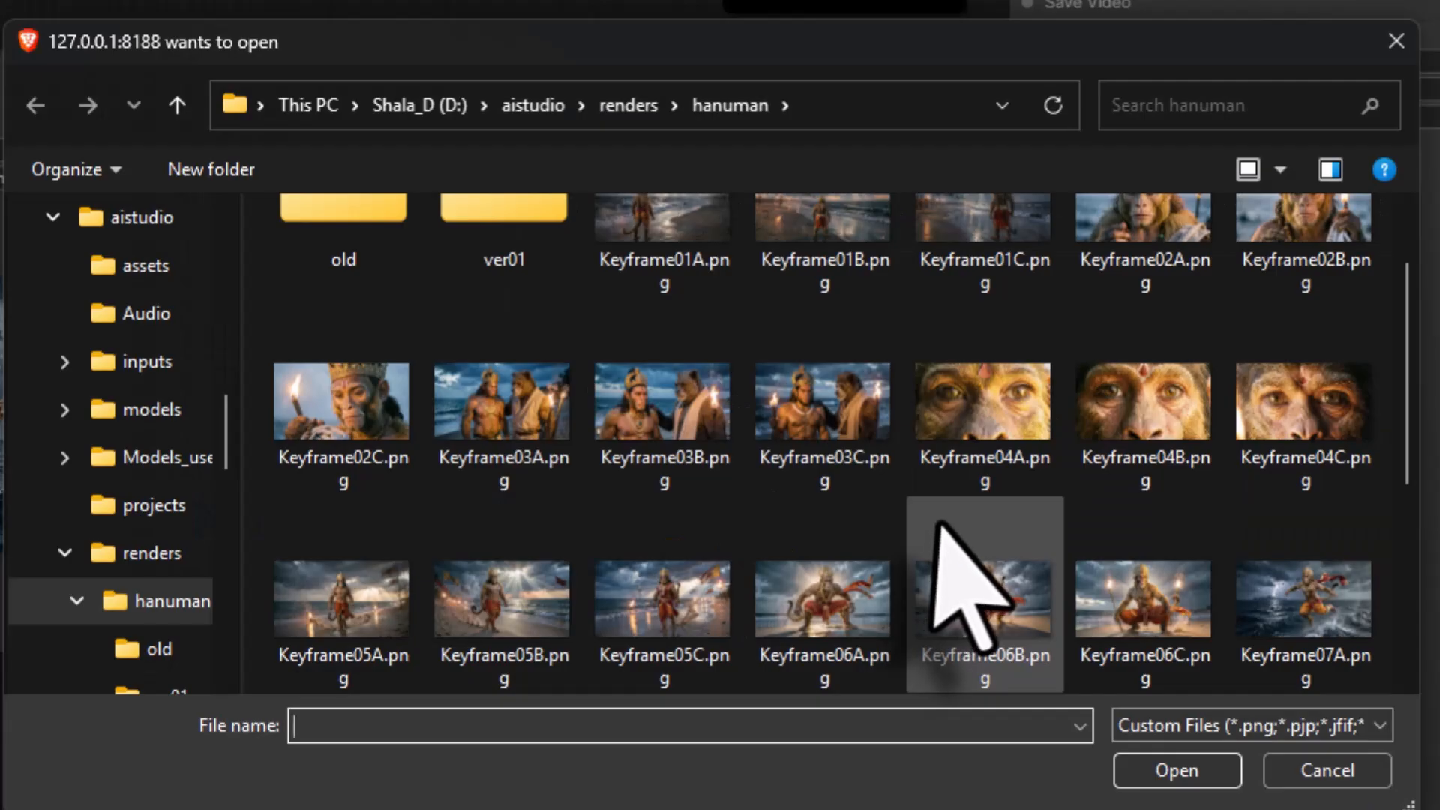
scroll(964, 581, down, 3)
click(534, 630)
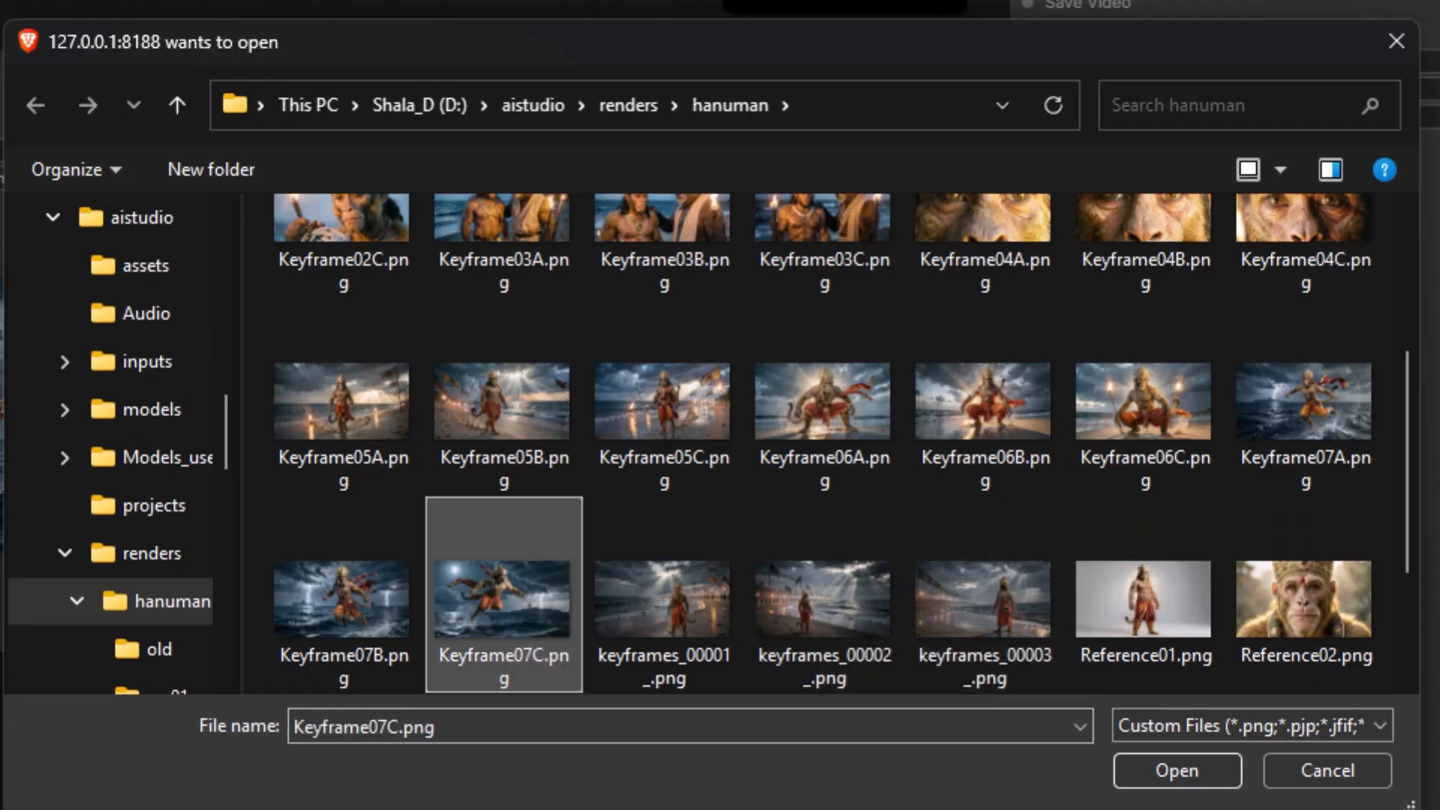
click(1171, 773)
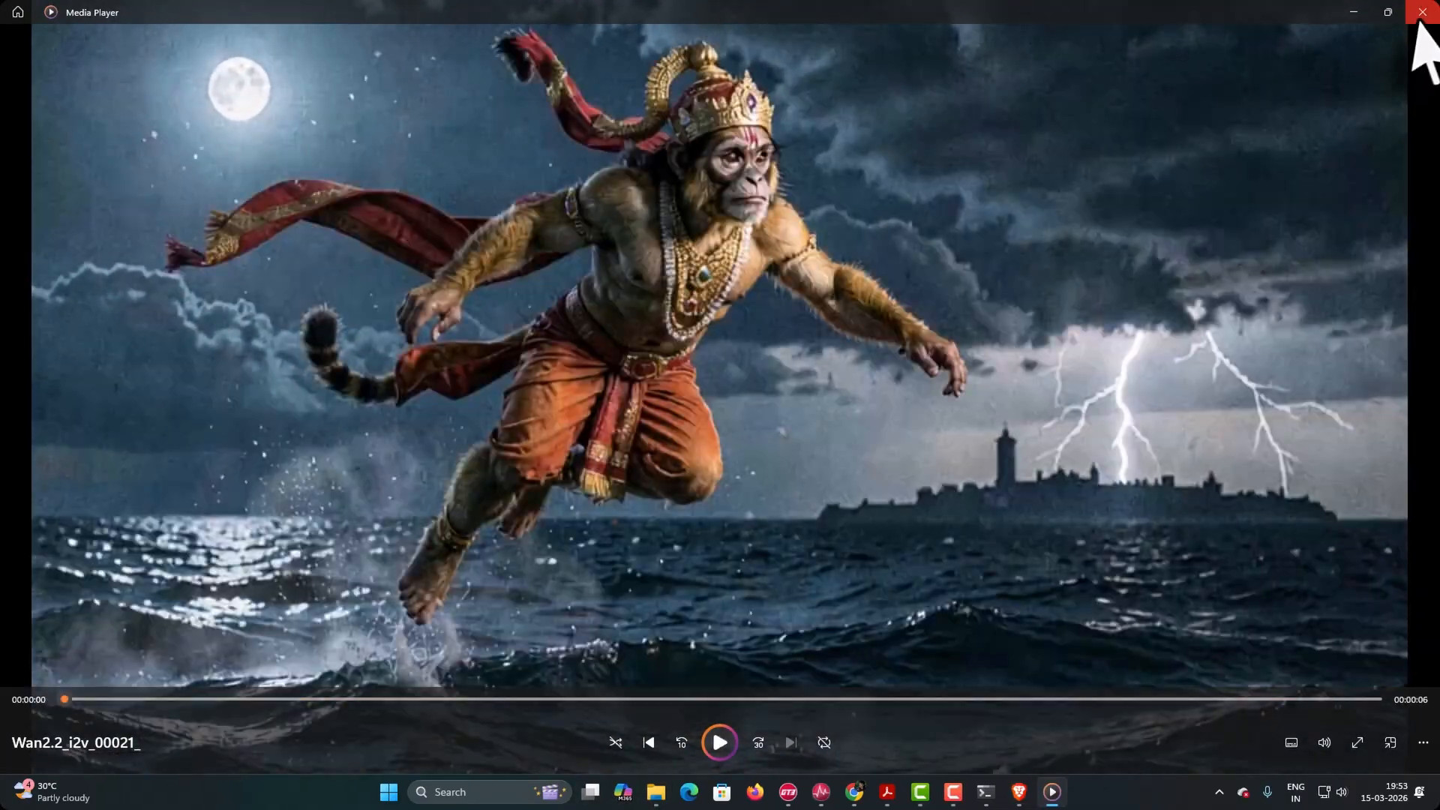
click(1418, 18)
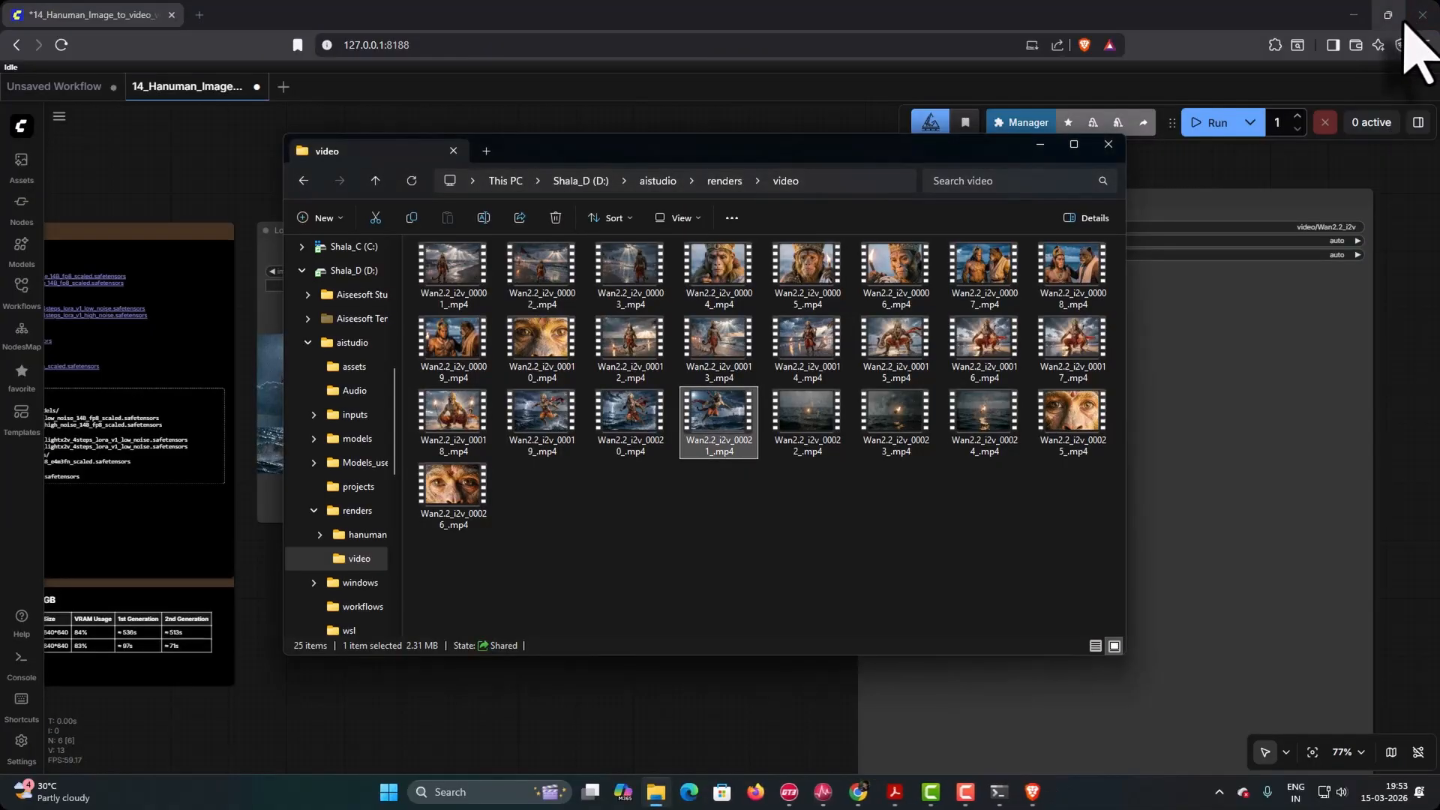
- Switch to Acrobat, review the story outline's Shot 8, and copy the Shot 8 prompt from the video shots generation PDF
mouse_move(904, 794)
click(956, 758)
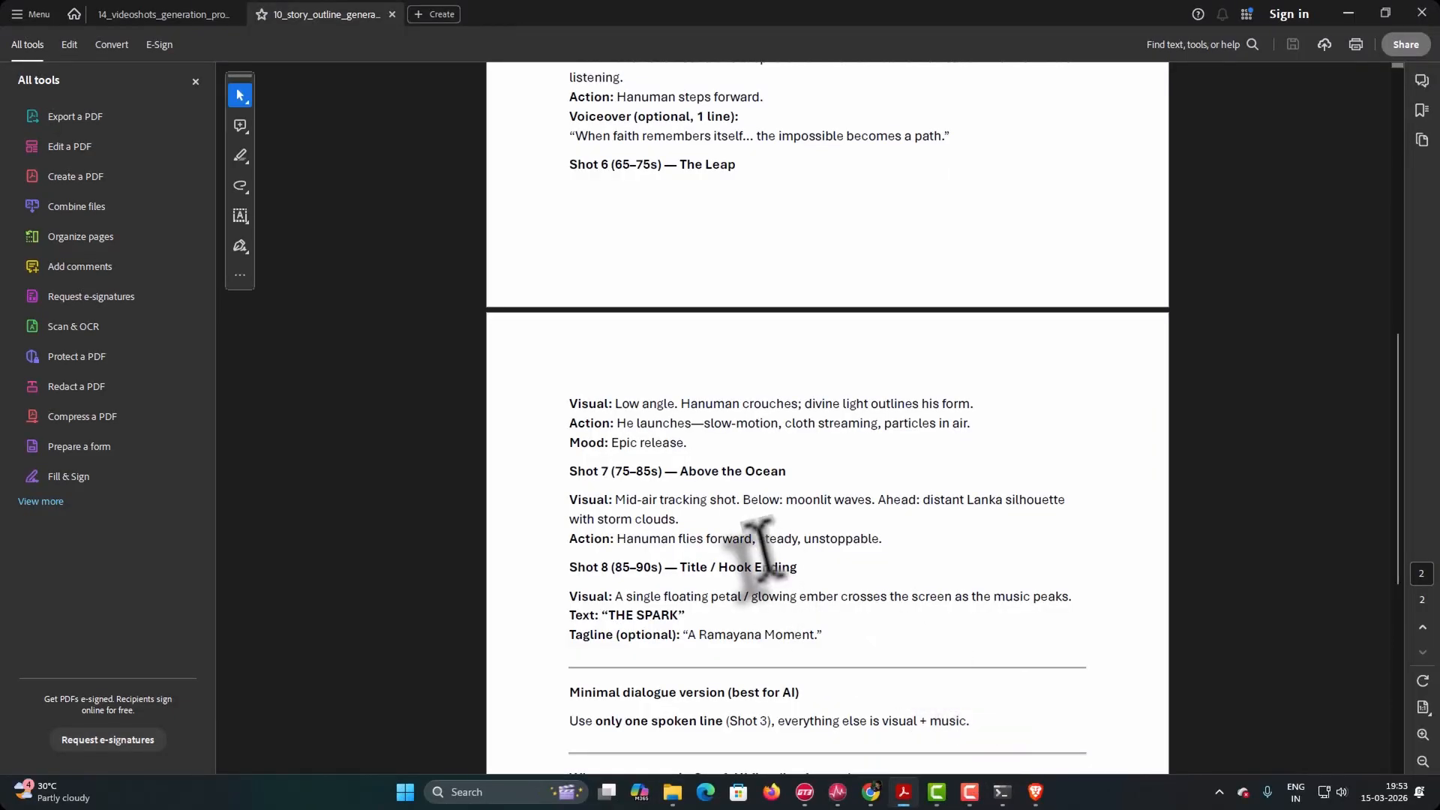
scroll(764, 546, down, 1)
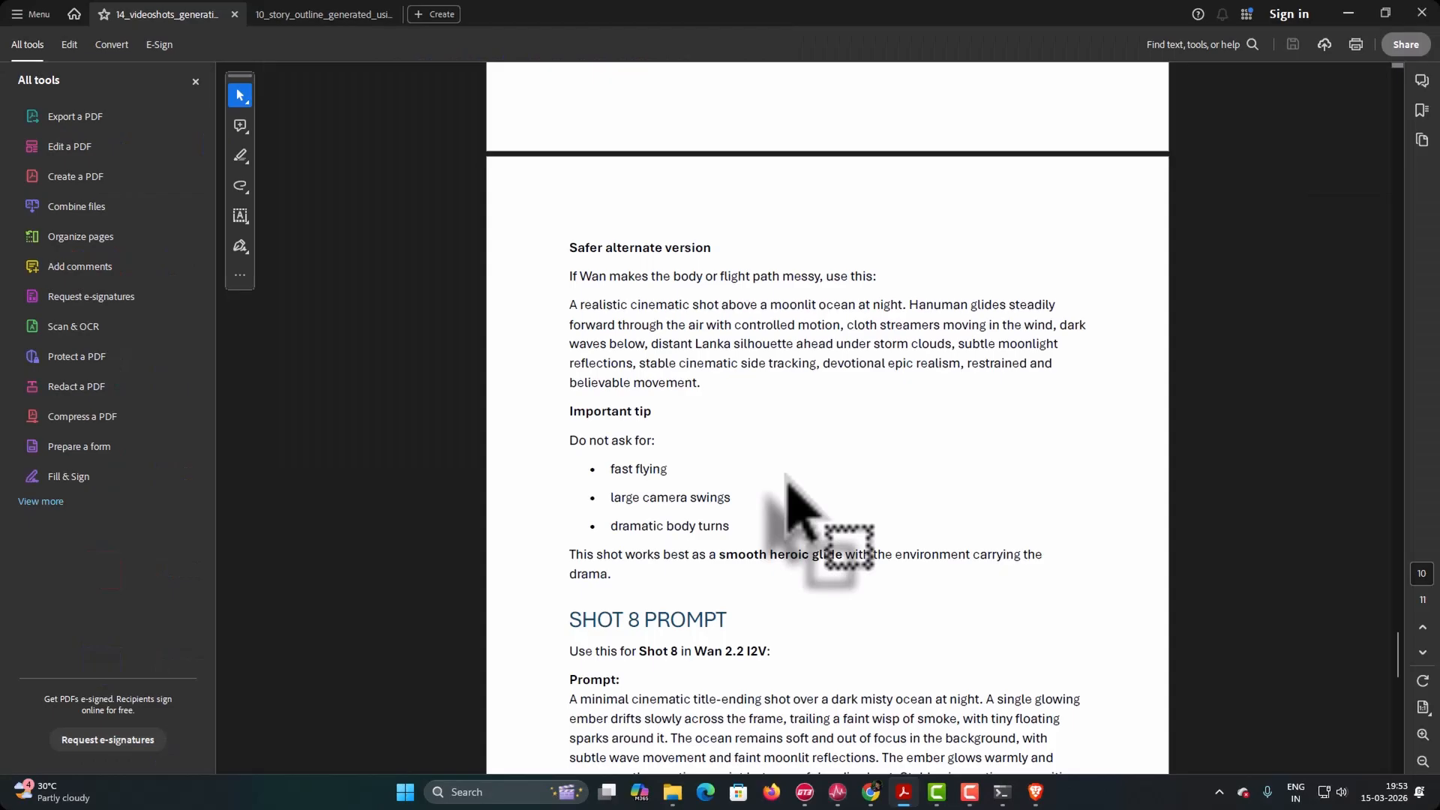
scroll(792, 495, down, 3)
drag(571, 411, 994, 510)
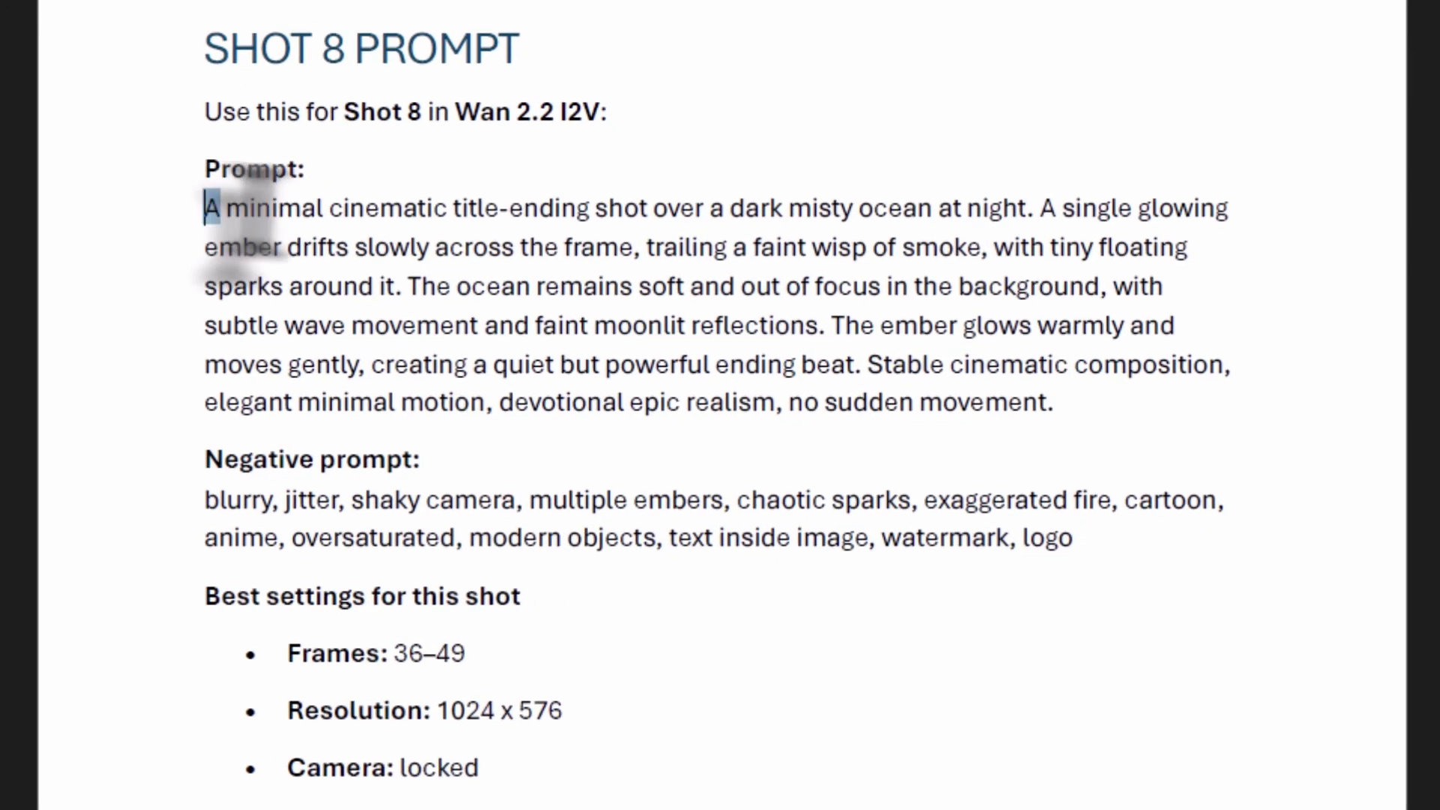
right_click(814, 300)
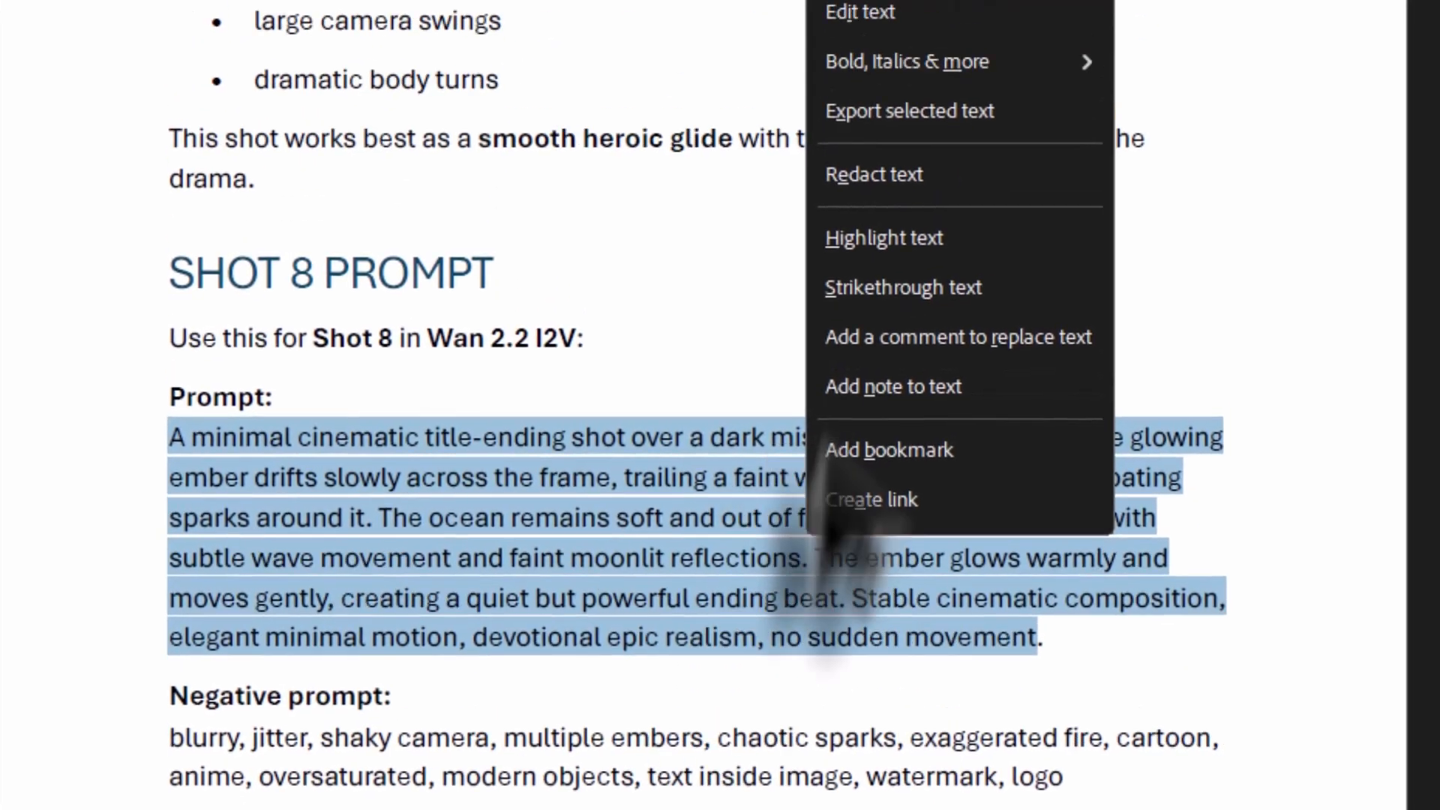
click(900, 43)
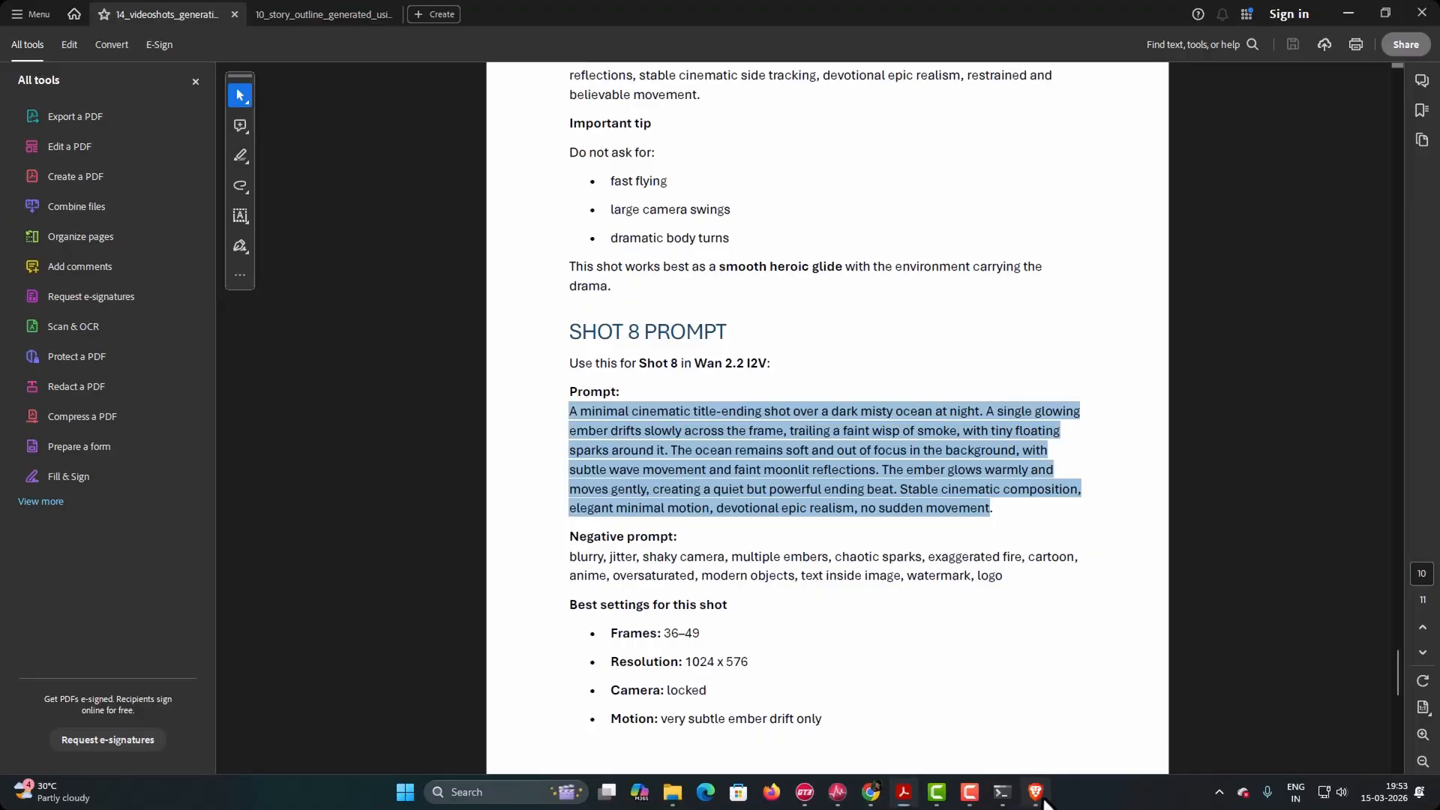
- Switch to ComfyUI and replace the Image to Video (Wan2.2) node's prompt with the copied Shot 8 prompt
click(1038, 795)
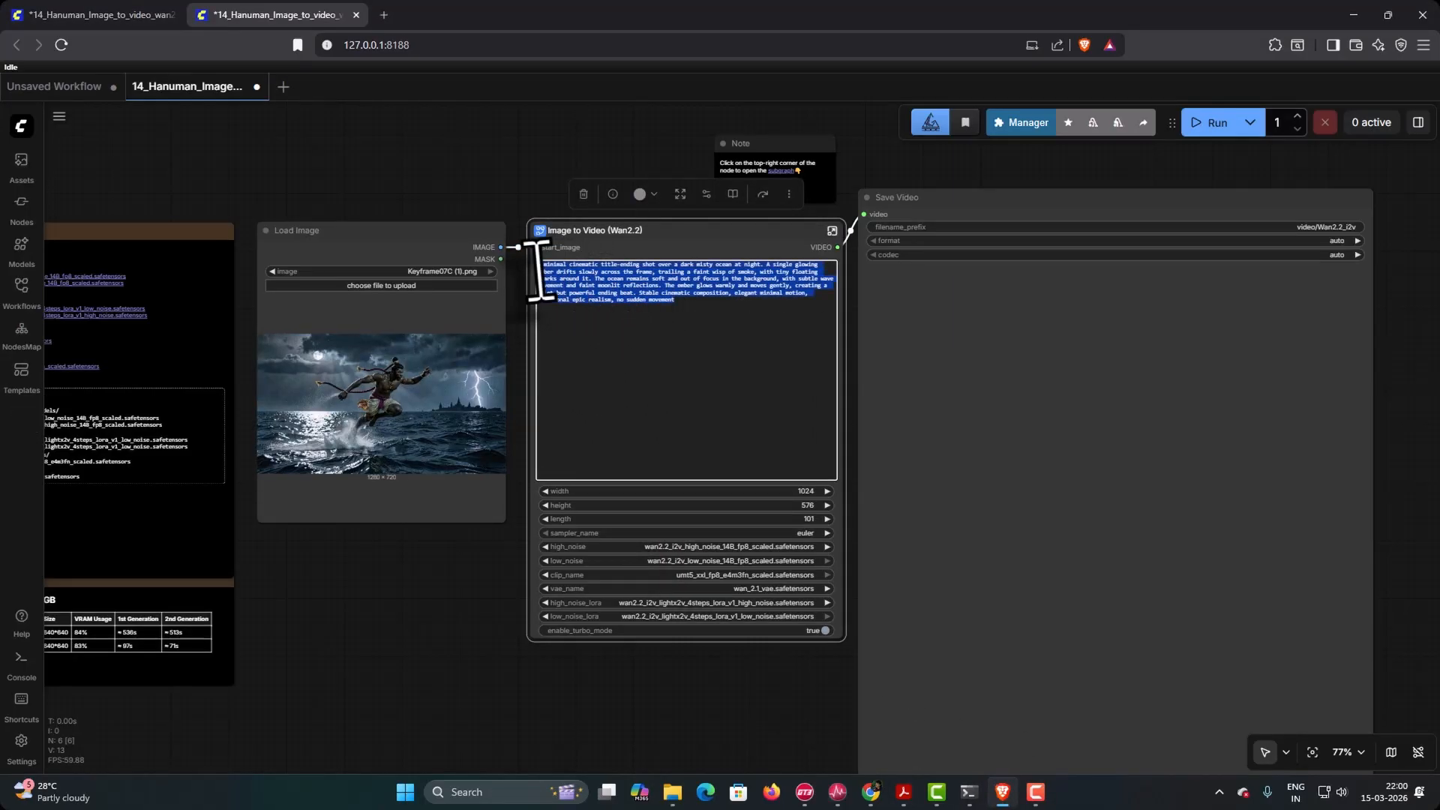
key(BackSpace)
right_click(595, 306)
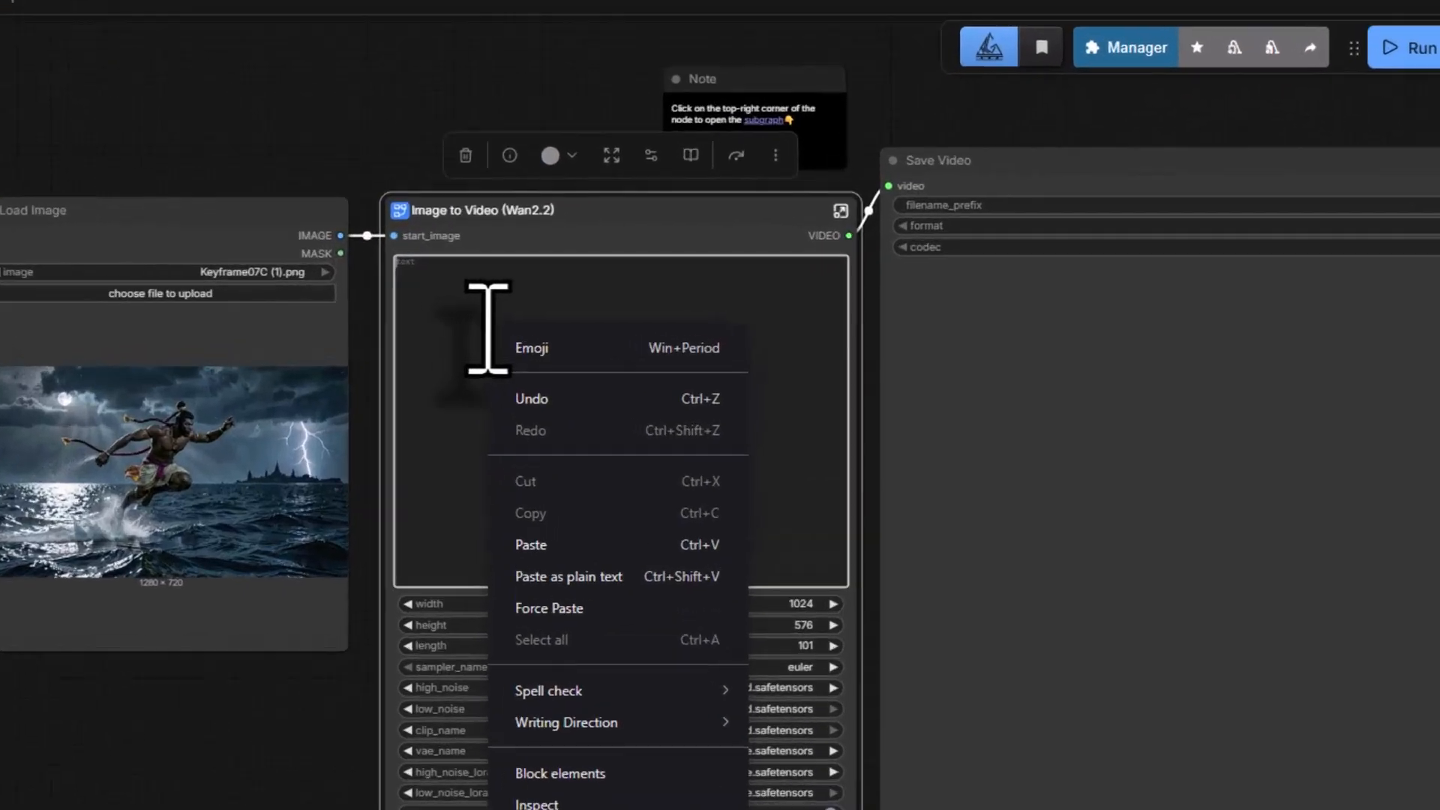
click(679, 470)
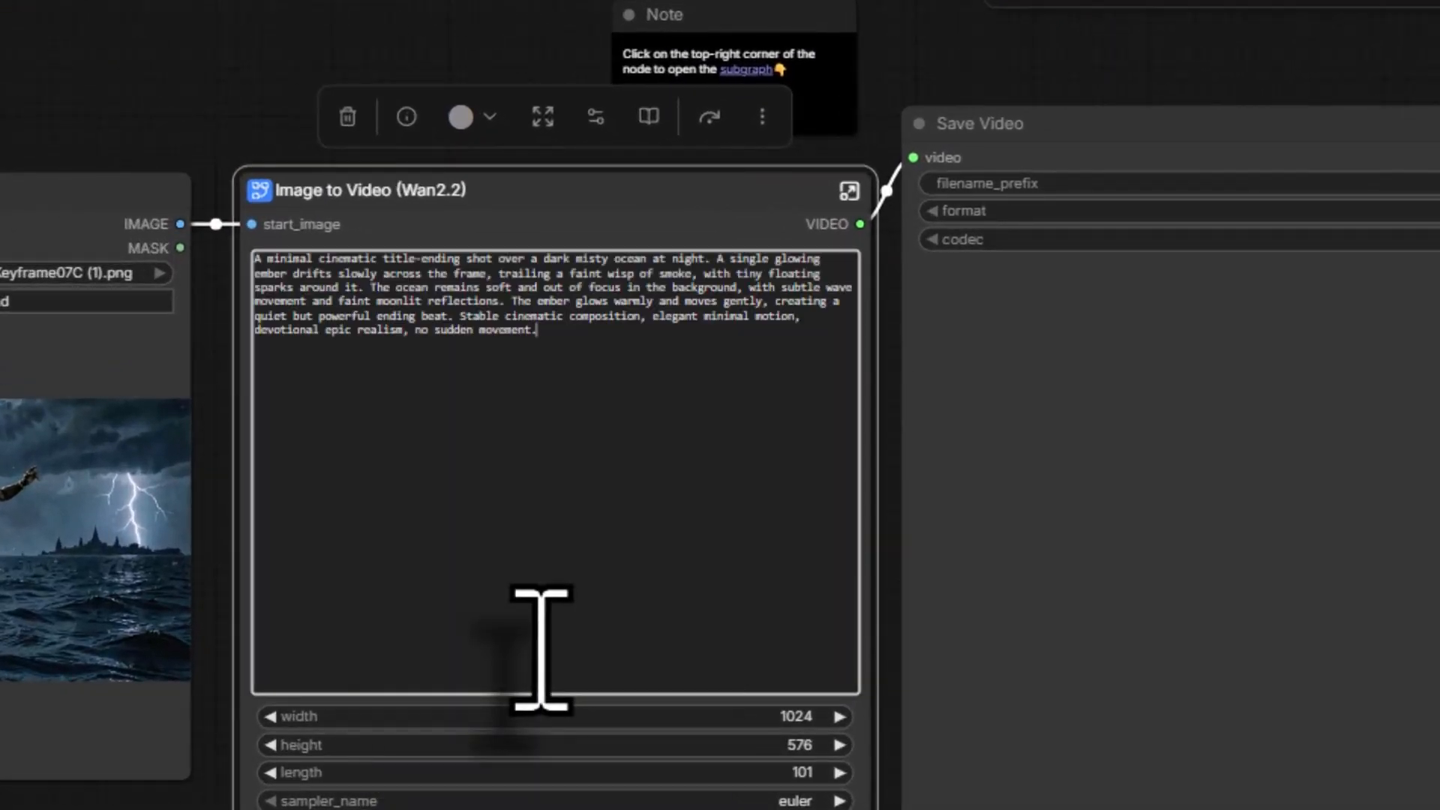
- Copy the Shot 8 negative prompt from the video shots generation PDF in Acrobat and switch back to ComfyUI
click(903, 795)
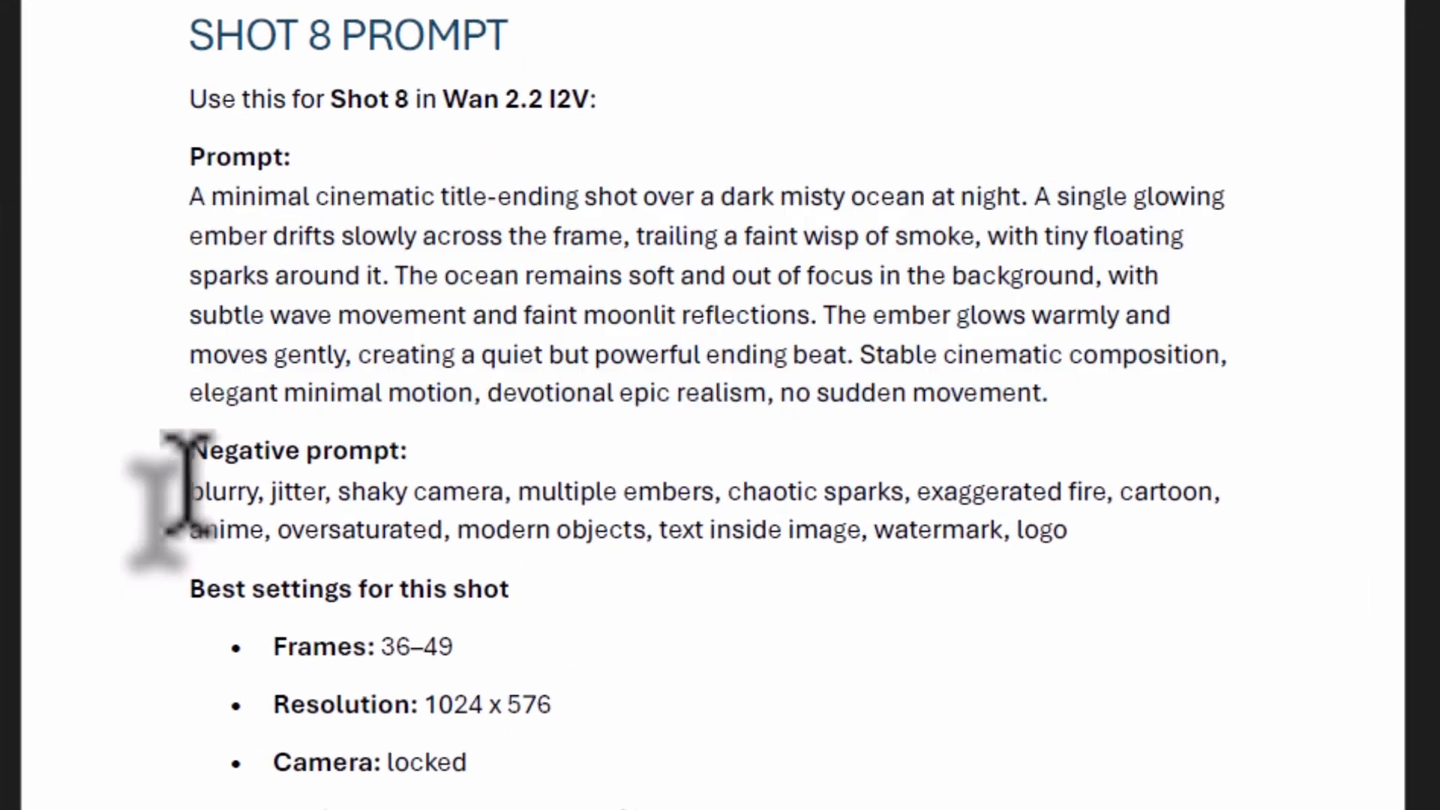
drag(568, 520, 1039, 510)
right_click(979, 518)
click(1012, 82)
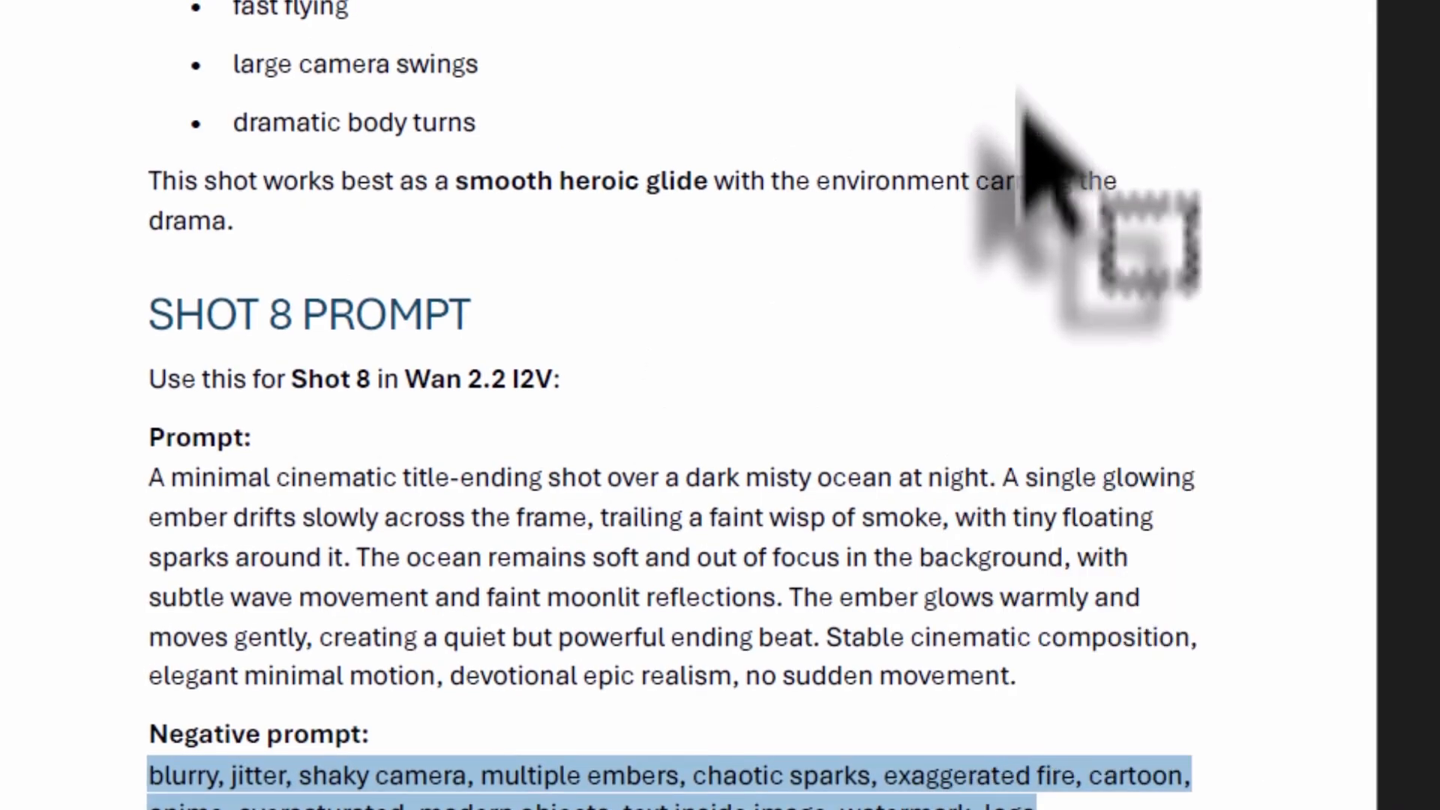
click(1006, 794)
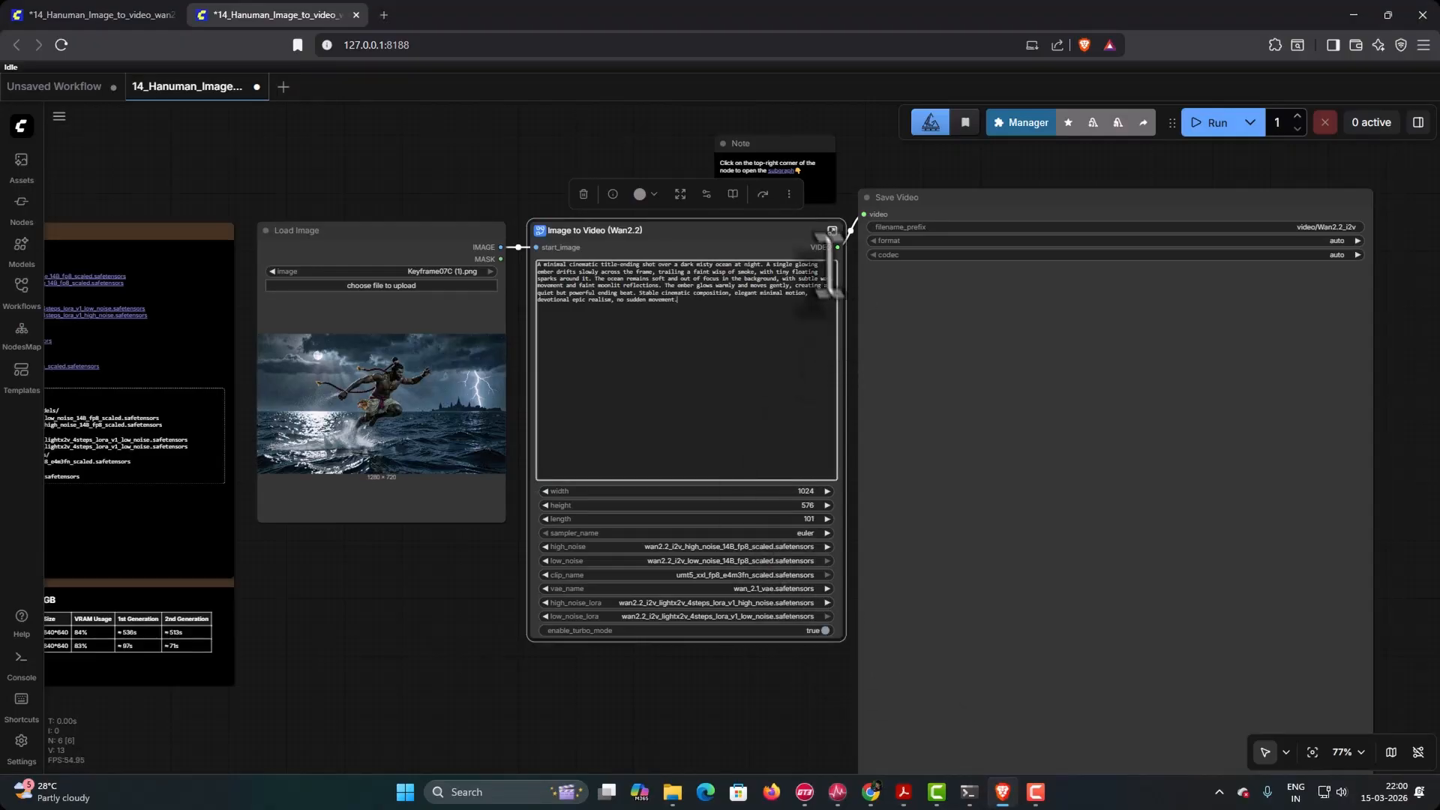
- Replace the text in the subgraph's CLIP Text Encode (Negative Prompt) node with the Shot 8 negative prompt and return to the main workflow
click(832, 231)
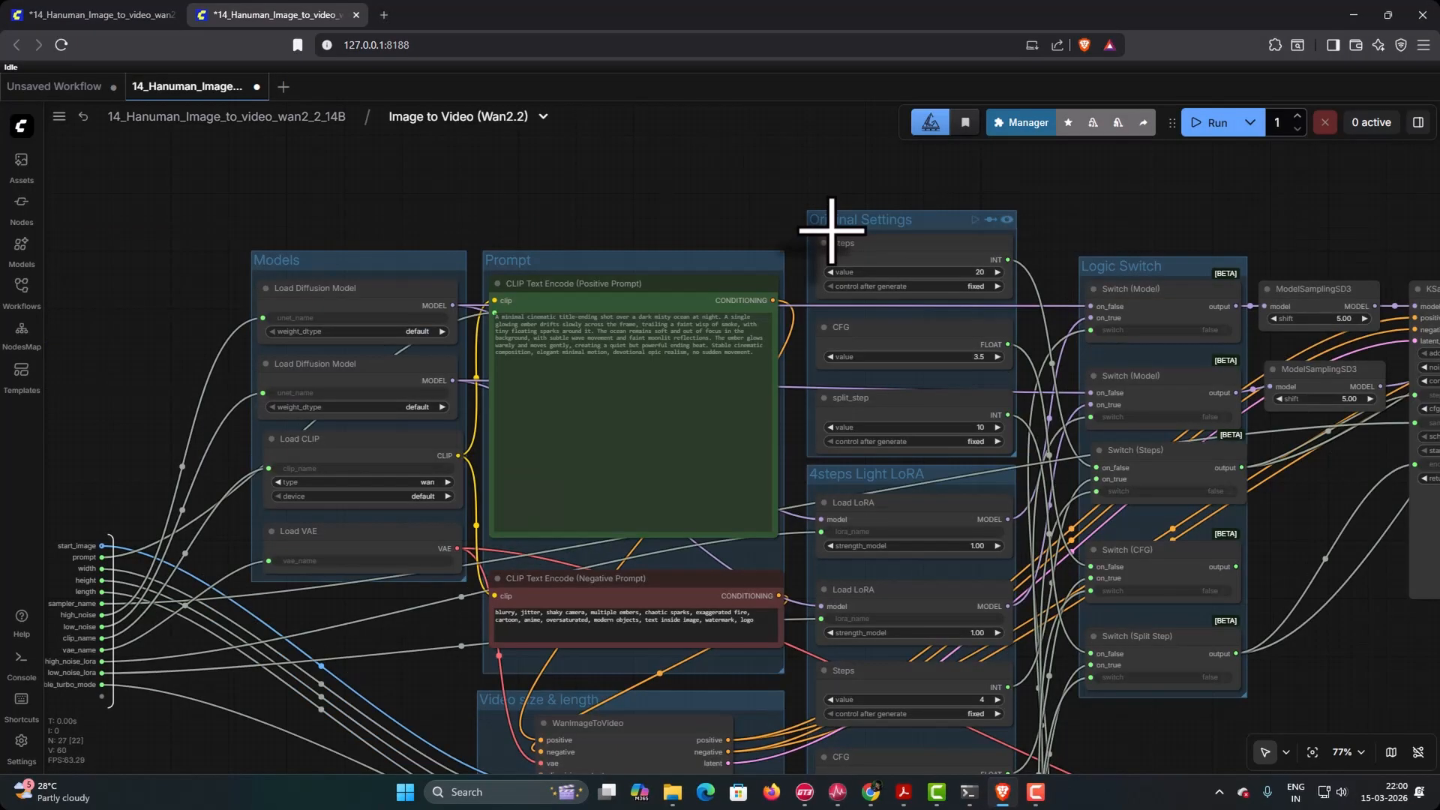
triple_click(750, 621)
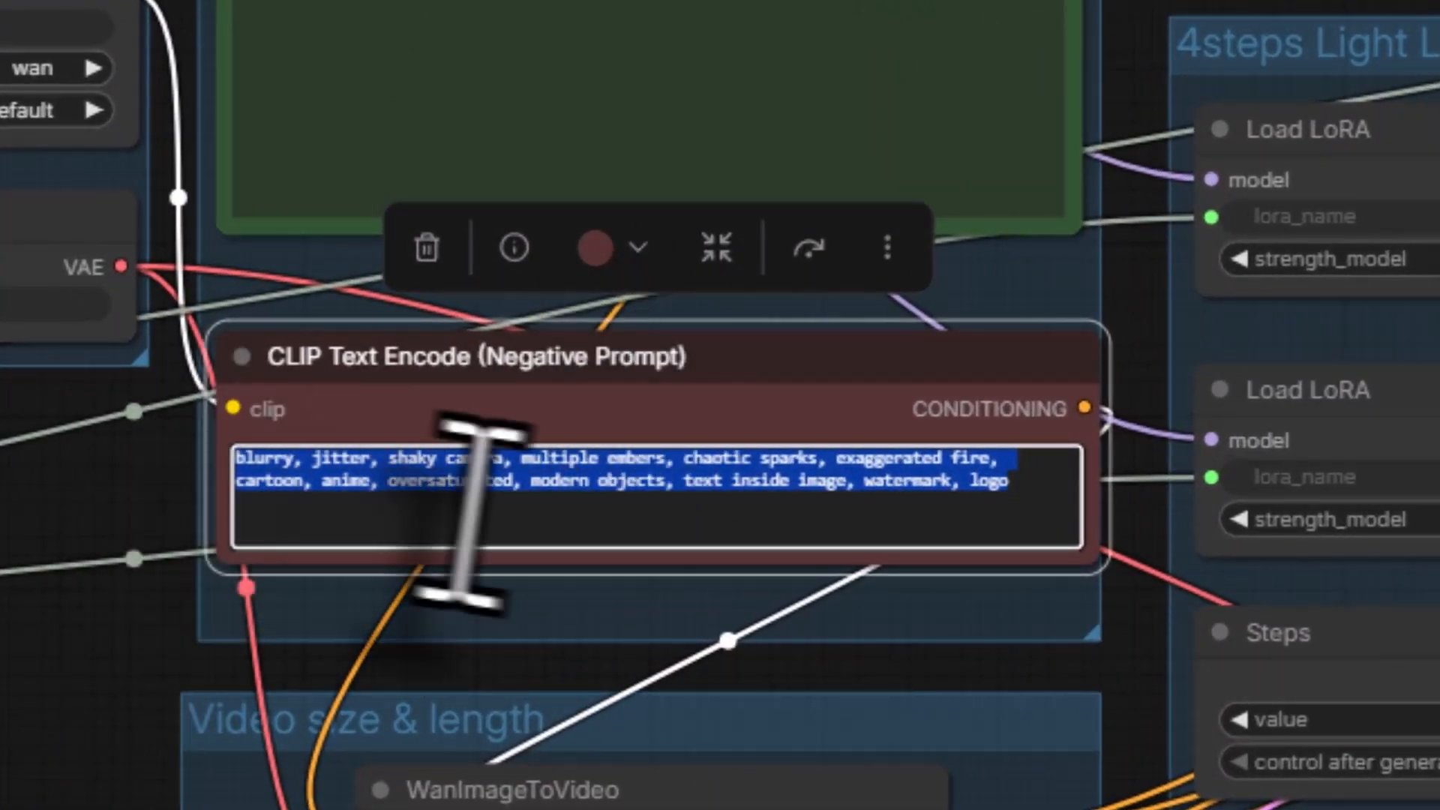
key(BackSpace)
right_click(450, 493)
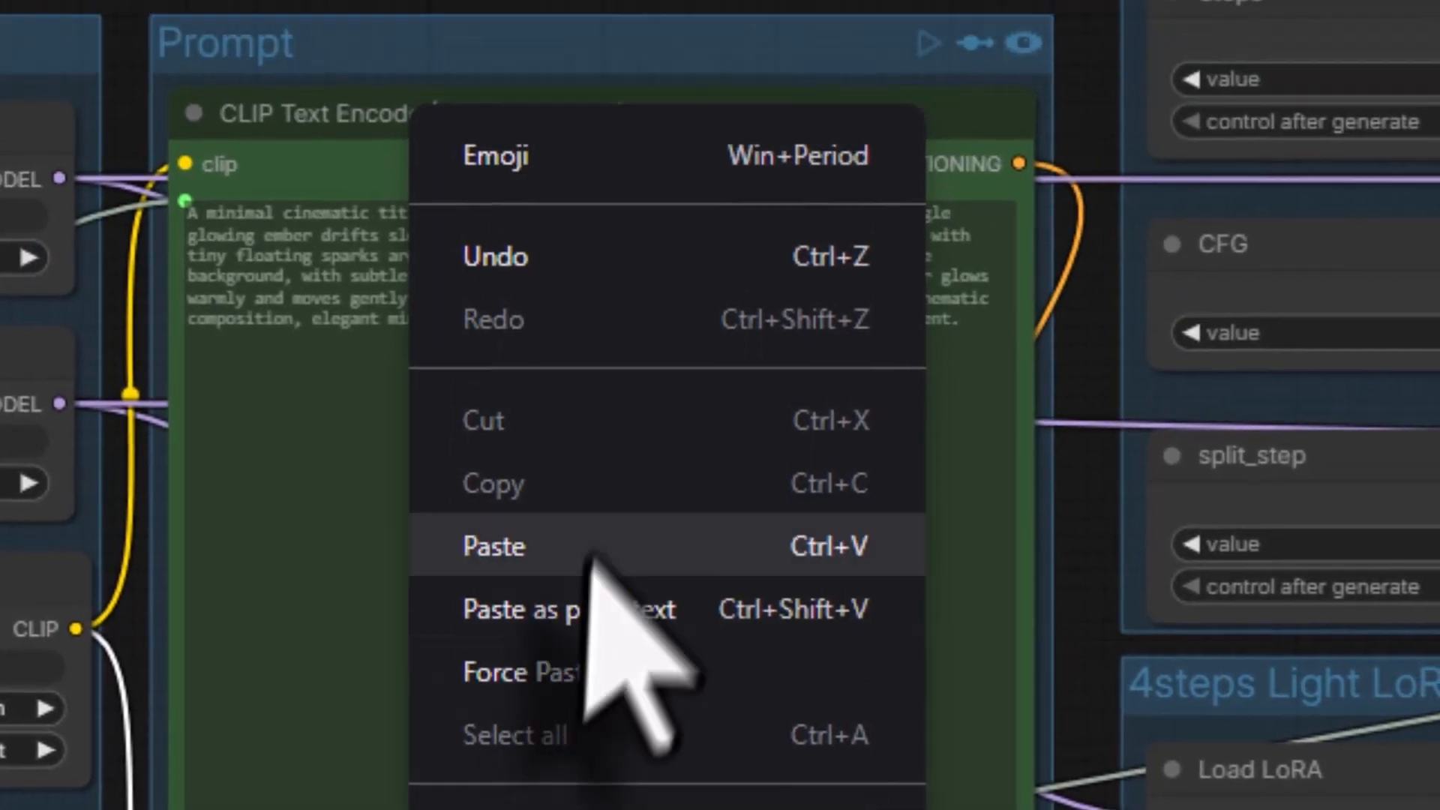
click(591, 551)
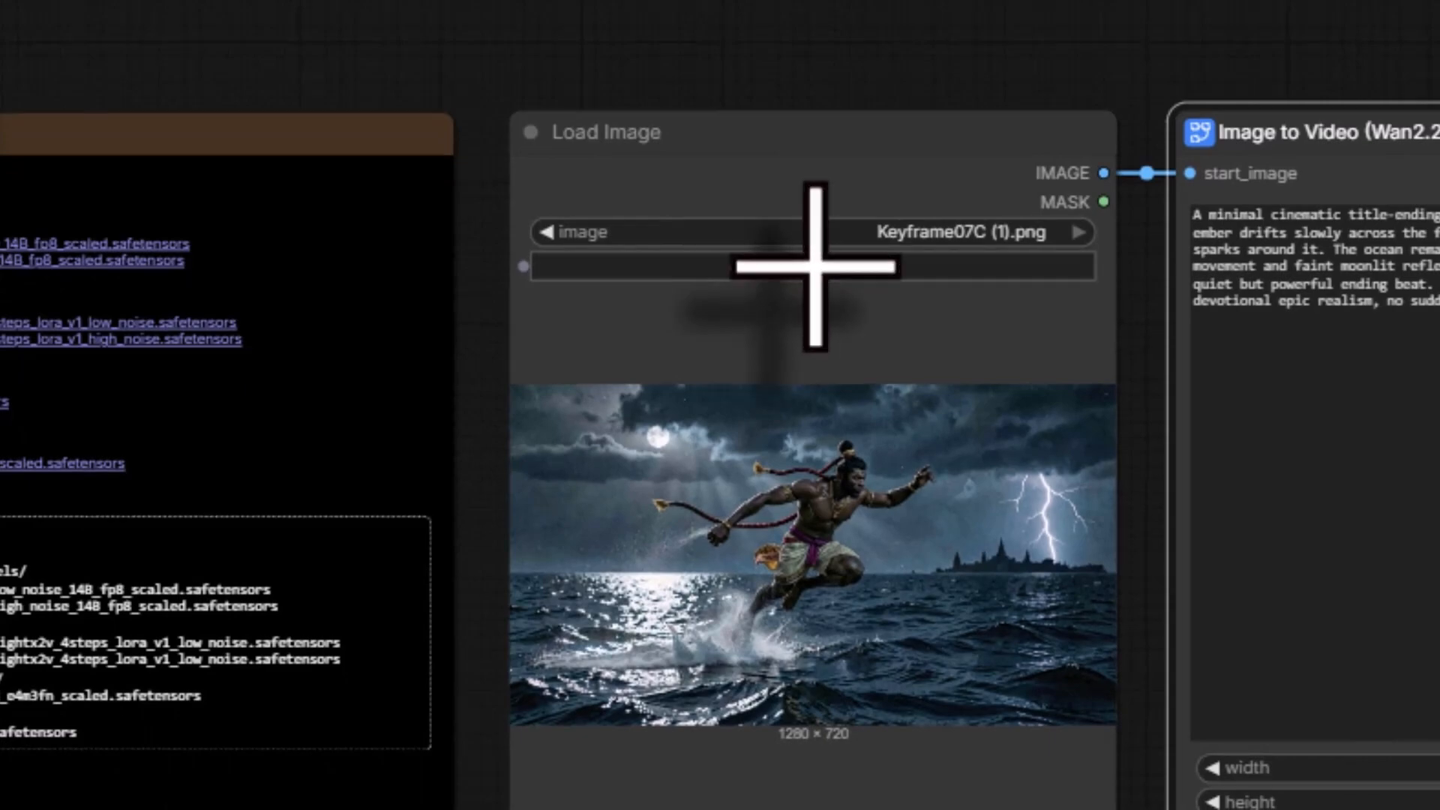
- Load Keyframe08A.png from the ver01 folder into the Load Image node and play the Wan2.2_i2v_00022_ clip, closing the player when finished
click(815, 266)
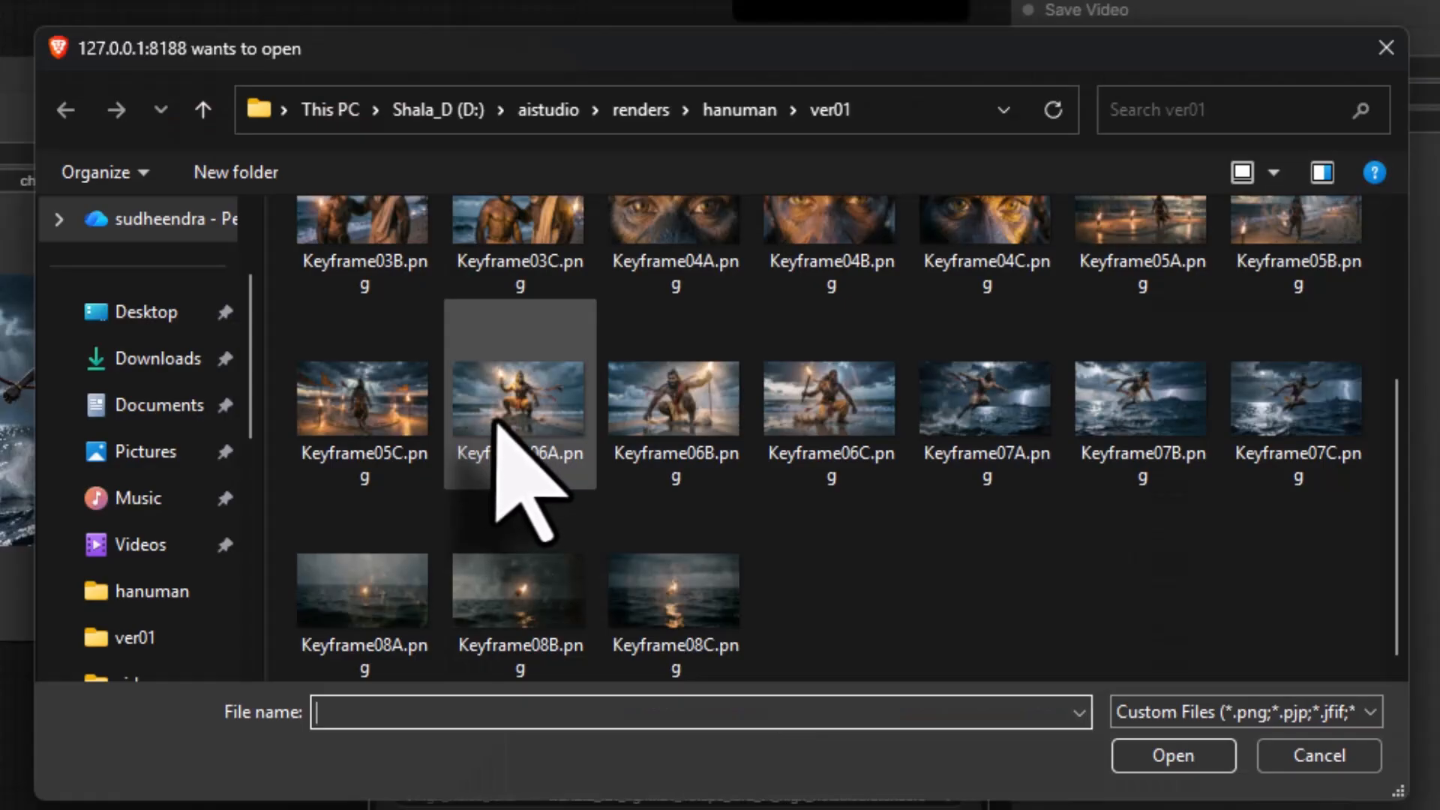
double_click(335, 614)
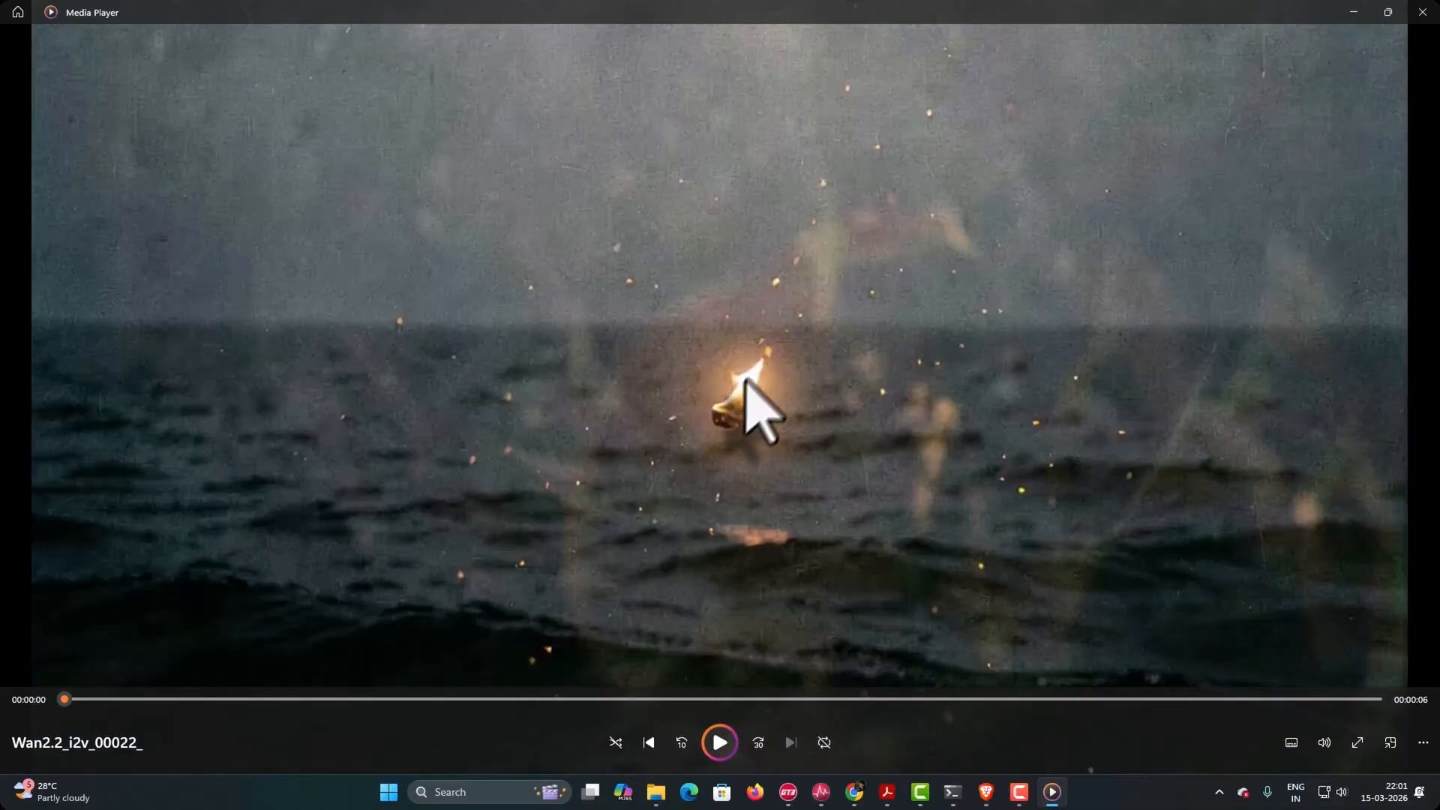
click(719, 744)
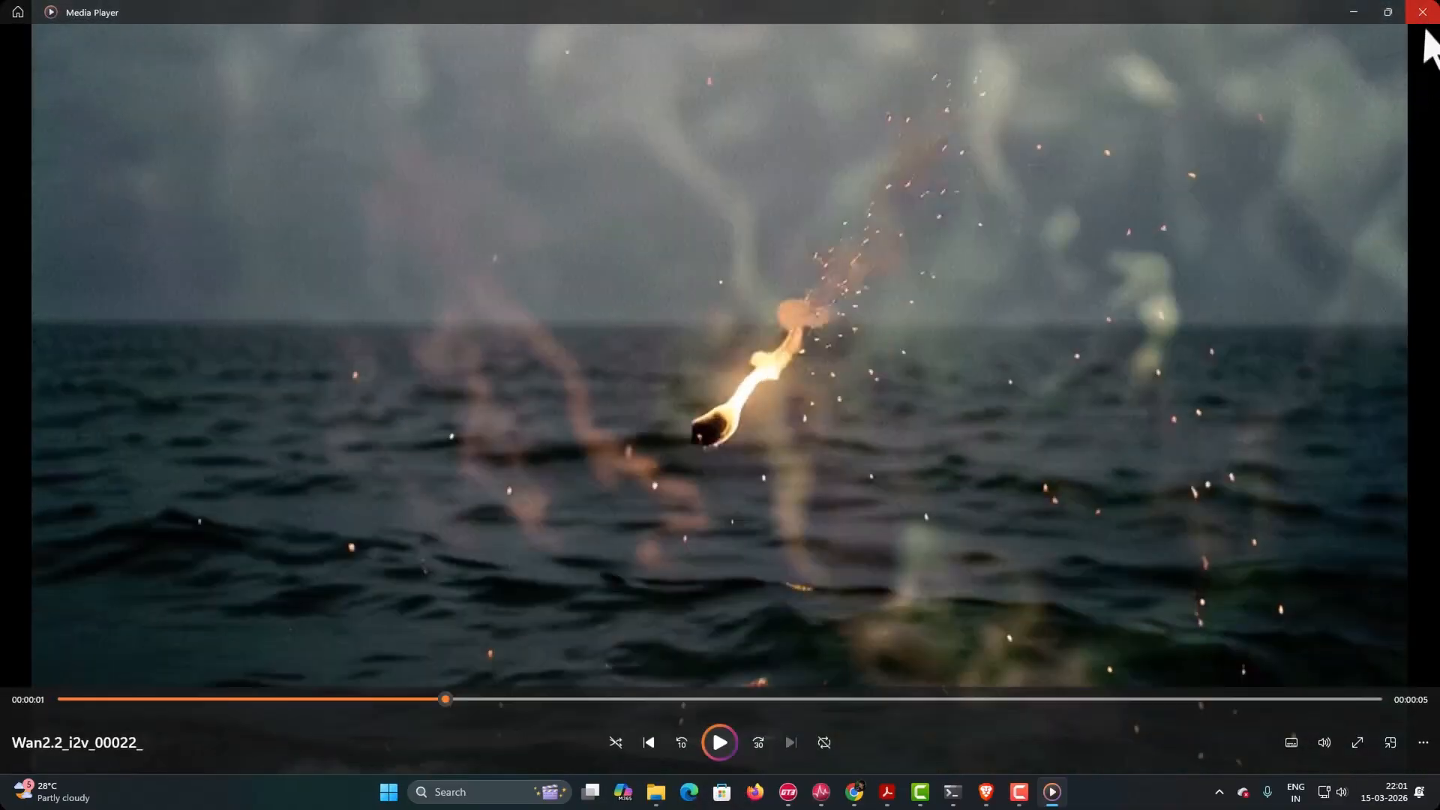
click(1425, 27)
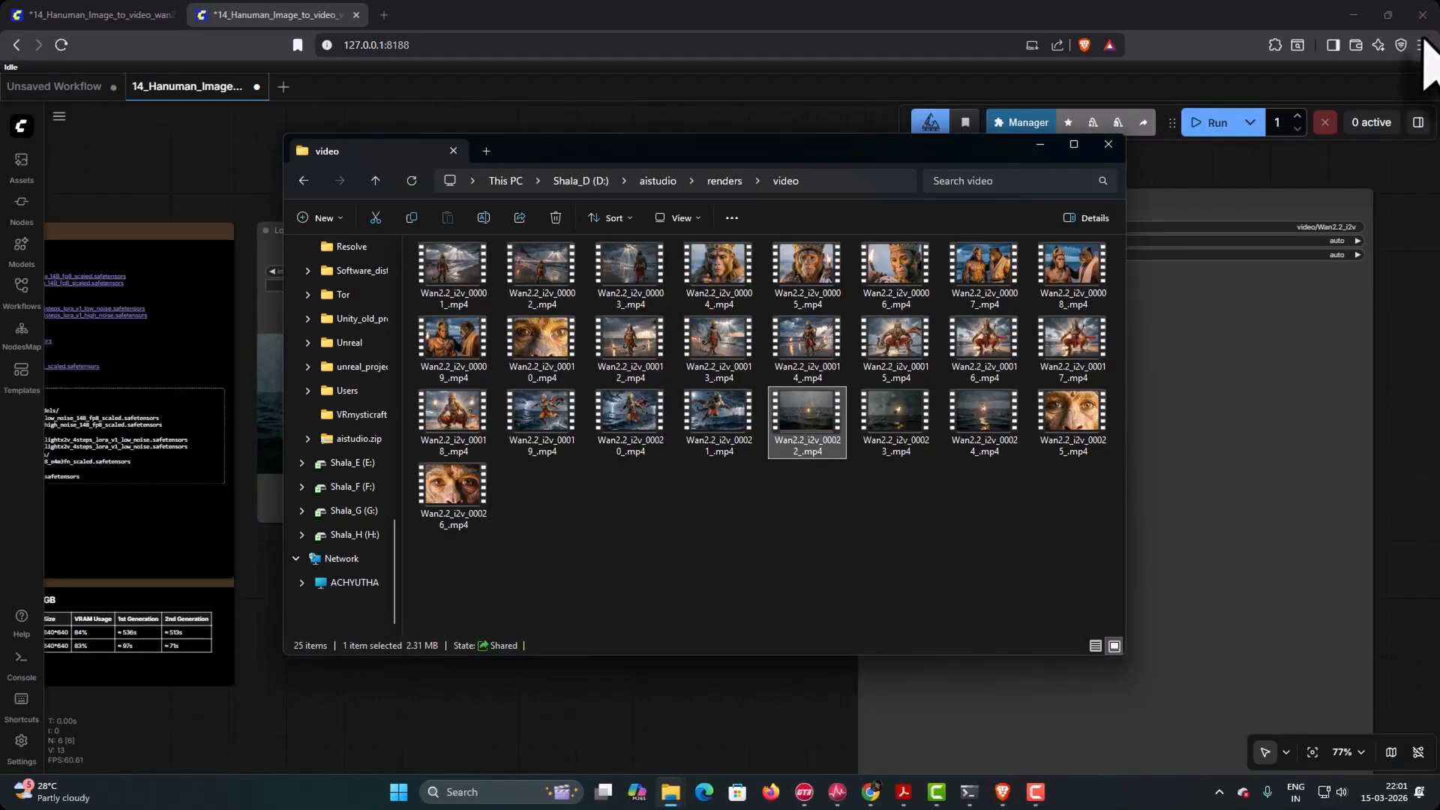
- Load Keyframe08B.png from the ver01 folder into the Load Image node and view the Wan2.2_i2v_00023_ clip, closing the player when finished
click(516, 15)
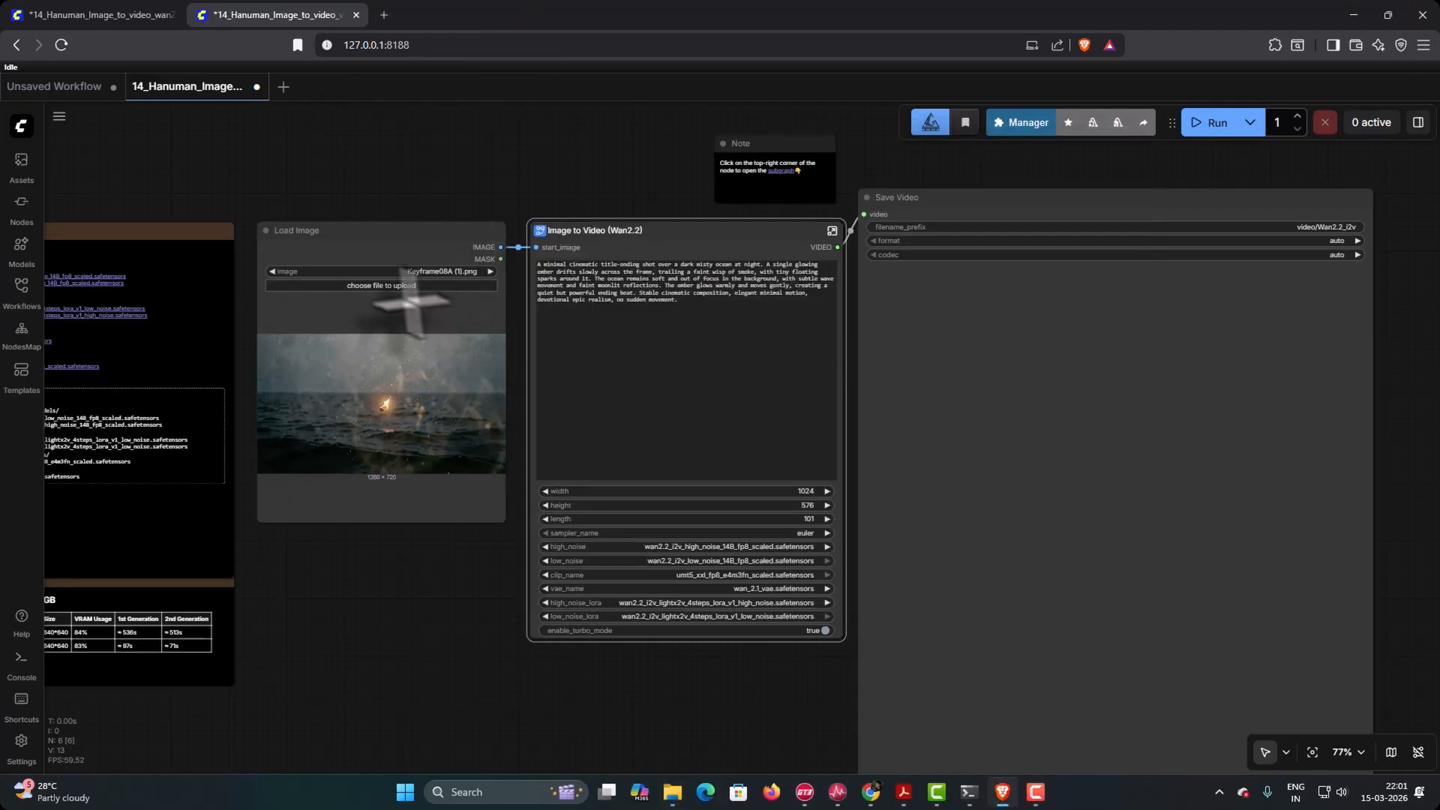
click(381, 286)
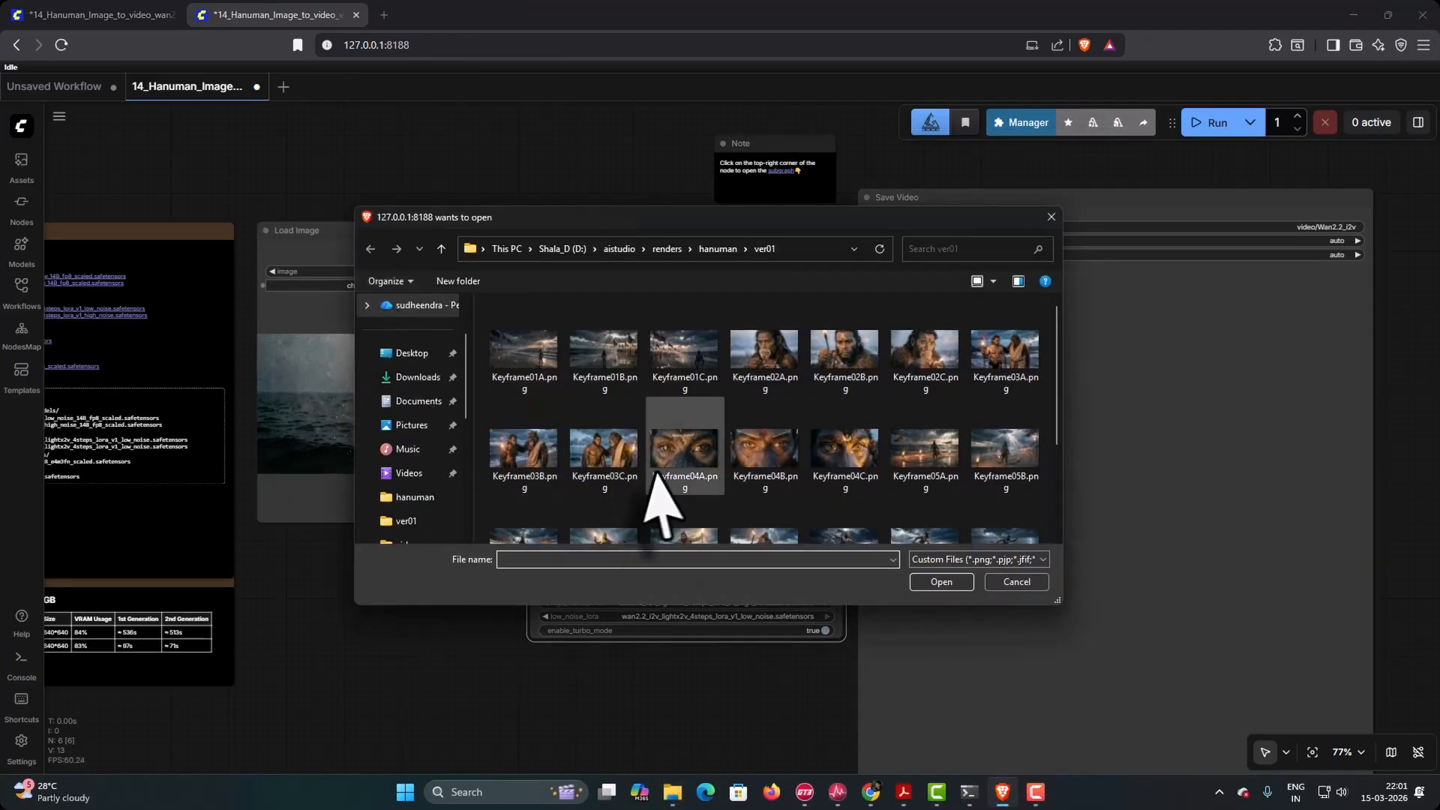
scroll(659, 474, down, 3)
click(587, 504)
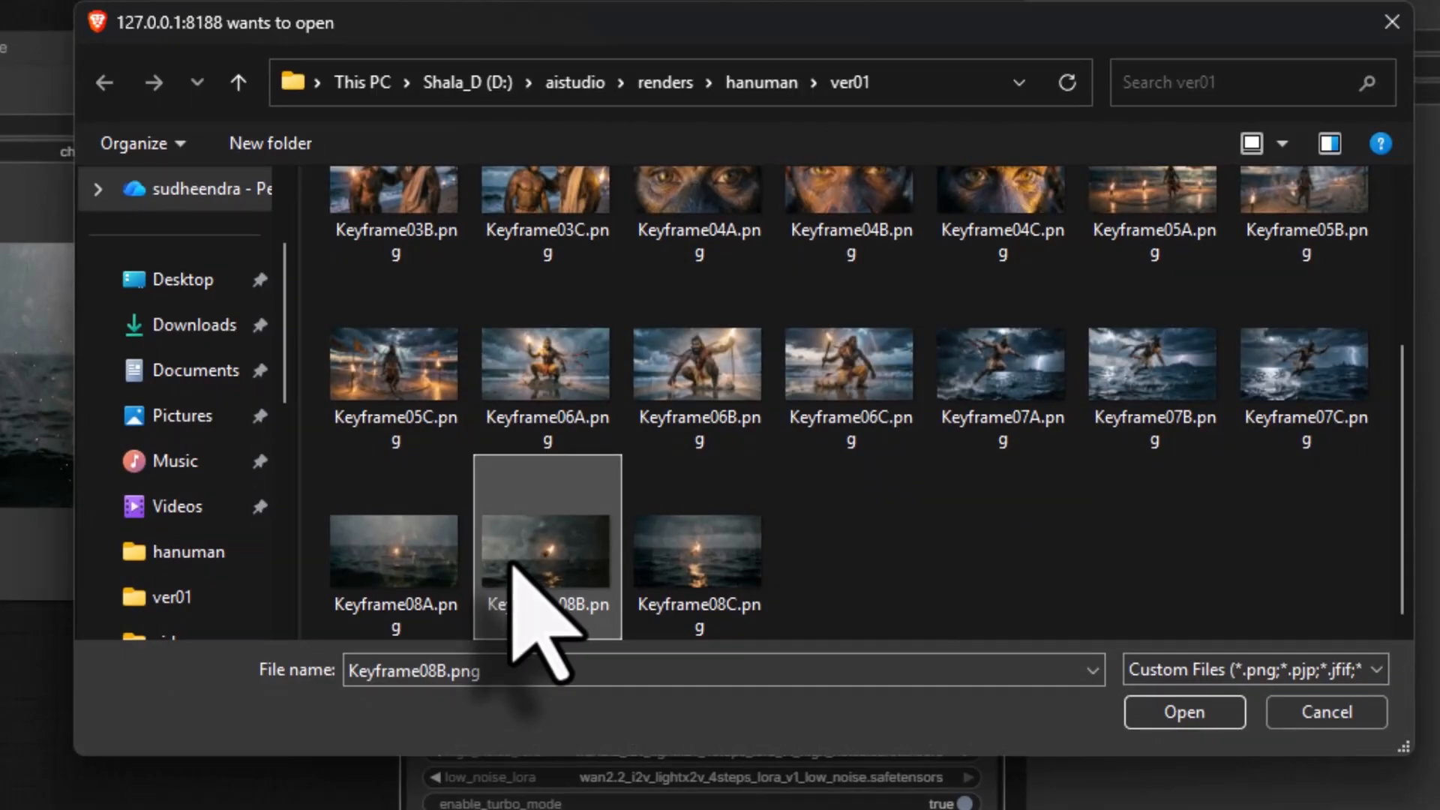
click(1163, 710)
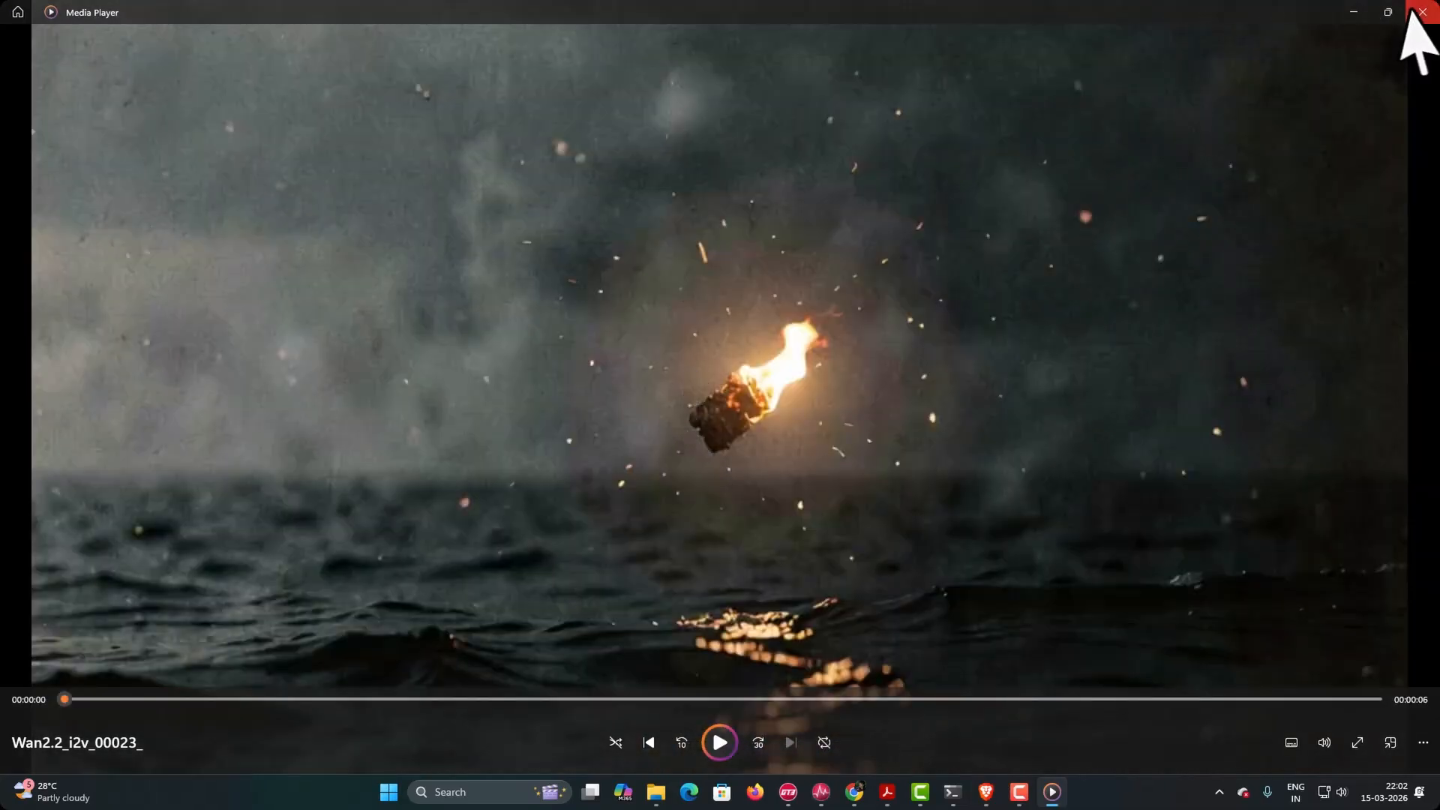
click(1423, 12)
- Load Keyframe08C.png from the ver01 folder into the Load Image node and view the Wan2.2_i2v_00024_ clip, closing the player when finished
click(705, 34)
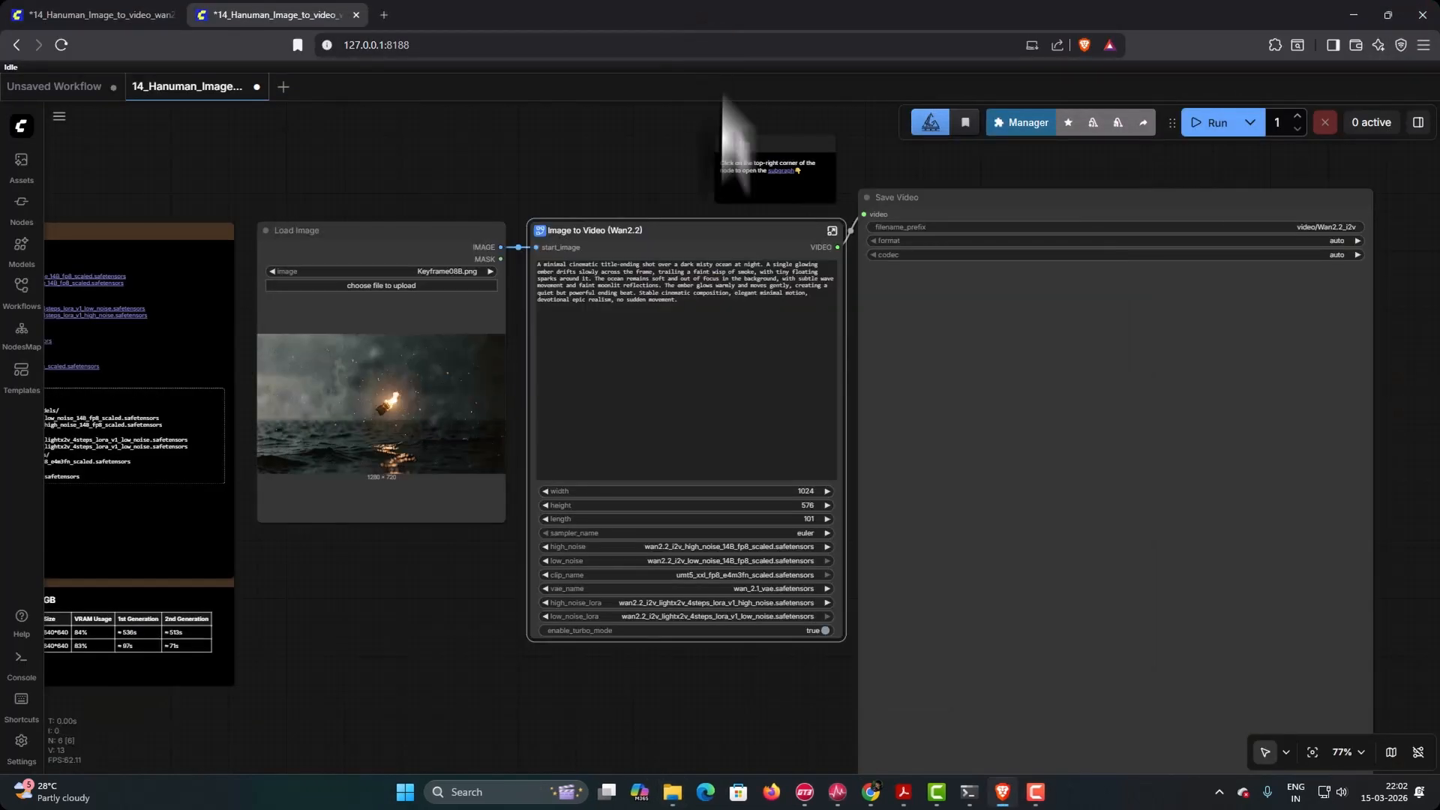
click(364, 287)
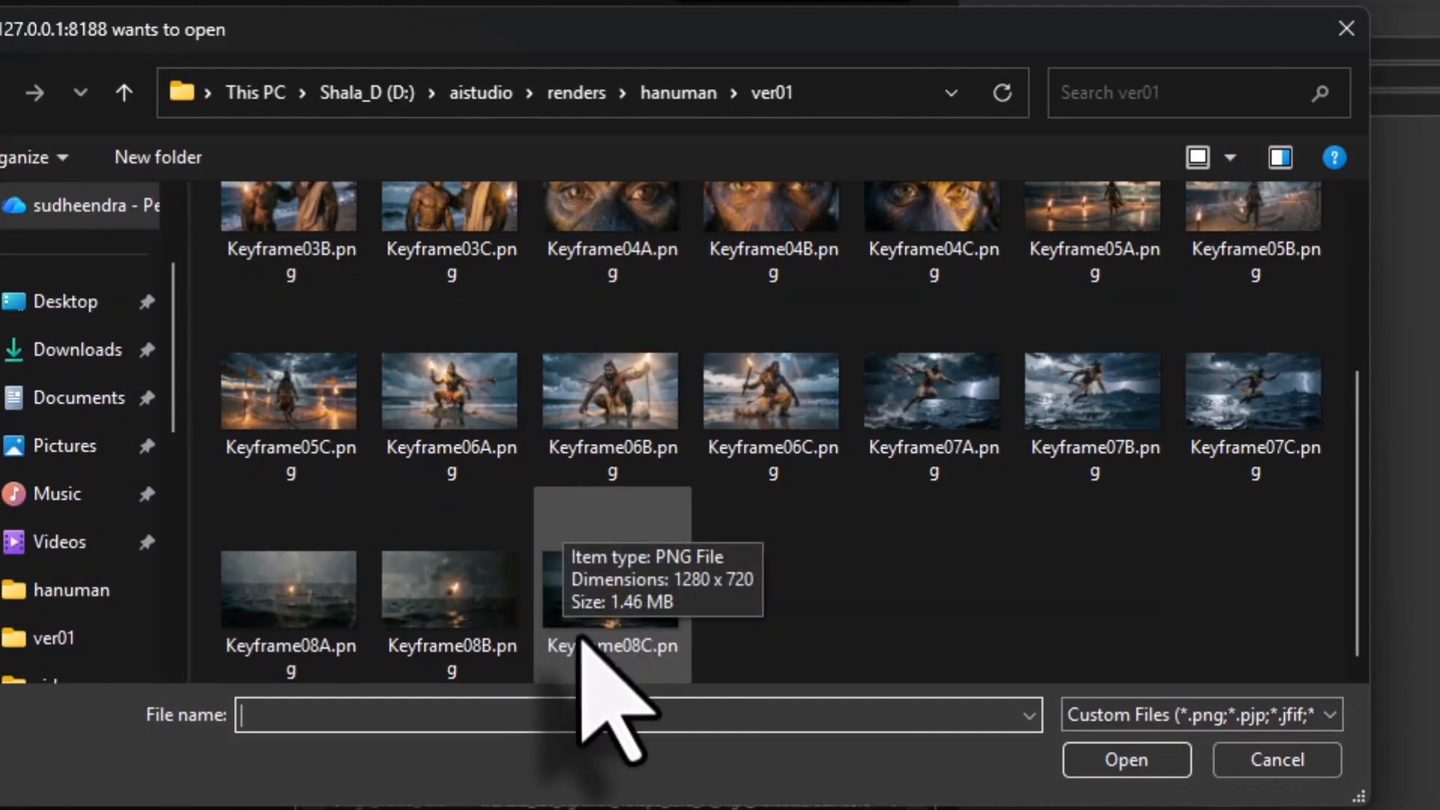
double_click(588, 659)
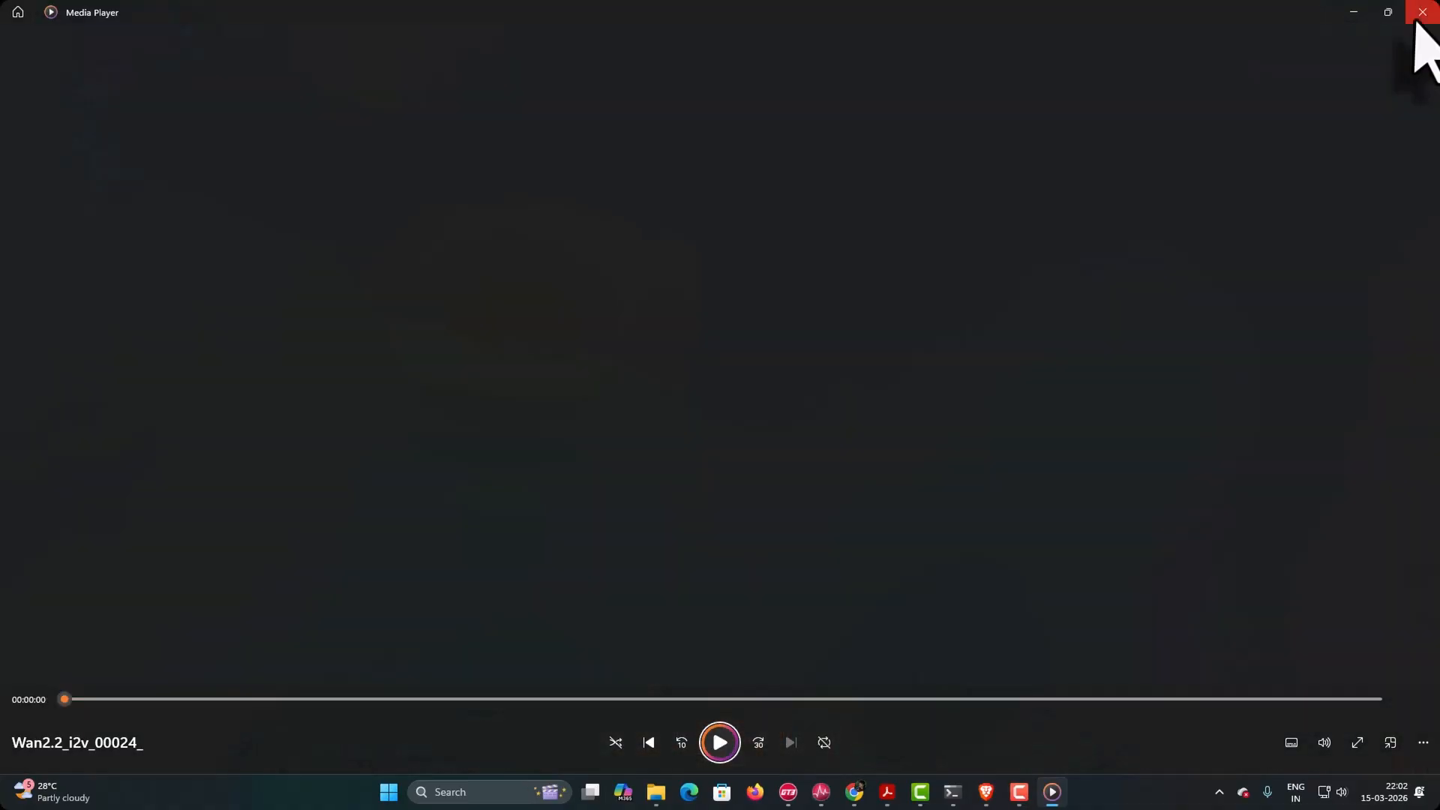
click(1422, 12)
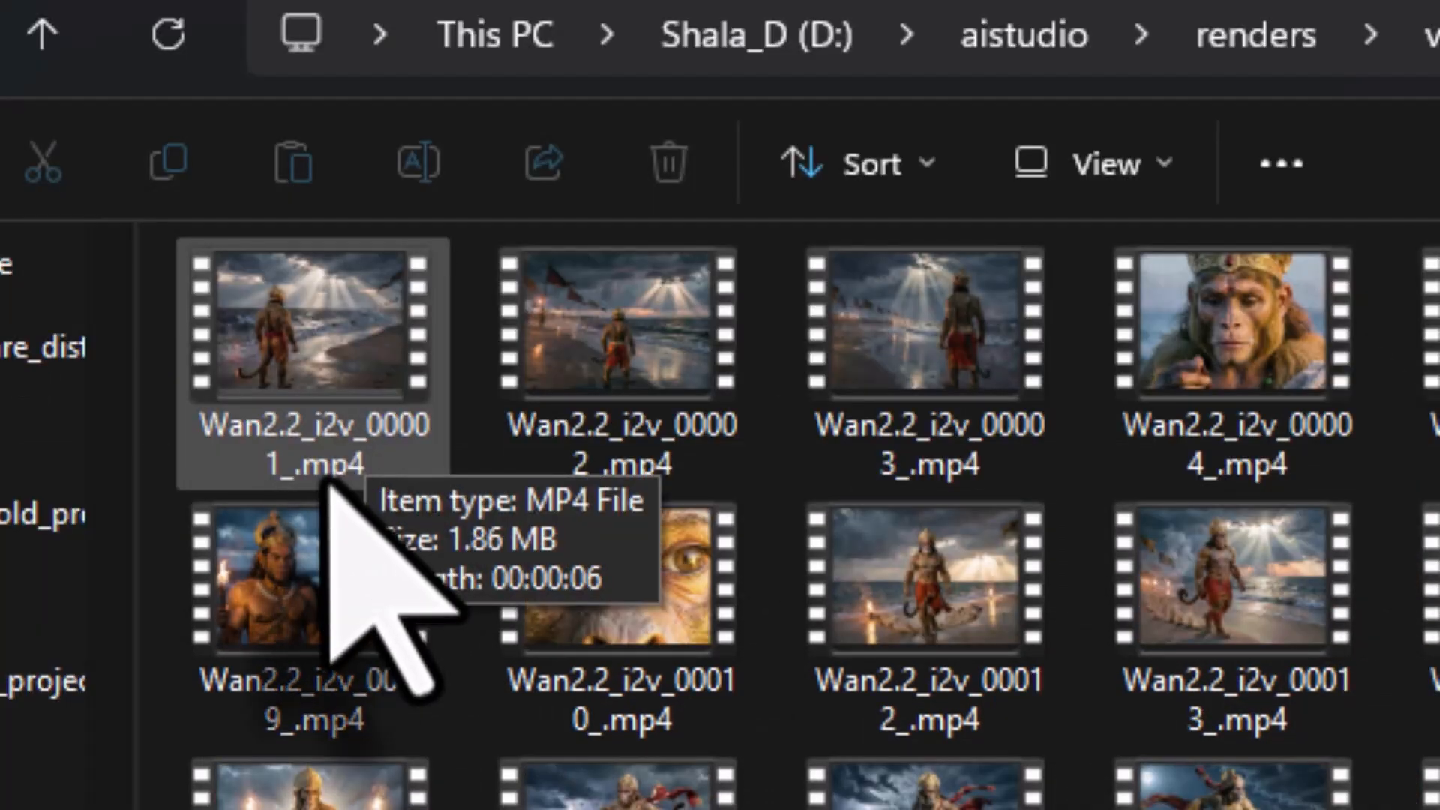
- In the folder of rendered clips, rename Wan2.2_i2v_00001_.mp4 as shot1A.mp4
click(342, 425)
right_click(353, 480)
click(791, 480)
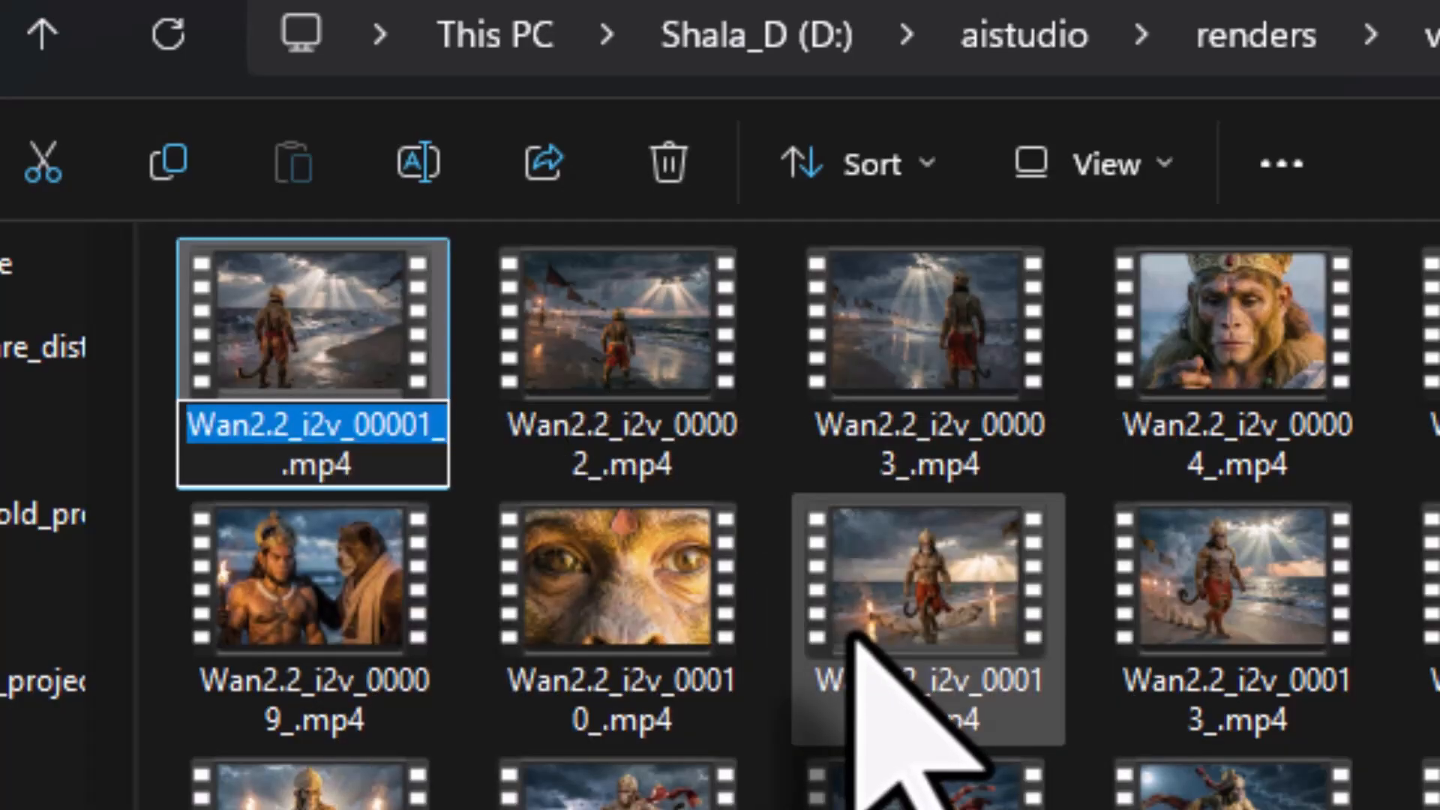
text(shot1)
text(A)
key(Return)
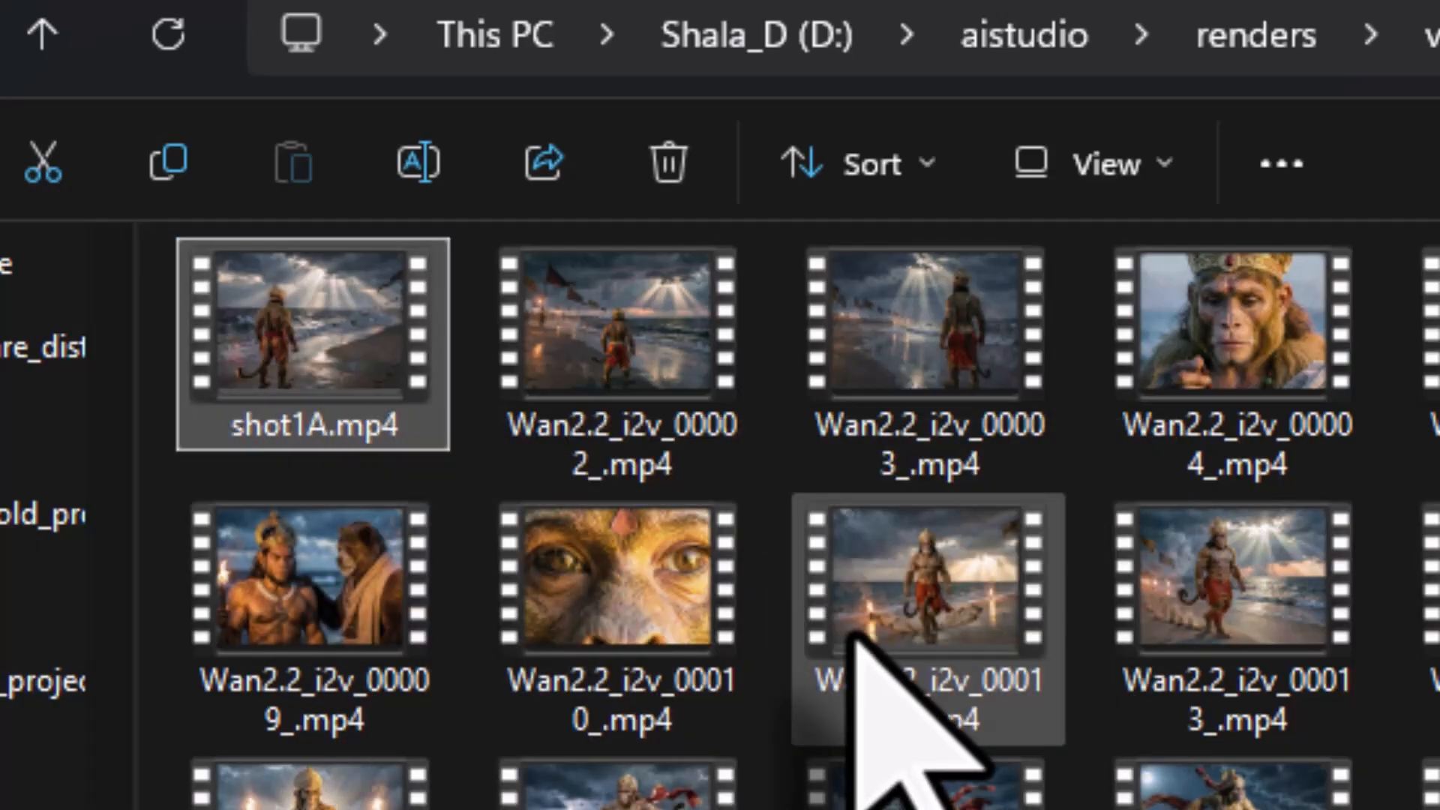
- Open the file name of the Wan2.2_i2v_00002_.mp4 clip for editing
right_click(581, 339)
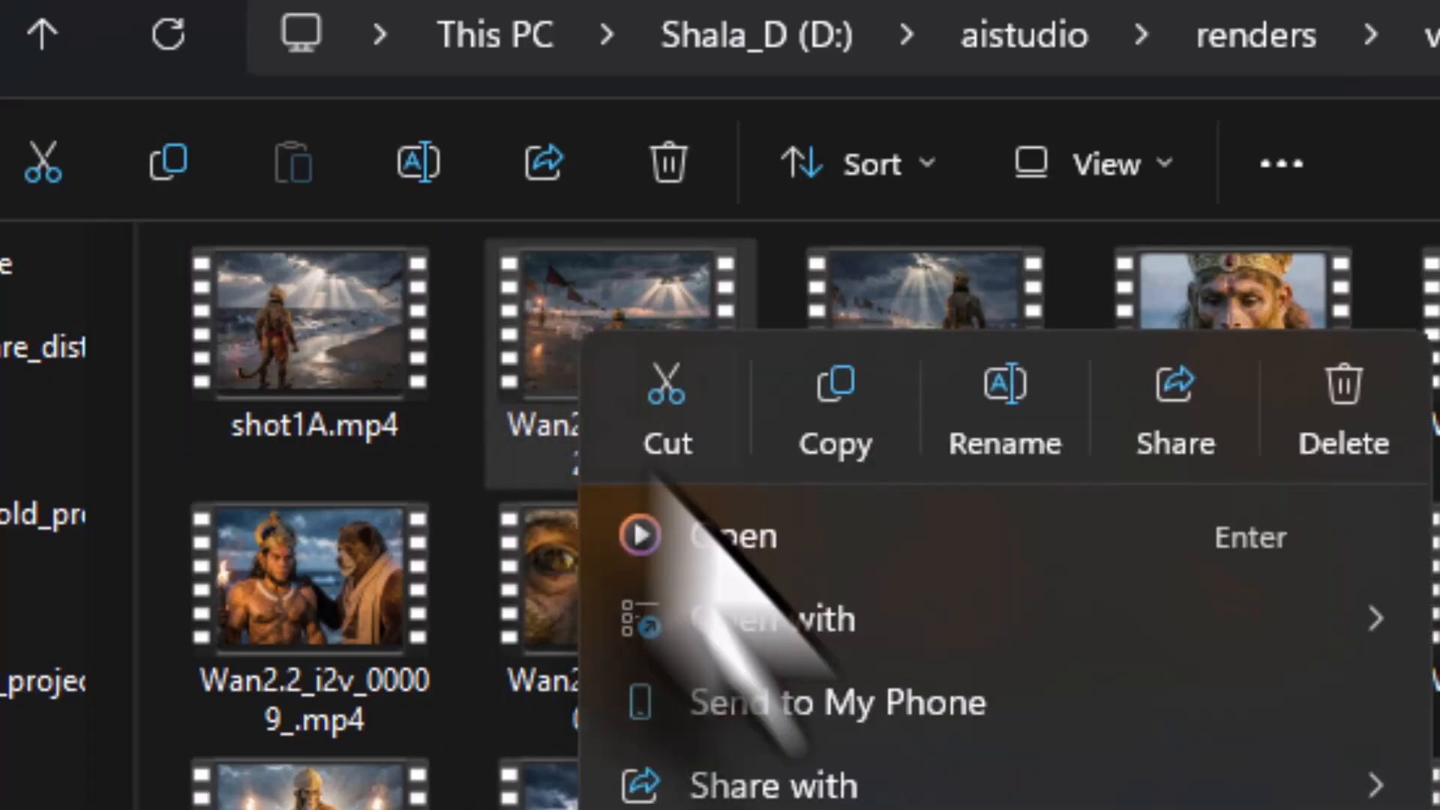
click(1012, 405)
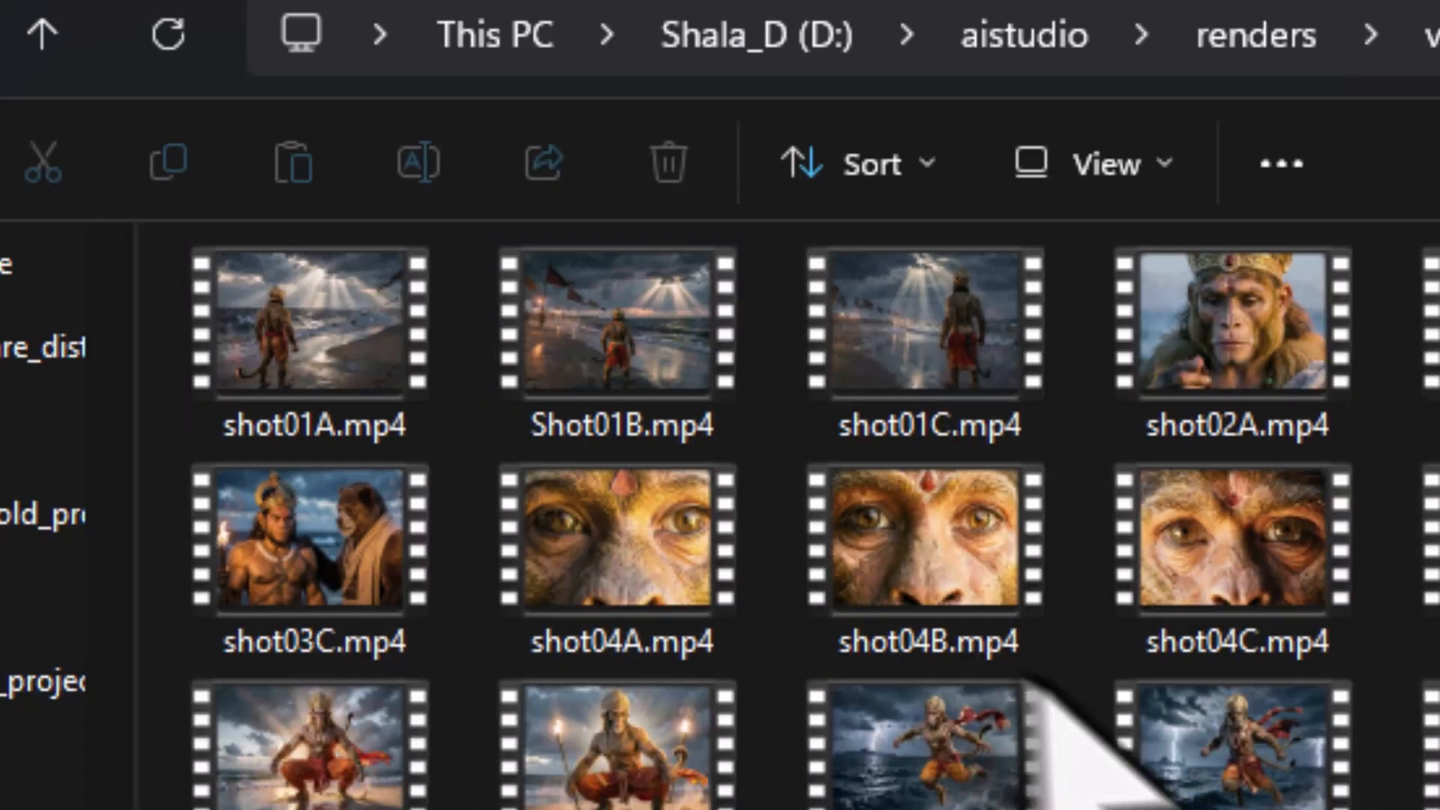